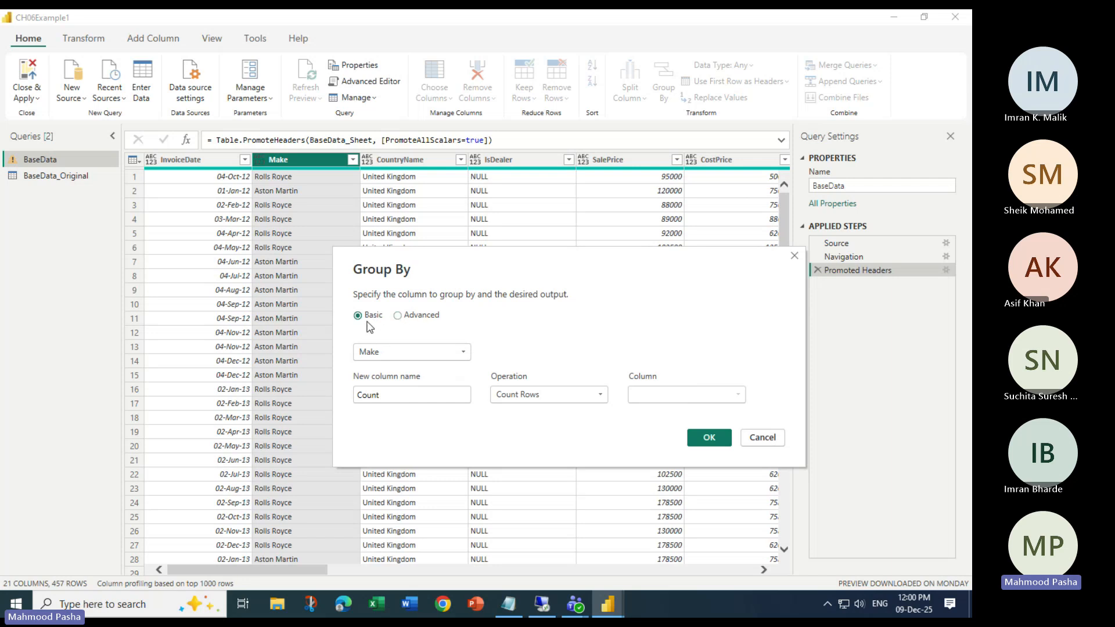
- Keep Make as the grouping column in the Group By dialog
{"action": "left_click", "coordinate": [464, 353]}
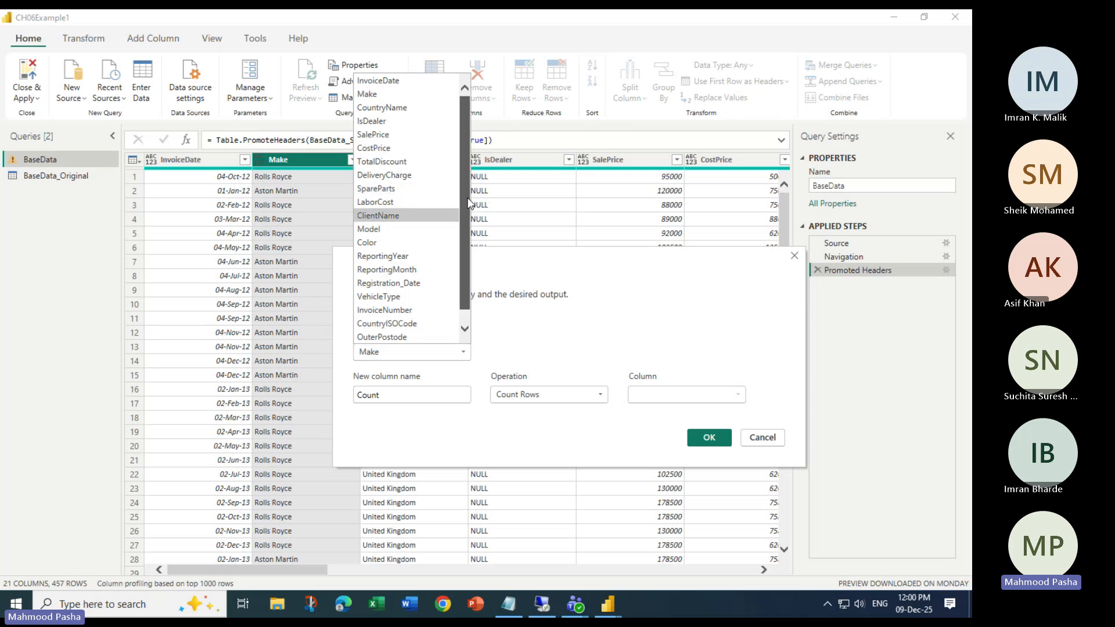
{"action": "left_click_drag", "start_coordinate": [474, 205], "coordinate": [471, 279]}
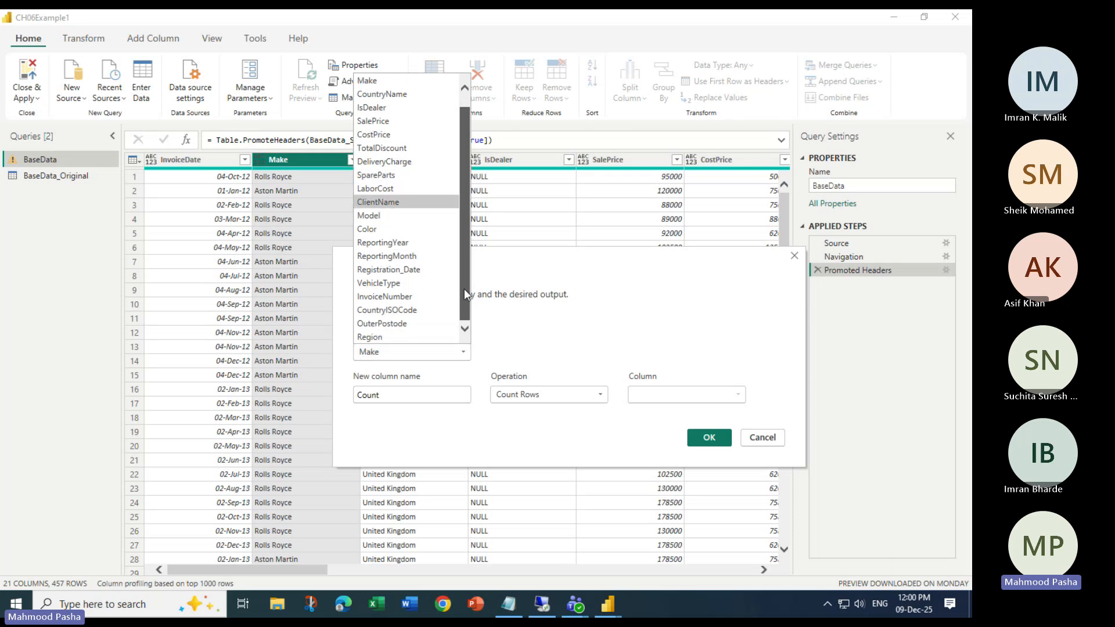
{"action": "left_click_drag", "start_coordinate": [461, 211], "coordinate": [457, 165]}
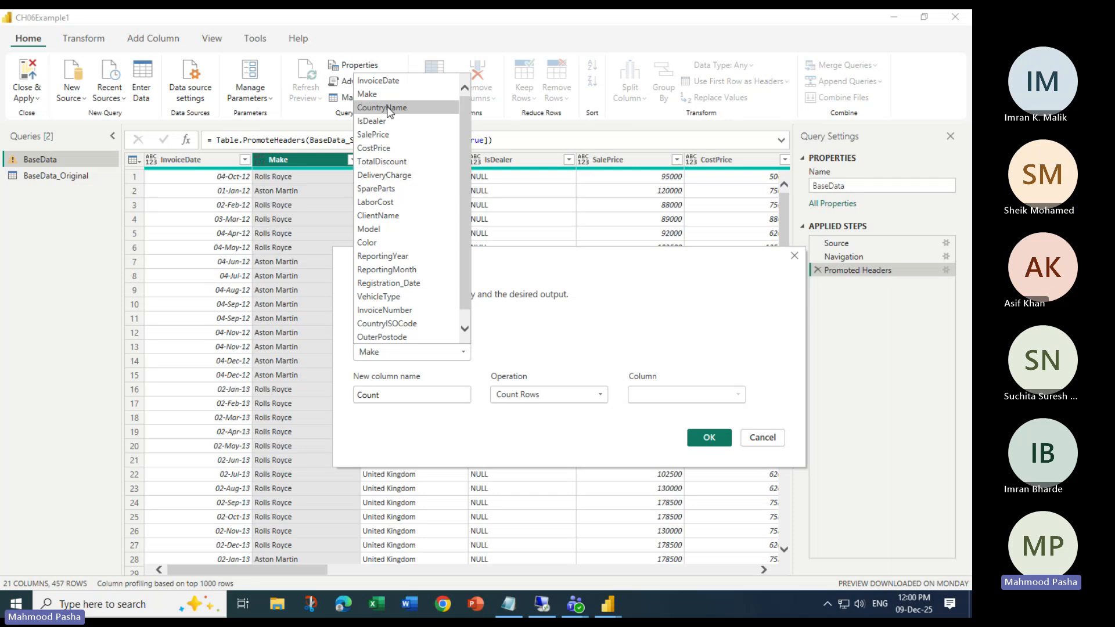
{"action": "left_click", "coordinate": [373, 96]}
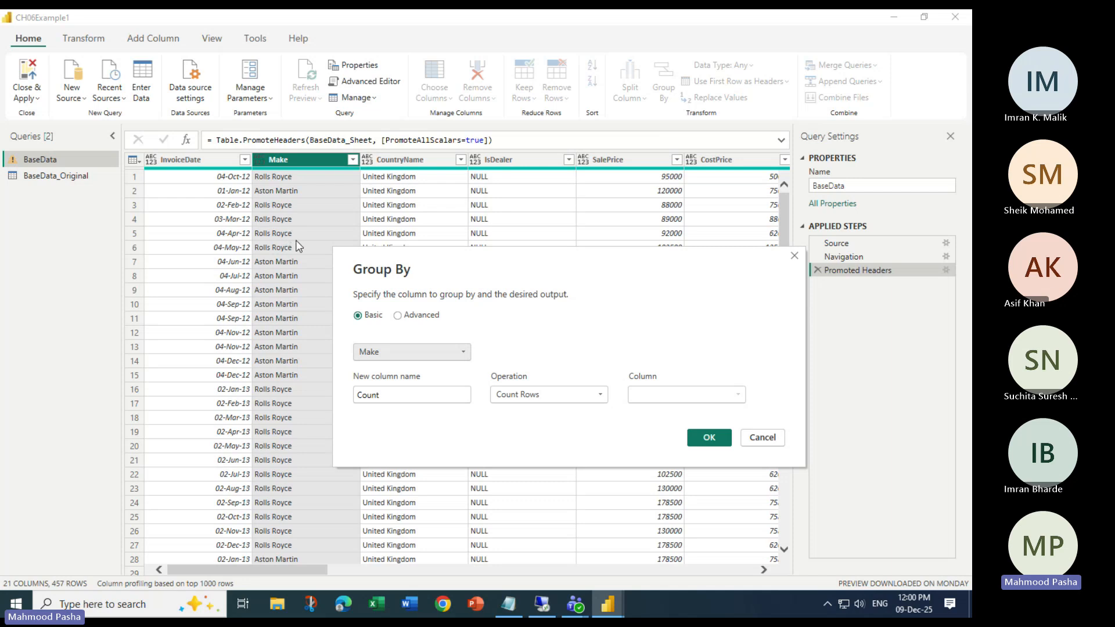
- Rename the new column from Count to CarsSoldByMake
{"action": "double_click", "coordinate": [392, 388]}
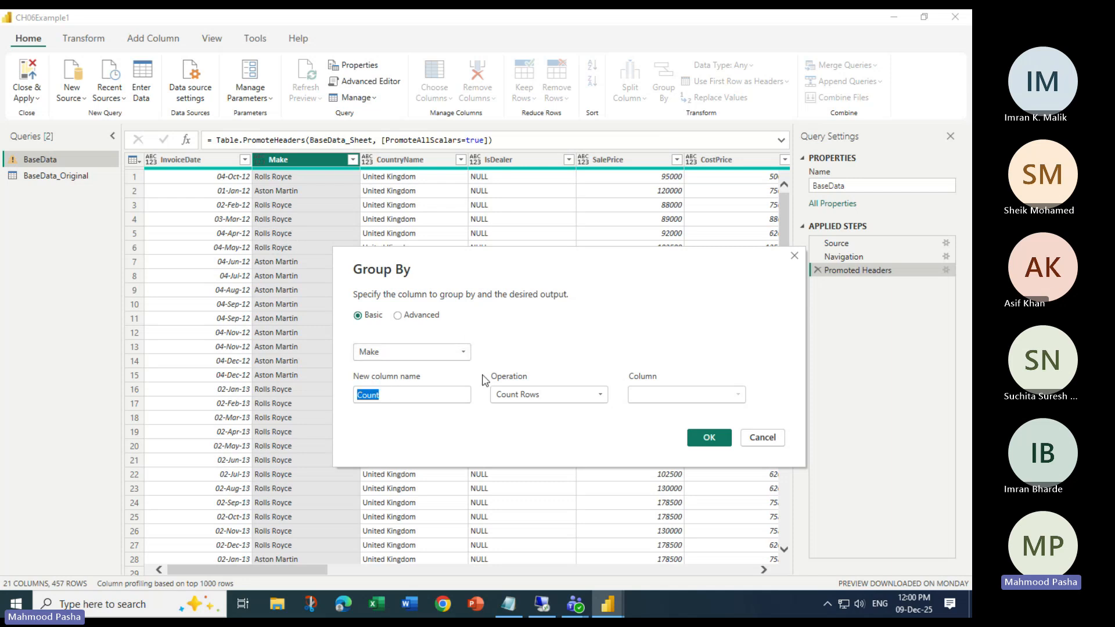
{"action": "type", "text": "Car"}
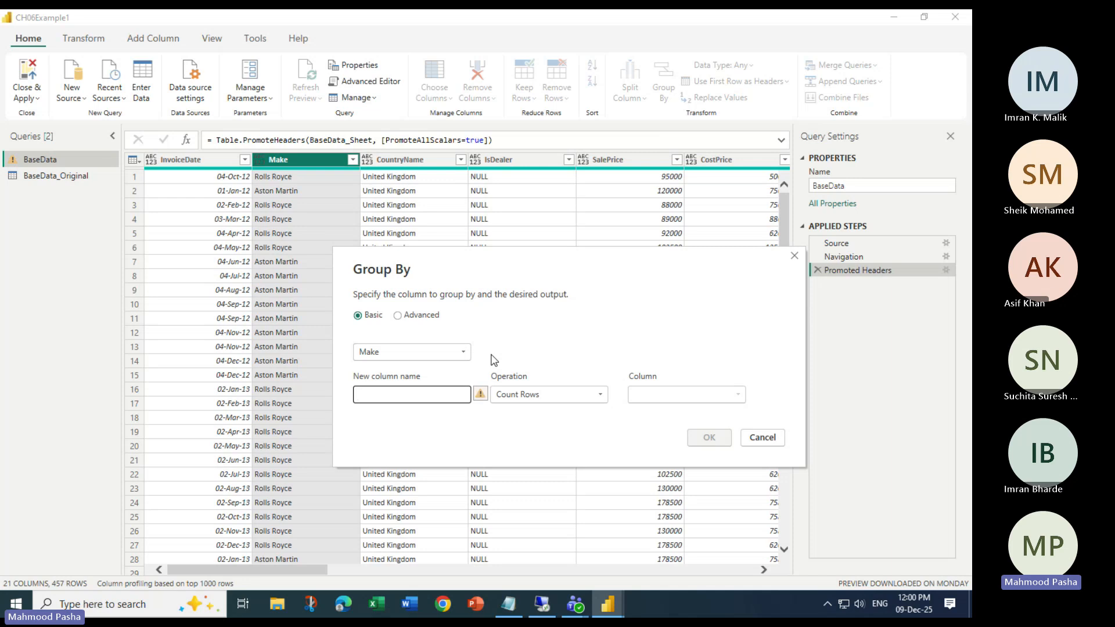
{"action": "type", "text": "sSold"}
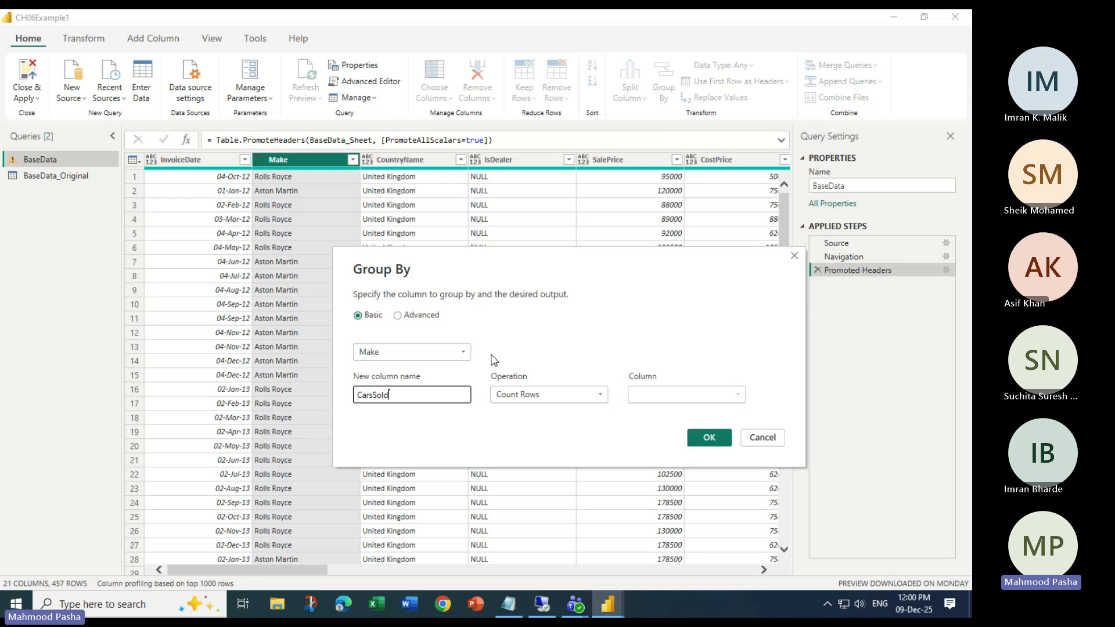
{"action": "type", "text": "By"}
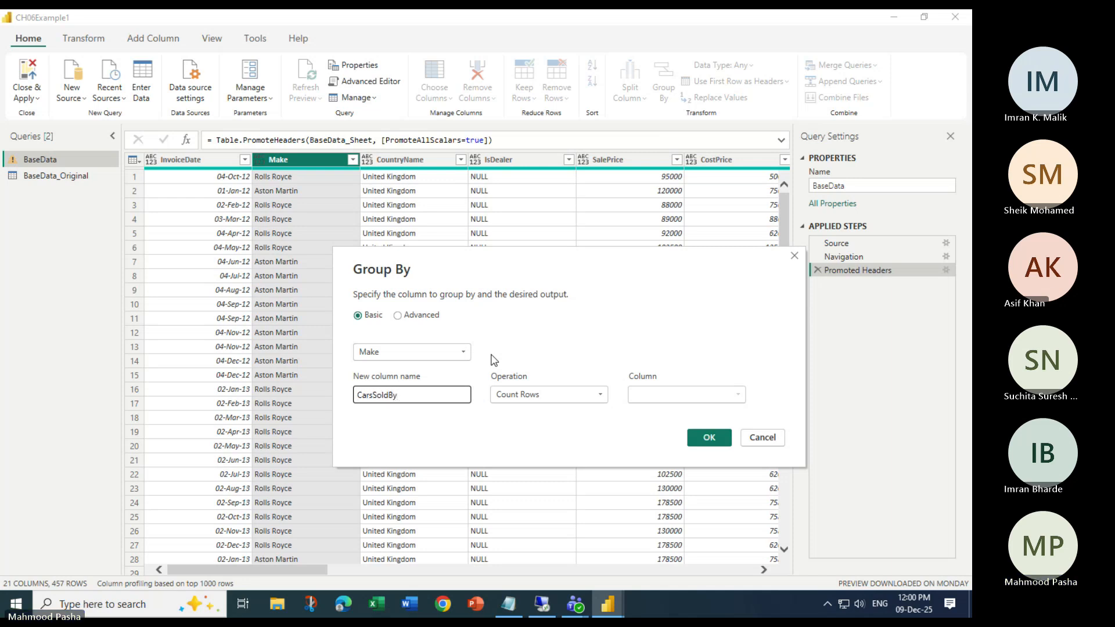
{"action": "type", "text": "Make"}
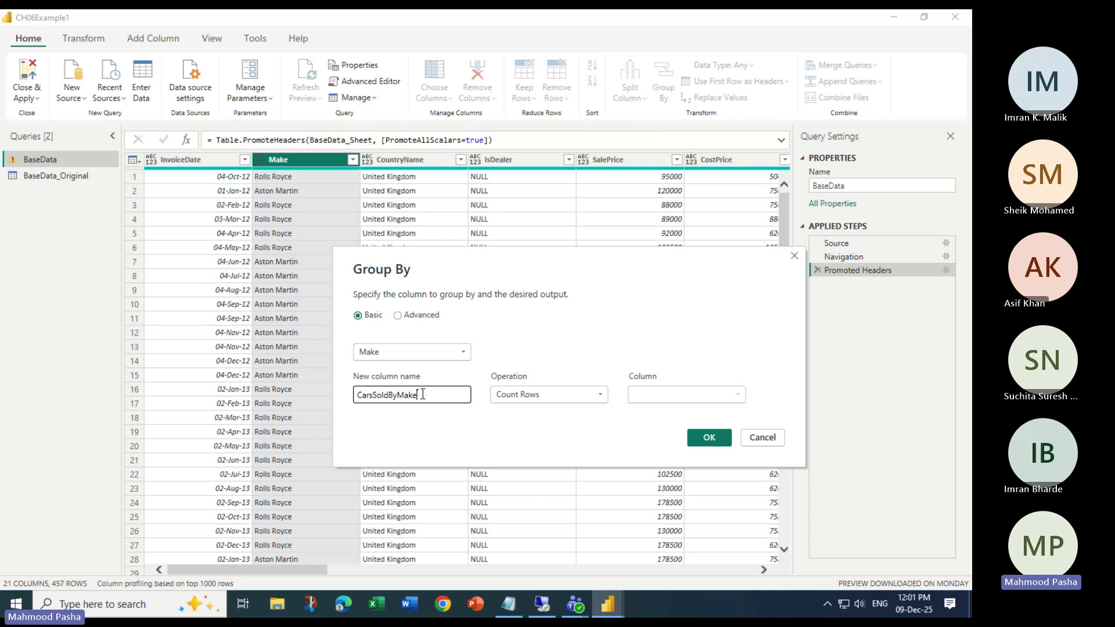
{"action": "double_click", "coordinate": [423, 394]}
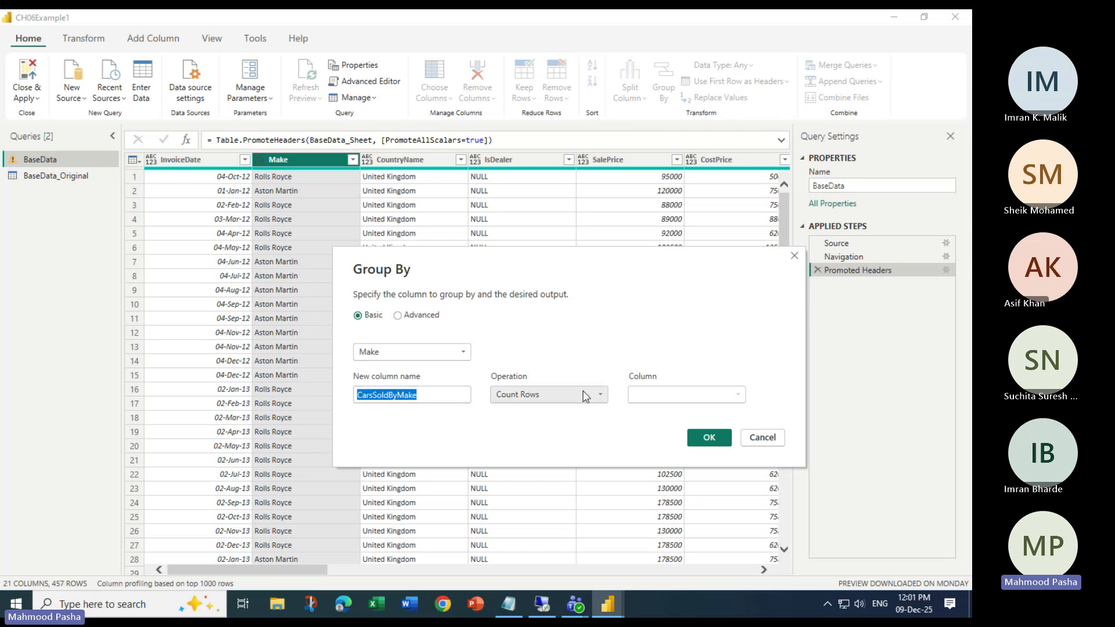
- Cycle the operation through Sum, Average, Median, Min and Max, ending on Max
{"action": "left_click", "coordinate": [601, 395]}
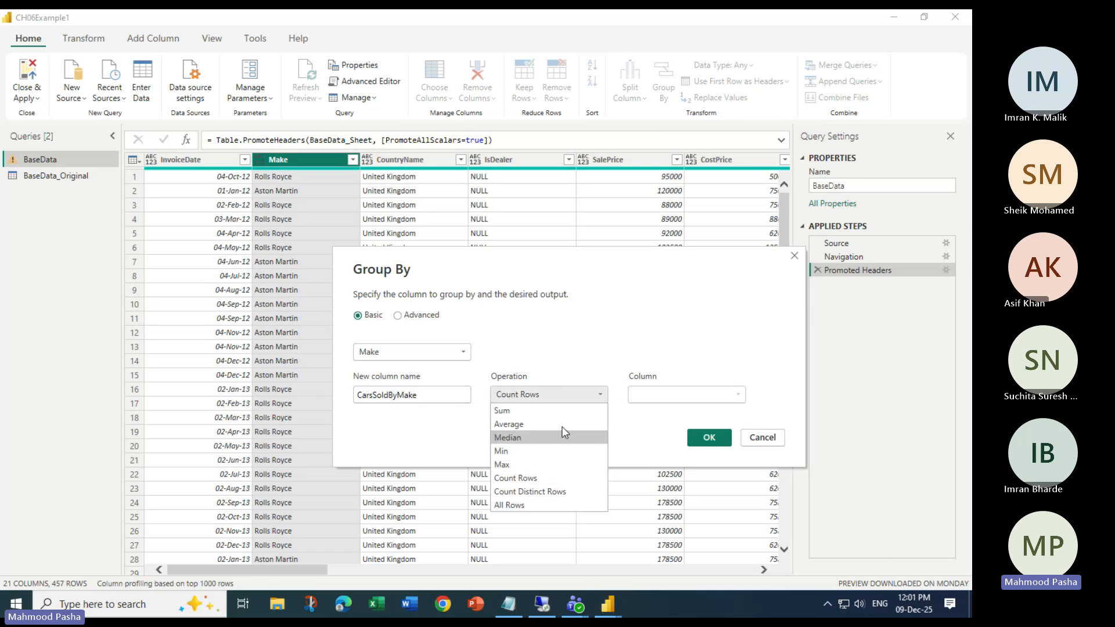
{"action": "left_click", "coordinate": [543, 411]}
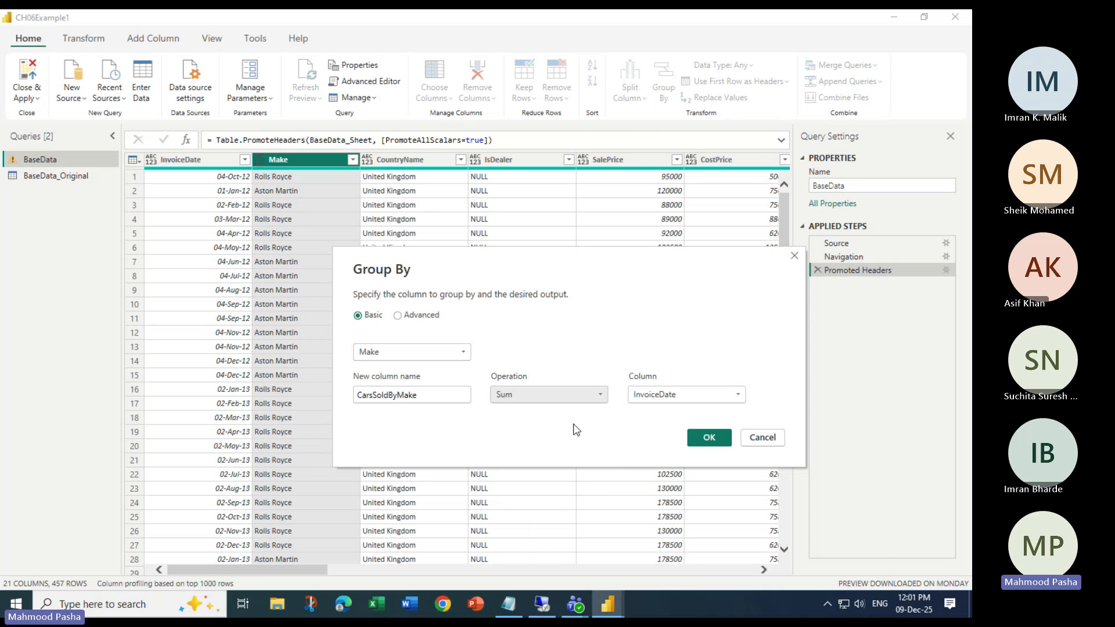
{"action": "left_click", "coordinate": [602, 396]}
{"action": "left_click", "coordinate": [566, 424]}
{"action": "left_click", "coordinate": [601, 398]}
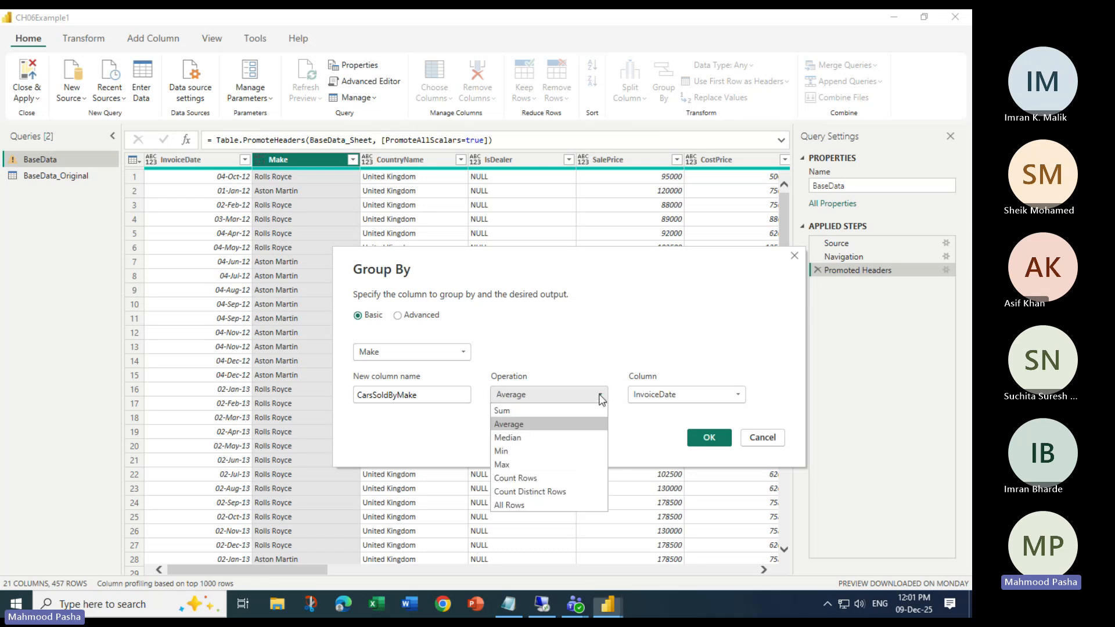
{"action": "left_click", "coordinate": [569, 437]}
{"action": "left_click", "coordinate": [593, 397]}
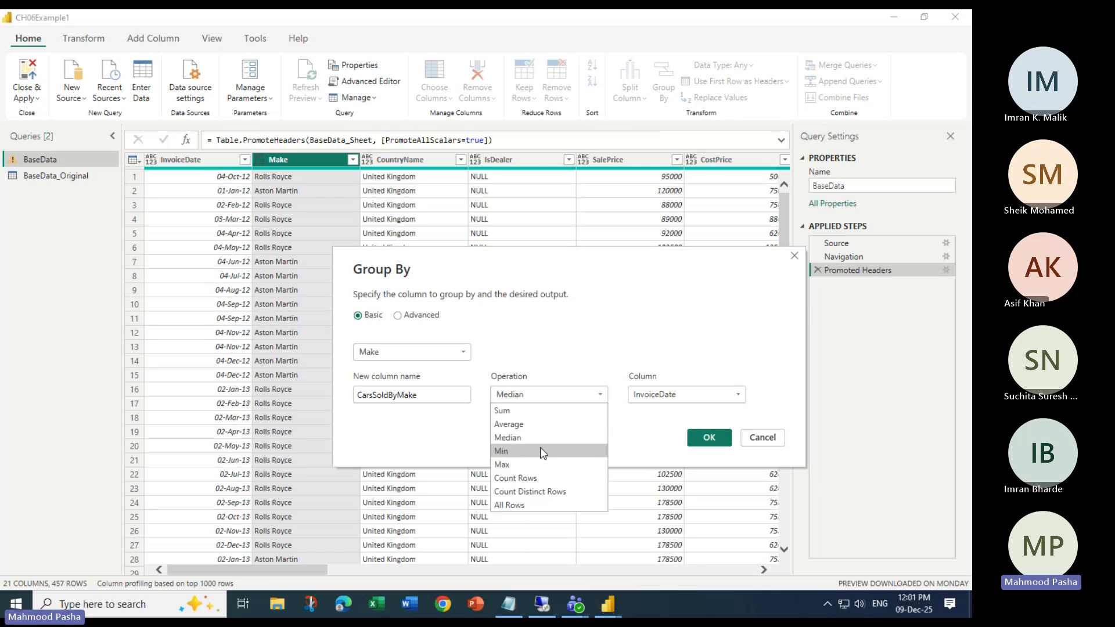
{"action": "left_click", "coordinate": [540, 451]}
{"action": "left_click", "coordinate": [592, 395]}
{"action": "left_click", "coordinate": [543, 465]}
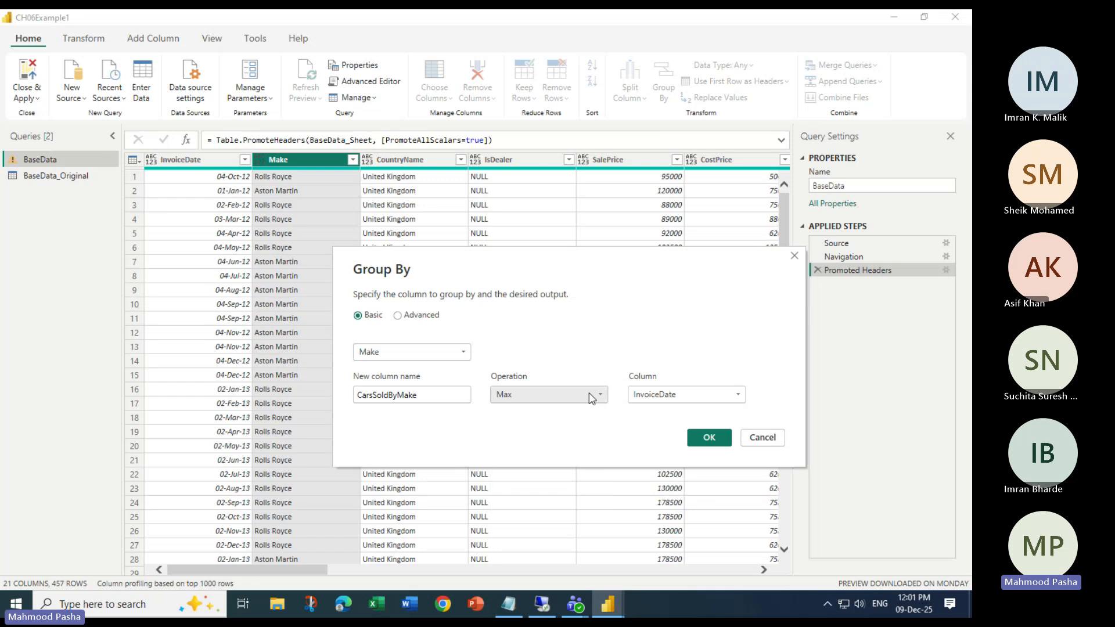
{"action": "left_click", "coordinate": [589, 392]}
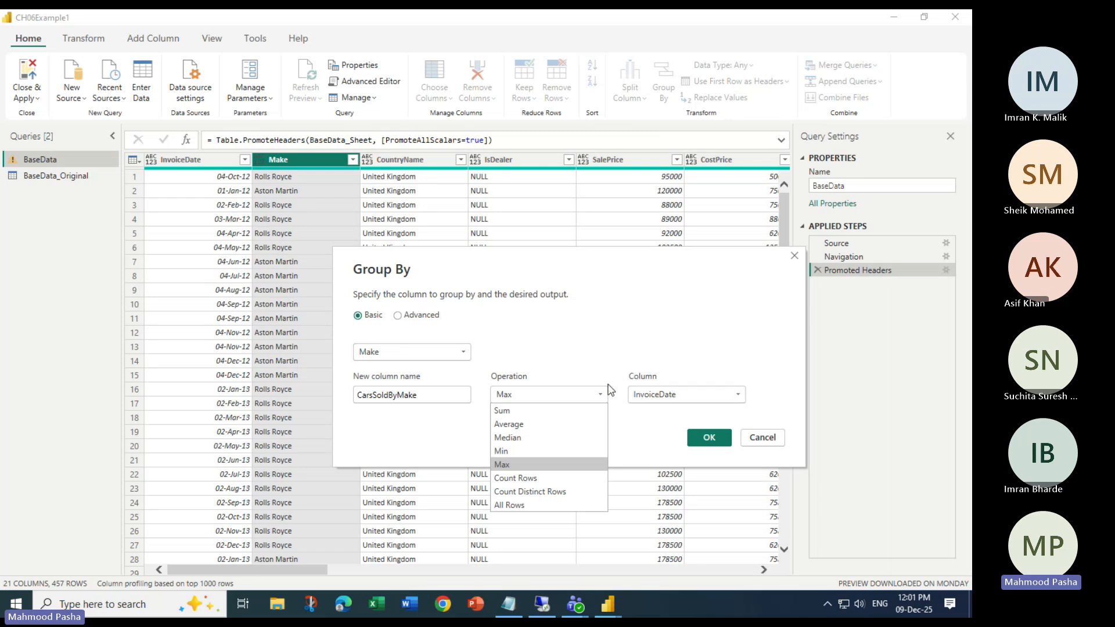
- Set SalePrice as the column to aggregate
{"action": "left_click", "coordinate": [675, 392]}
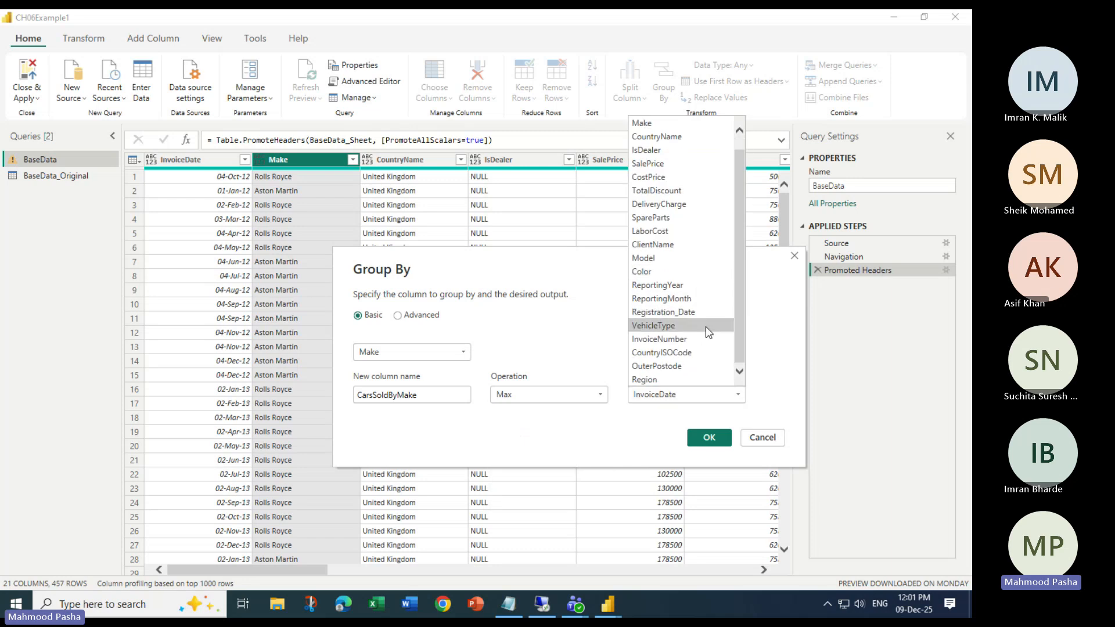
{"action": "left_click", "coordinate": [660, 178]}
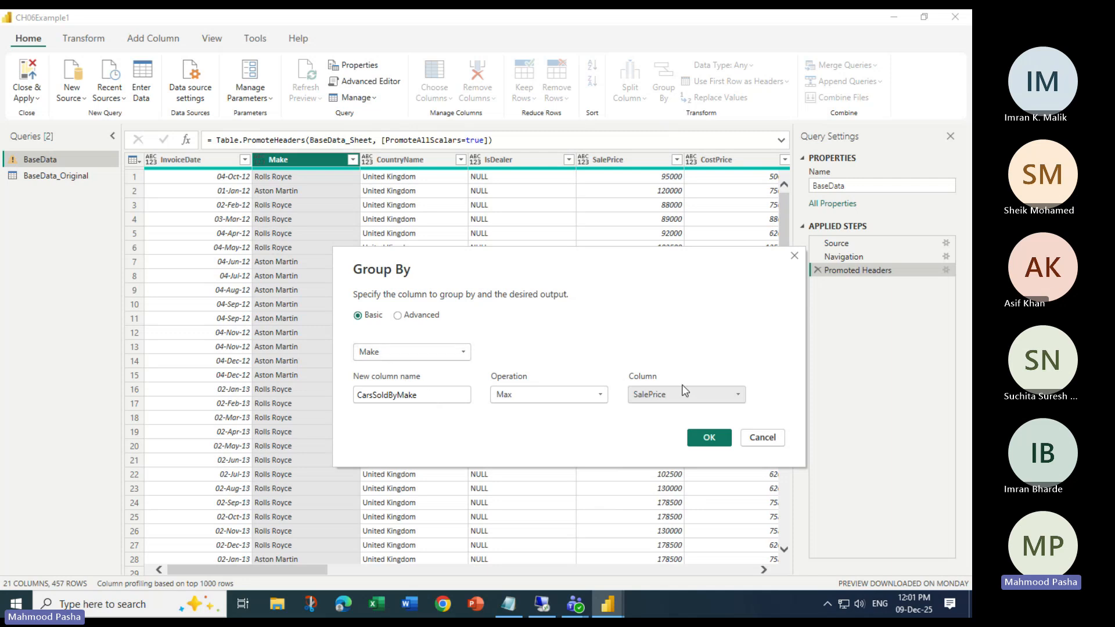
{"action": "left_click", "coordinate": [531, 395]}
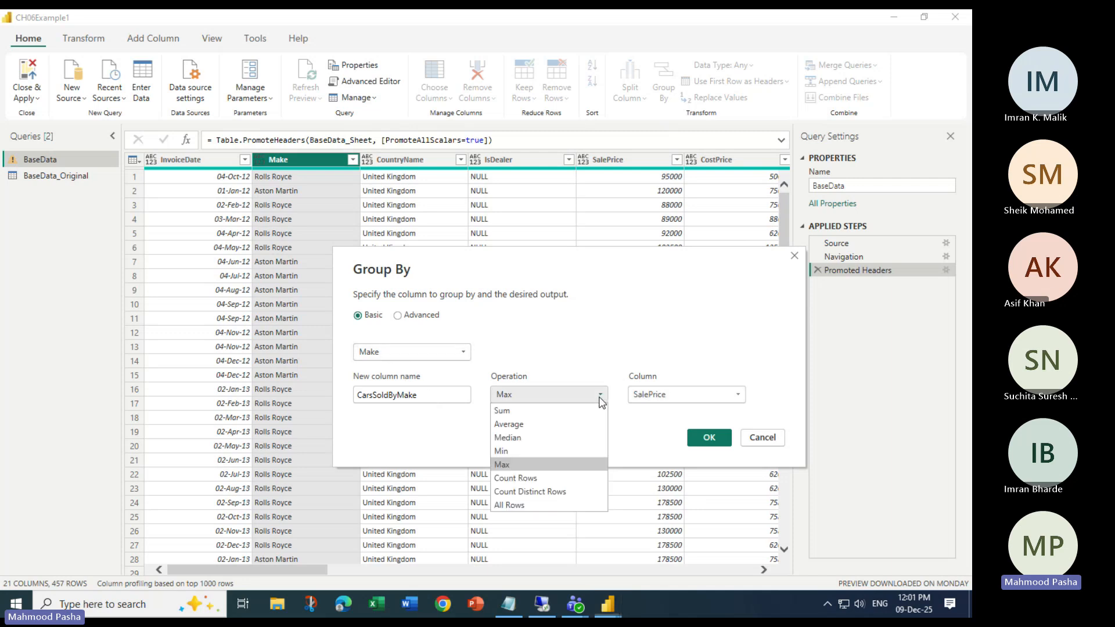
- Switch CarsSoldByMake back to Count Rows and apply the grouping by Make, giving 7 make rows
{"action": "left_click", "coordinate": [513, 480]}
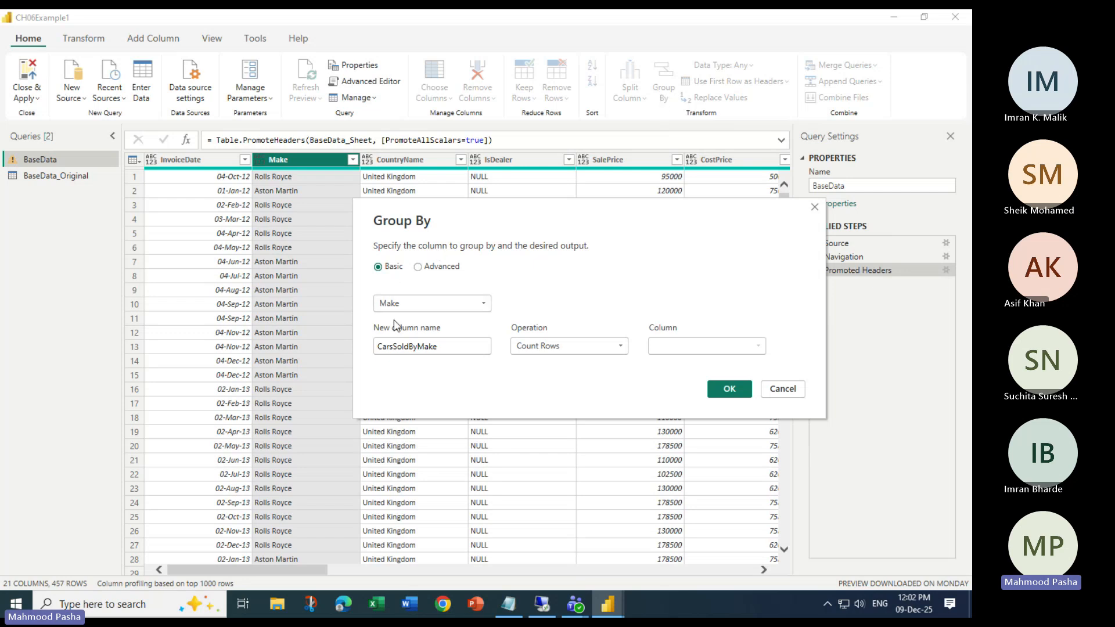
{"action": "left_click_drag", "start_coordinate": [441, 349], "coordinate": [350, 346]}
{"action": "left_click", "coordinate": [587, 374]}
{"action": "left_click", "coordinate": [730, 389]}
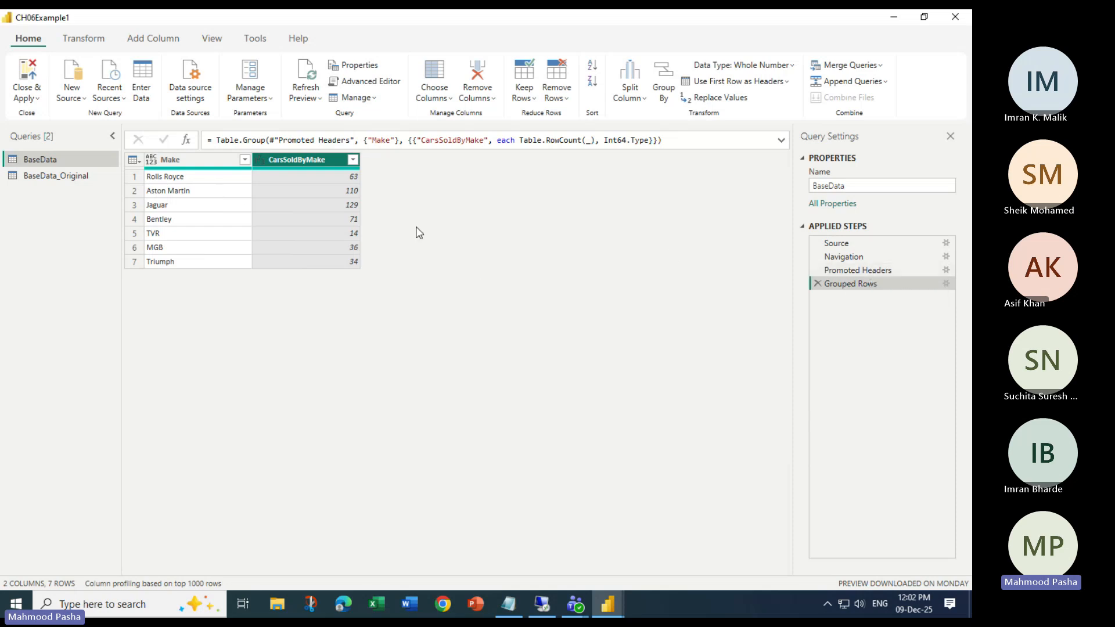
- Compare the Promoted Headers and Grouped Rows previews, then start Group By from Promoted Headers
{"action": "left_click", "coordinate": [857, 270]}
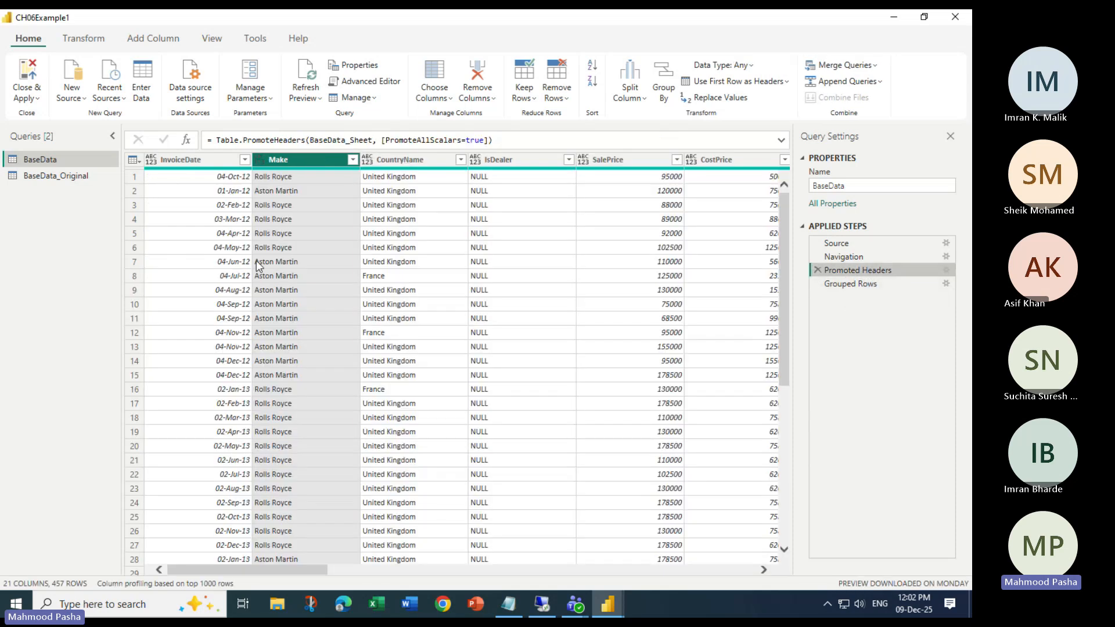
{"action": "left_click", "coordinate": [862, 285]}
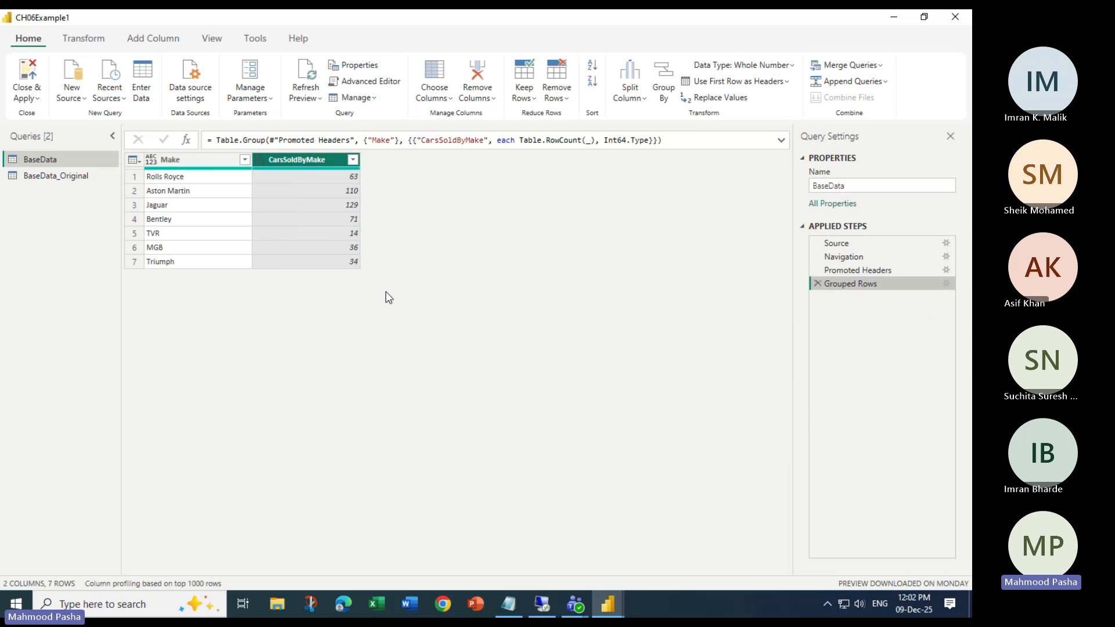
{"action": "left_click", "coordinate": [855, 270]}
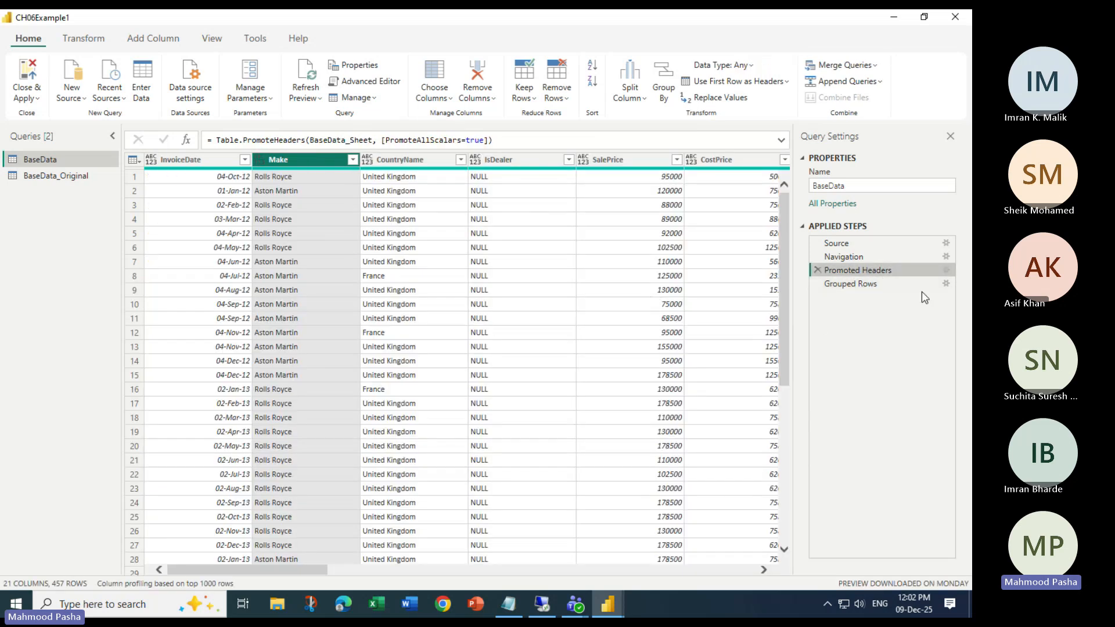
{"action": "left_click", "coordinate": [862, 286]}
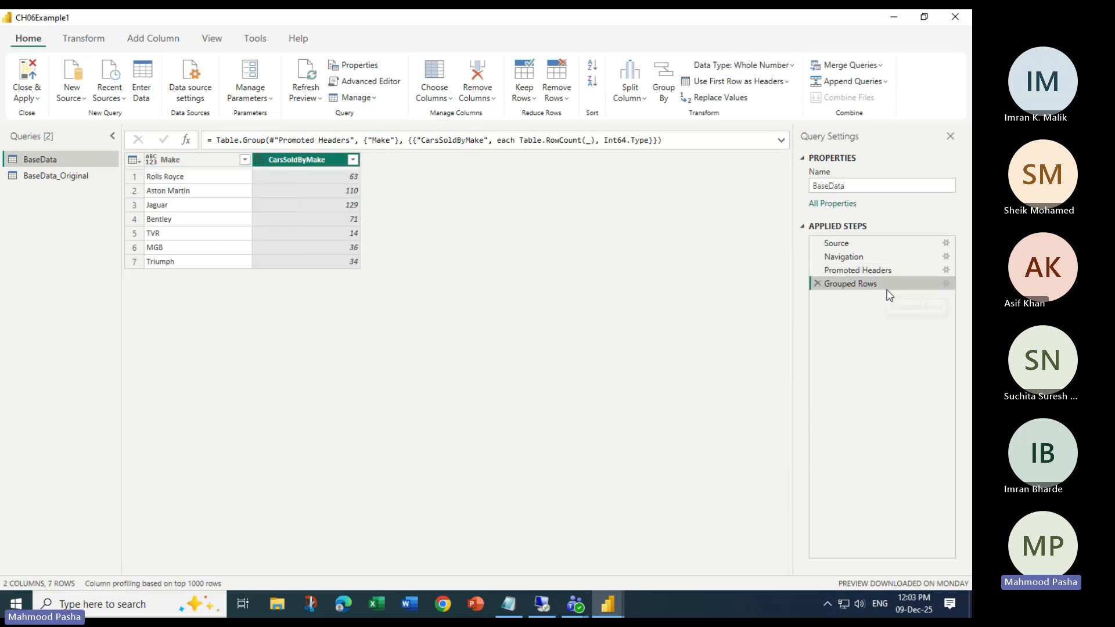
{"action": "left_click", "coordinate": [871, 271]}
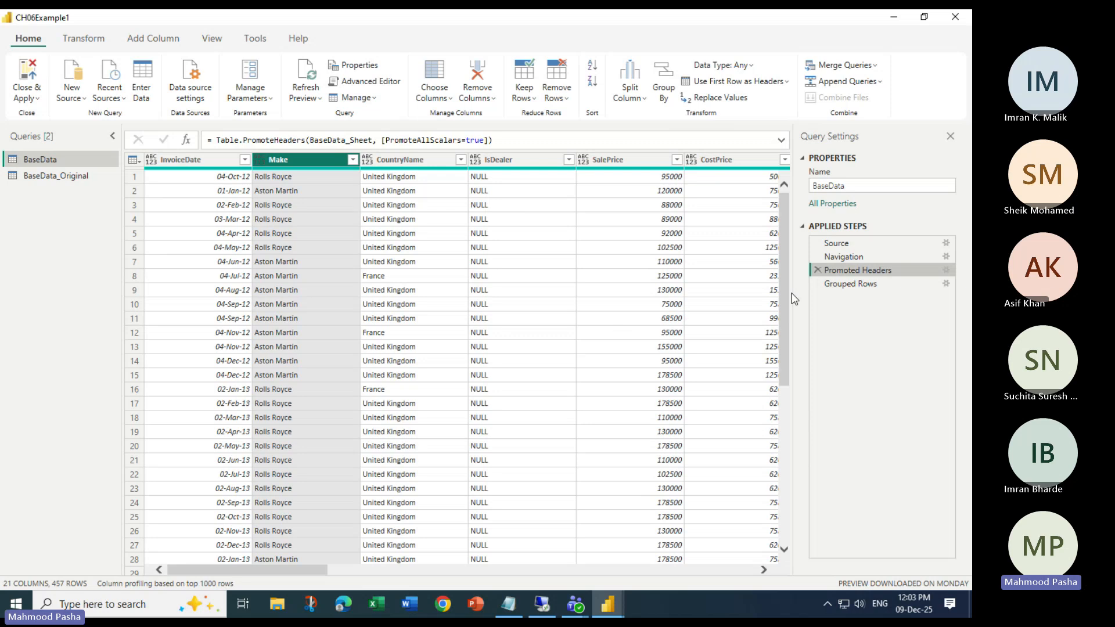
{"action": "left_click", "coordinate": [670, 83]}
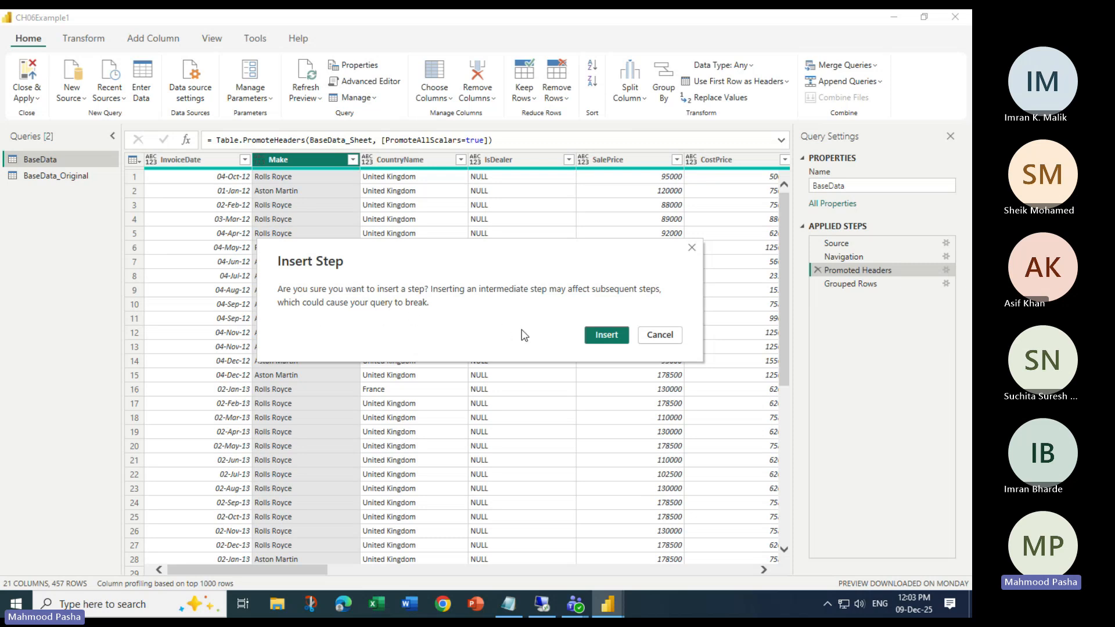
- Insert a new step after Promoted Headers with Advanced Group By on Make and Model
{"action": "left_click", "coordinate": [606, 339]}
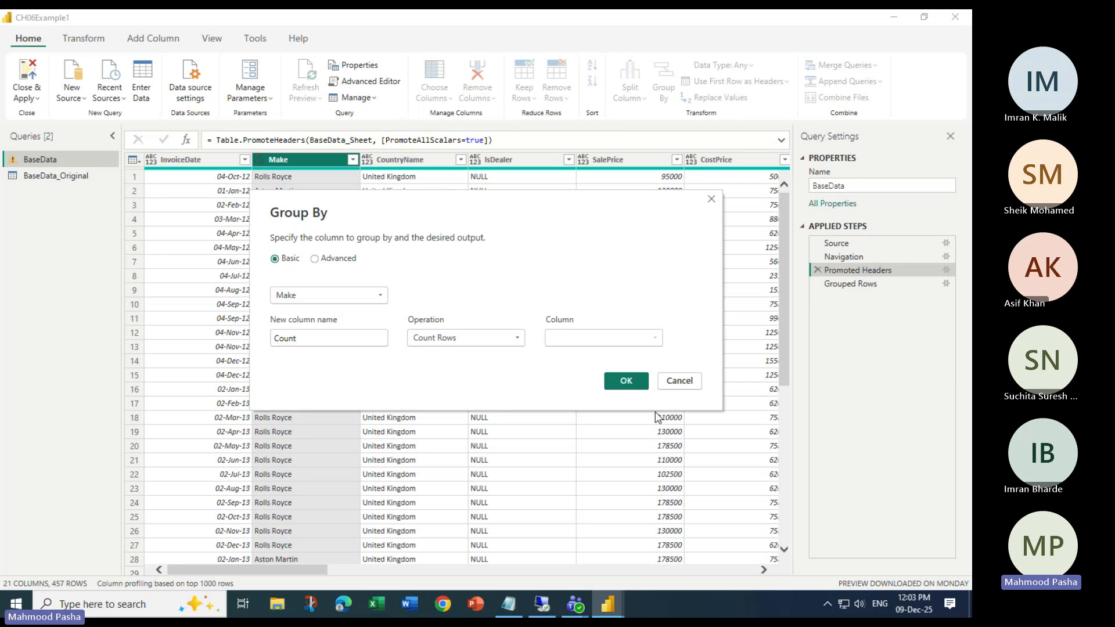
{"action": "left_click_drag", "start_coordinate": [405, 215], "coordinate": [387, 249]}
{"action": "left_click", "coordinate": [296, 293]}
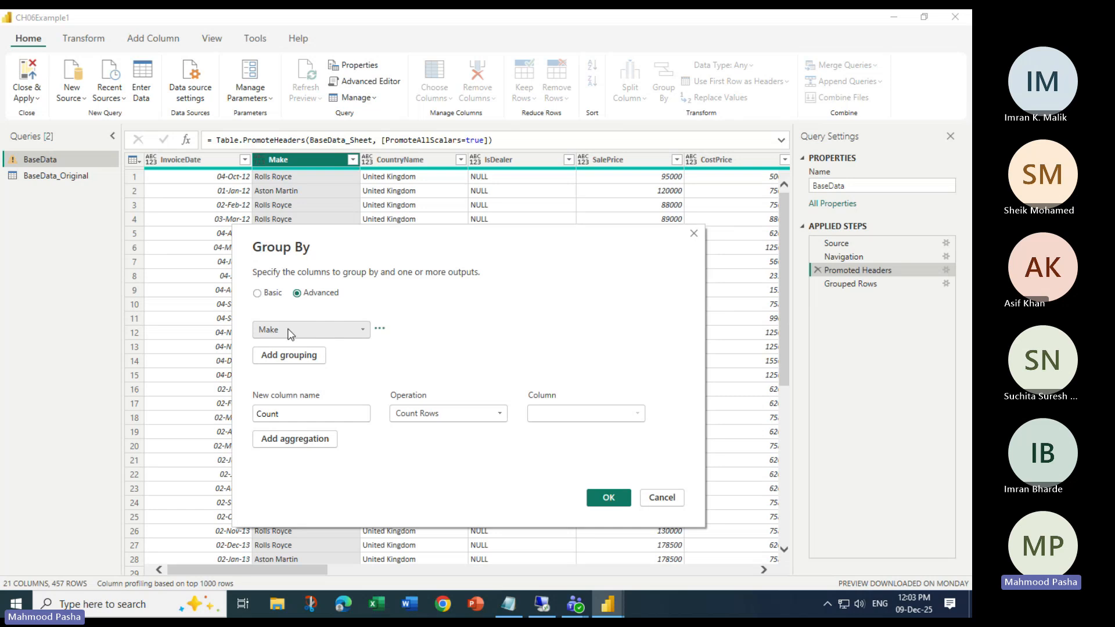
{"action": "left_click", "coordinate": [302, 356]}
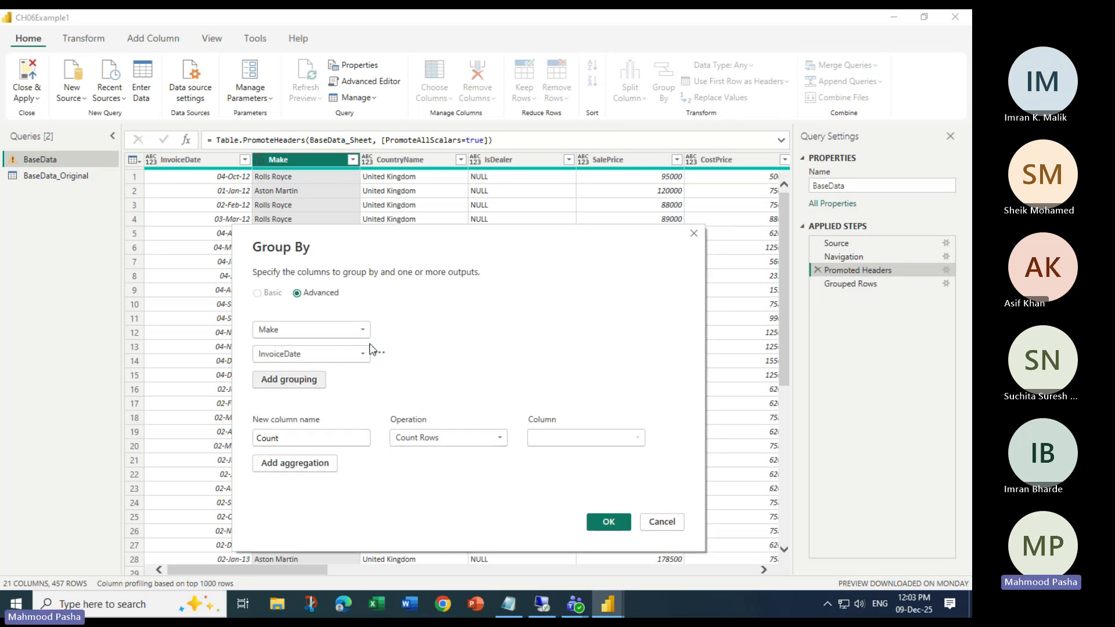
{"action": "left_click", "coordinate": [357, 351]}
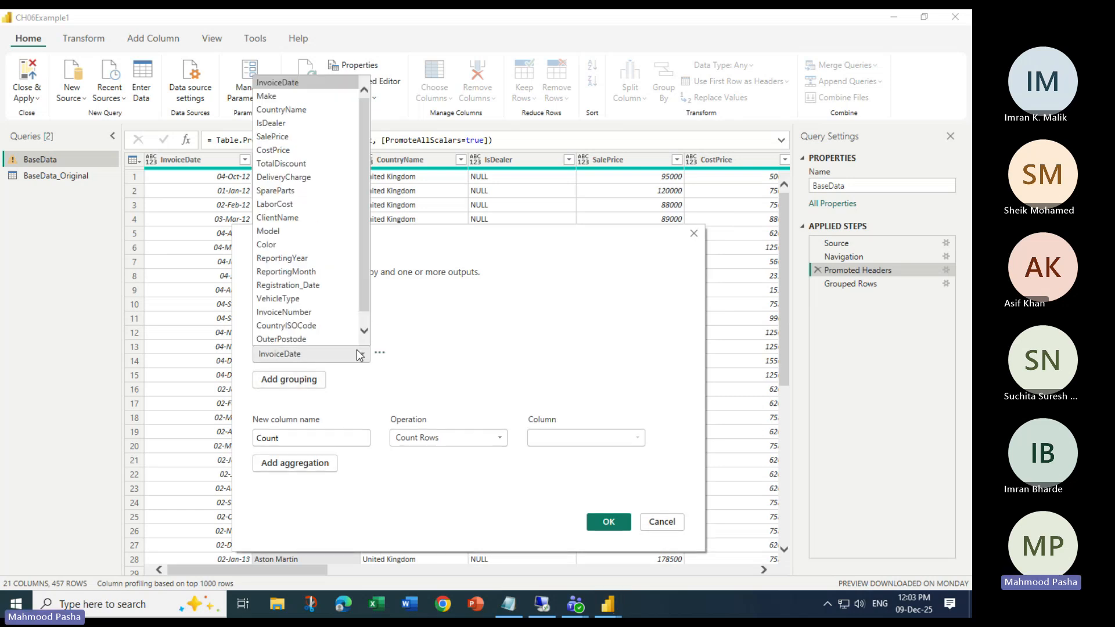
{"action": "left_click", "coordinate": [278, 232]}
{"action": "left_click_drag", "start_coordinate": [416, 263], "coordinate": [558, 210]}
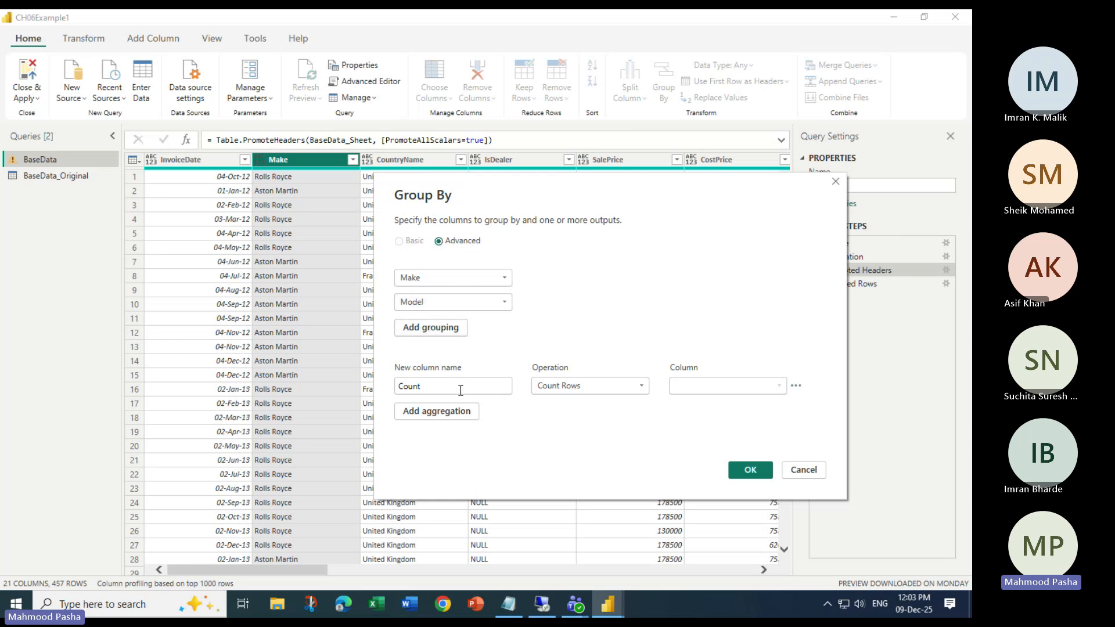
- Rename Count to TotalSales and make it the Sum of SalePrice
{"action": "left_click_drag", "start_coordinate": [460, 388], "coordinate": [378, 393]}
{"action": "type", "text": "Tot"}
{"action": "type", "text": "alk"}
{"action": "left_click", "coordinate": [593, 386]}
{"action": "left_click", "coordinate": [544, 402]}
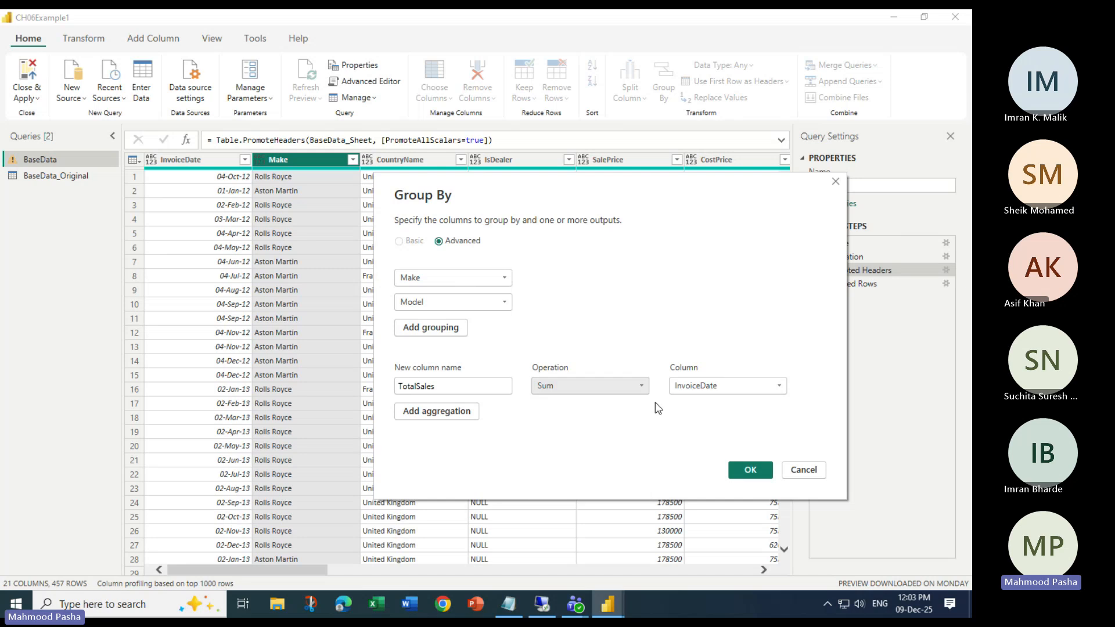
{"action": "left_click", "coordinate": [714, 390]}
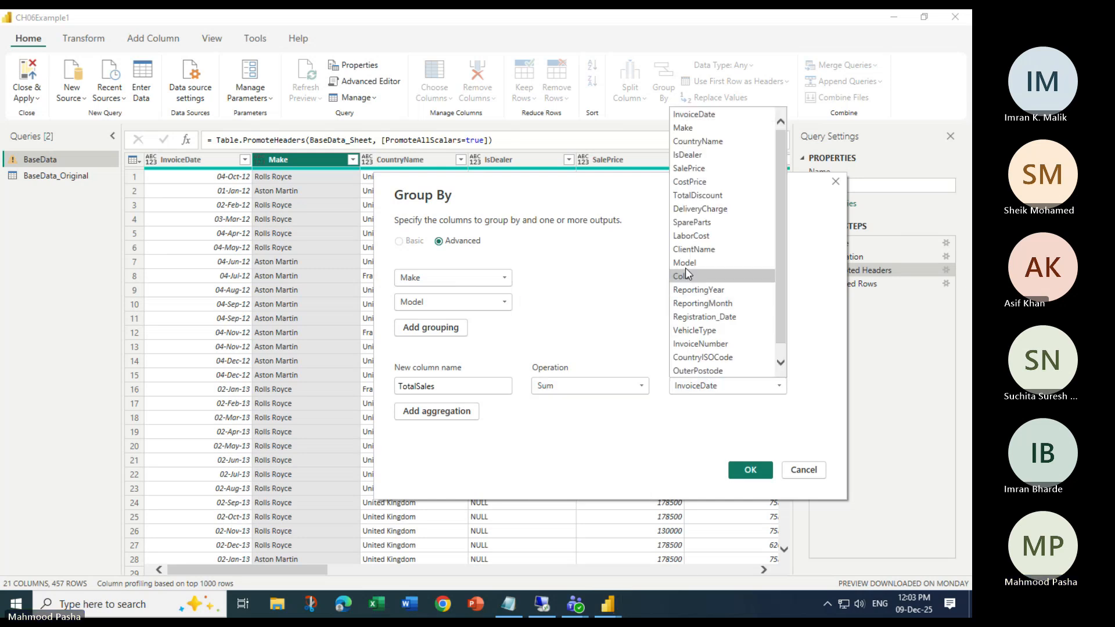
{"action": "left_click", "coordinate": [690, 169]}
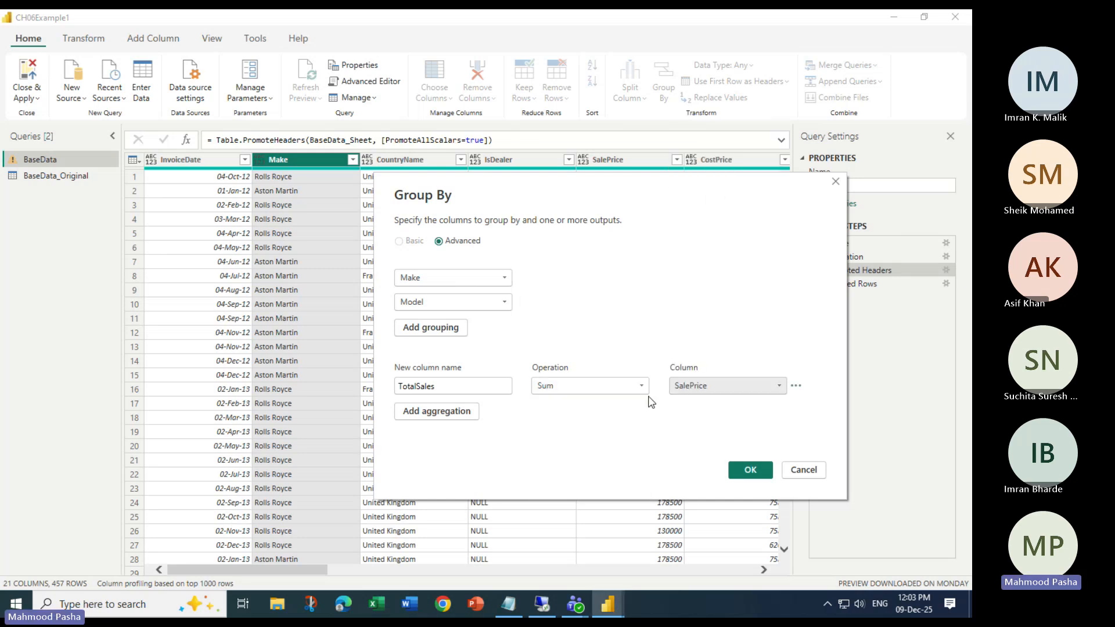
- Add a second aggregation AverageCost as the Average of CostPrice
{"action": "left_click", "coordinate": [451, 414]}
{"action": "left_click", "coordinate": [458, 412]}
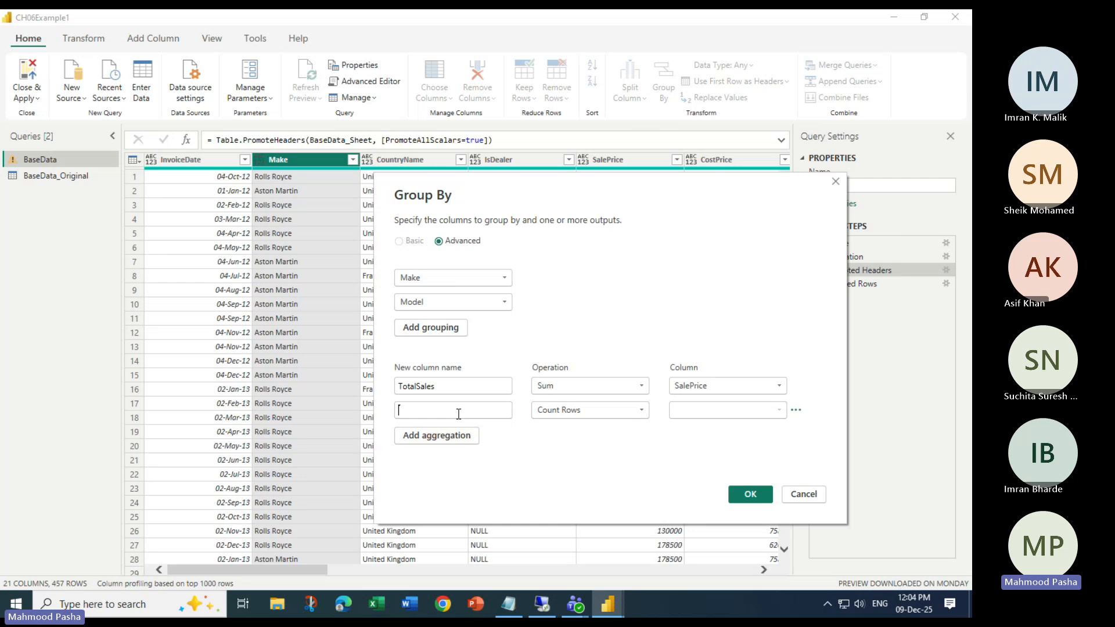
{"action": "type", "text": "Av"}
{"action": "key", "text": "BackSpace"}
{"action": "key", "text": "BackSpace"}
{"action": "key", "text": "BackSpace"}
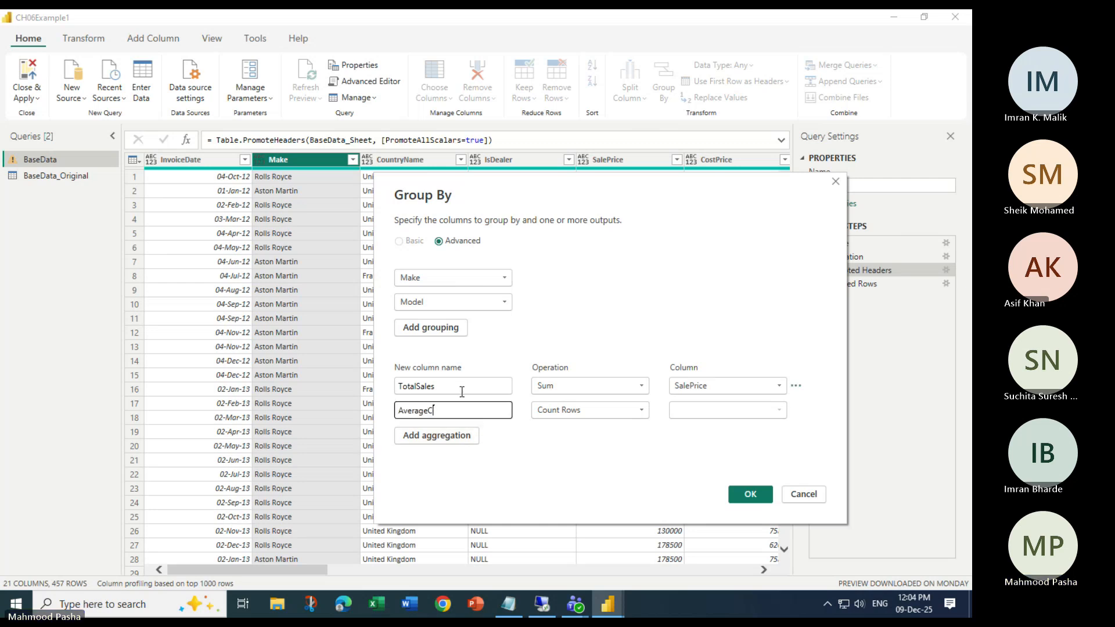
{"action": "type", "text": "ost"}
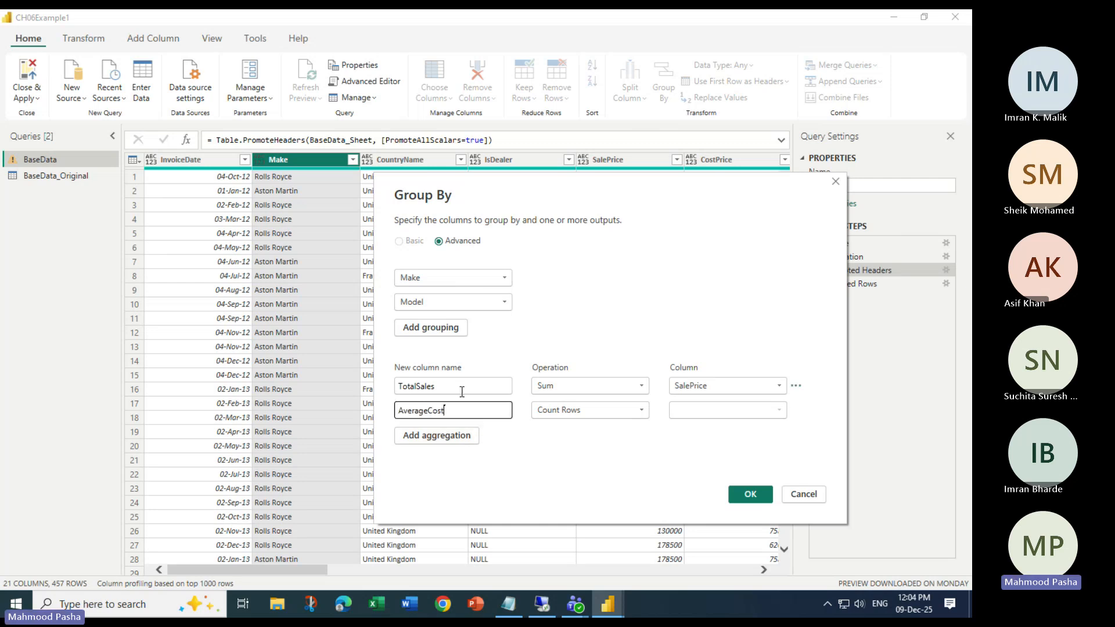
{"action": "left_click", "coordinate": [572, 412]}
{"action": "left_click", "coordinate": [554, 441]}
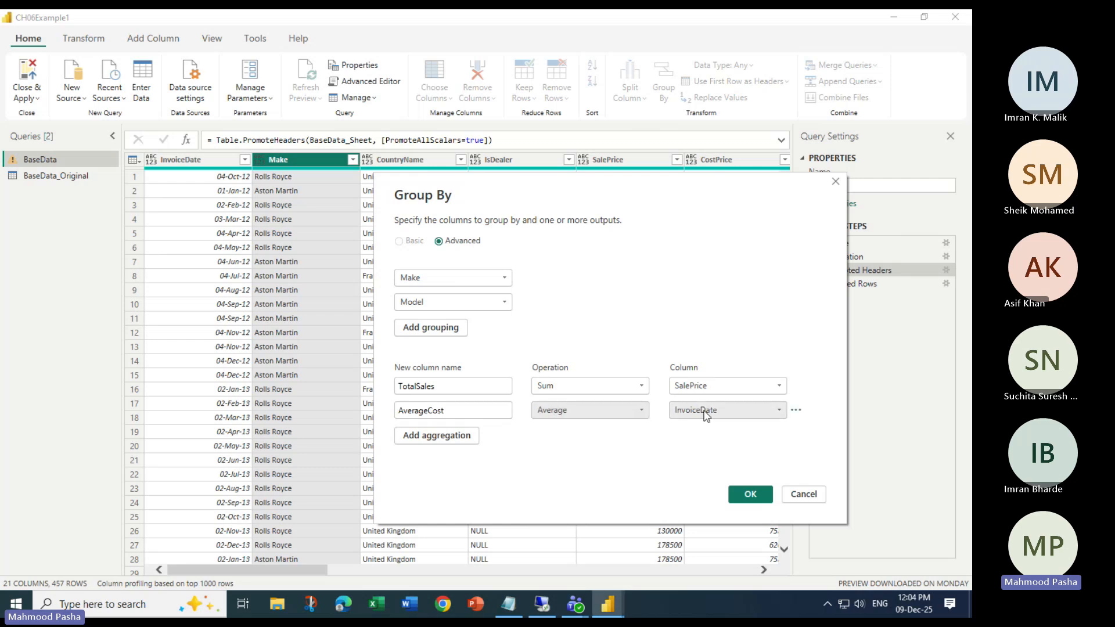
{"action": "left_click", "coordinate": [706, 414]}
{"action": "left_click", "coordinate": [719, 214]}
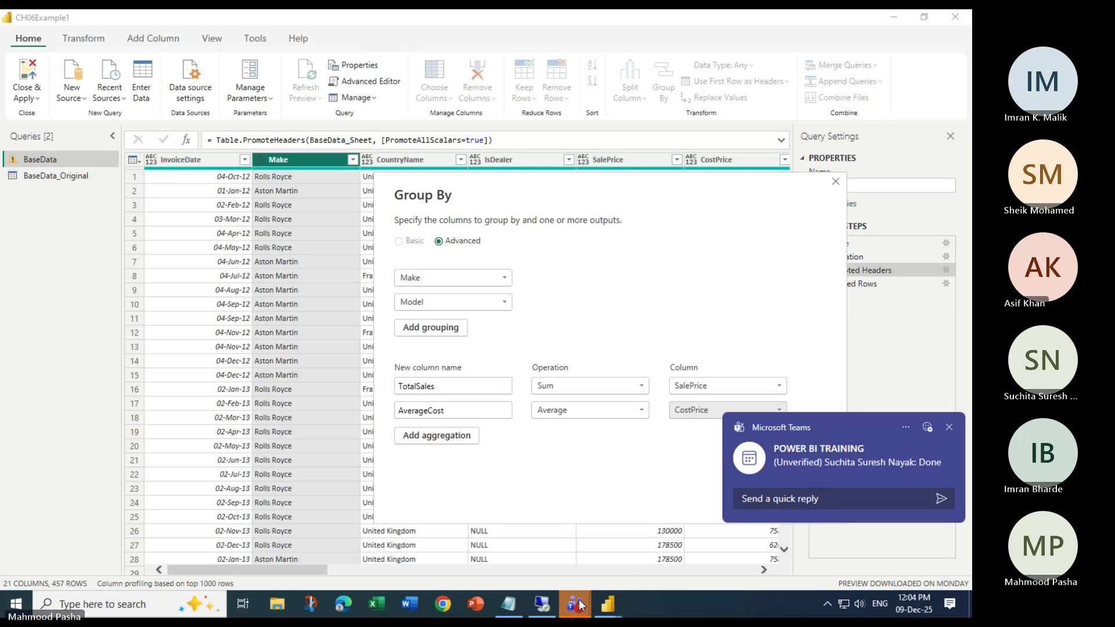
{"action": "mouse_move", "coordinate": [578, 603]}
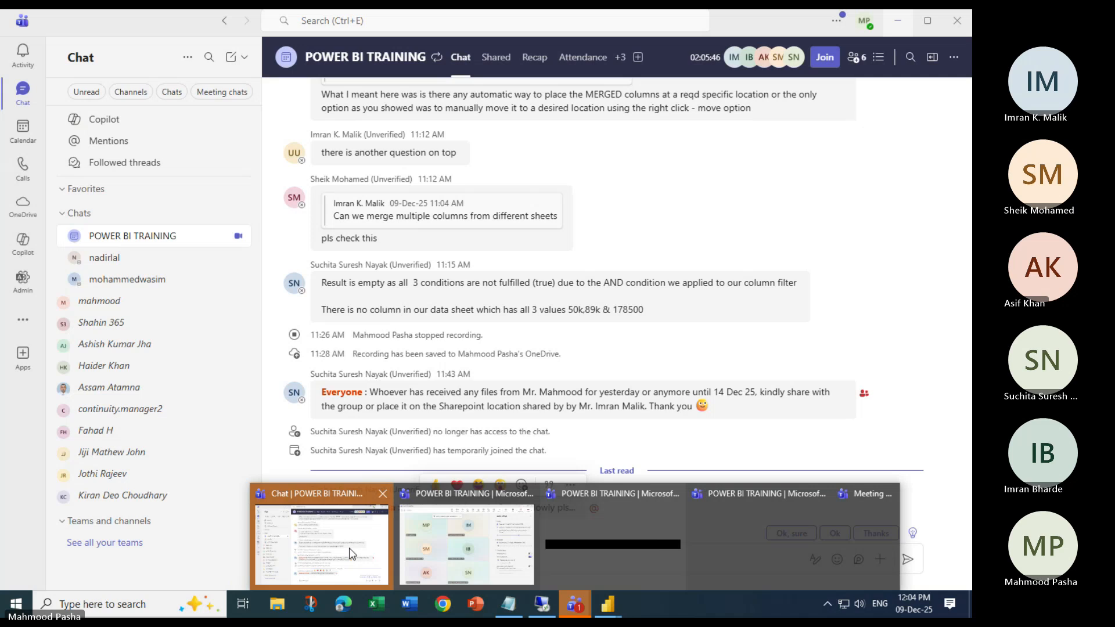
{"action": "left_click", "coordinate": [350, 553]}
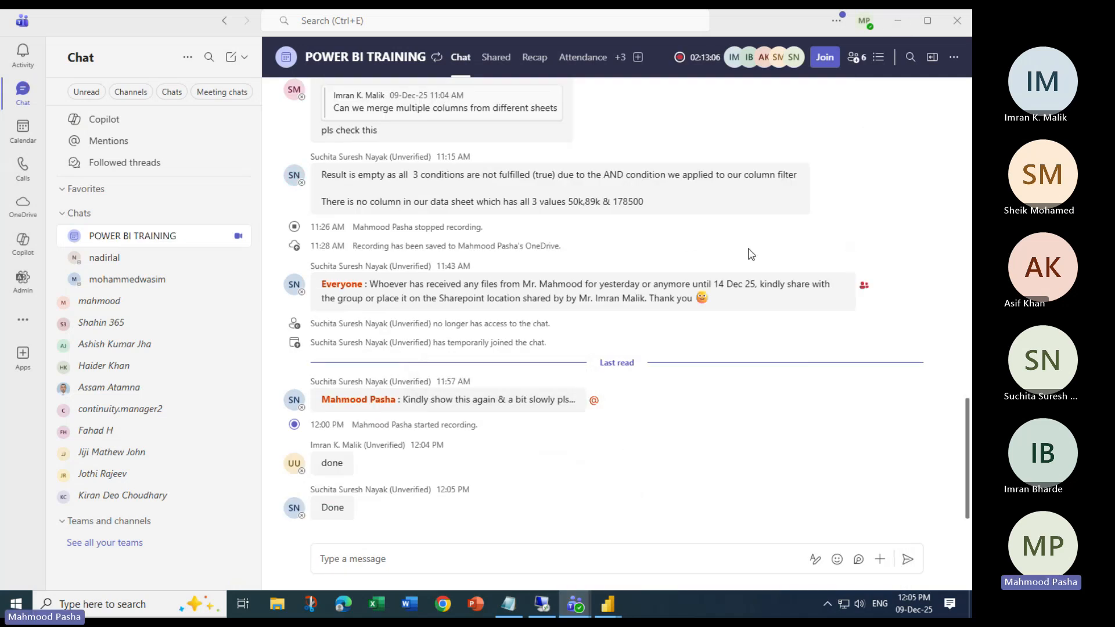
{"action": "left_click", "coordinate": [896, 28]}
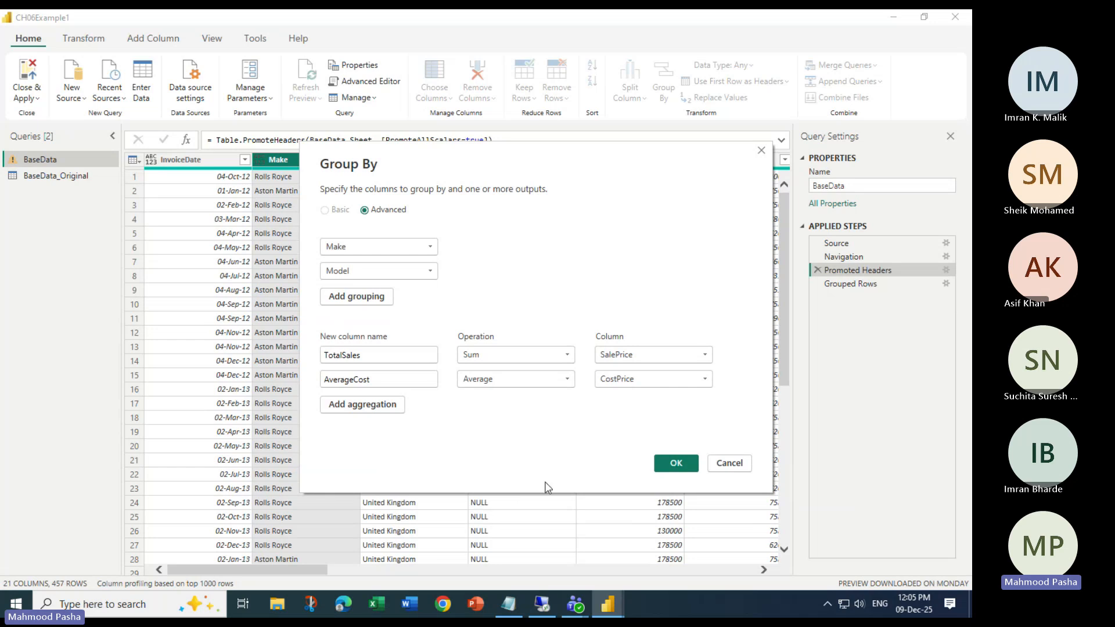
{"action": "mouse_move", "coordinate": [580, 604]}
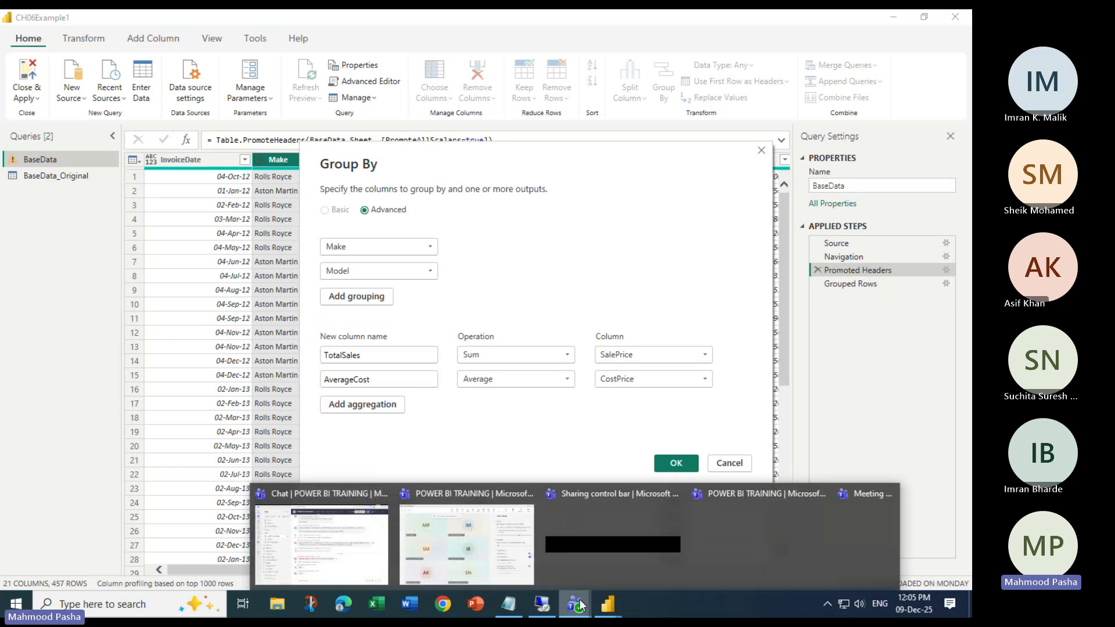
{"action": "left_click", "coordinate": [322, 543]}
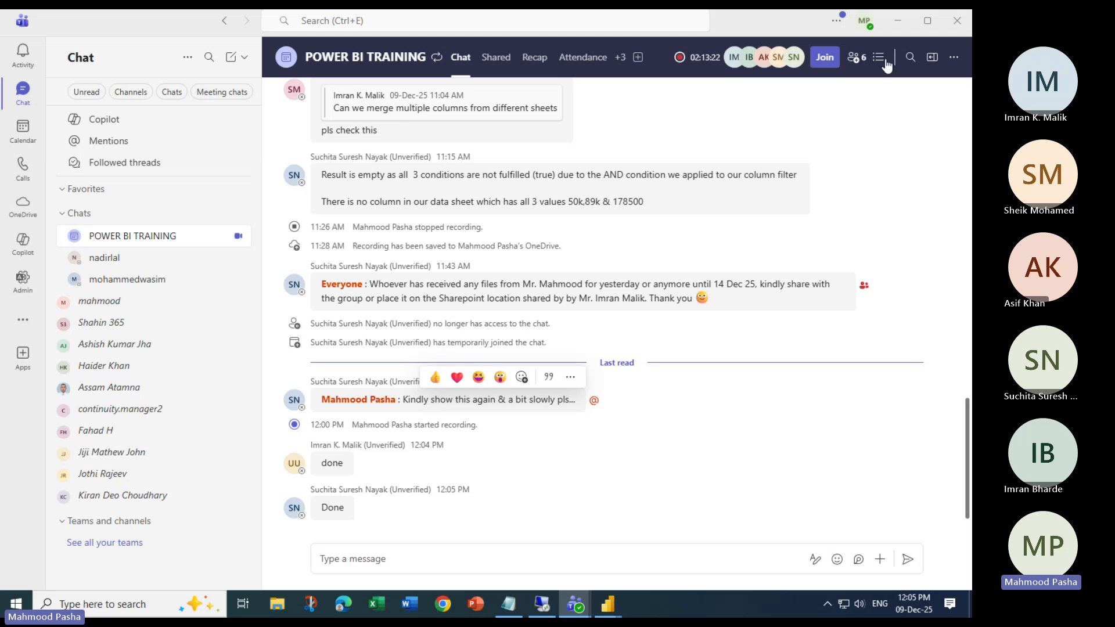
{"action": "left_click", "coordinate": [898, 20]}
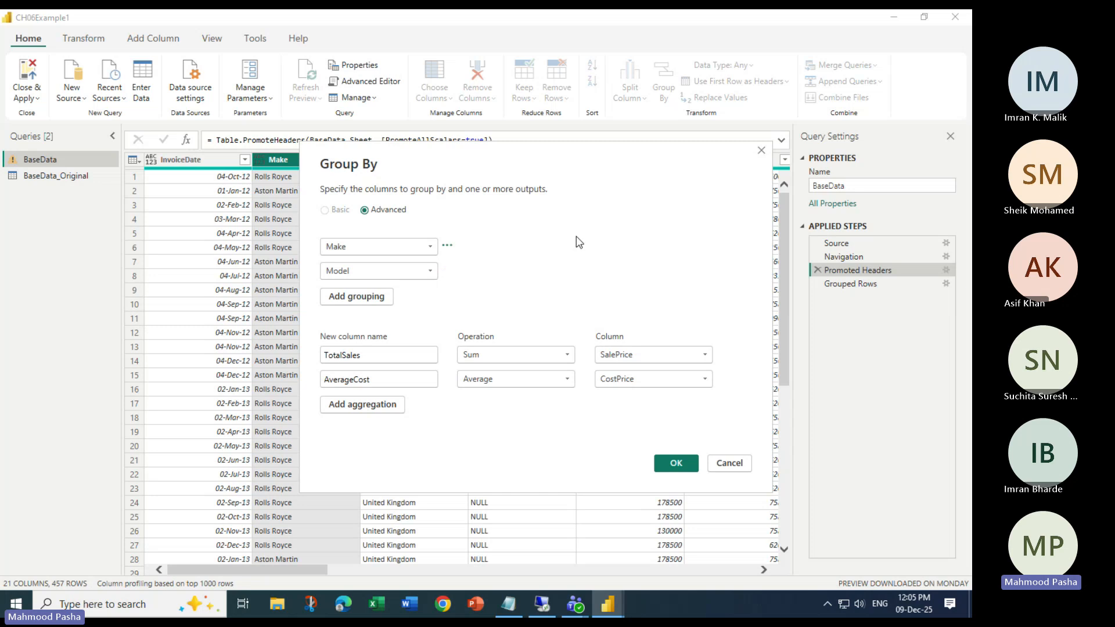
- Keep Sum for TotalSales and Average for AverageCost, then apply the Make–Model grouping
{"action": "left_click_drag", "start_coordinate": [520, 155], "coordinate": [474, 172]}
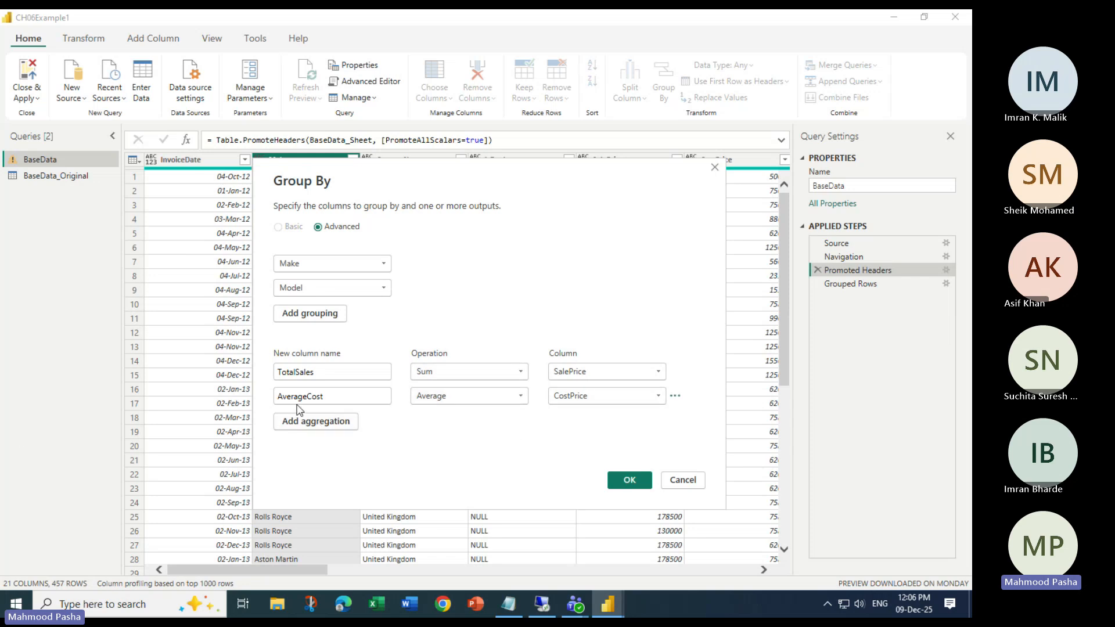
{"action": "left_click", "coordinate": [467, 398]}
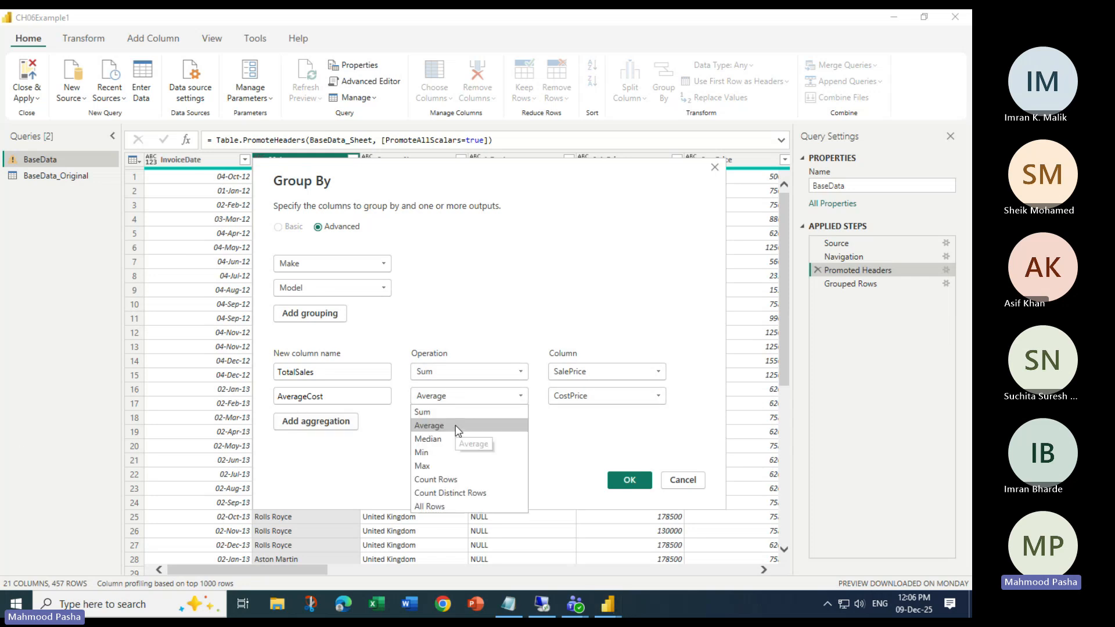
{"action": "left_click", "coordinate": [467, 371]}
{"action": "left_click", "coordinate": [466, 365]}
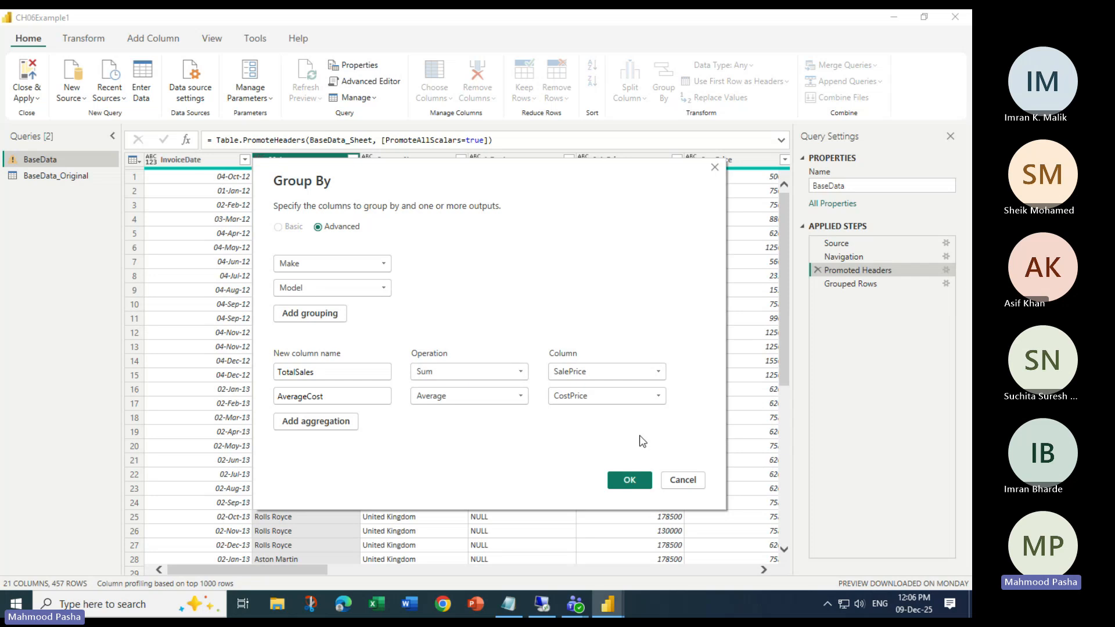
{"action": "left_click", "coordinate": [632, 480]}
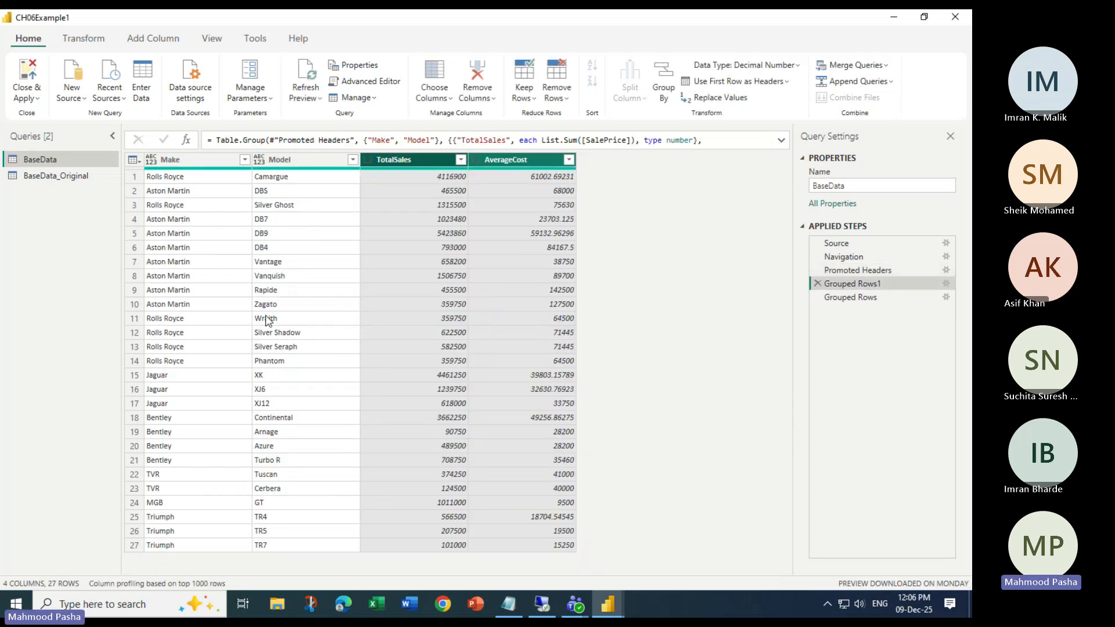
- Inspect the Make, Model, TotalSales and AverageCost columns and compare Grouped Rows with Grouped Rows1
{"action": "left_click", "coordinate": [190, 153]}
{"action": "left_click", "coordinate": [291, 160]}
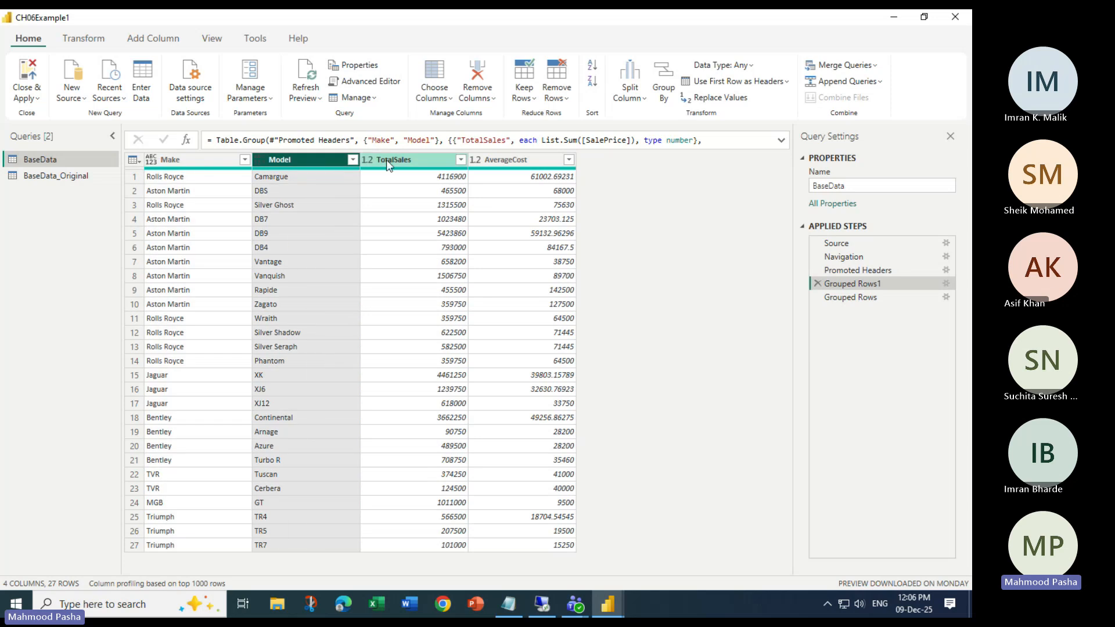
{"action": "left_click", "coordinate": [450, 166]}
{"action": "left_click", "coordinate": [530, 163]}
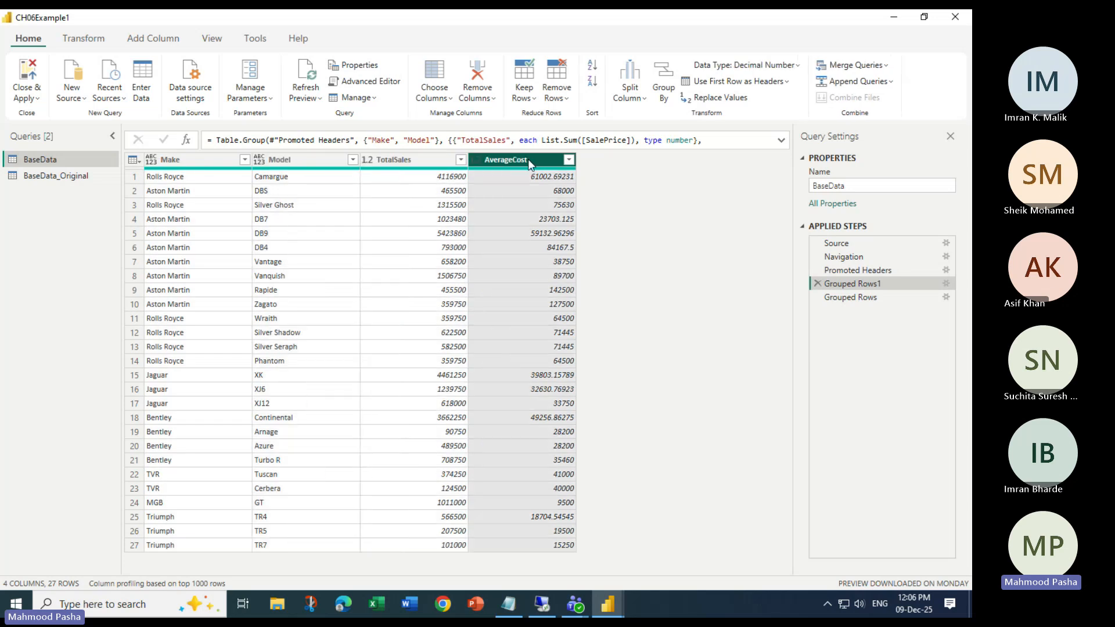
{"action": "left_click", "coordinate": [850, 297]}
{"action": "left_click", "coordinate": [858, 284]}
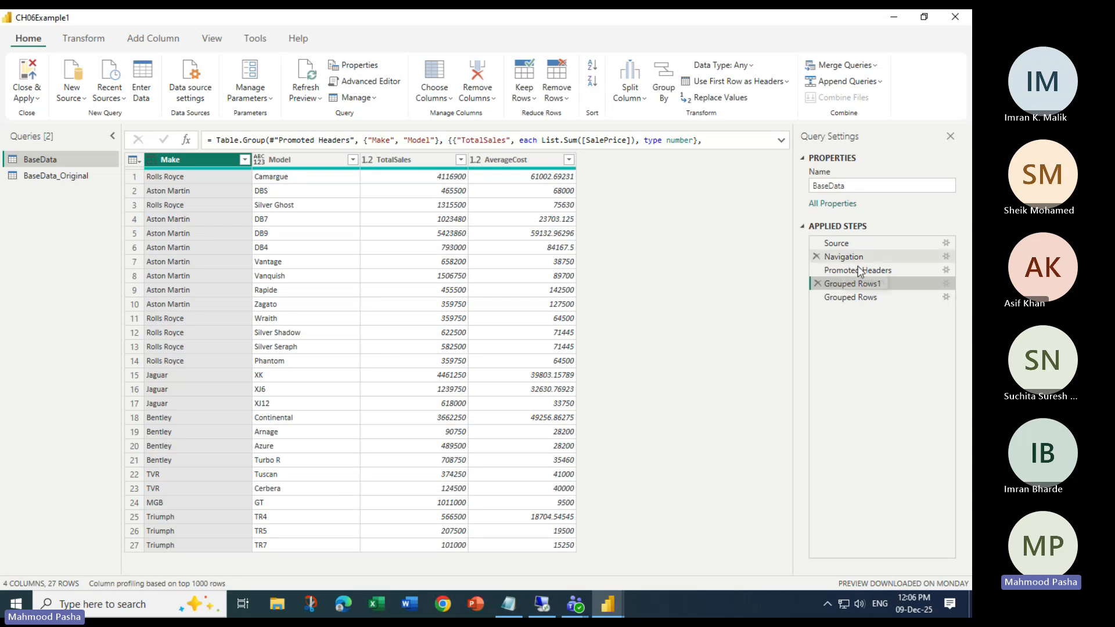
{"action": "left_click_drag", "start_coordinate": [846, 284], "coordinate": [846, 283]}
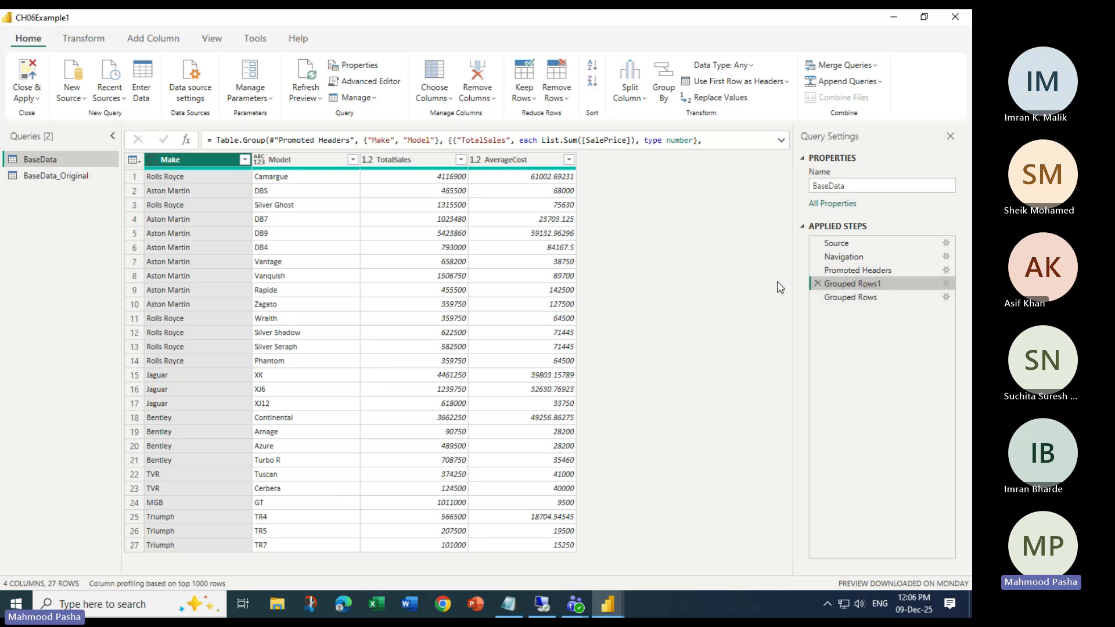
- Step through Promoted Headers, Grouped Rows and Grouped Rows1 previews, ending at the CarSales.xlsx Source step
{"action": "left_click", "coordinate": [843, 274]}
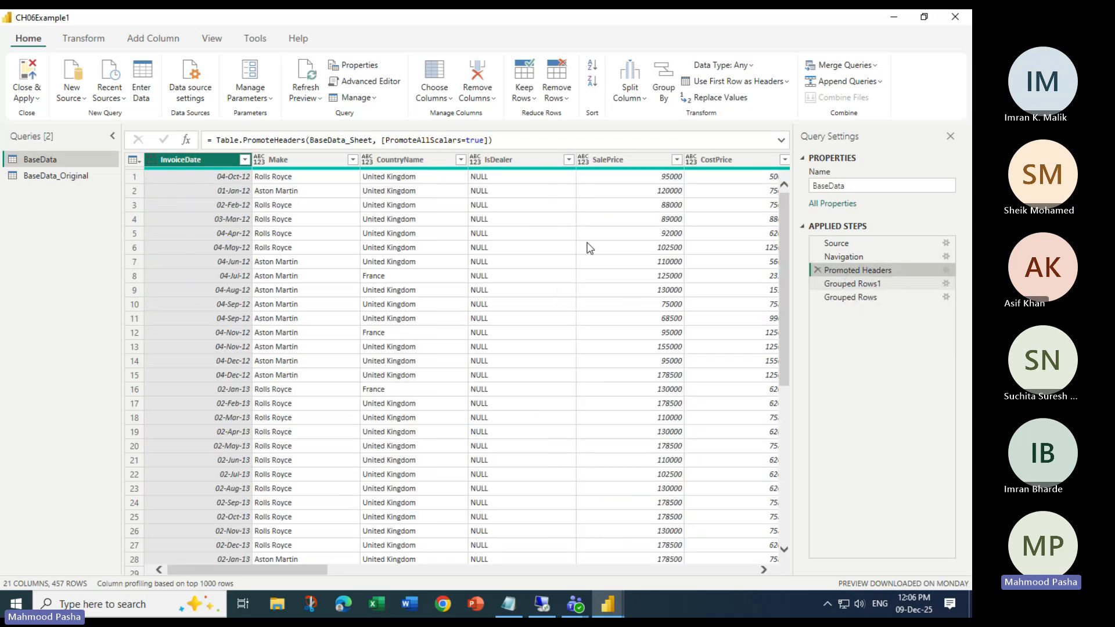
{"action": "left_click", "coordinate": [865, 298]}
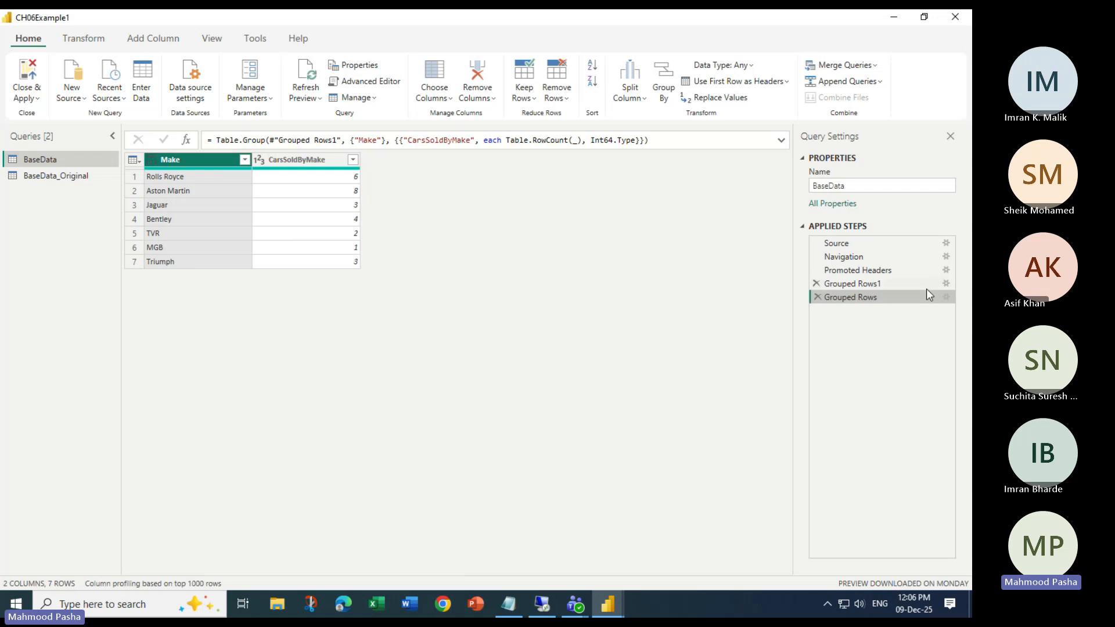
{"action": "left_click", "coordinate": [859, 285]}
{"action": "left_click", "coordinate": [306, 162]}
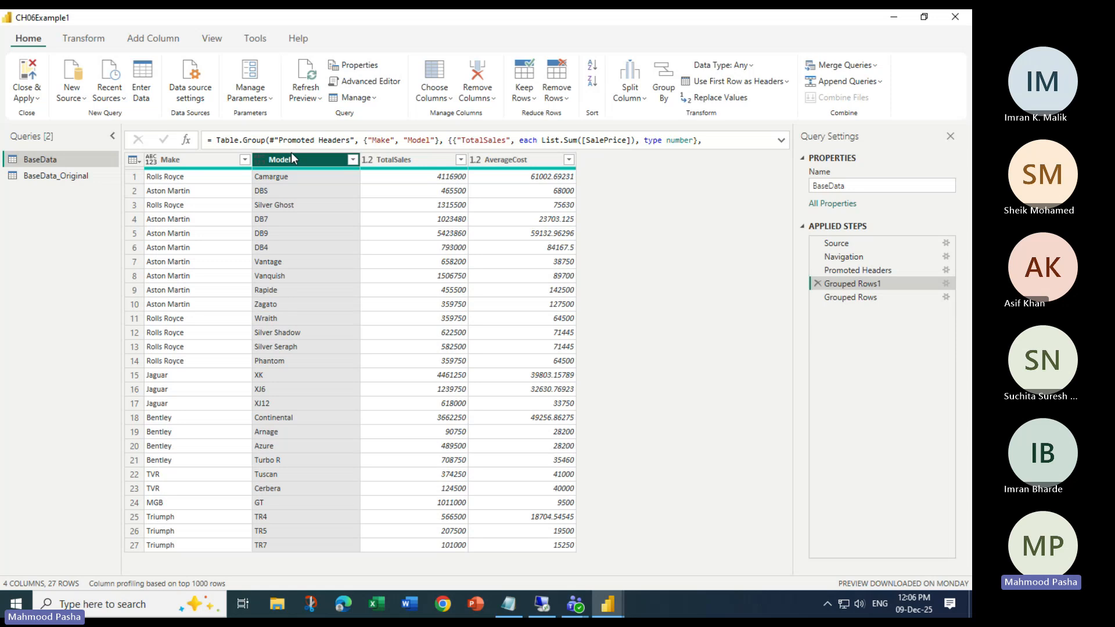
{"action": "left_click", "coordinate": [852, 298]}
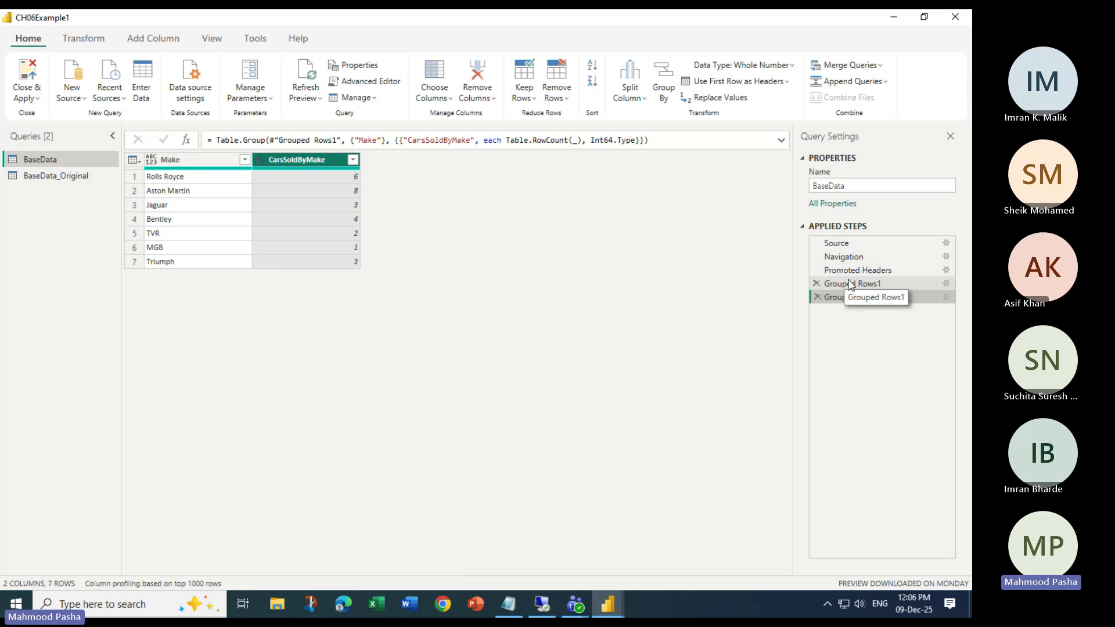
{"action": "left_click", "coordinate": [851, 284]}
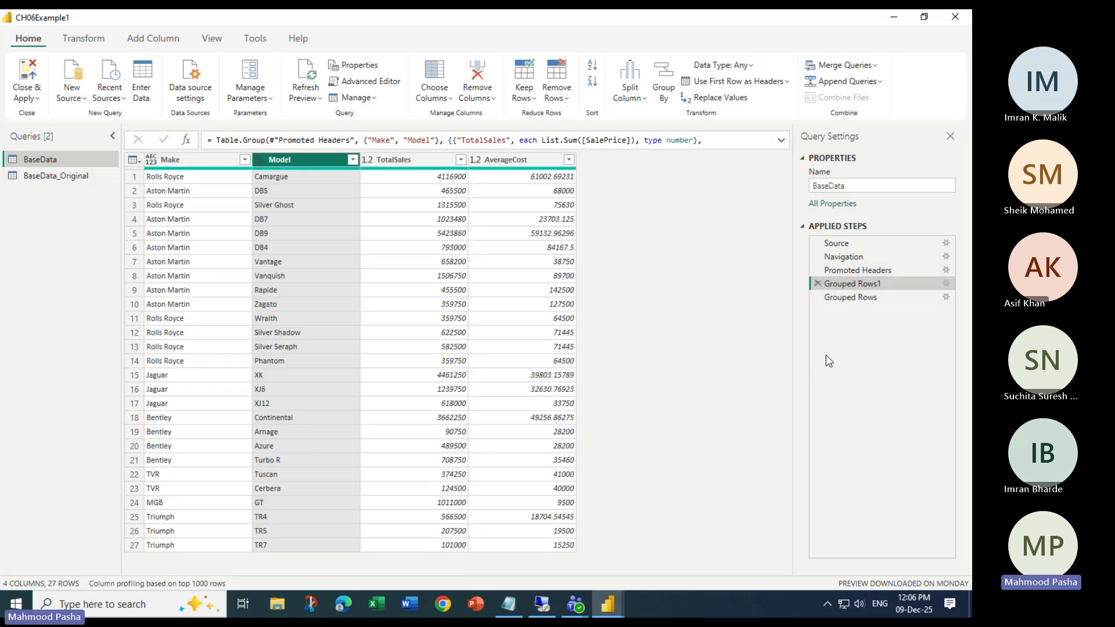
{"action": "left_click", "coordinate": [843, 272]}
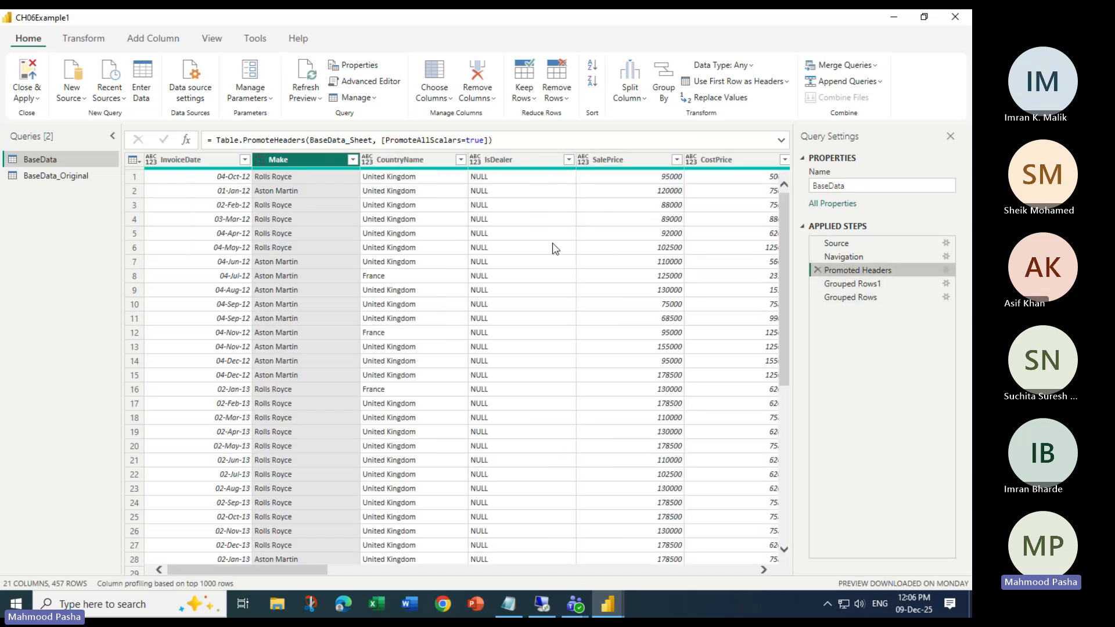
{"action": "left_click", "coordinate": [836, 243]}
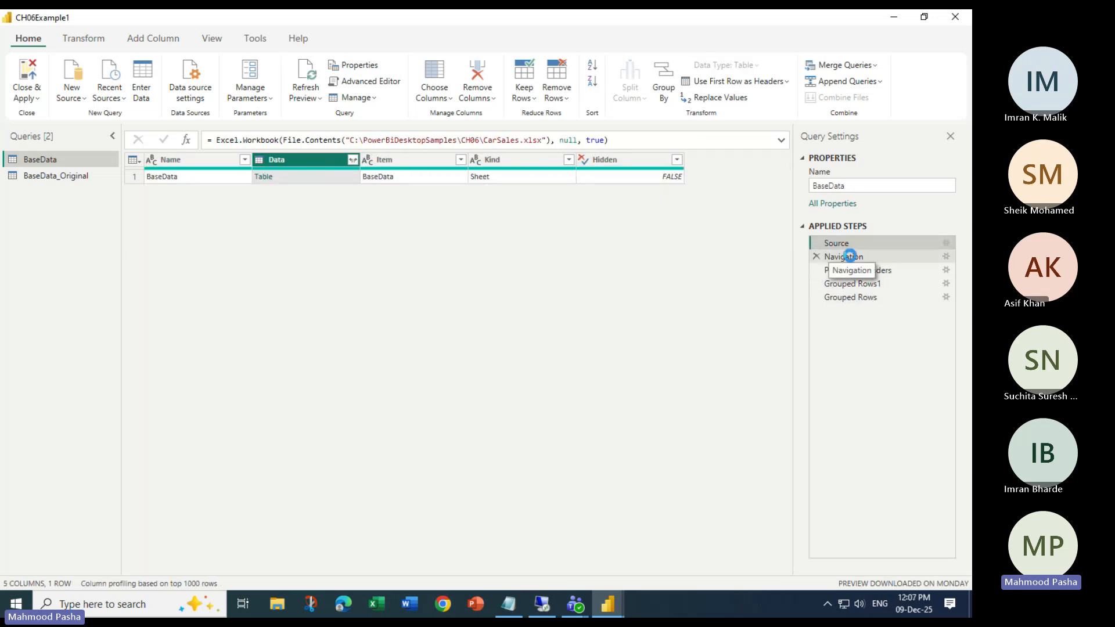
- Move from Navigation to Promoted Headers and scroll across the 21-column, 457-row table
{"action": "left_click", "coordinate": [848, 256]}
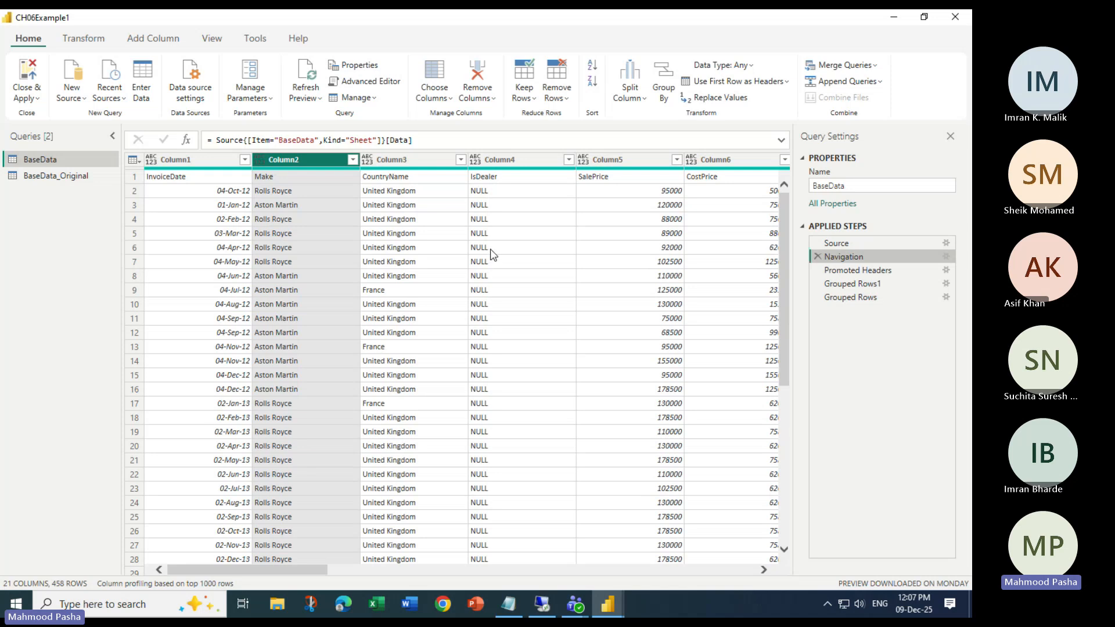
{"action": "left_click", "coordinate": [843, 275]}
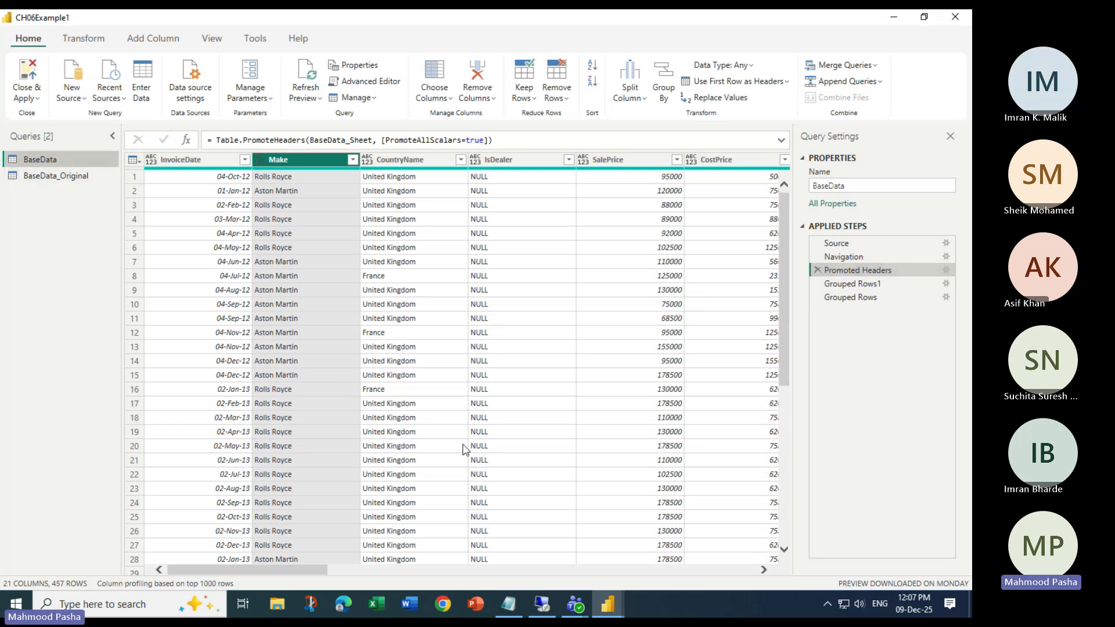
{"action": "left_click_drag", "start_coordinate": [298, 572], "coordinate": [194, 525]}
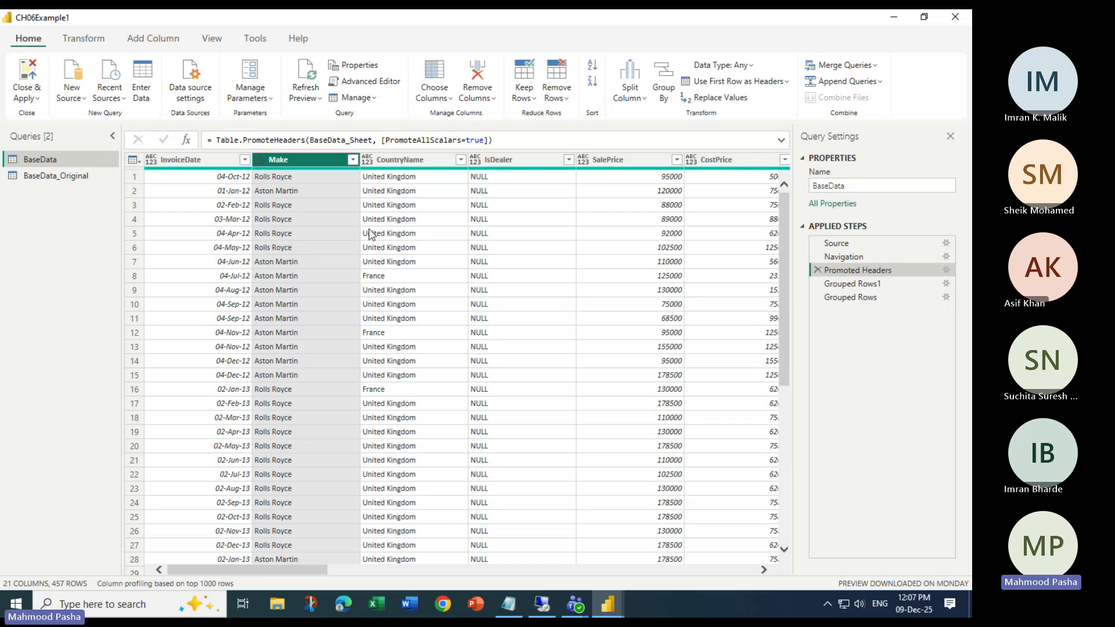
{"action": "left_click_drag", "start_coordinate": [267, 569], "coordinate": [228, 559]}
{"action": "left_click", "coordinate": [134, 191]}
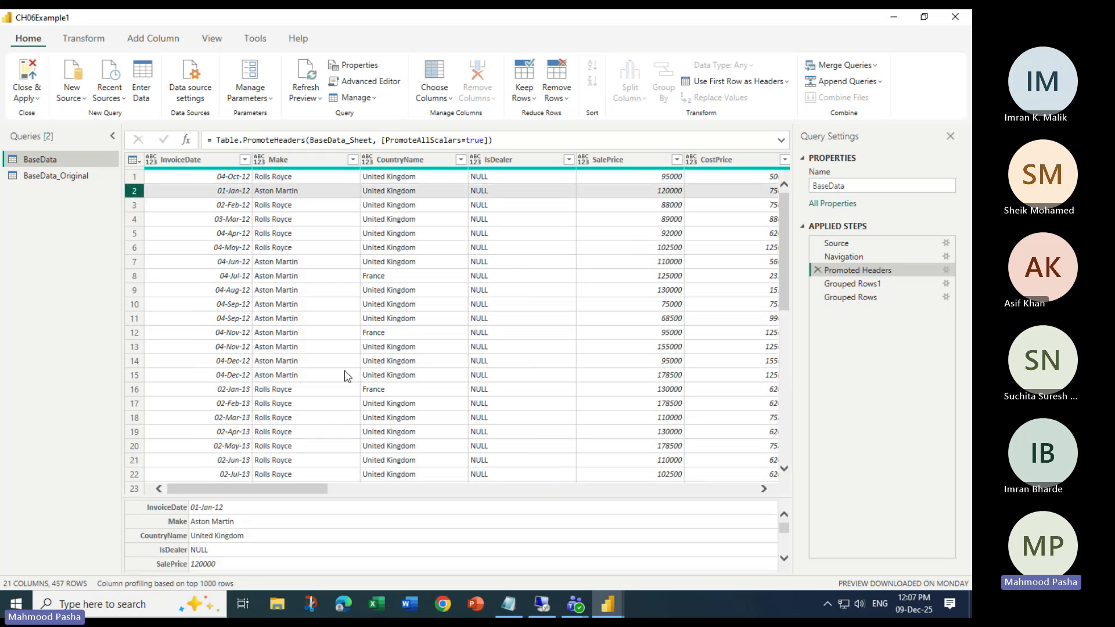
{"action": "left_click_drag", "start_coordinate": [406, 499], "coordinate": [404, 236]}
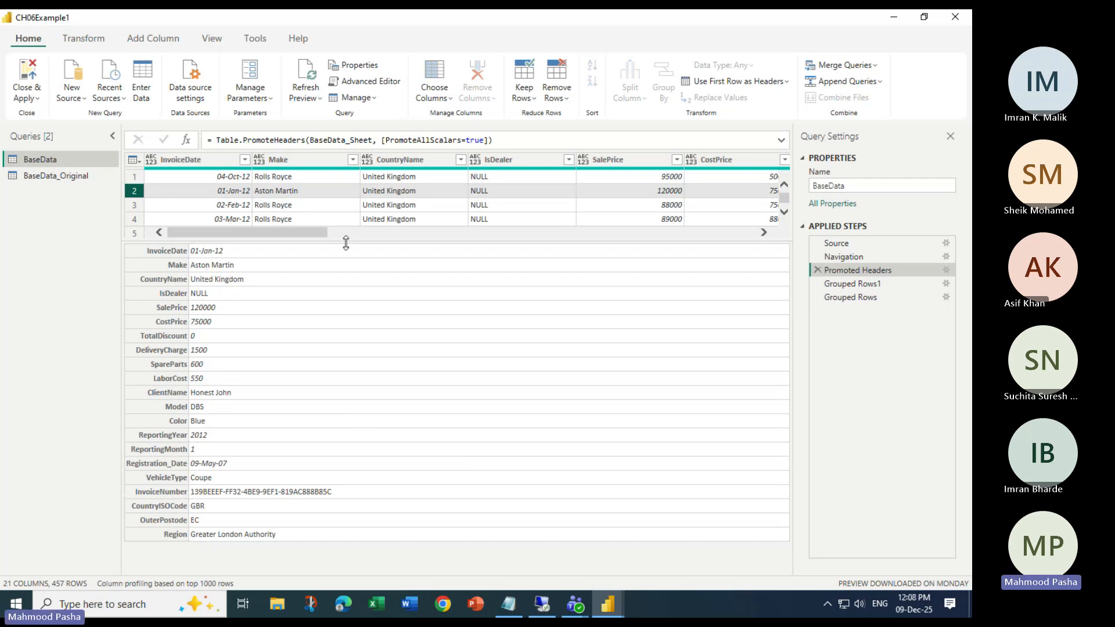
{"action": "left_click_drag", "start_coordinate": [346, 243], "coordinate": [345, 274]}
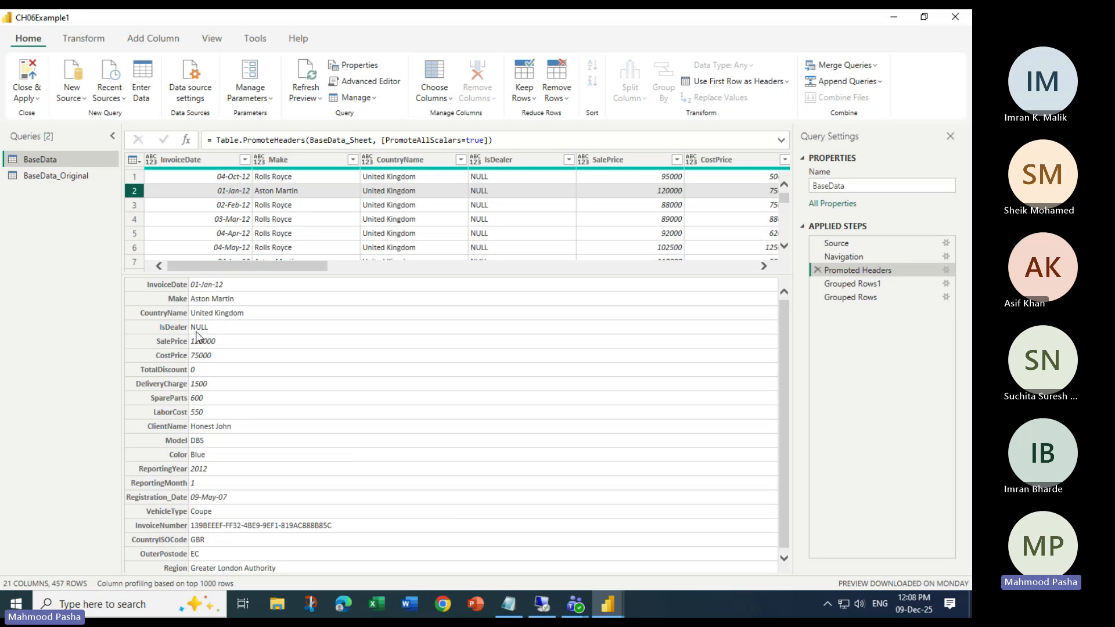
{"action": "left_click", "coordinate": [134, 207]}
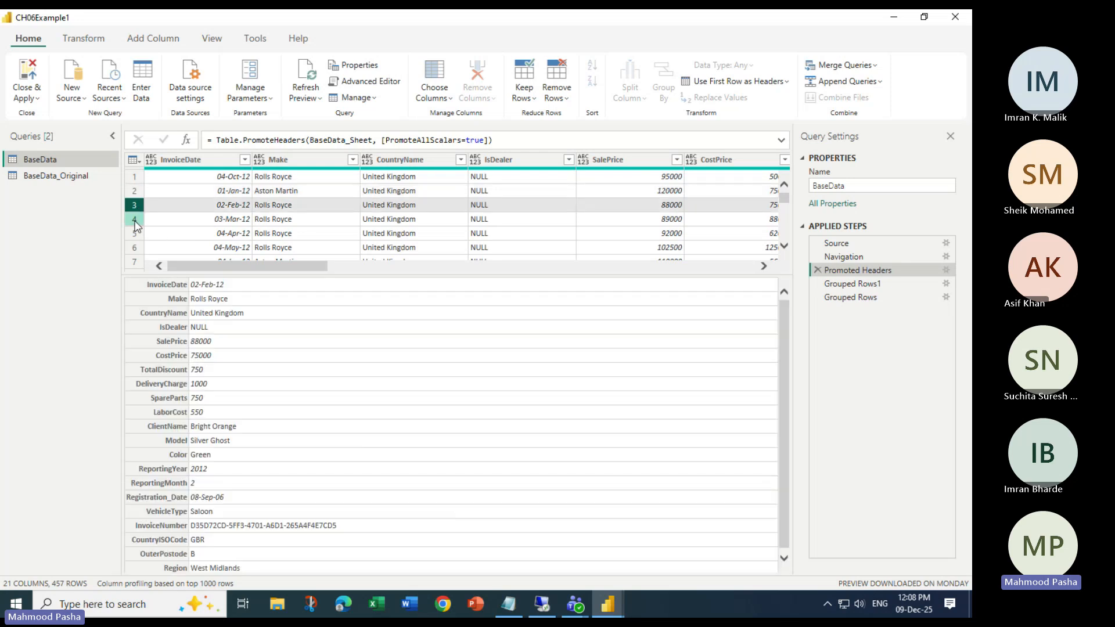
{"action": "left_click", "coordinate": [136, 221]}
{"action": "left_click", "coordinate": [137, 234]}
{"action": "left_click", "coordinate": [141, 248]}
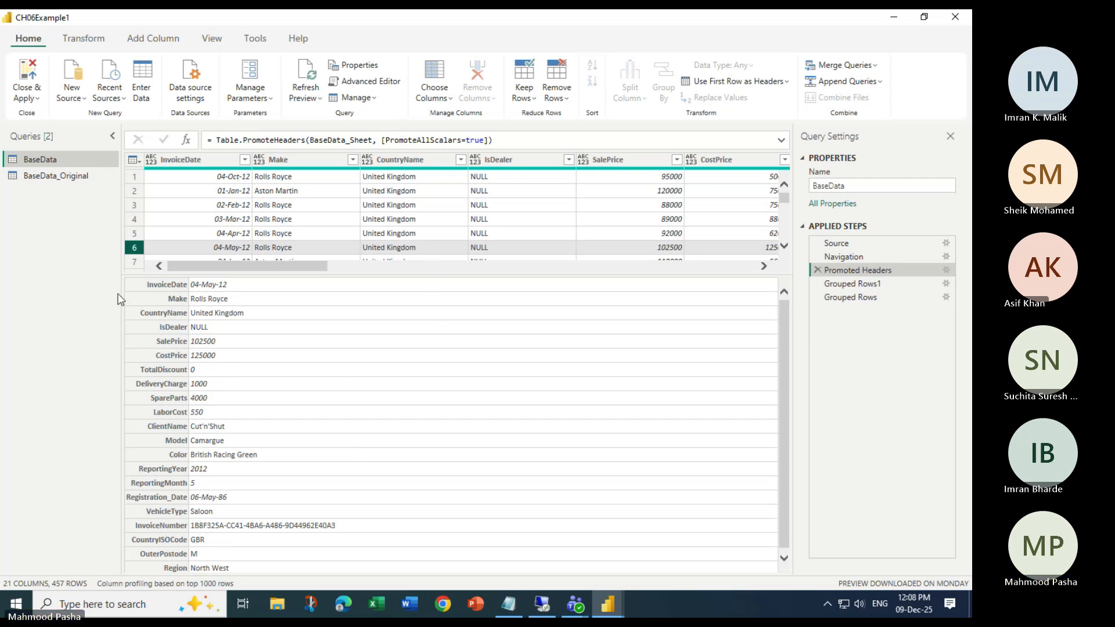
{"action": "key", "text": "alt+Tab"}
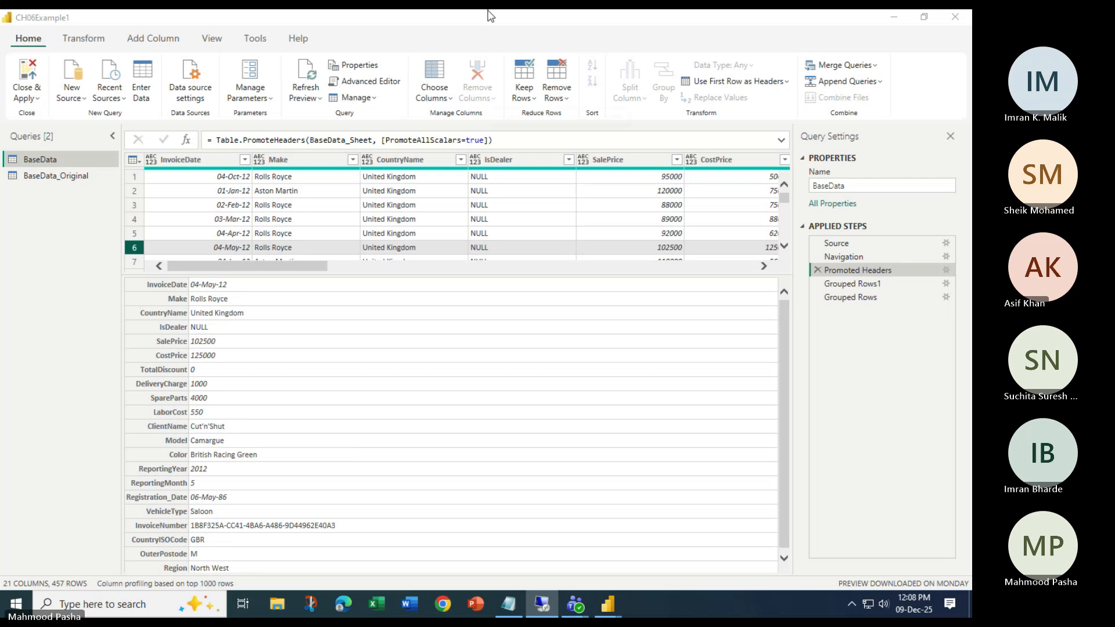
{"action": "left_click", "coordinate": [369, 24]}
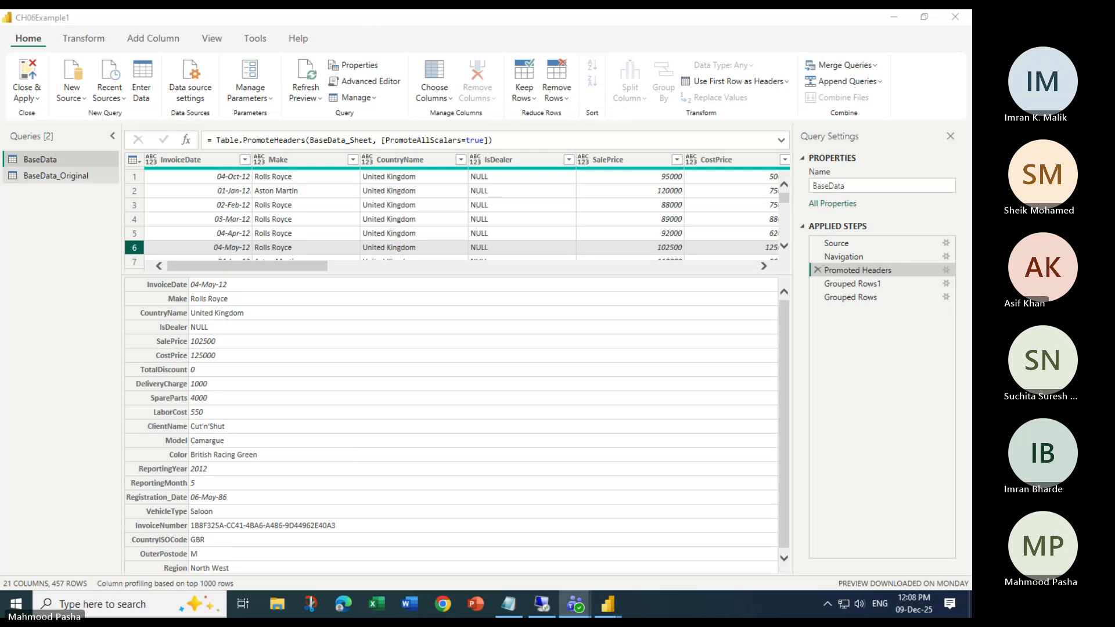
{"action": "key", "text": "alt+Tab"}
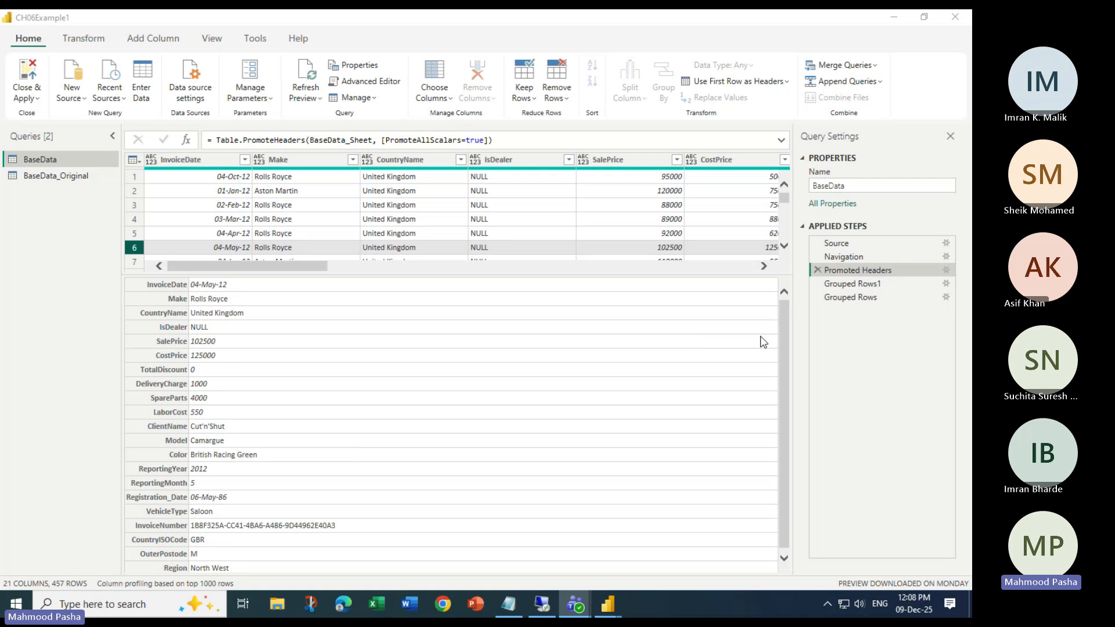
{"action": "left_click", "coordinate": [138, 206]}
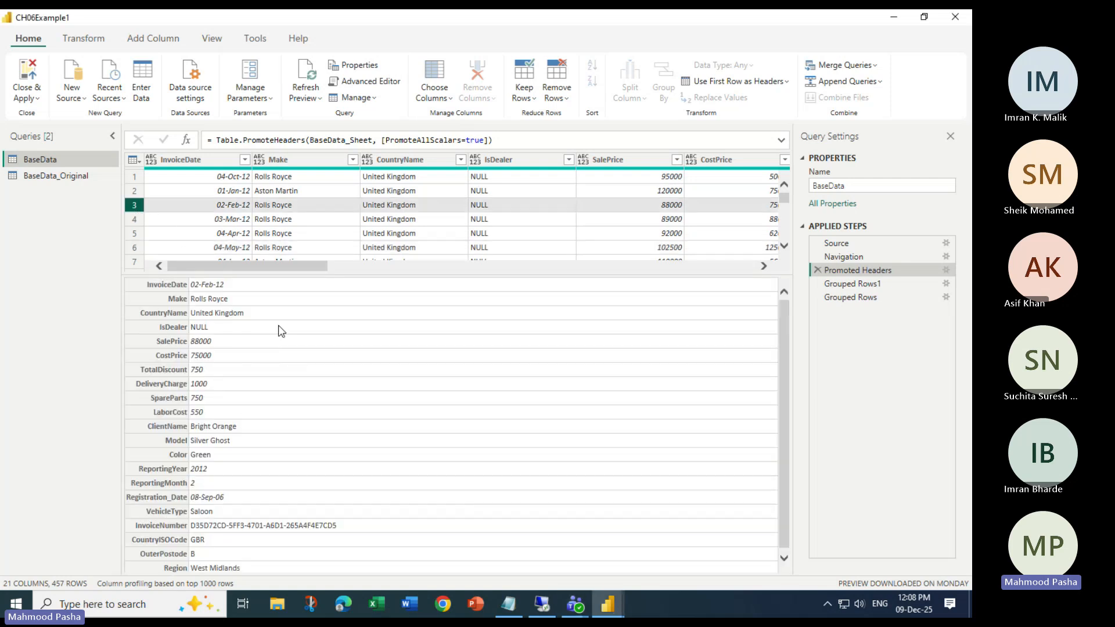
{"action": "left_click_drag", "start_coordinate": [269, 268], "coordinate": [157, 267]}
{"action": "left_click", "coordinate": [135, 219]}
{"action": "left_click", "coordinate": [136, 192]}
{"action": "left_click", "coordinate": [137, 178]}
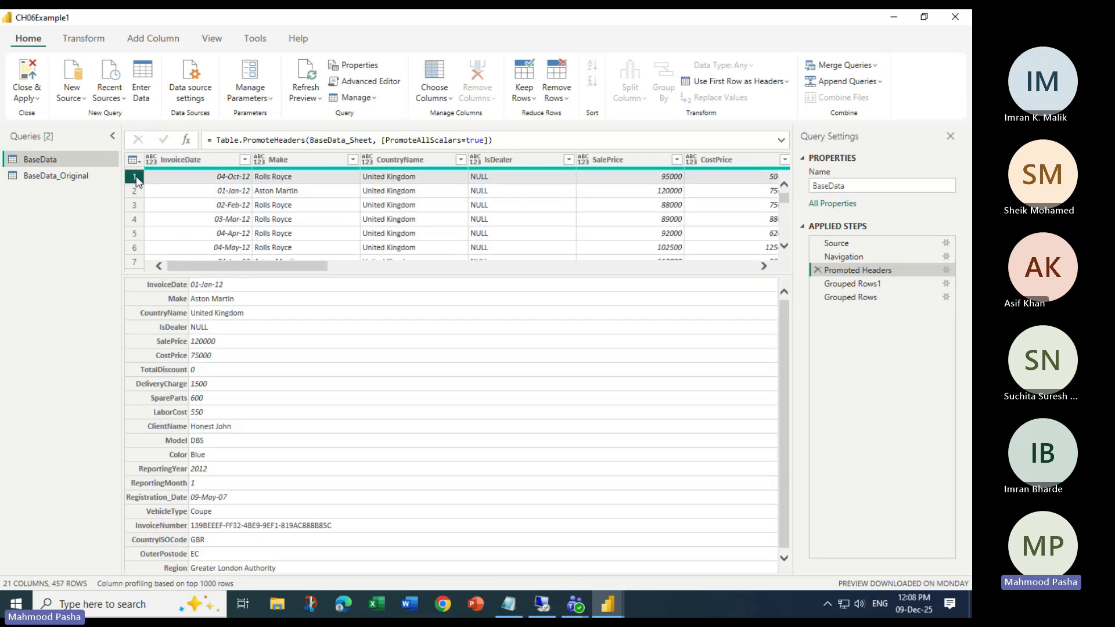
{"action": "left_click", "coordinate": [137, 231]}
{"action": "left_click", "coordinate": [137, 247]}
{"action": "left_click", "coordinate": [134, 260]}
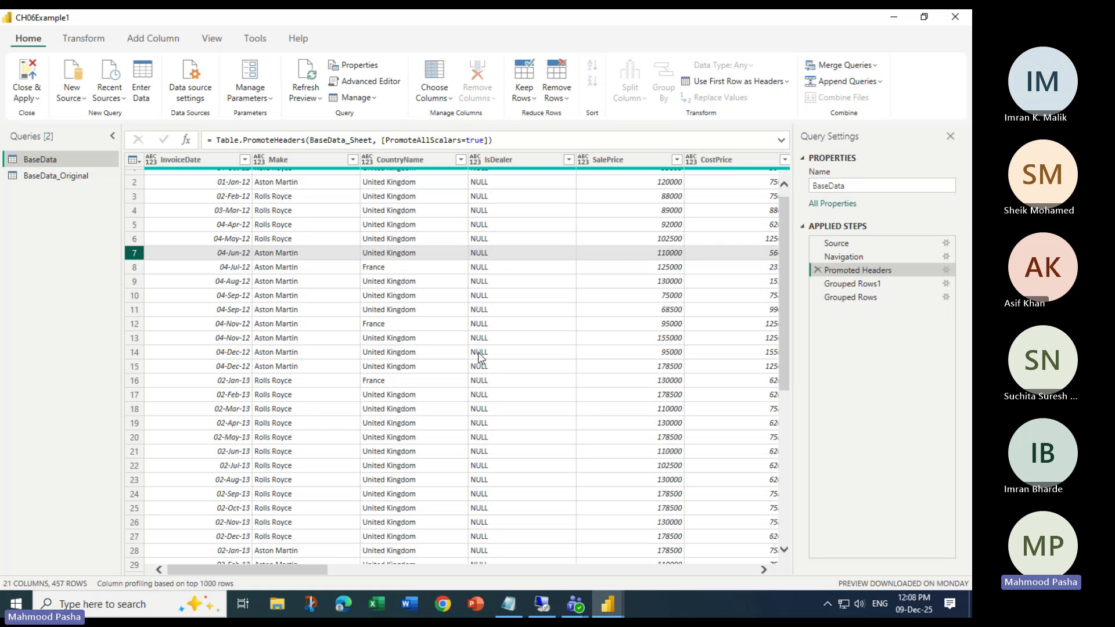
- Inspect the InvoiceDate, Make, CountryName and IsDealer columns and the 03-Mar-12 record
{"action": "left_click", "coordinate": [200, 160]}
{"action": "left_click", "coordinate": [281, 163]}
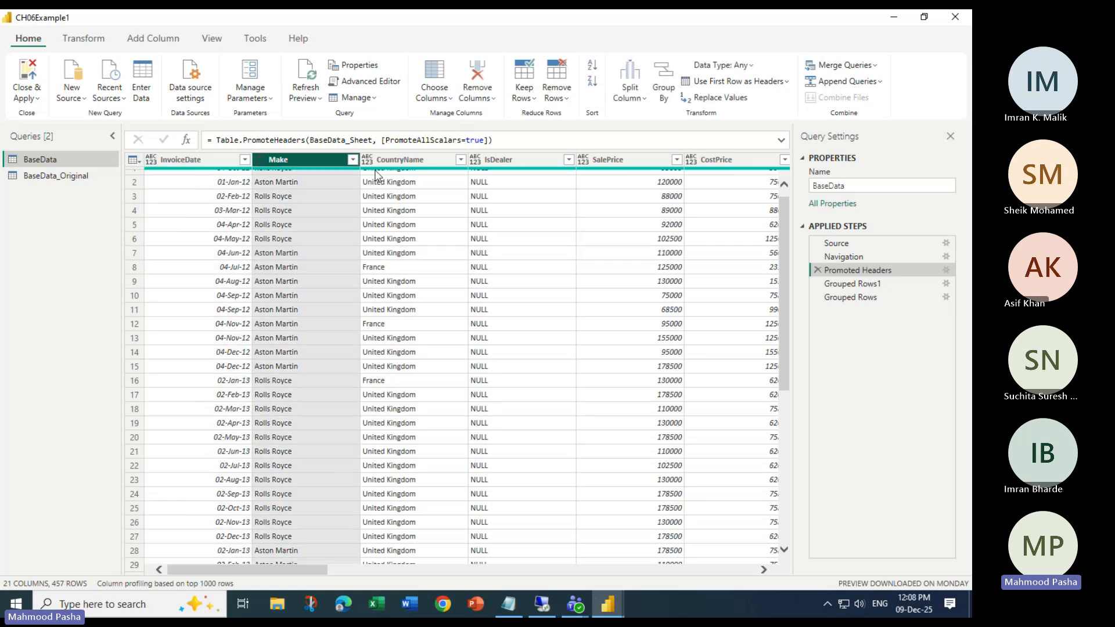
{"action": "left_click", "coordinate": [407, 165]}
{"action": "left_click", "coordinate": [185, 169]}
{"action": "left_click", "coordinate": [133, 210]}
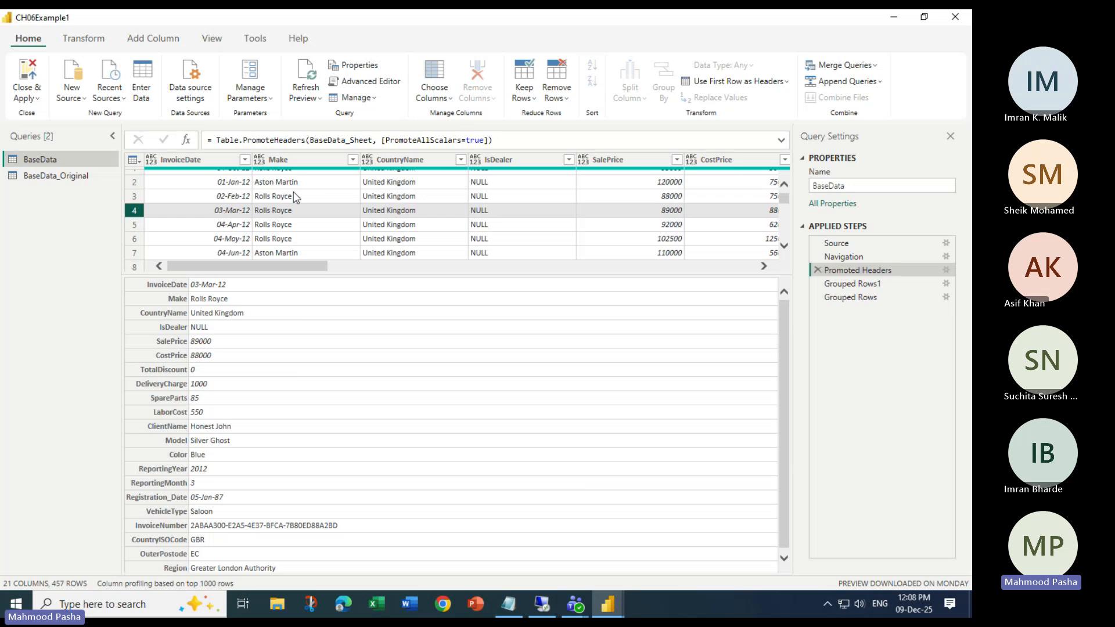
{"action": "left_click", "coordinate": [290, 163]}
{"action": "left_click", "coordinate": [396, 167]}
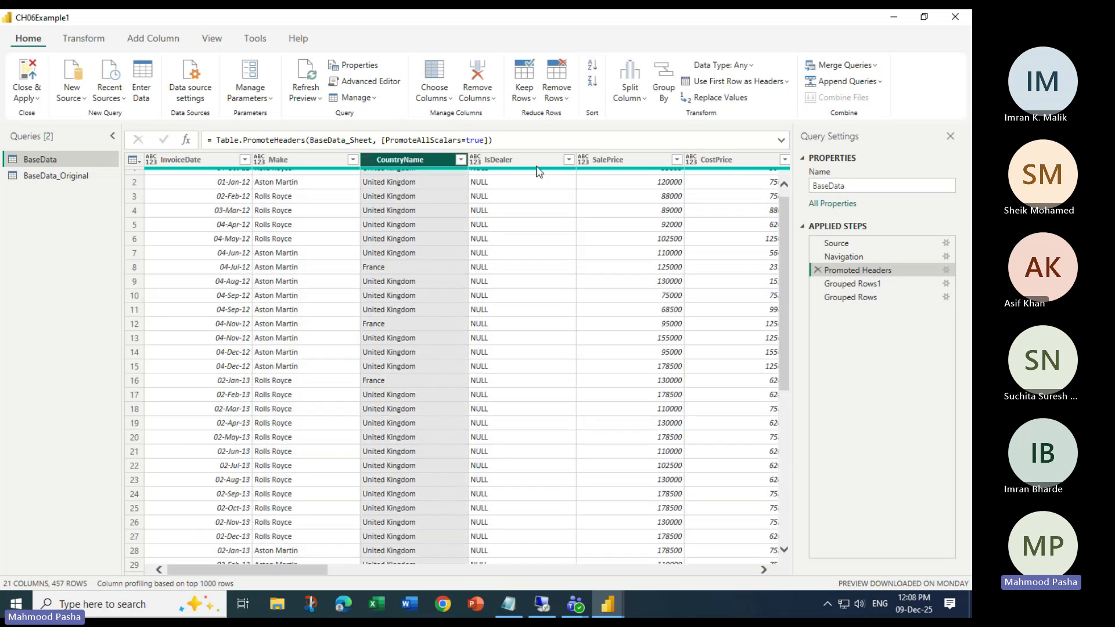
{"action": "left_click", "coordinate": [537, 167]}
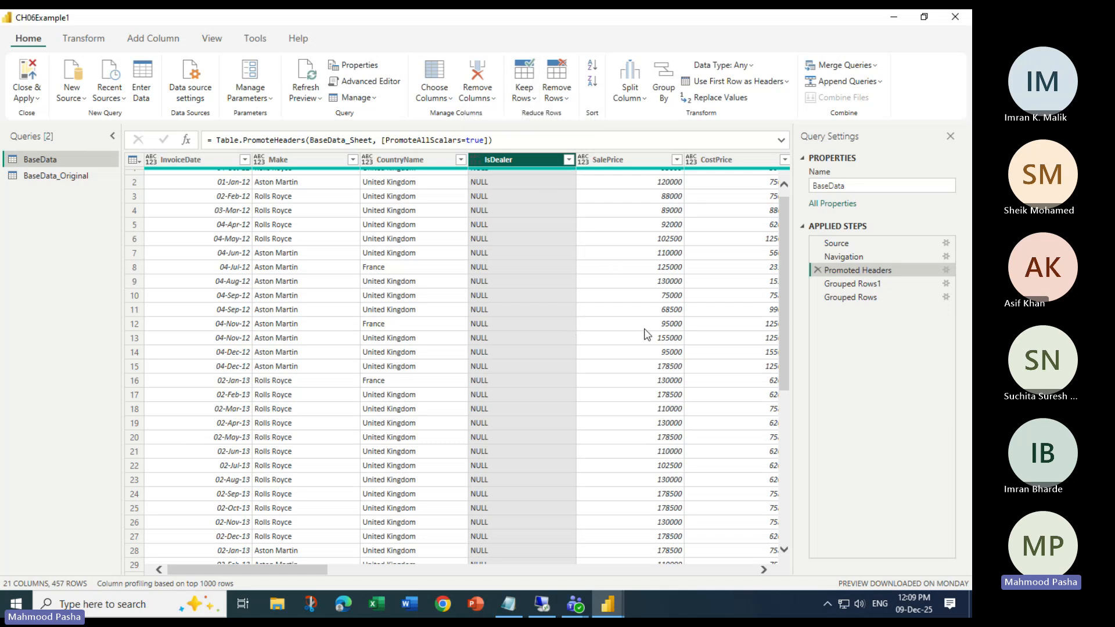
- Show the Transform commands and check today's date, the 14th, in the taskbar calendar
{"action": "left_click", "coordinate": [87, 39]}
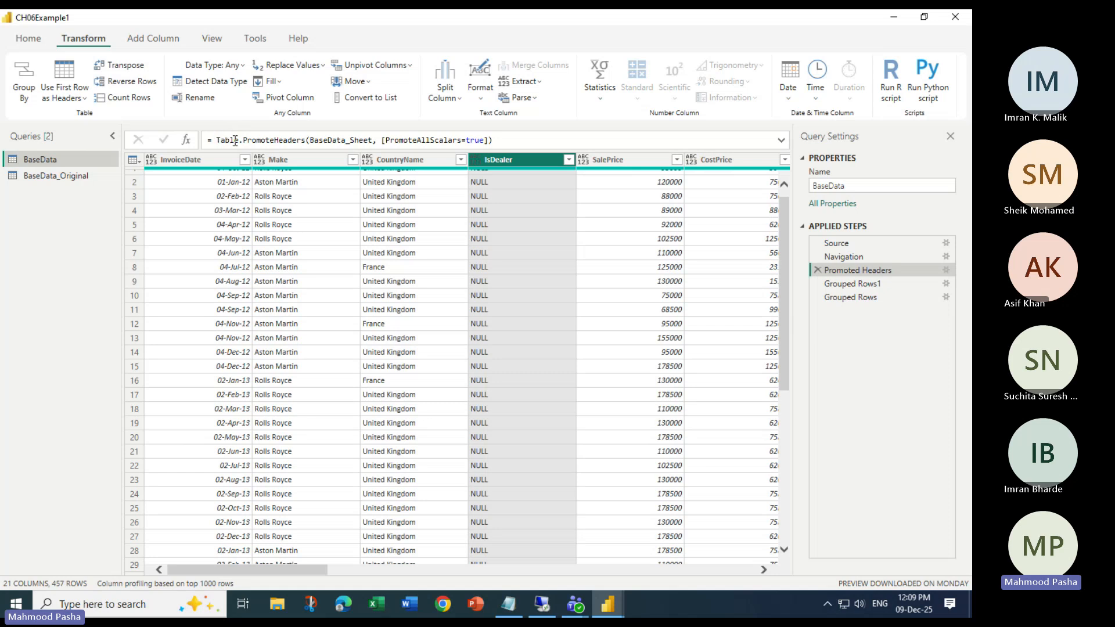
{"action": "left_click", "coordinate": [921, 613]}
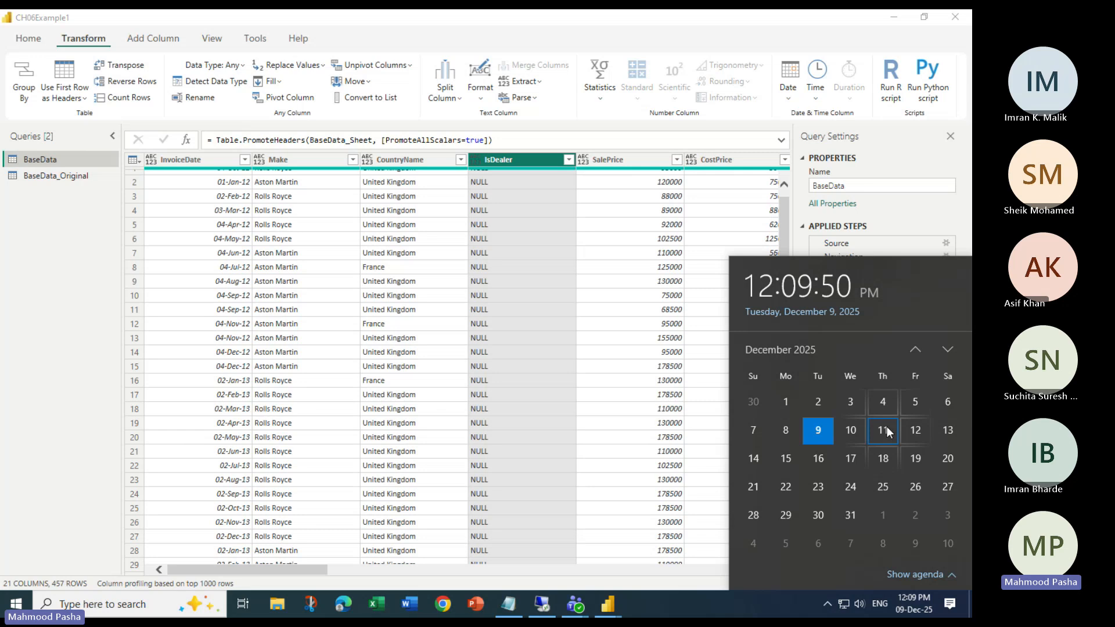
{"action": "left_click", "coordinate": [753, 456]}
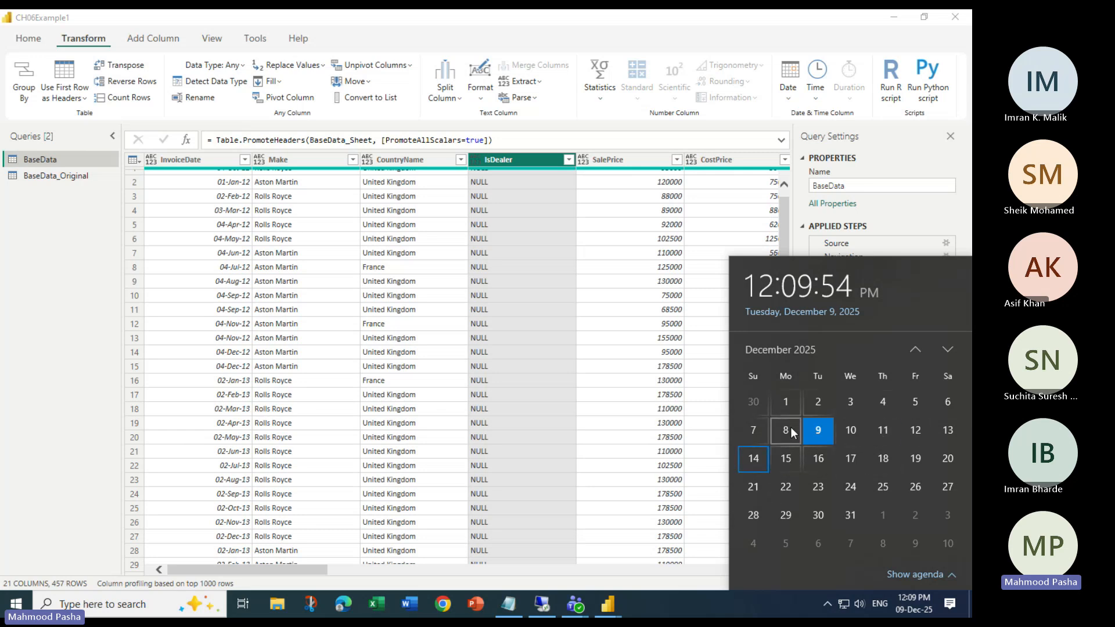
- Close the calendar by clicking a SalePrice cell, then select the InvoiceDate column
{"action": "left_click", "coordinate": [638, 307]}
{"action": "mouse_move", "coordinate": [819, 277]}
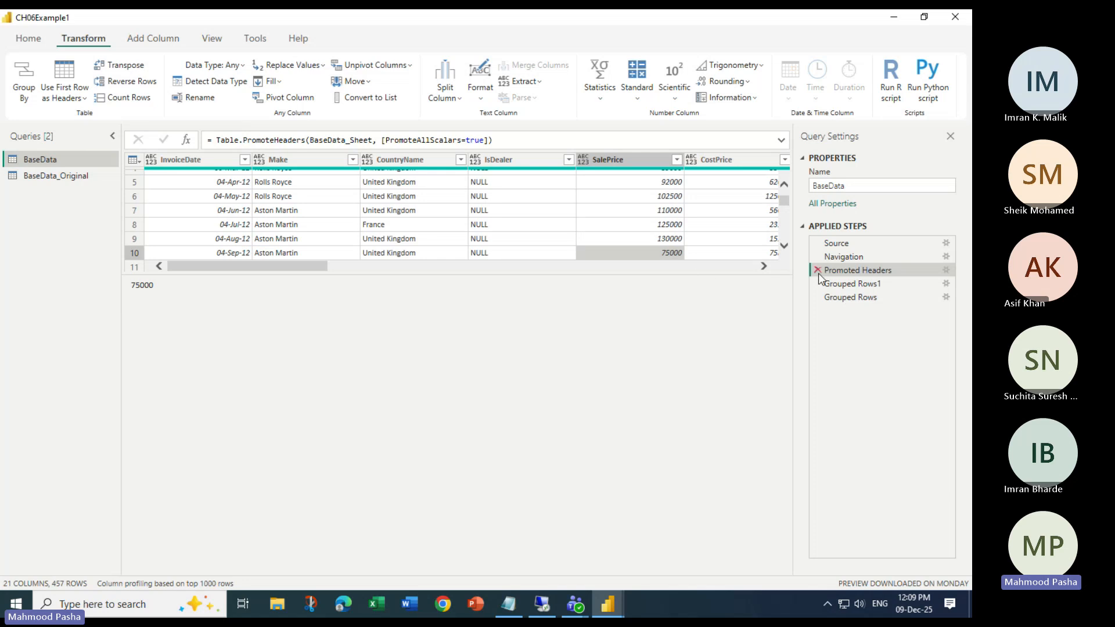
{"action": "left_click", "coordinate": [209, 158]}
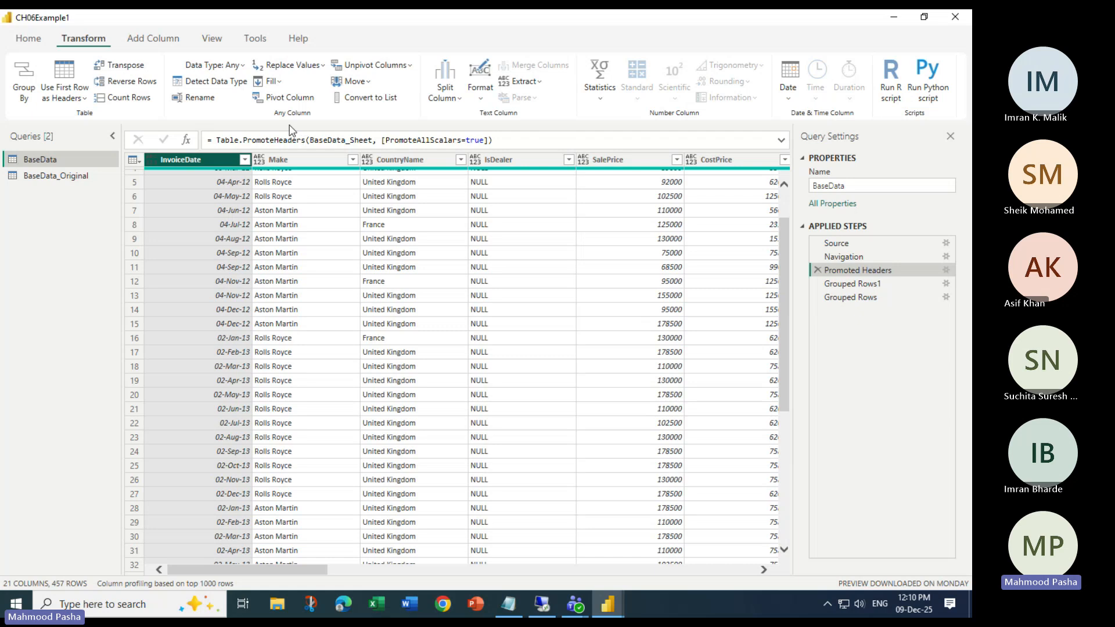
- Close the Power Query Editor without applying the pending changes
{"action": "left_click", "coordinate": [27, 38]}
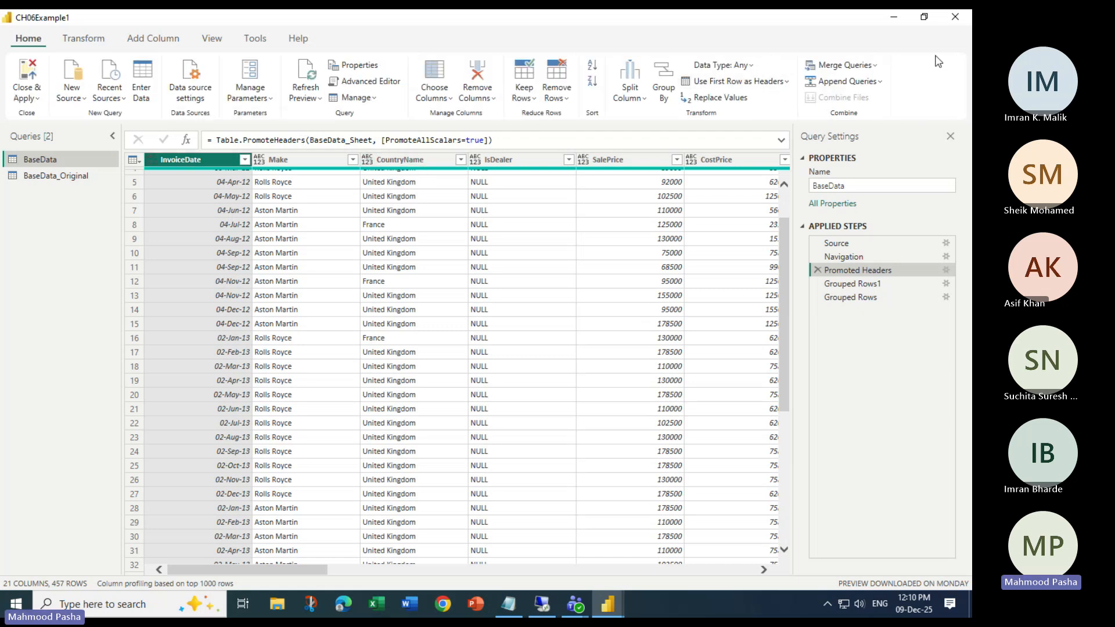
{"action": "left_click", "coordinate": [37, 99]}
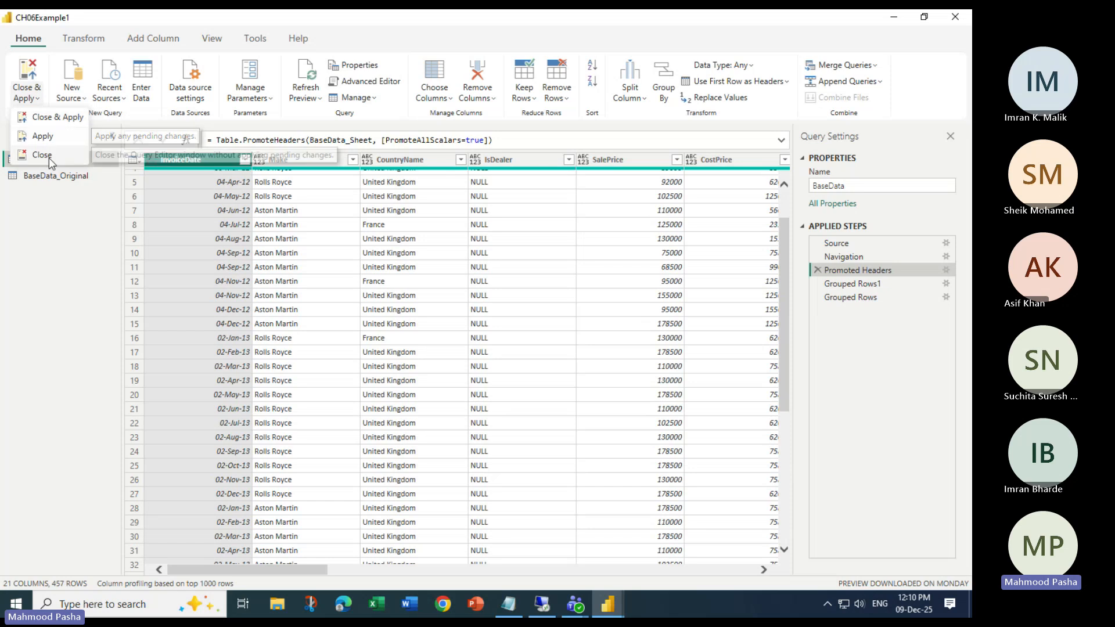
{"action": "left_click", "coordinate": [54, 153]}
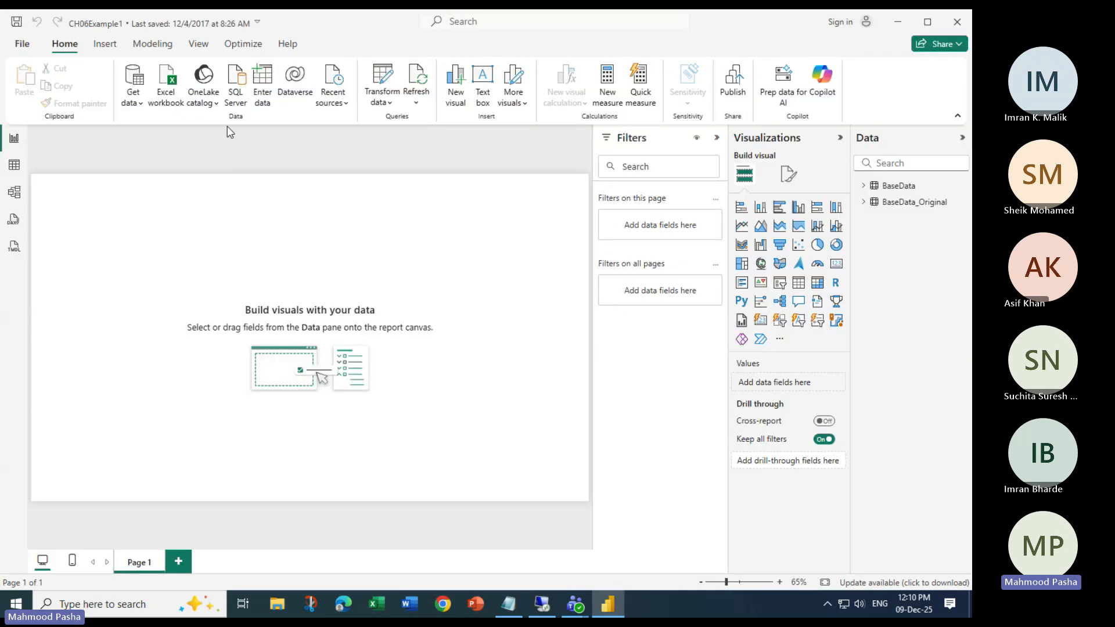
- Exit CH06Example1 in Power BI Desktop, choosing Don't save
{"action": "left_click", "coordinate": [23, 44]}
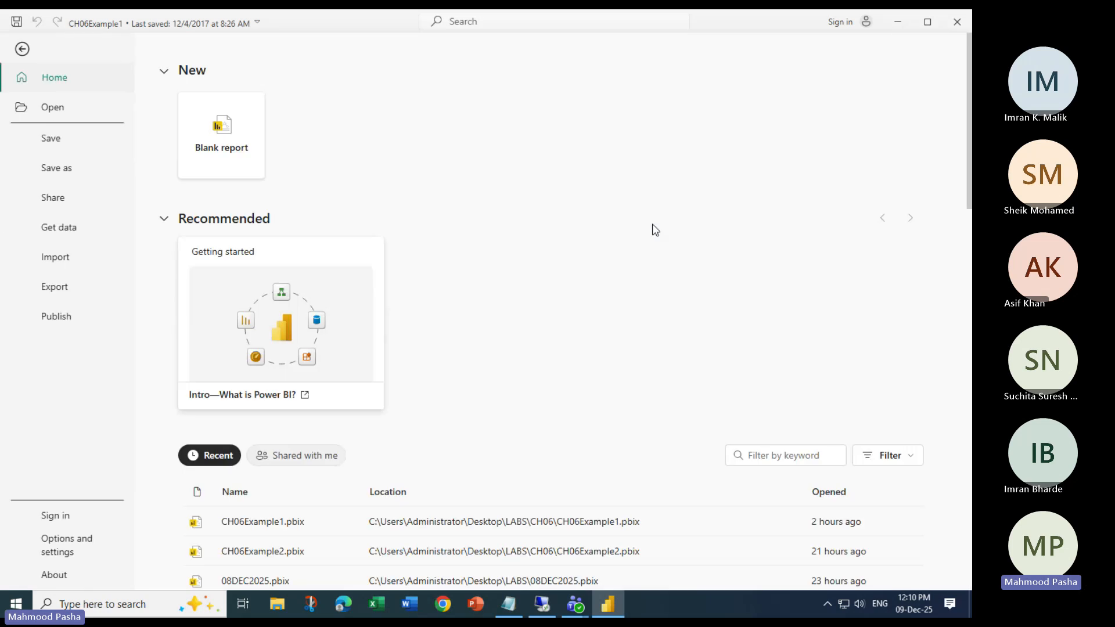
{"action": "left_click", "coordinate": [961, 20]}
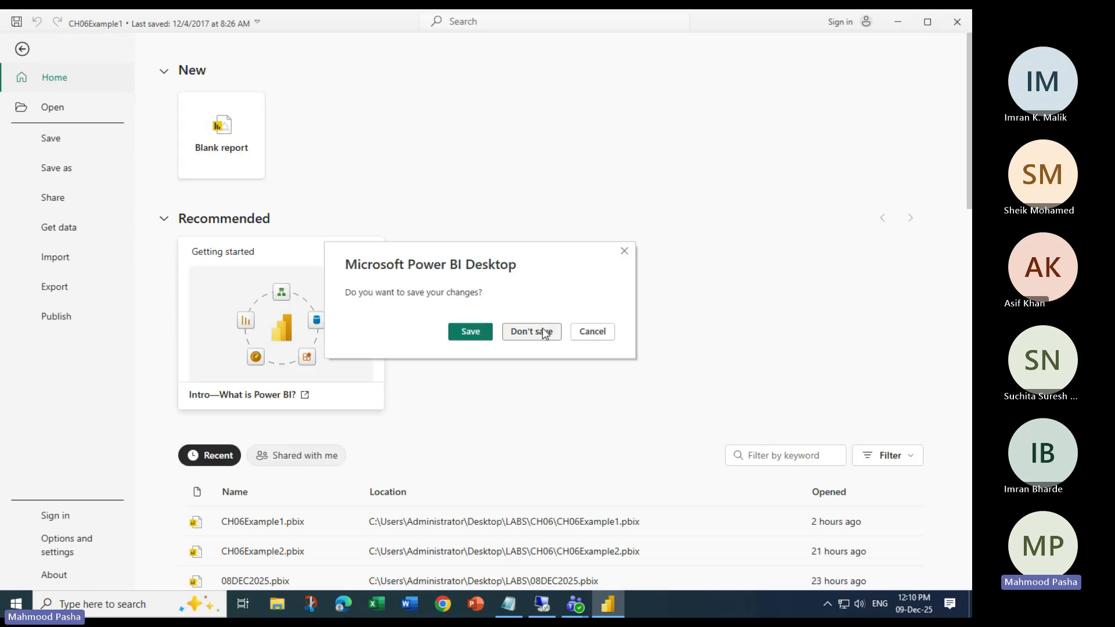
{"action": "left_click", "coordinate": [544, 333]}
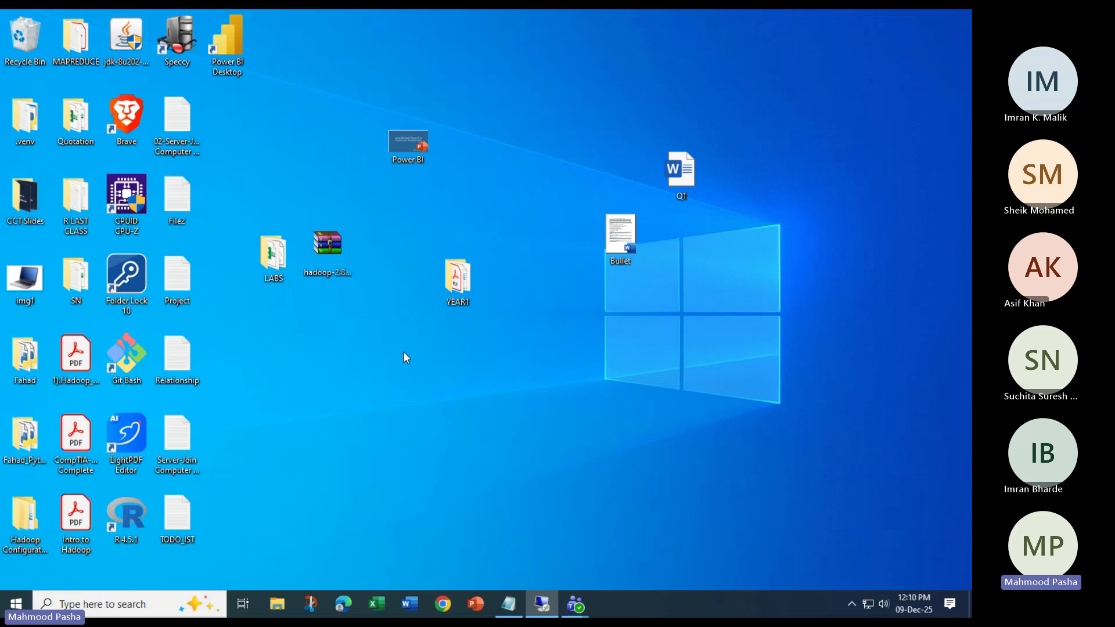
- Launch Power BI Desktop, then open C:\PowerBiDesktopSamples in File Explorer
{"action": "double_click", "coordinate": [228, 36]}
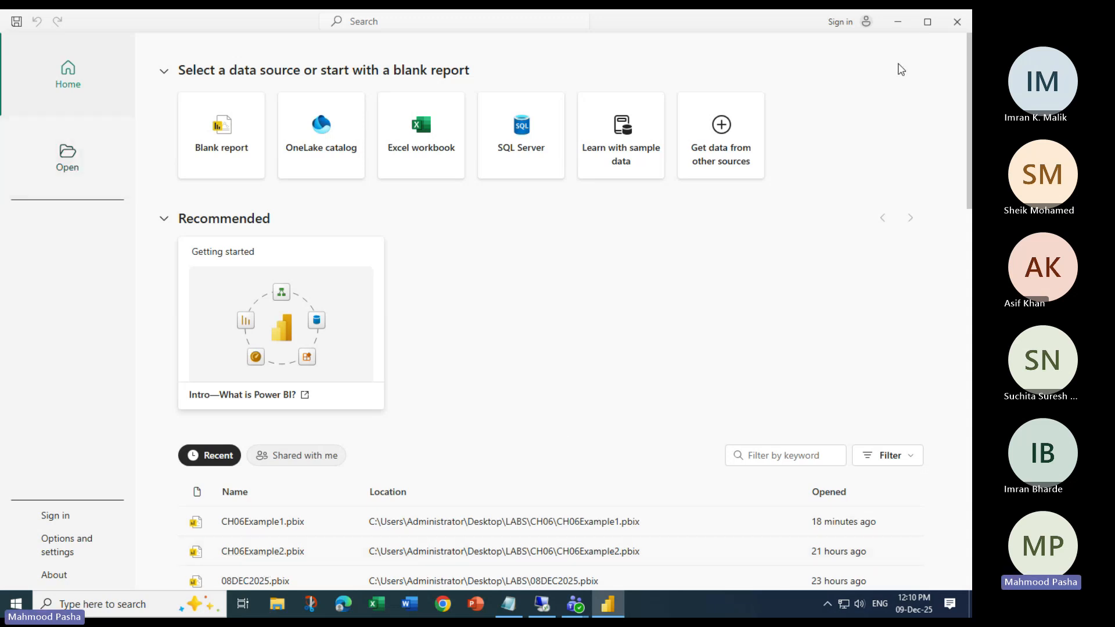
{"action": "left_click", "coordinate": [898, 21]}
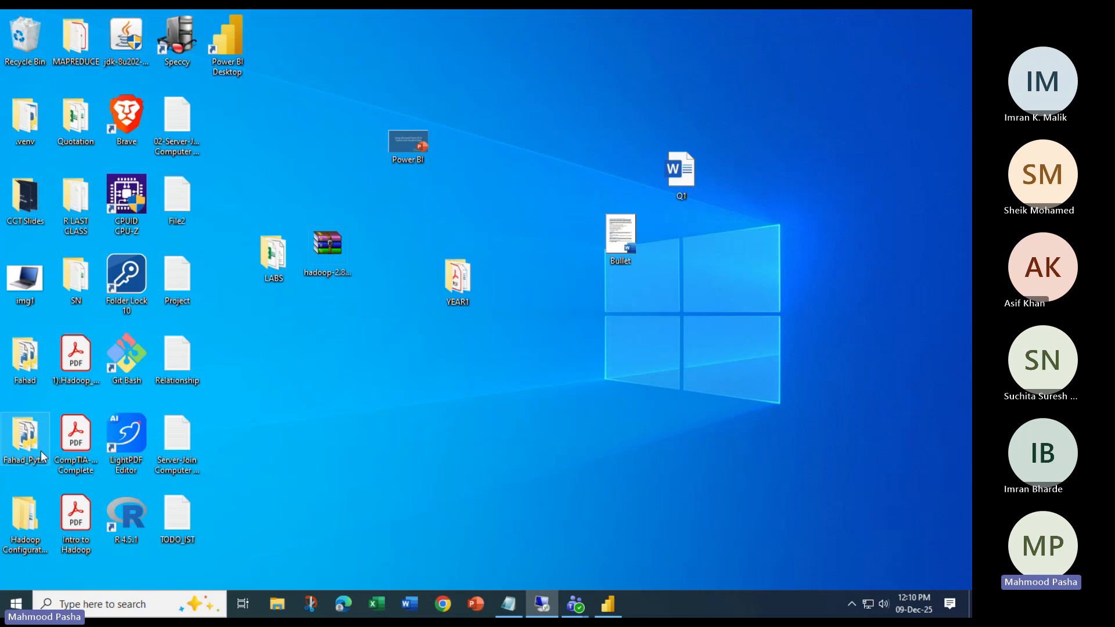
{"action": "left_click", "coordinate": [287, 608]}
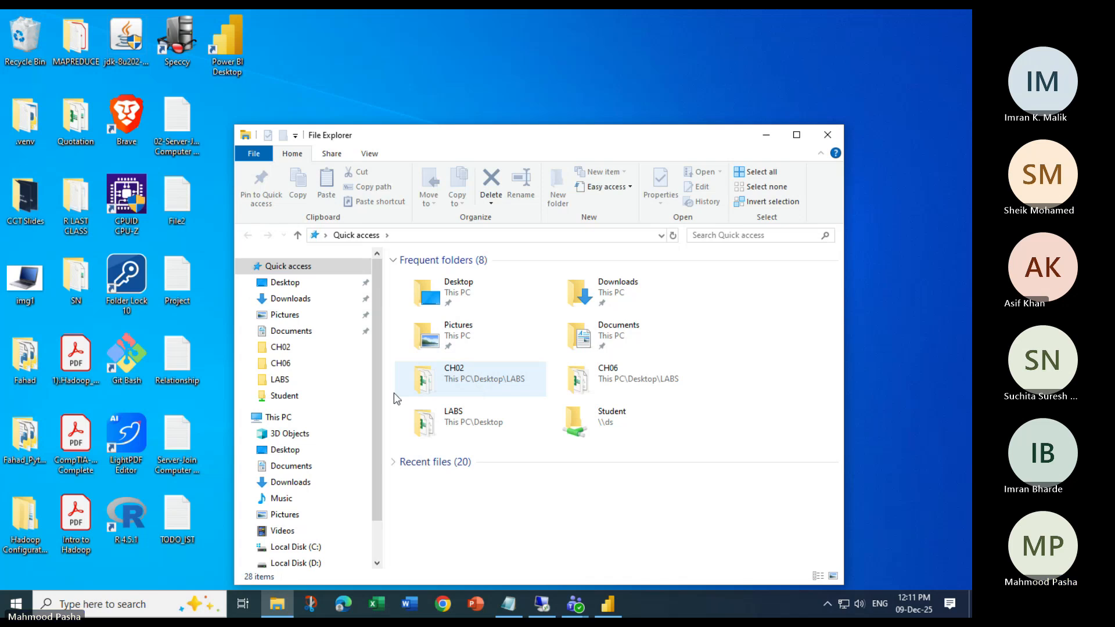
{"action": "left_click", "coordinate": [321, 548]}
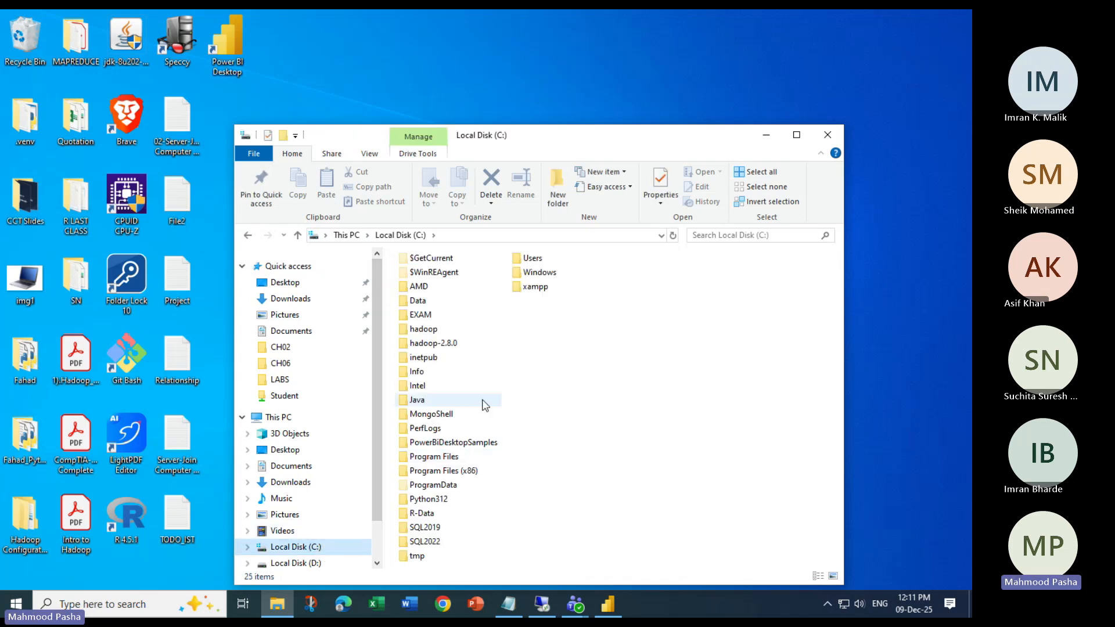
{"action": "double_click", "coordinate": [447, 443]}
- Copy CH07 into Desktop\LABS, check its files, and maximize the LABS window
{"action": "left_click", "coordinate": [426, 349]}
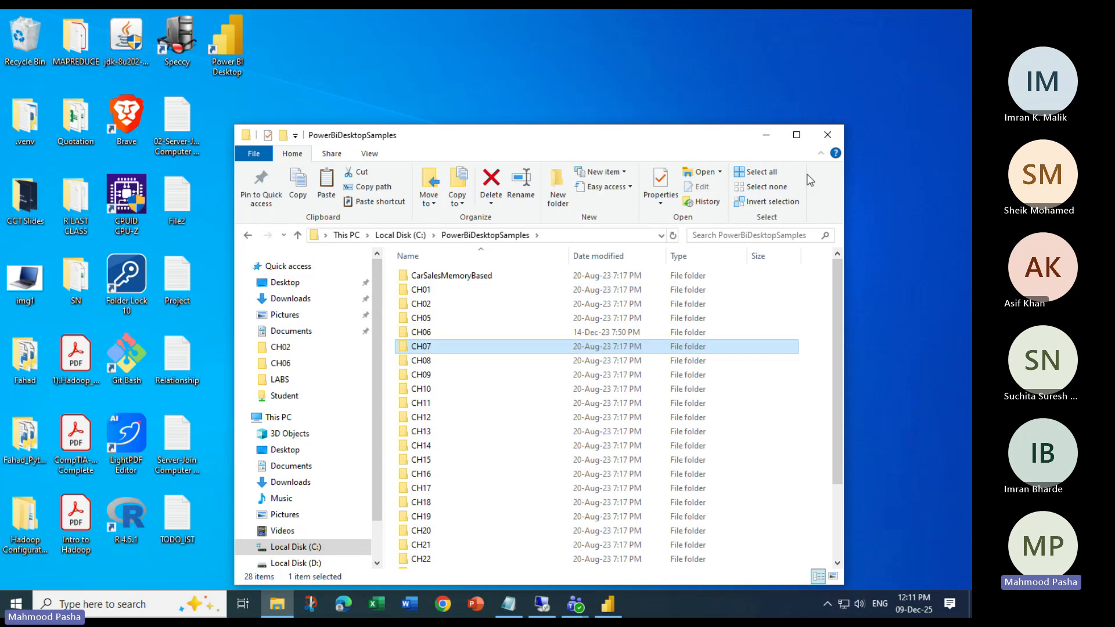
{"action": "left_click", "coordinate": [828, 135]}
{"action": "double_click", "coordinate": [273, 256]}
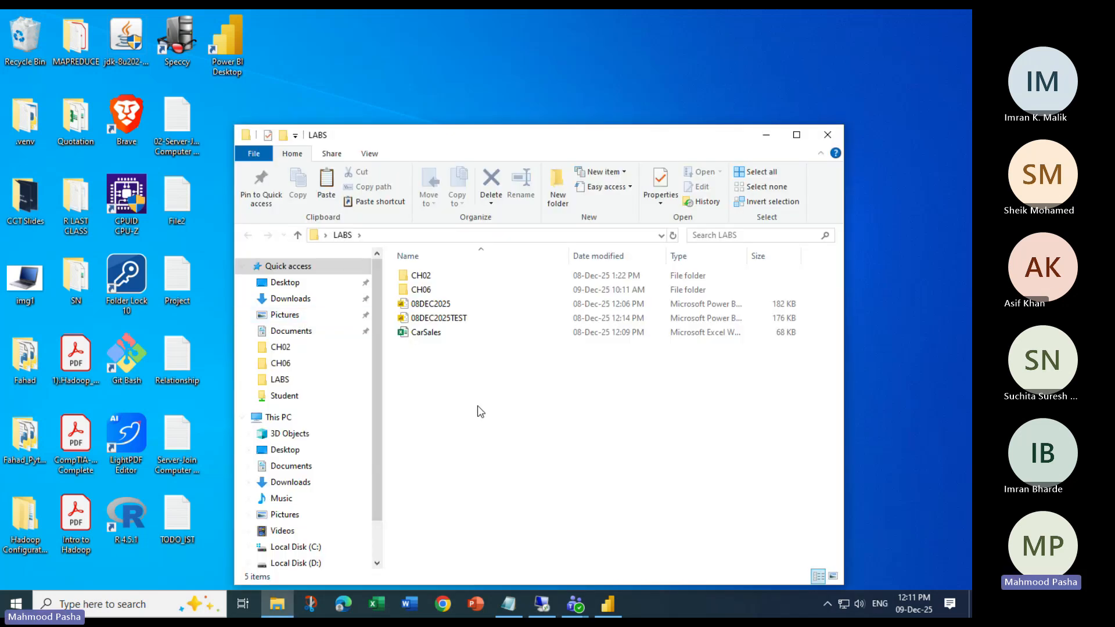
{"action": "key", "text": "ctrl+v"}
{"action": "double_click", "coordinate": [422, 306]}
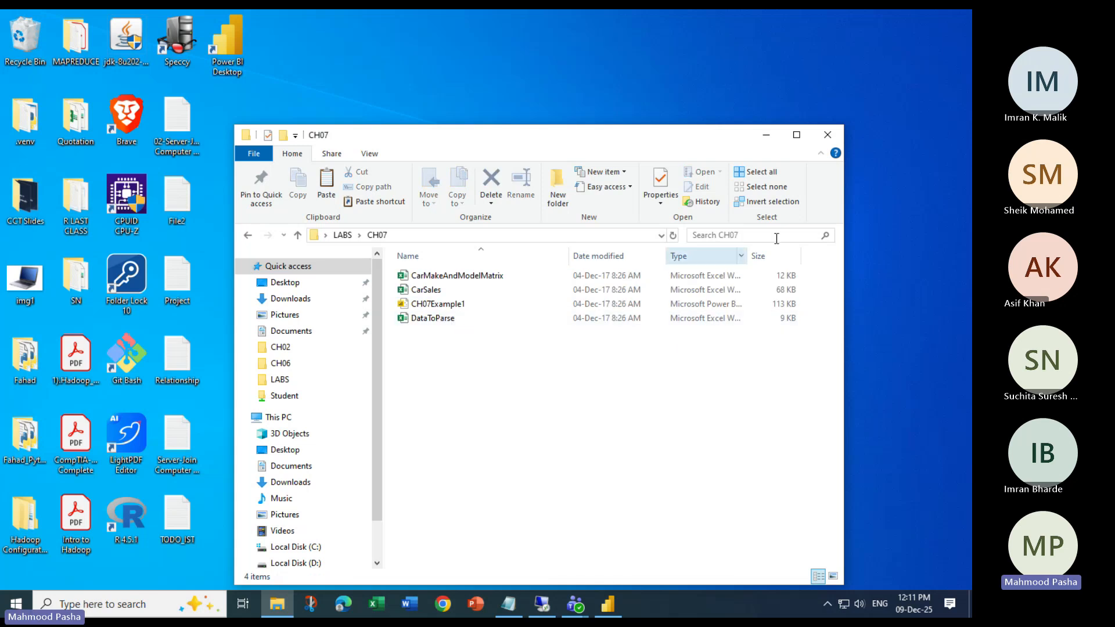
{"action": "left_click", "coordinate": [827, 135]}
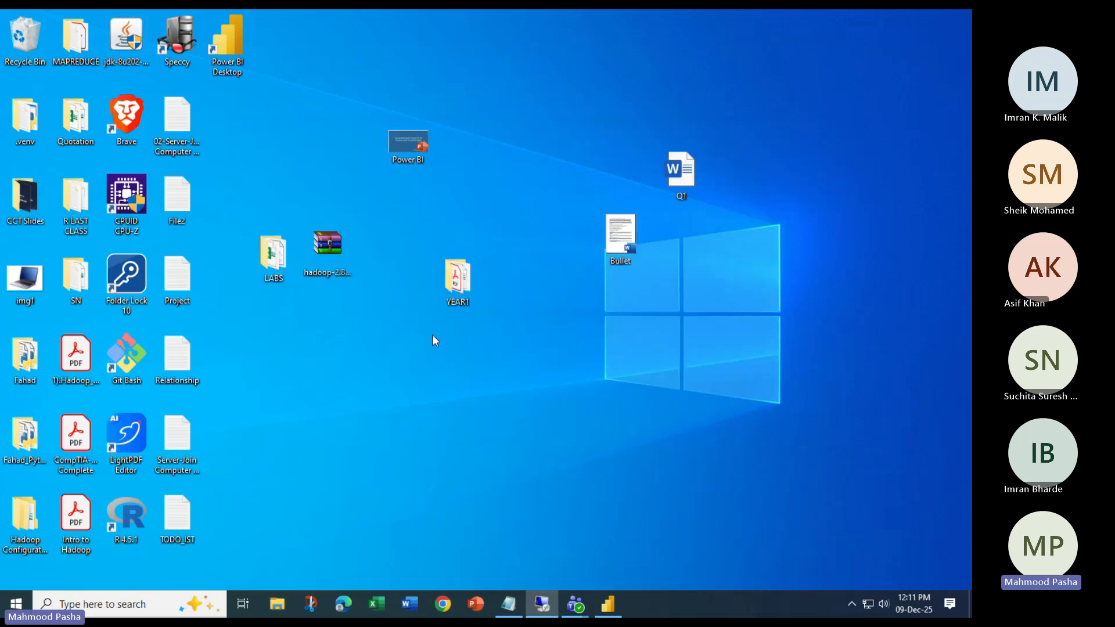
{"action": "double_click", "coordinate": [273, 251]}
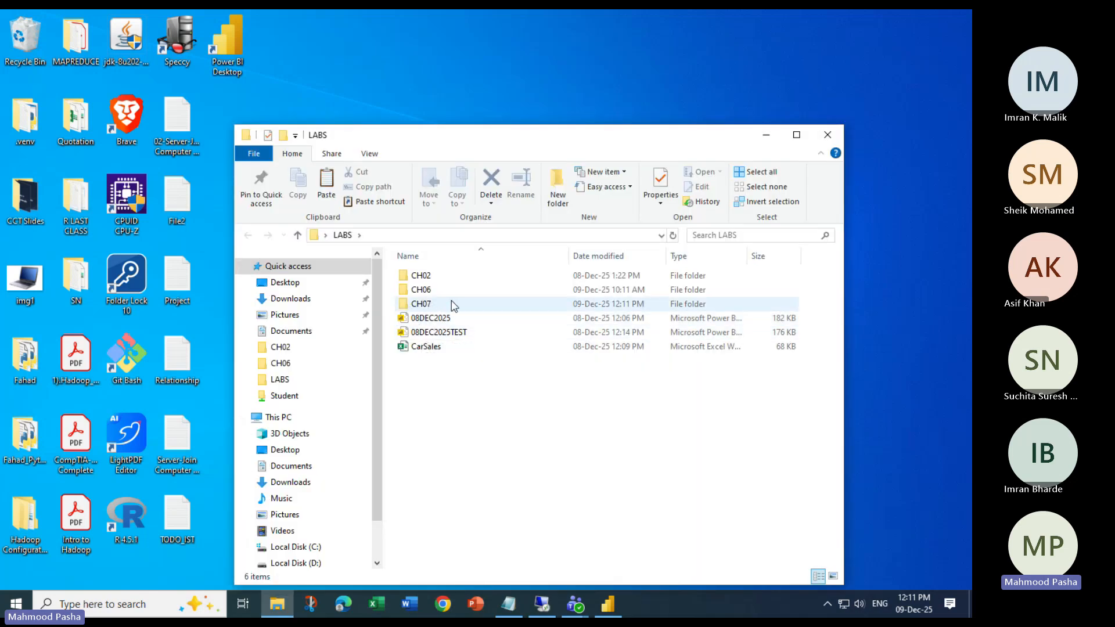
{"action": "left_click", "coordinate": [796, 135]}
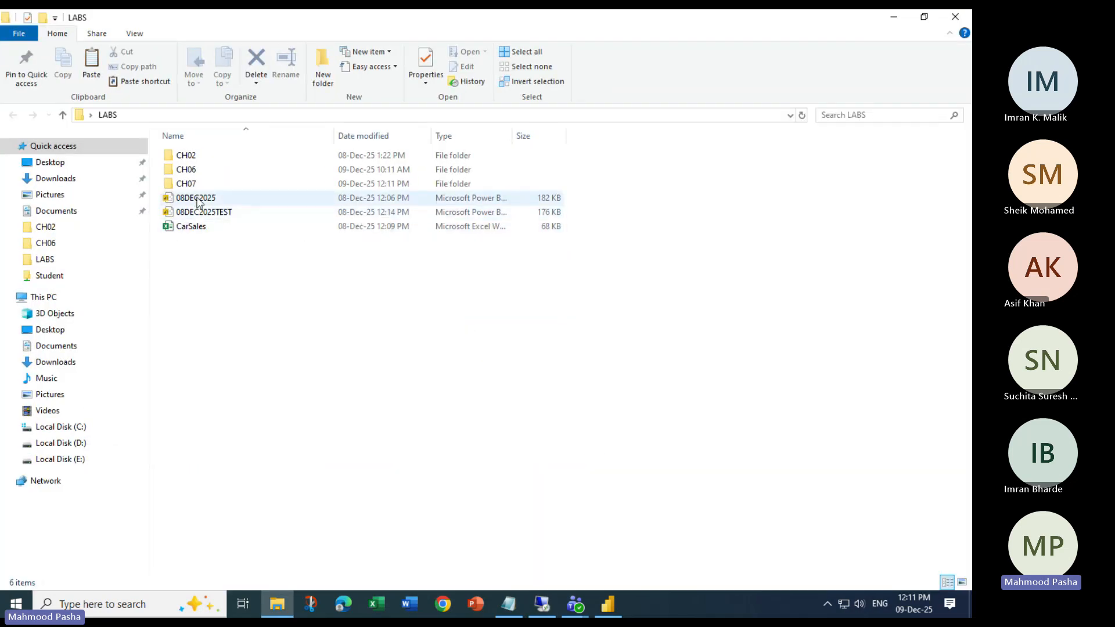
- Browse Power BI's Open dialog to LABS\CH07, select CH07Example1, and mute the meeting microphone
{"action": "left_click", "coordinate": [611, 605]}
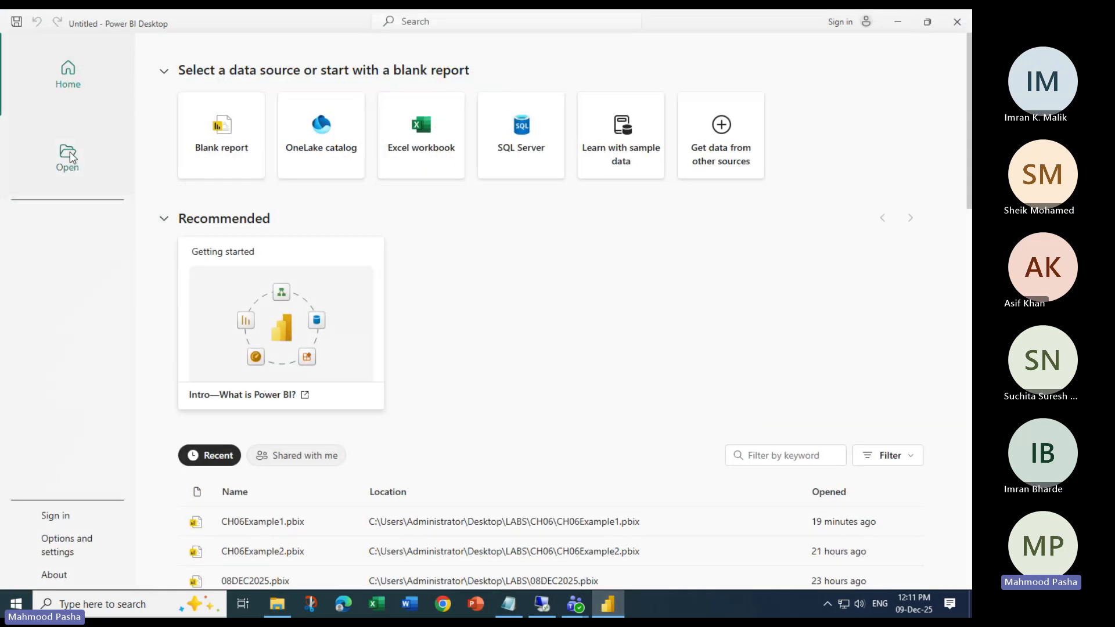
{"action": "left_click", "coordinate": [70, 153]}
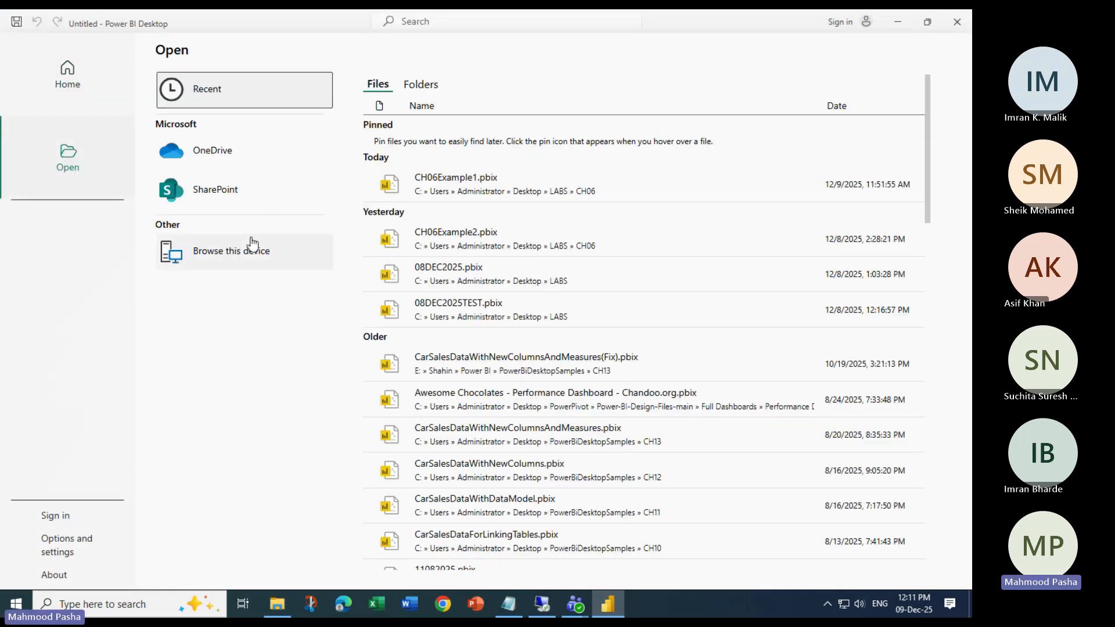
{"action": "left_click", "coordinate": [261, 253]}
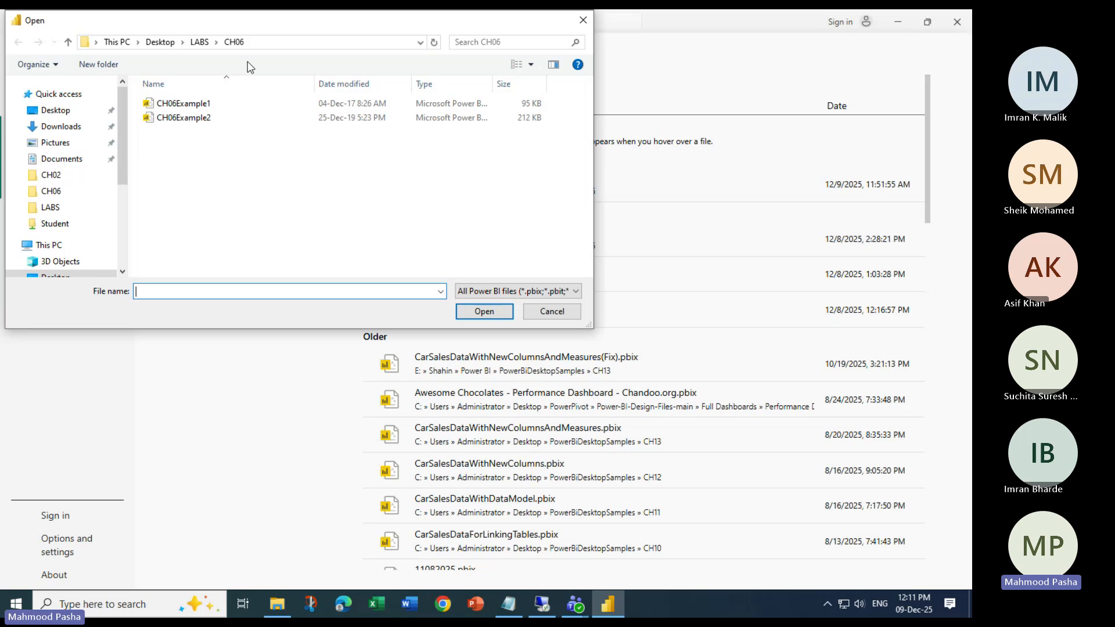
{"action": "left_click", "coordinate": [524, 157]}
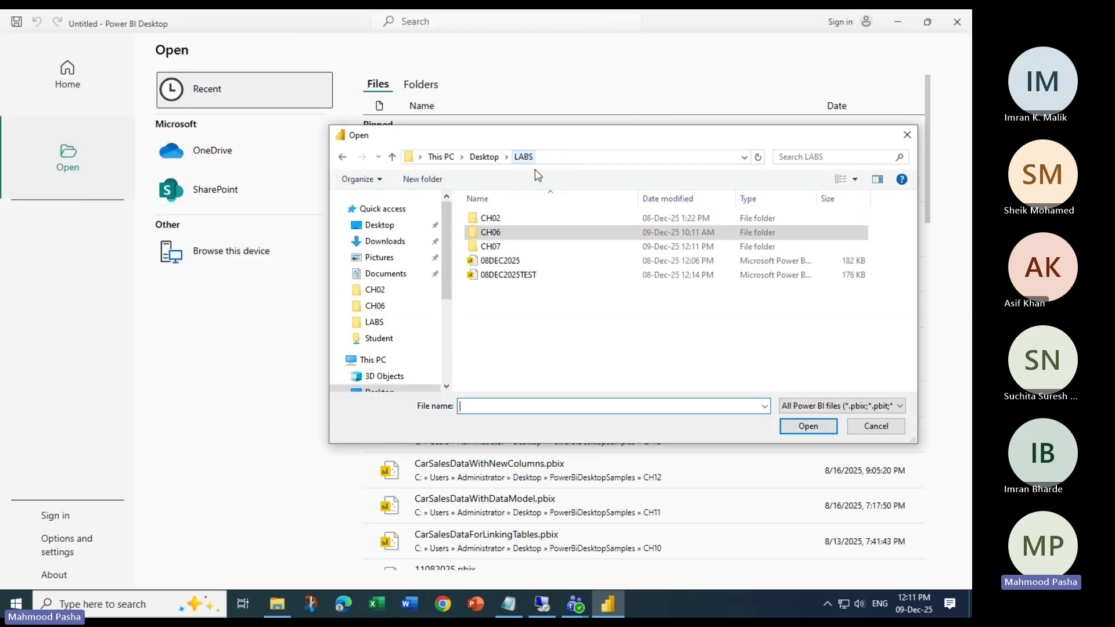
{"action": "double_click", "coordinate": [504, 246]}
{"action": "left_click", "coordinate": [554, 224]}
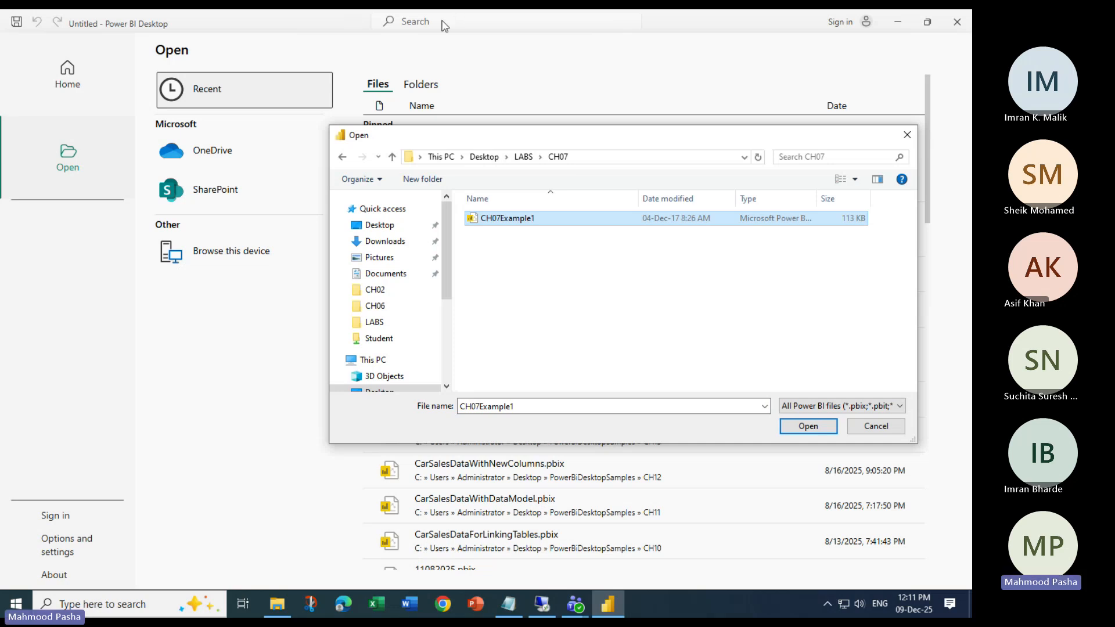
{"action": "left_click", "coordinate": [366, 24]}
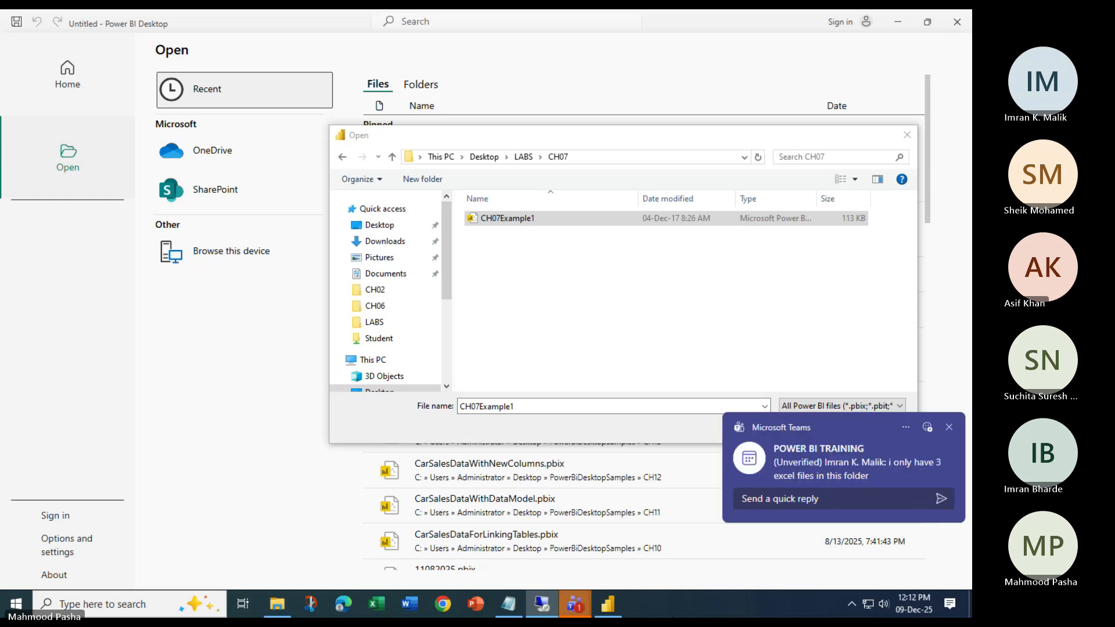
- Read the new training chat message, then minimize Teams, Power BI and the LABS window
{"action": "left_click", "coordinate": [854, 460]}
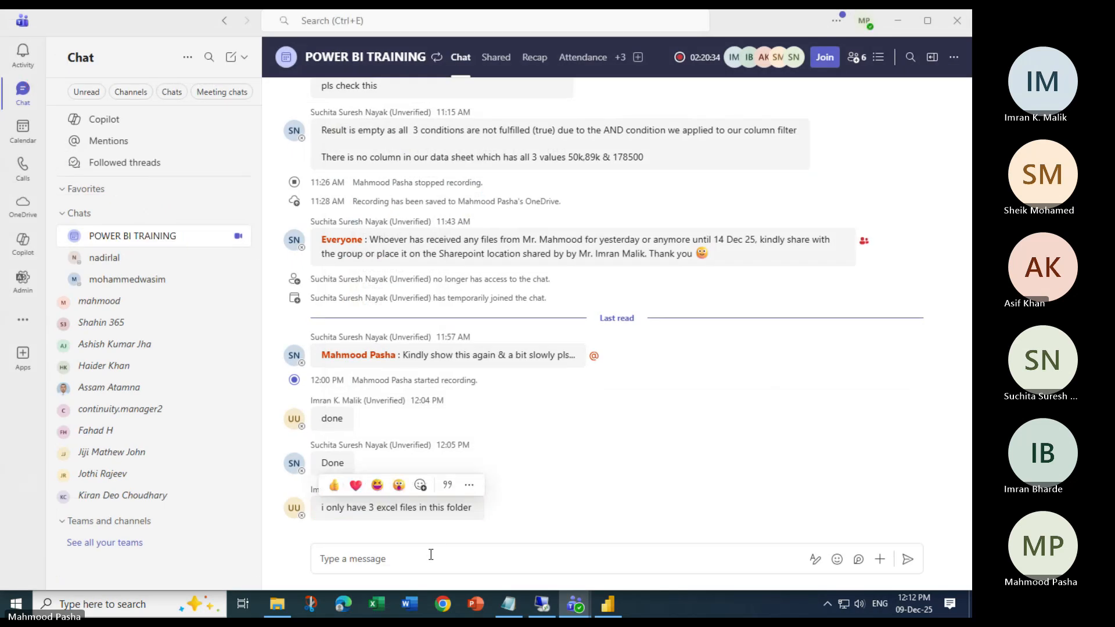
{"action": "left_click", "coordinate": [901, 20]}
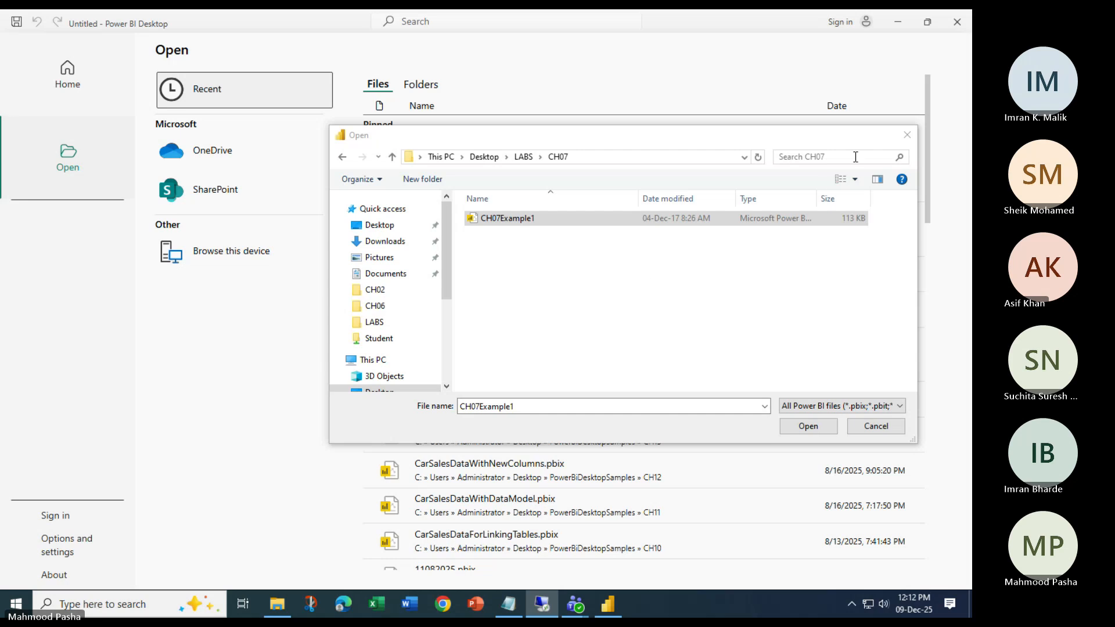
{"action": "left_click", "coordinate": [910, 144]}
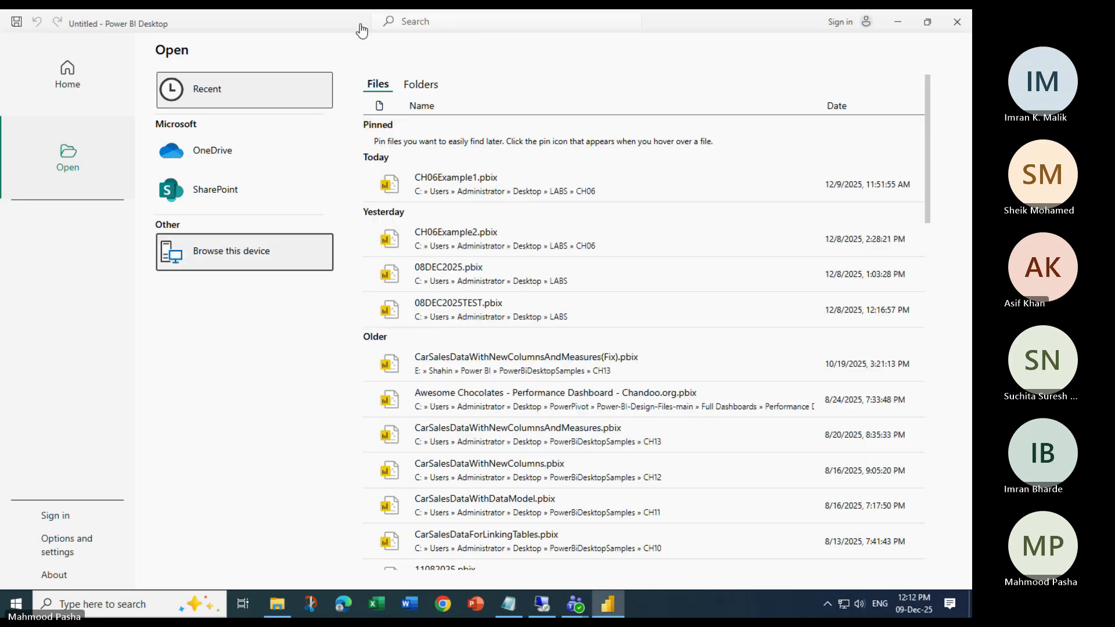
{"action": "left_click", "coordinate": [899, 22]}
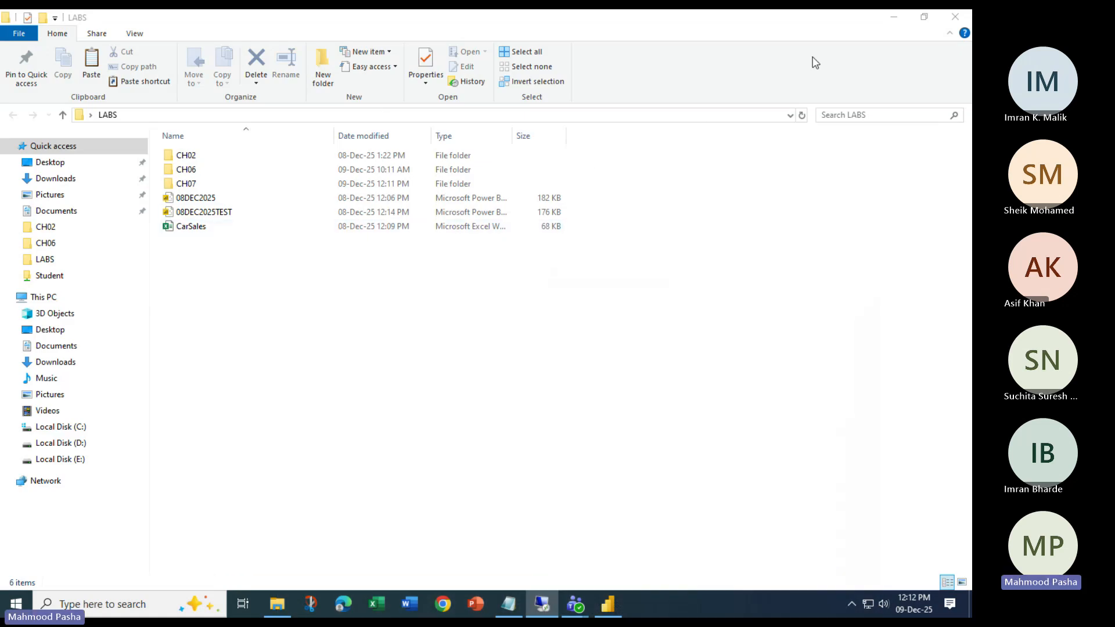
{"action": "left_click", "coordinate": [894, 17]}
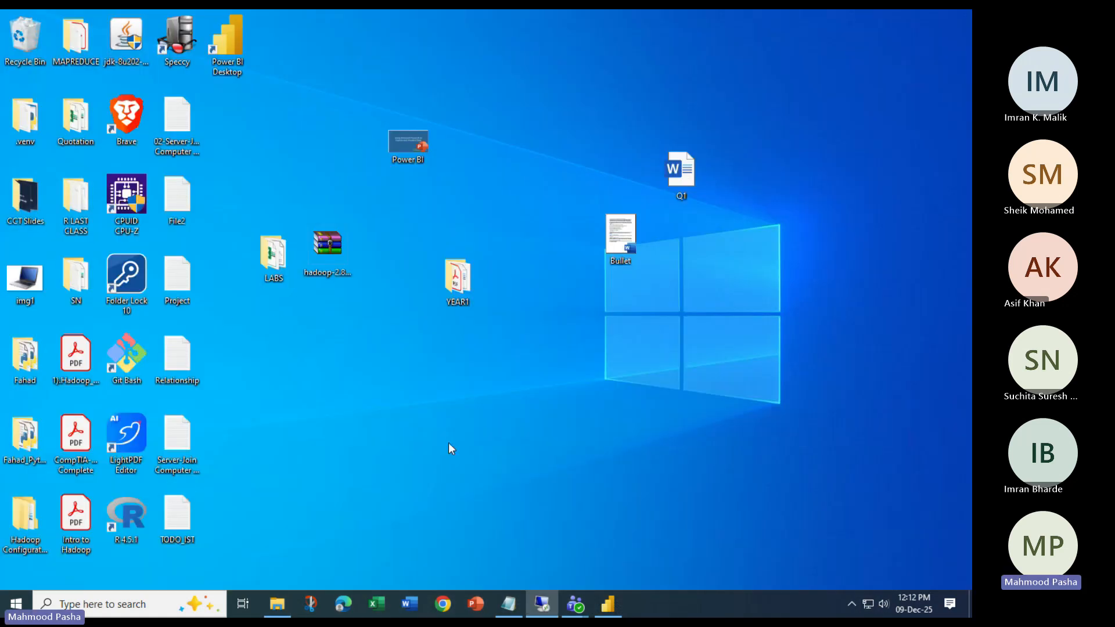
- Archive the CH07 folder in LABS as CH07.rar with WinRAR's Add to archive
{"action": "double_click", "coordinate": [281, 250]}
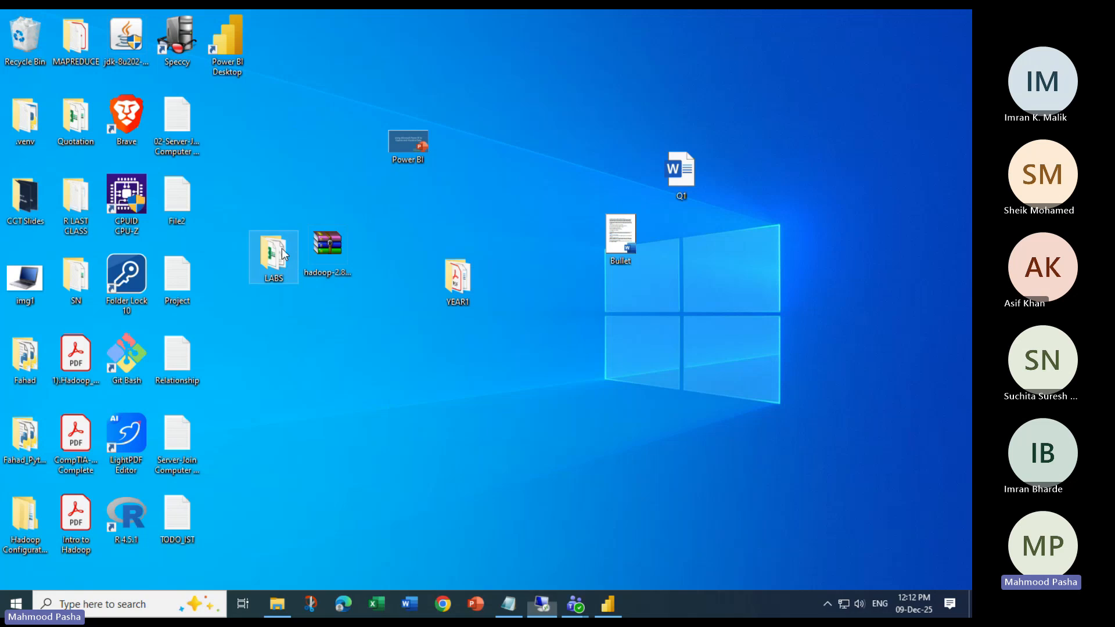
{"action": "right_click", "coordinate": [416, 308]}
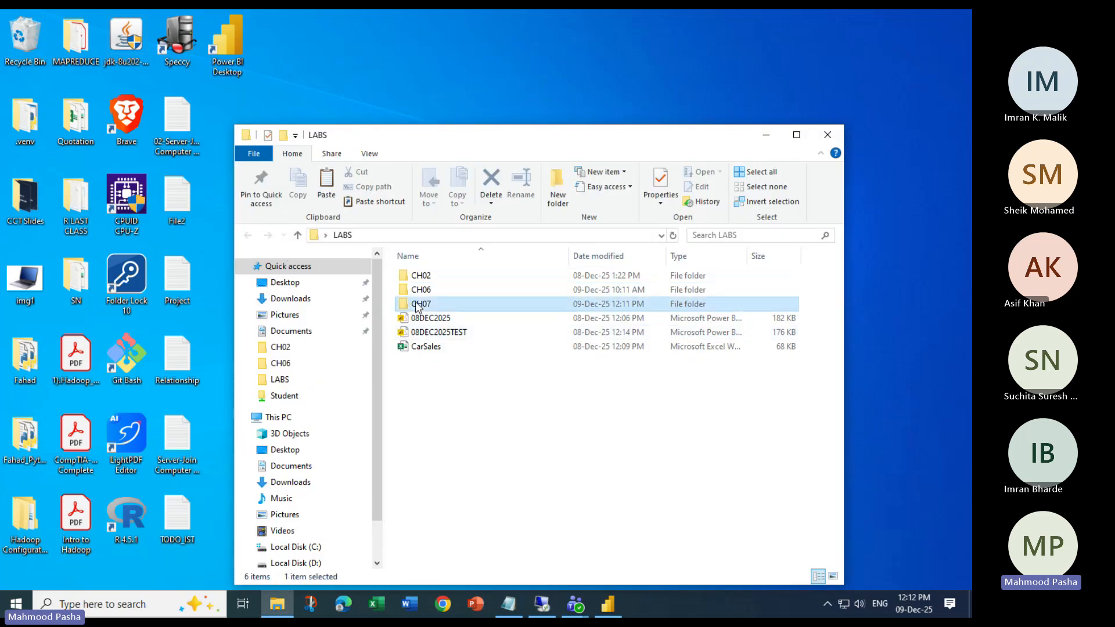
{"action": "left_click", "coordinate": [470, 353]}
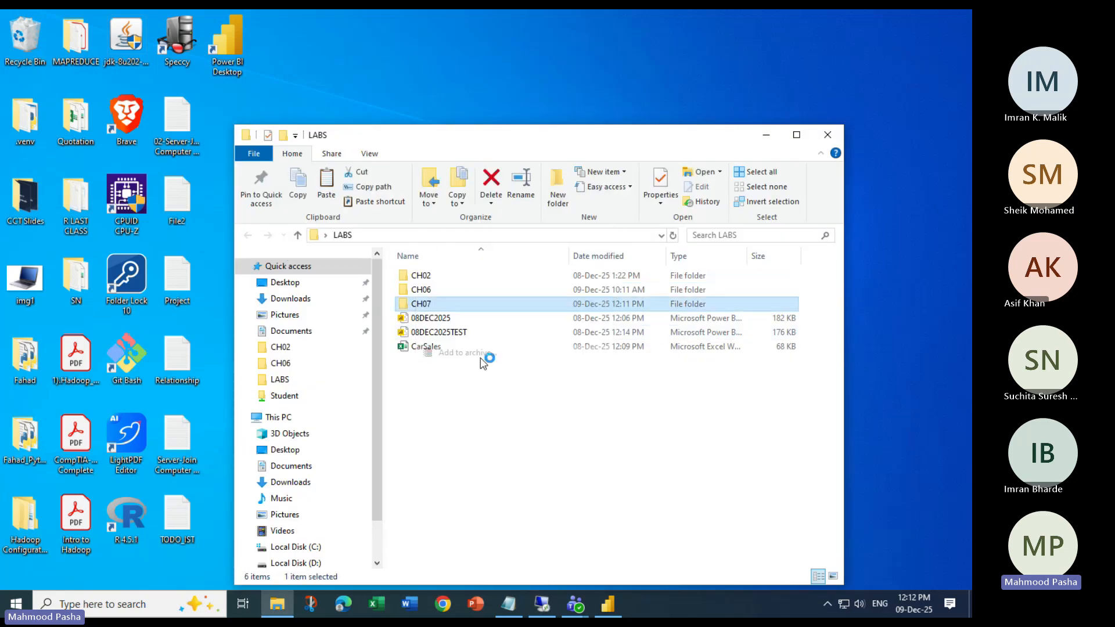
{"action": "left_click", "coordinate": [481, 417]}
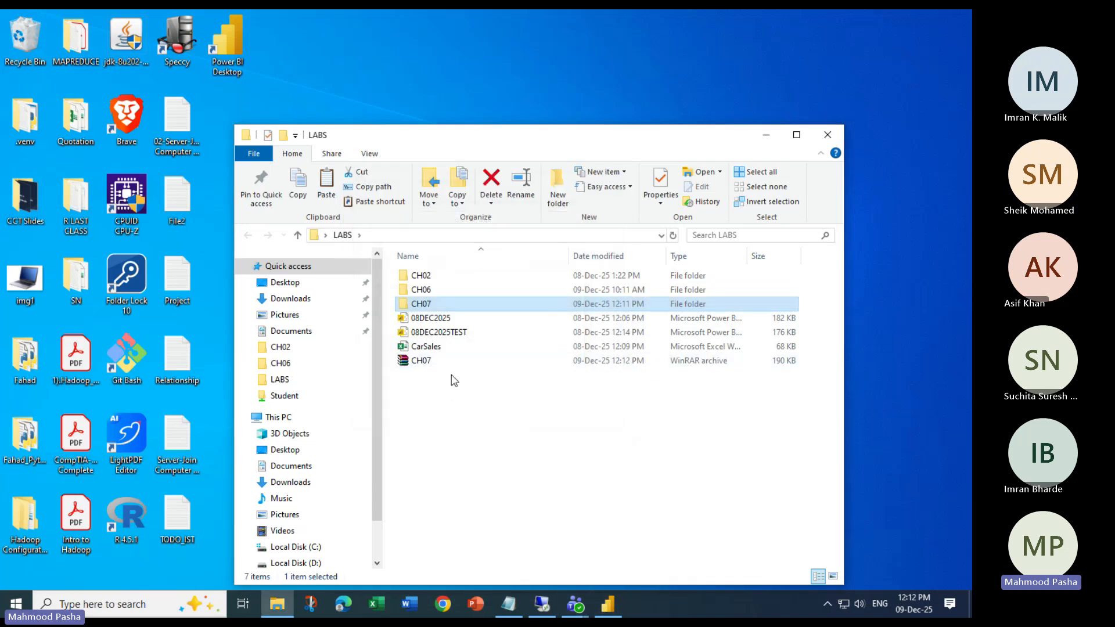
{"action": "left_click", "coordinate": [575, 604]}
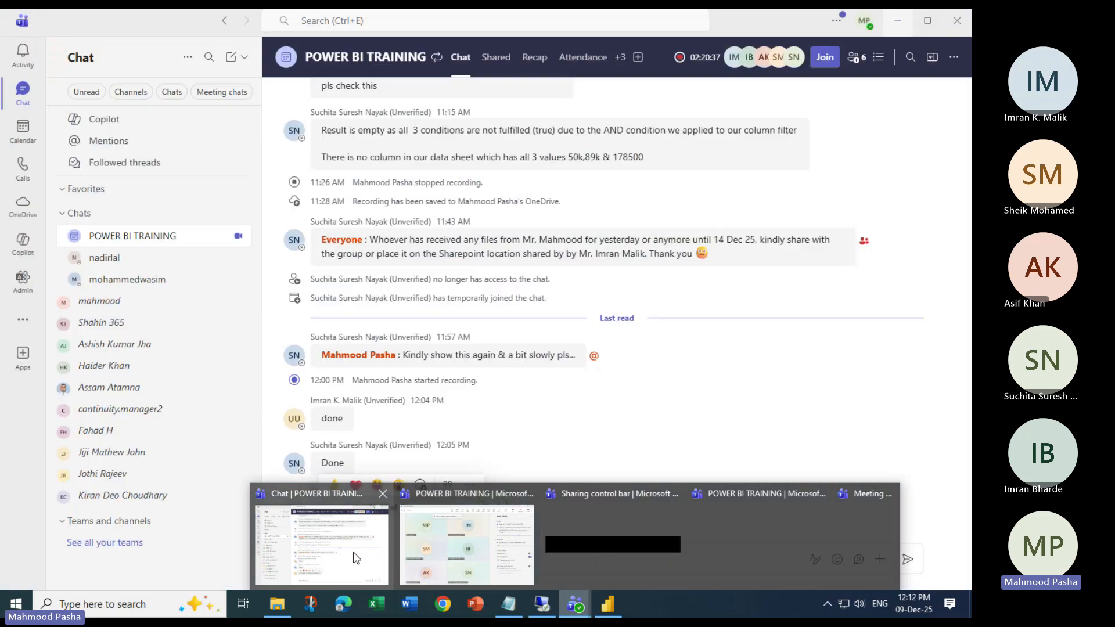
- Start attaching a file to the POWER BI TRAINING chat and browse to Desktop\LABS
{"action": "left_click", "coordinate": [321, 546]}
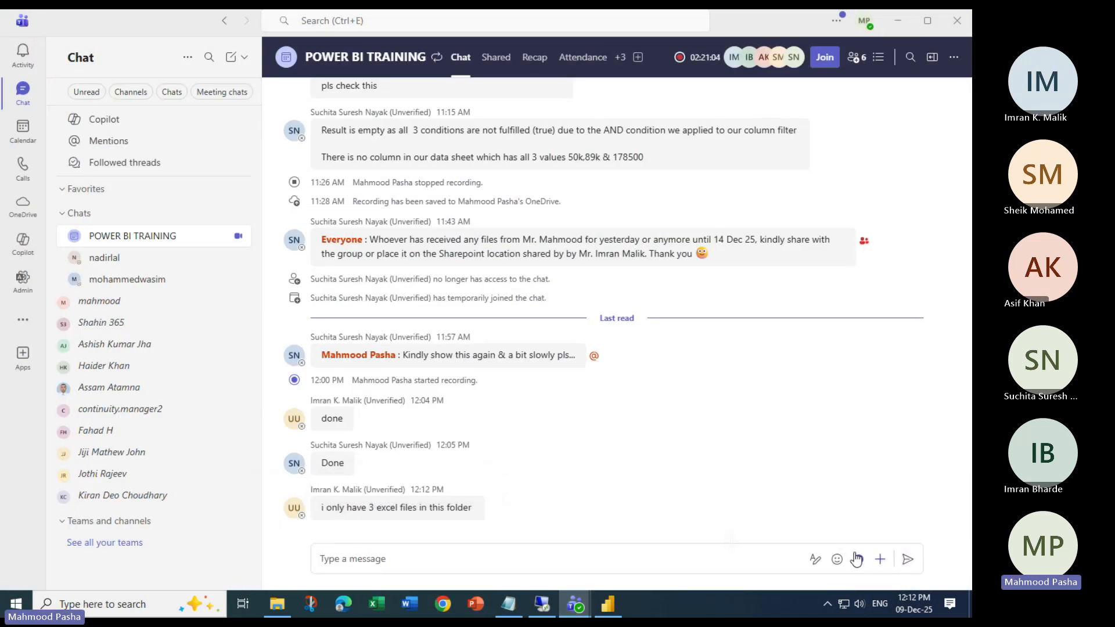
{"action": "left_click", "coordinate": [880, 559]}
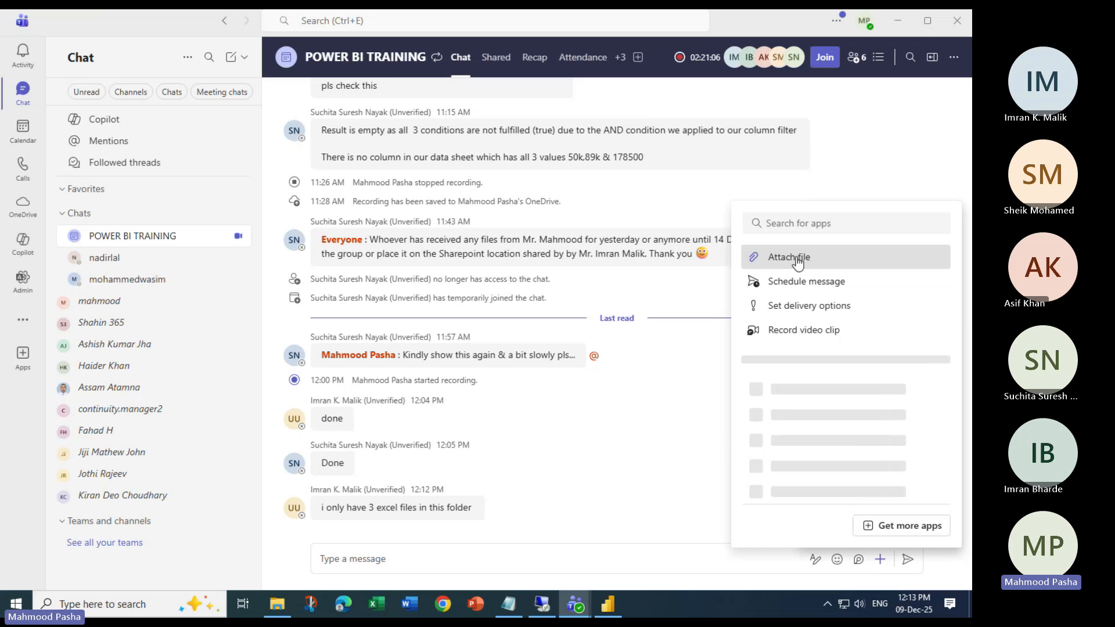
{"action": "left_click", "coordinate": [797, 263]}
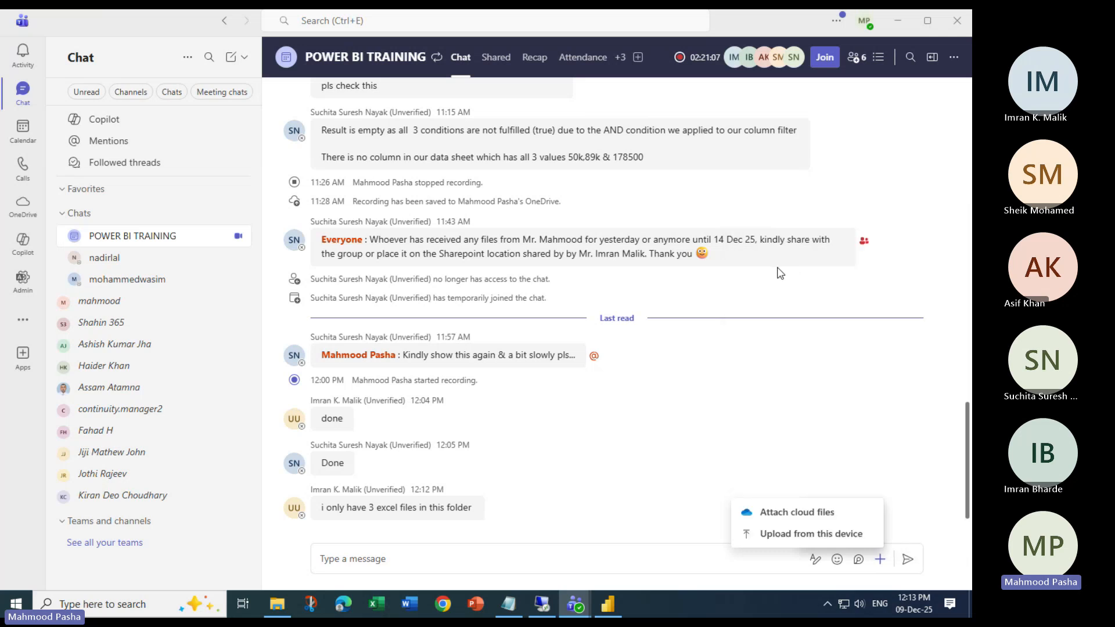
{"action": "left_click", "coordinate": [800, 532]}
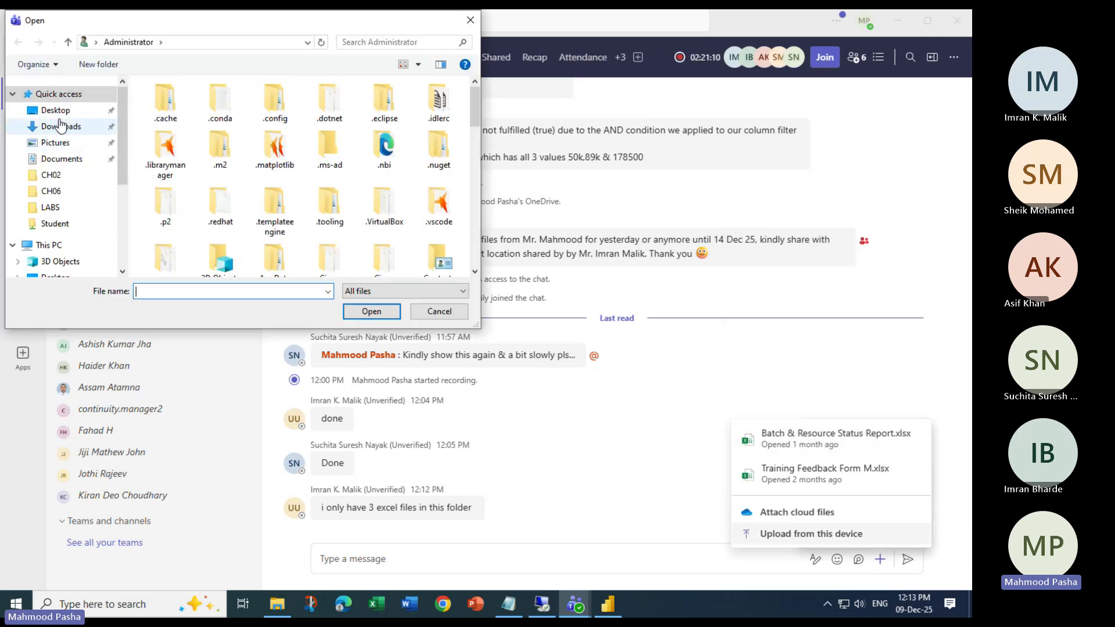
{"action": "left_click", "coordinate": [58, 111]}
{"action": "scroll", "coordinate": [219, 145], "scroll_direction": "down", "scroll_amount": 4}
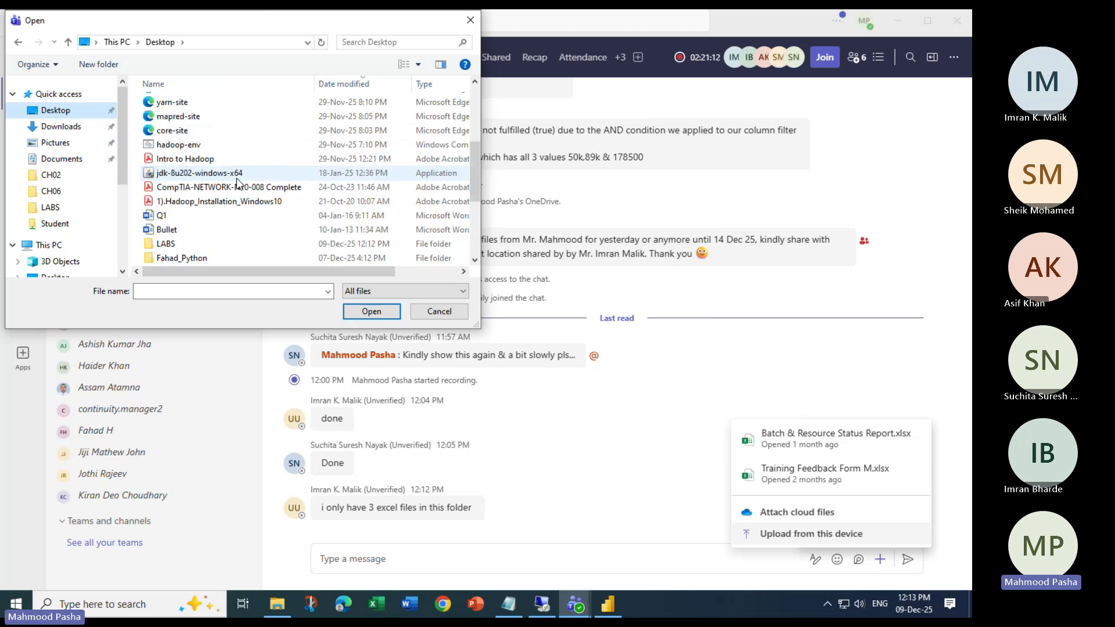
{"action": "double_click", "coordinate": [155, 245]}
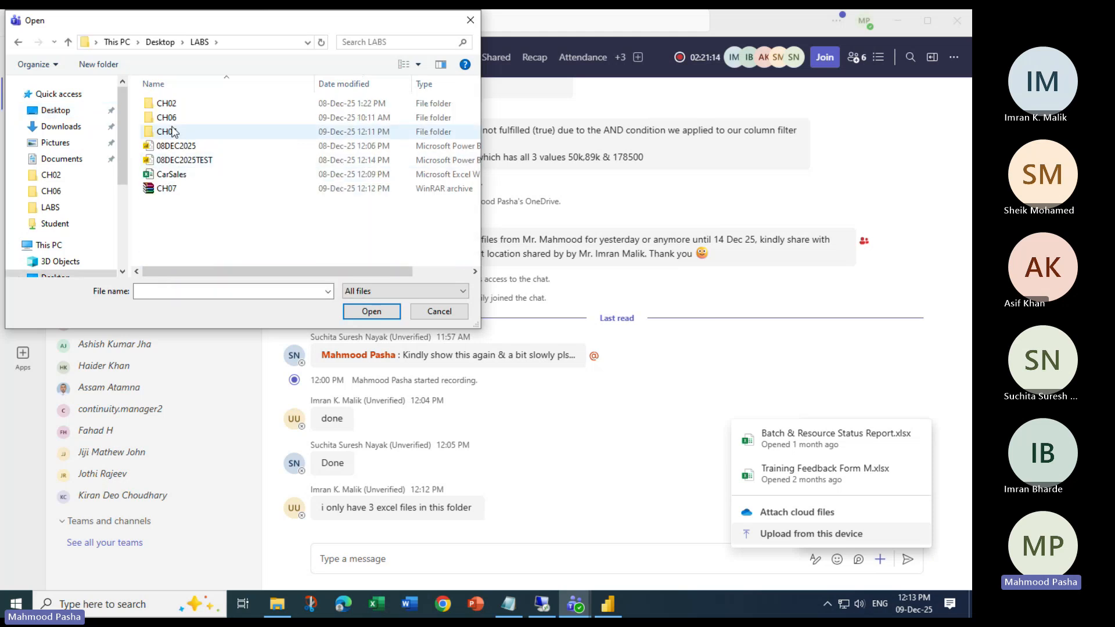
- Attach CH07.rar from LABS, send it, and check the failed message's options
{"action": "left_click", "coordinate": [192, 189]}
{"action": "left_click", "coordinate": [350, 315]}
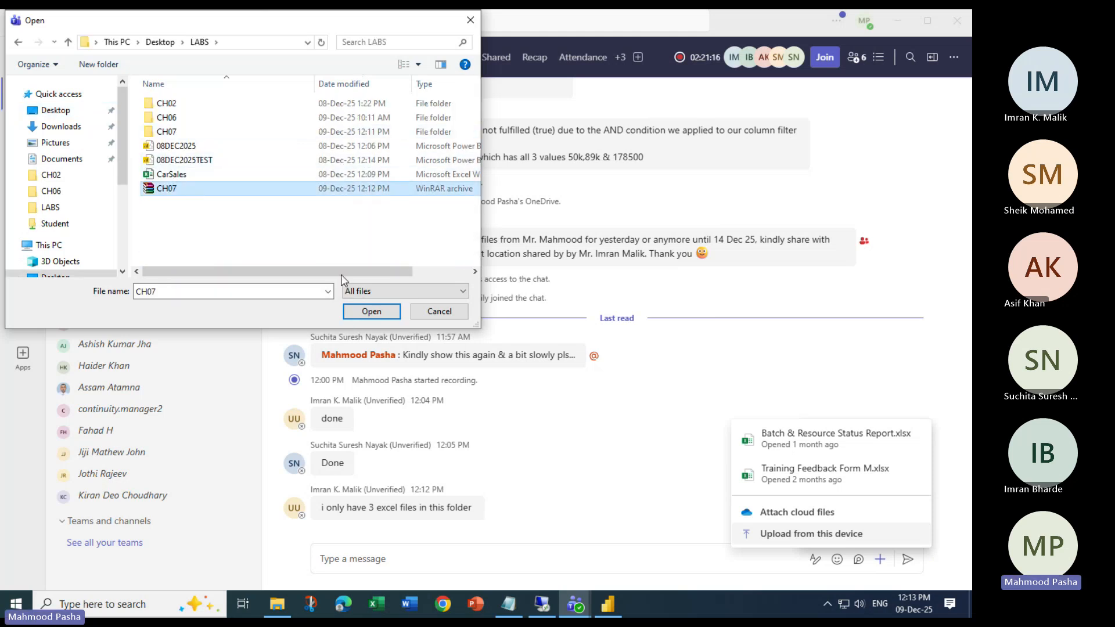
{"action": "left_click", "coordinate": [195, 137]}
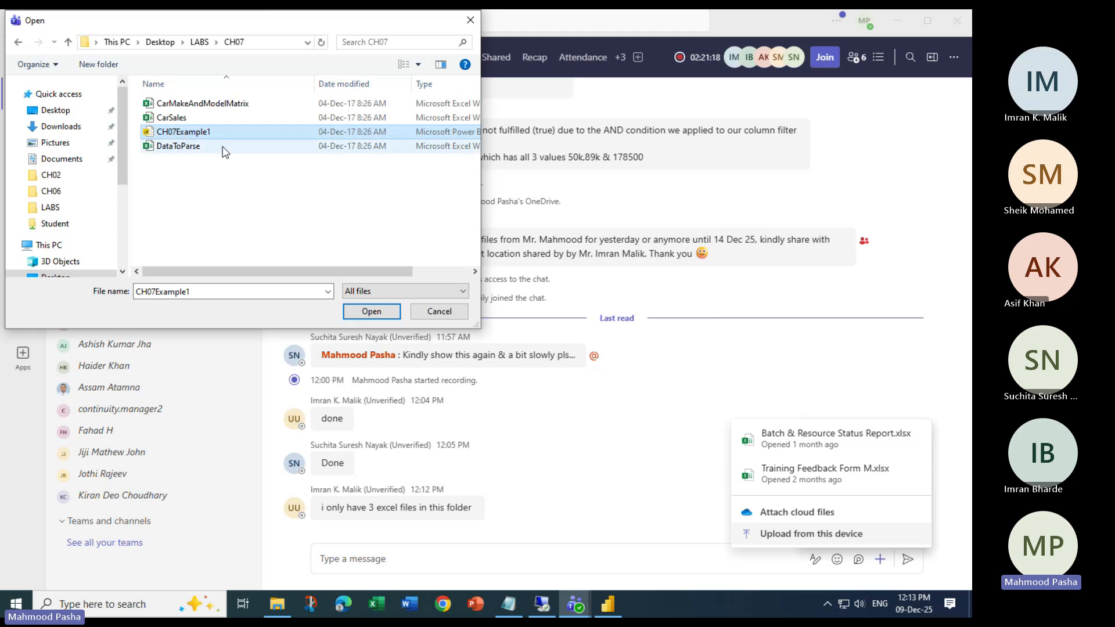
{"action": "left_click_drag", "start_coordinate": [189, 176], "coordinate": [199, 97]}
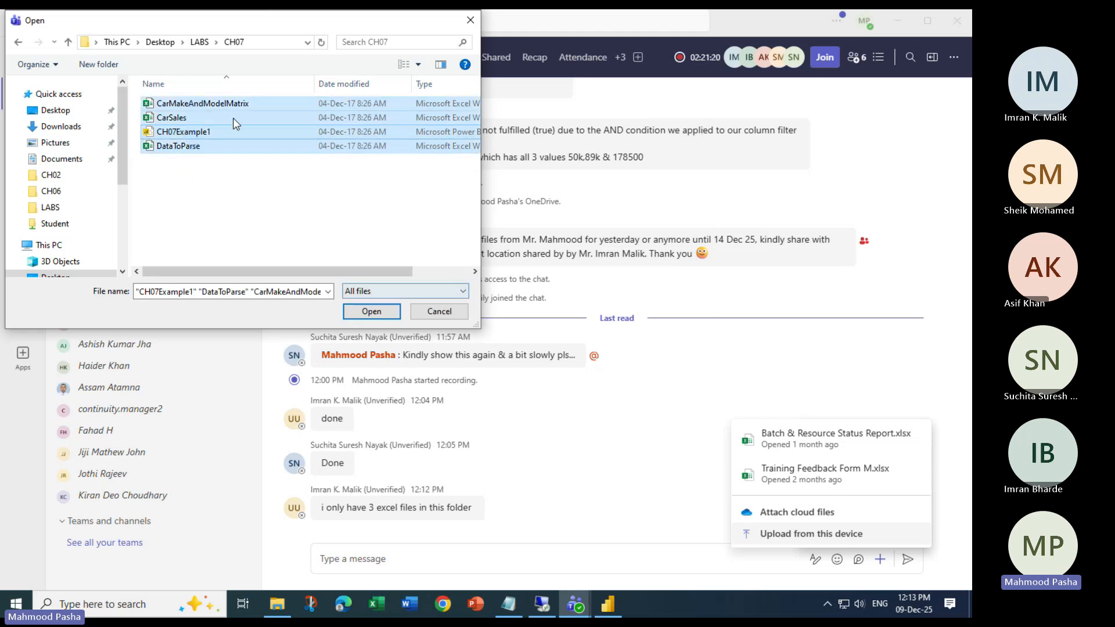
{"action": "left_click", "coordinate": [200, 42]}
{"action": "left_click", "coordinate": [169, 188]}
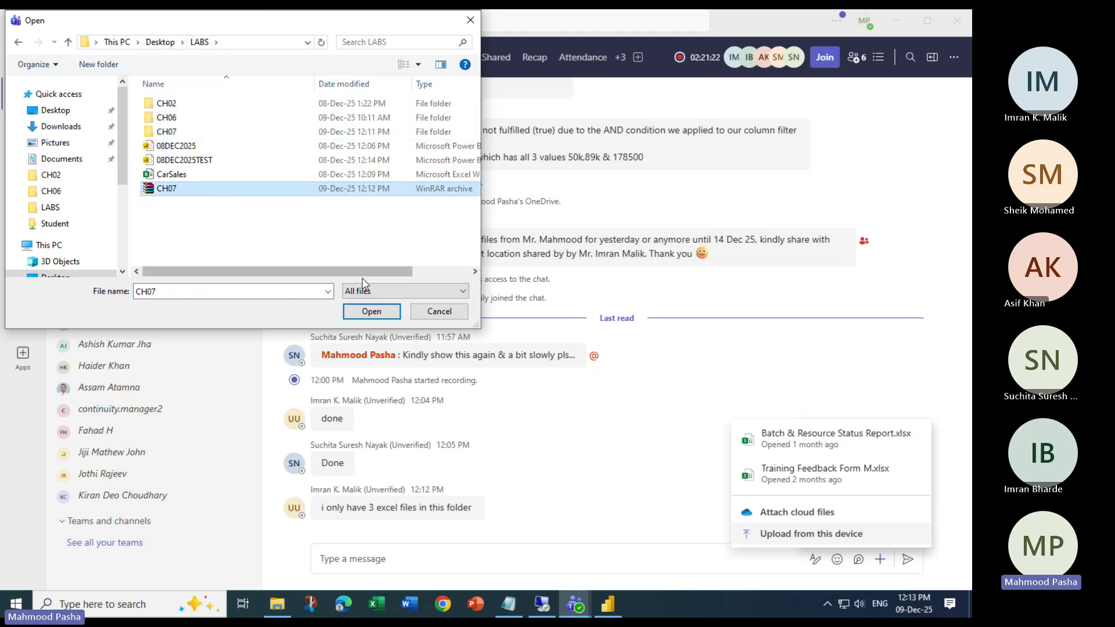
{"action": "left_click", "coordinate": [372, 312]}
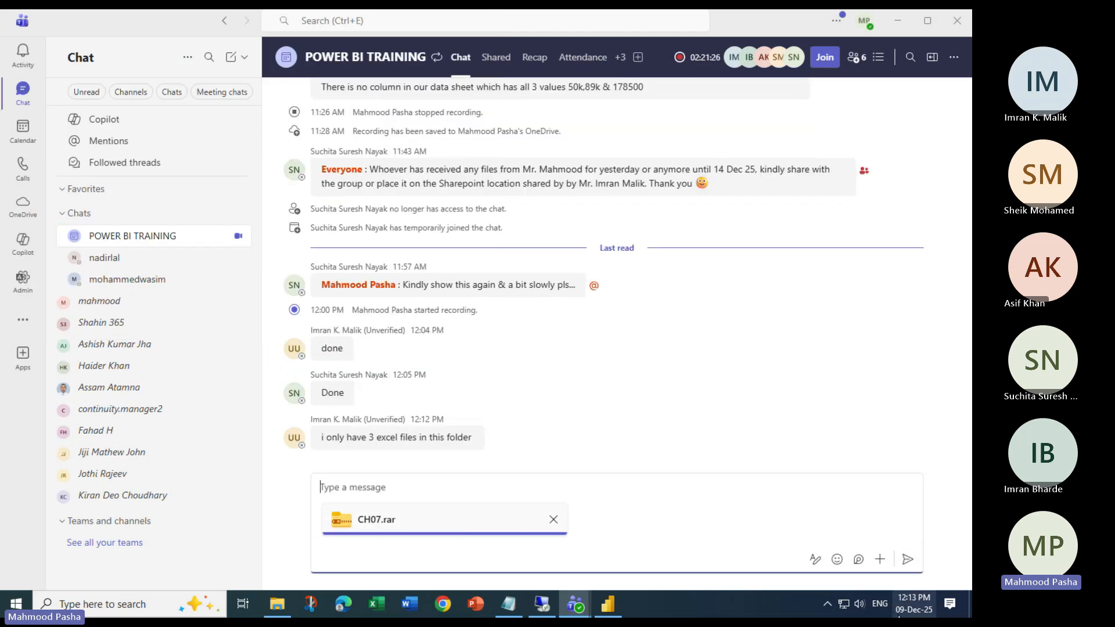
{"action": "left_click", "coordinate": [907, 559]}
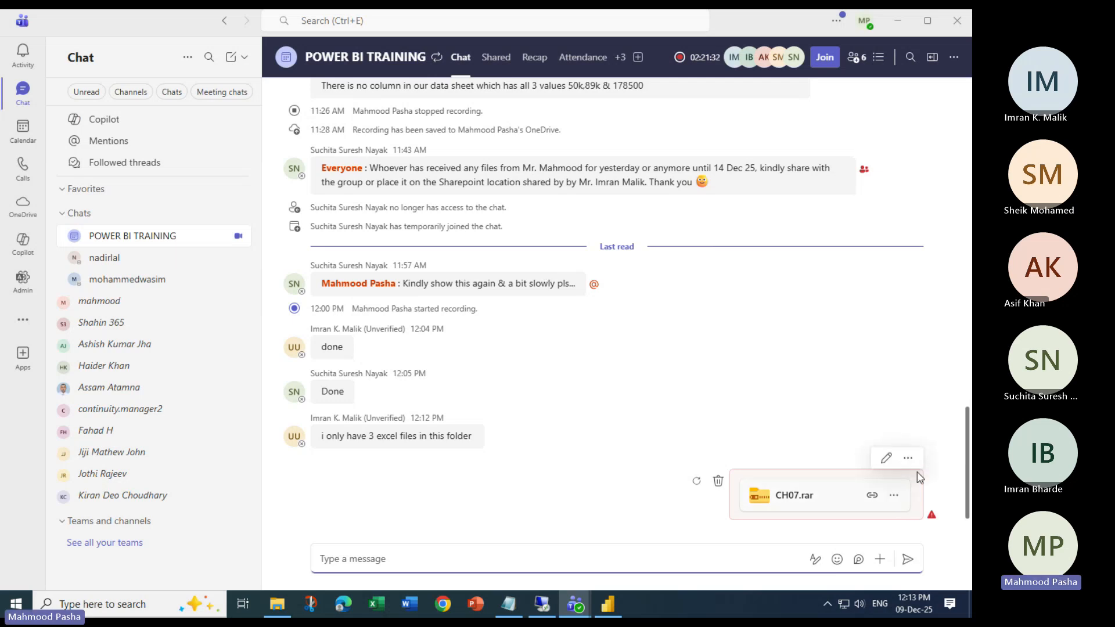
{"action": "left_click", "coordinate": [908, 458]}
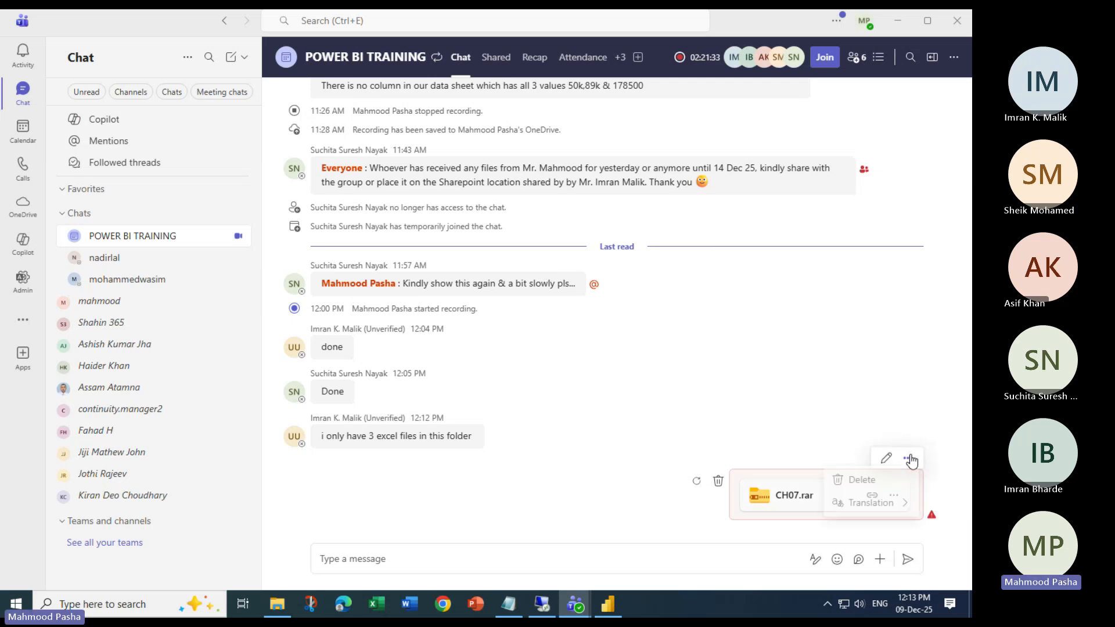
{"action": "left_click", "coordinate": [933, 517]}
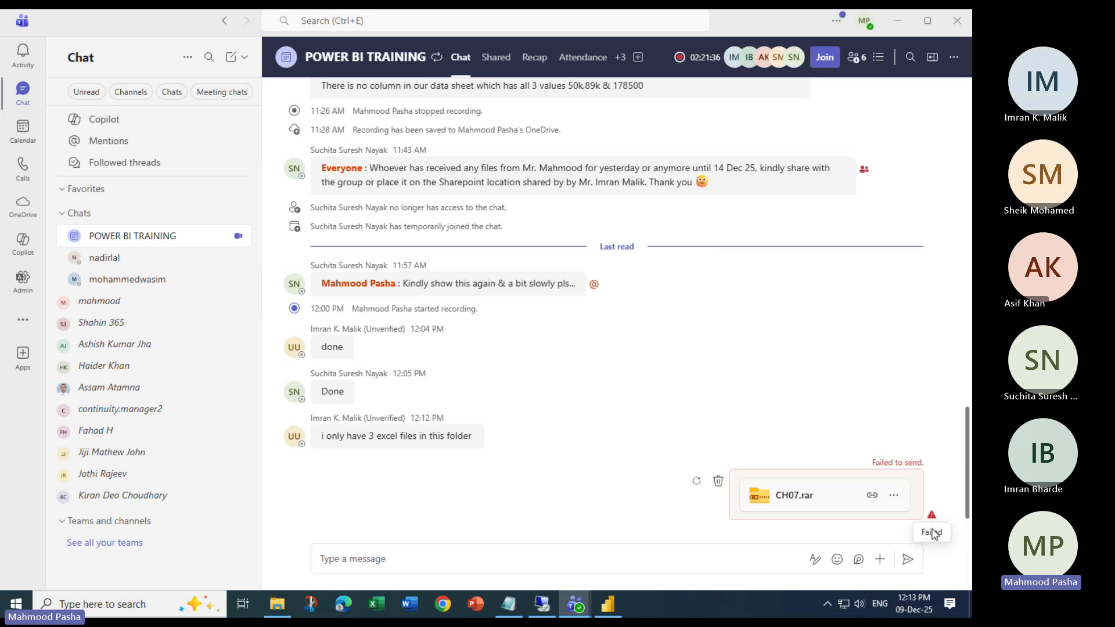
- Attach CarMakeAndModelMatrix, CarSales, CH07Example1 and DataToParse from CH07 and send them
{"action": "left_click", "coordinate": [891, 555]}
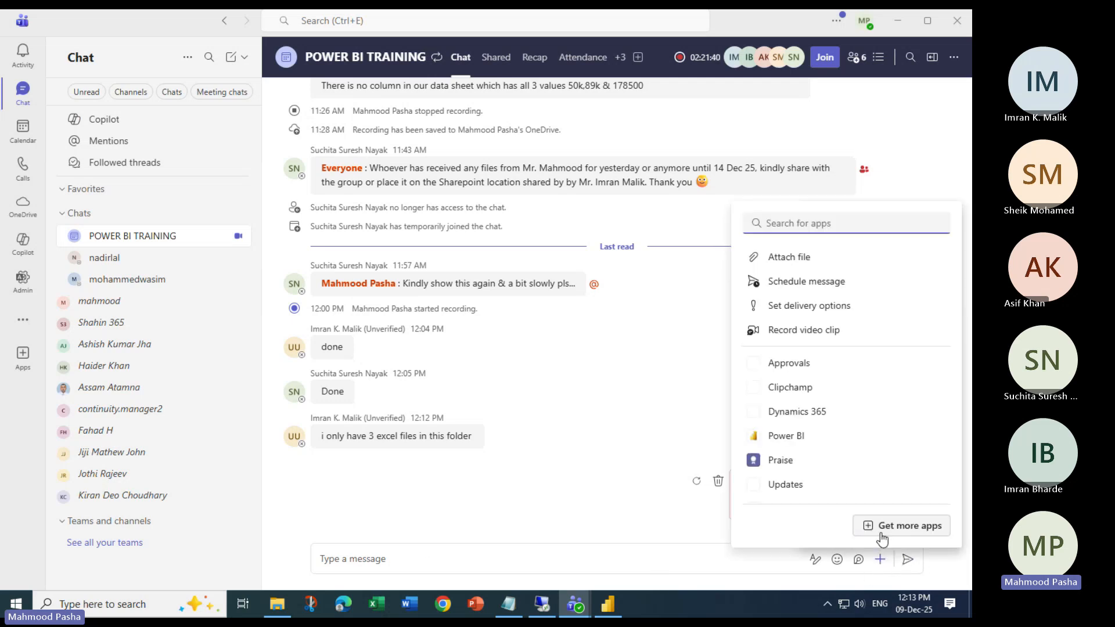
{"action": "left_click", "coordinate": [802, 256]}
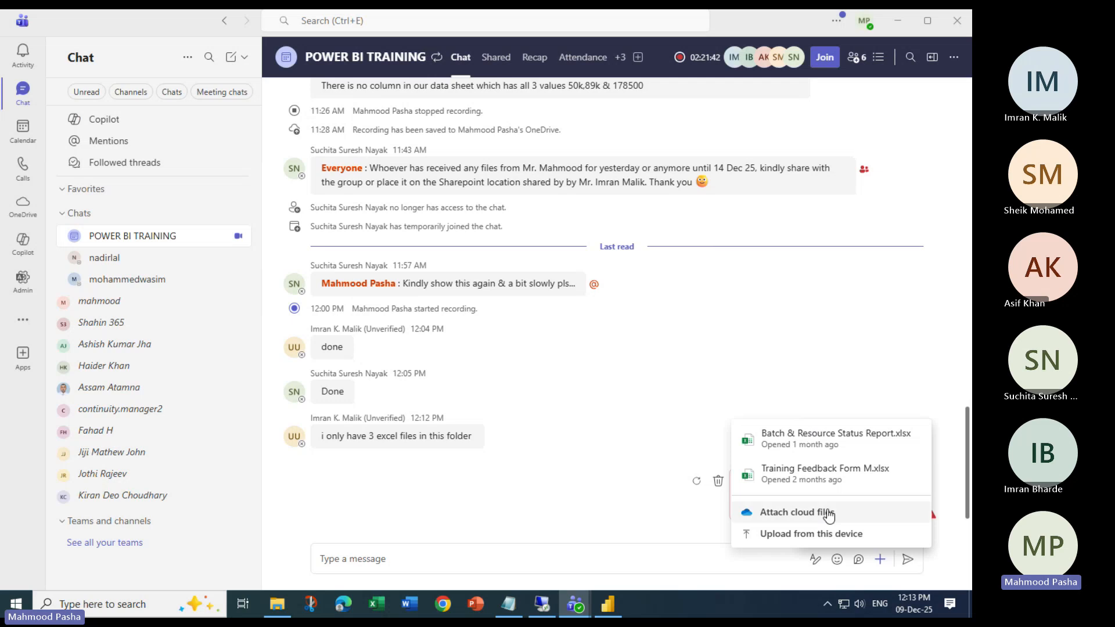
{"action": "left_click", "coordinate": [792, 535]}
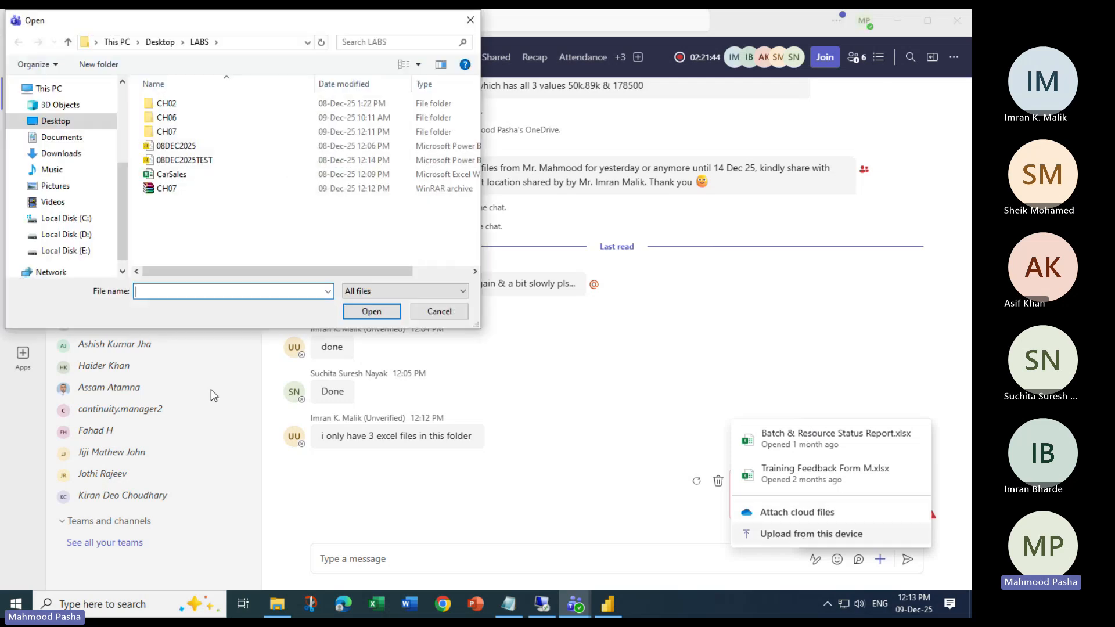
{"action": "double_click", "coordinate": [172, 133]}
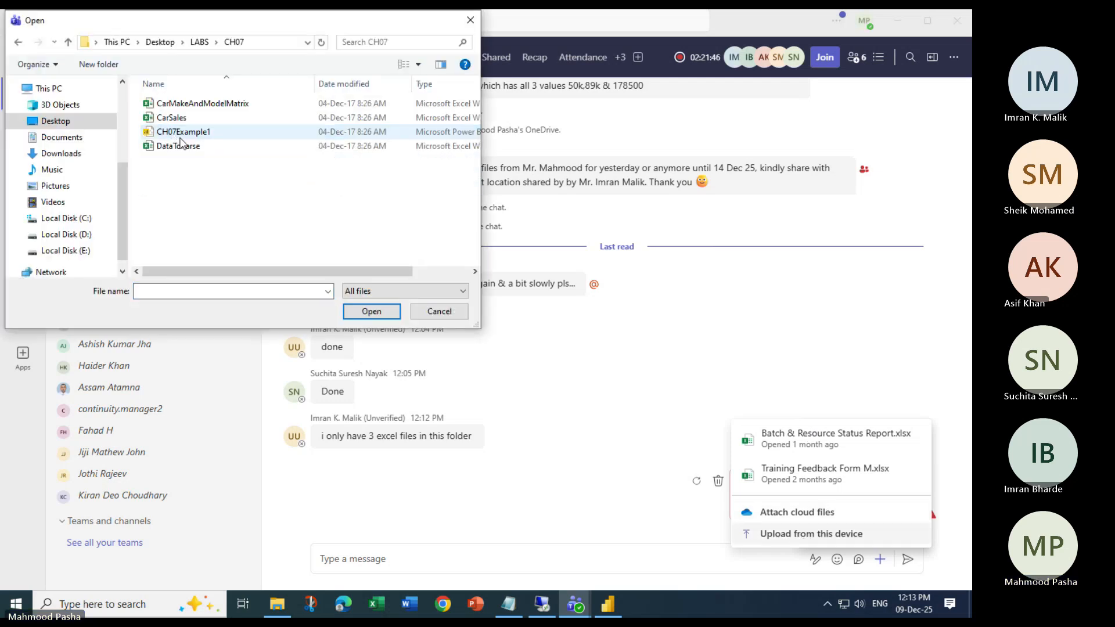
{"action": "left_click_drag", "start_coordinate": [213, 199], "coordinate": [231, 109]}
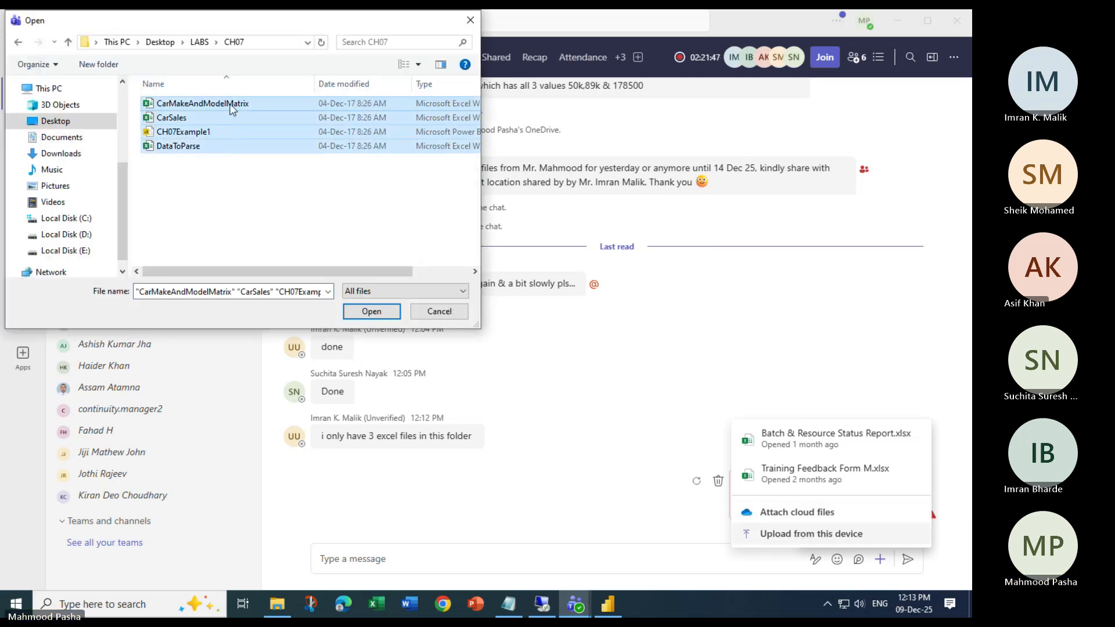
{"action": "left_click", "coordinate": [371, 312]}
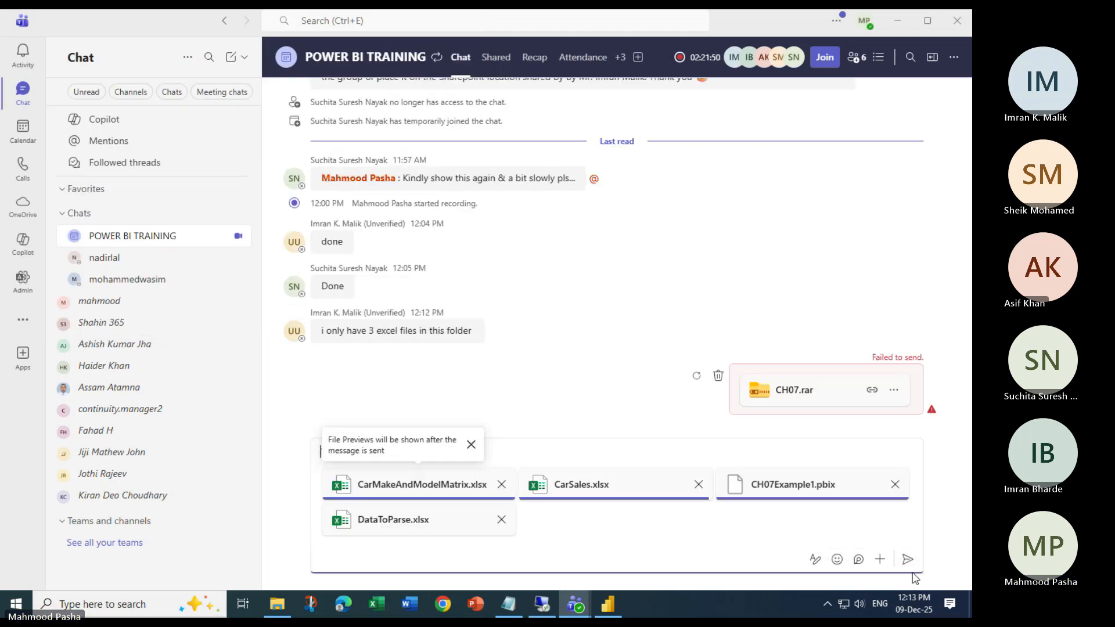
{"action": "left_click", "coordinate": [909, 560]}
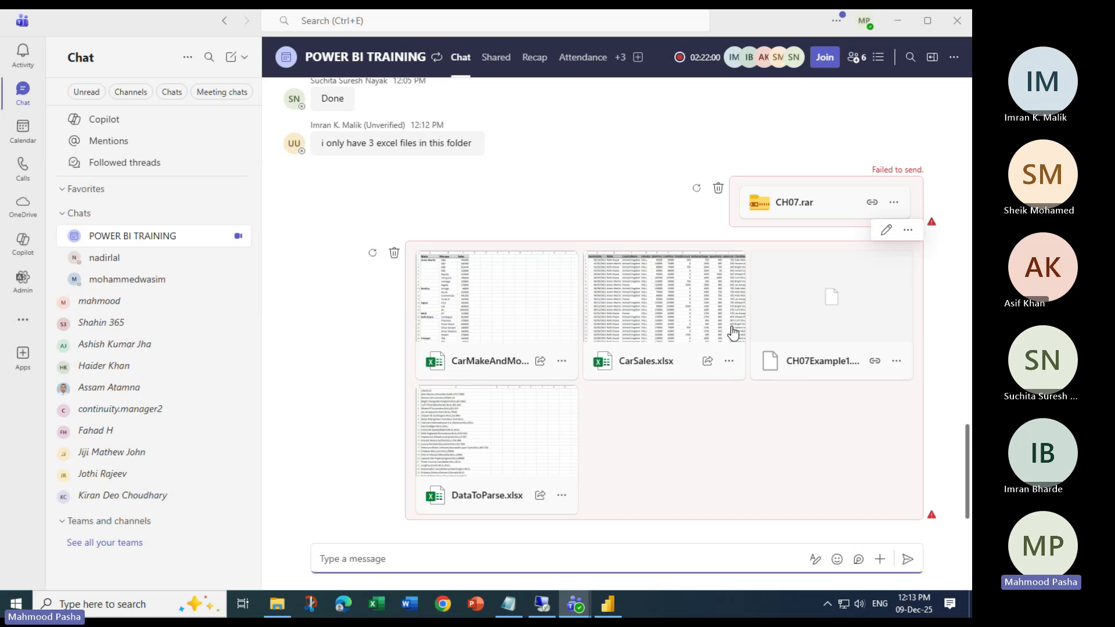
- Minimize Teams to reveal LABS, then open and dismiss the CH07 archive's context menu
{"action": "left_click", "coordinate": [898, 21]}
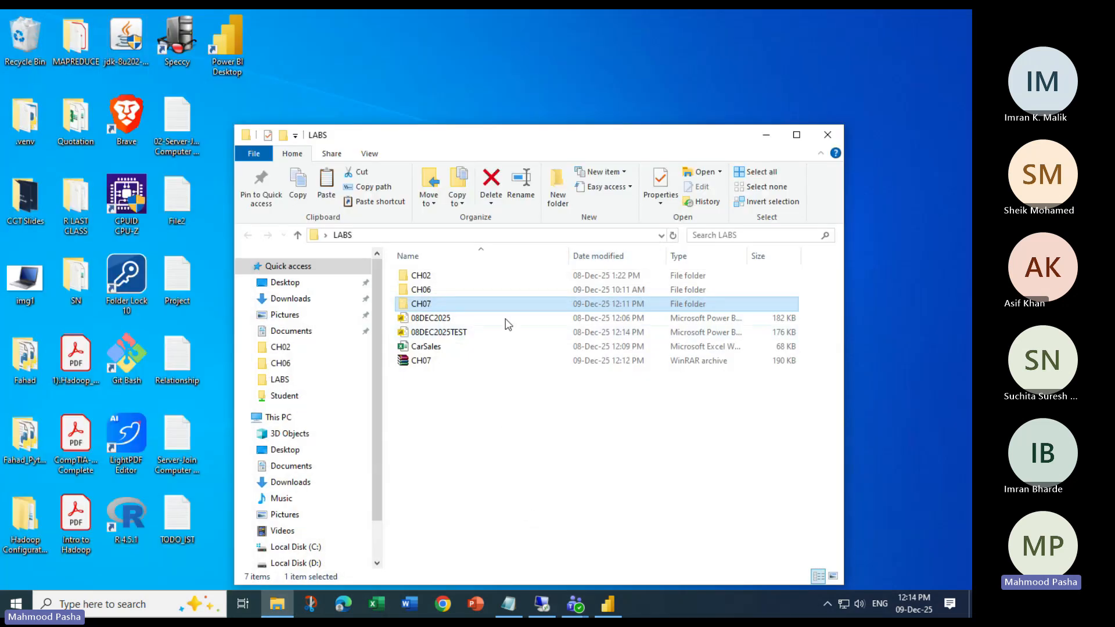
{"action": "right_click", "coordinate": [420, 362]}
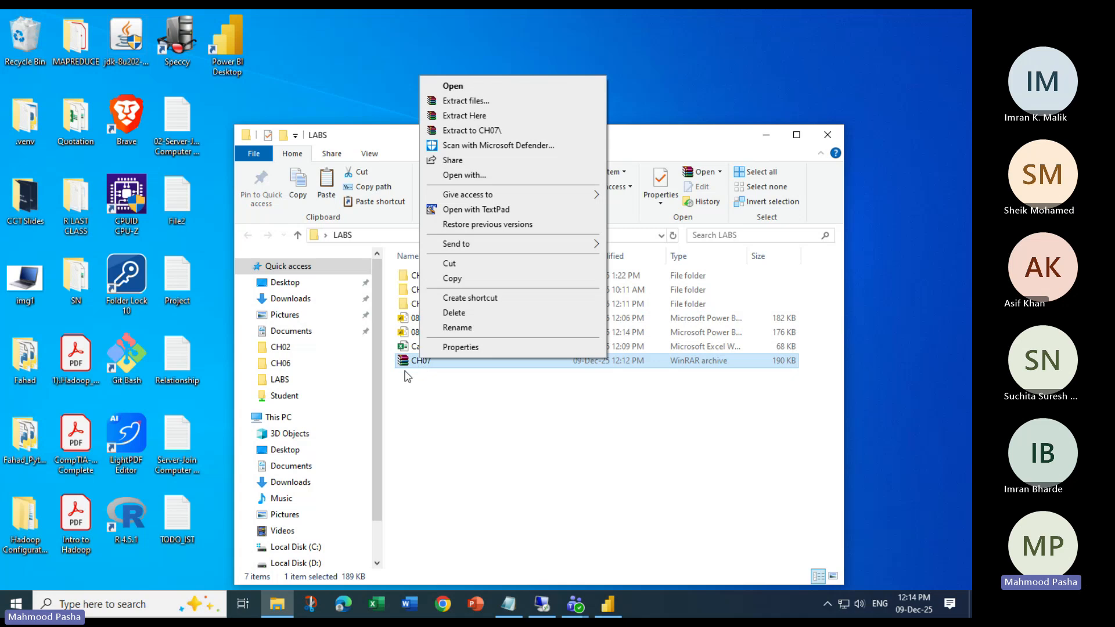
{"action": "left_click", "coordinate": [407, 373]}
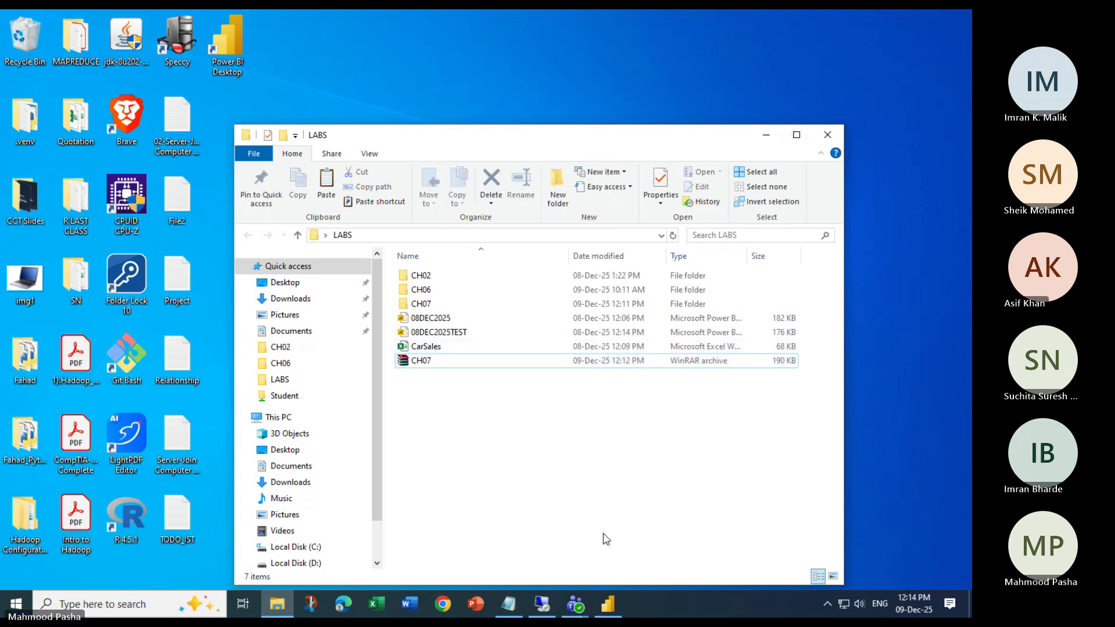
{"action": "left_click", "coordinate": [574, 604]}
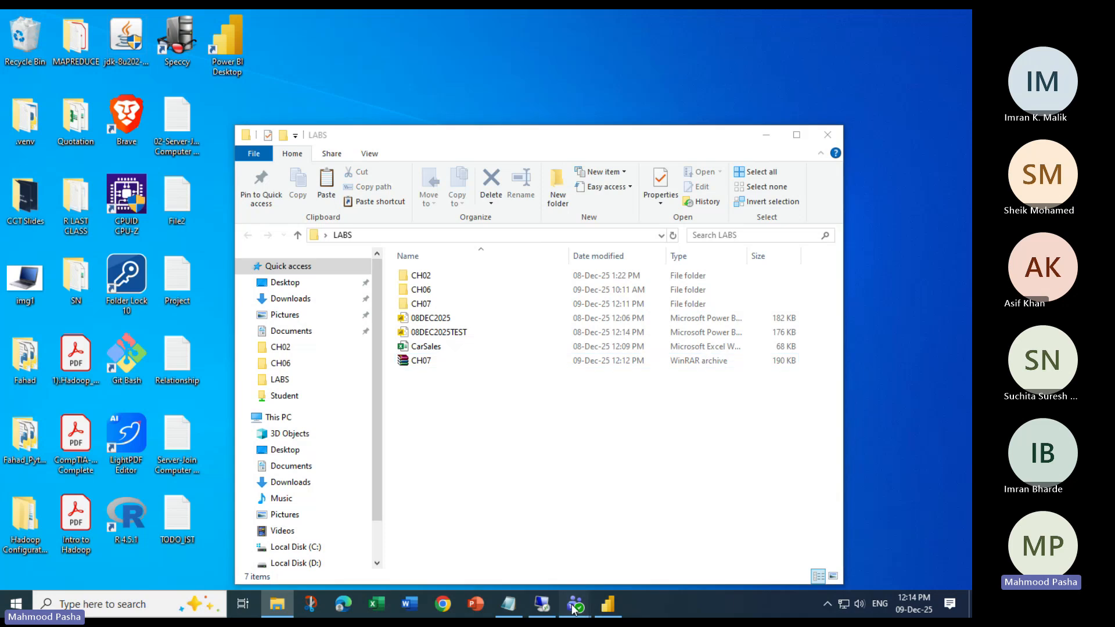
- Bring Power BI Desktop forward on its recent files list with CH06Example1.pbix and CH06Example2.pbix
{"action": "left_click", "coordinate": [606, 603]}
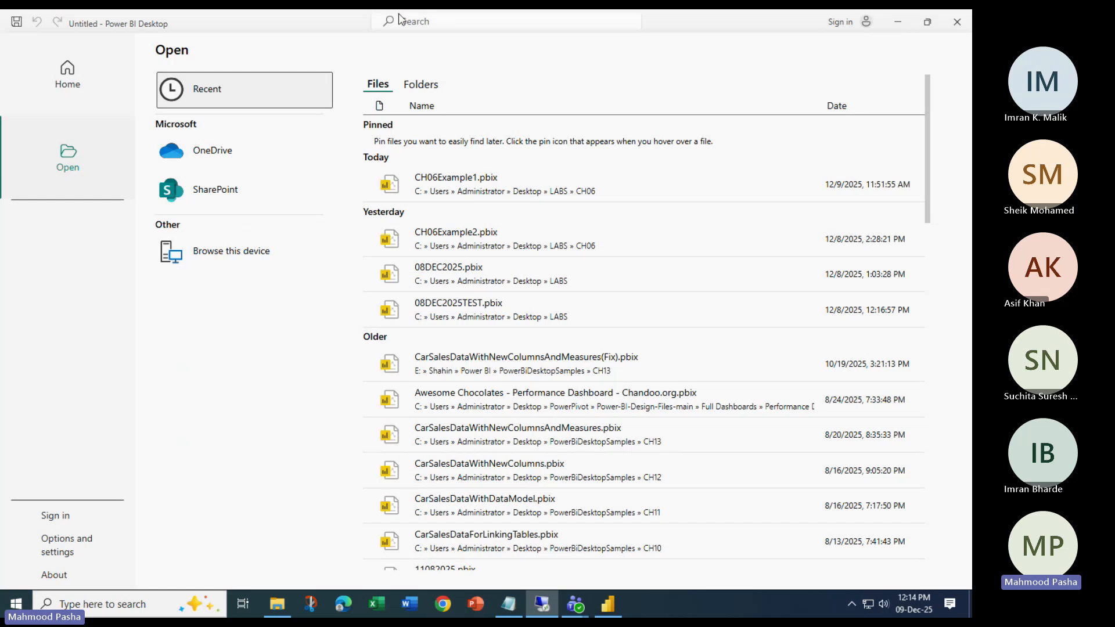
{"action": "left_click", "coordinate": [370, 28]}
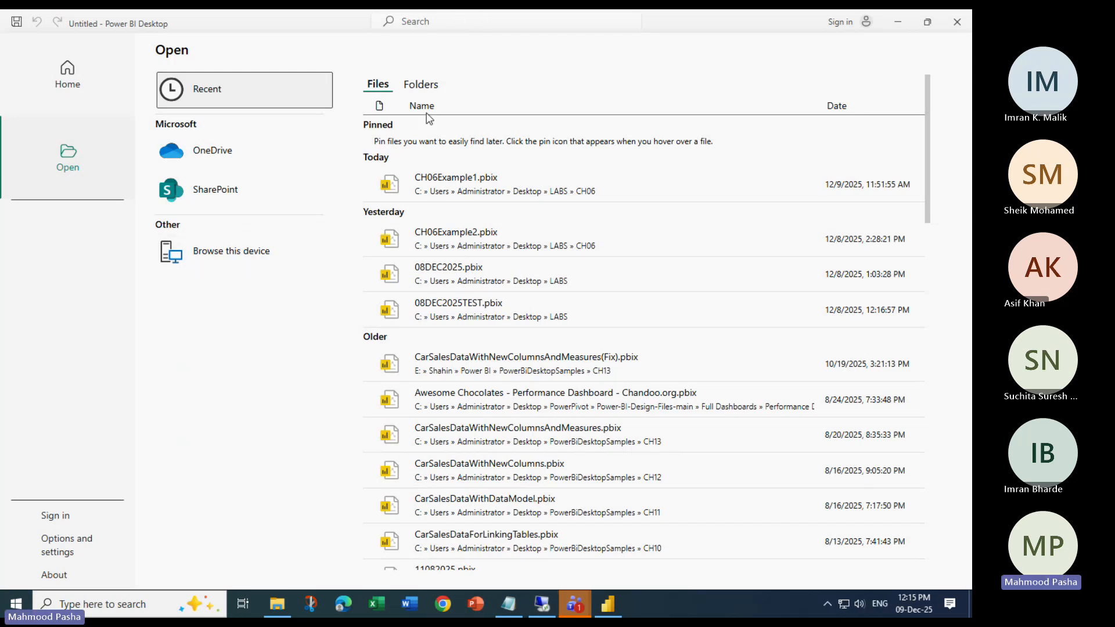
- Browse this device to LABS\CH07, then close that file dialog
{"action": "mouse_move", "coordinate": [587, 592]}
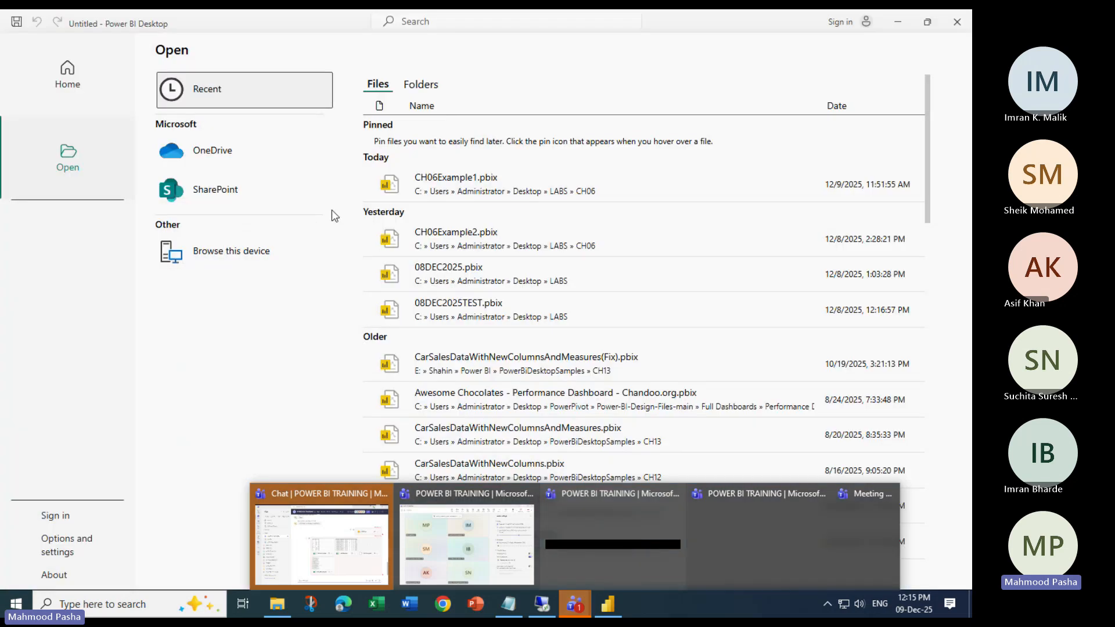
{"action": "left_click", "coordinate": [329, 190]}
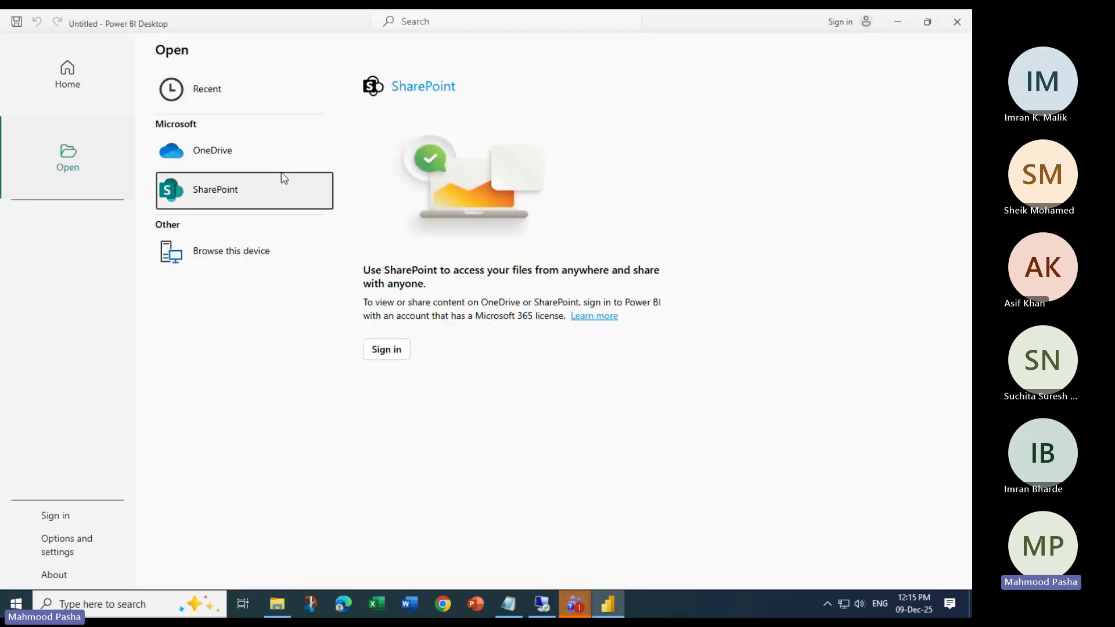
{"action": "left_click", "coordinate": [233, 251]}
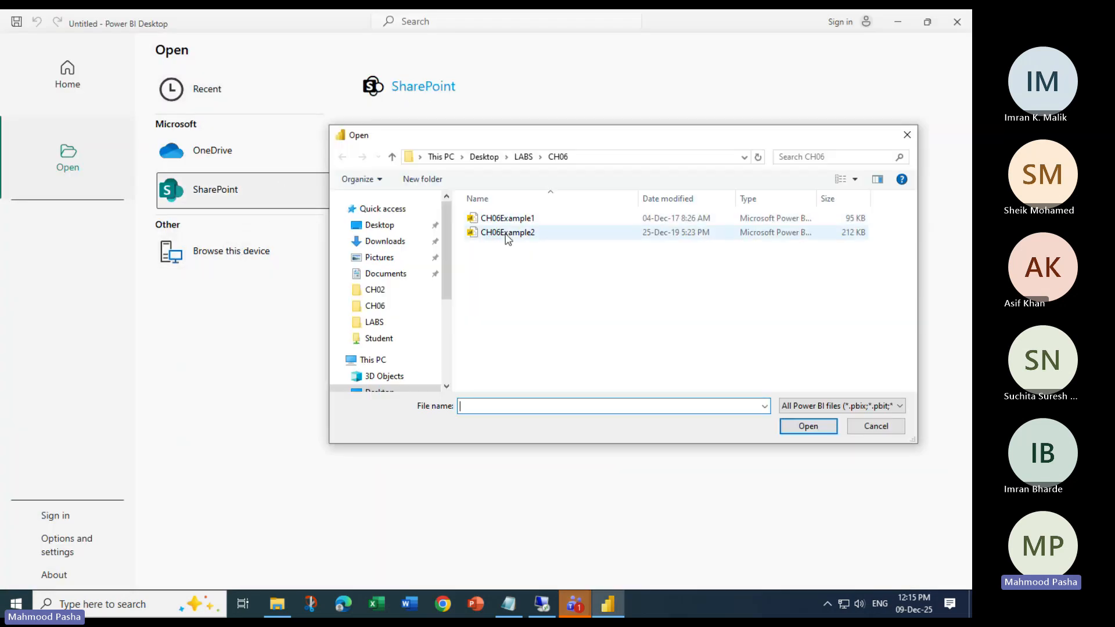
{"action": "left_click", "coordinate": [523, 157]}
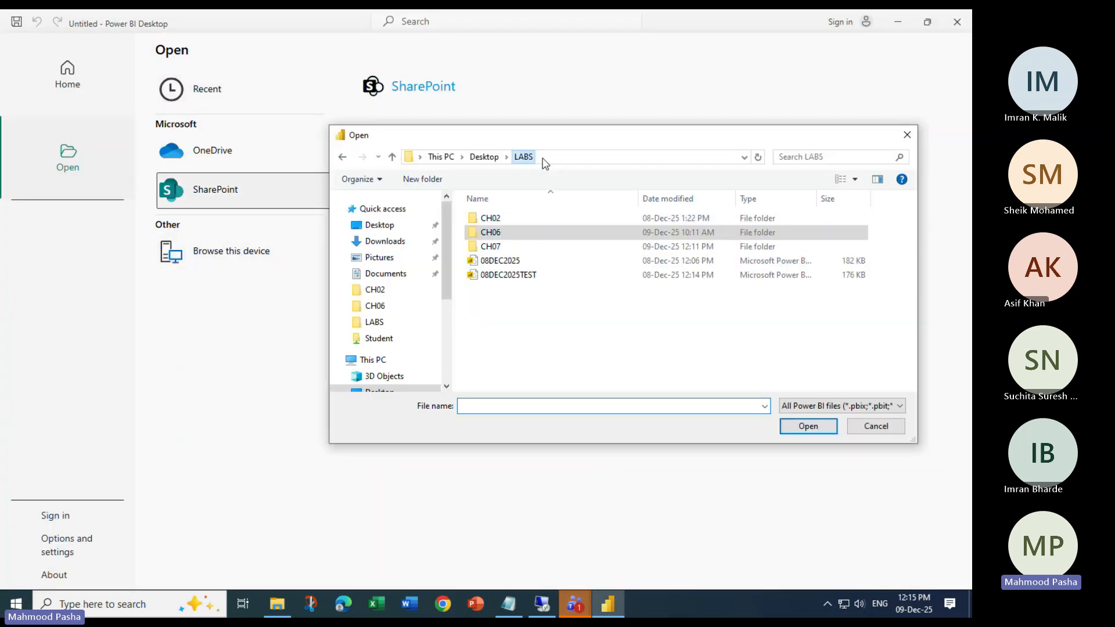
{"action": "double_click", "coordinate": [496, 247]}
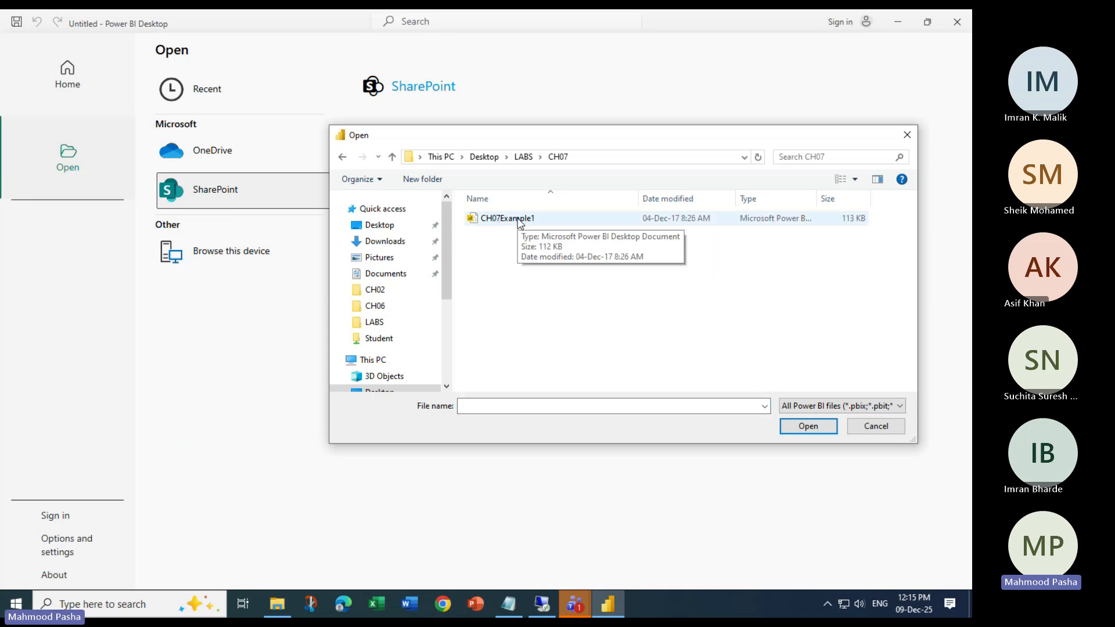
{"action": "left_click", "coordinate": [904, 135]}
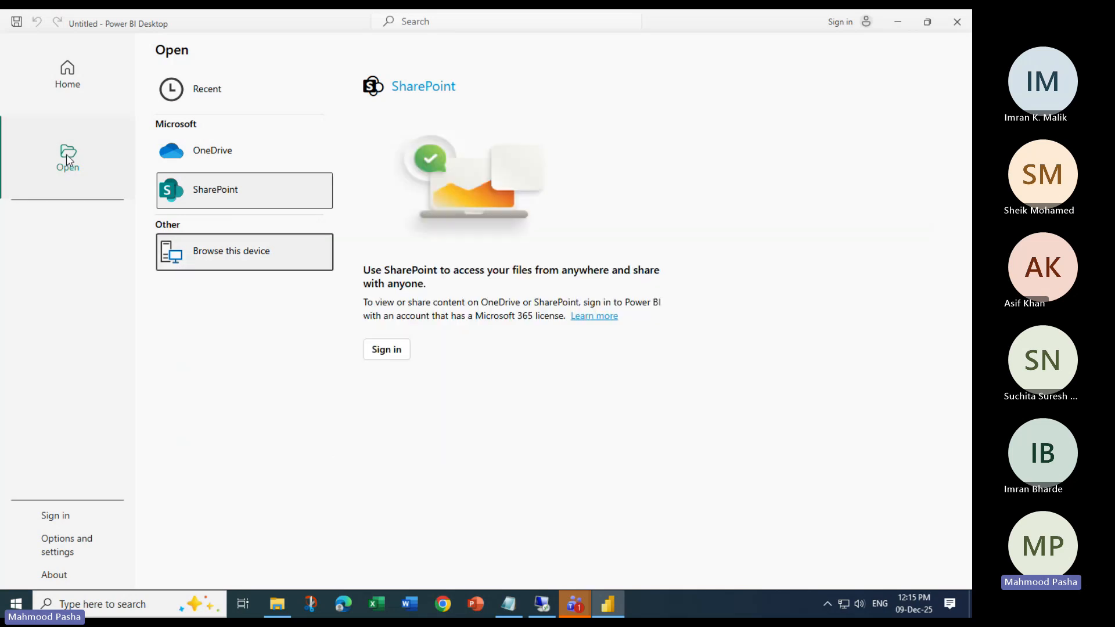
- Browse again to LABS\CH07 and open the CH07Example1 report
{"action": "left_click", "coordinate": [214, 258]}
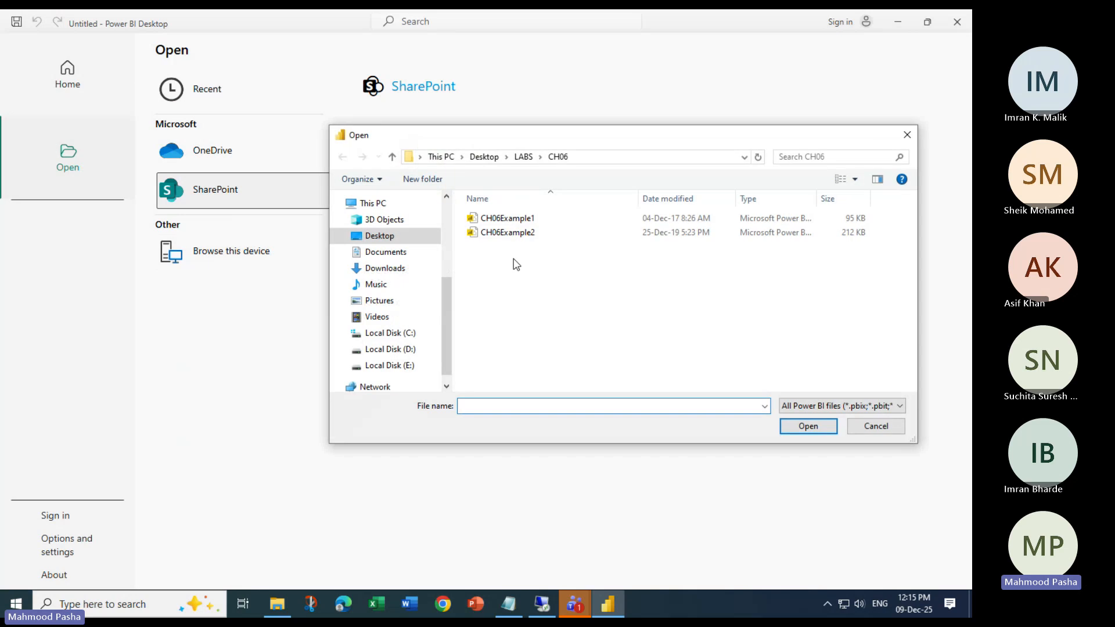
{"action": "left_click", "coordinate": [523, 157]}
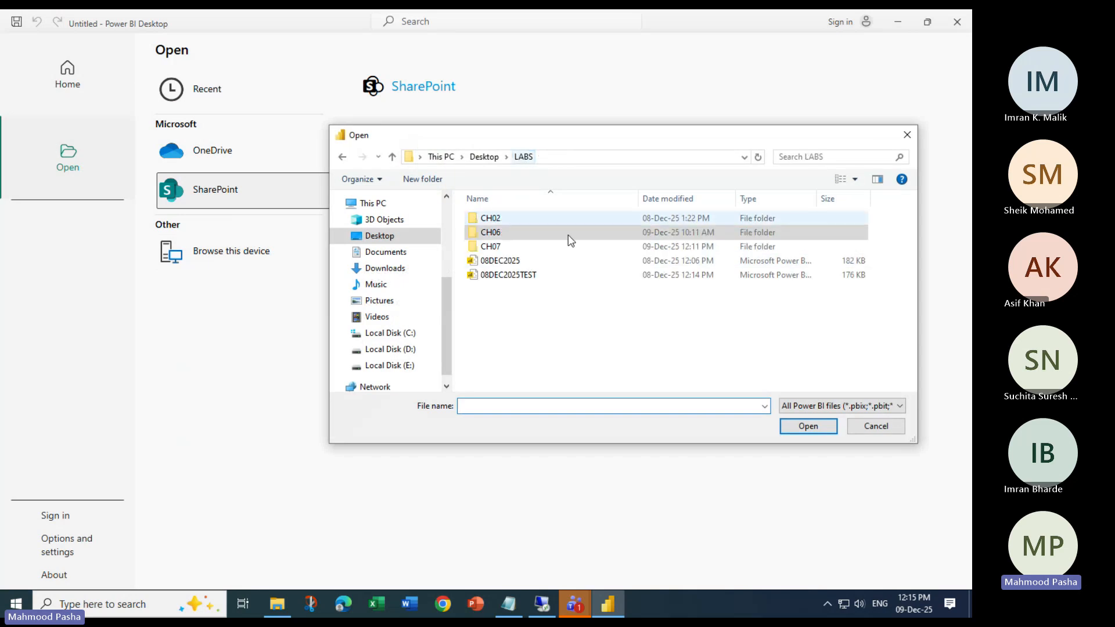
{"action": "double_click", "coordinate": [500, 247]}
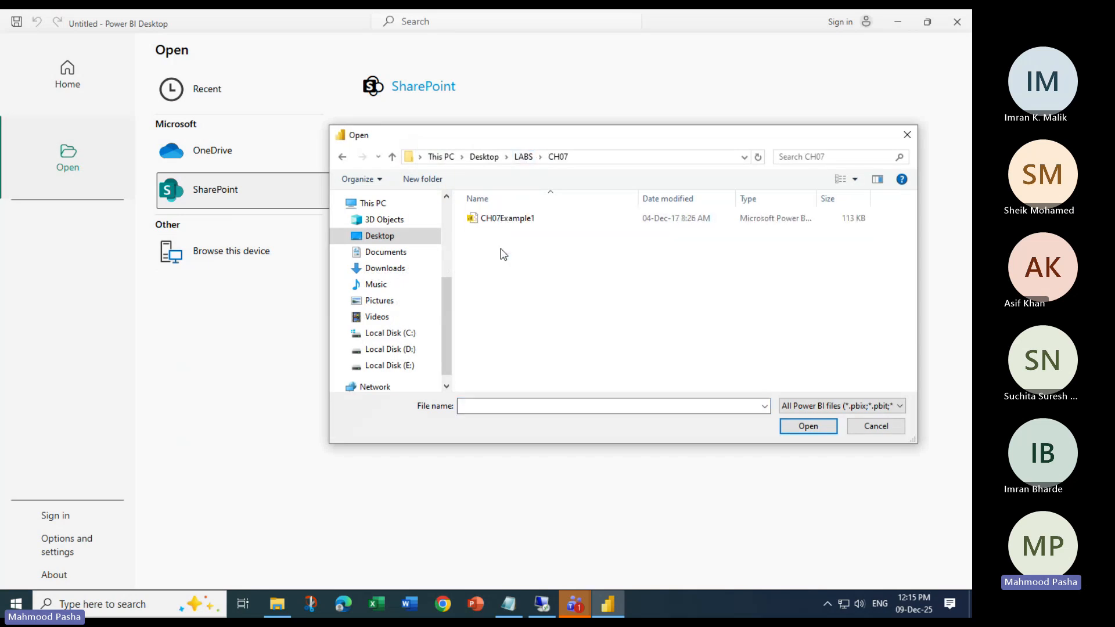
{"action": "left_click", "coordinate": [506, 219]}
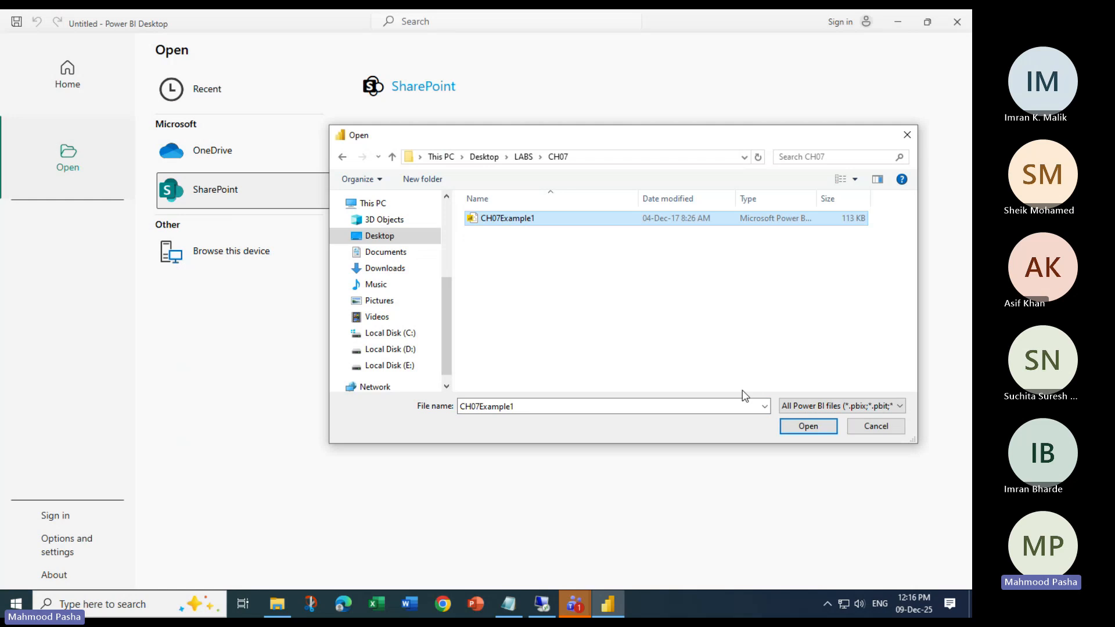
{"action": "left_click", "coordinate": [807, 427]}
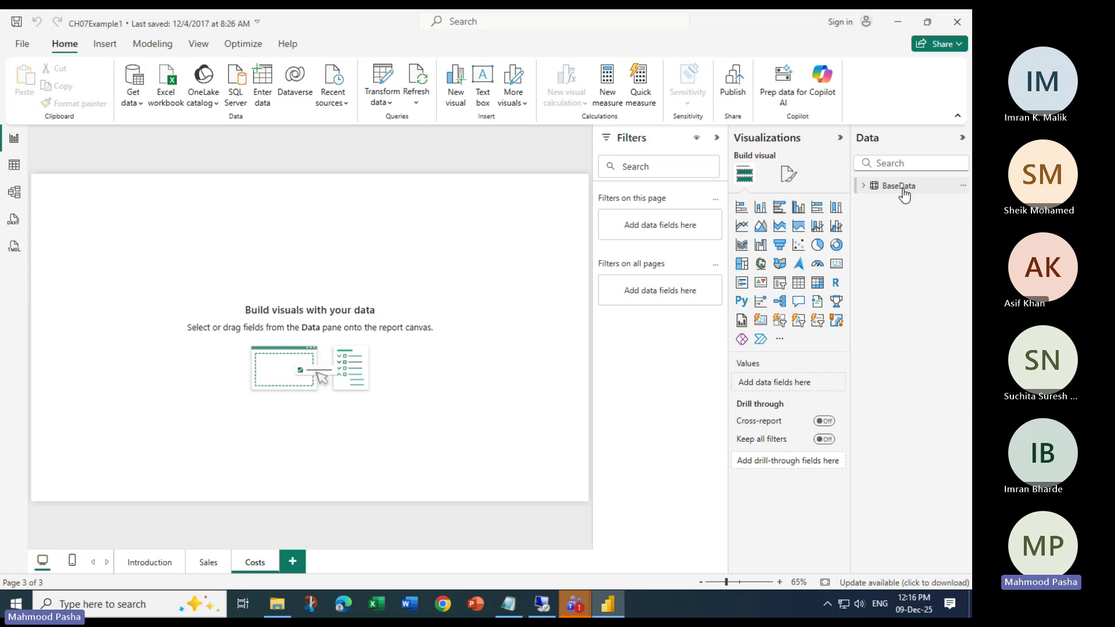
- Expand BaseData to show fields like Make, Model and SalePrice, then bring Notepad forward
{"action": "left_click", "coordinate": [904, 190]}
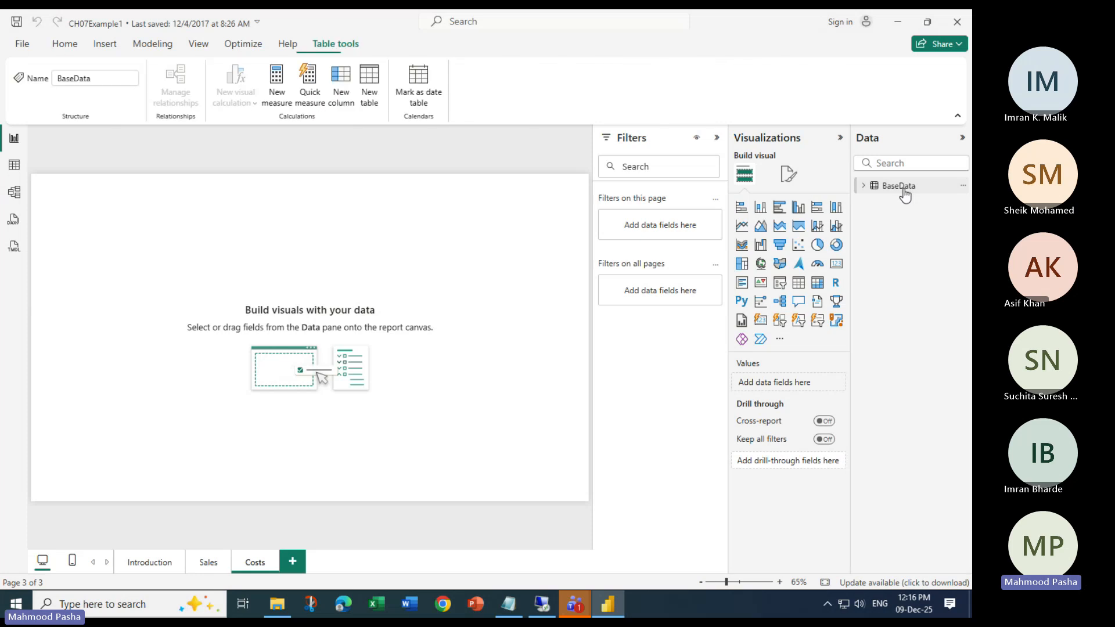
{"action": "left_click", "coordinate": [900, 186]}
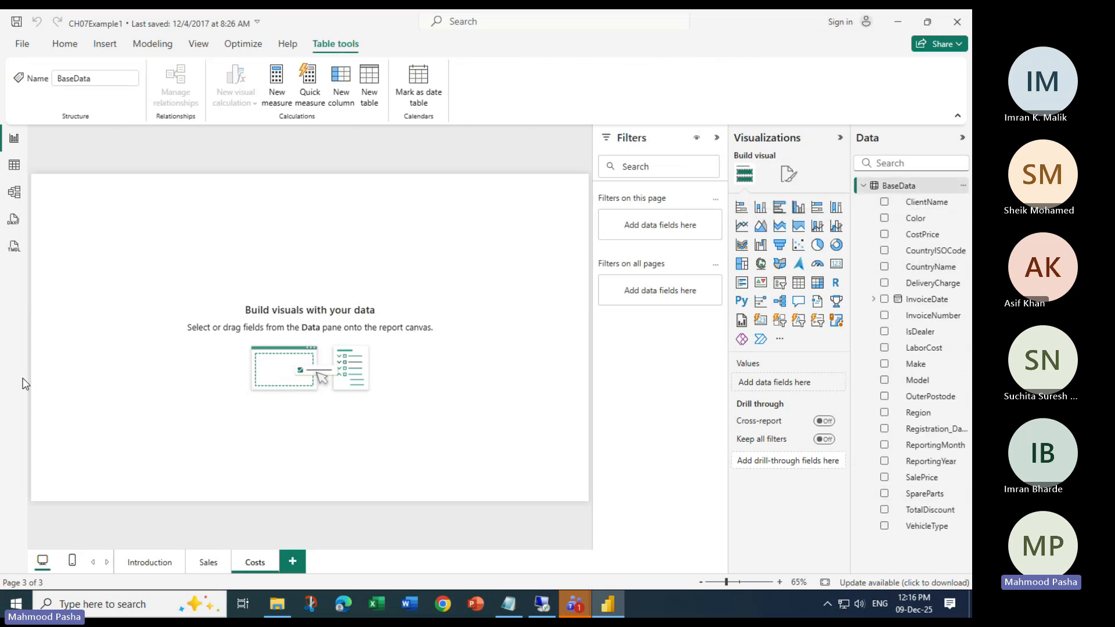
{"action": "left_click", "coordinate": [65, 44]}
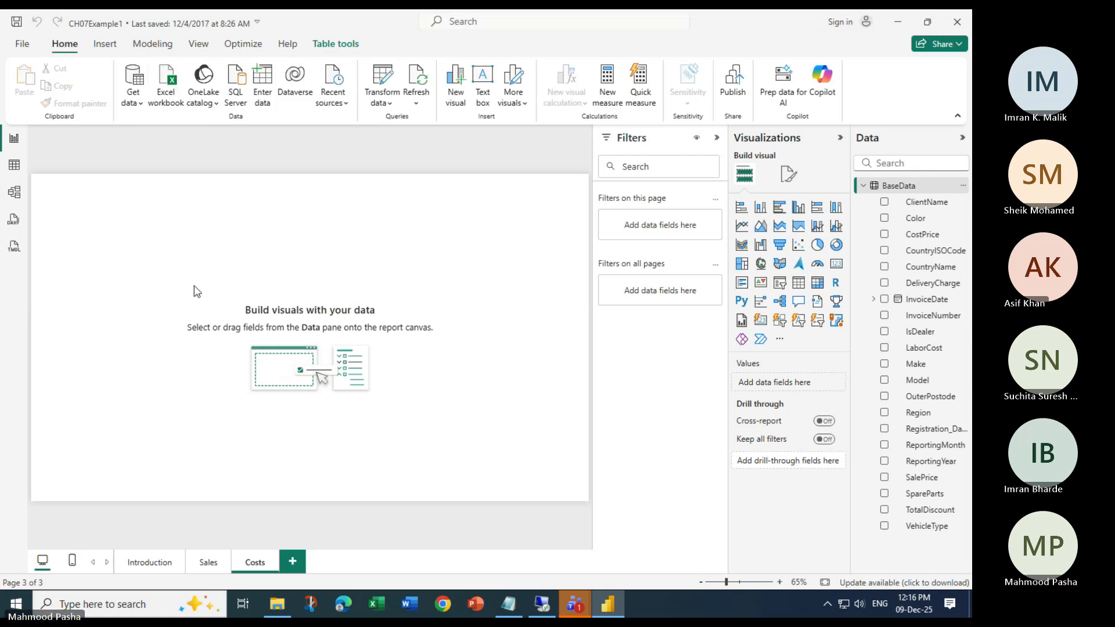
{"action": "left_click", "coordinate": [511, 607]}
- Add blank lines below 'select max(sal) ,dept from emp group by dept' and maximize Notepad
{"action": "left_click", "coordinate": [432, 390]}
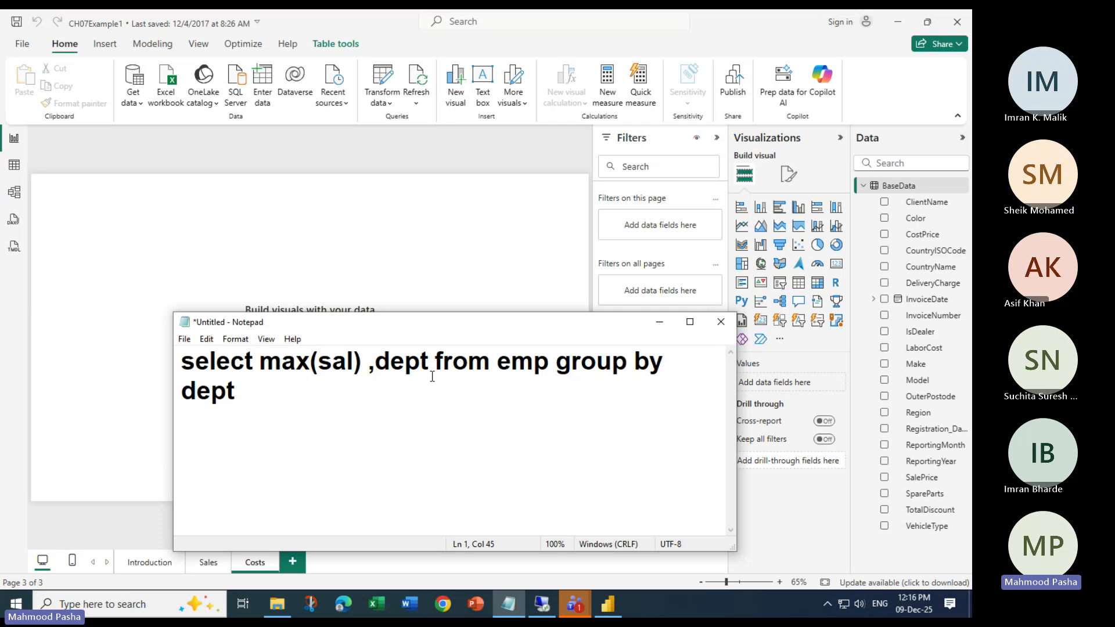
{"action": "key", "text": "Return"}
{"action": "key", "text": "Return"}
{"action": "key", "text": "Return"}
{"action": "key", "text": "Return"}
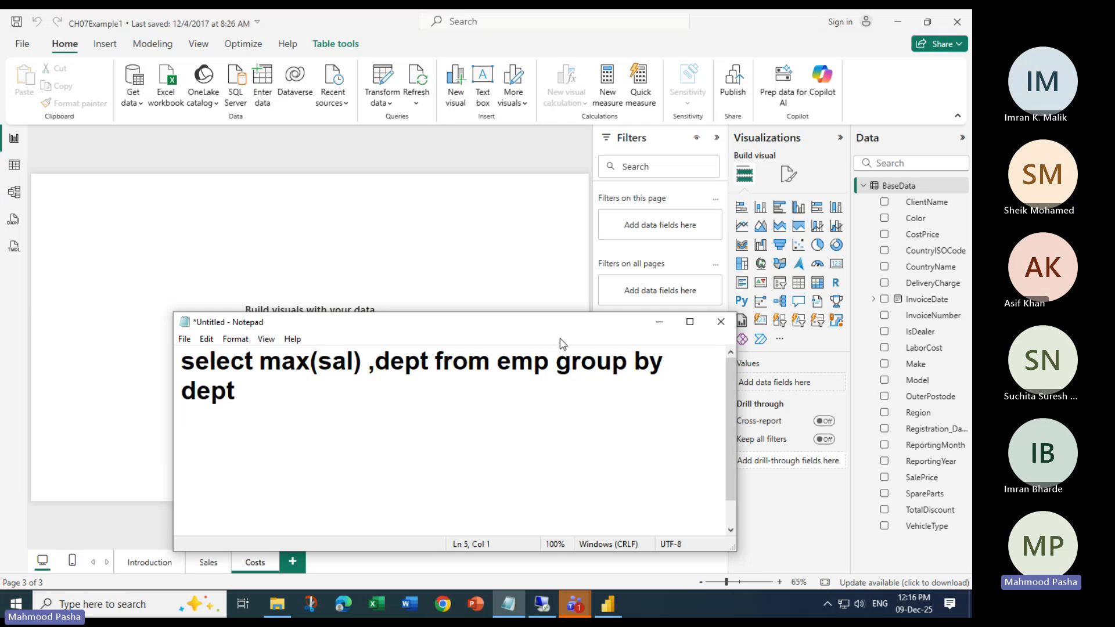
{"action": "left_click", "coordinate": [690, 322]}
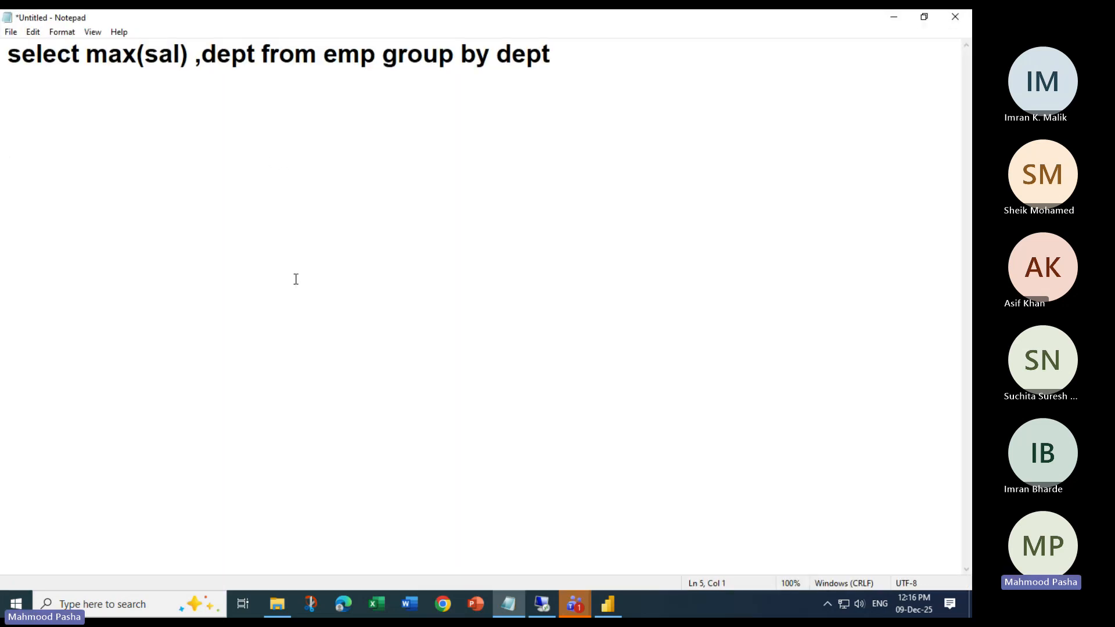
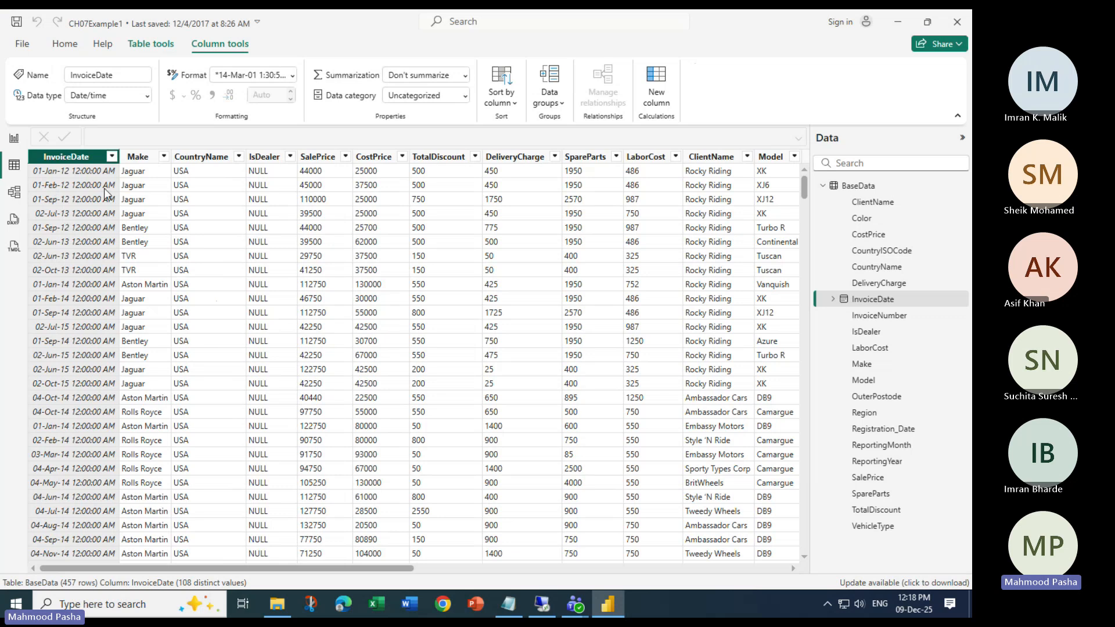
- Check the data types of Make, SalePrice, TotalDiscount, DeliveryCharge, ClientName and Model, noting numeric fields stored as Text
{"action": "left_click", "coordinate": [139, 156]}
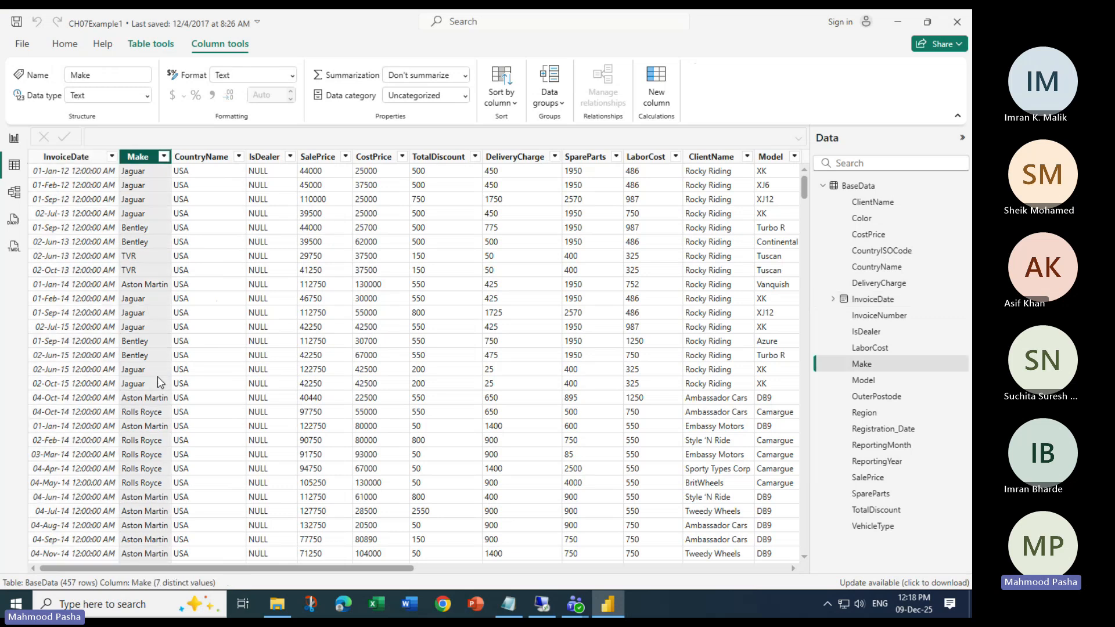
{"action": "left_click", "coordinate": [315, 345]}
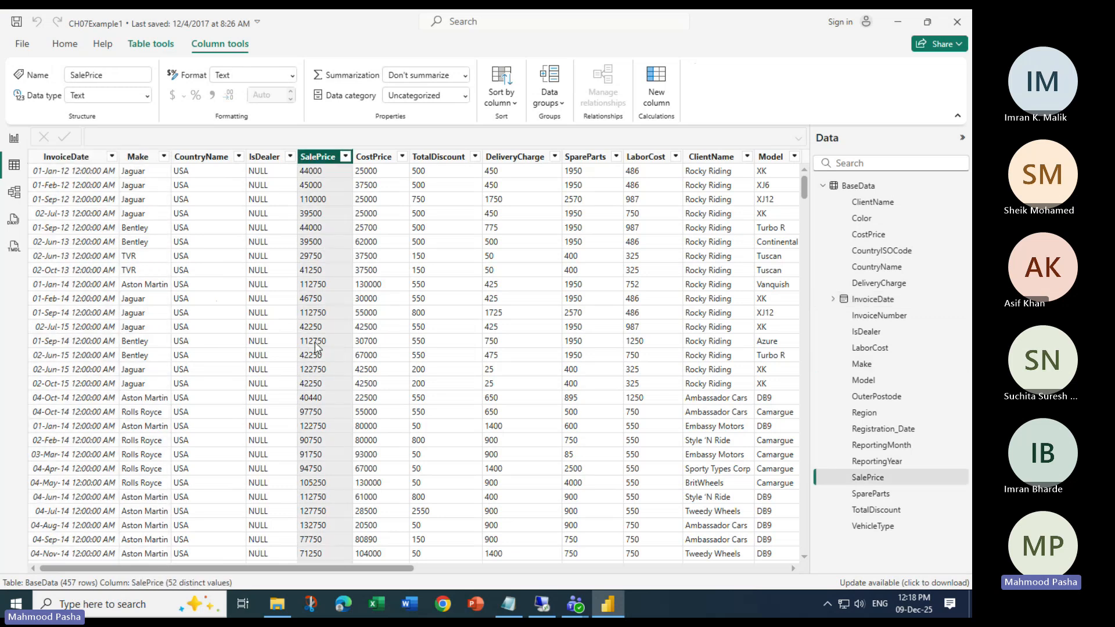
{"action": "left_click", "coordinate": [420, 173]}
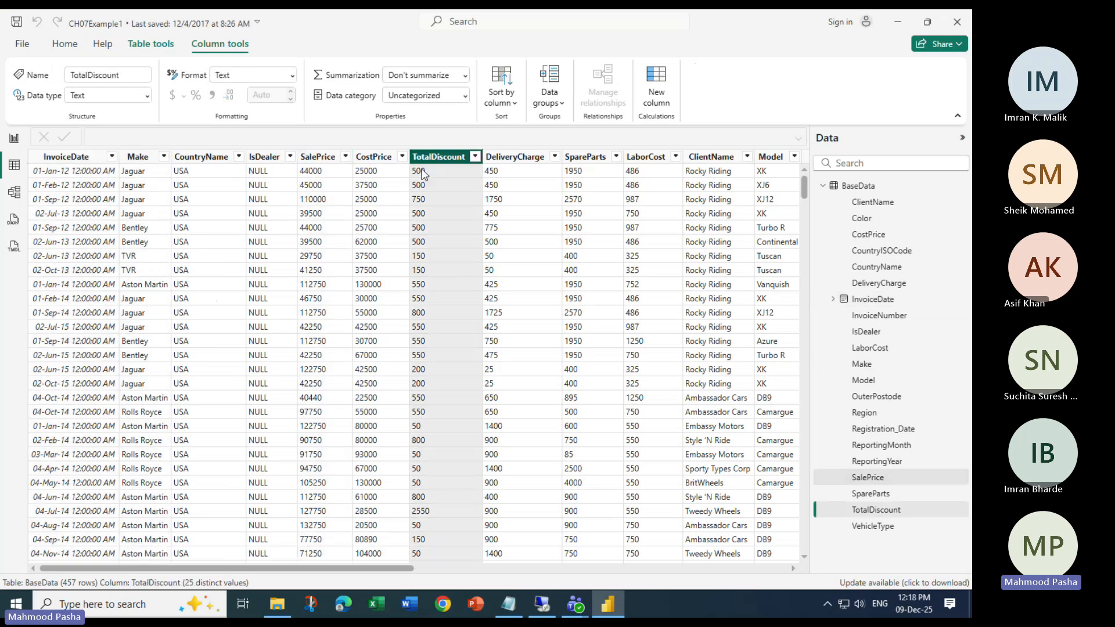
{"action": "left_click", "coordinate": [498, 161]}
{"action": "left_click", "coordinate": [720, 161]}
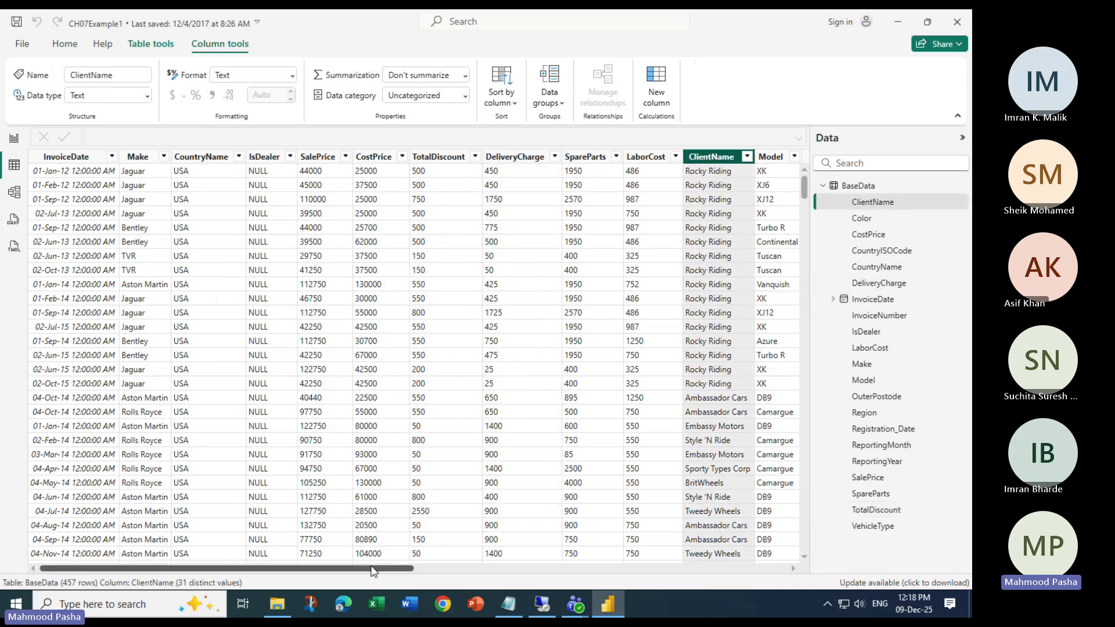
{"action": "left_click_drag", "start_coordinate": [373, 568], "coordinate": [595, 576]}
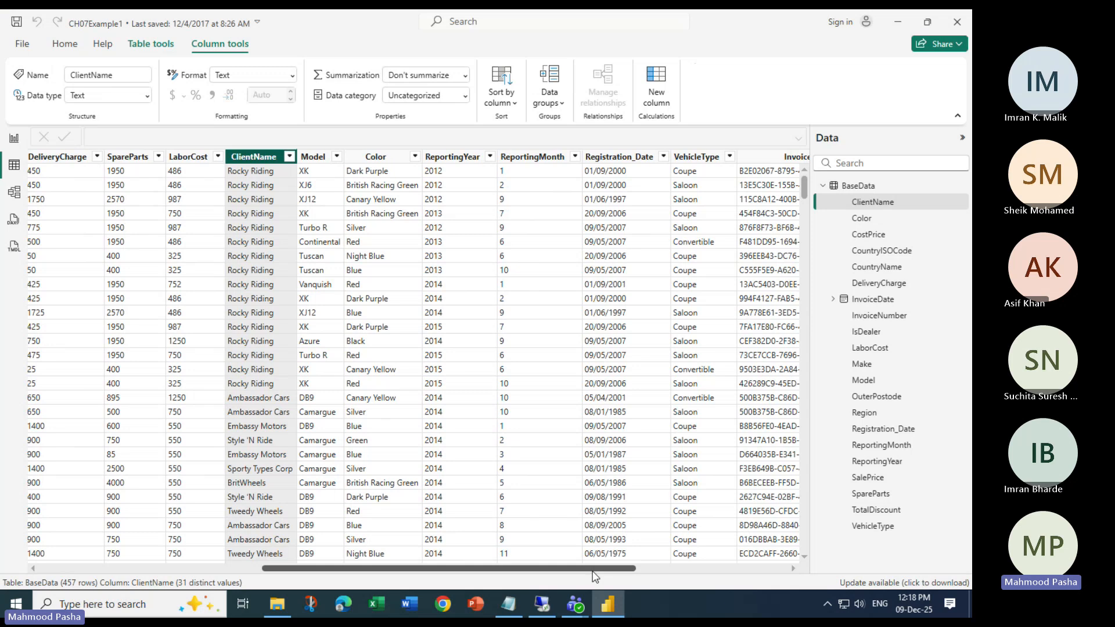
{"action": "left_click", "coordinate": [323, 158]}
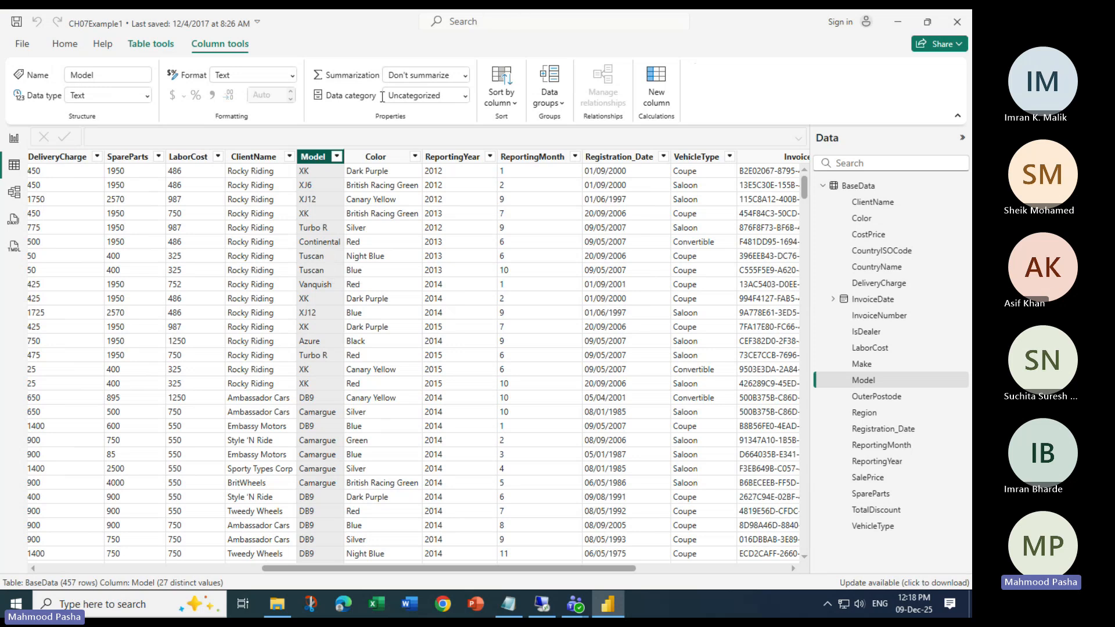
{"action": "left_click_drag", "start_coordinate": [476, 574], "coordinate": [189, 540]}
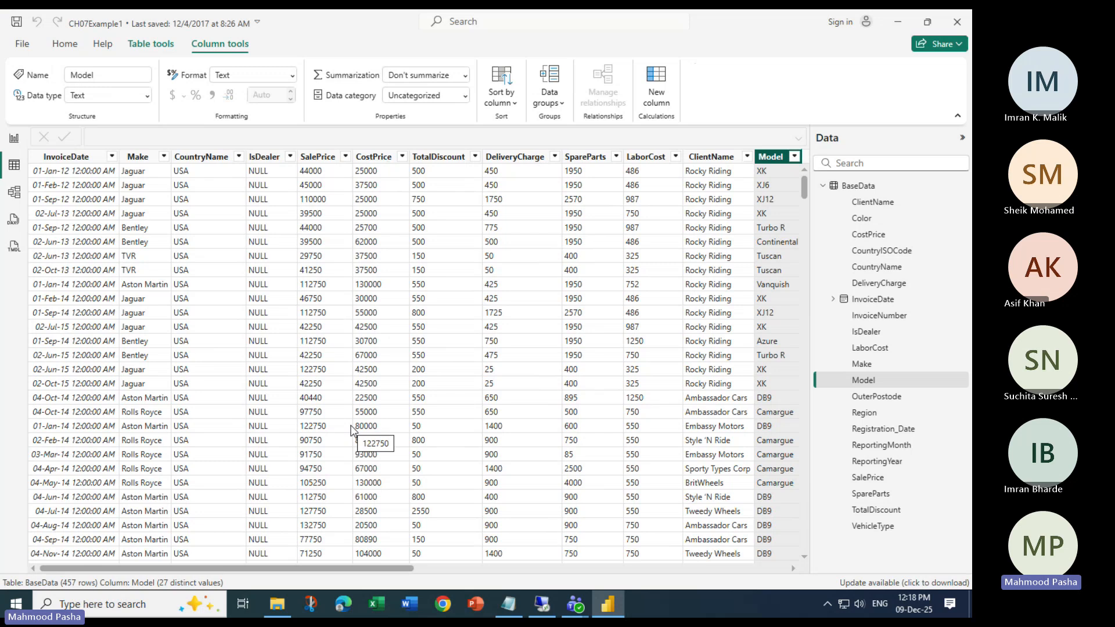
{"action": "left_click", "coordinate": [68, 47]}
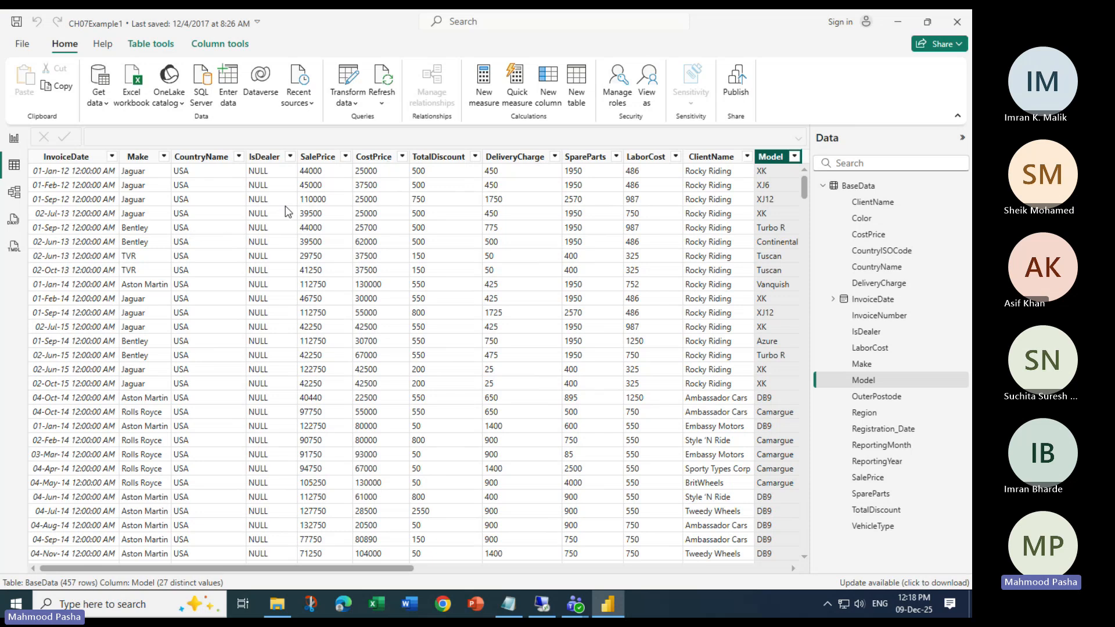
- Open BaseData in the Power Query Editor with Transform data
{"action": "left_click", "coordinate": [348, 82]}
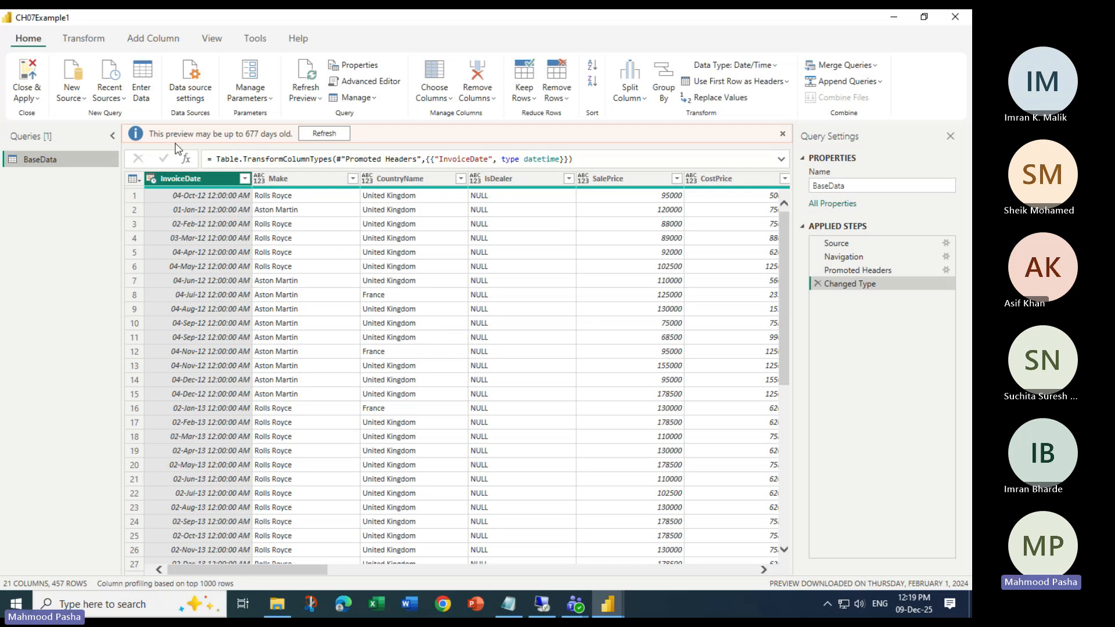
- Refresh the outdated BaseData preview and check the Make column's type
{"action": "left_click", "coordinate": [325, 134]}
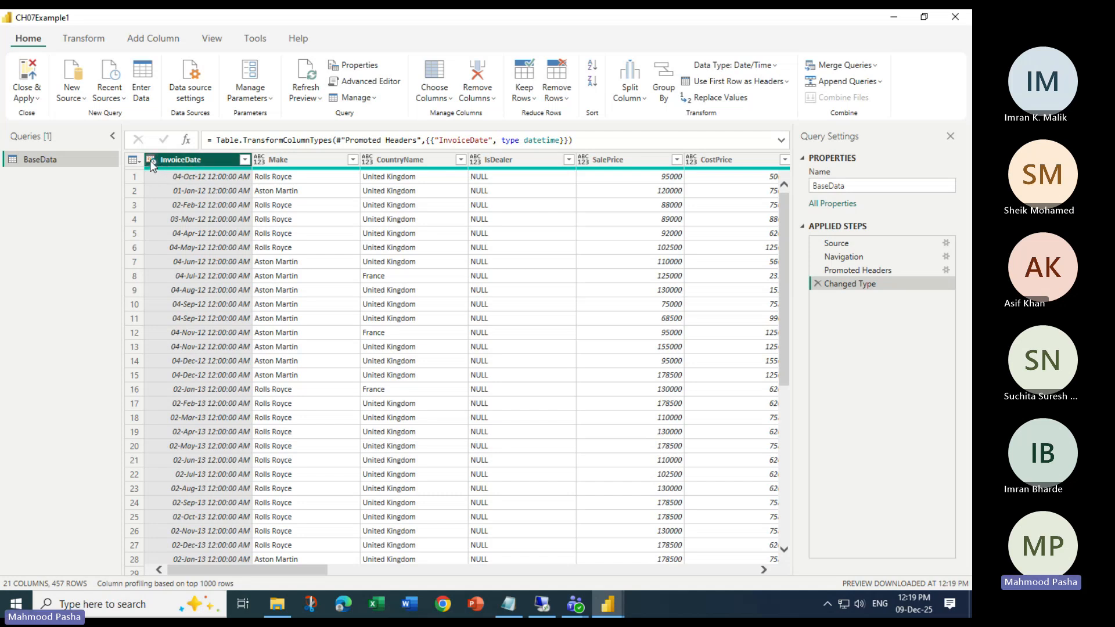
{"action": "left_click", "coordinate": [289, 160]}
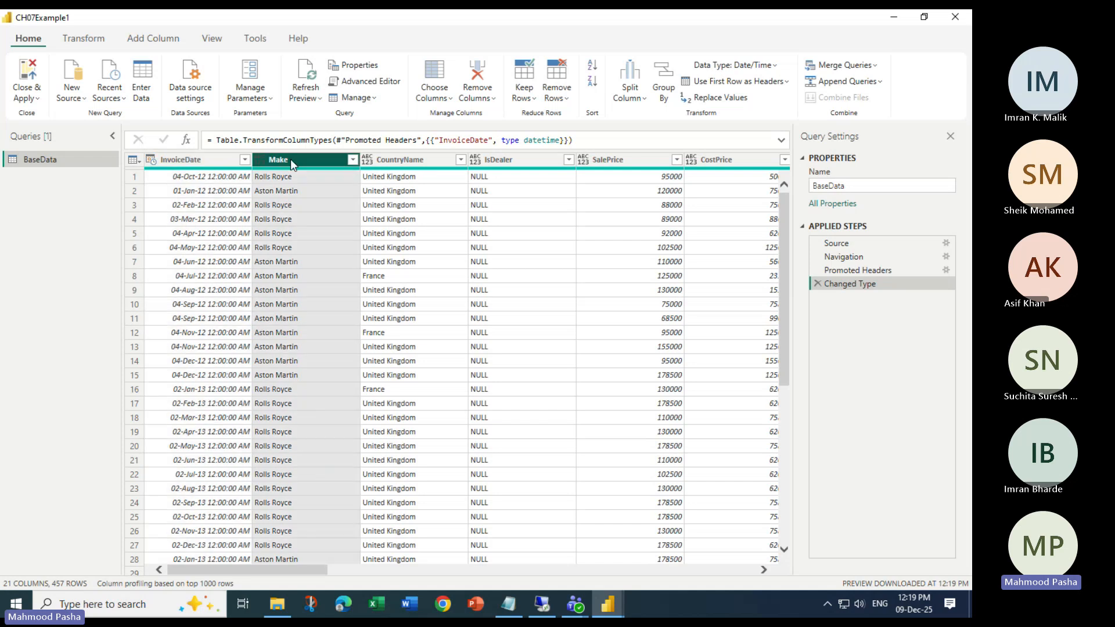
{"action": "left_click", "coordinate": [424, 247]}
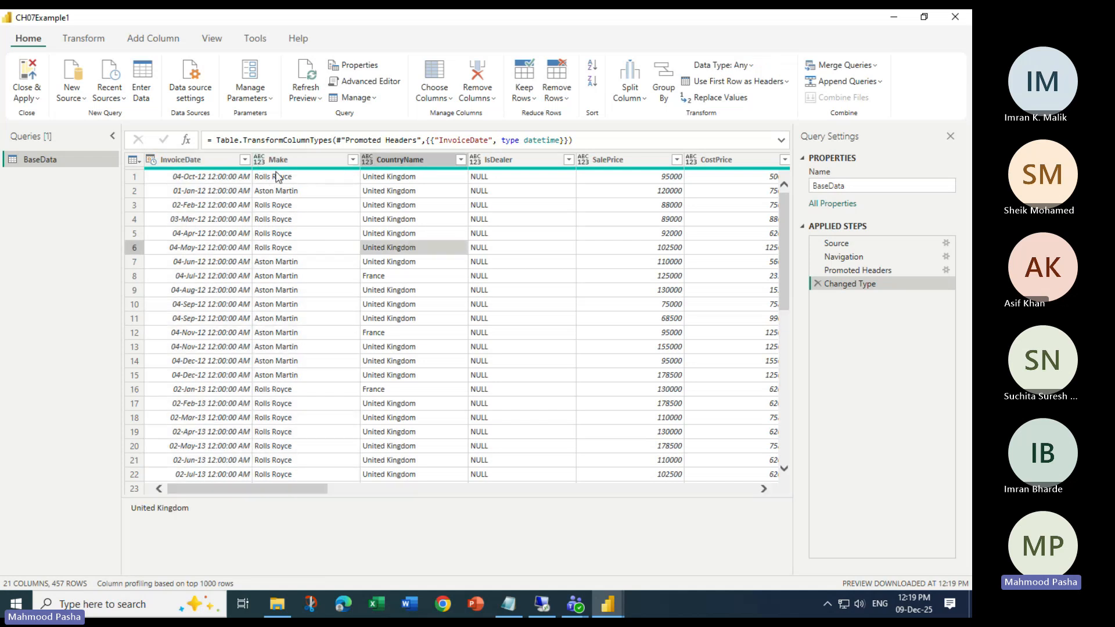
{"action": "left_click", "coordinate": [323, 159]}
{"action": "scroll", "coordinate": [323, 247], "scroll_direction": "down", "scroll_amount": 20}
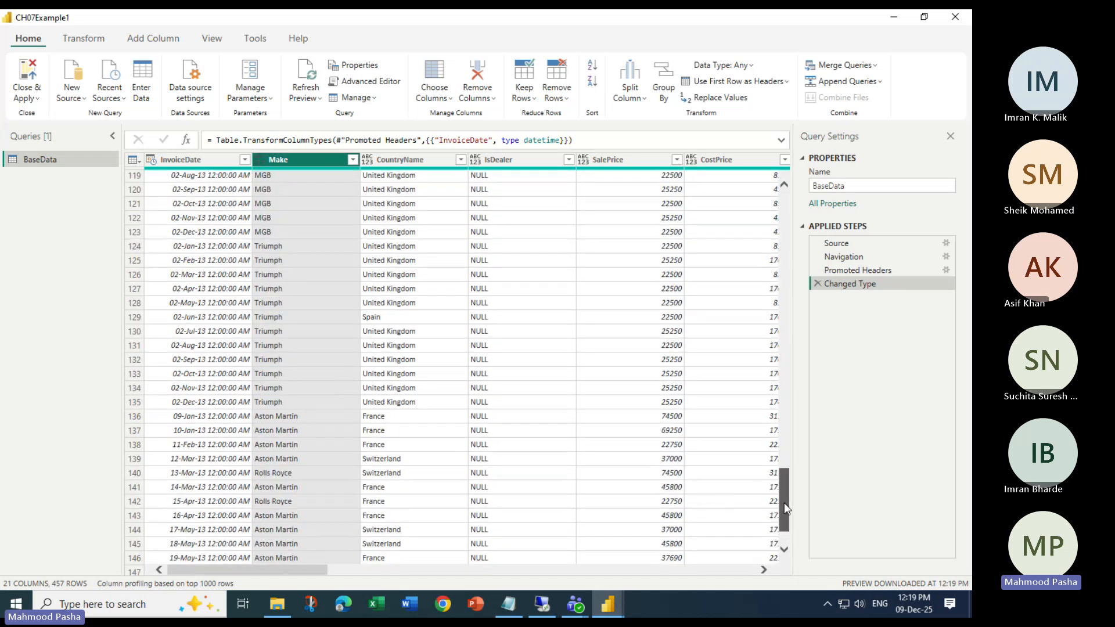
{"action": "scroll", "coordinate": [782, 524], "scroll_direction": "down", "scroll_amount": 20}
{"action": "left_click_drag", "start_coordinate": [788, 469], "coordinate": [808, 174]}
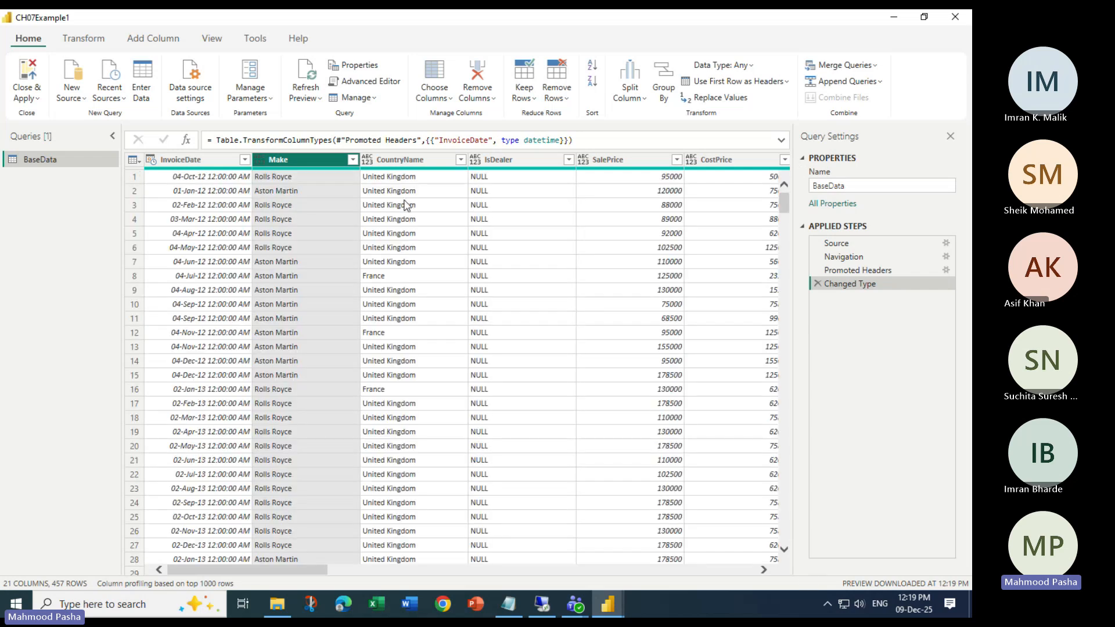
- Confirm that CountryName, IsDealer and Make have no specific data type
{"action": "left_click", "coordinate": [389, 182]}
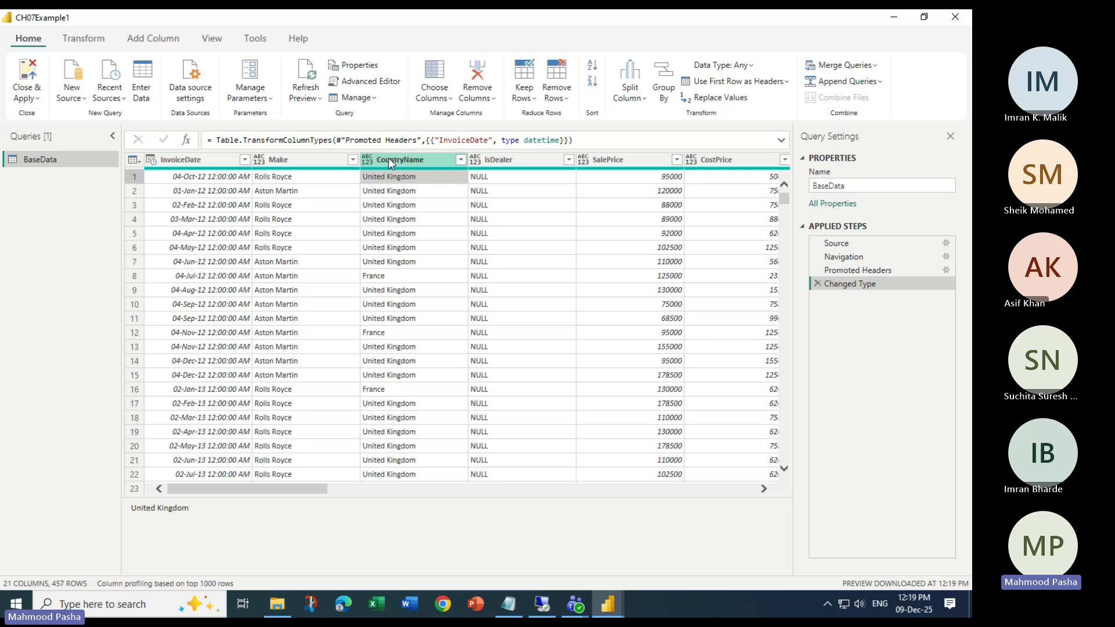
{"action": "left_click", "coordinate": [407, 160]}
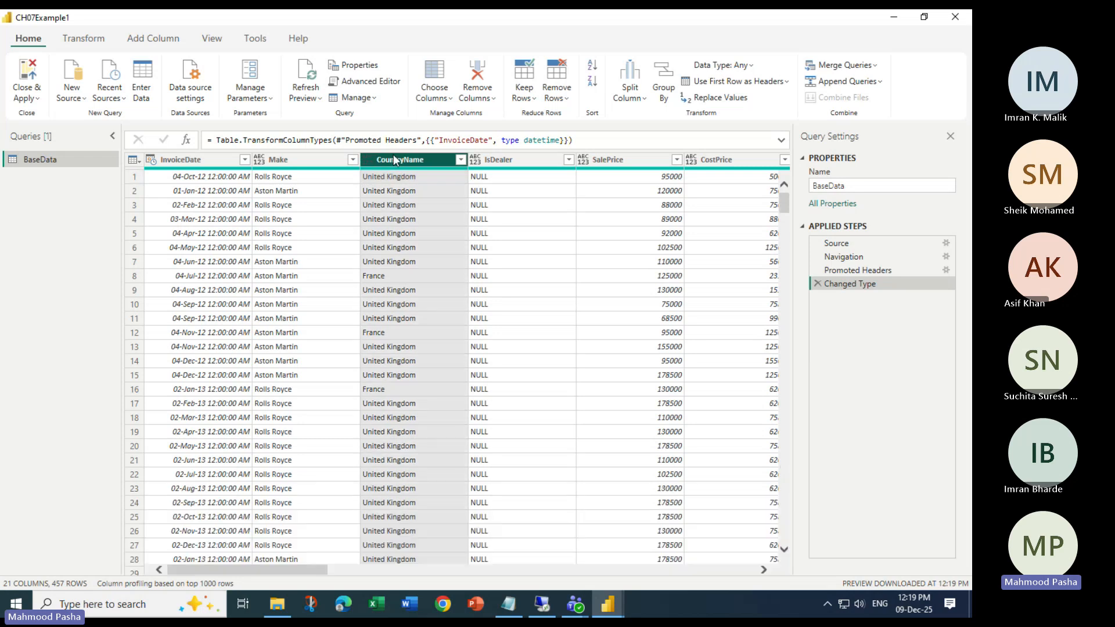
{"action": "left_click", "coordinate": [501, 164]}
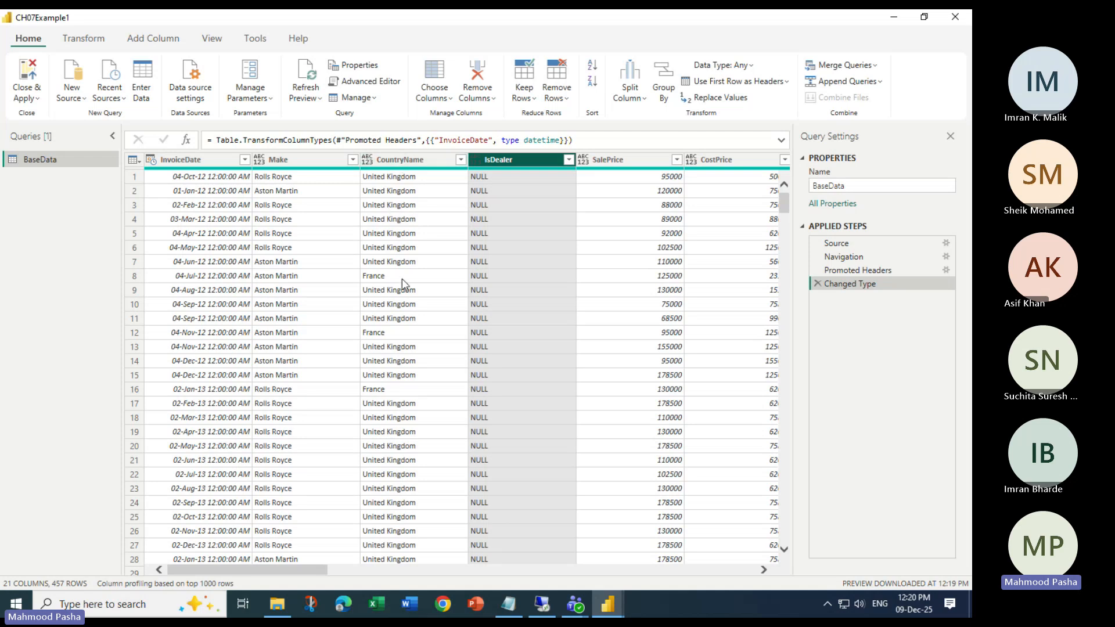
{"action": "left_click", "coordinate": [393, 163]}
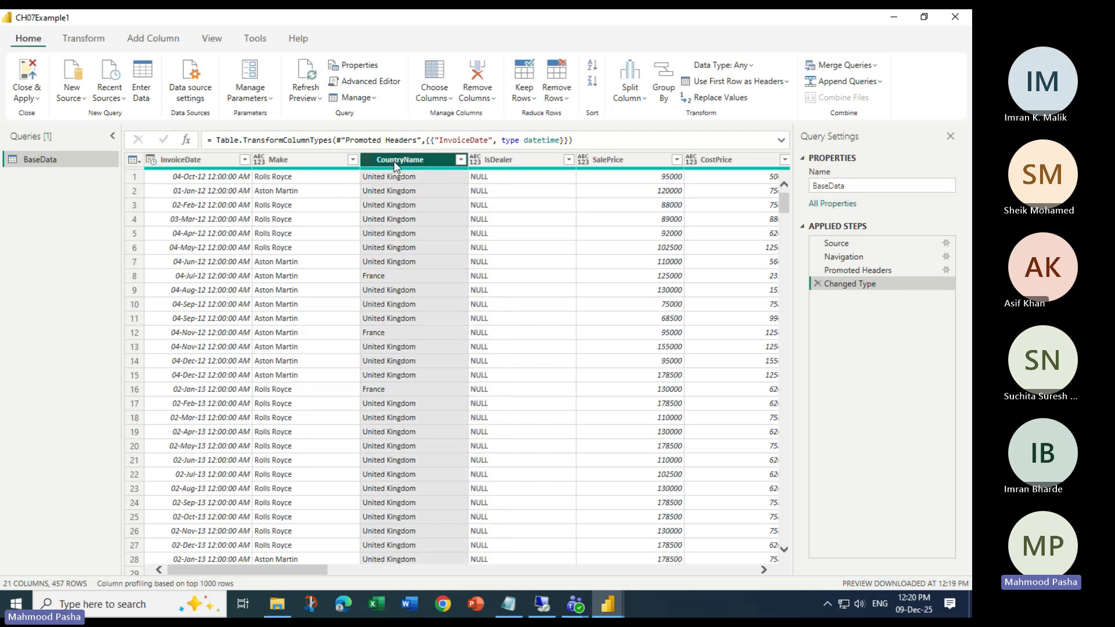
{"action": "left_click", "coordinate": [500, 161]}
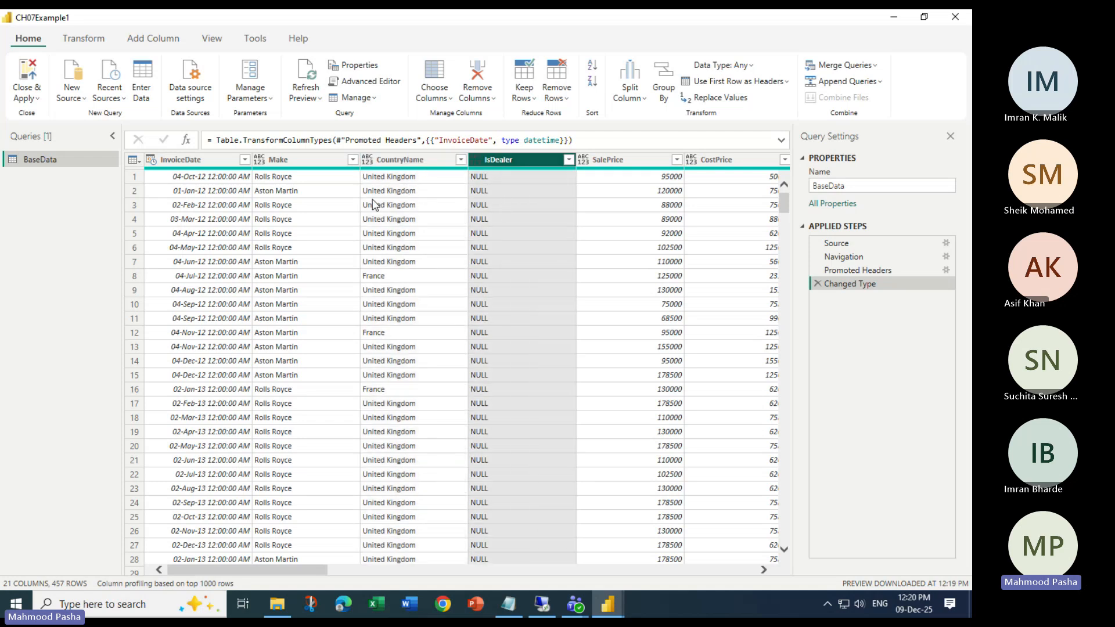
{"action": "left_click", "coordinate": [300, 160]}
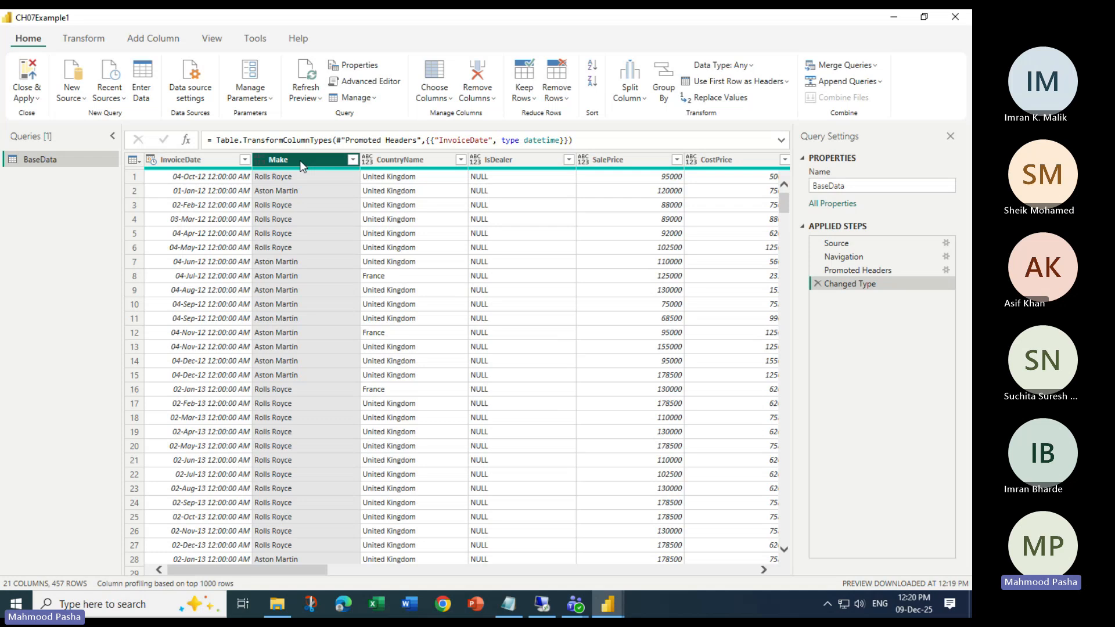
{"action": "left_click", "coordinate": [407, 169]}
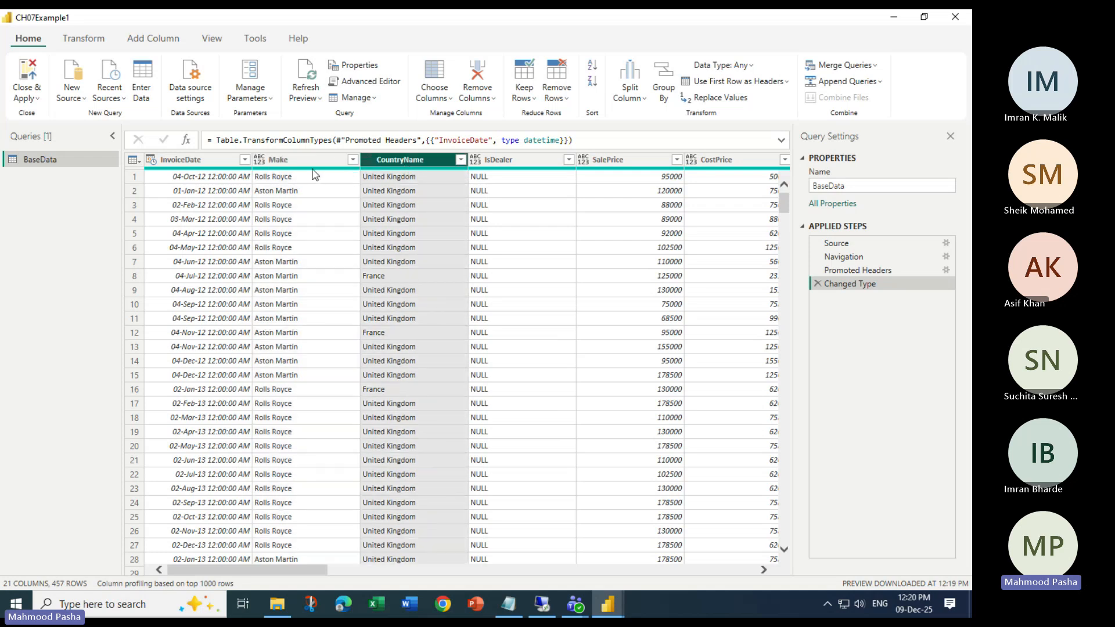
{"action": "left_click", "coordinate": [298, 159]}
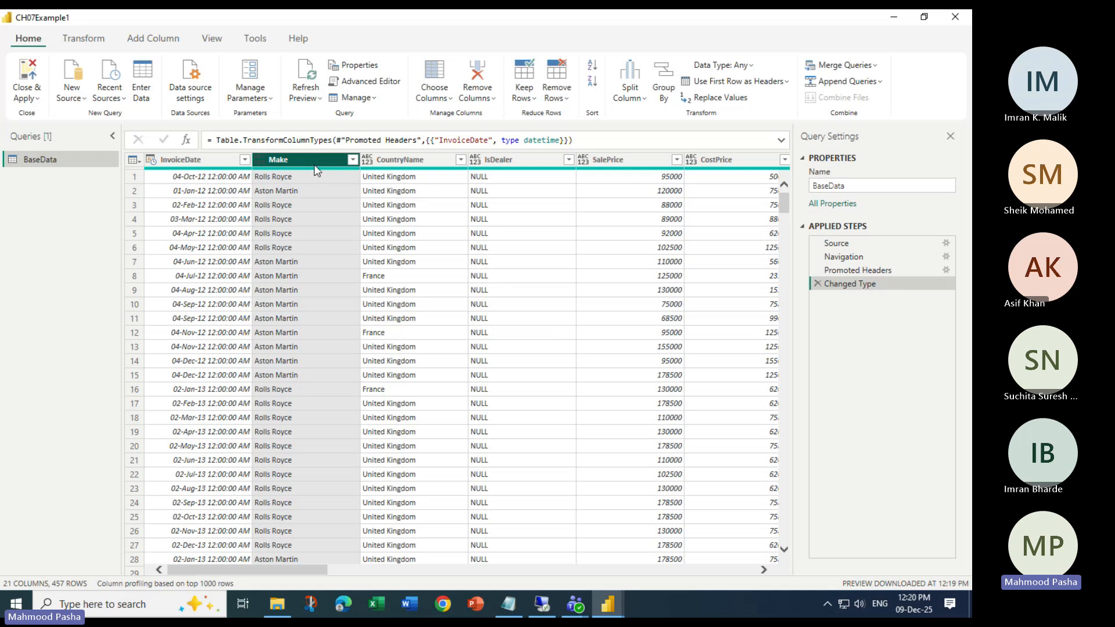
{"action": "left_click", "coordinate": [366, 25]}
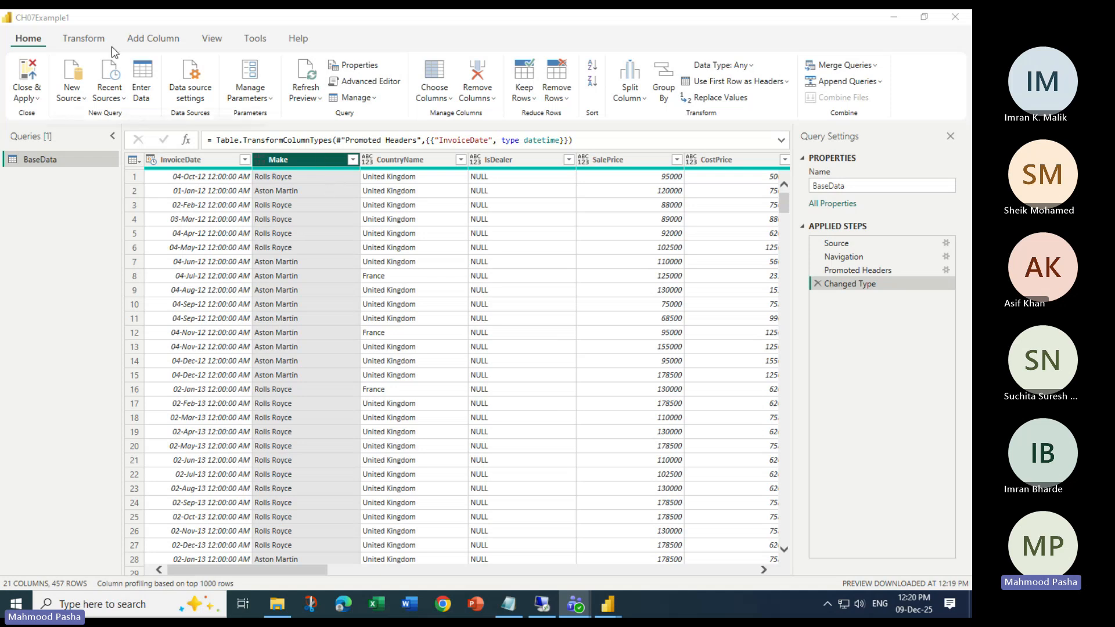
{"action": "left_click", "coordinate": [81, 40]}
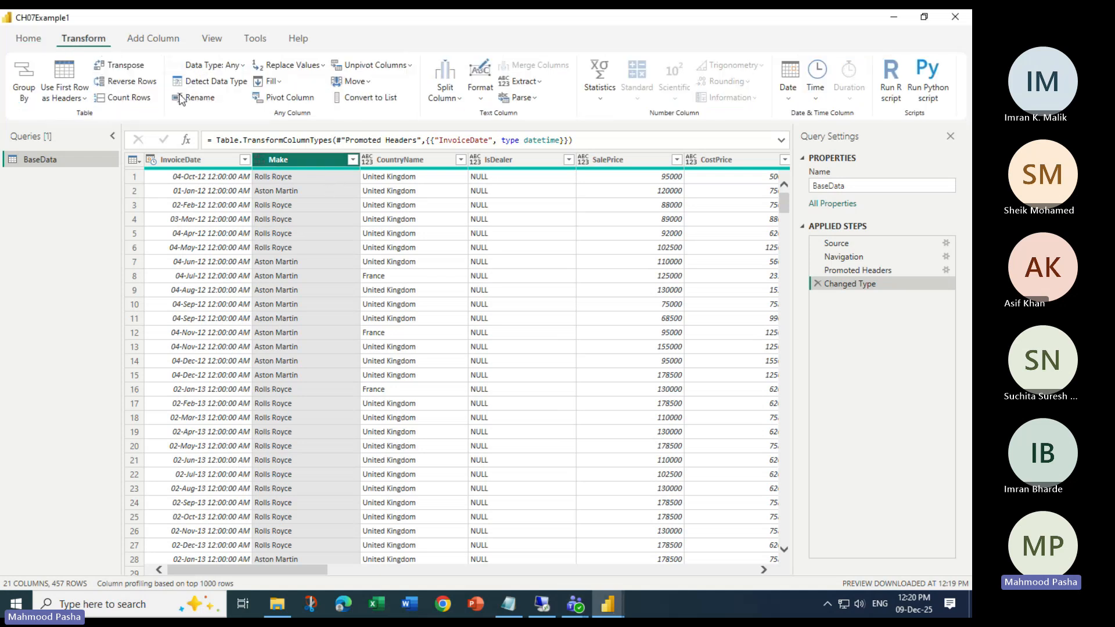
- Set the Make column's data type to Text
{"action": "left_click", "coordinate": [245, 67]}
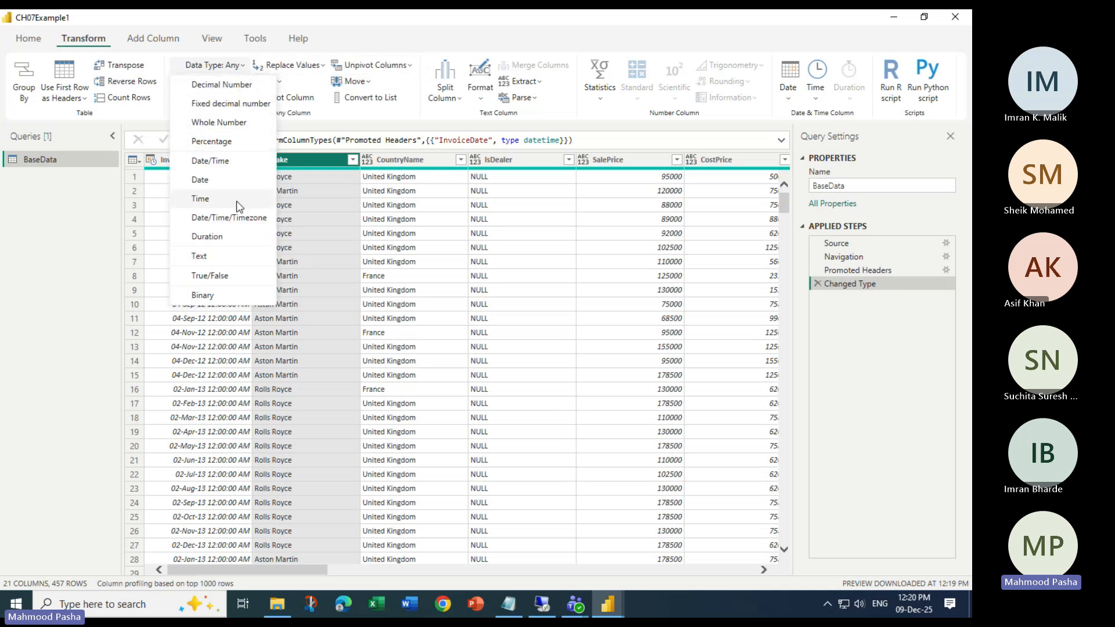
{"action": "left_click", "coordinate": [227, 256]}
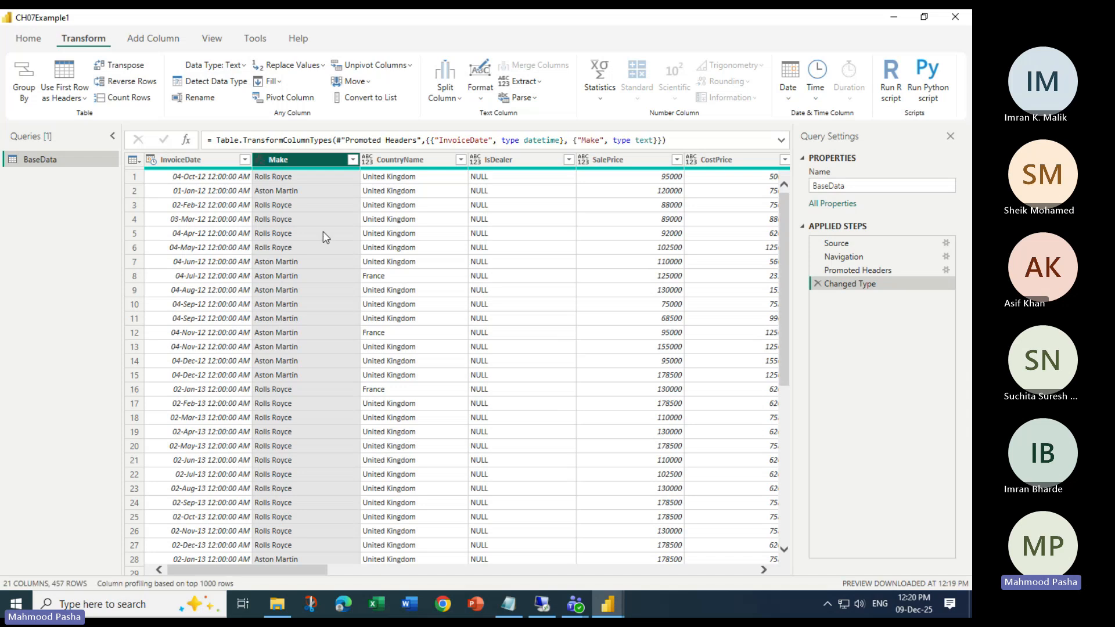
{"action": "left_click", "coordinate": [414, 202]}
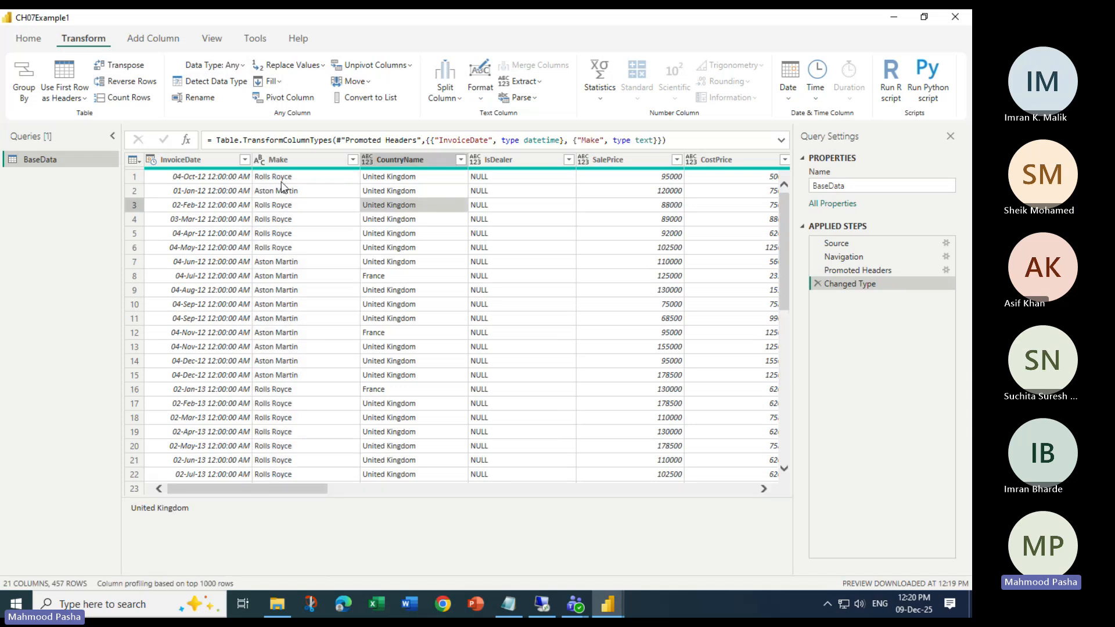
{"action": "left_click", "coordinate": [282, 159]}
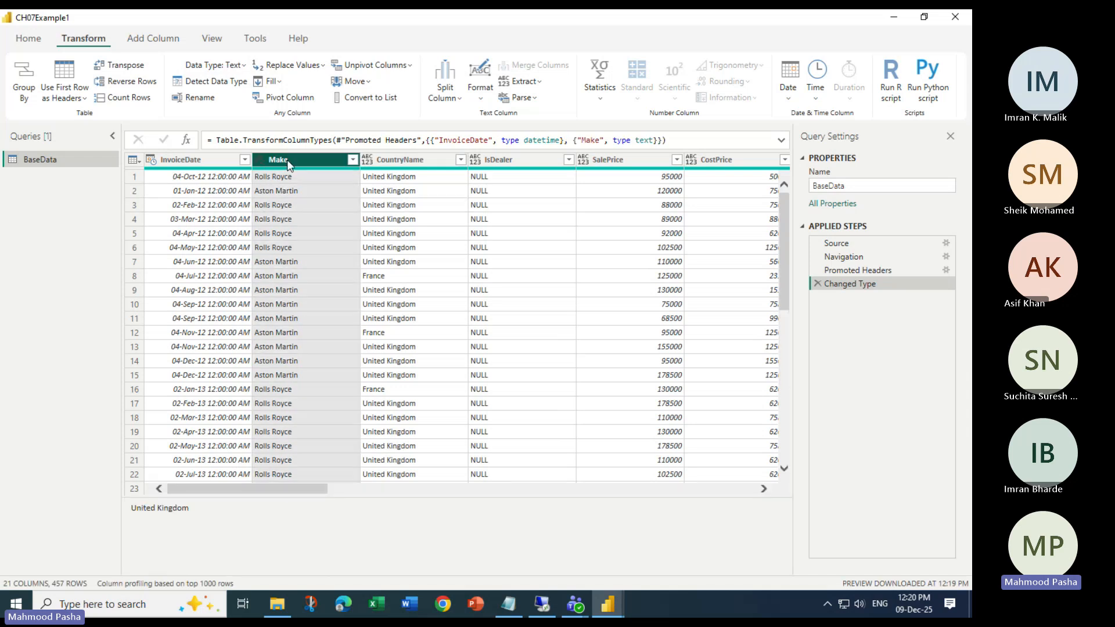
{"action": "left_click", "coordinate": [402, 160]}
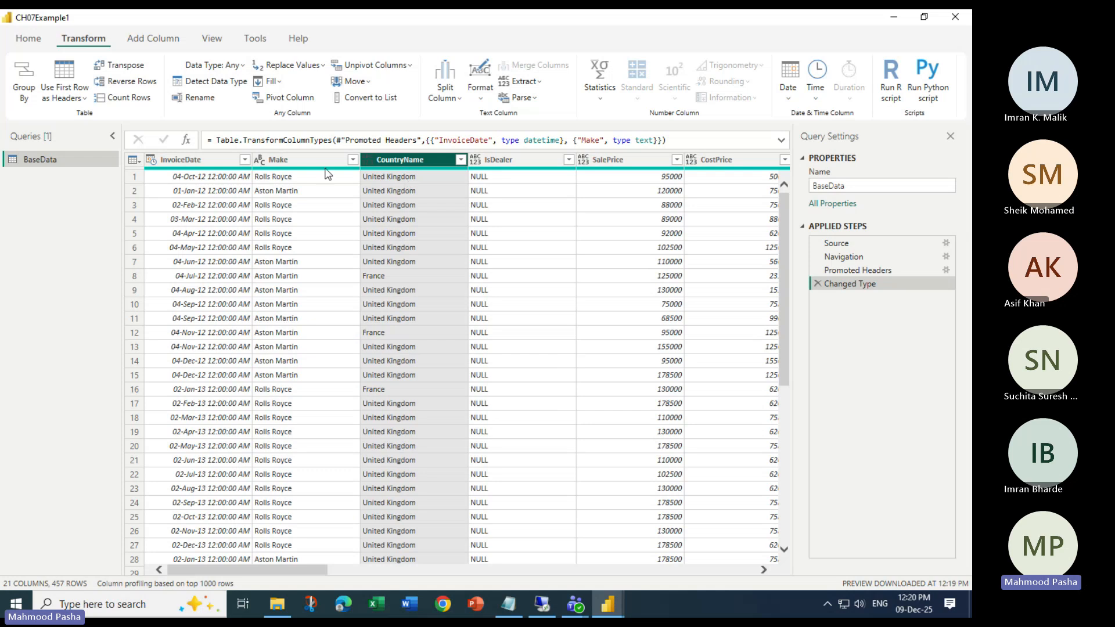
{"action": "left_click", "coordinate": [287, 155]}
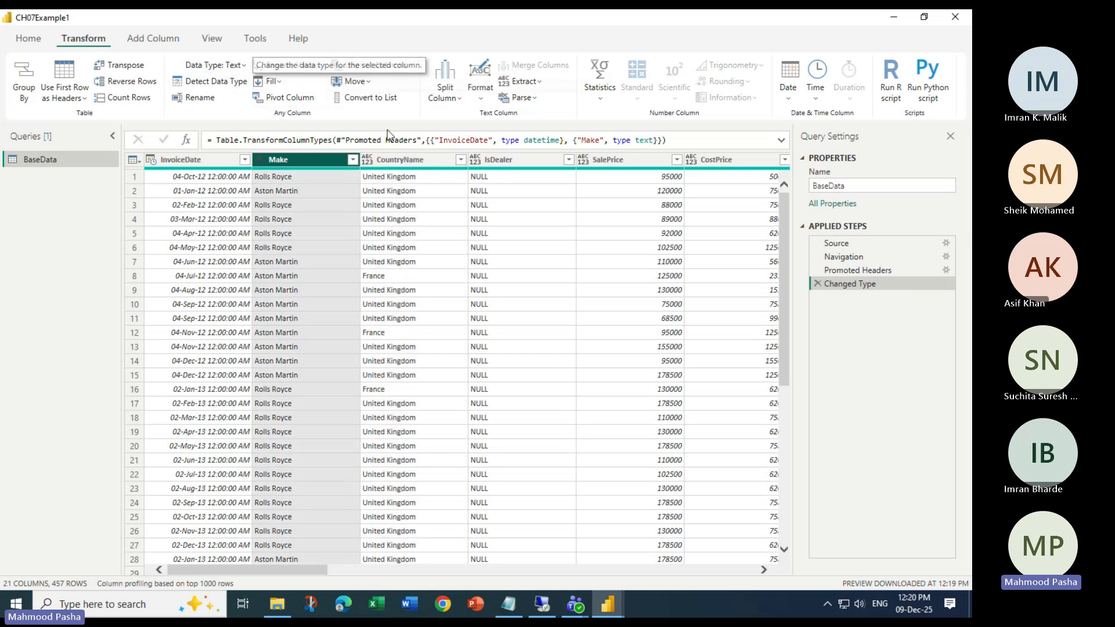
- Set the CountryName column's data type to Text
{"action": "left_click", "coordinate": [388, 158]}
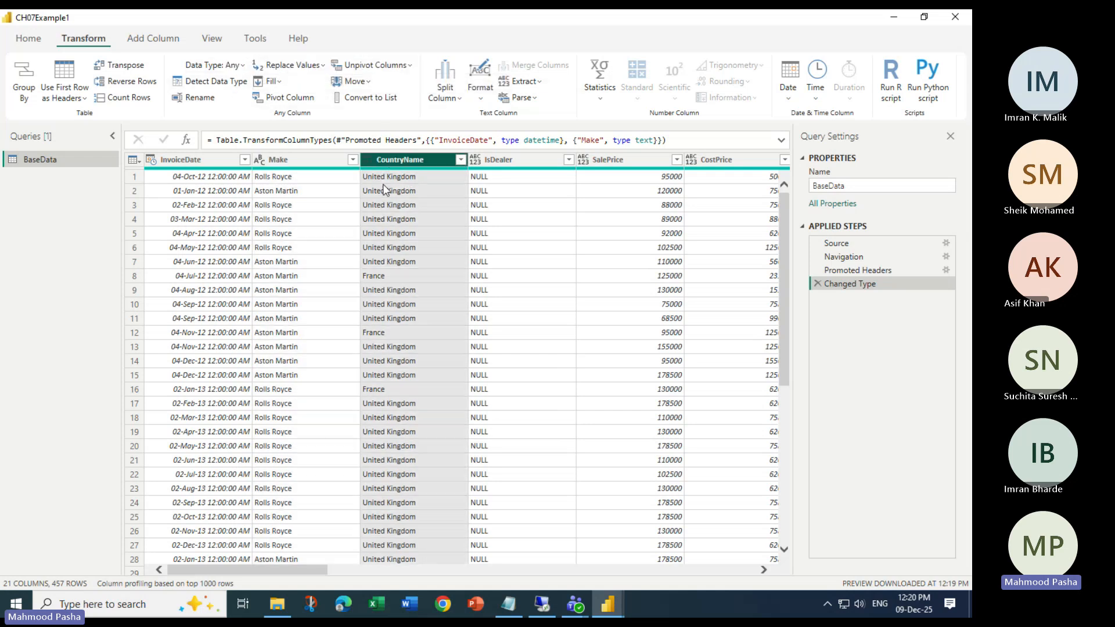
{"action": "left_click", "coordinate": [243, 67]}
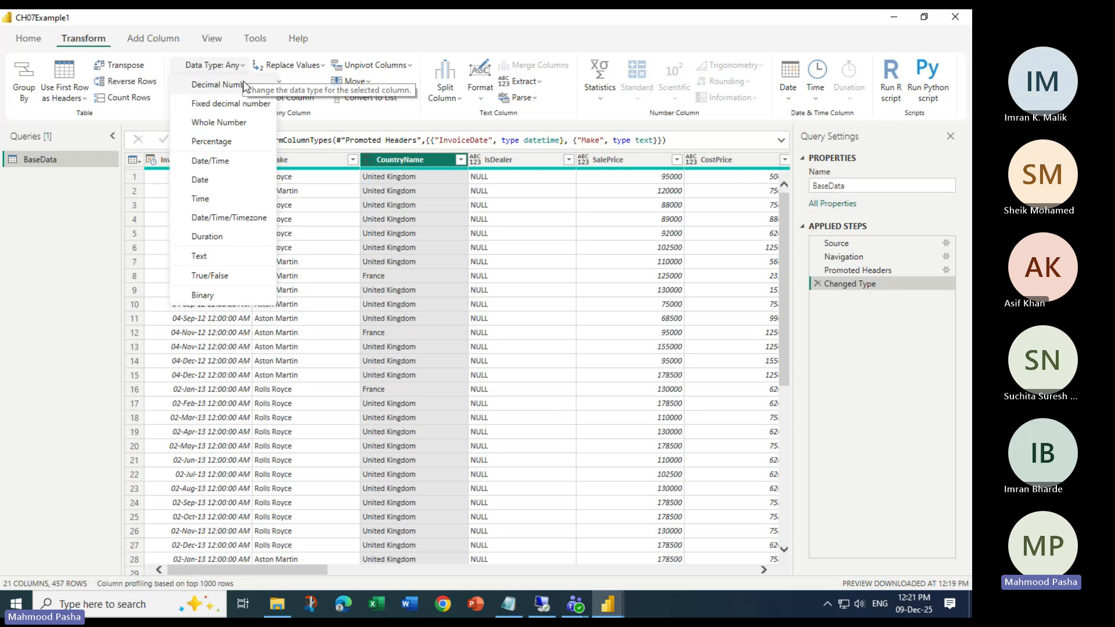
{"action": "left_click", "coordinate": [215, 256]}
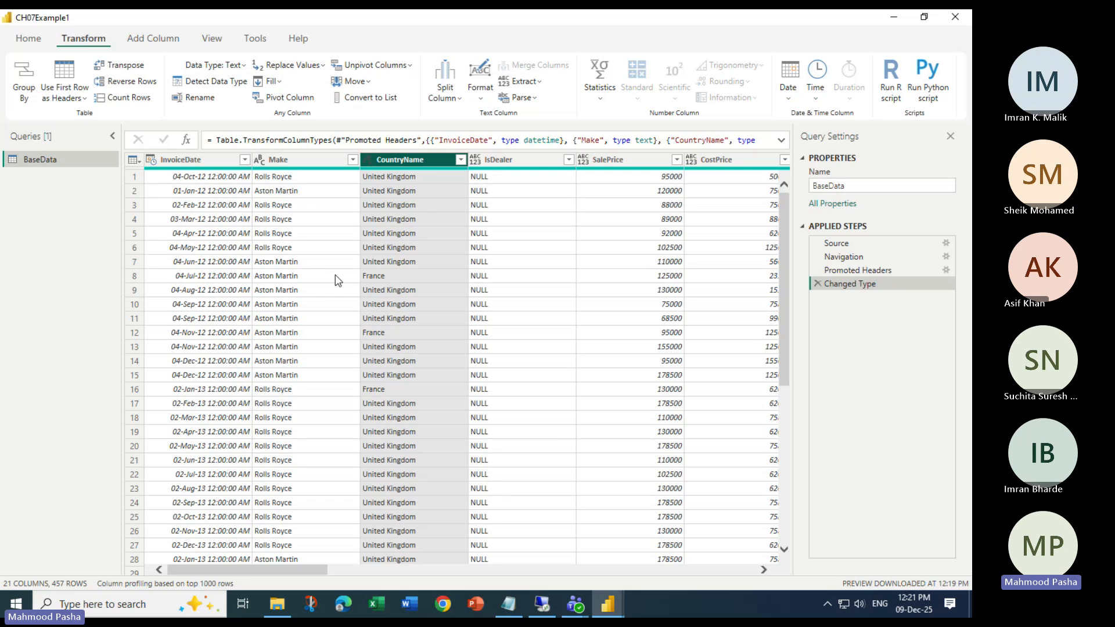
{"action": "left_click", "coordinate": [309, 166]}
{"action": "left_click", "coordinate": [398, 162]}
{"action": "left_click_drag", "start_coordinate": [289, 573], "coordinate": [318, 575]}
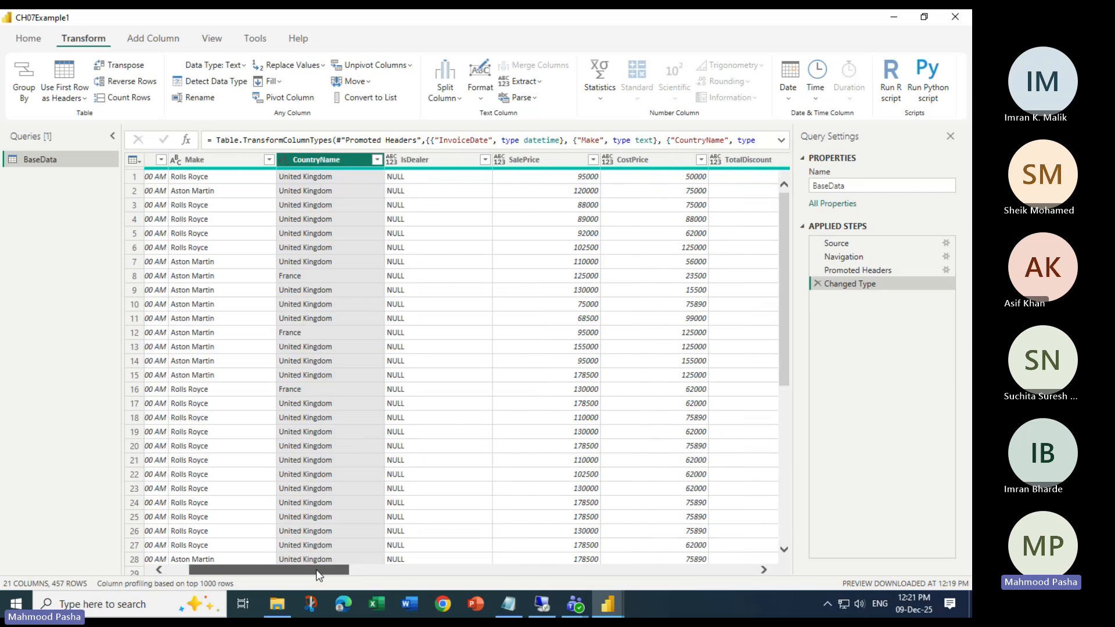
- Change InvoiceDate to Date, replacing the existing conversion
{"action": "left_click", "coordinate": [233, 161]}
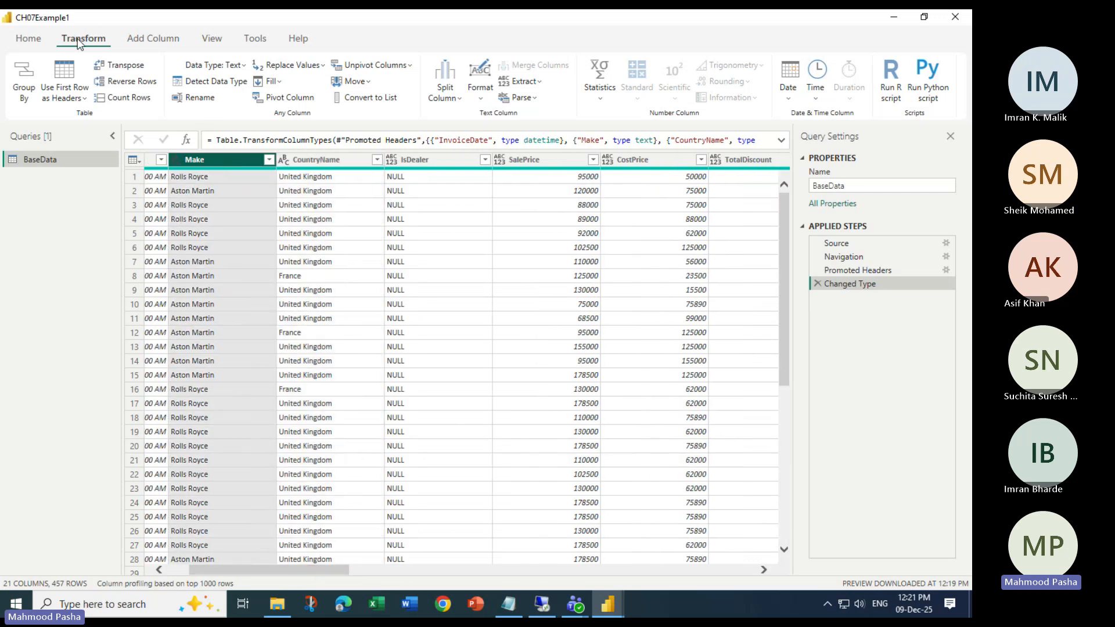
{"action": "left_click", "coordinate": [239, 67]}
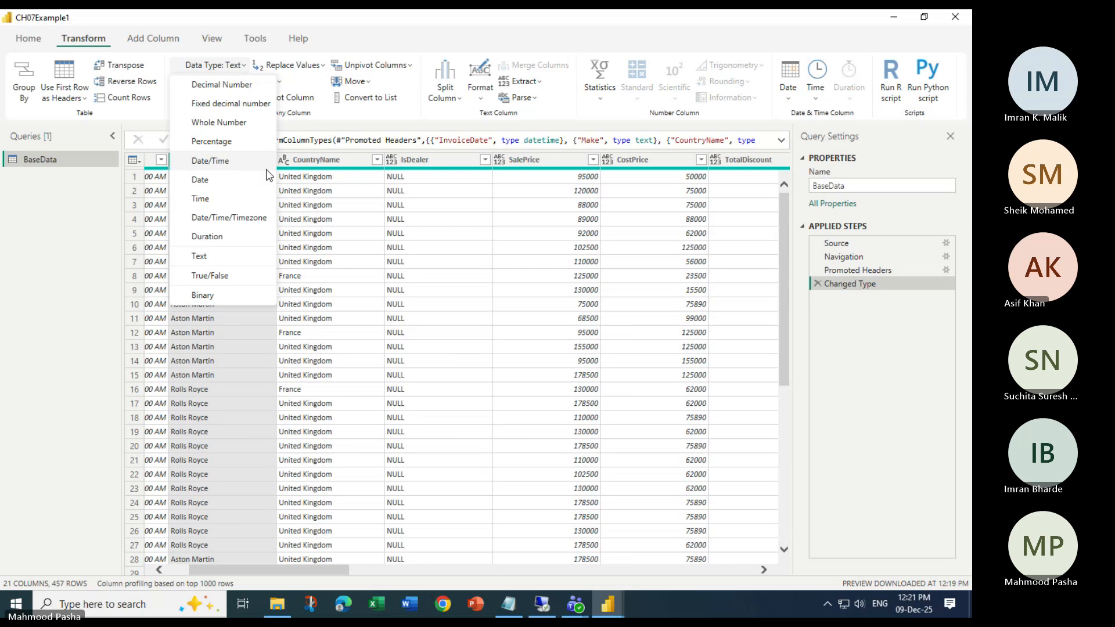
{"action": "left_click", "coordinate": [88, 57]}
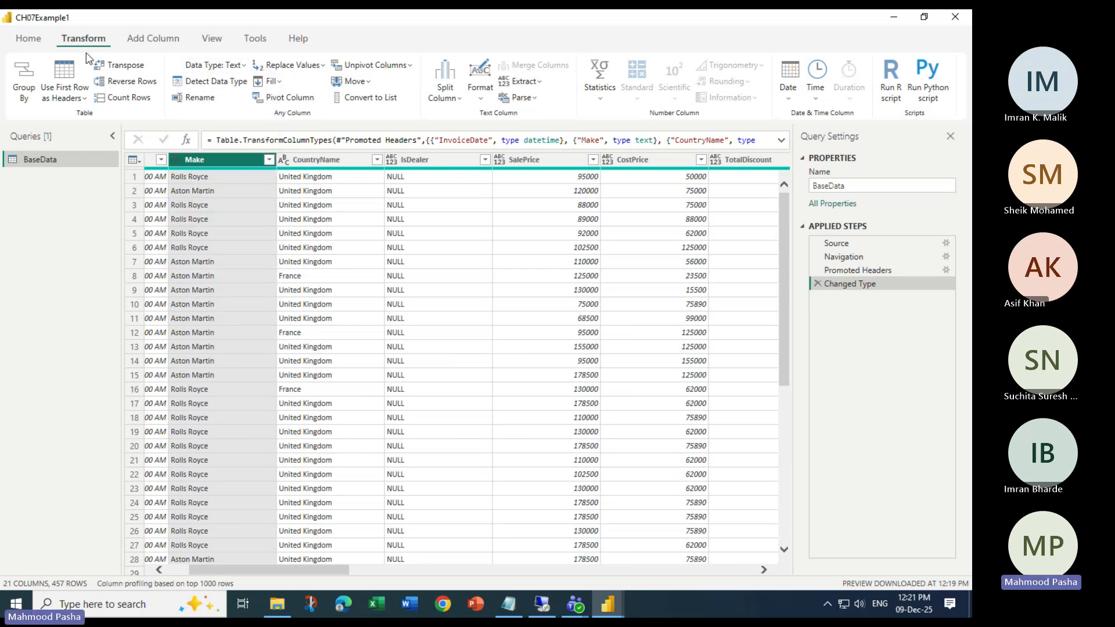
{"action": "left_click", "coordinate": [243, 71]}
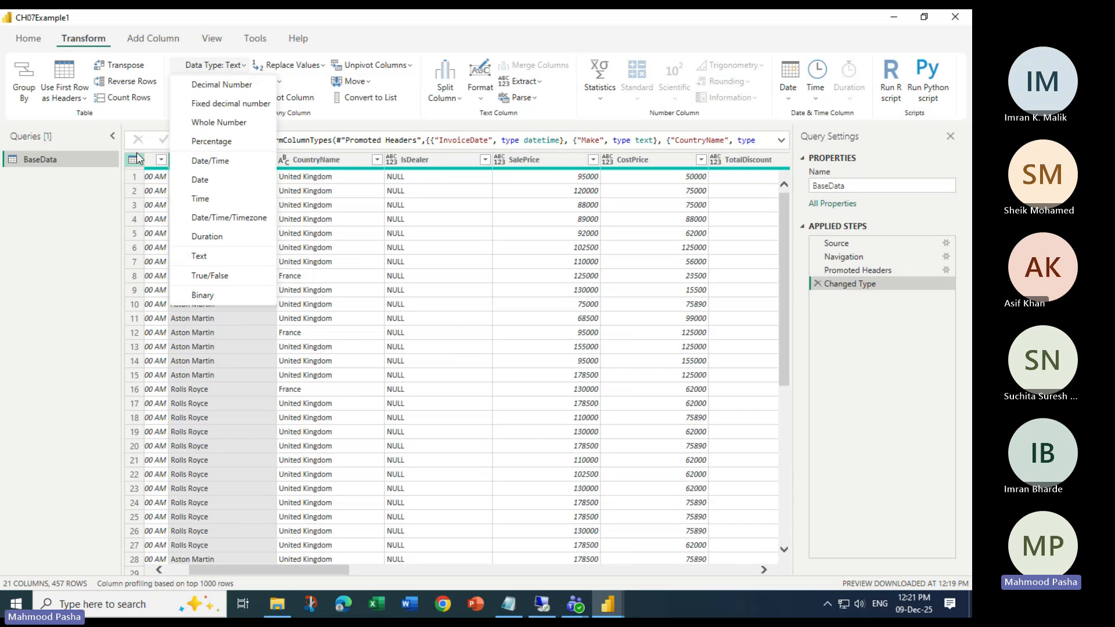
{"action": "left_click", "coordinate": [302, 572]}
{"action": "left_click_drag", "start_coordinate": [302, 572], "coordinate": [186, 566]}
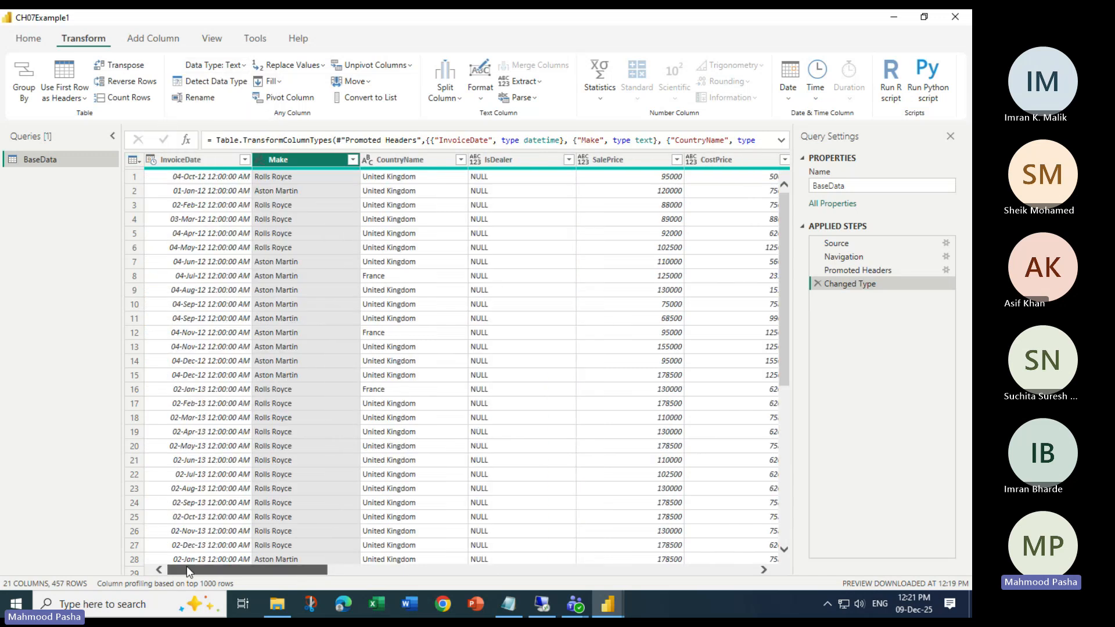
{"action": "left_click", "coordinate": [203, 164]}
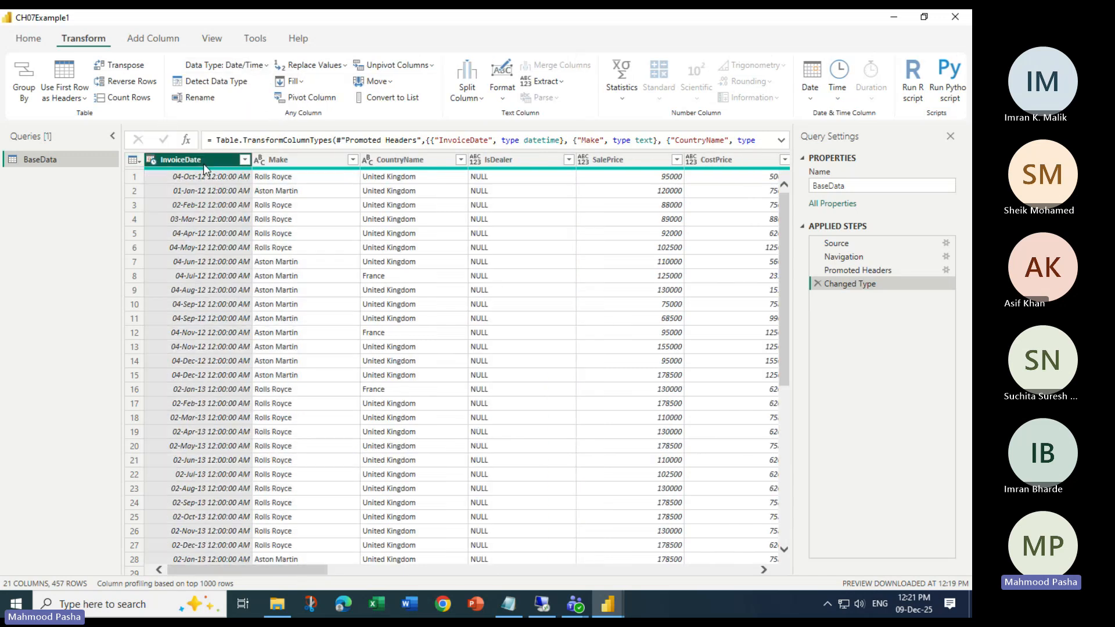
{"action": "left_click", "coordinate": [265, 67]}
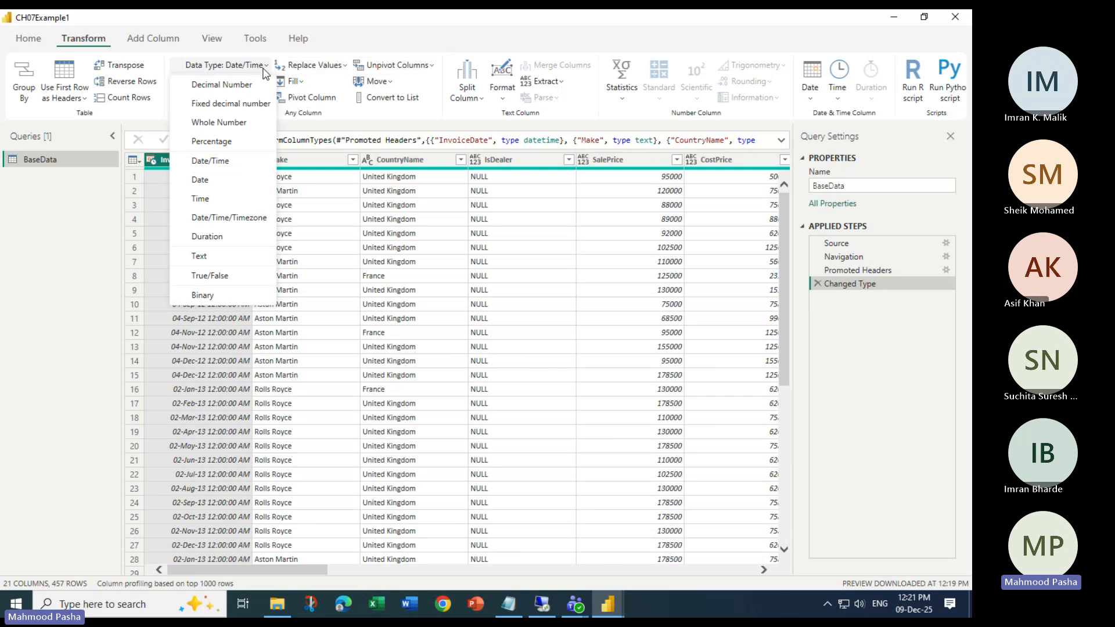
{"action": "left_click", "coordinate": [208, 181]}
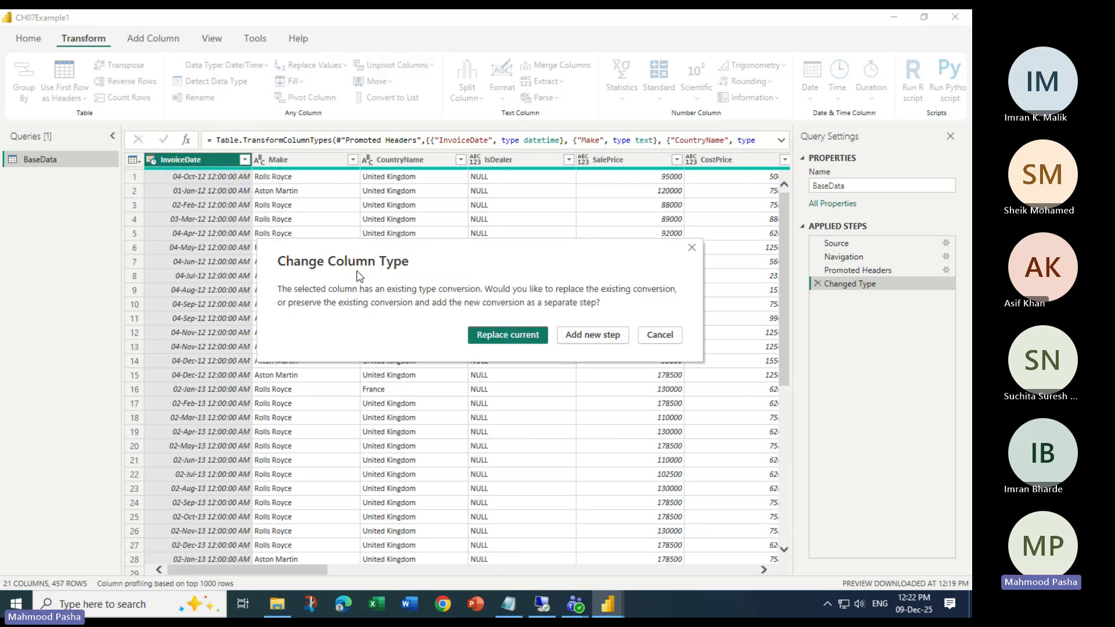
{"action": "left_click", "coordinate": [502, 339]}
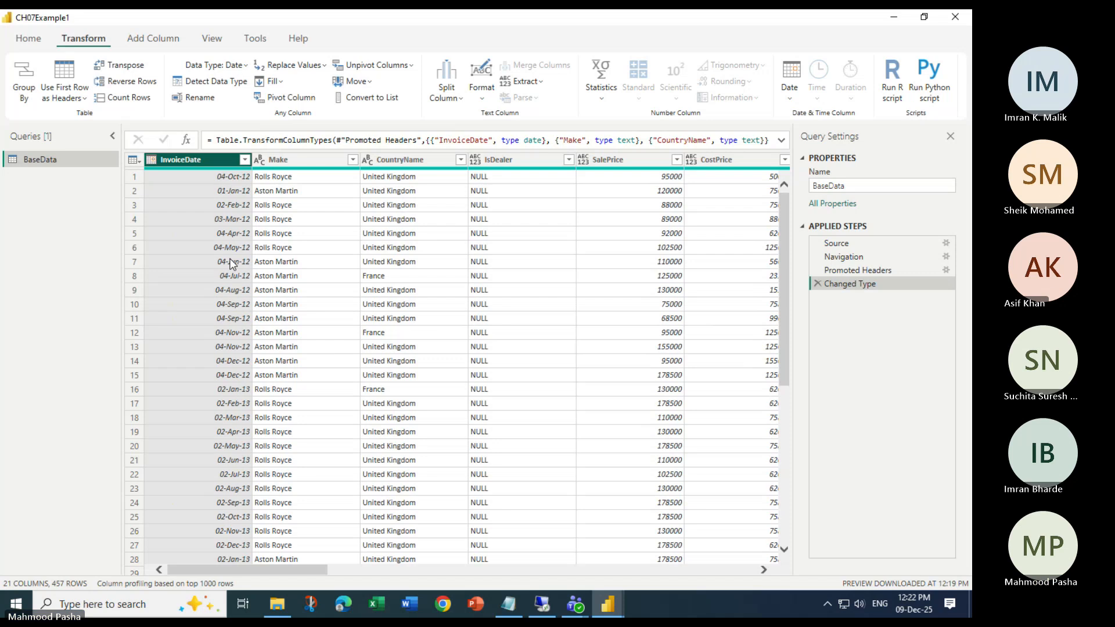
- Switch InvoiceDate back to Date/Time by replacing the conversion, then request Date again
{"action": "left_click", "coordinate": [286, 221]}
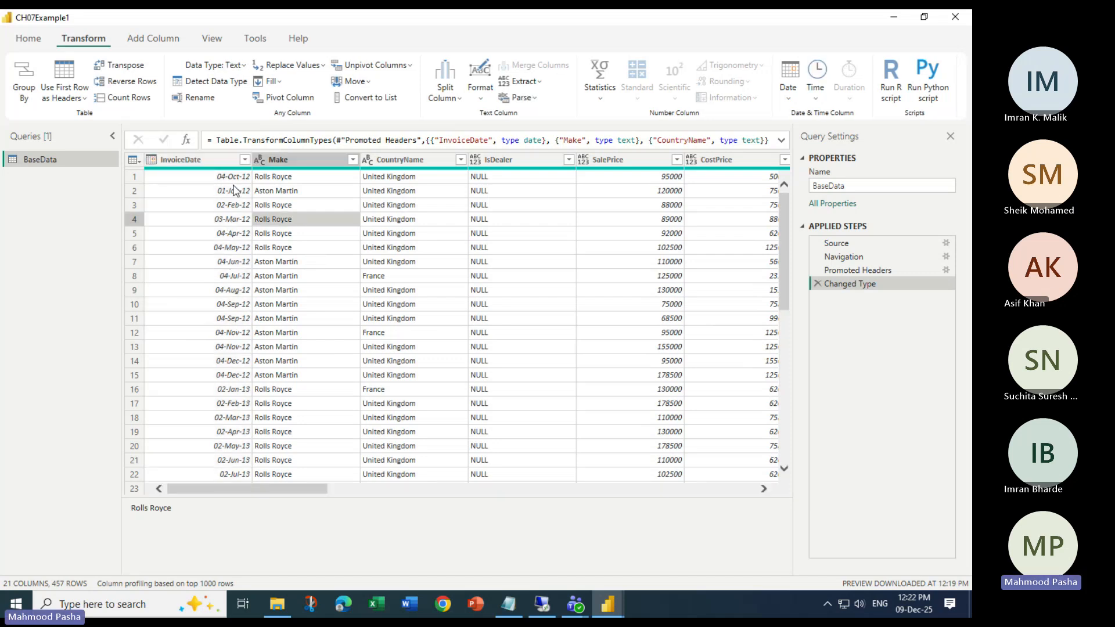
{"action": "left_click", "coordinate": [229, 160]}
{"action": "left_click", "coordinate": [242, 65]}
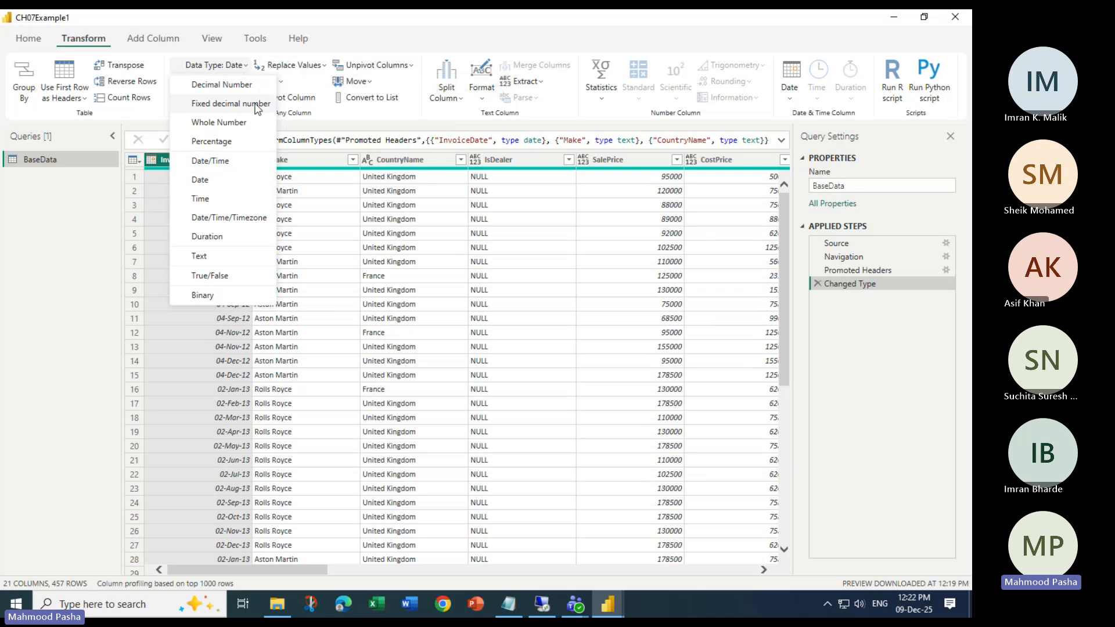
{"action": "left_click", "coordinate": [215, 156]}
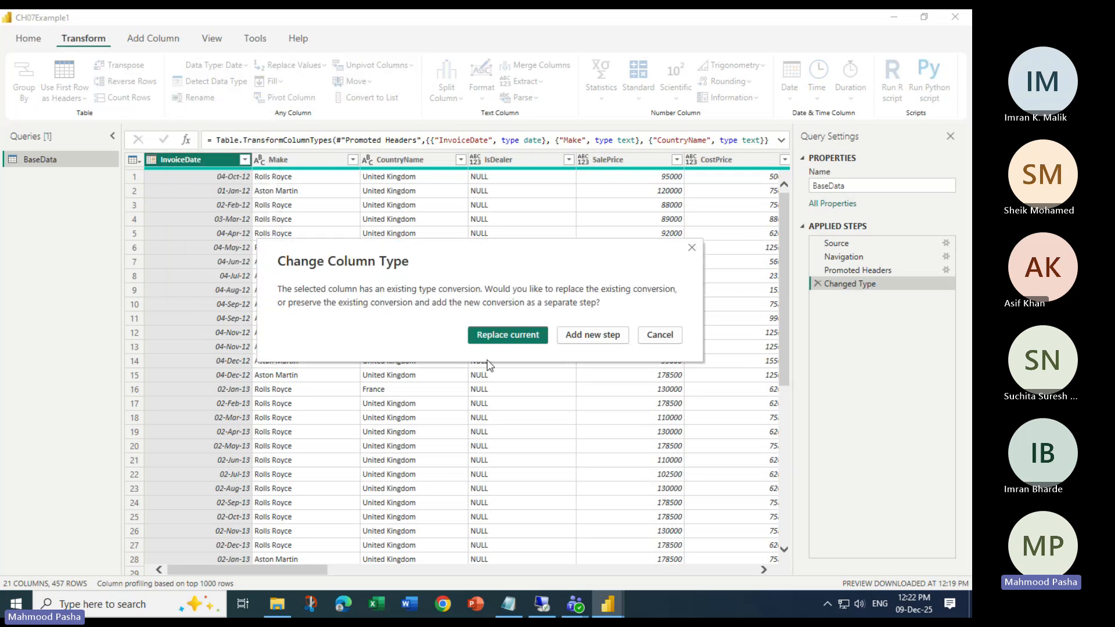
{"action": "left_click", "coordinate": [494, 337]}
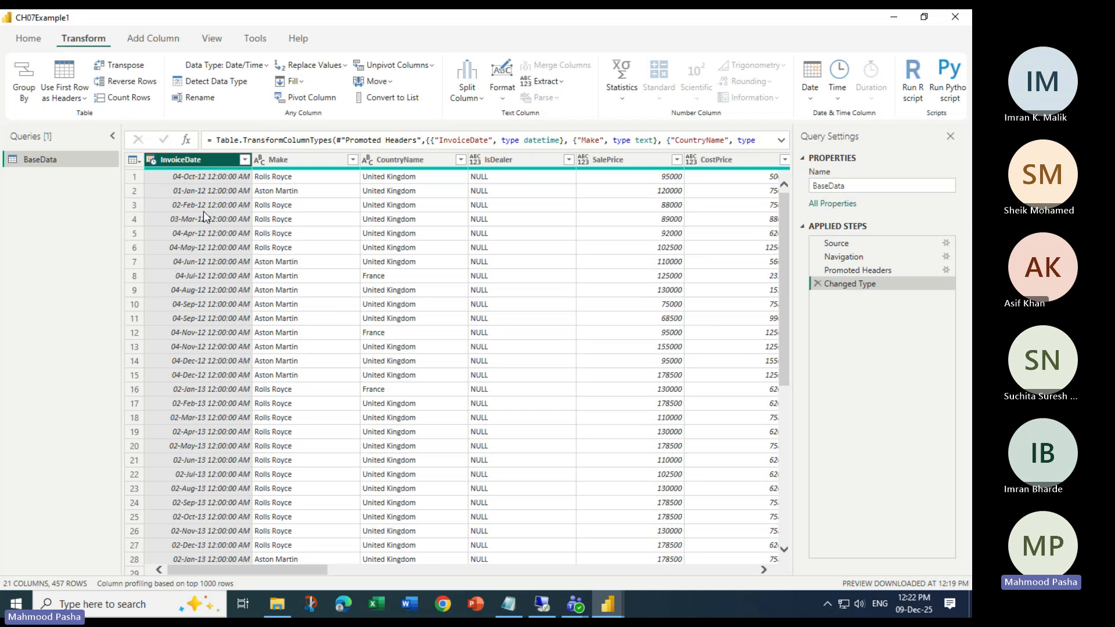
{"action": "left_click", "coordinate": [260, 66]}
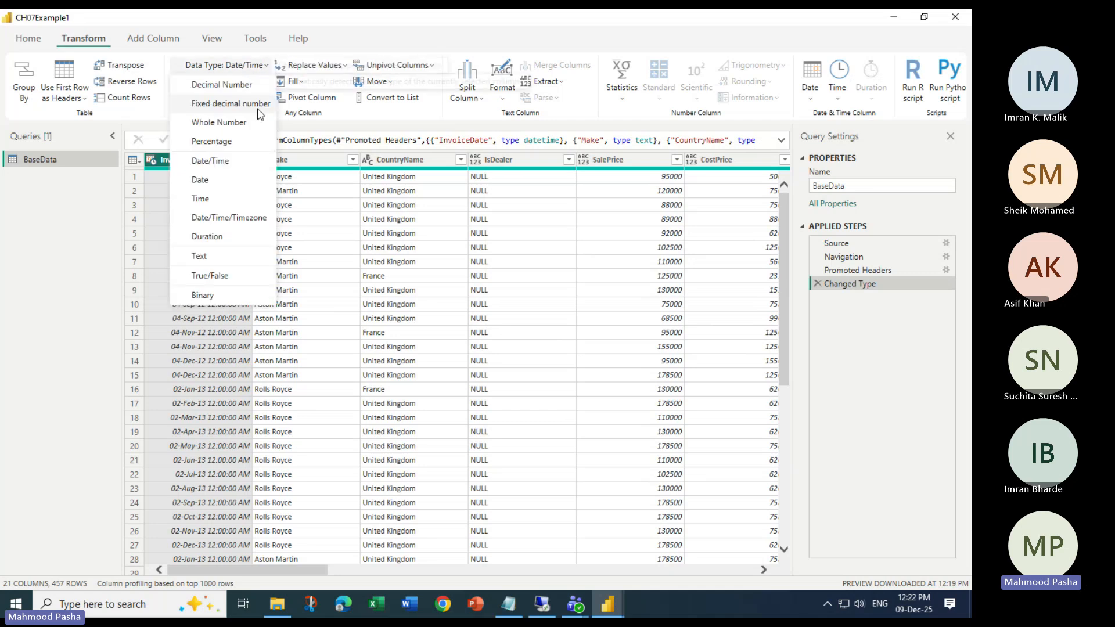
{"action": "left_click", "coordinate": [211, 180]}
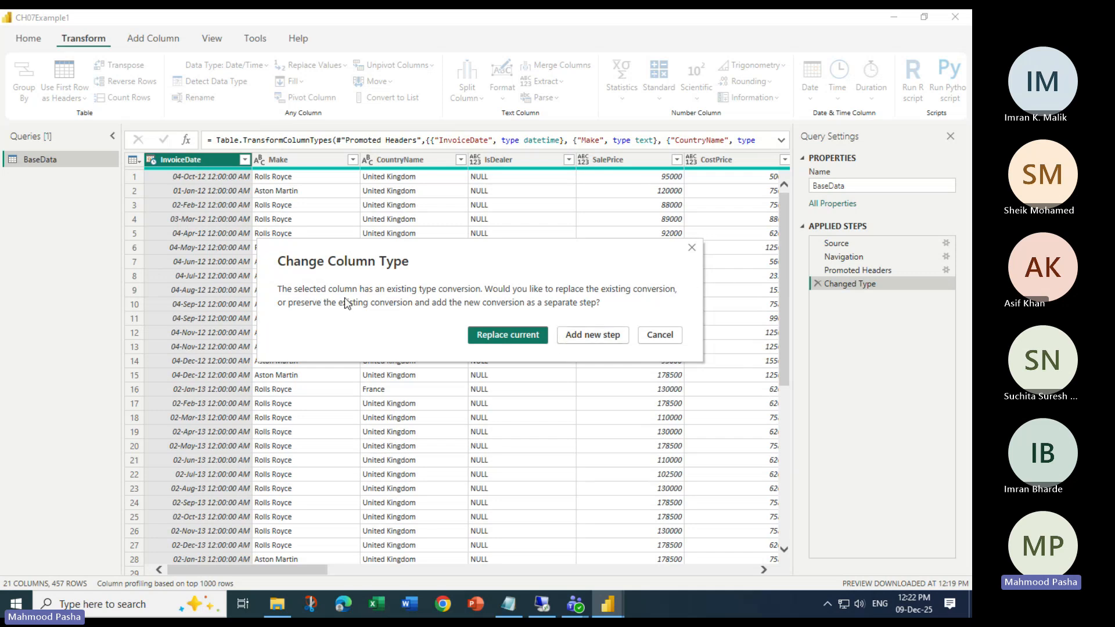
- Add the Date conversion as a new Changed Type1 step, then delete that step
{"action": "left_click", "coordinate": [596, 344]}
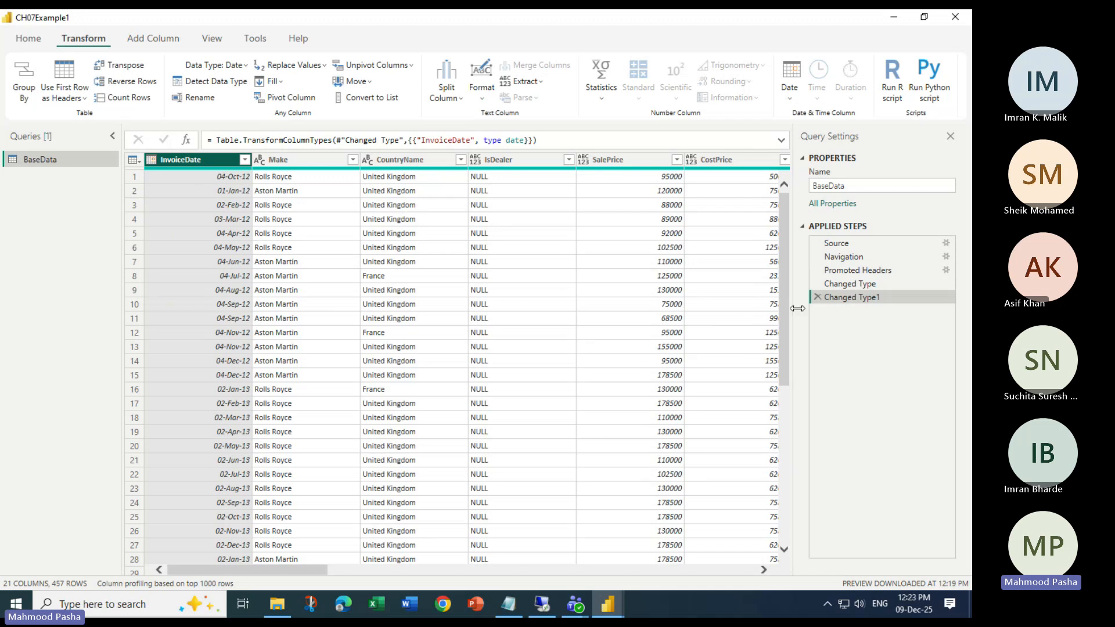
{"action": "left_click", "coordinate": [818, 298]}
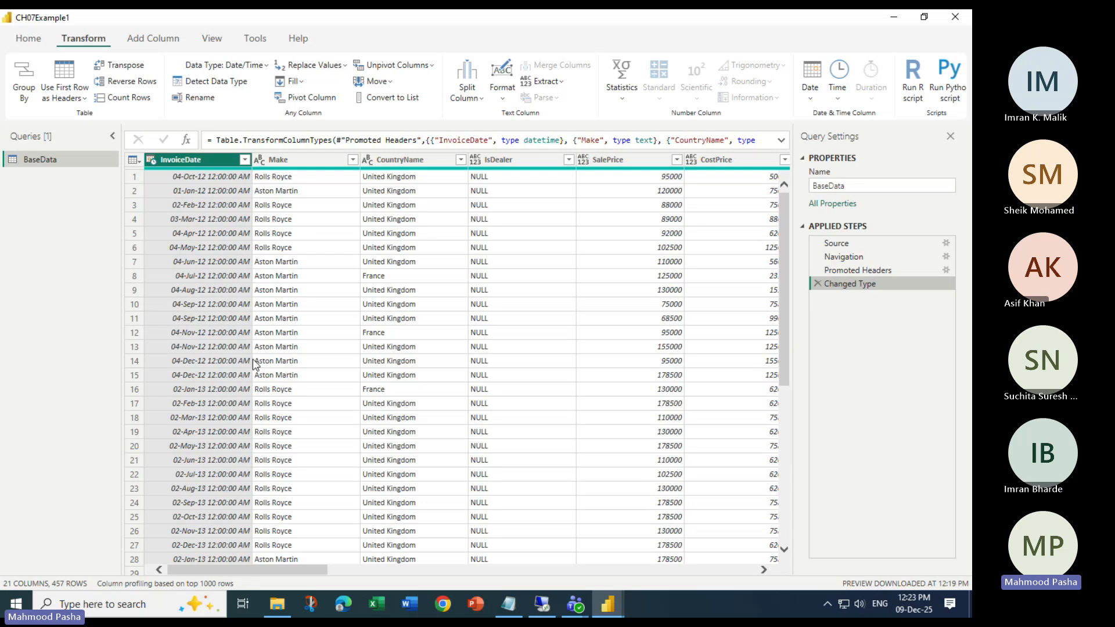
{"action": "left_click_drag", "start_coordinate": [258, 565], "coordinate": [503, 589]}
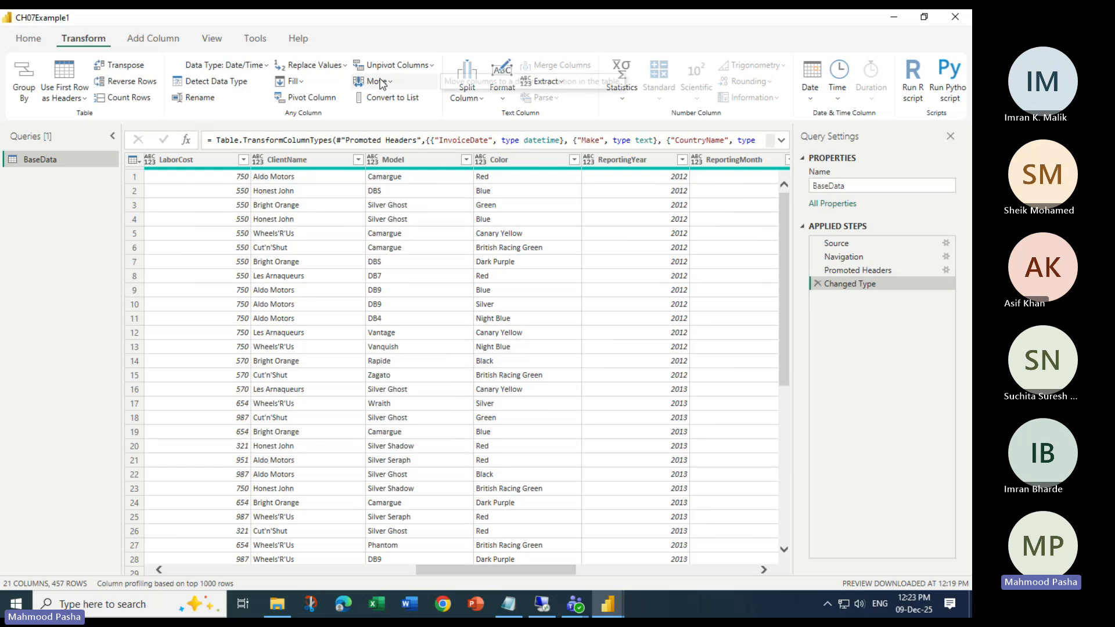
- Jump to the CostPrice column using Go to Column
{"action": "left_click", "coordinate": [48, 42]}
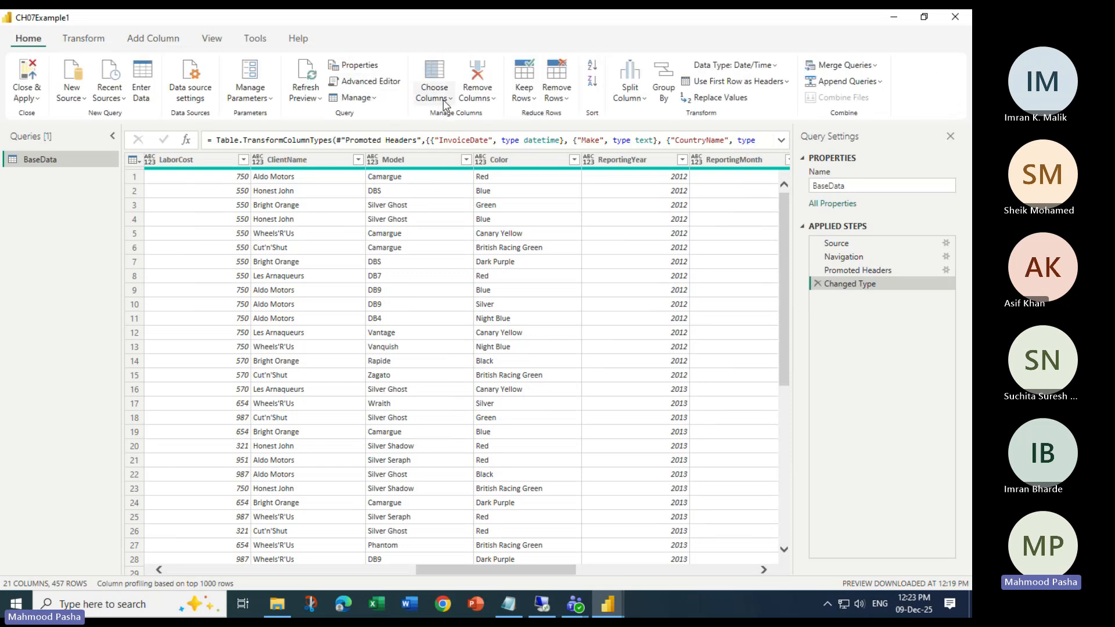
{"action": "left_click", "coordinate": [435, 94]}
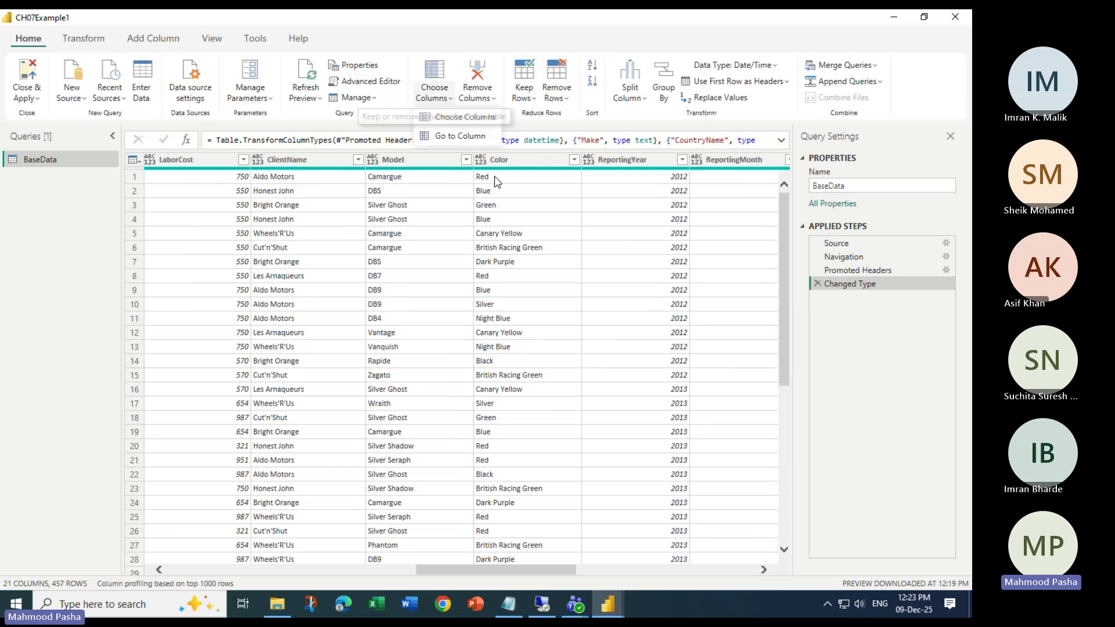
{"action": "left_click", "coordinate": [456, 137]}
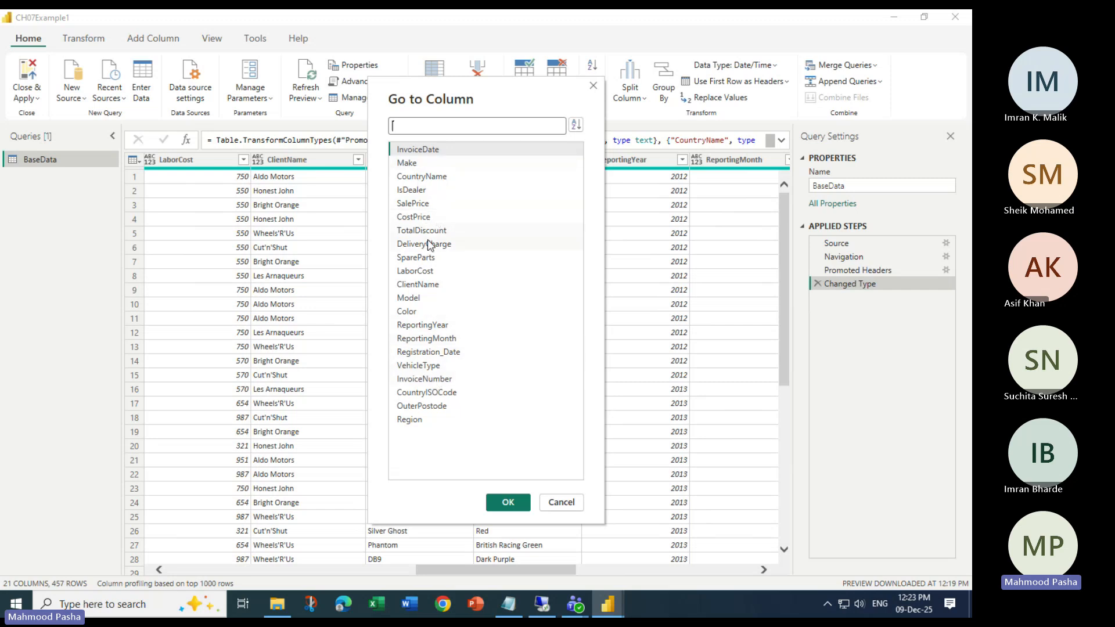
{"action": "left_click", "coordinate": [418, 220]}
{"action": "left_click", "coordinate": [507, 502]}
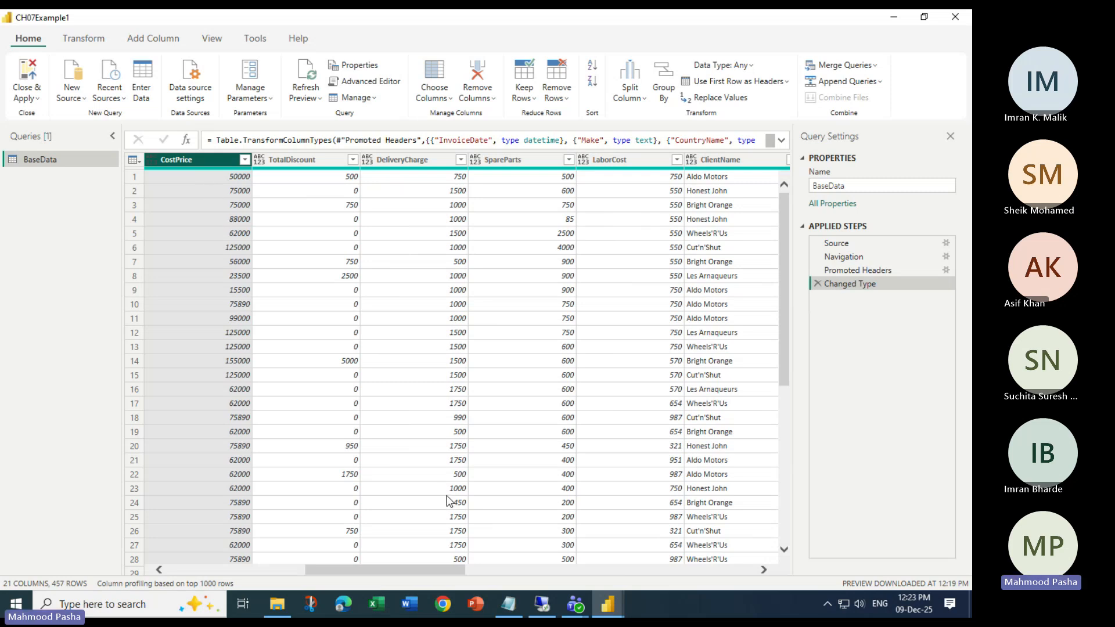
- Select the CostPrice and TotalDiscount columns together
{"action": "left_click", "coordinate": [311, 161], "text": "ctrl"}
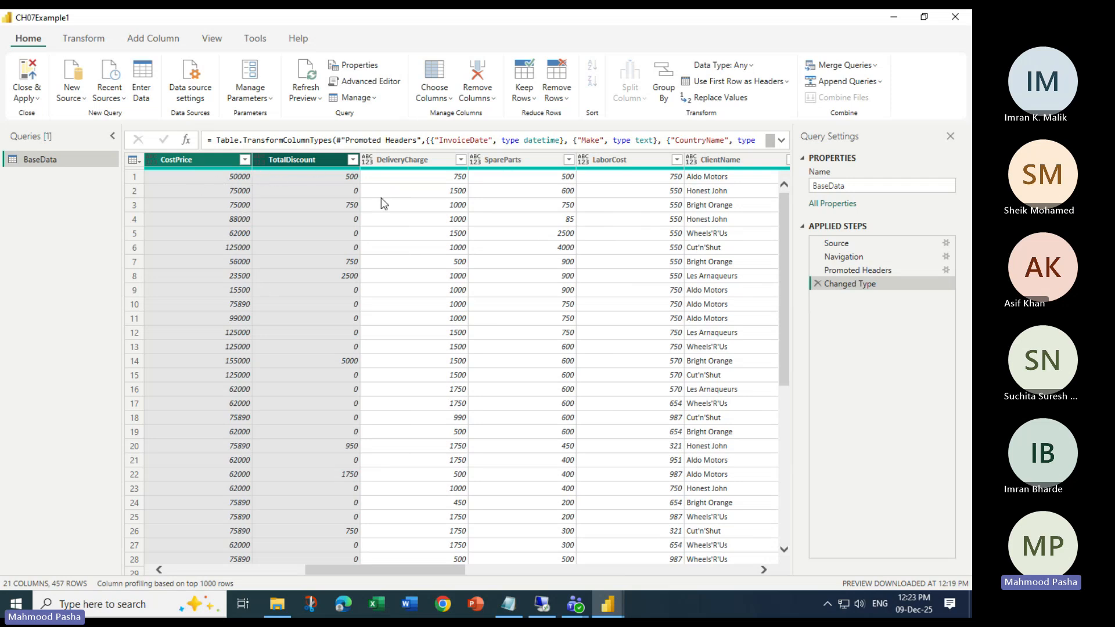
{"action": "left_click", "coordinate": [219, 162]}
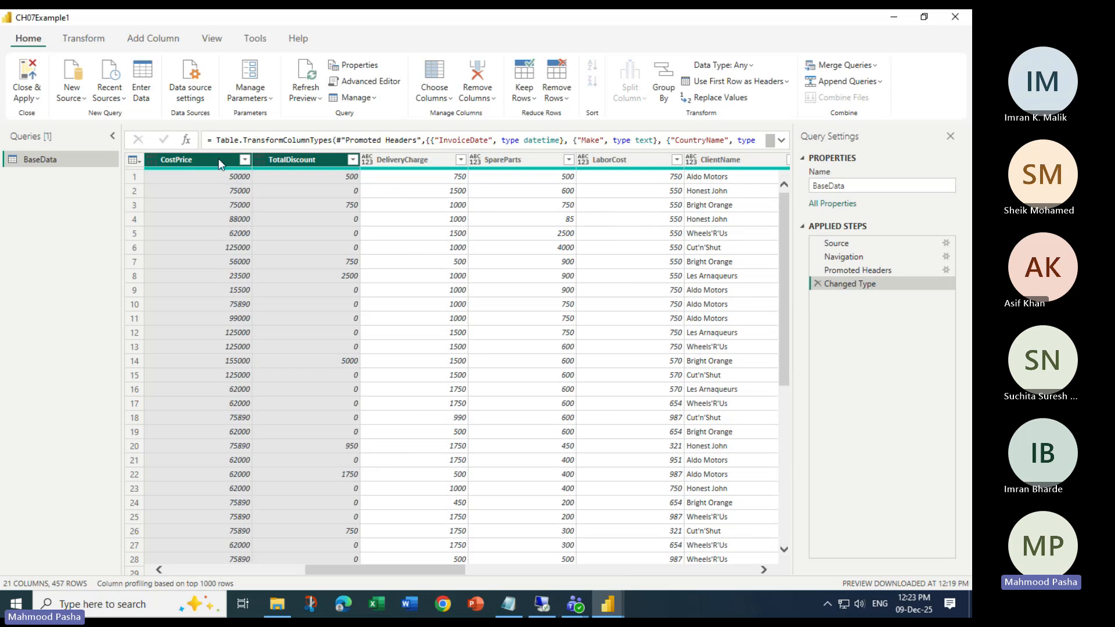
{"action": "left_click", "coordinate": [281, 159]}
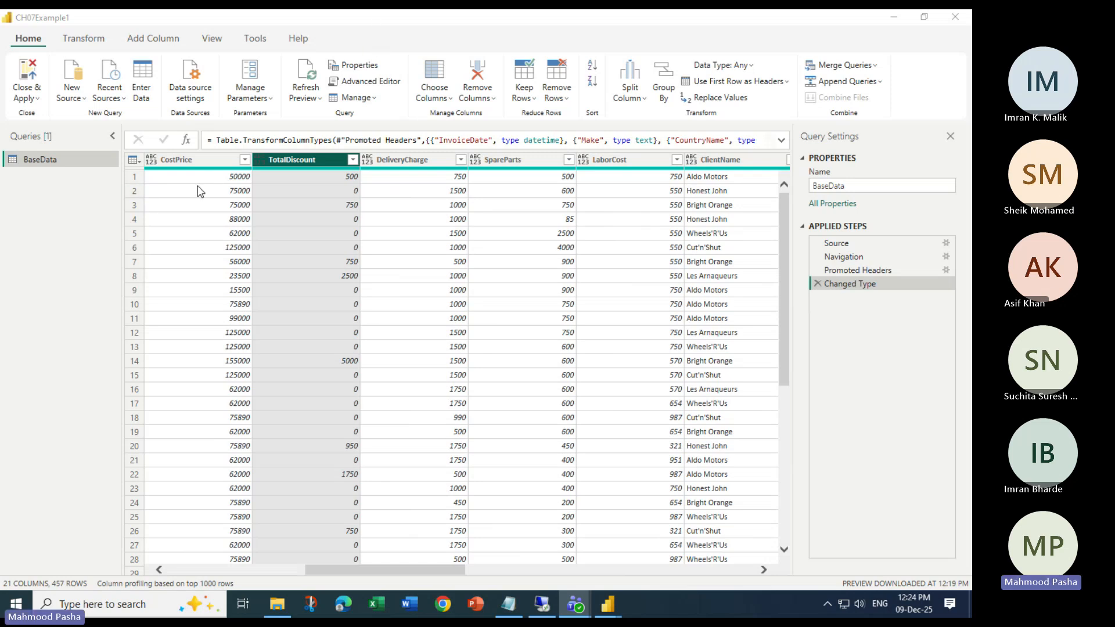
{"action": "left_click", "coordinate": [183, 159]}
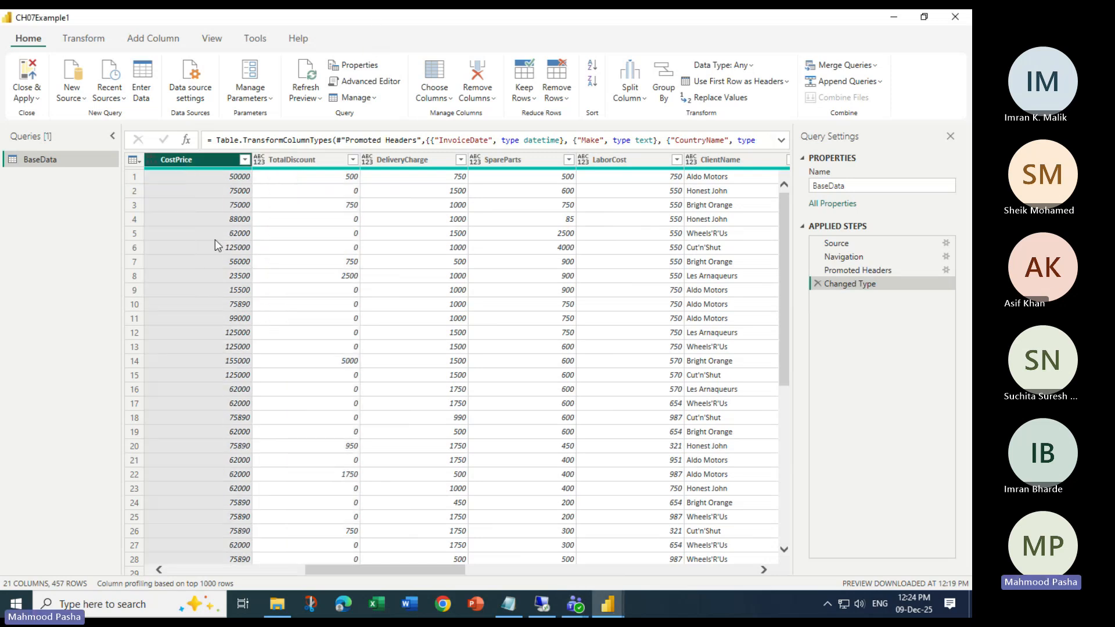
{"action": "left_click", "coordinate": [302, 159]}
{"action": "left_click", "coordinate": [198, 175]}
{"action": "left_click", "coordinate": [288, 160], "text": "ctrl"}
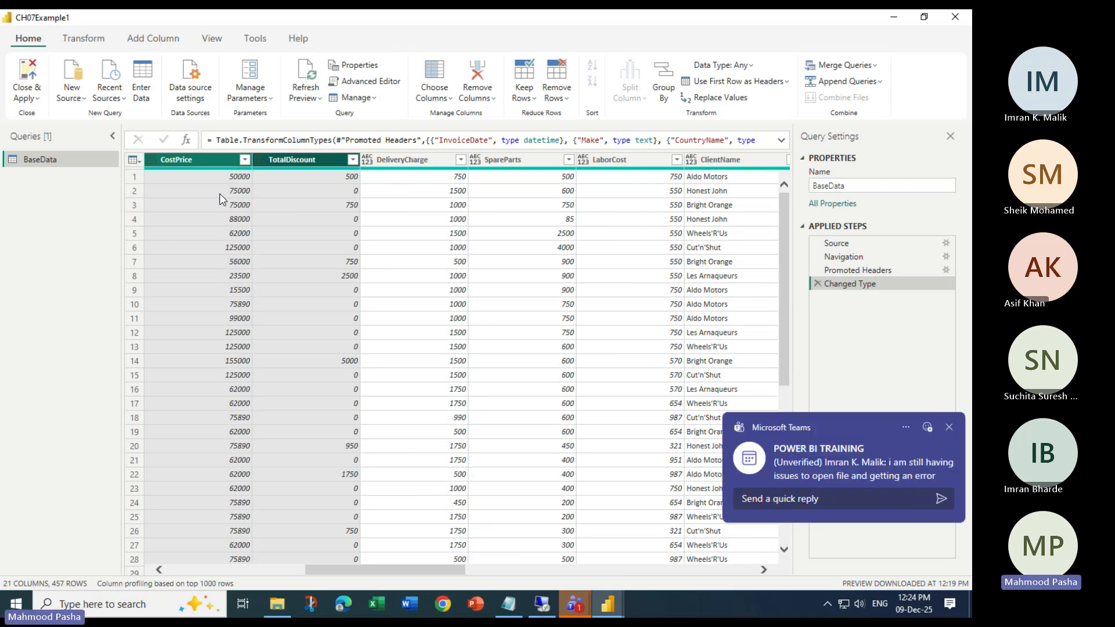
- Open the POWER BI TRAINING chat to read the participant's file-error message and start a reply
{"action": "left_click", "coordinate": [856, 465]}
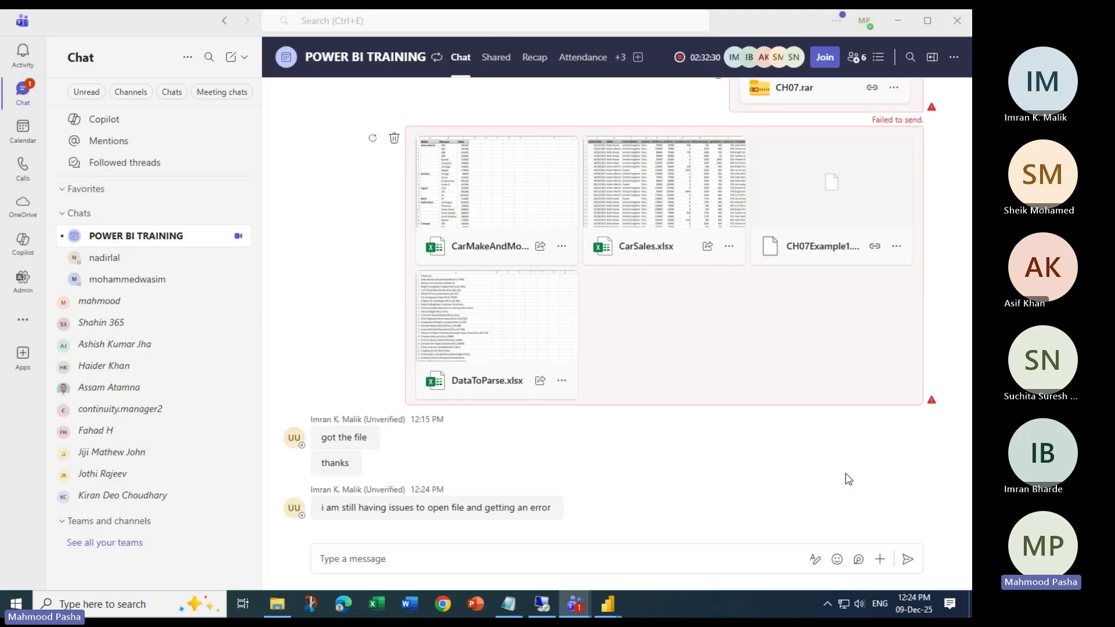
{"action": "left_click", "coordinate": [392, 558]}
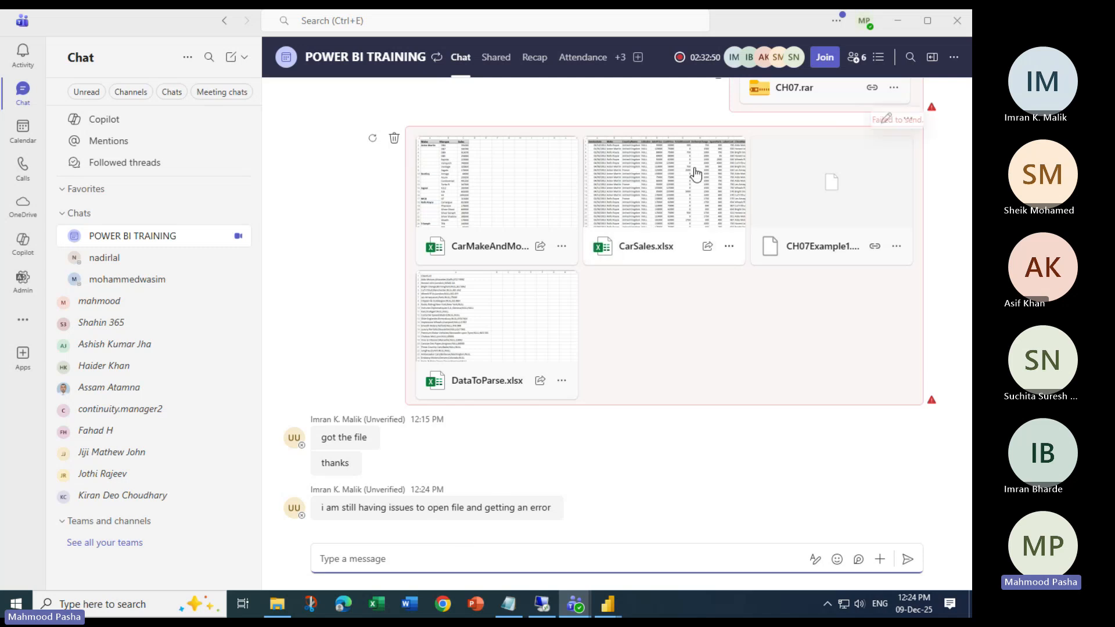
- Bring back the Teams meeting window to view the participant's editor with the Source step error
{"action": "left_click", "coordinate": [897, 22]}
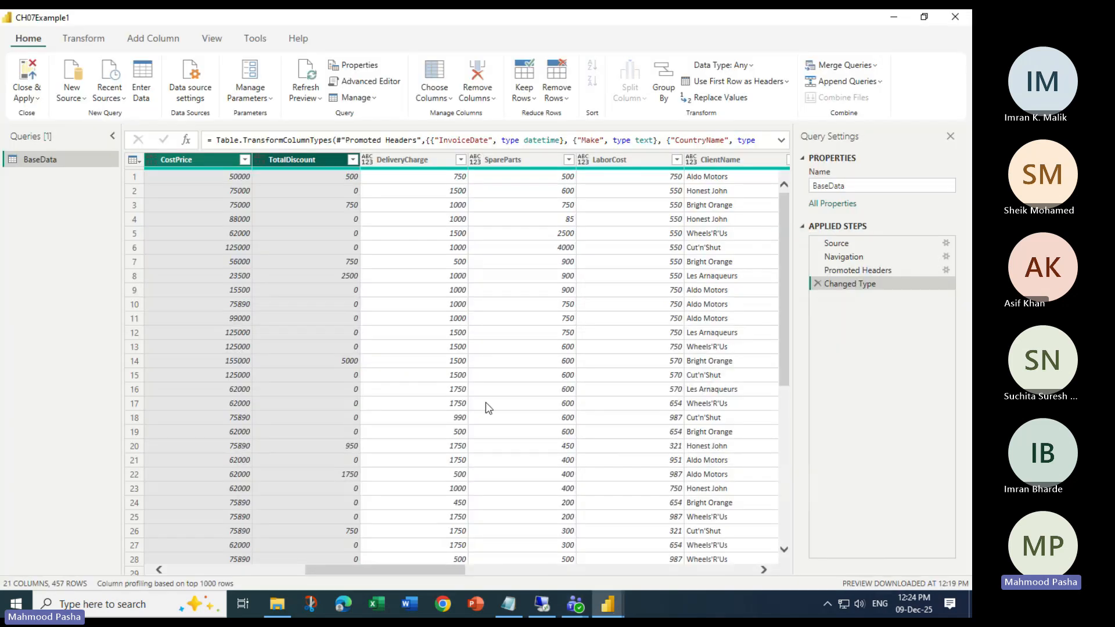
{"action": "mouse_move", "coordinate": [548, 607]}
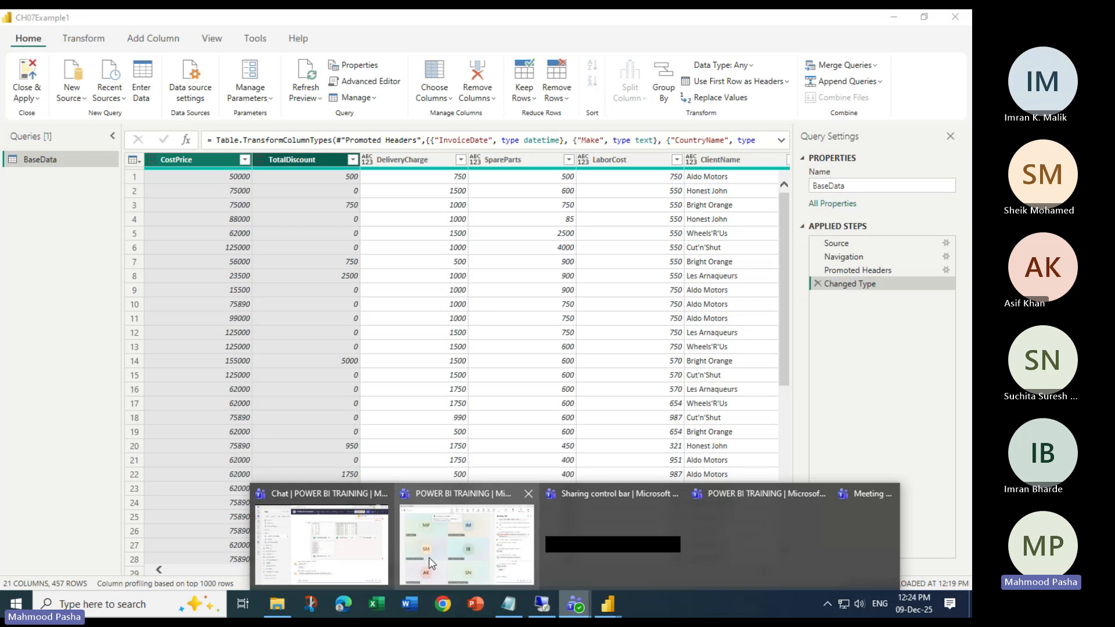
{"action": "left_click", "coordinate": [433, 562]}
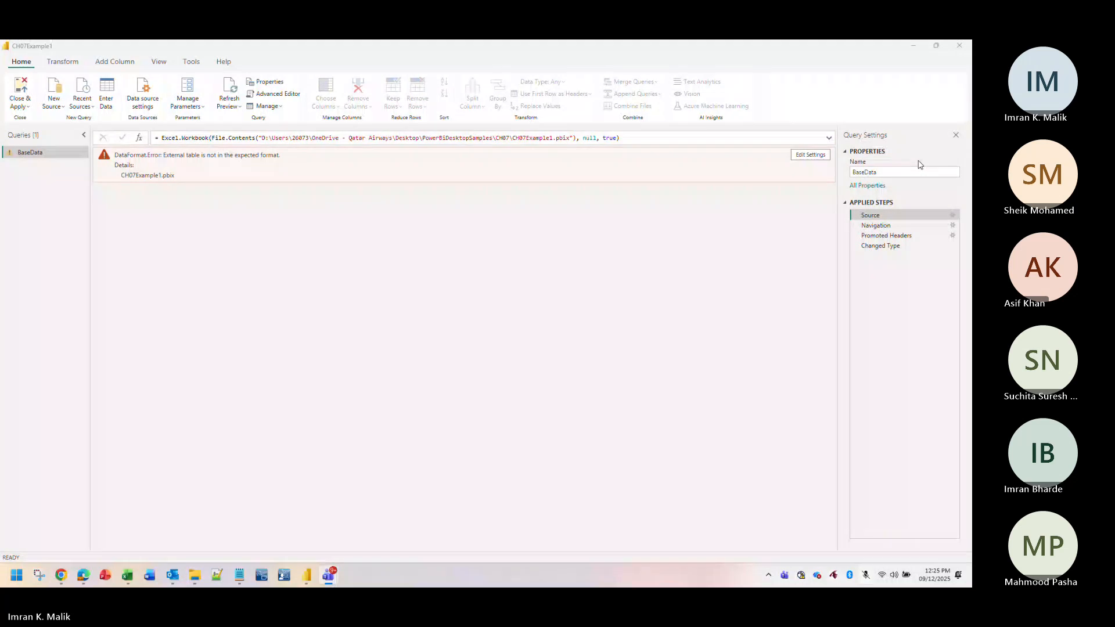
- From the Source step settings, browse to Desktop > PowerBiDesktopSamples > CH07, showing all file types
{"action": "left_click", "coordinate": [953, 216]}
{"action": "left_click", "coordinate": [566, 295]}
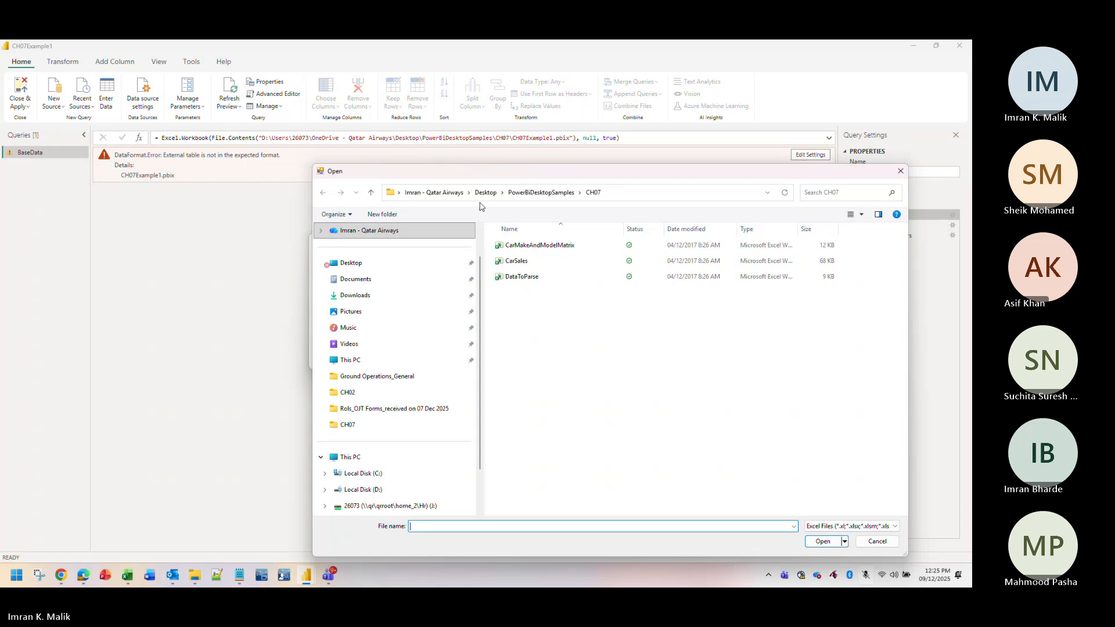
{"action": "left_click", "coordinate": [363, 264]}
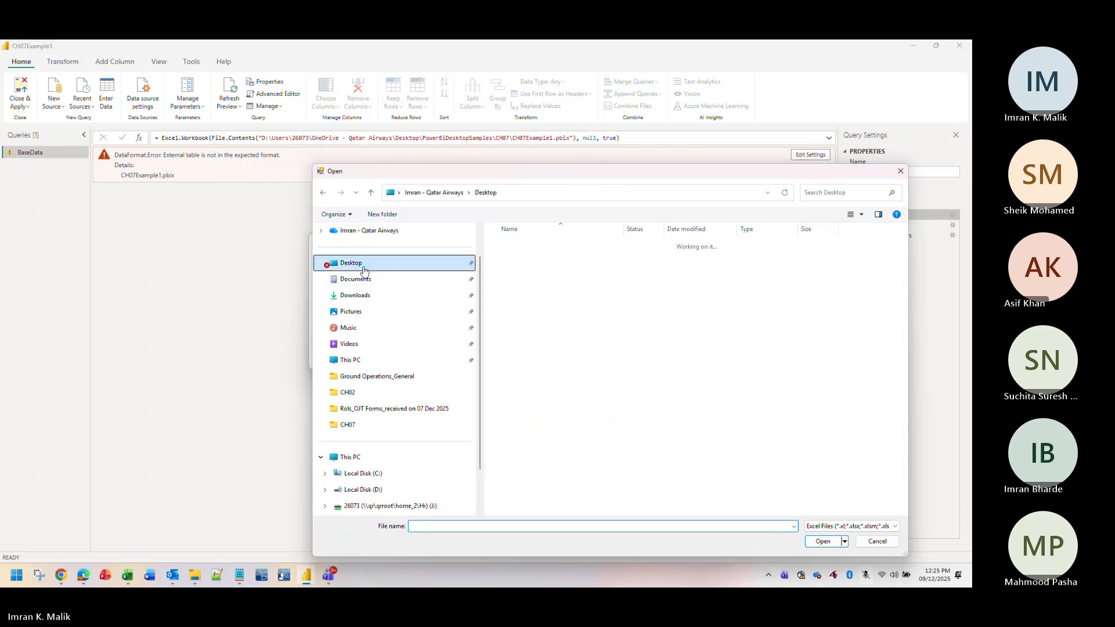
{"action": "double_click", "coordinate": [522, 309]}
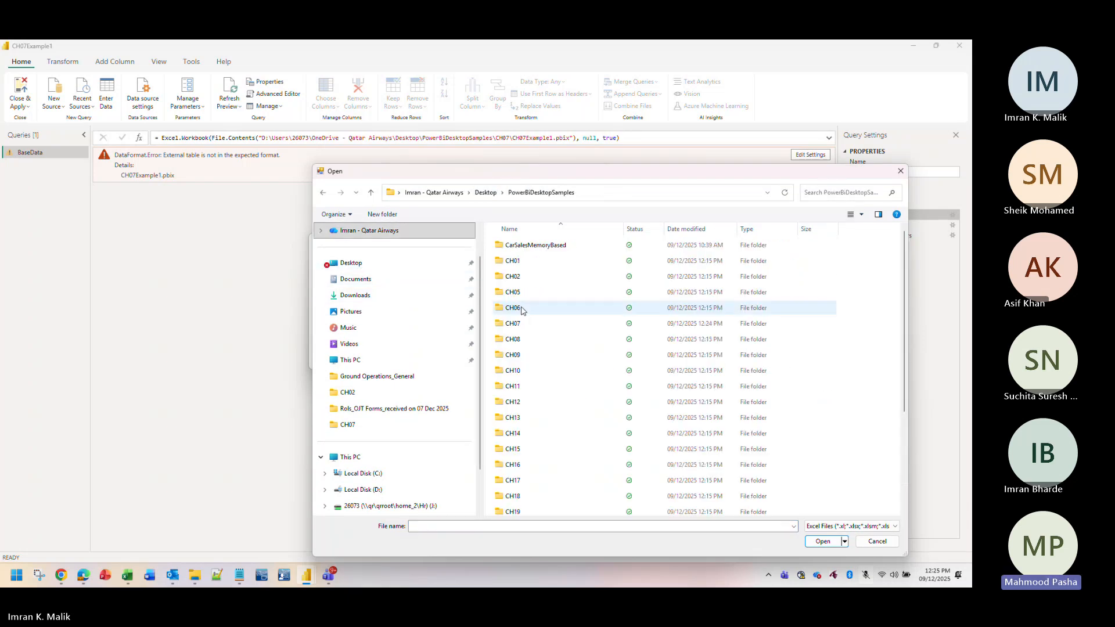
{"action": "left_click", "coordinate": [871, 526]}
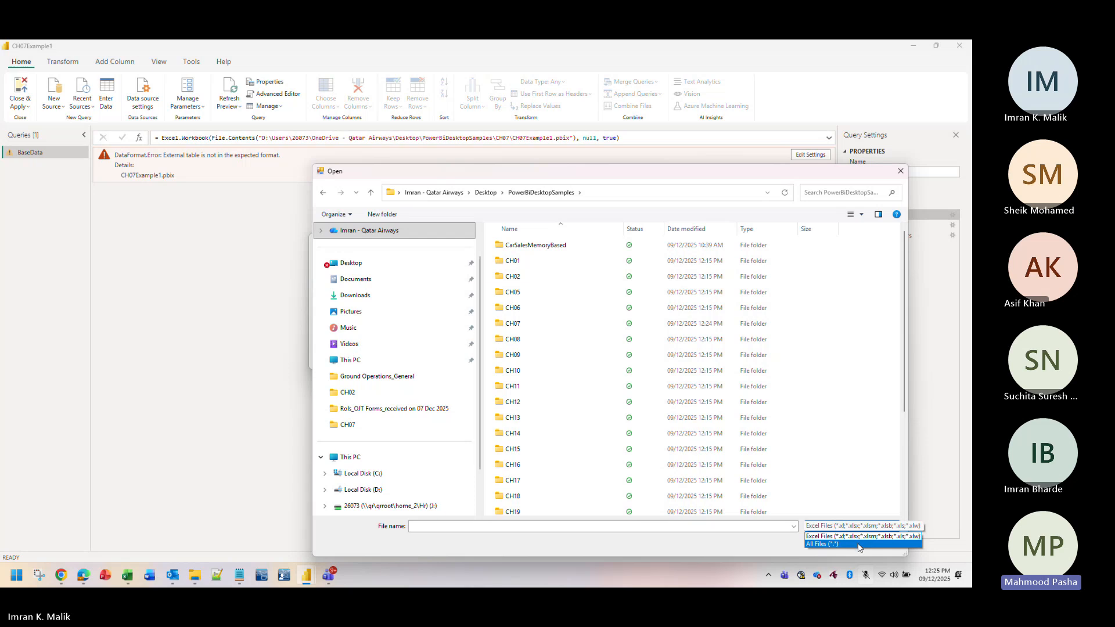
{"action": "left_click", "coordinate": [859, 544]}
{"action": "double_click", "coordinate": [523, 324]}
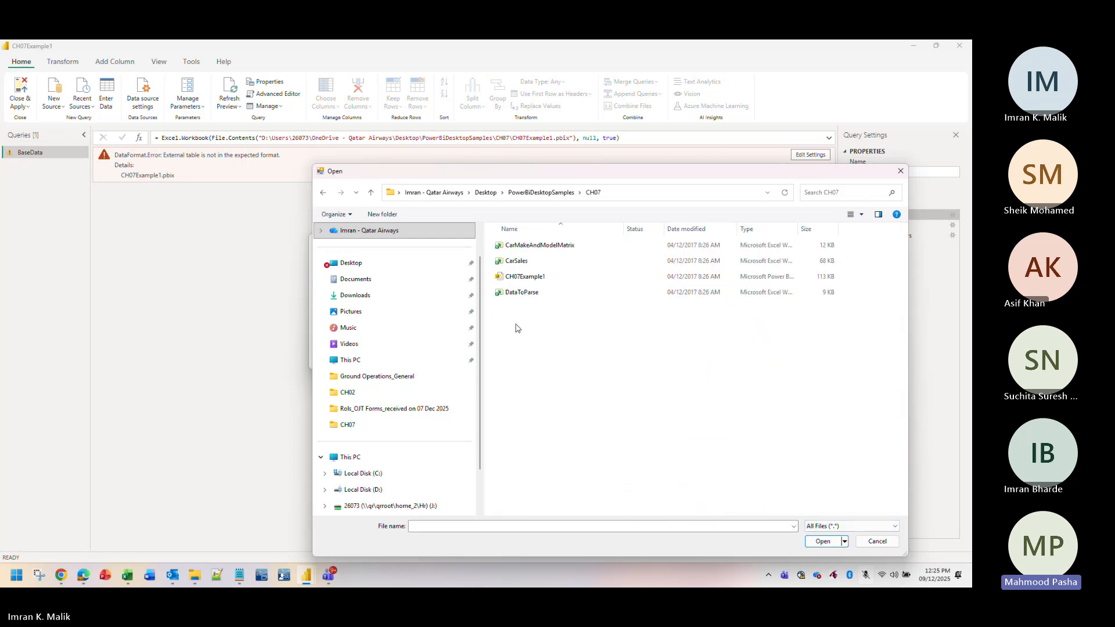
- Choose CH07Example1 as BaseData's source file
{"action": "left_click_drag", "start_coordinate": [590, 174], "coordinate": [494, 110]}
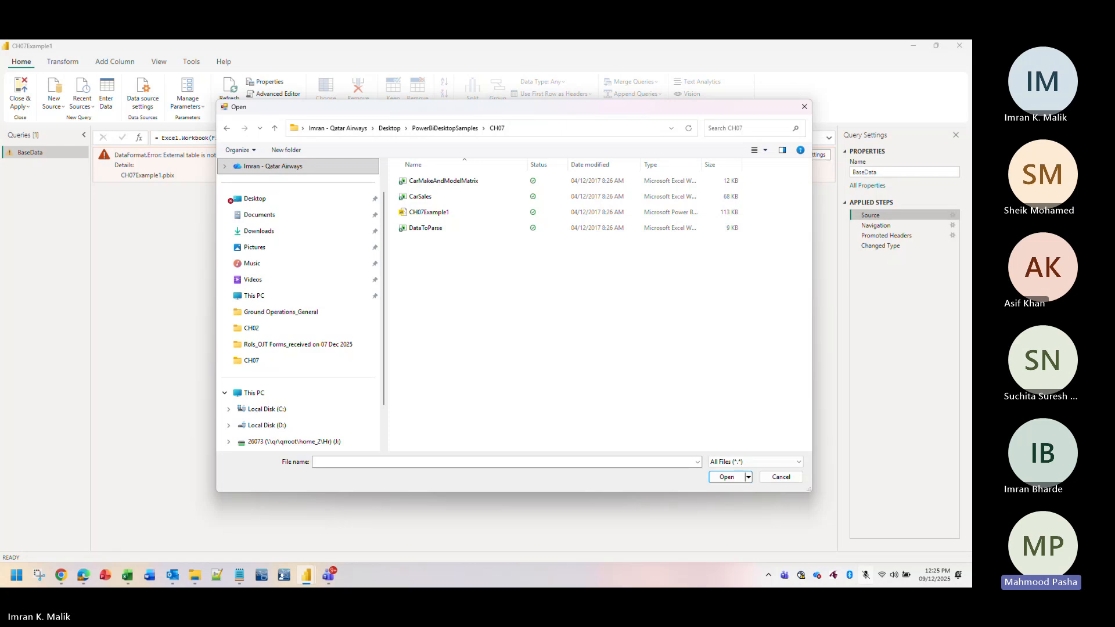
{"action": "key", "text": "ctrl+shift+m"}
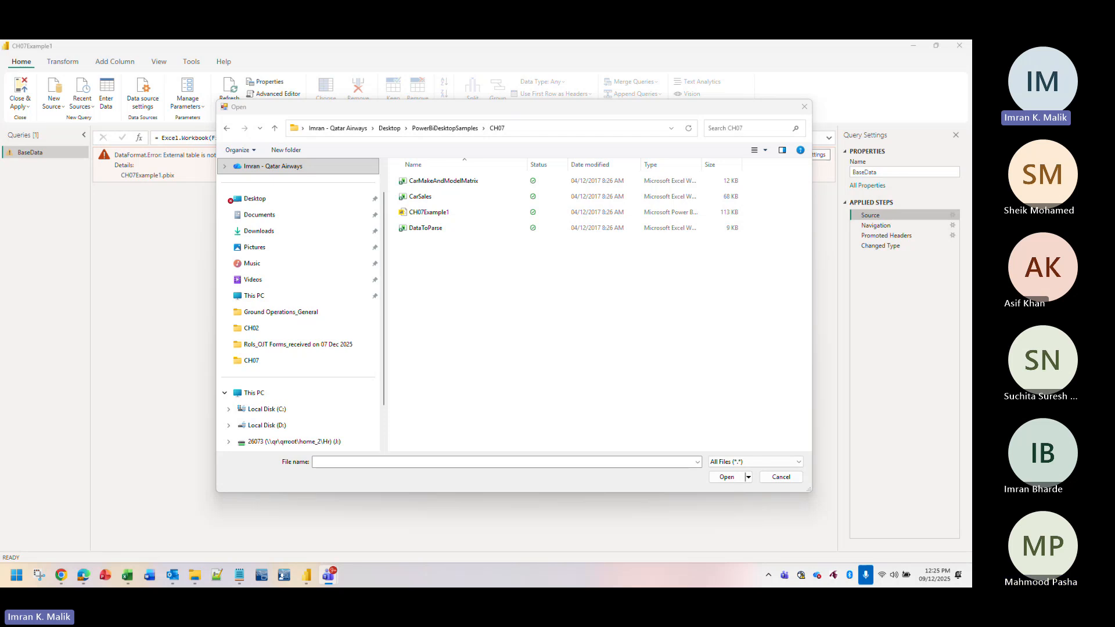
{"action": "key", "text": "ctrl+shift+m"}
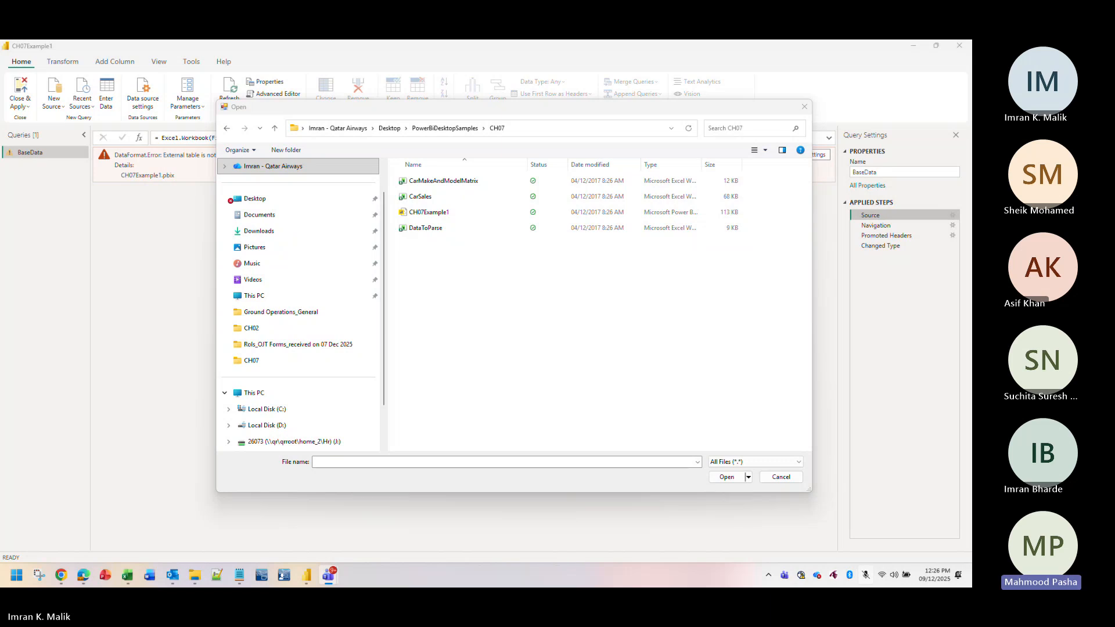
{"action": "left_click_drag", "start_coordinate": [610, 111], "coordinate": [604, 95]}
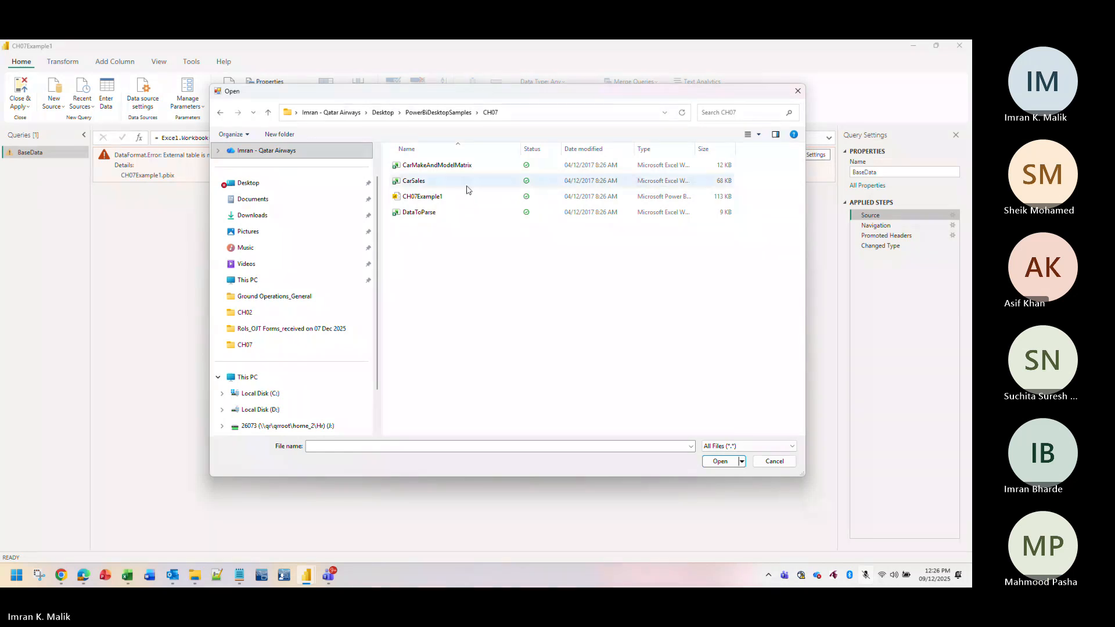
{"action": "double_click", "coordinate": [435, 197]}
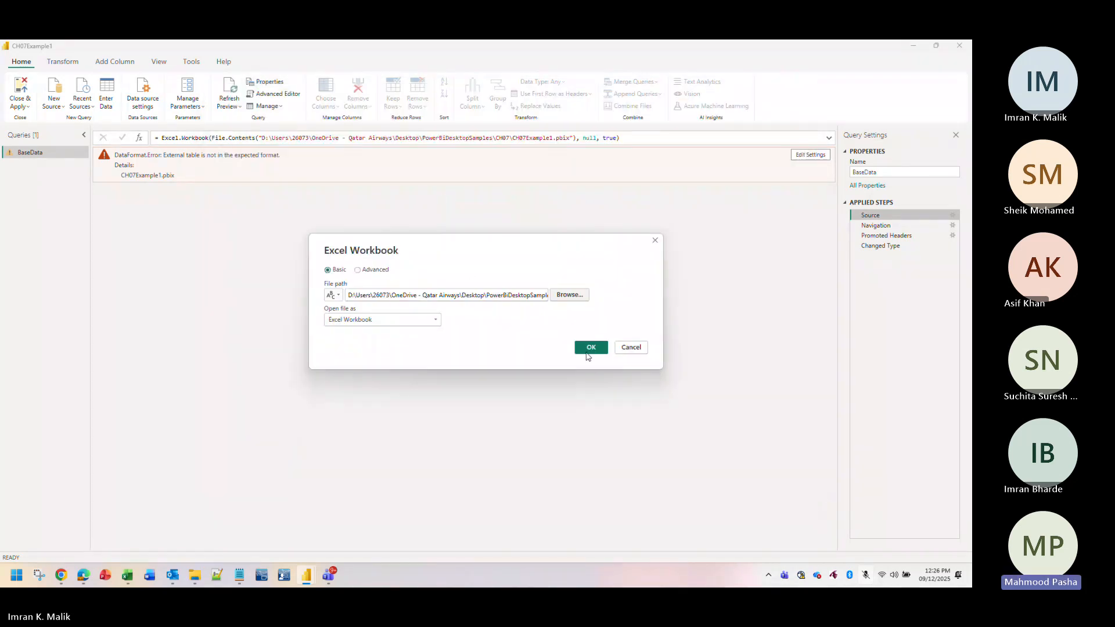
- Confirm the Excel Workbook dialog so BaseData's Source step points to CH07Example1.pbix
{"action": "left_click", "coordinate": [591, 349]}
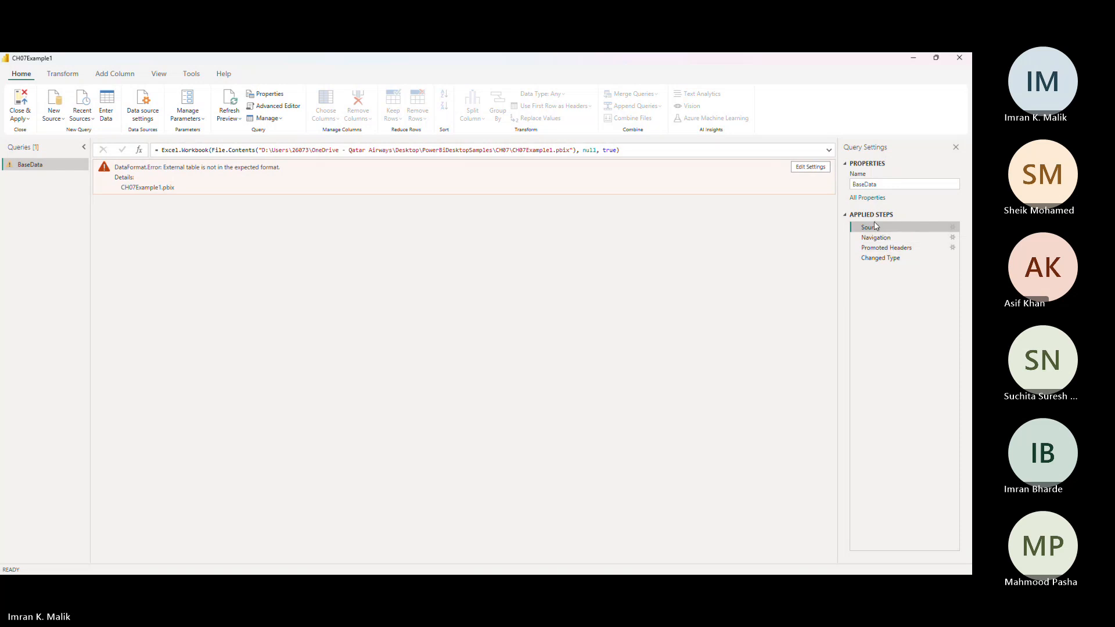
{"action": "left_click", "coordinate": [952, 228]}
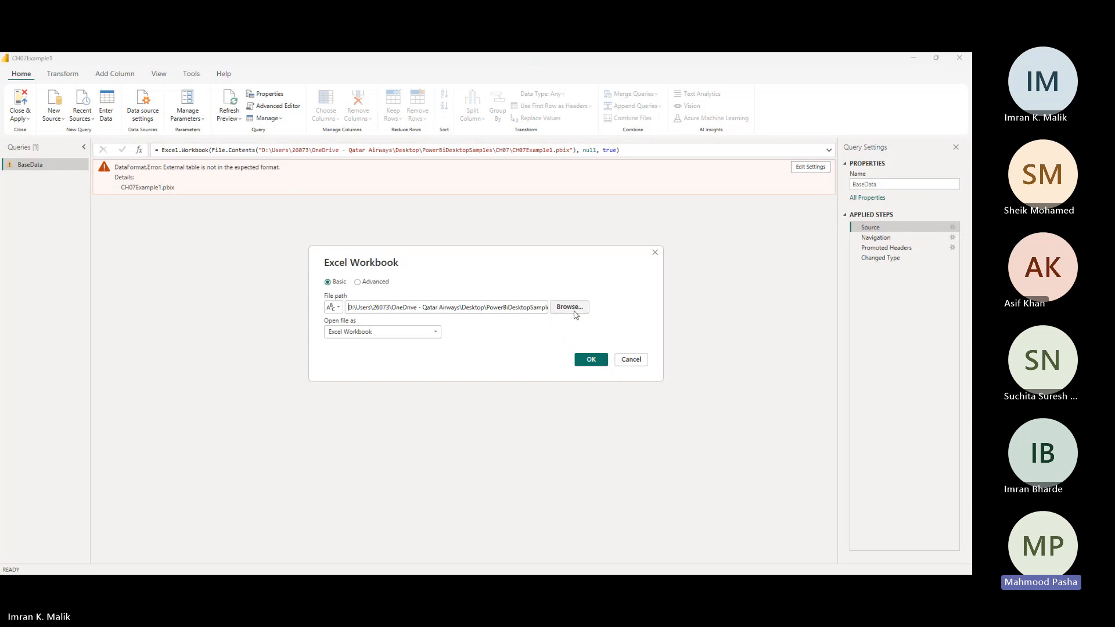
{"action": "left_click", "coordinate": [569, 307]}
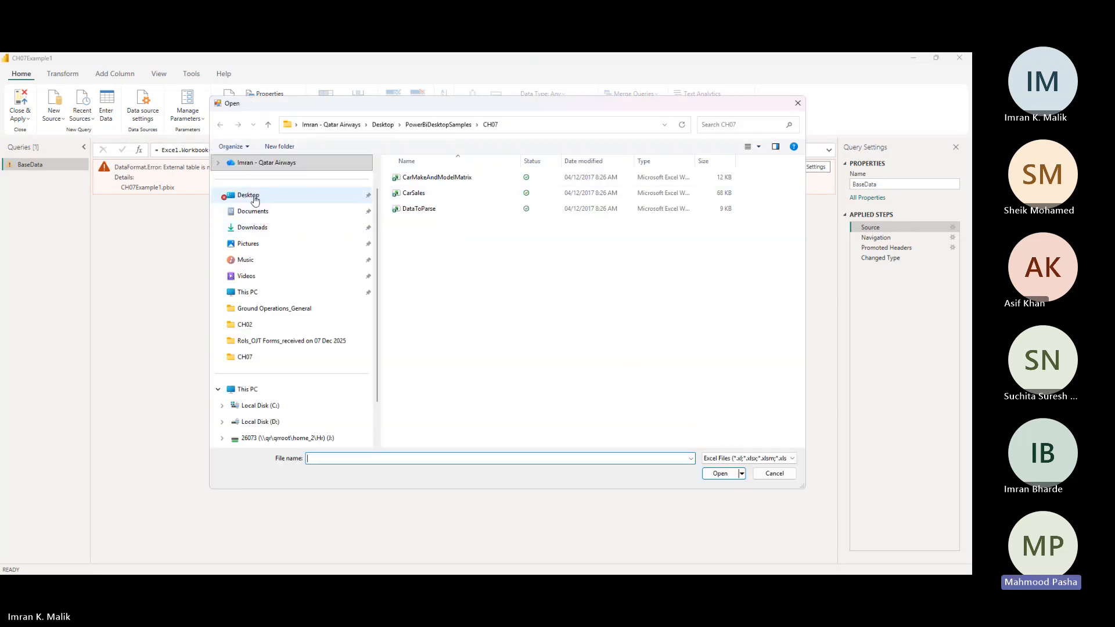
{"action": "left_click", "coordinate": [244, 195]}
{"action": "double_click", "coordinate": [440, 240]}
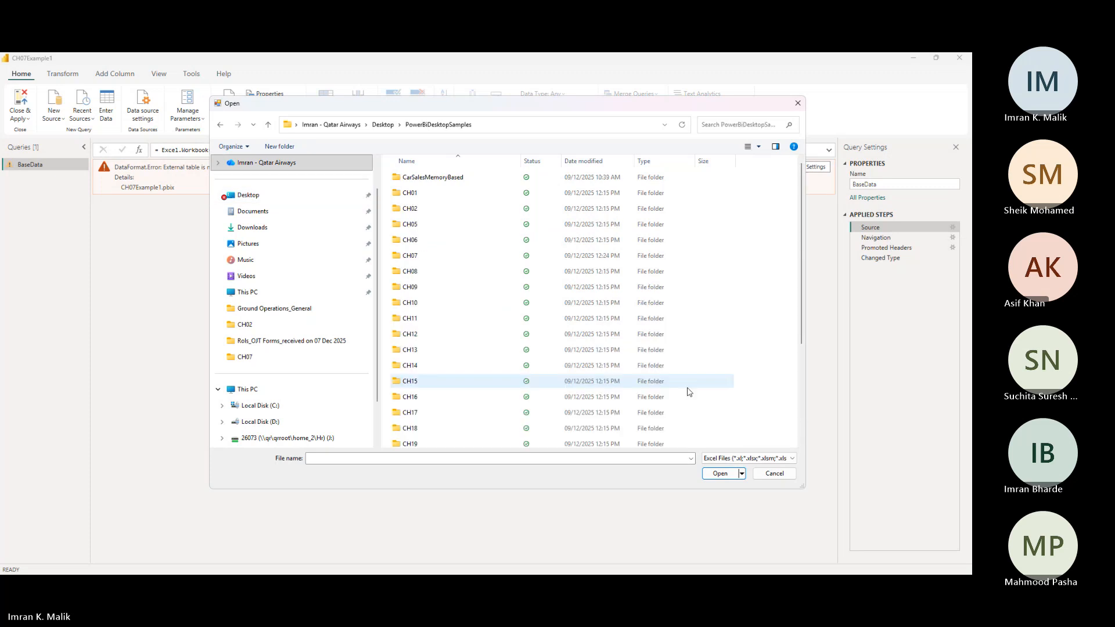
{"action": "double_click", "coordinate": [413, 256]}
{"action": "left_click", "coordinate": [778, 459]}
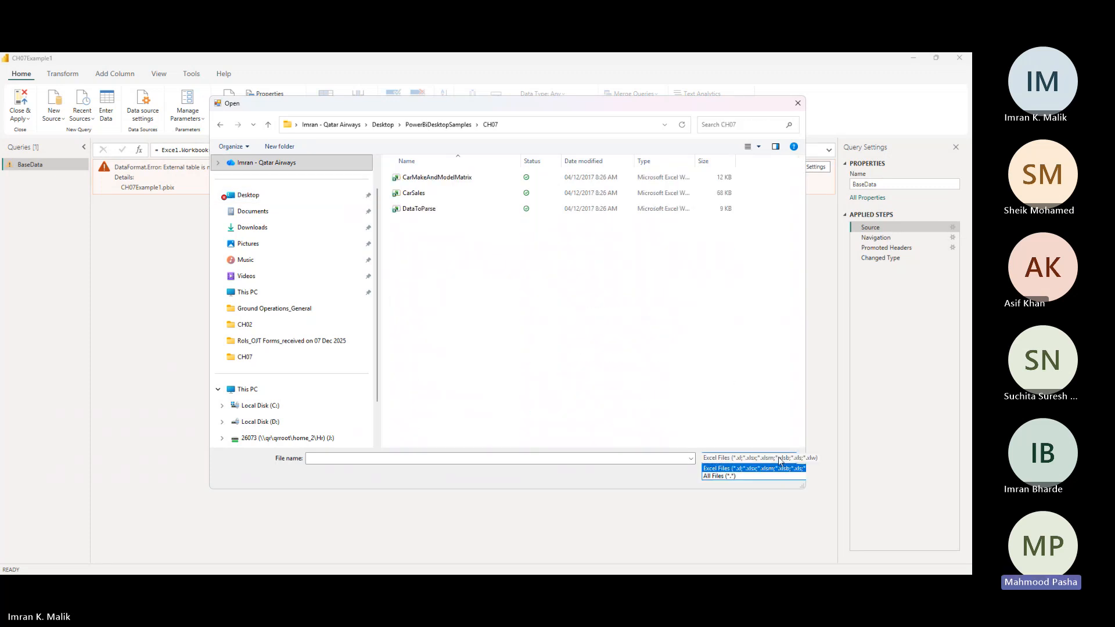
{"action": "left_click", "coordinate": [764, 476]}
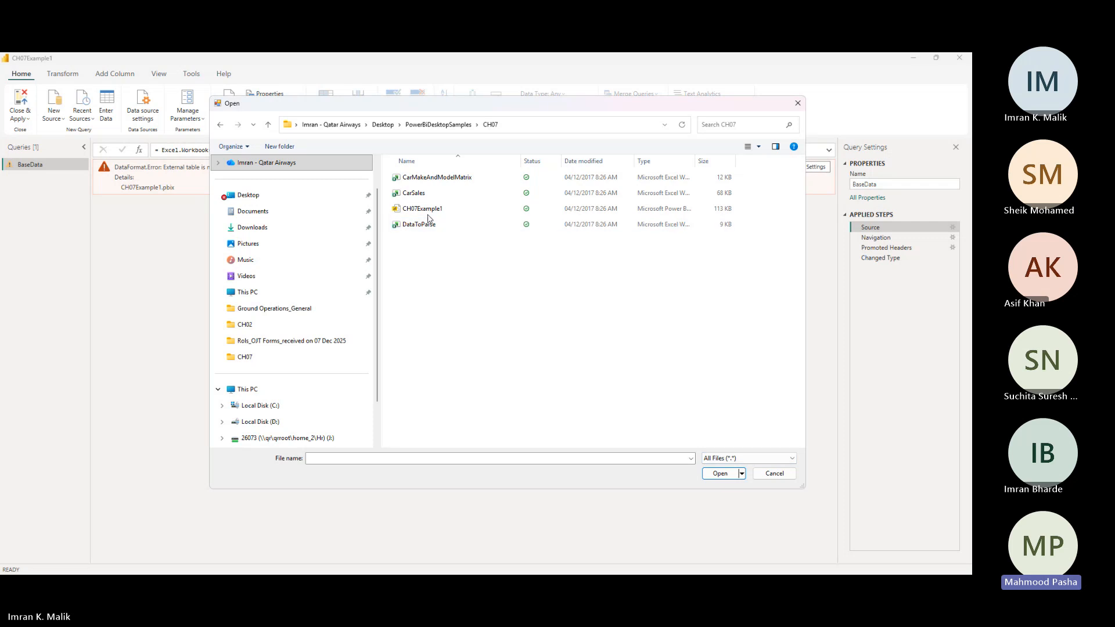
{"action": "double_click", "coordinate": [430, 214]}
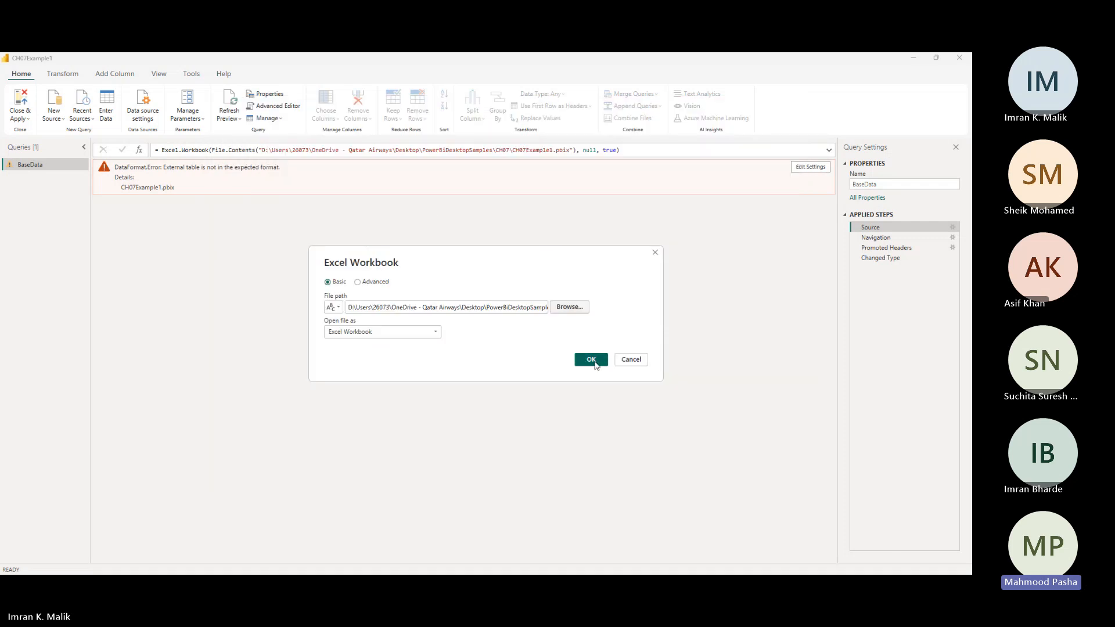
{"action": "left_click", "coordinate": [591, 360]}
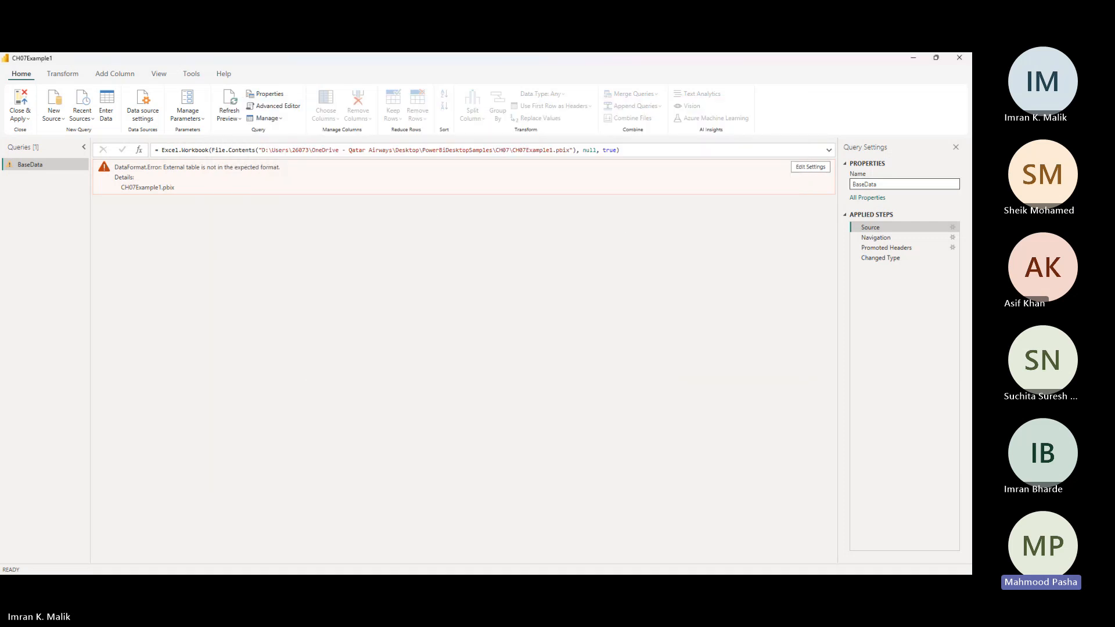
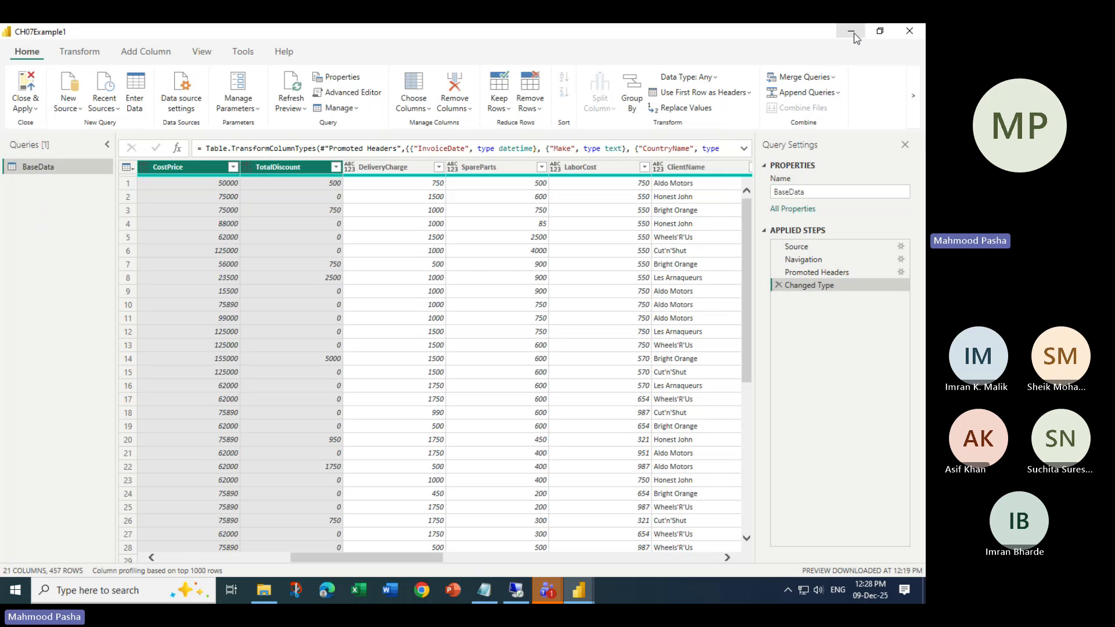
- Close Power Query Editor without applying the BaseData changes yet, choosing Not now
{"action": "left_click", "coordinate": [587, 587]}
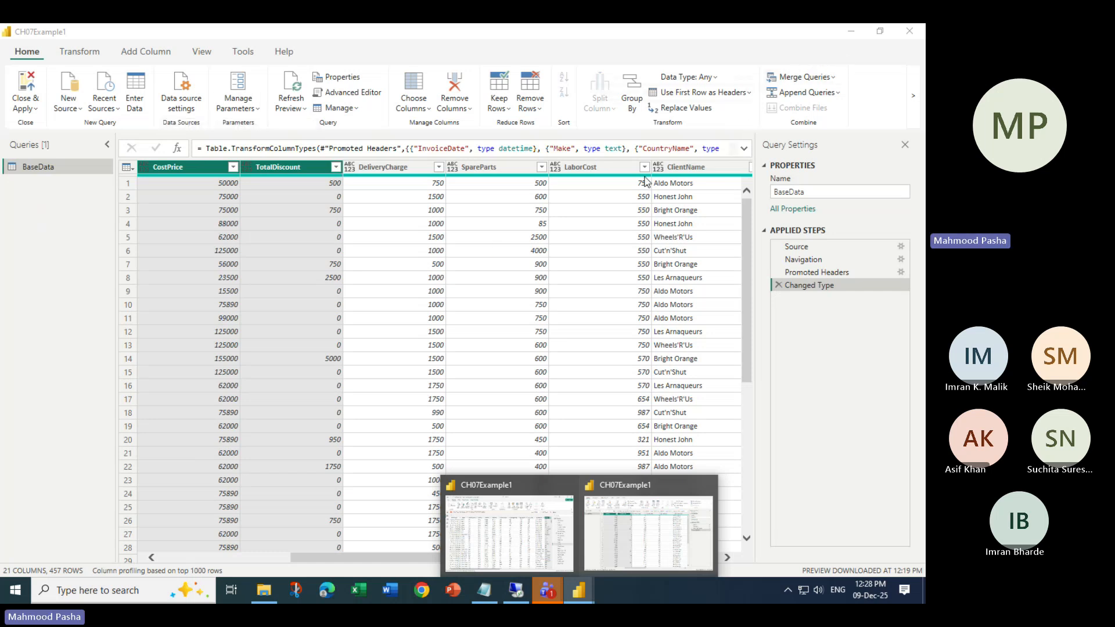
{"action": "left_click", "coordinate": [427, 309]}
{"action": "left_click", "coordinate": [909, 31]}
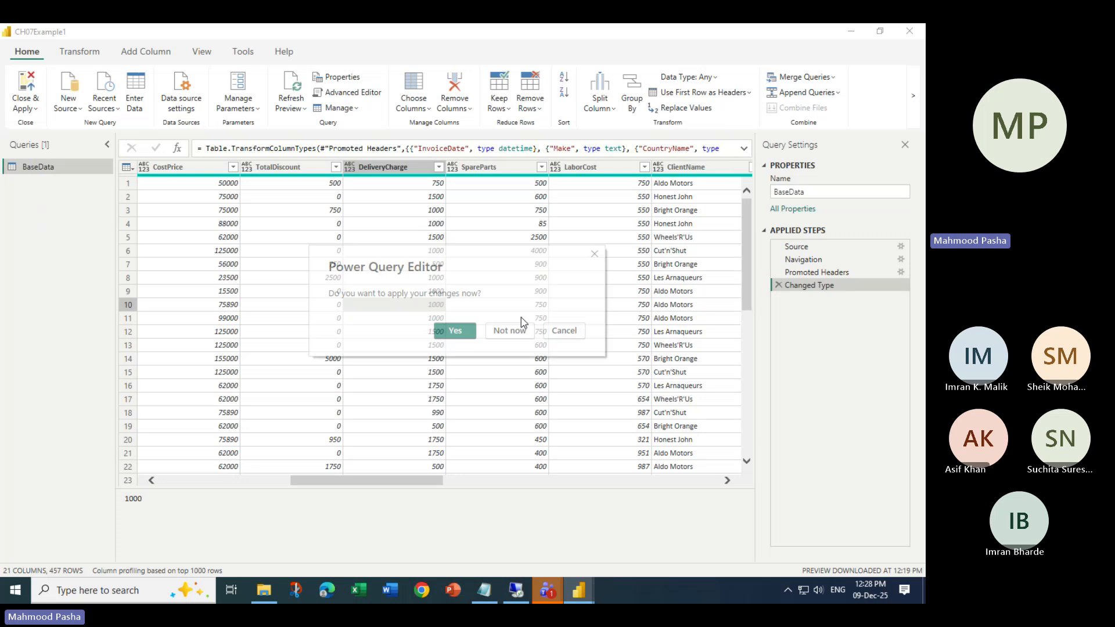
{"action": "left_click", "coordinate": [508, 331]}
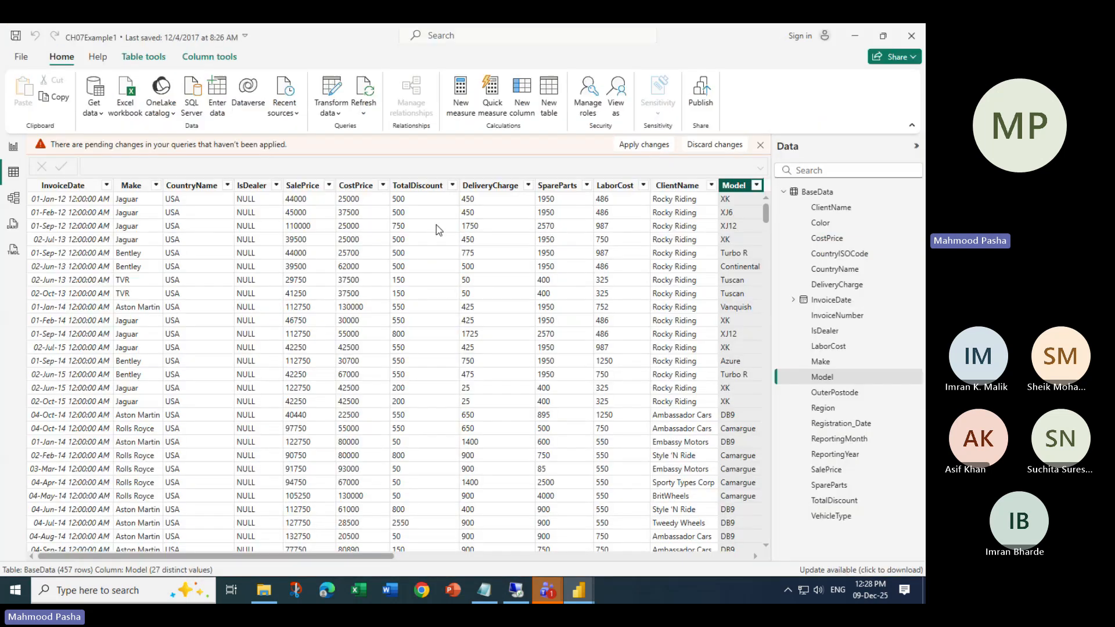
- Dismiss the sign-in prompt, apply the pending query changes, and reopen BaseData in Transform data
{"action": "left_click", "coordinate": [821, 36]}
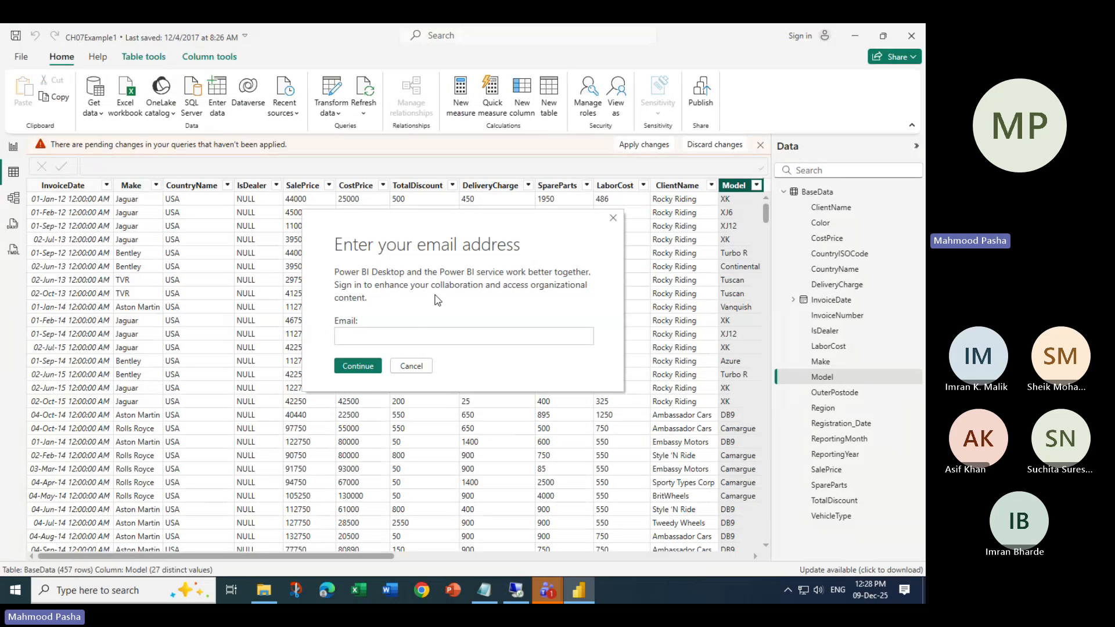
{"action": "left_click", "coordinate": [431, 366]}
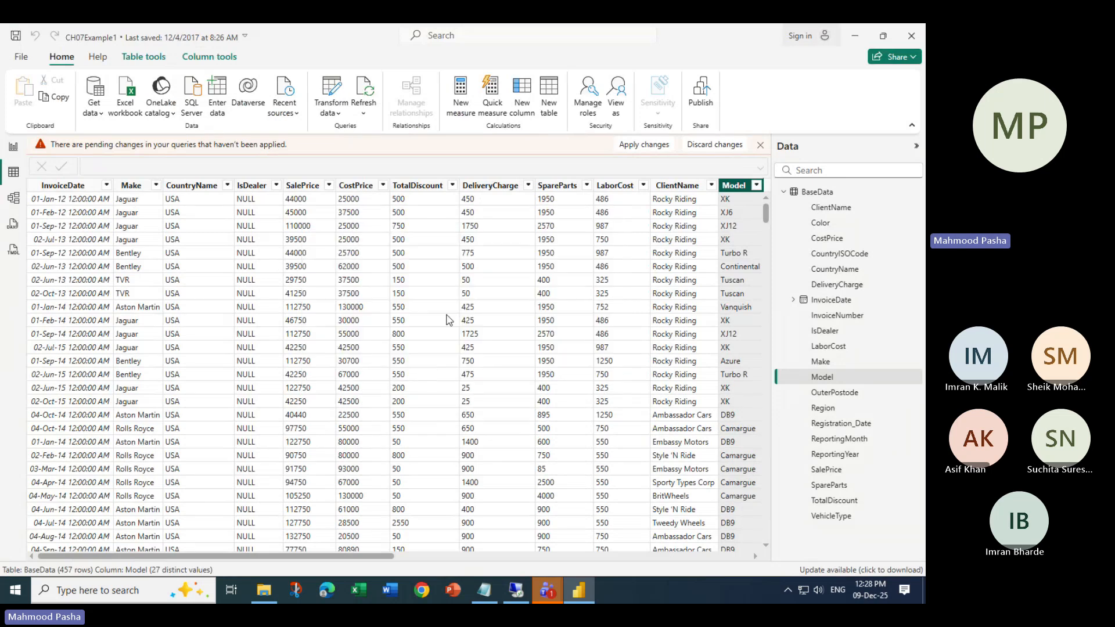
{"action": "left_click", "coordinate": [660, 153]}
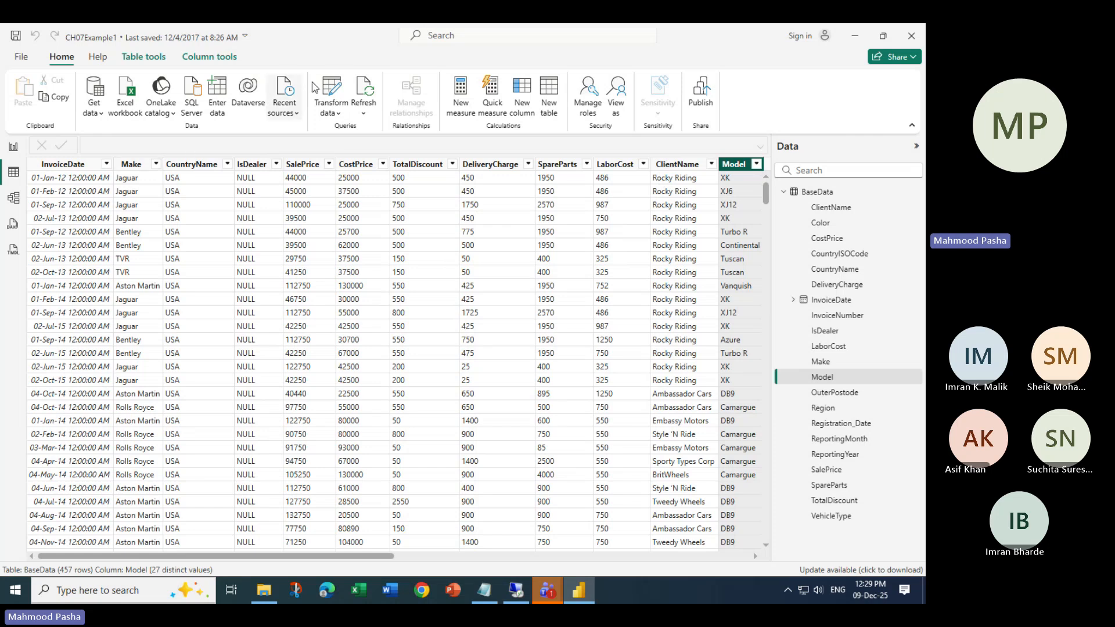
{"action": "left_click", "coordinate": [332, 92]}
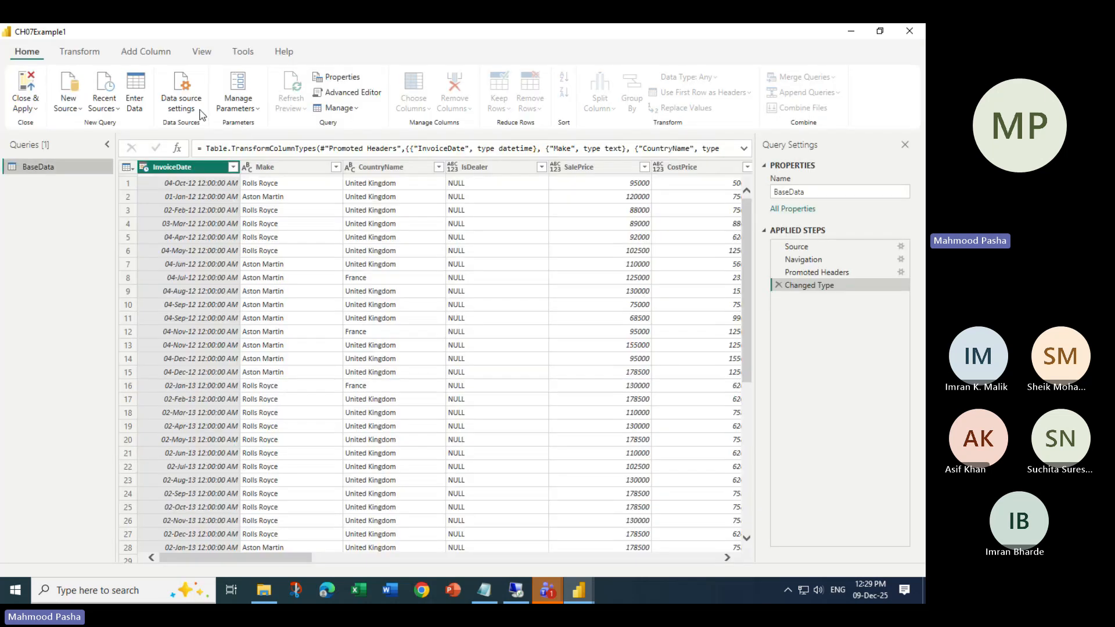
{"action": "left_click", "coordinate": [184, 96]}
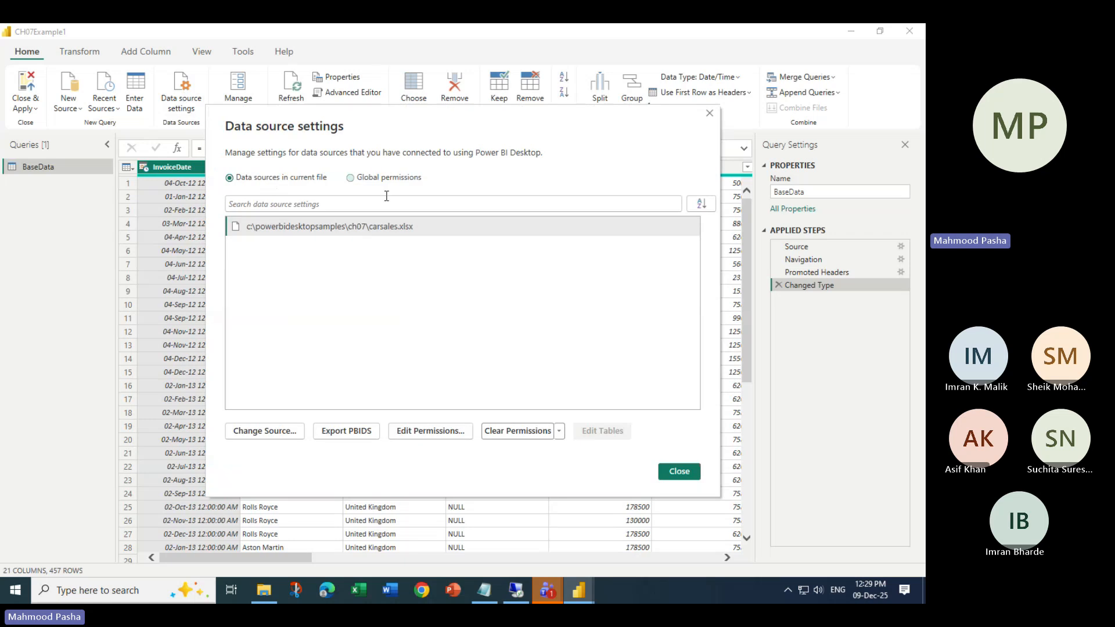
{"action": "left_click", "coordinate": [351, 228]}
{"action": "left_click", "coordinate": [293, 435]}
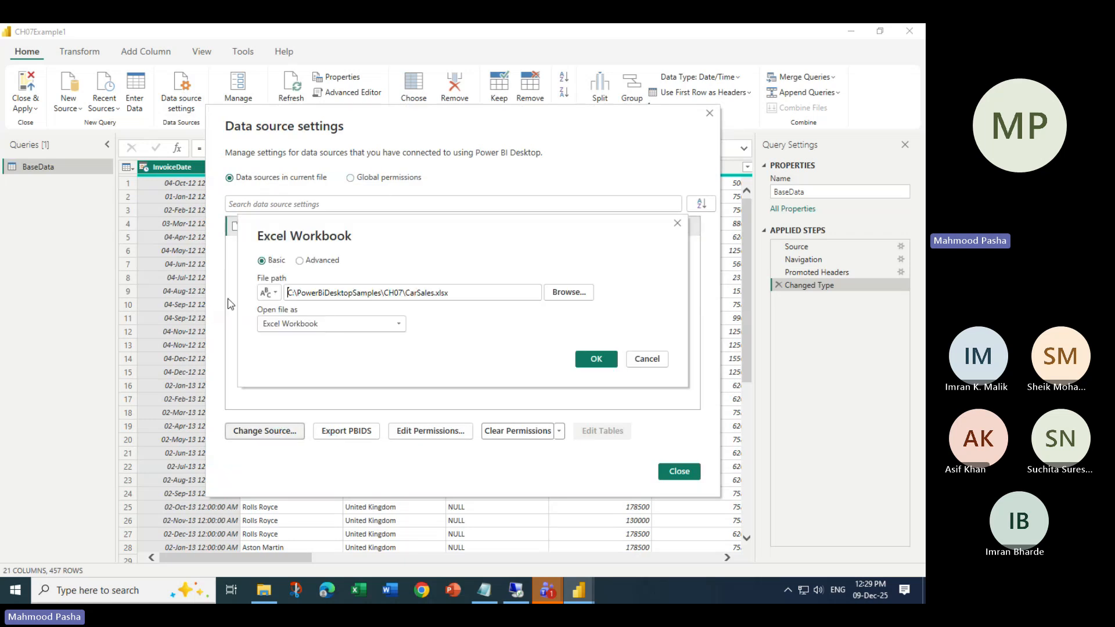
{"action": "left_click", "coordinate": [569, 294]}
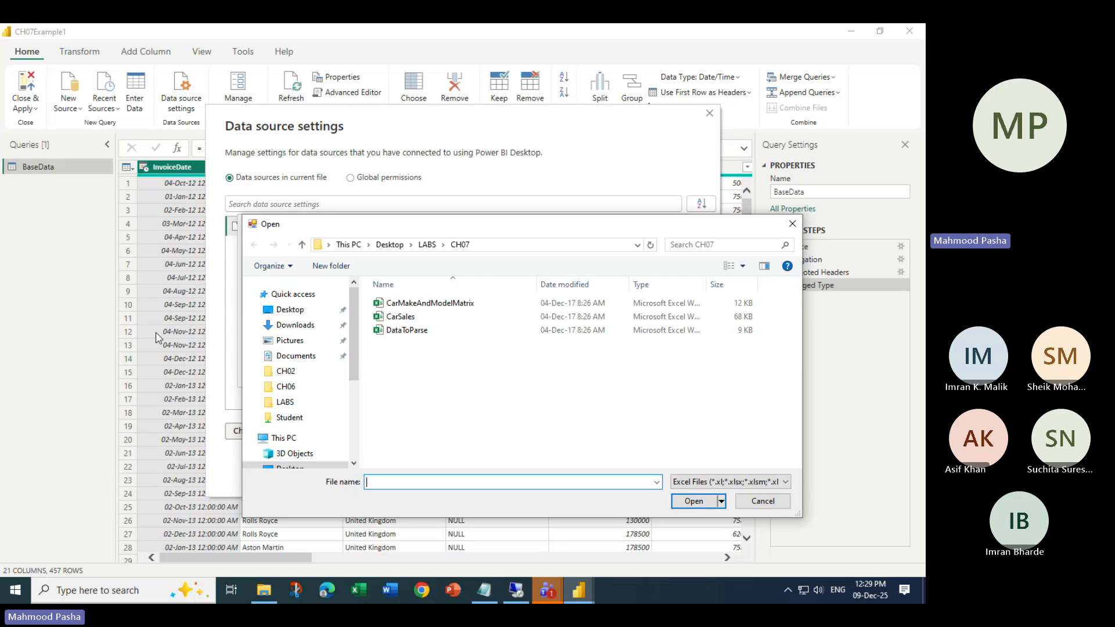
{"action": "left_click", "coordinate": [428, 244]}
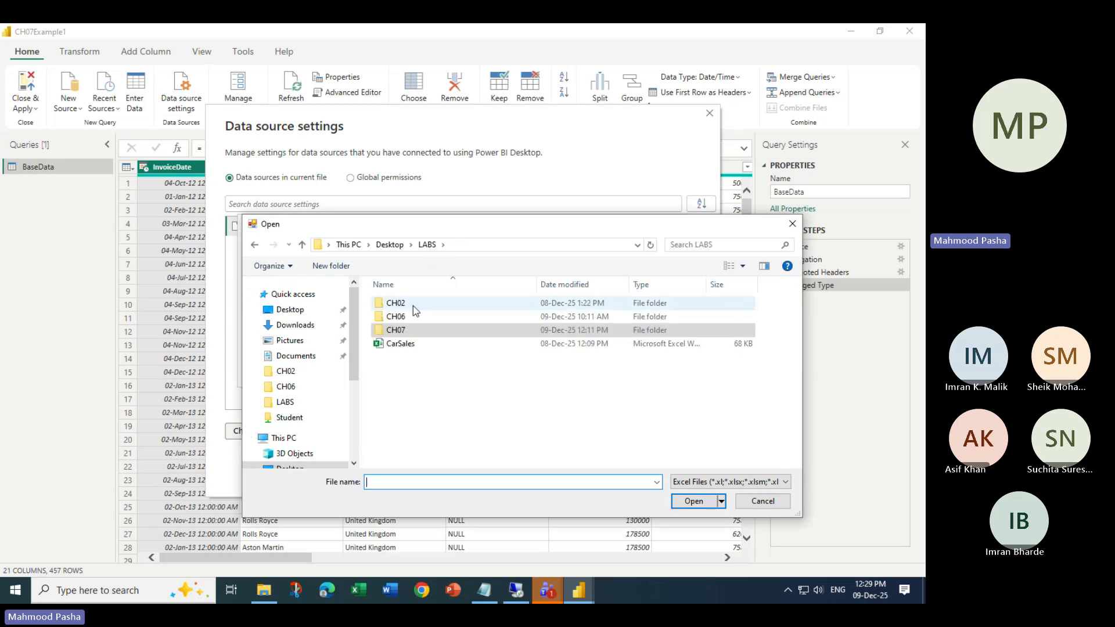
{"action": "double_click", "coordinate": [410, 331]}
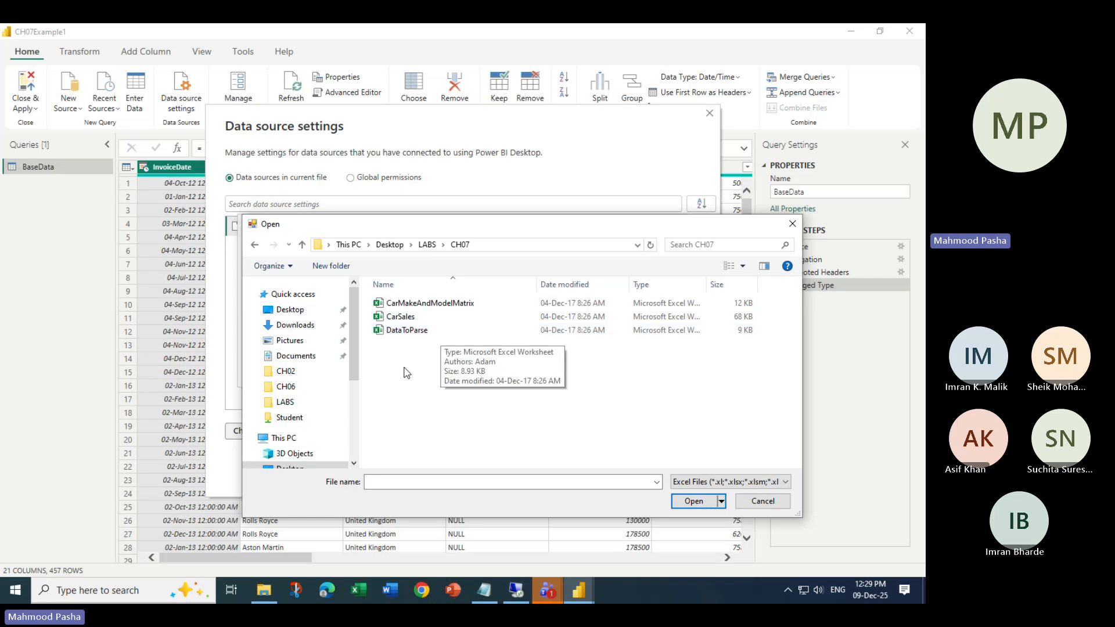
{"action": "left_click", "coordinate": [288, 419]}
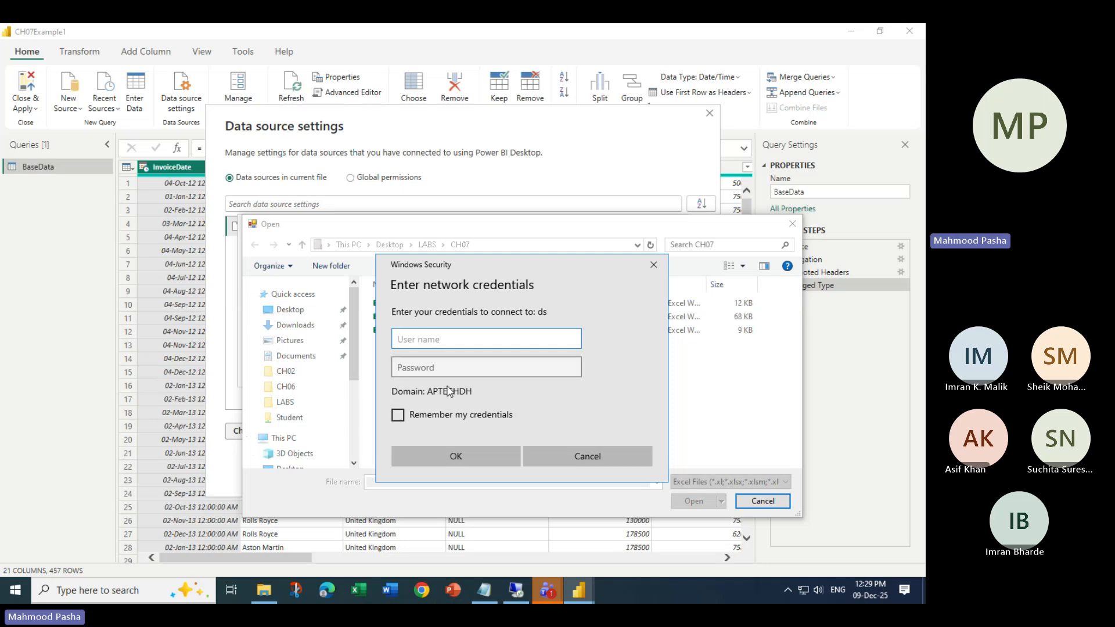
{"action": "left_click", "coordinate": [574, 456]}
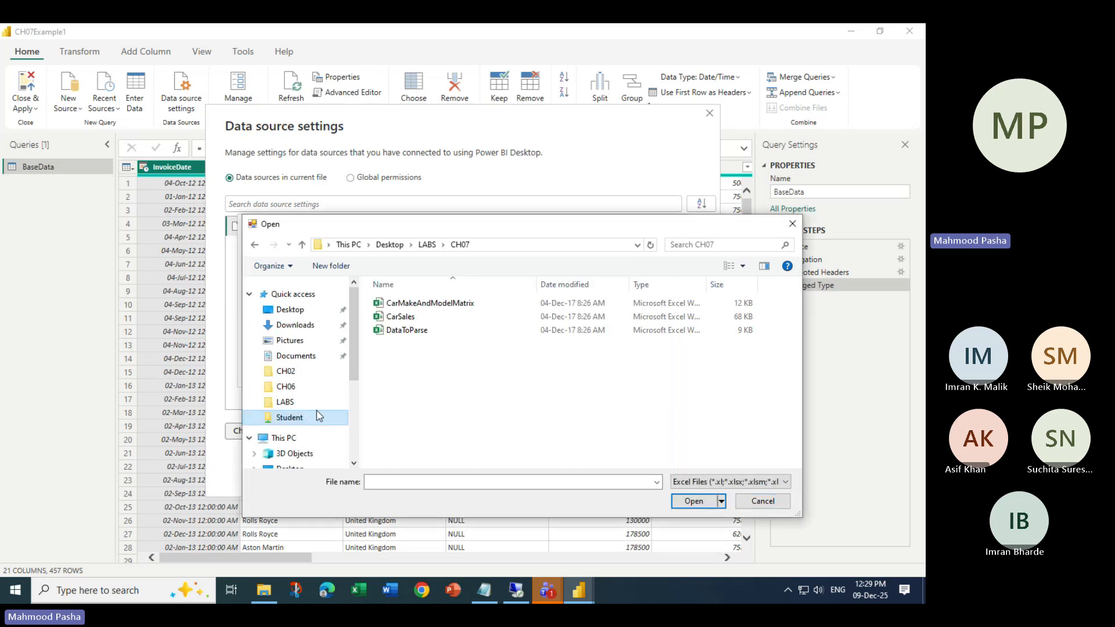
{"action": "left_click_drag", "start_coordinate": [709, 225], "coordinate": [480, 242]}
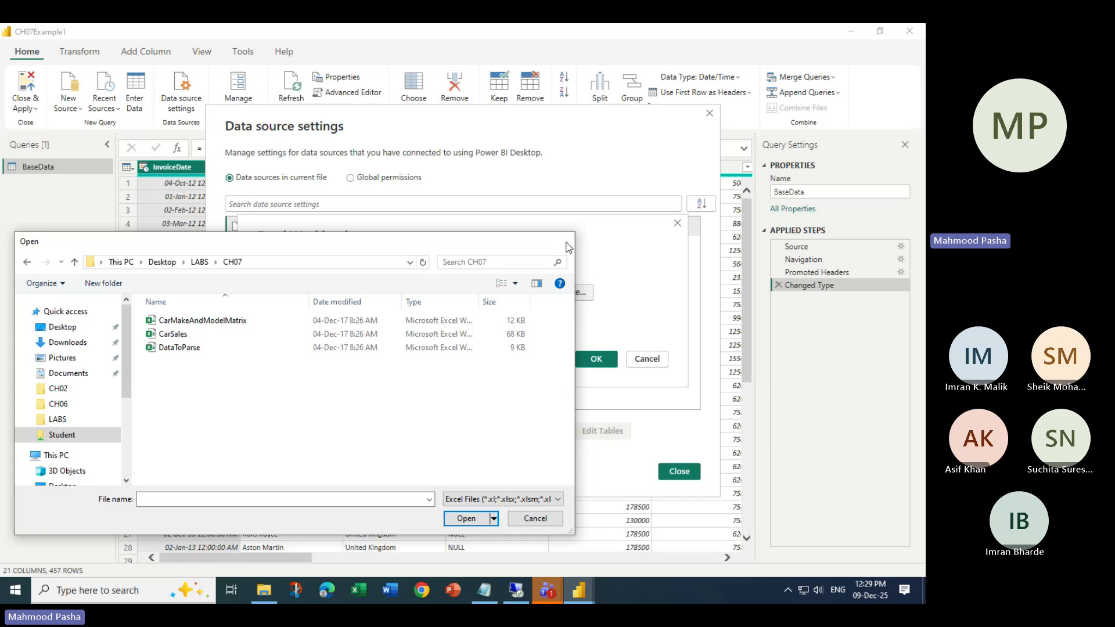
{"action": "left_click", "coordinate": [566, 243]}
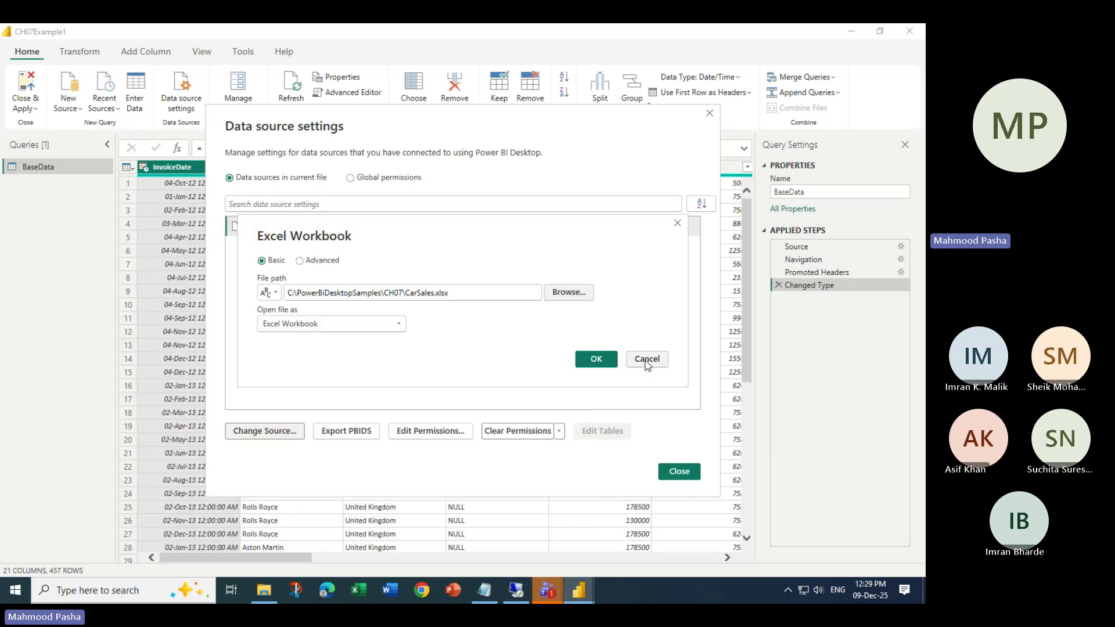
{"action": "left_click", "coordinate": [647, 360]}
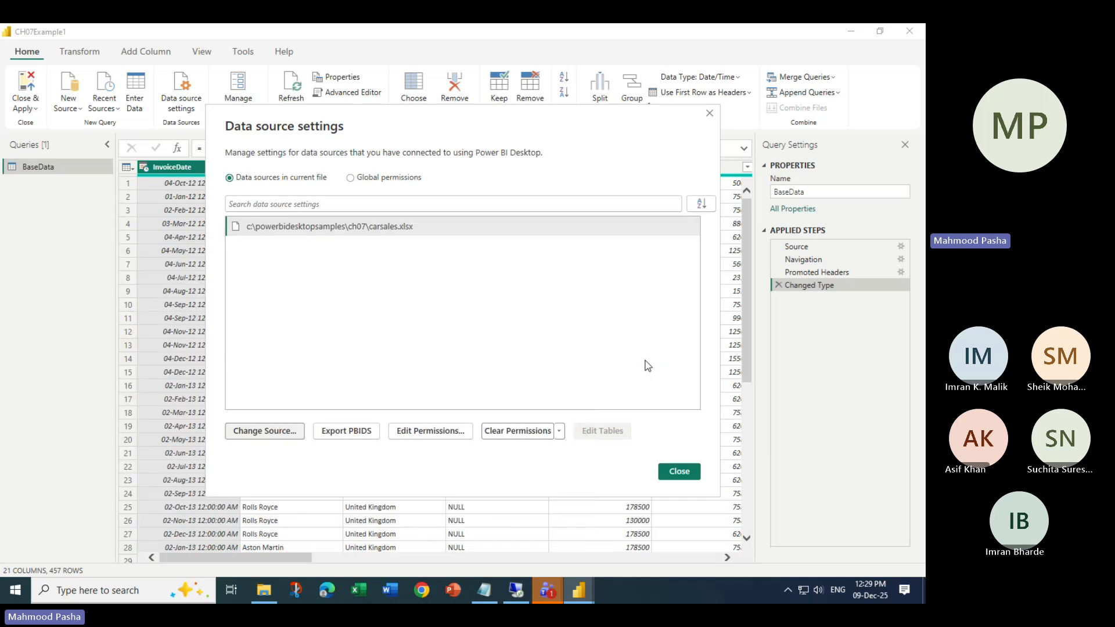
{"action": "left_click", "coordinate": [711, 115]}
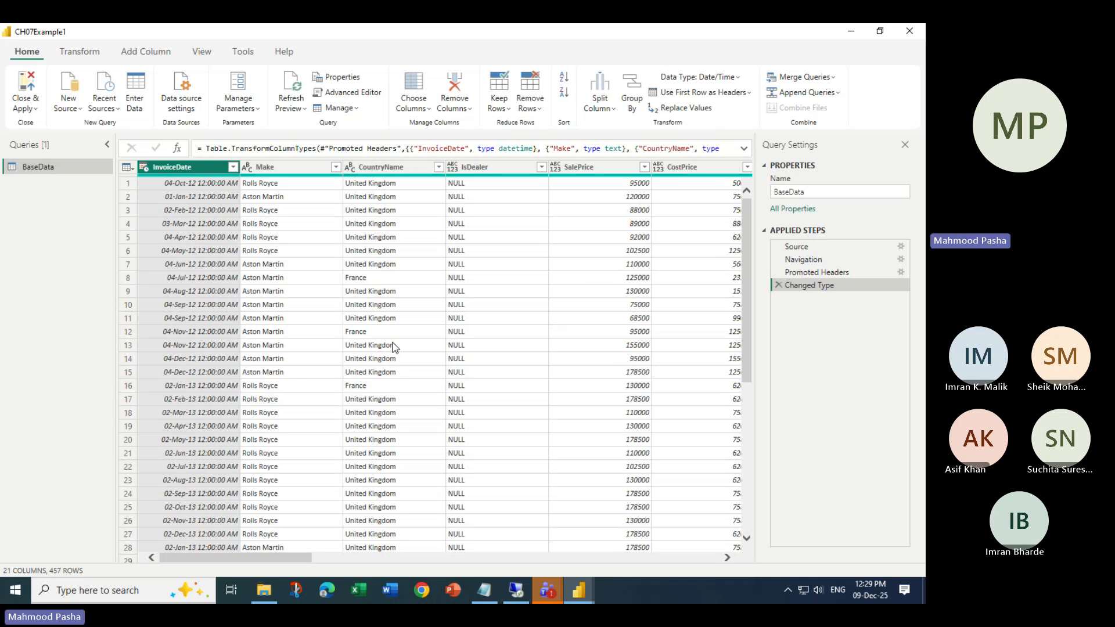
{"action": "left_click", "coordinate": [547, 591]}
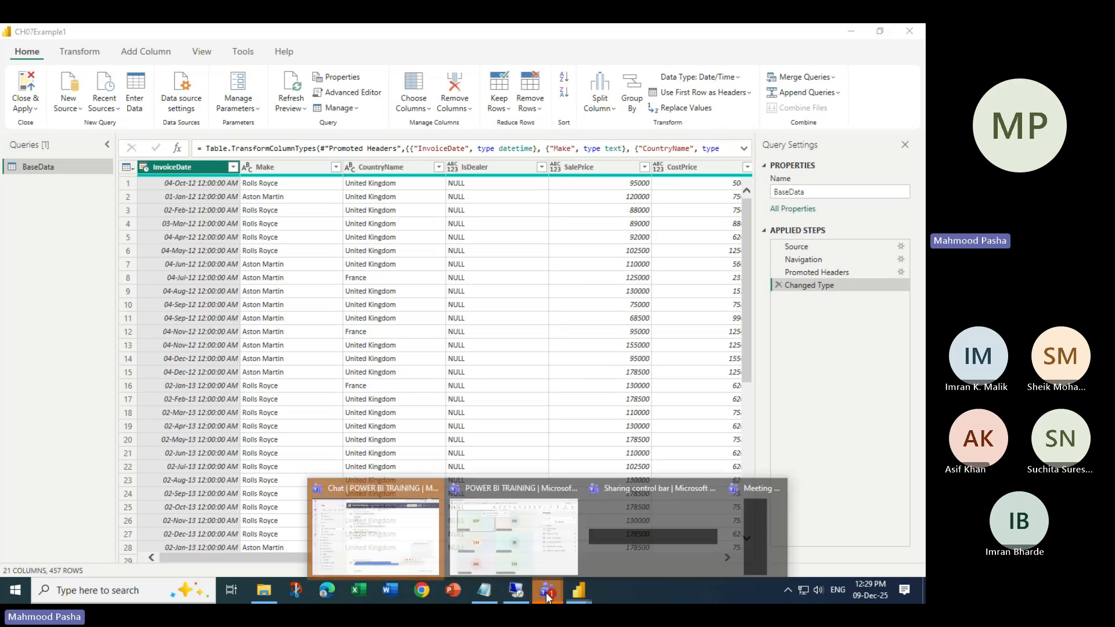
- Read the Teams meeting chat messages, then minimize both Teams windows
{"action": "left_click", "coordinate": [559, 509]}
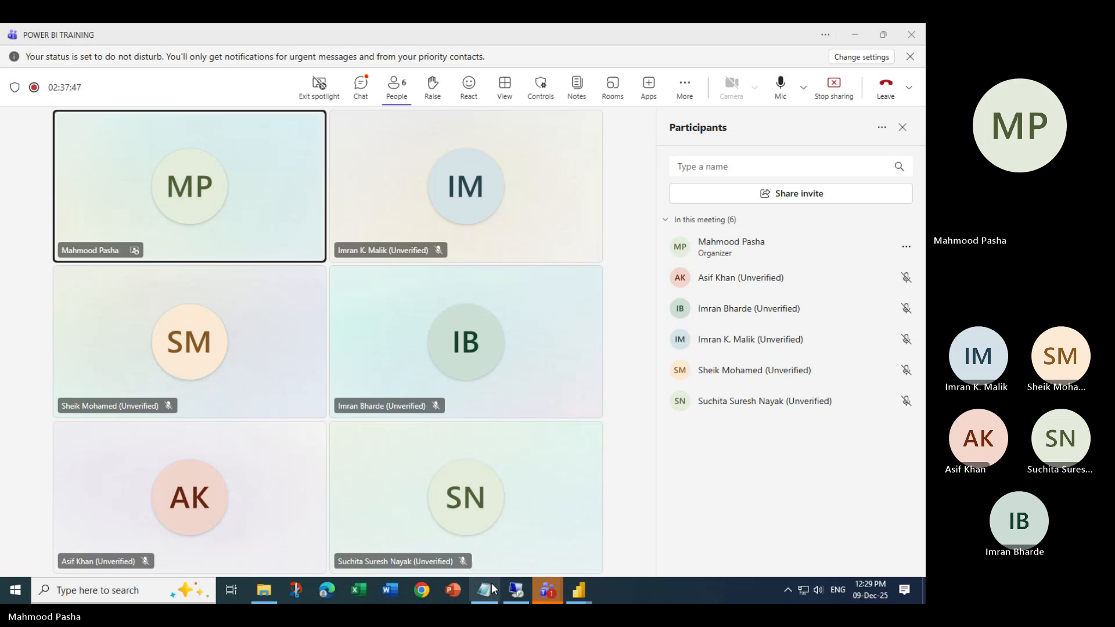
{"action": "left_click", "coordinate": [547, 591]}
{"action": "left_click", "coordinate": [429, 533]}
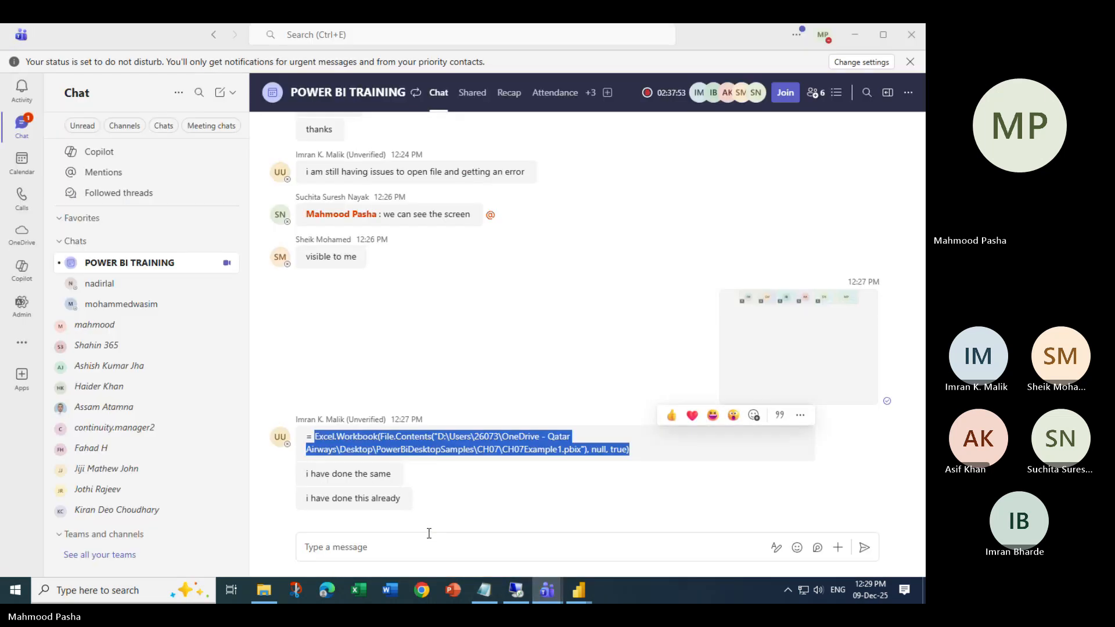
{"action": "left_click", "coordinate": [452, 503]}
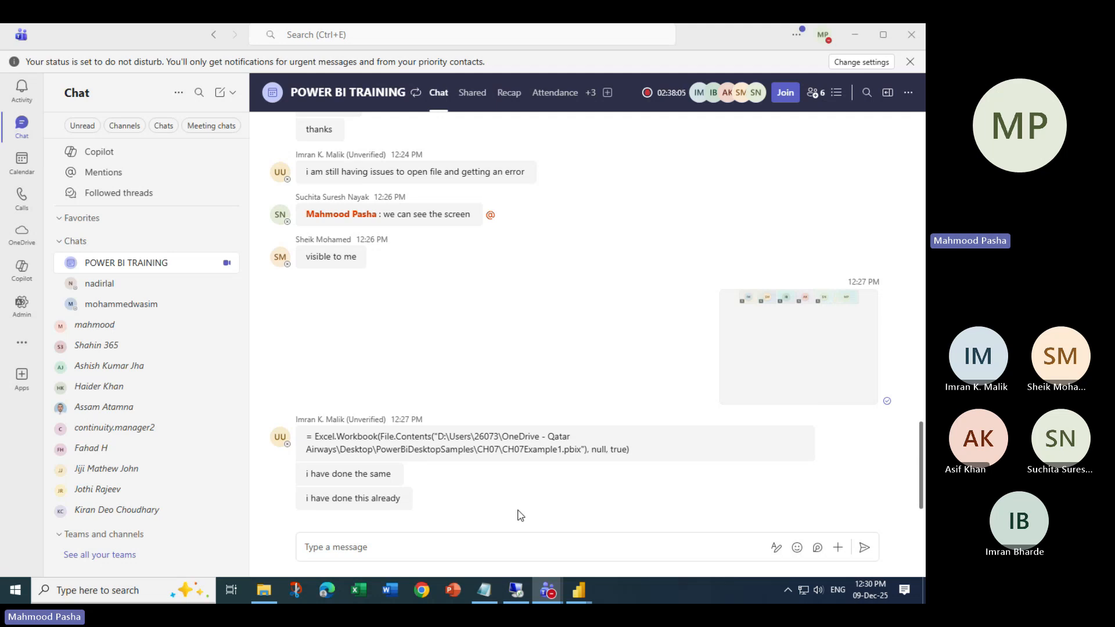
{"action": "left_click", "coordinate": [847, 34]}
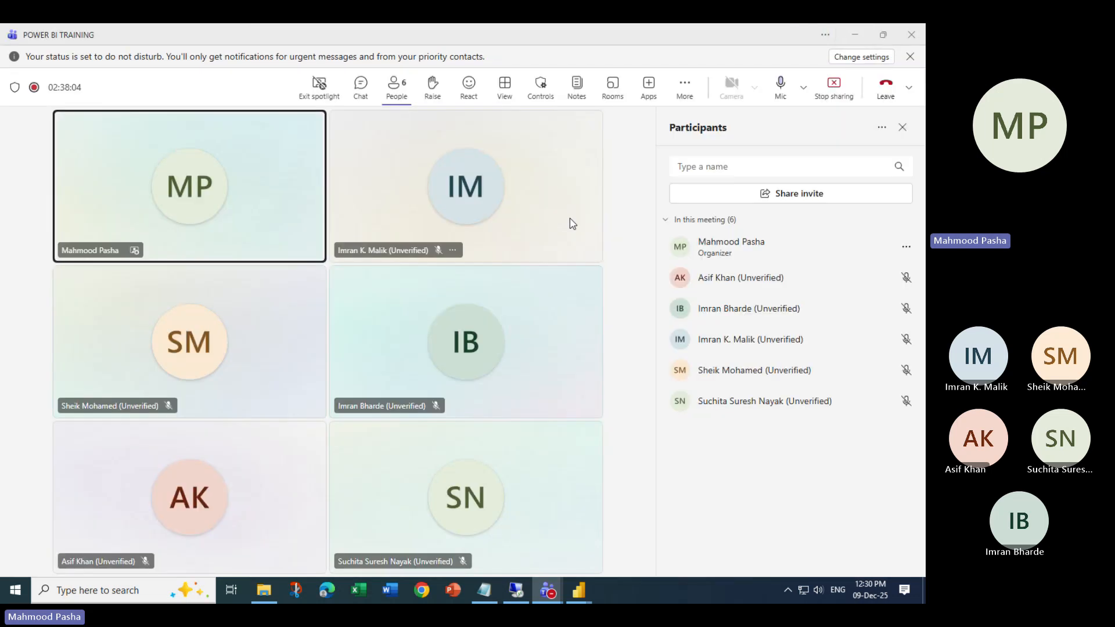
{"action": "left_click", "coordinate": [852, 34]}
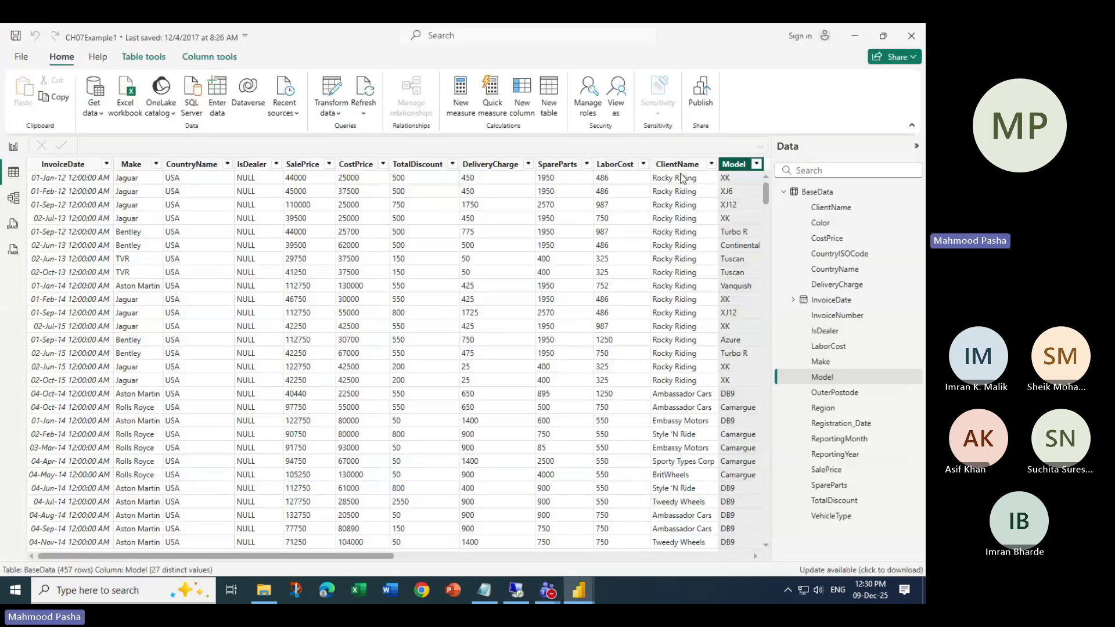
- Minimize Power BI and open the CH07 lab folder in a maximized File Explorer
{"action": "left_click", "coordinate": [852, 31]}
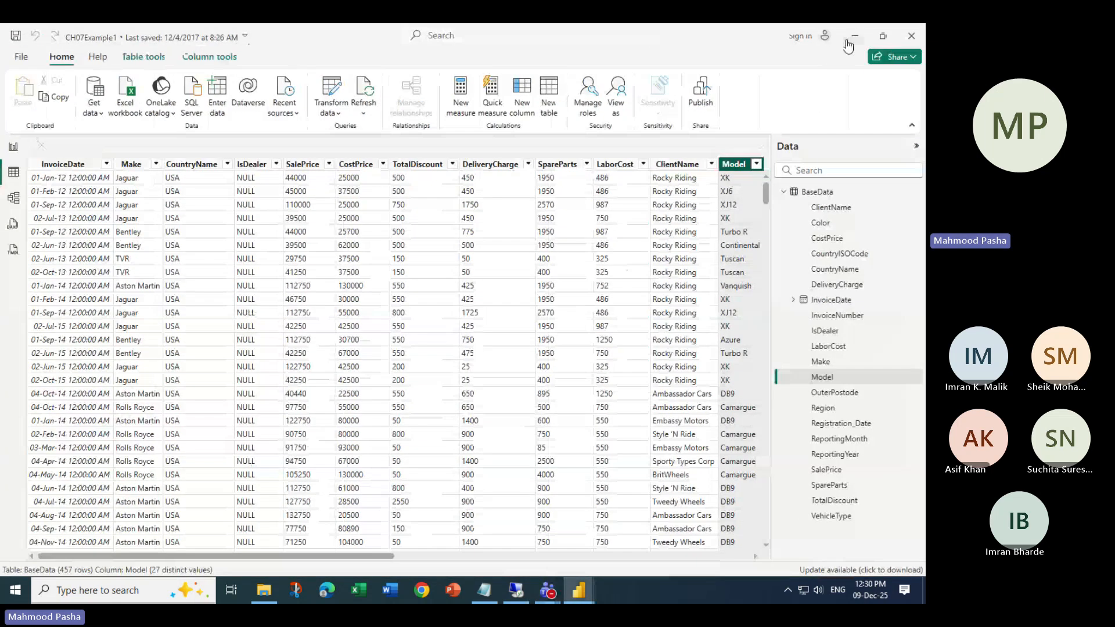
{"action": "left_click", "coordinate": [853, 38]}
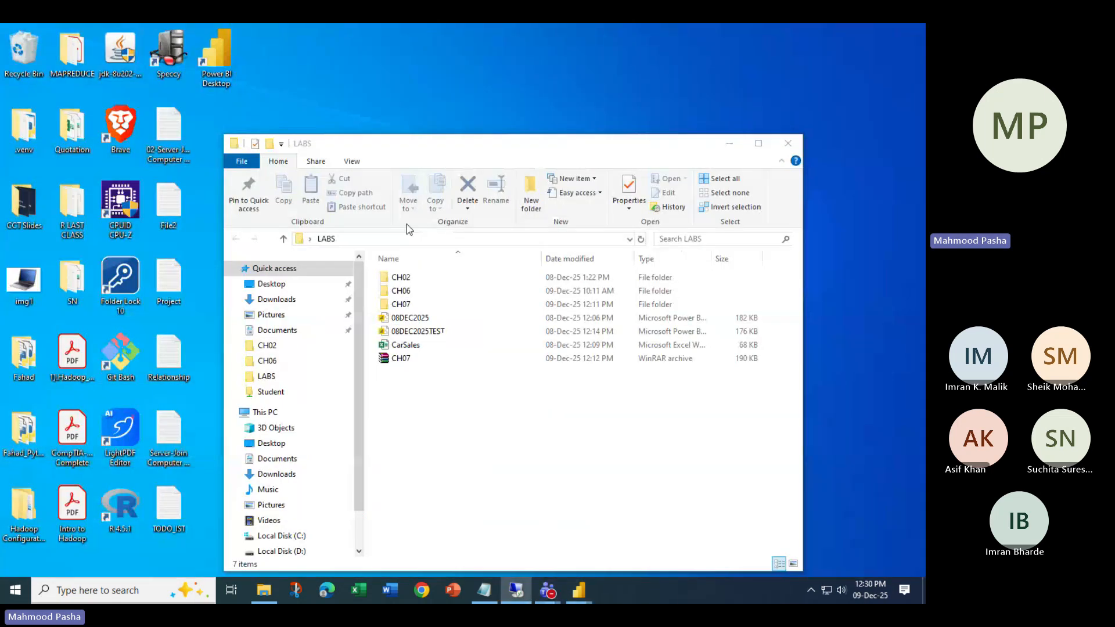
{"action": "left_click", "coordinate": [407, 306]}
{"action": "double_click", "coordinate": [407, 306]}
{"action": "left_click", "coordinate": [758, 143]}
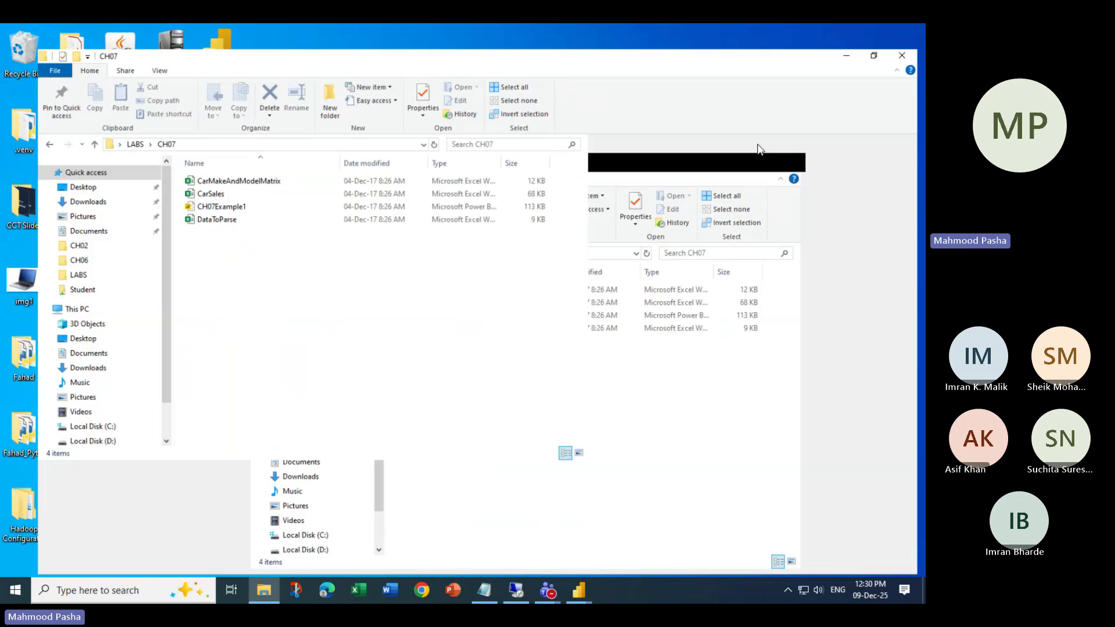
- Inspect the CarSales and CH07Example1 files, then go up to LABS and back into CH07
{"action": "left_click", "coordinate": [189, 191]}
{"action": "left_click", "coordinate": [181, 176]}
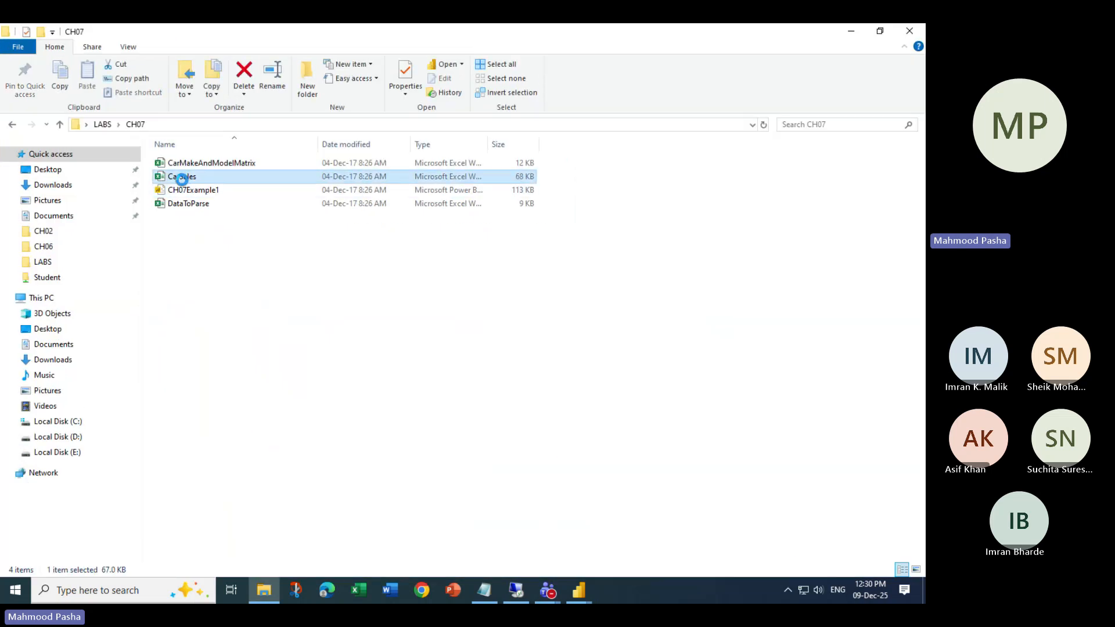
{"action": "left_click", "coordinate": [182, 190]}
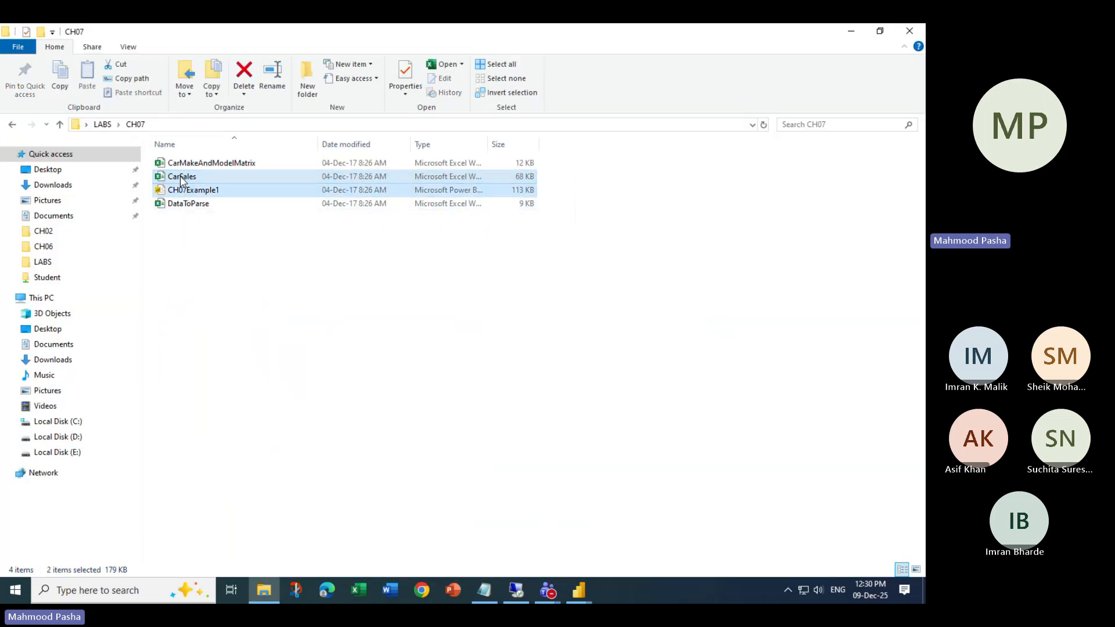
{"action": "left_click", "coordinate": [215, 259]}
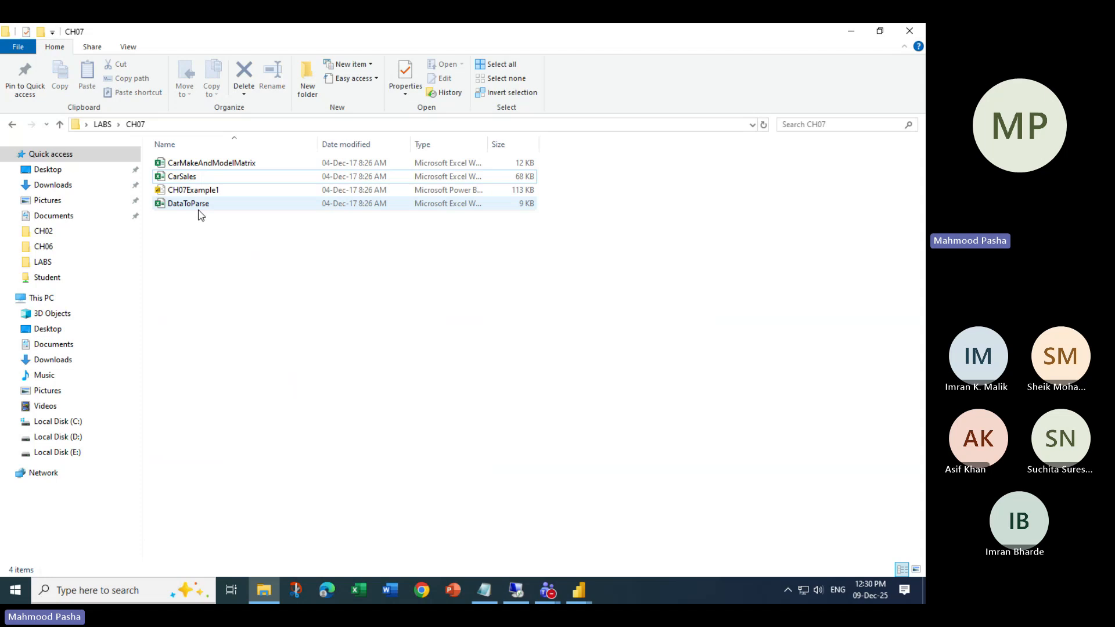
{"action": "left_click", "coordinate": [99, 124]}
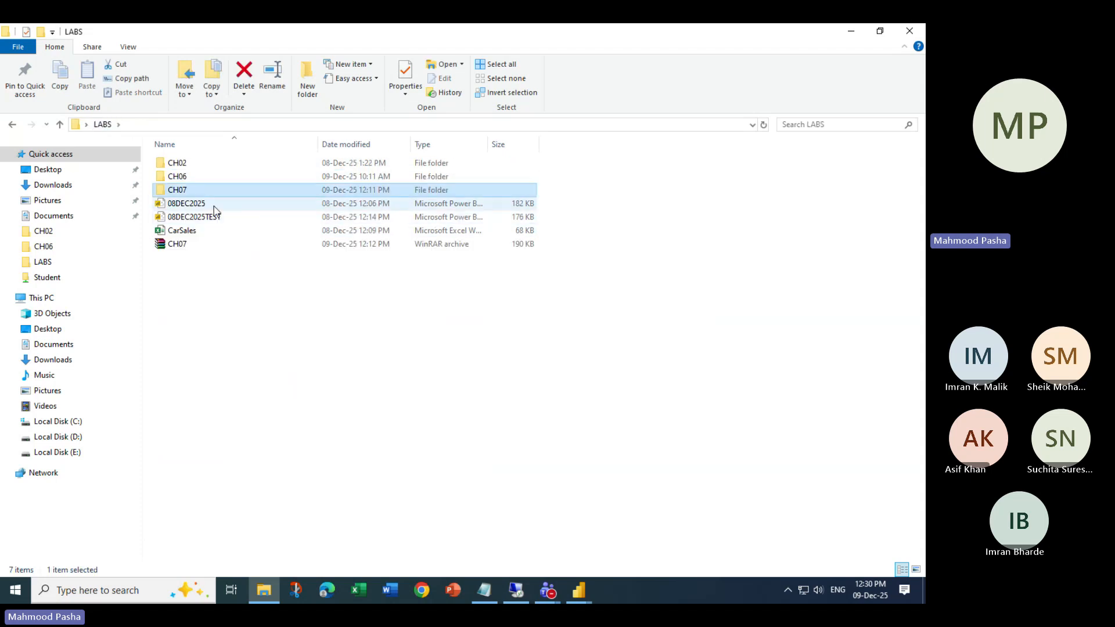
{"action": "double_click", "coordinate": [181, 196]}
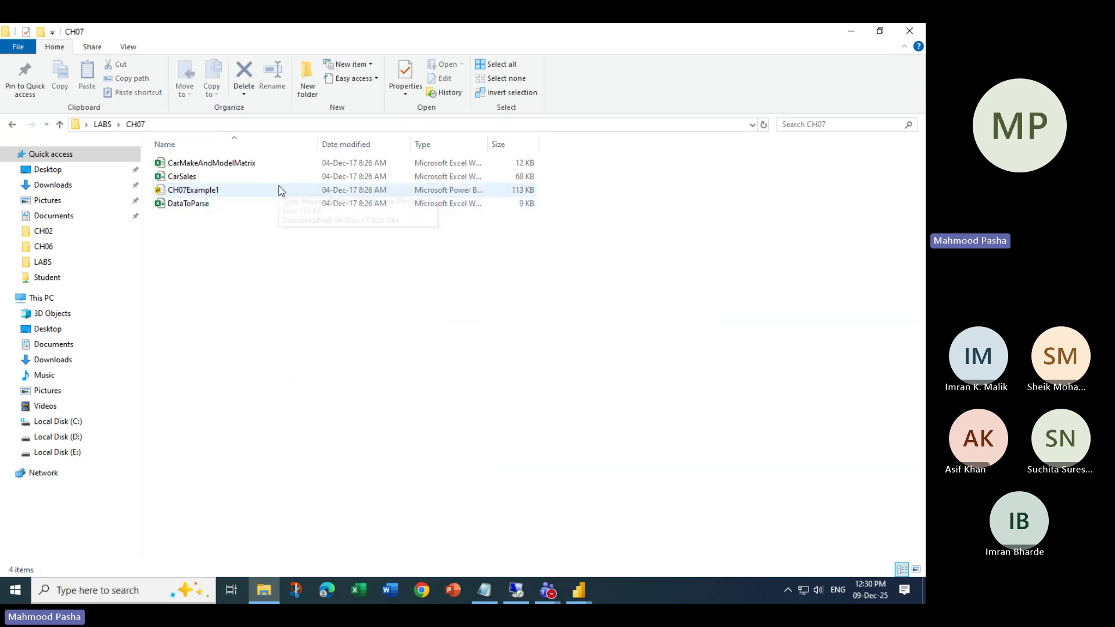
- Look over CarSales and CH07Example1 again, then minimize File Explorer
{"action": "left_click", "coordinate": [581, 590]}
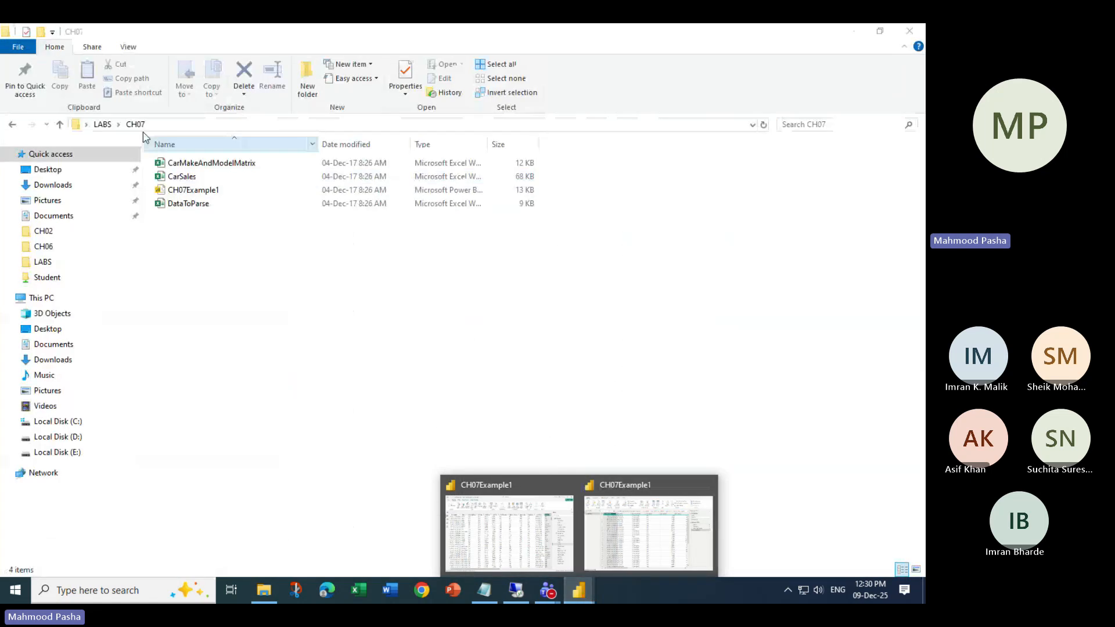
{"action": "left_click", "coordinate": [195, 178]}
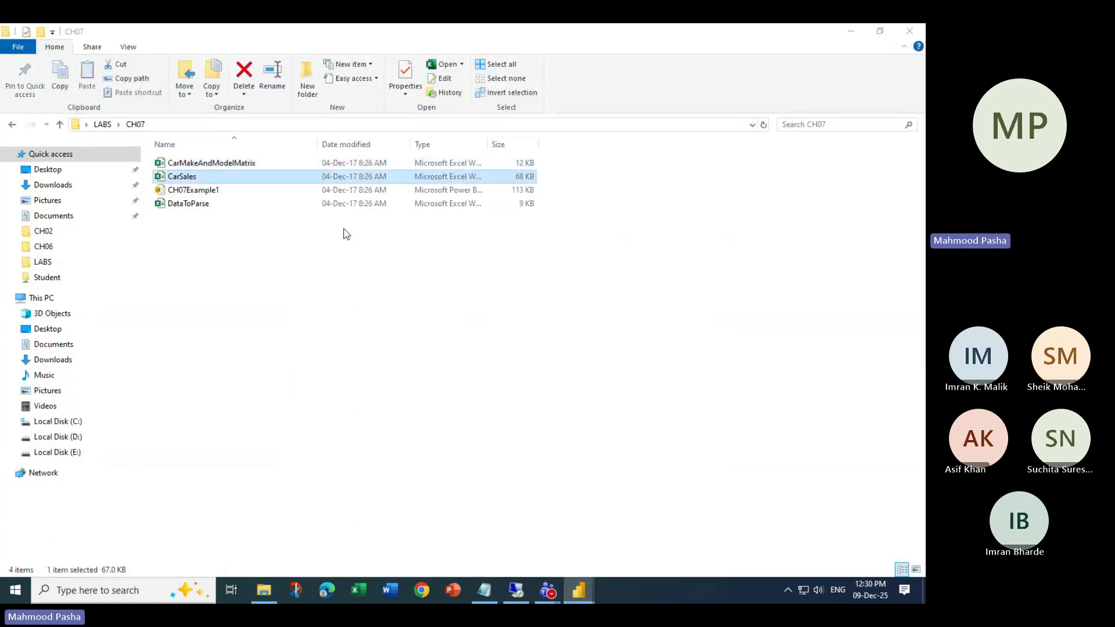
{"action": "left_click", "coordinate": [462, 276]}
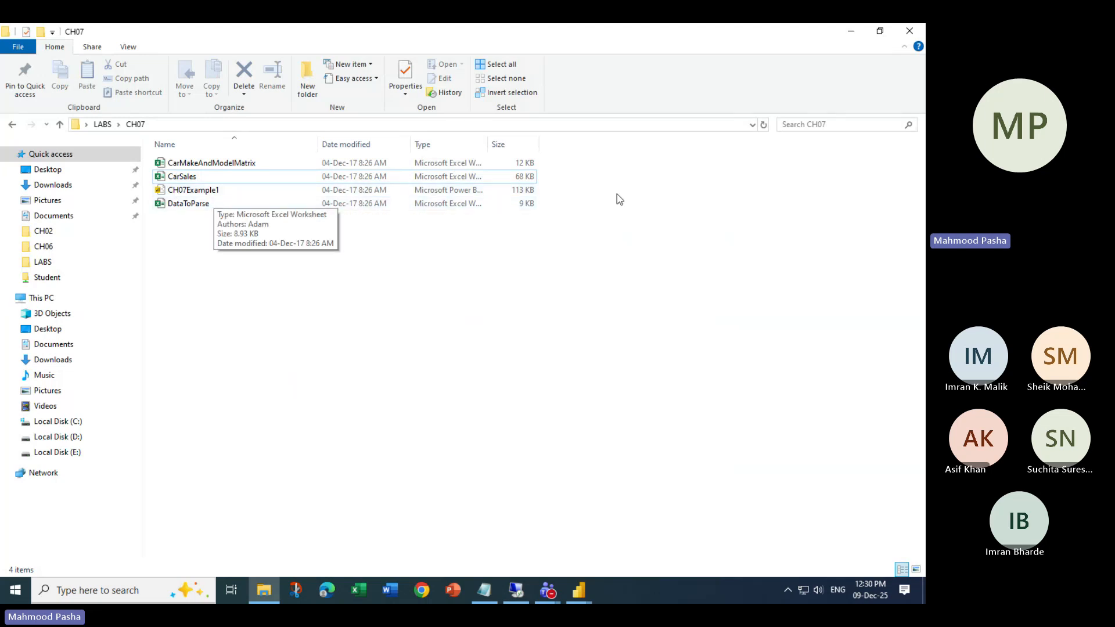
{"action": "left_click", "coordinate": [193, 177]}
{"action": "left_click", "coordinate": [231, 190]}
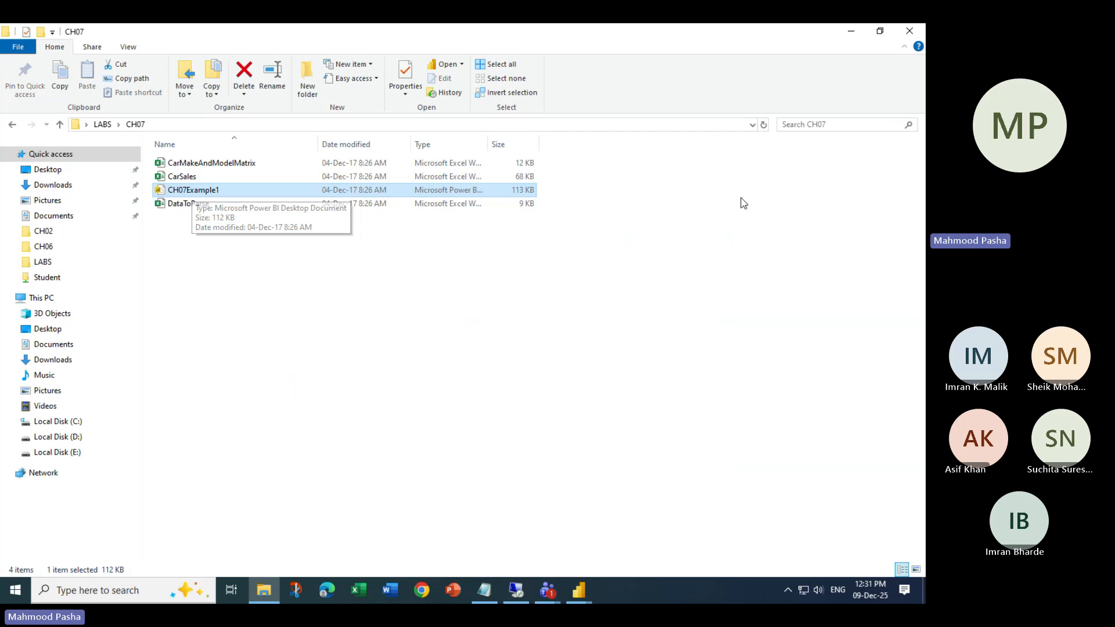
{"action": "left_click", "coordinate": [851, 30]}
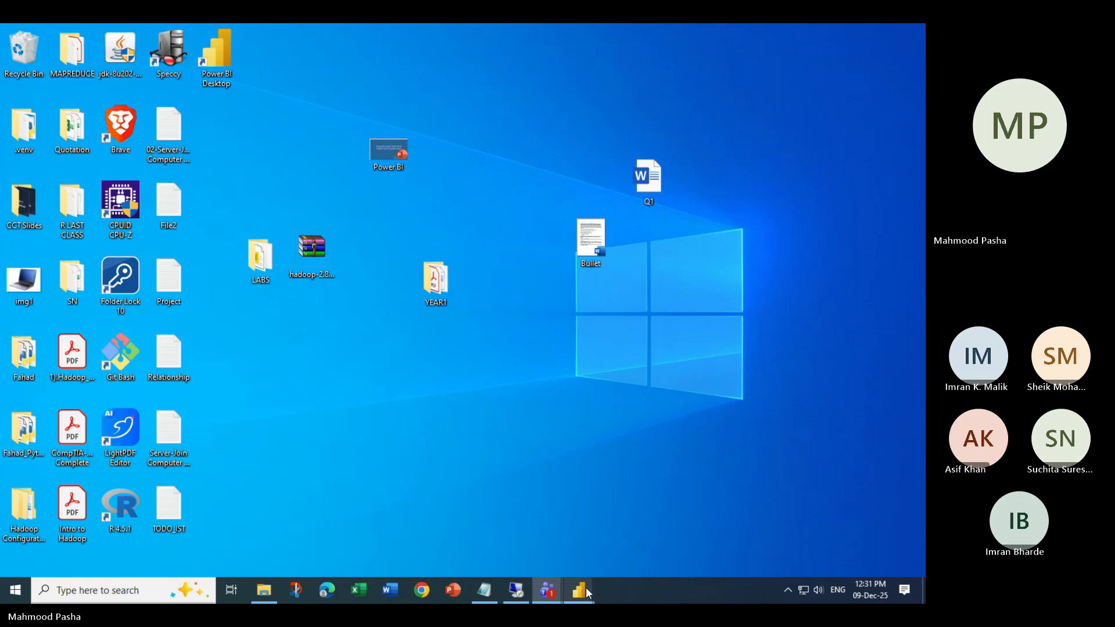
- Bring CH07Example1's BaseData query preview to the front, minimize Teams, and scroll the grid right
{"action": "mouse_move", "coordinate": [586, 587]}
{"action": "left_click", "coordinate": [624, 528]}
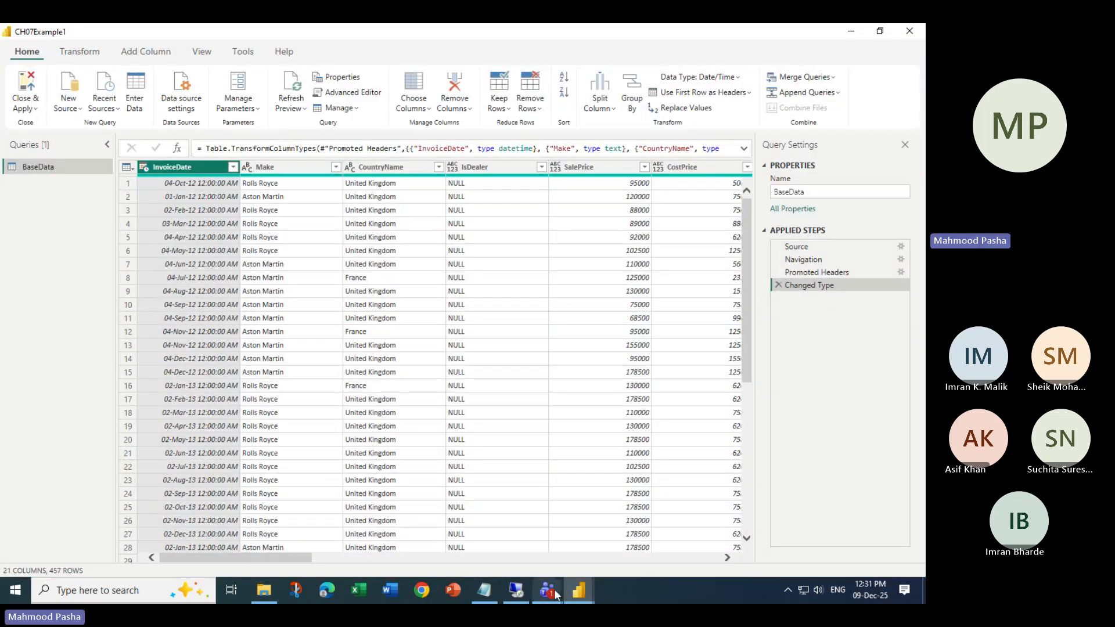
{"action": "mouse_move", "coordinate": [552, 589]}
{"action": "left_click", "coordinate": [402, 541]}
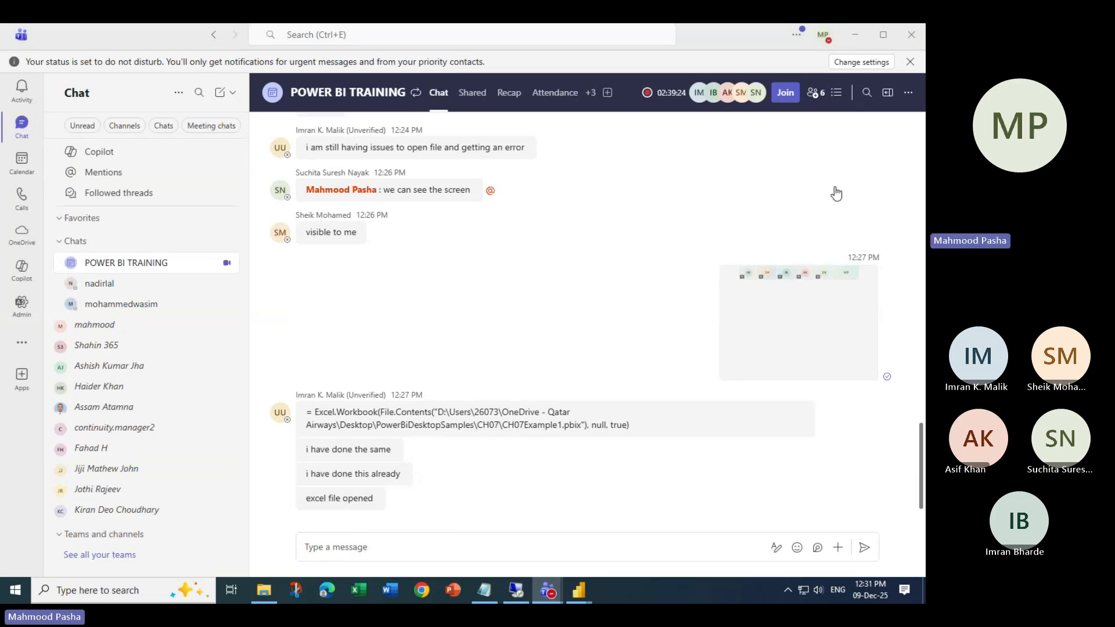
{"action": "left_click", "coordinate": [854, 36]}
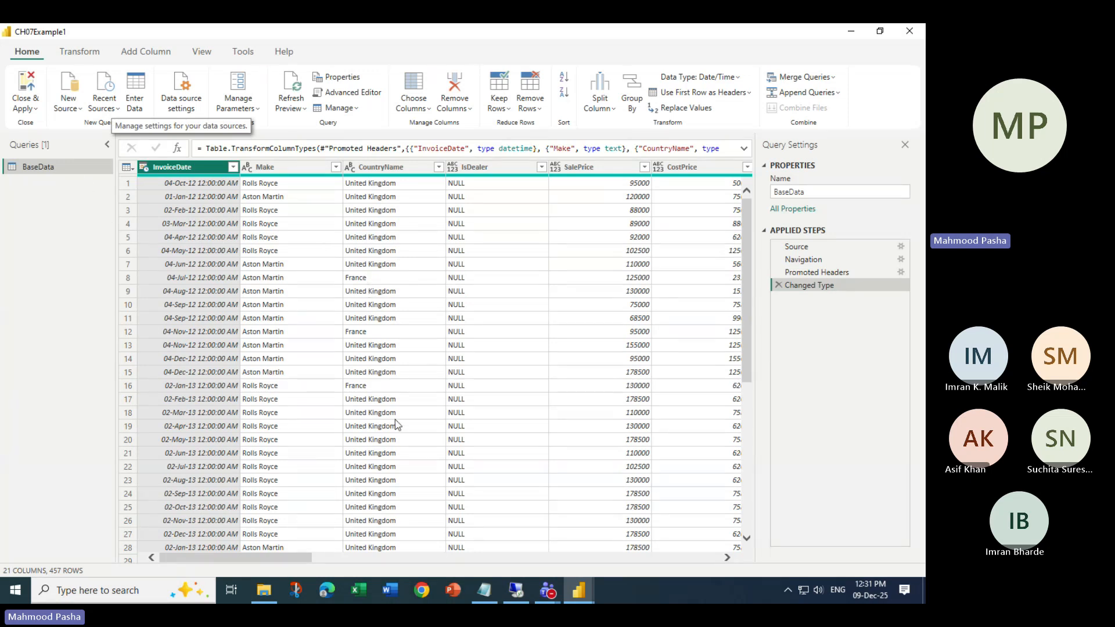
{"action": "left_click_drag", "start_coordinate": [308, 559], "coordinate": [346, 561]}
- Set SalePrice and CostPrice to Whole Number via Transform > Data Type, then reselect only SalePrice
{"action": "left_click", "coordinate": [470, 172]}
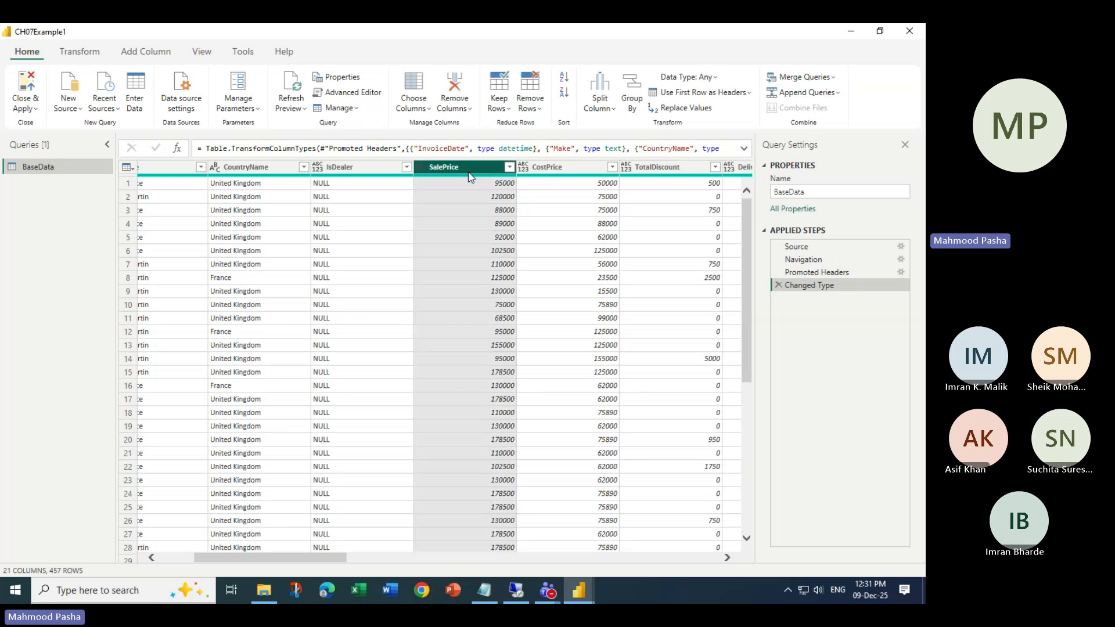
{"action": "left_click", "coordinate": [556, 172], "text": "ctrl"}
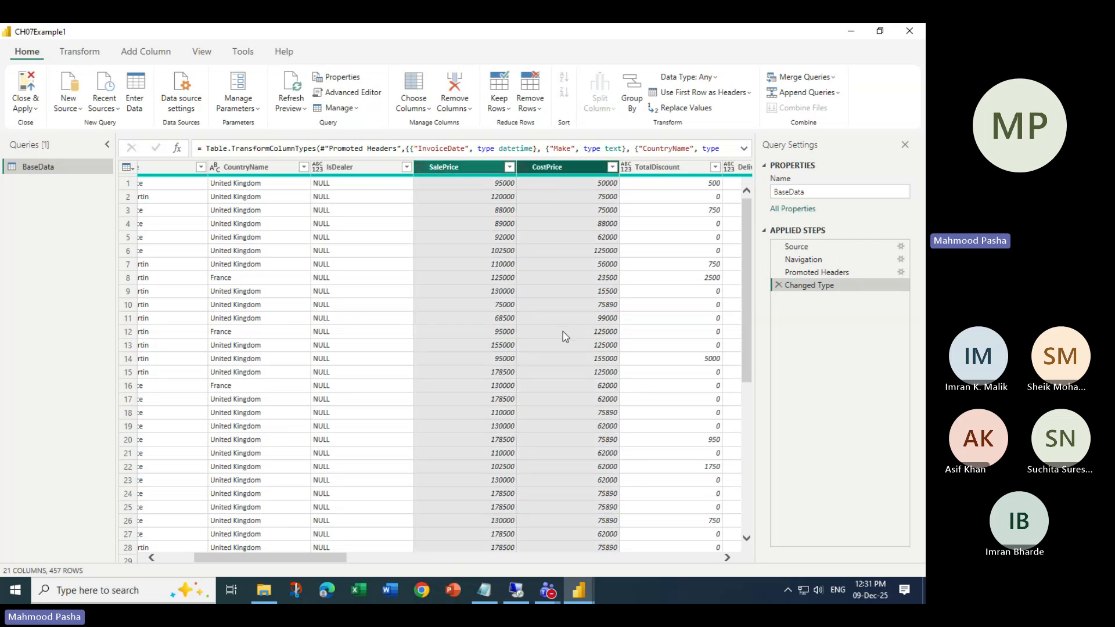
{"action": "left_click_drag", "start_coordinate": [297, 559], "coordinate": [343, 562]}
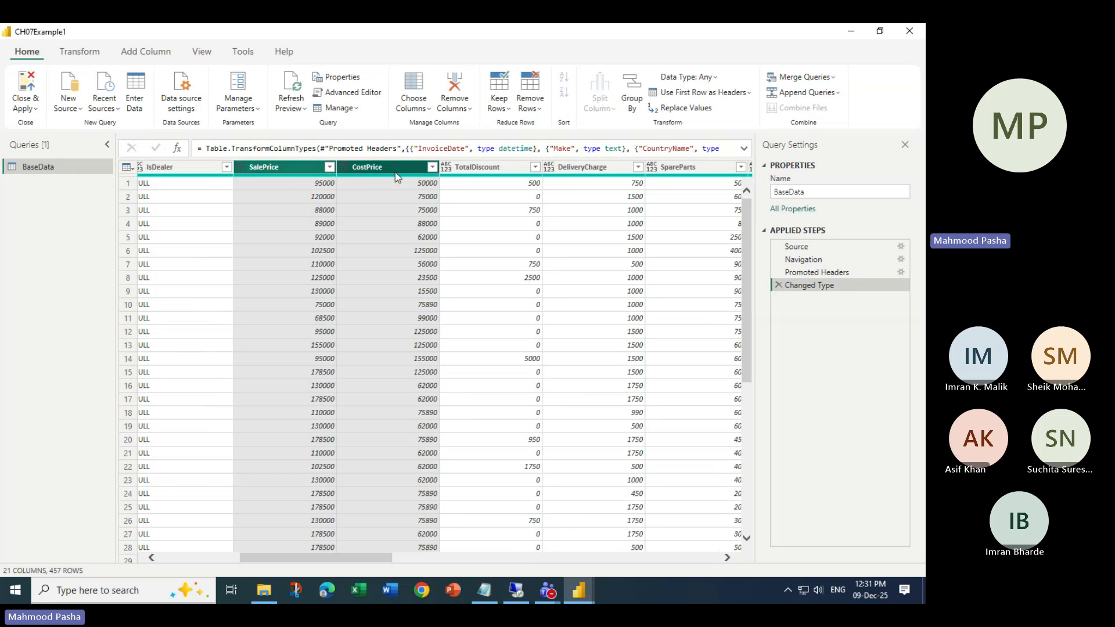
{"action": "left_click", "coordinate": [95, 54]}
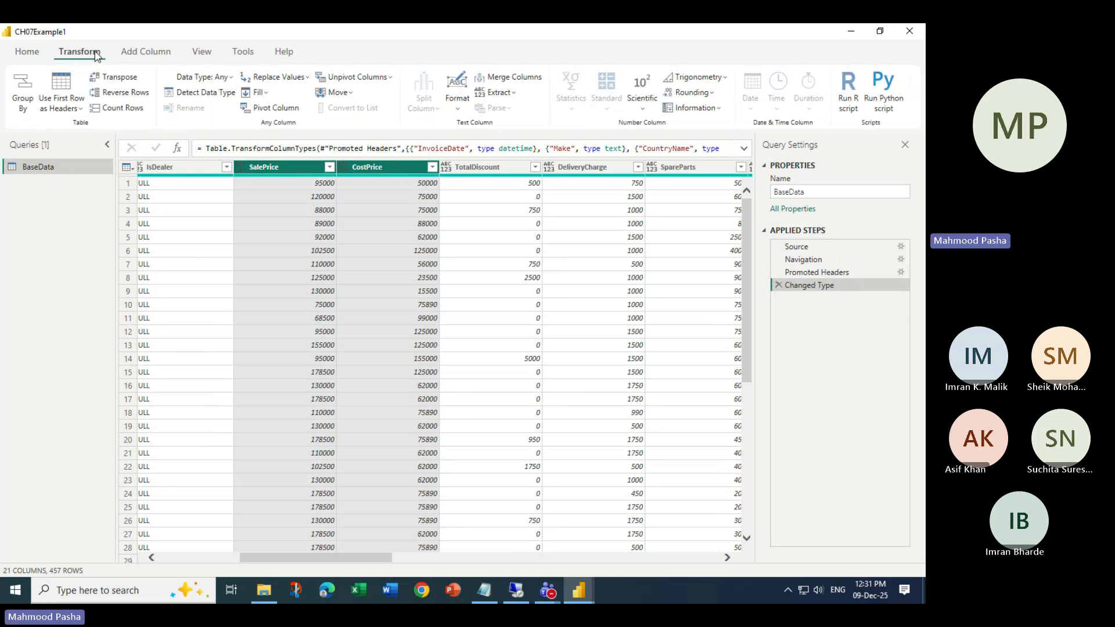
{"action": "left_click", "coordinate": [231, 78]}
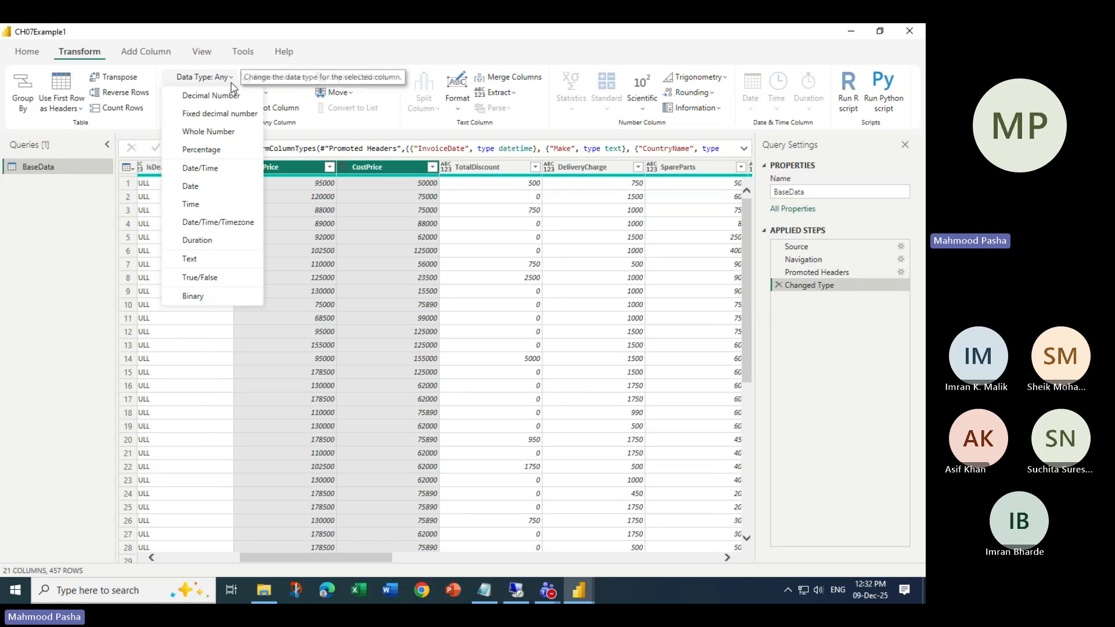
{"action": "left_click", "coordinate": [225, 132]}
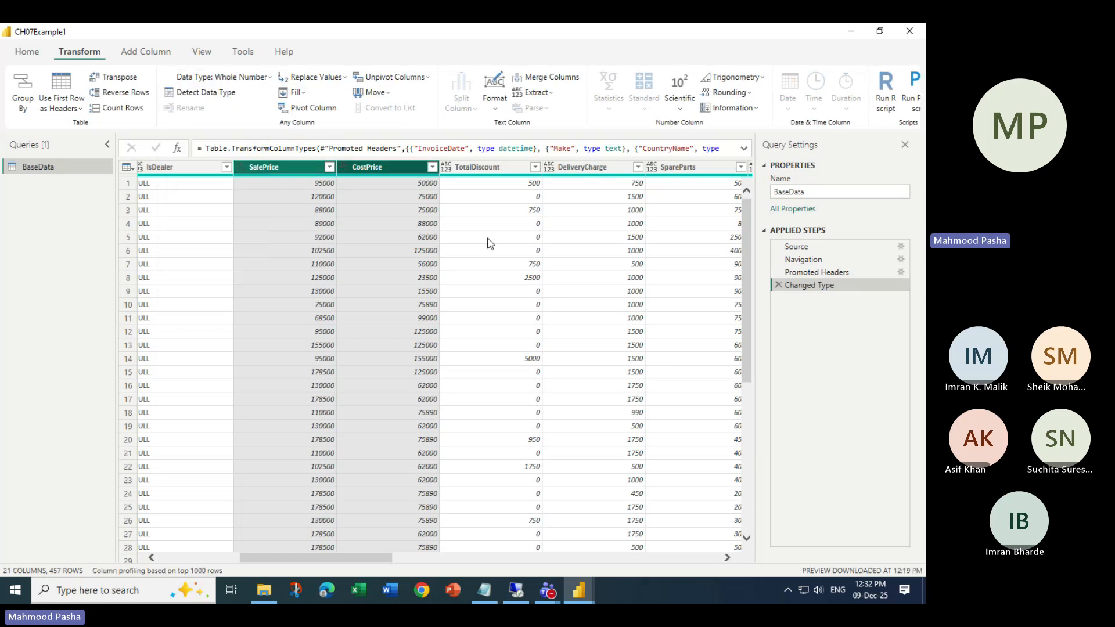
{"action": "left_click", "coordinate": [491, 238]}
{"action": "left_click", "coordinate": [295, 172]}
{"action": "left_click", "coordinate": [388, 172]}
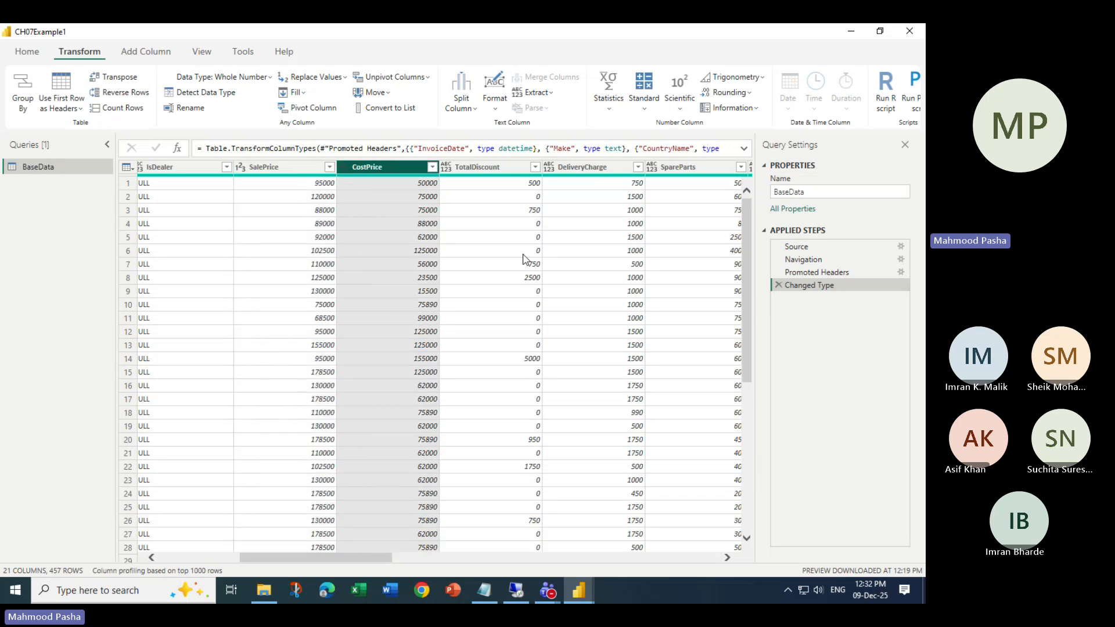
{"action": "left_click", "coordinate": [295, 168]}
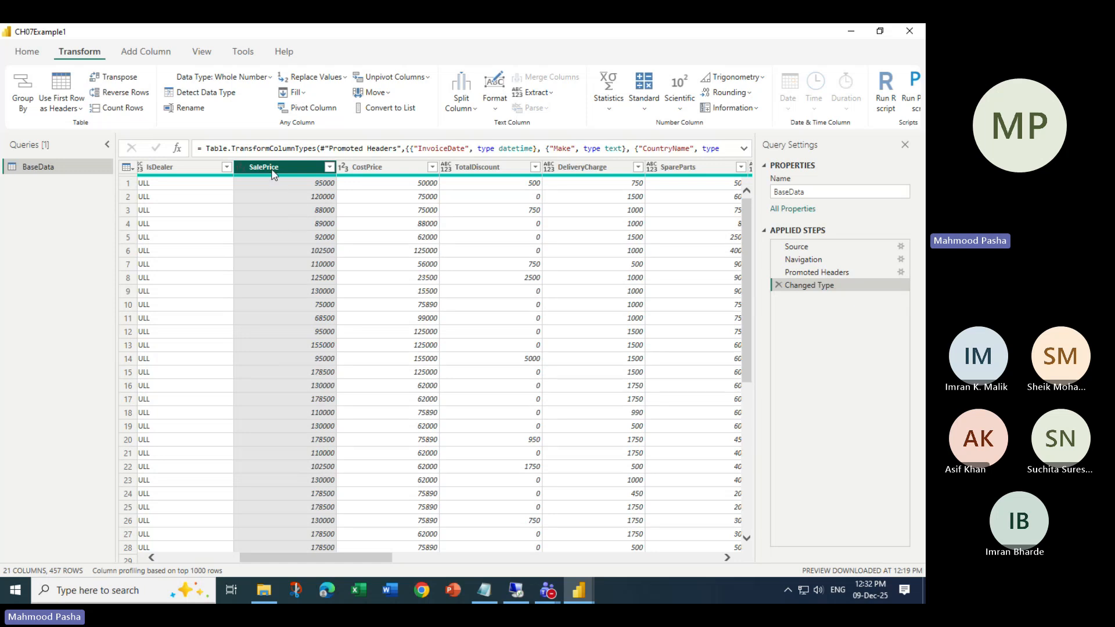
- Change SalePrice to Fixed decimal number, recorded as a new applied step
{"action": "left_click", "coordinate": [267, 77]}
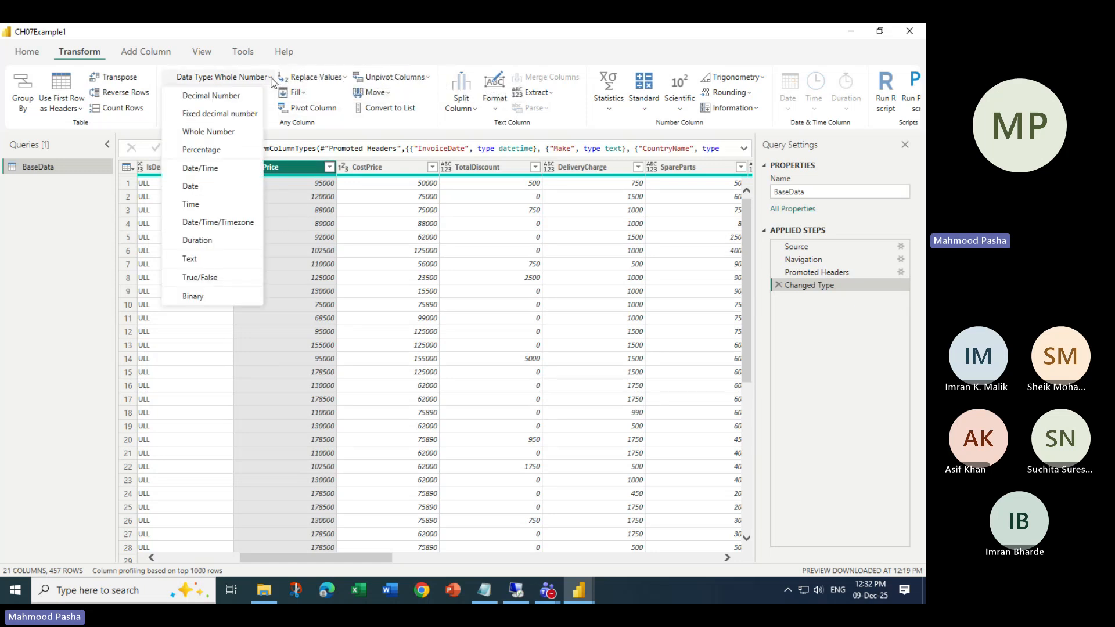
{"action": "left_click", "coordinate": [234, 116]}
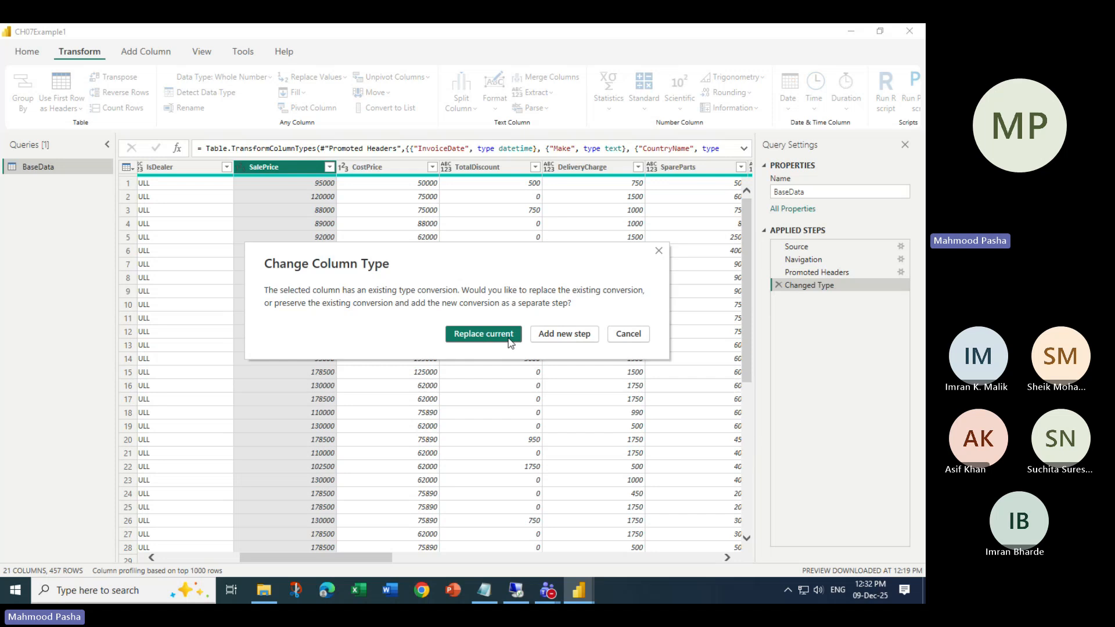
{"action": "left_click", "coordinate": [561, 335]}
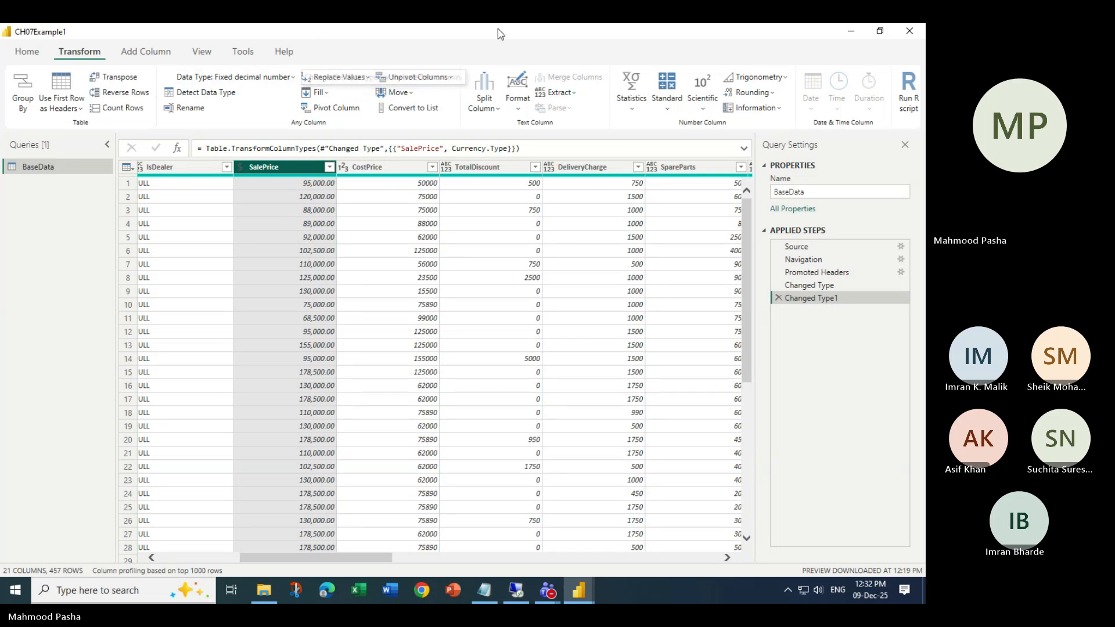
{"action": "left_click", "coordinate": [424, 40]}
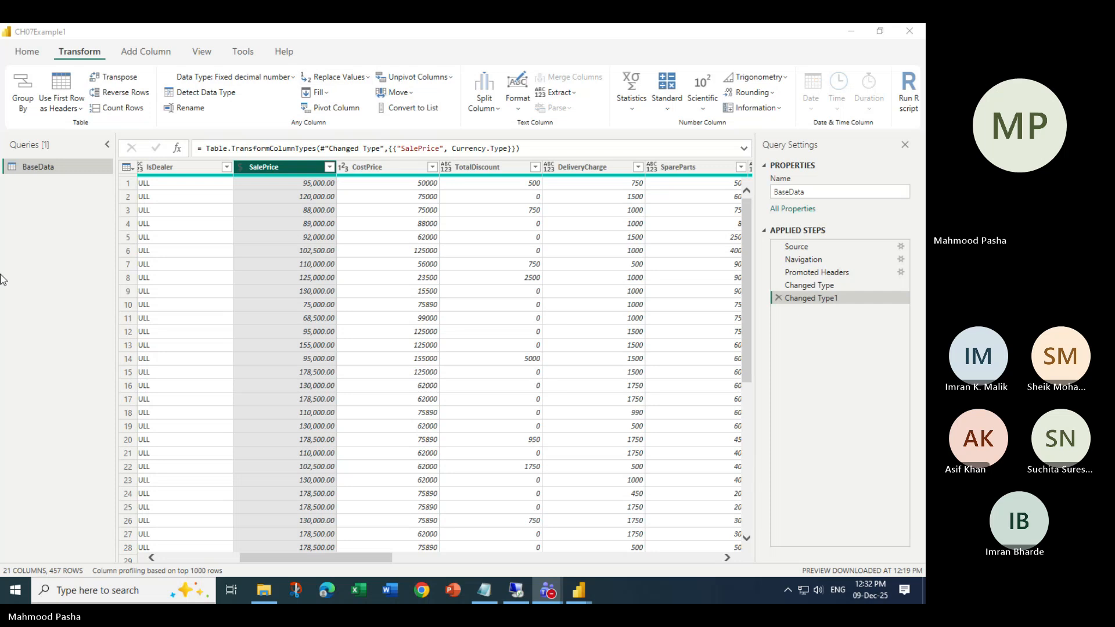
{"action": "key", "text": "alt+Tab"}
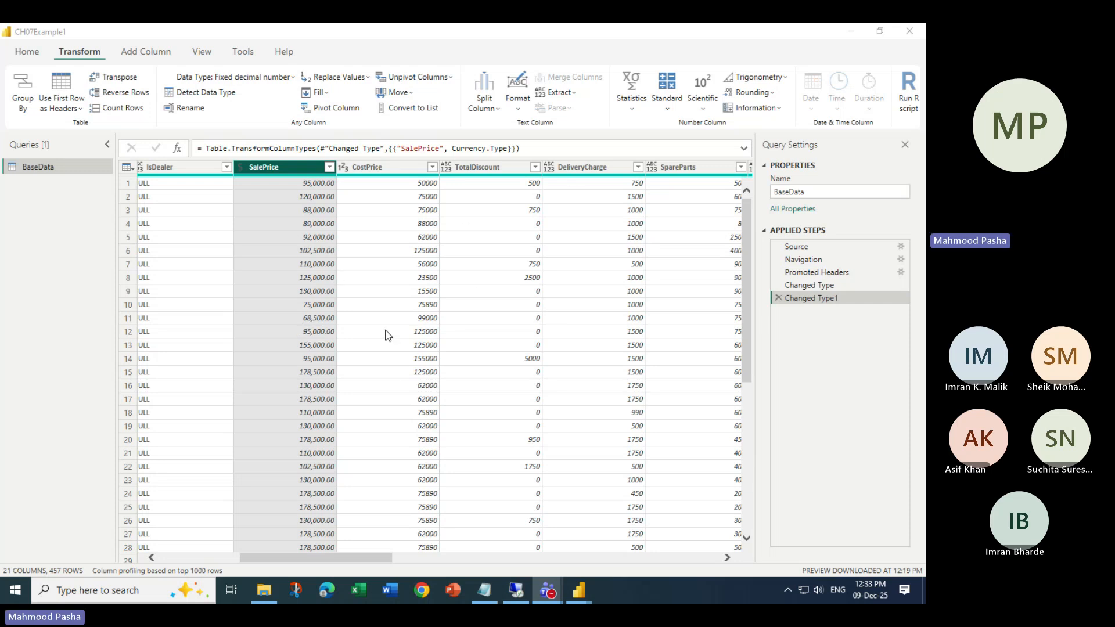
{"action": "left_click_drag", "start_coordinate": [378, 562], "coordinate": [296, 562]}
{"action": "left_click", "coordinate": [26, 53]}
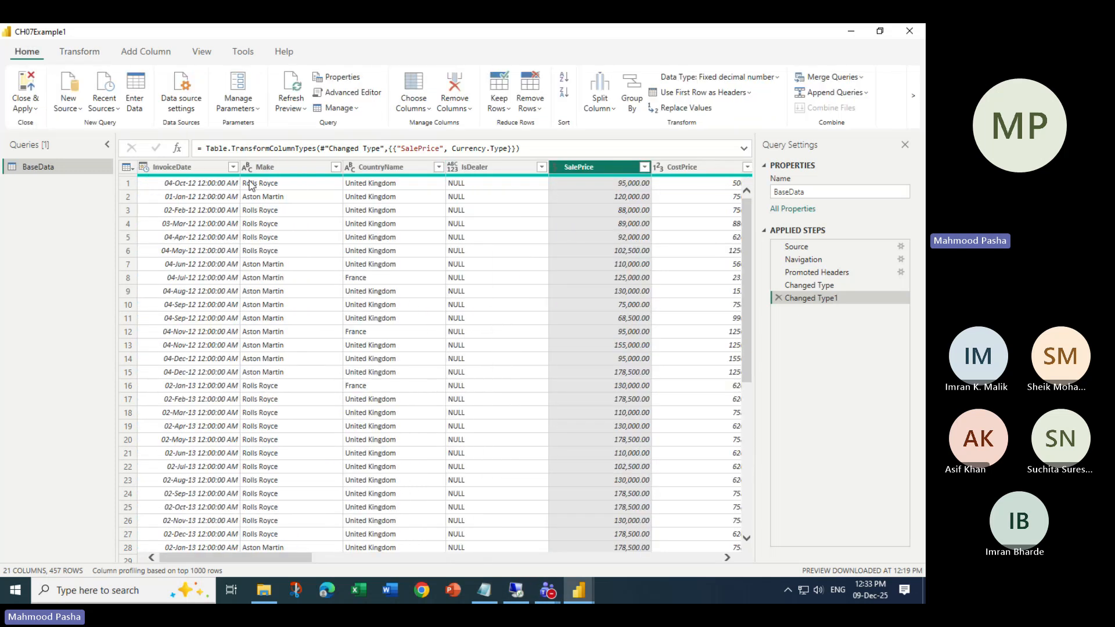
{"action": "left_click", "coordinate": [277, 169]}
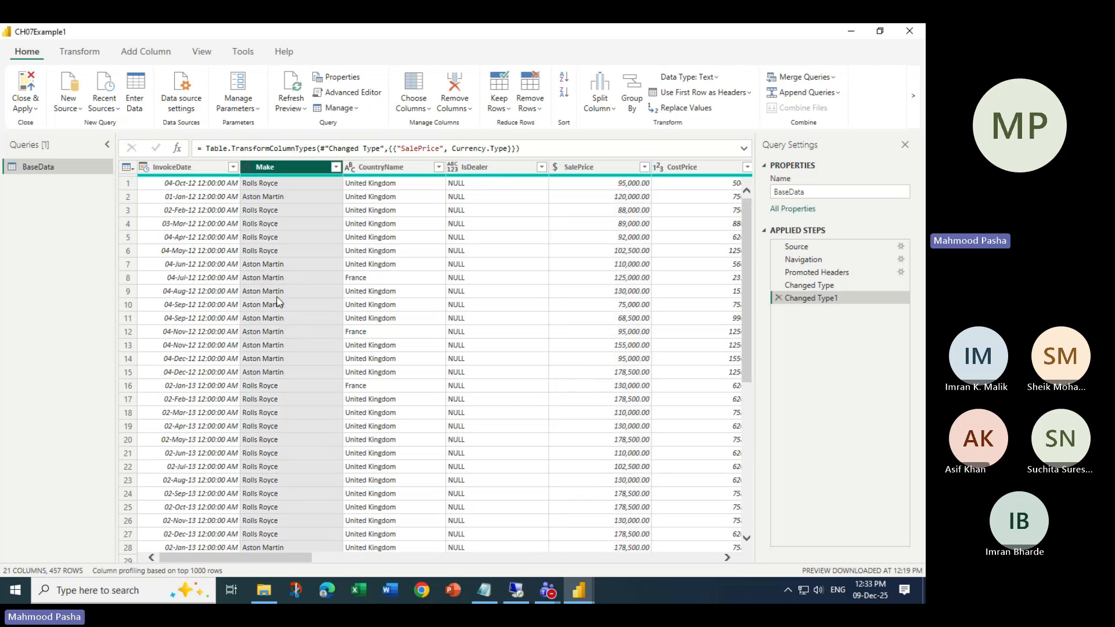
{"action": "left_click_drag", "start_coordinate": [244, 558], "coordinate": [430, 563]}
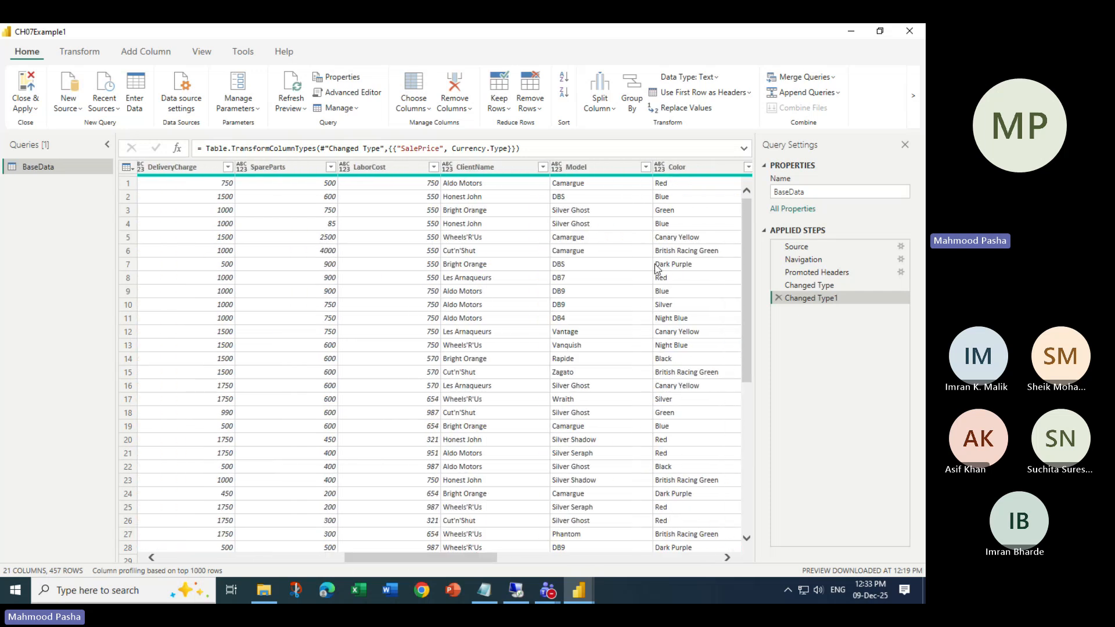
{"action": "left_click", "coordinate": [604, 167]}
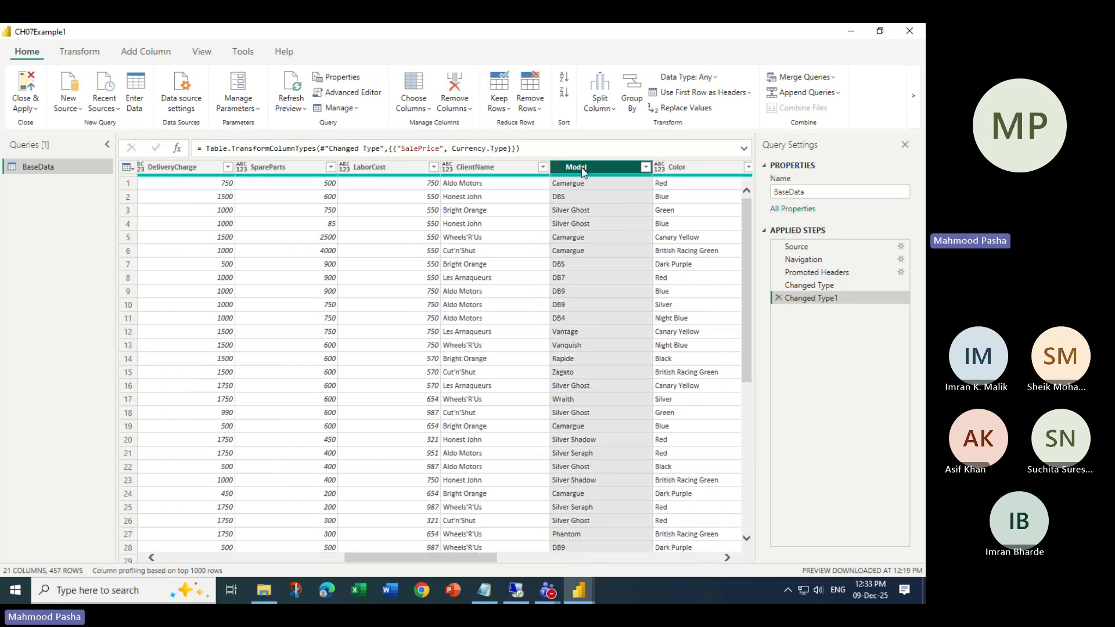
{"action": "left_click", "coordinate": [590, 211]}
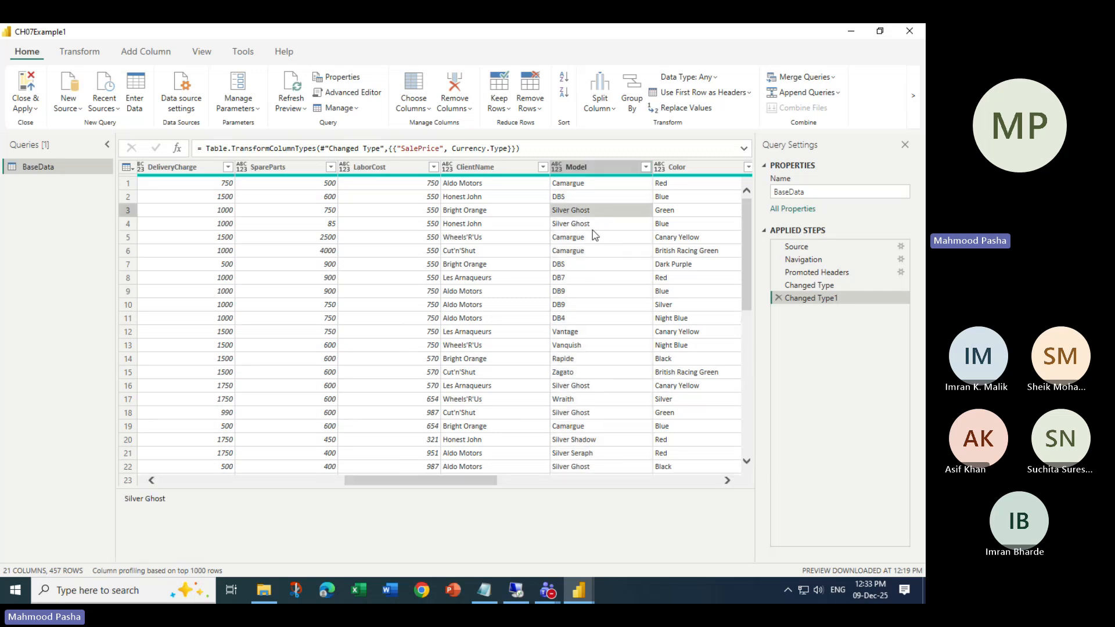
{"action": "left_click", "coordinate": [598, 167]}
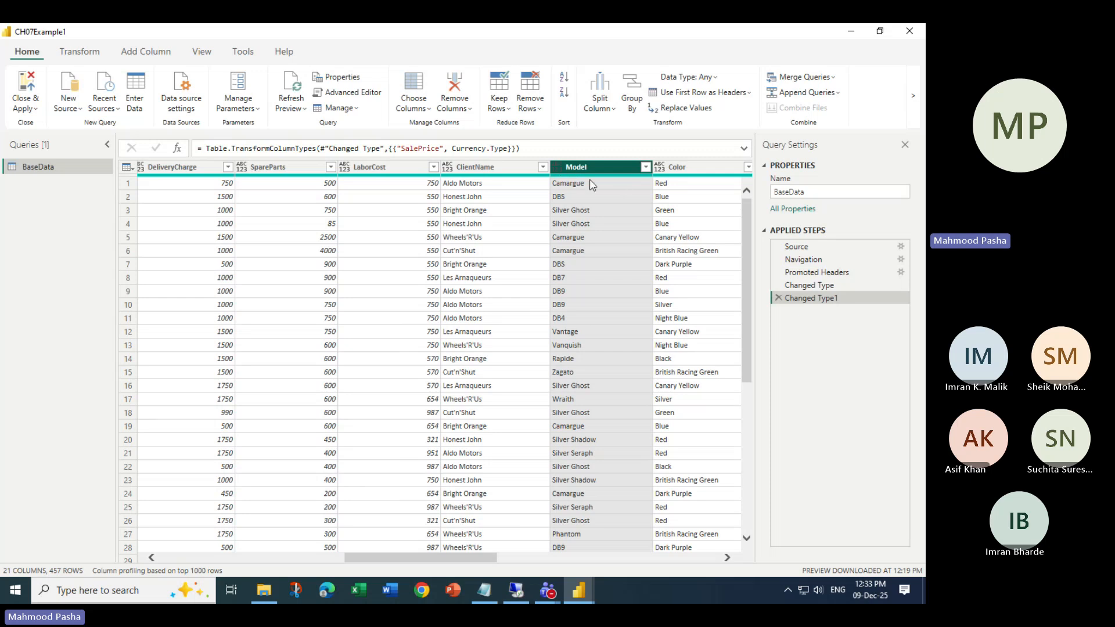
{"action": "left_click", "coordinate": [716, 78]}
{"action": "left_click", "coordinate": [27, 55]}
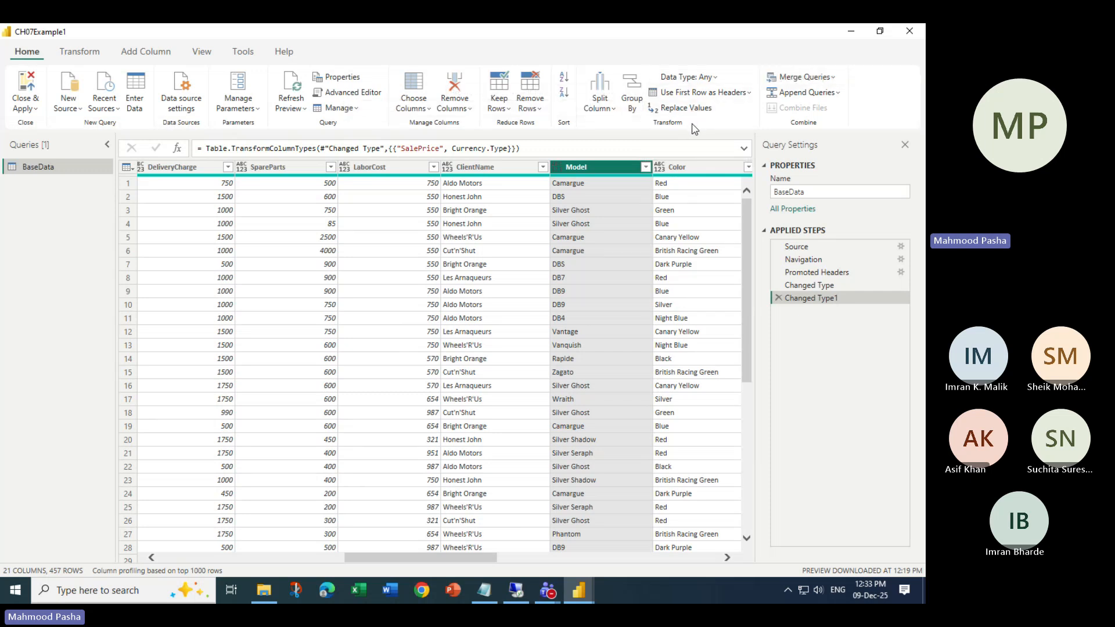
{"action": "left_click", "coordinate": [713, 77]}
{"action": "left_click", "coordinate": [81, 52]}
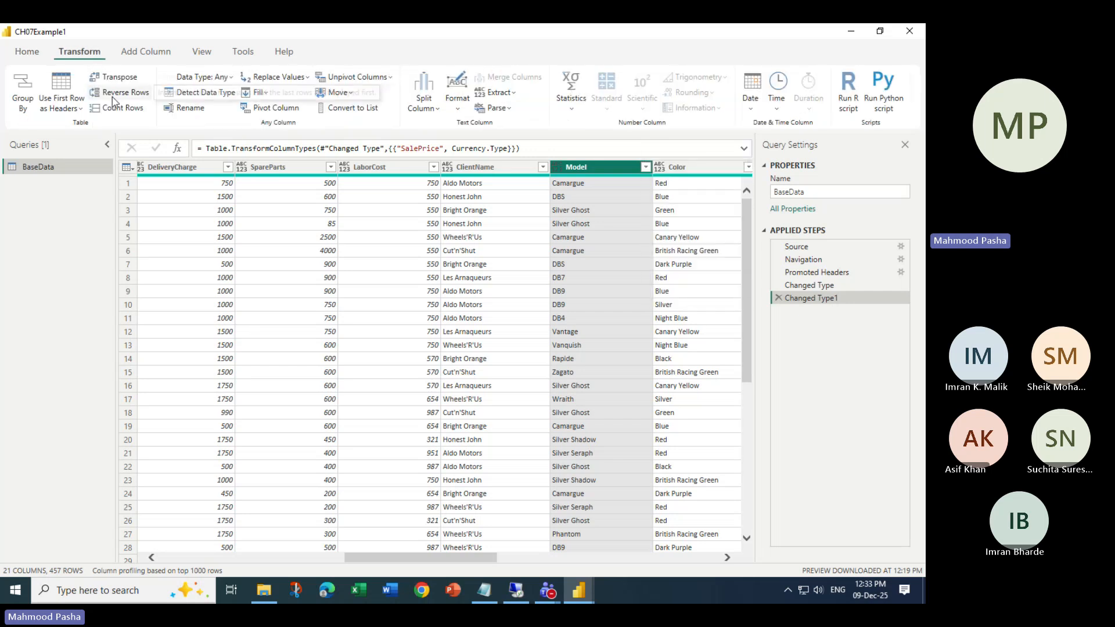
{"action": "left_click", "coordinate": [35, 54]}
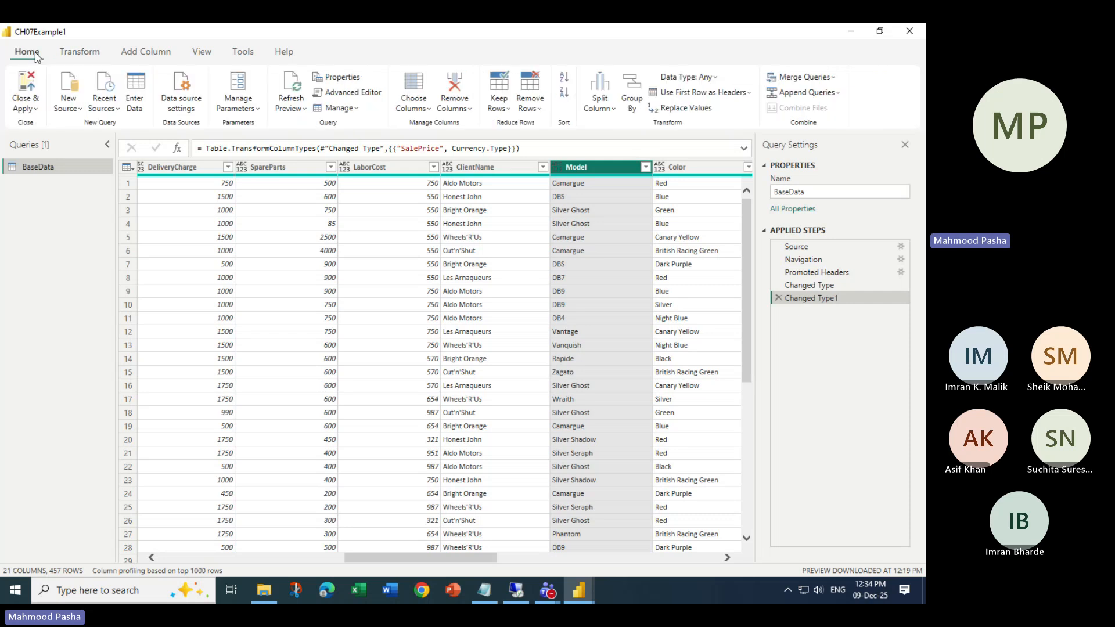
{"action": "right_click", "coordinate": [570, 165]}
{"action": "mouse_move", "coordinate": [676, 287]}
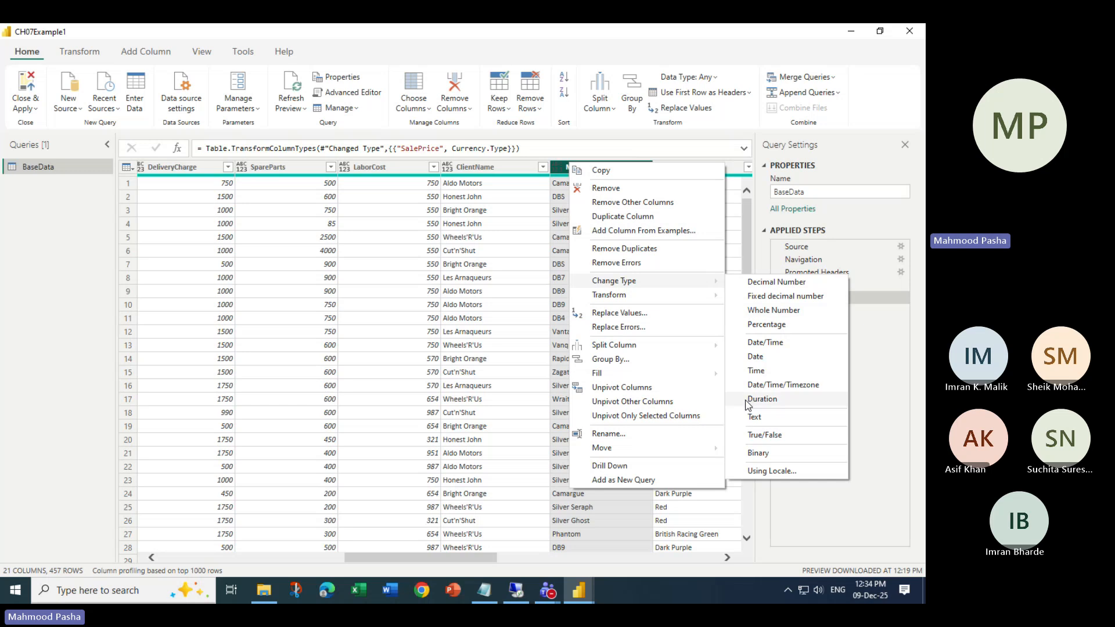
{"action": "left_click", "coordinate": [558, 168]}
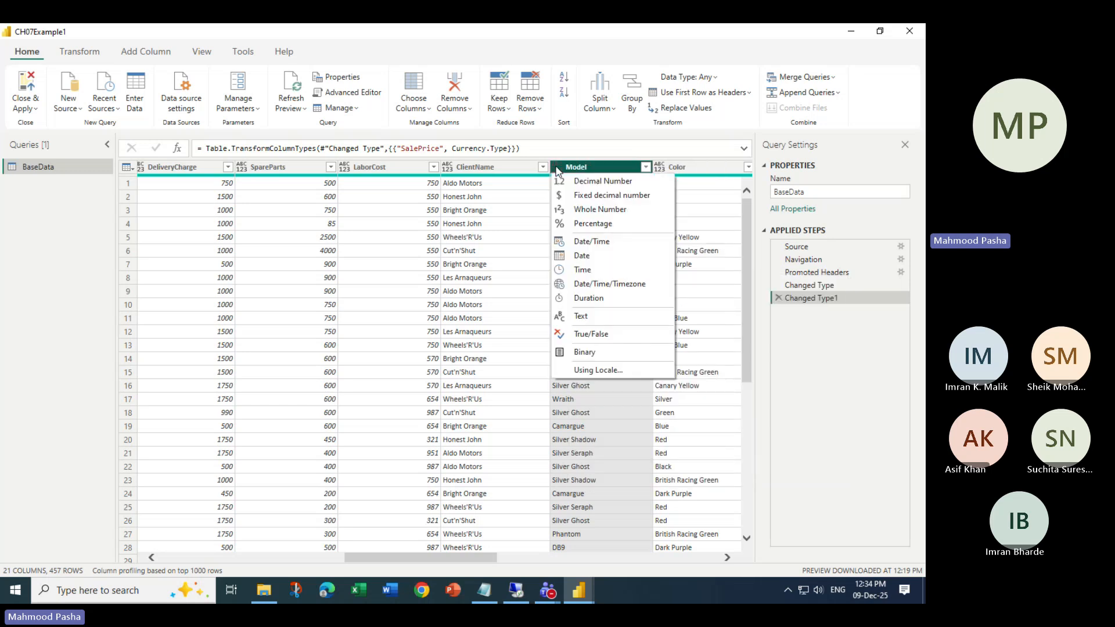
{"action": "left_click", "coordinate": [569, 168]}
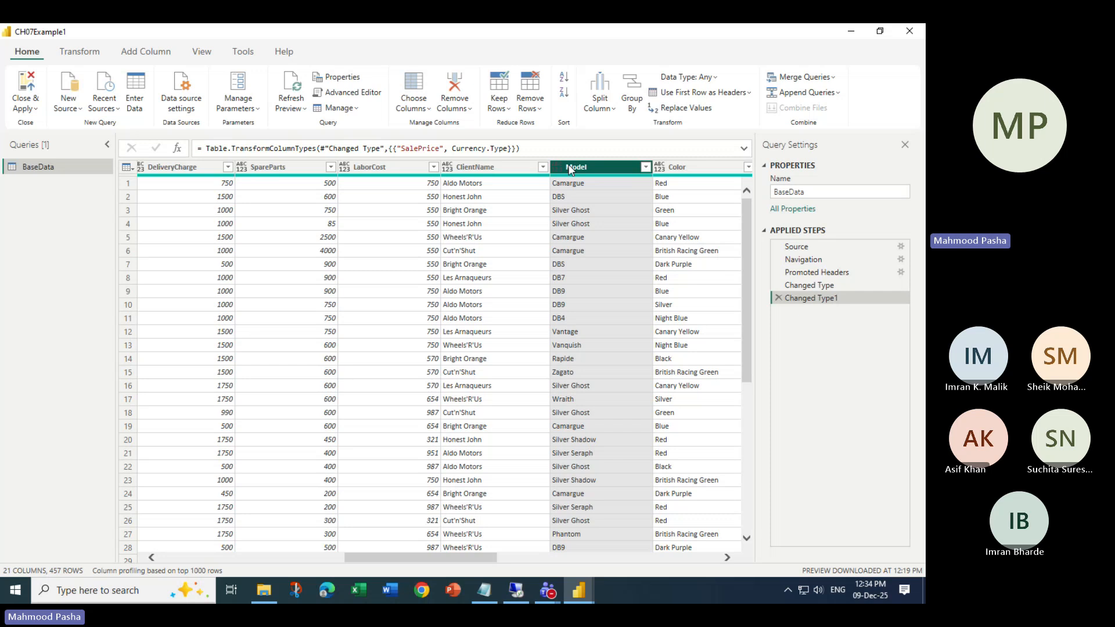
- Check the Teams meeting, return to Power BI, and open Replace Values for the Model column
{"action": "left_click", "coordinate": [548, 592]}
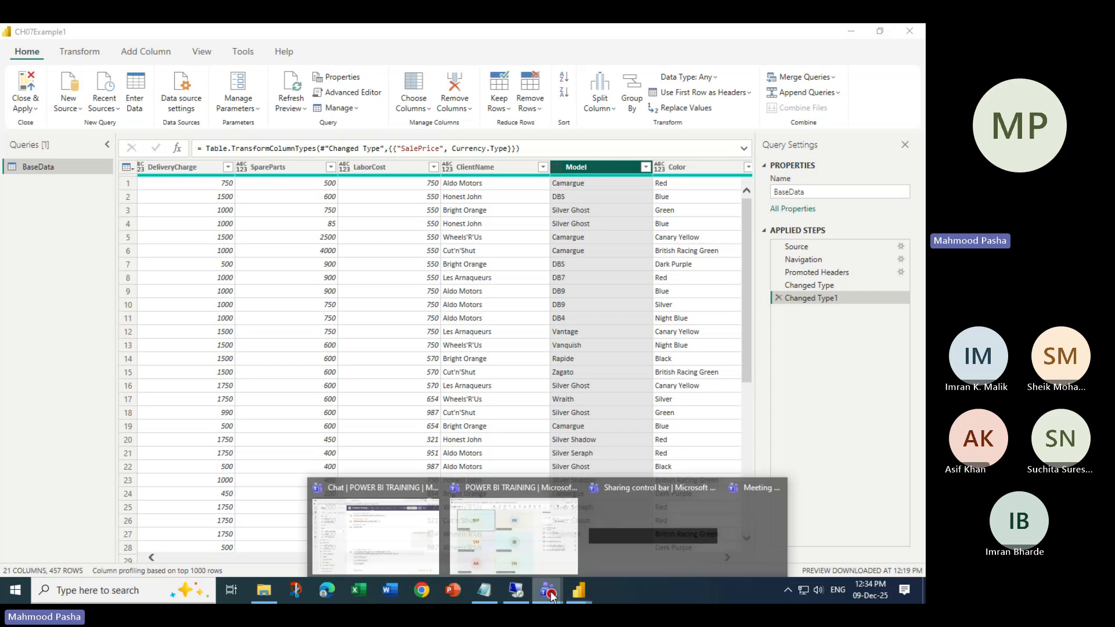
{"action": "left_click", "coordinate": [527, 552]}
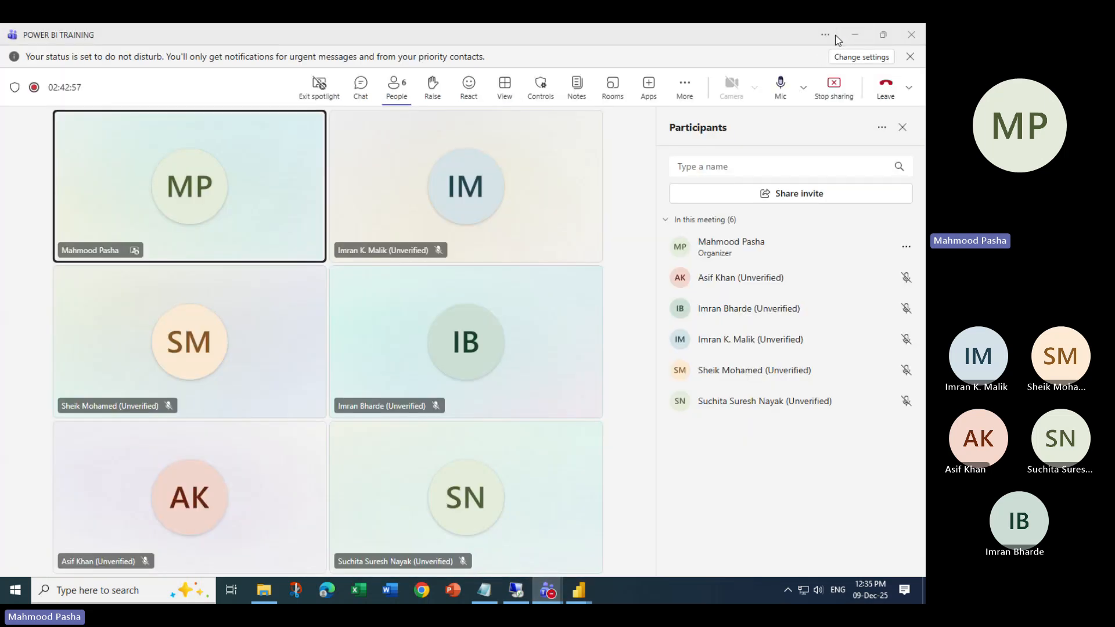
{"action": "key", "text": "alt+Tab"}
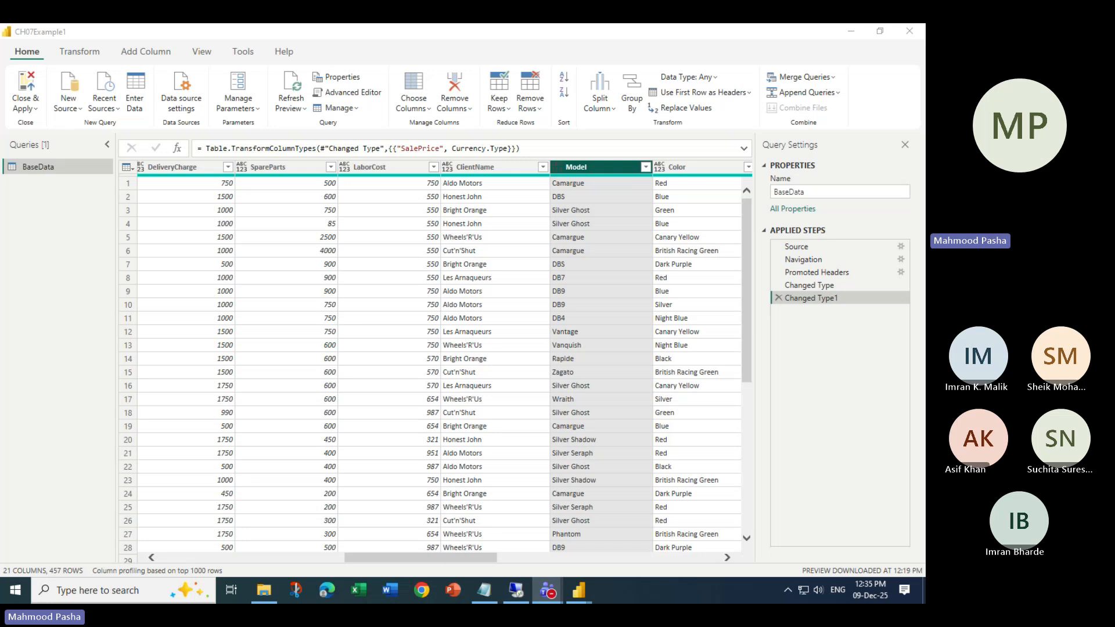
{"action": "key", "text": "alt+Tab"}
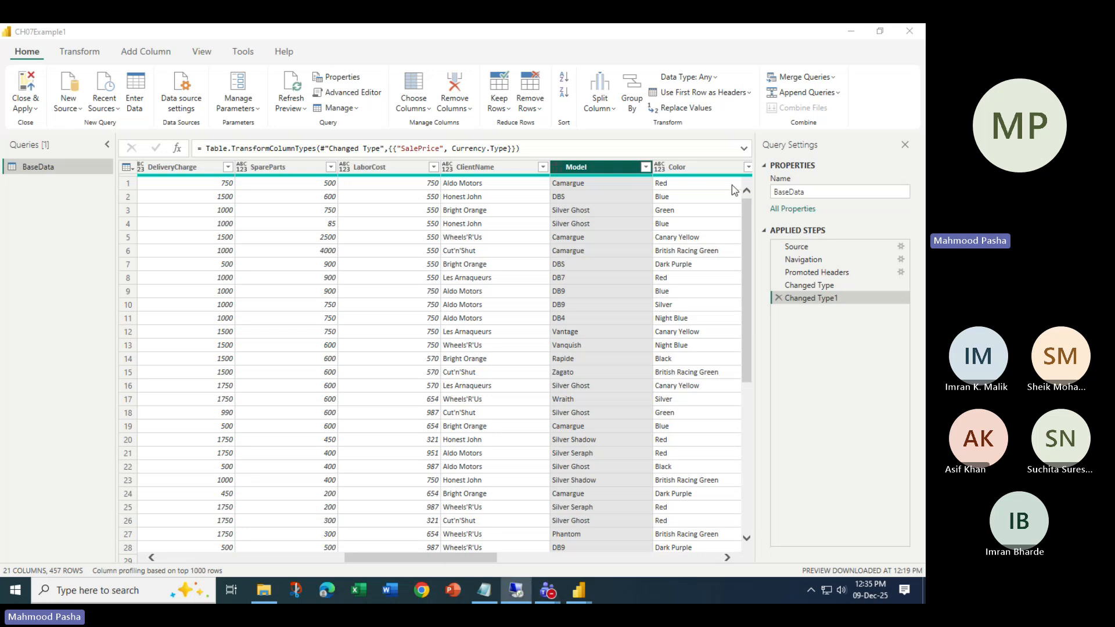
{"action": "left_click", "coordinate": [590, 169]}
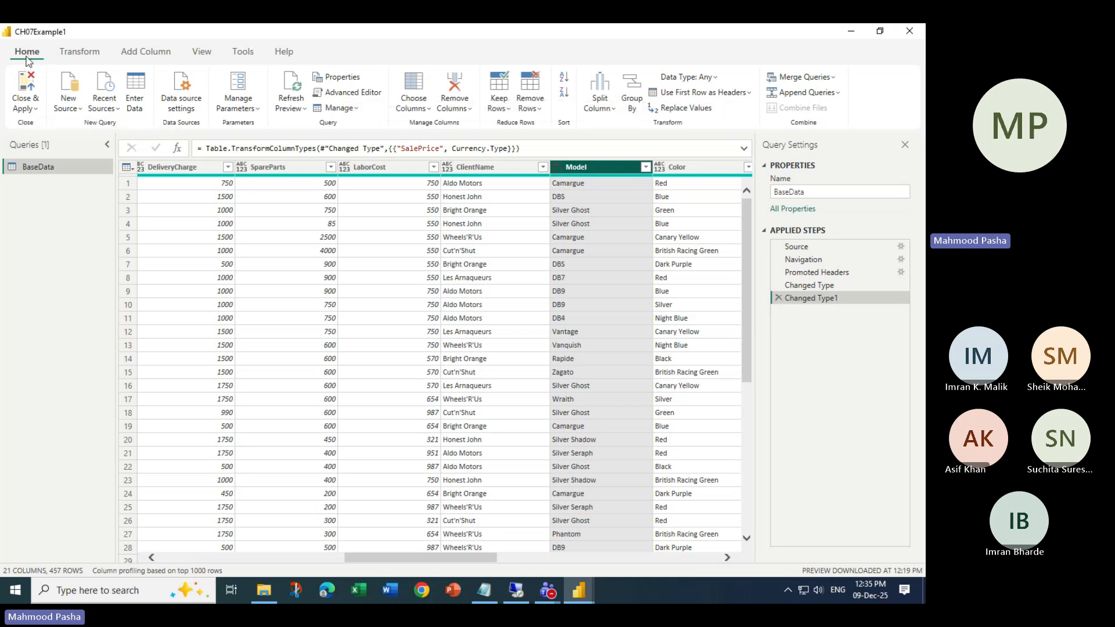
{"action": "left_click", "coordinate": [687, 110]}
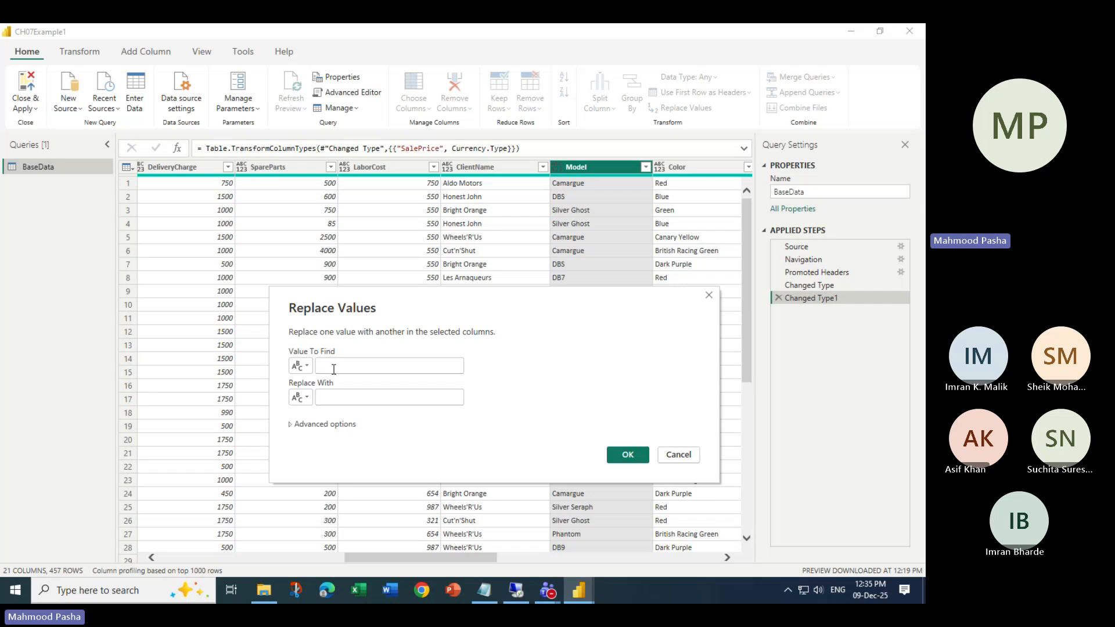
- Replace ghost with Fantome in Model after trying the match-entire-cell and special-character options
{"action": "left_click", "coordinate": [334, 370]}
{"action": "type", "text": "Ghost"}
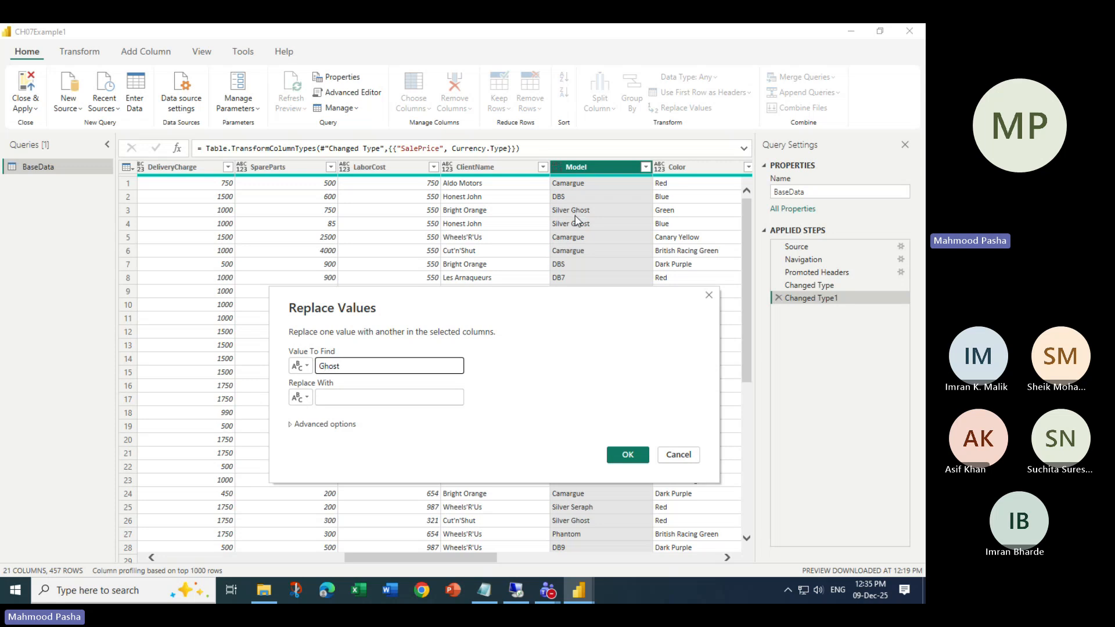
{"action": "key", "text": "BackSpace"}
{"action": "type", "text": "g"}
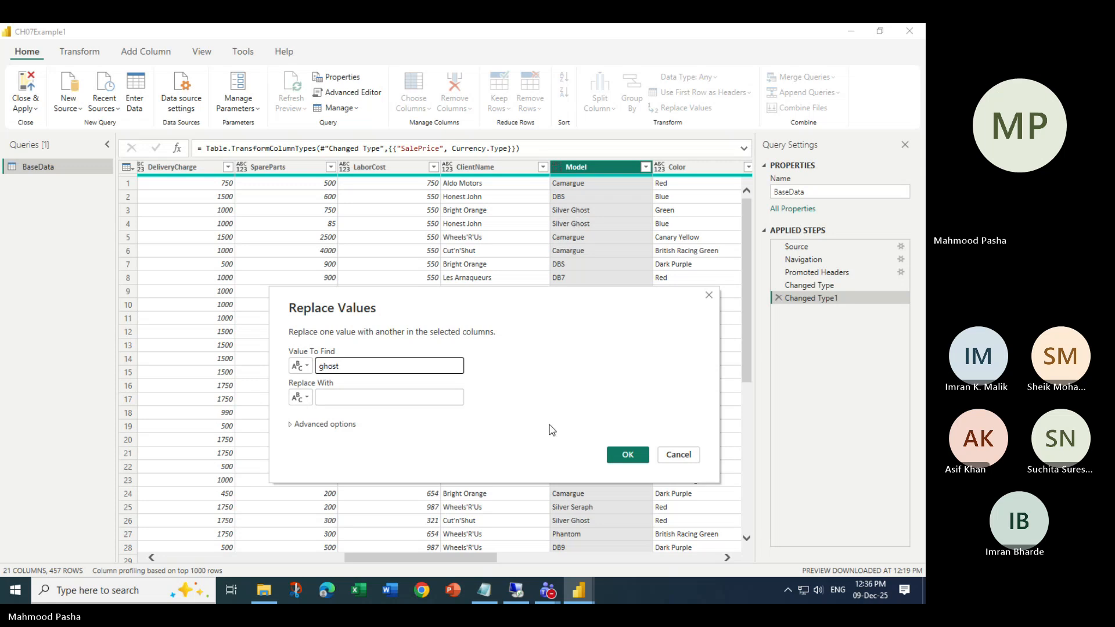
{"action": "left_click", "coordinate": [365, 400]}
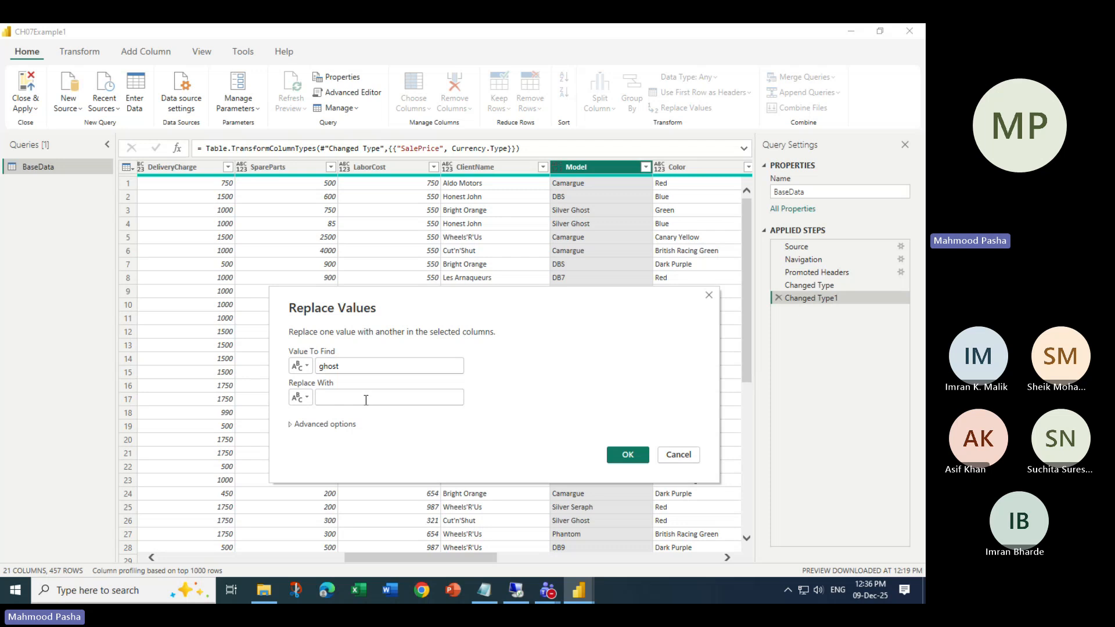
{"action": "type", "text": "Fantome"}
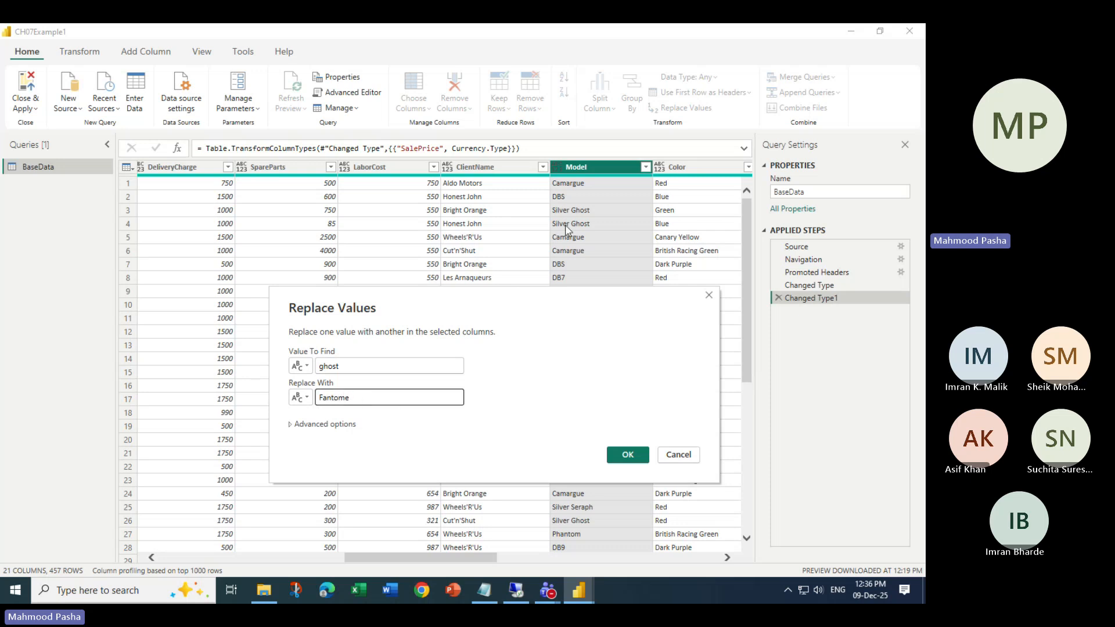
{"action": "left_click", "coordinate": [291, 425]}
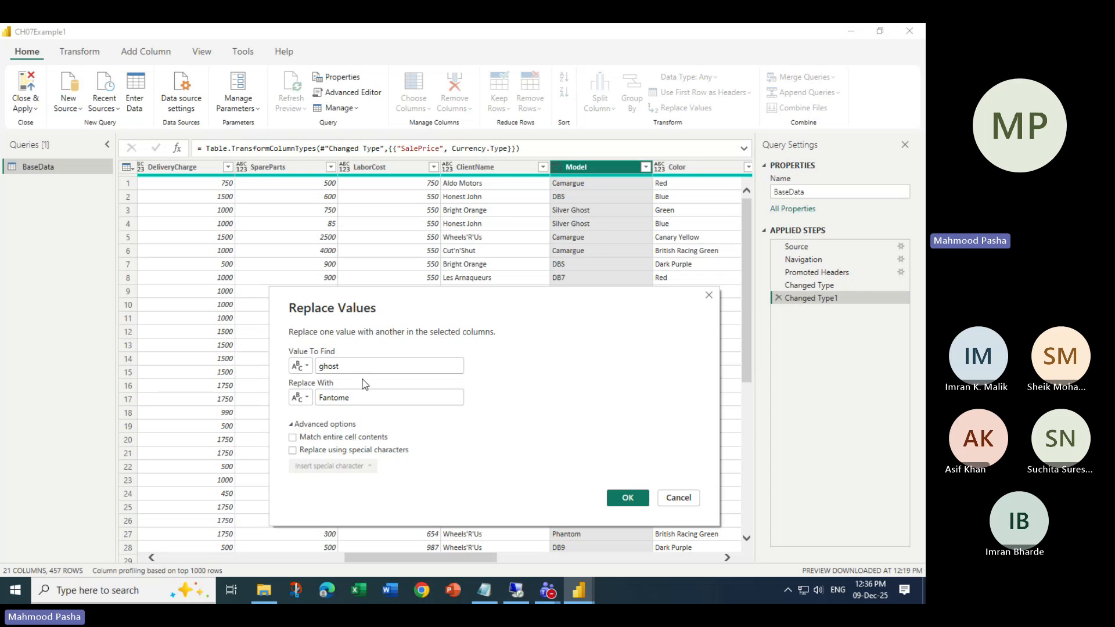
{"action": "left_click", "coordinate": [293, 439]}
{"action": "left_click", "coordinate": [294, 439]}
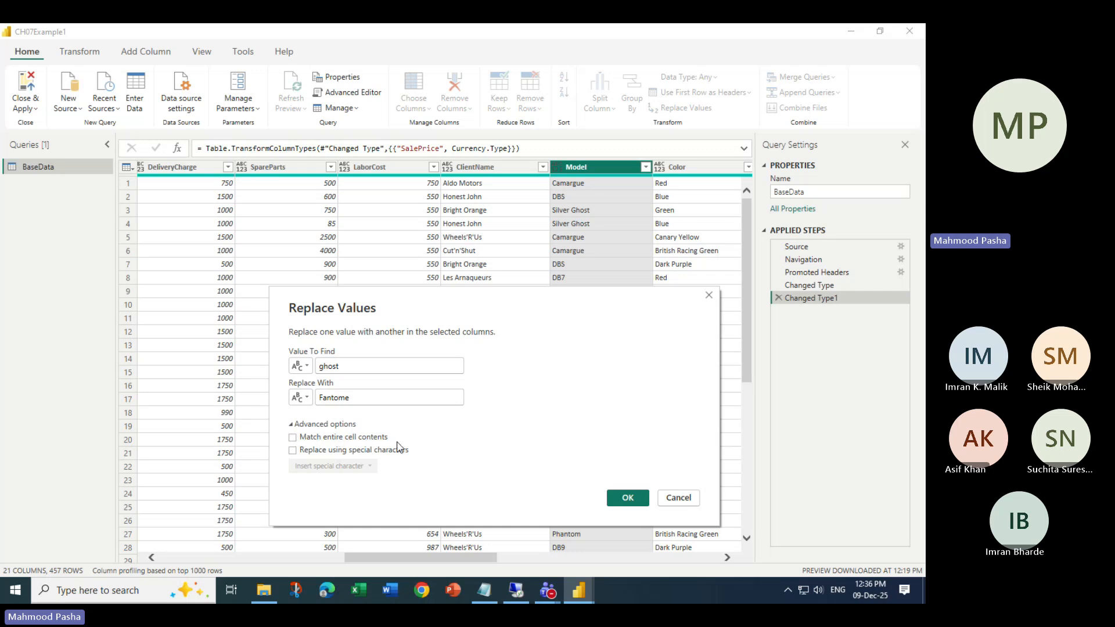
{"action": "left_click", "coordinate": [304, 450]}
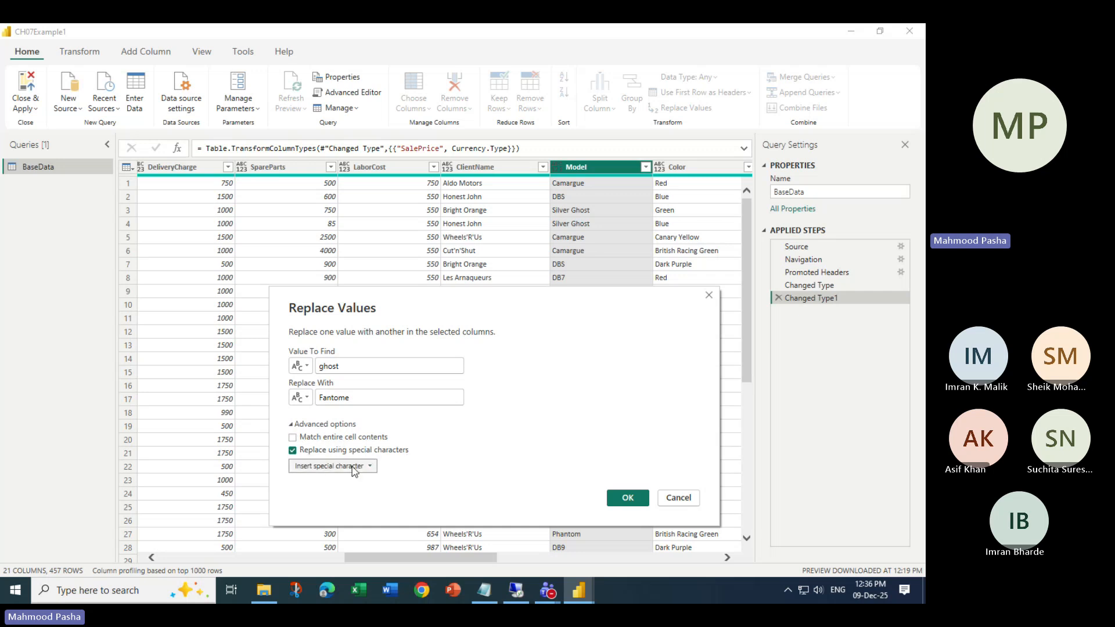
{"action": "left_click", "coordinate": [347, 468]}
{"action": "left_click", "coordinate": [293, 451]}
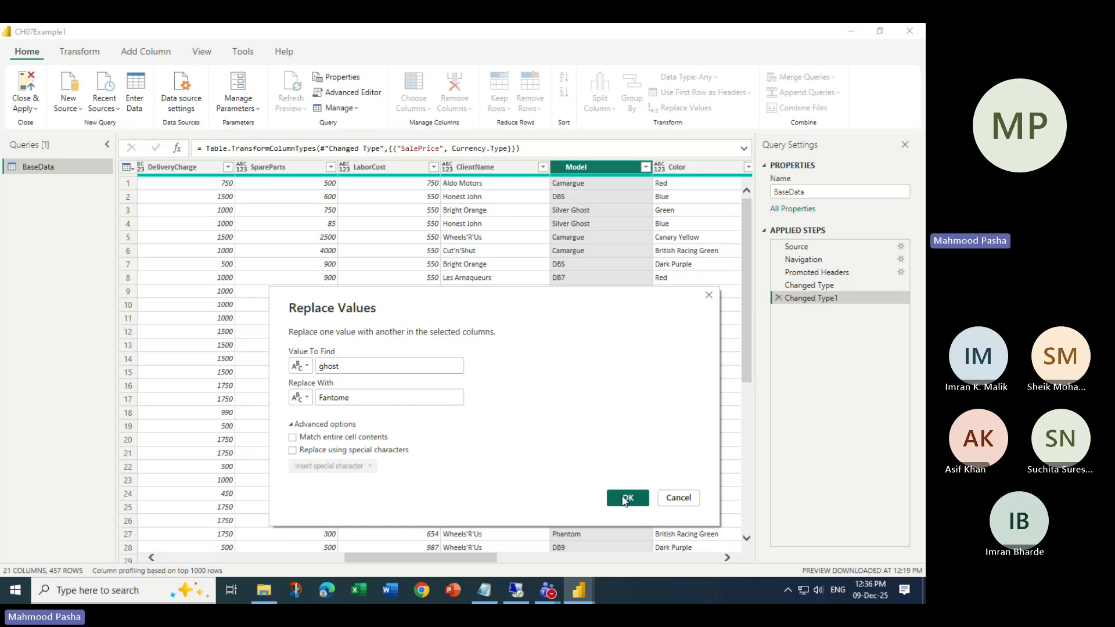
{"action": "left_click", "coordinate": [625, 500]}
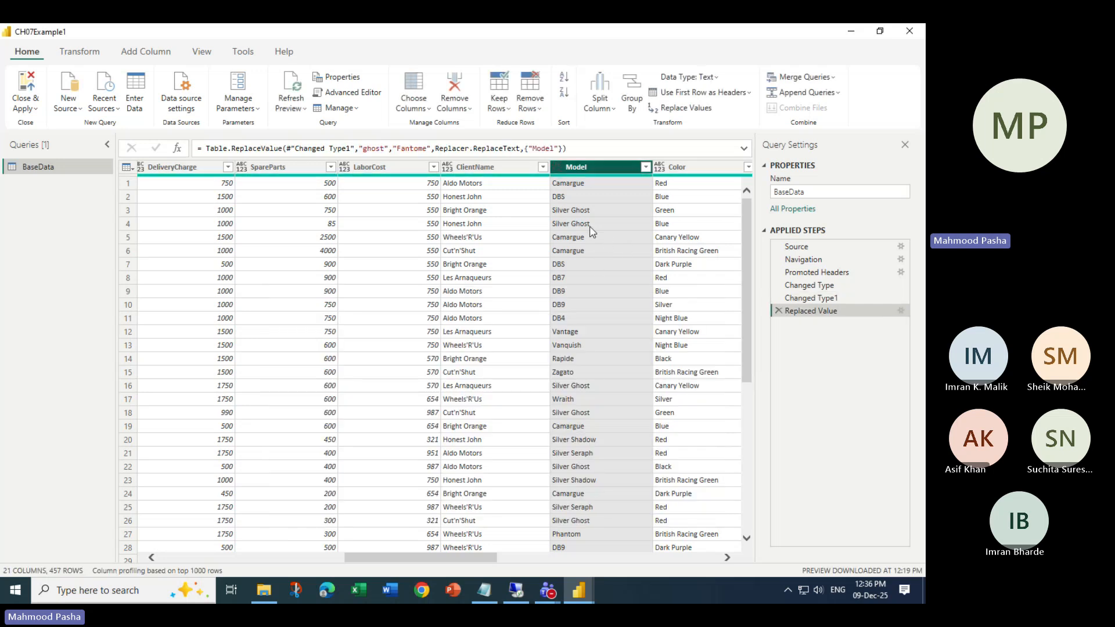
- Delete that Replaced Value step and redo Ghost → Fantome from the Model column's right-click menu
{"action": "left_click", "coordinate": [779, 312]}
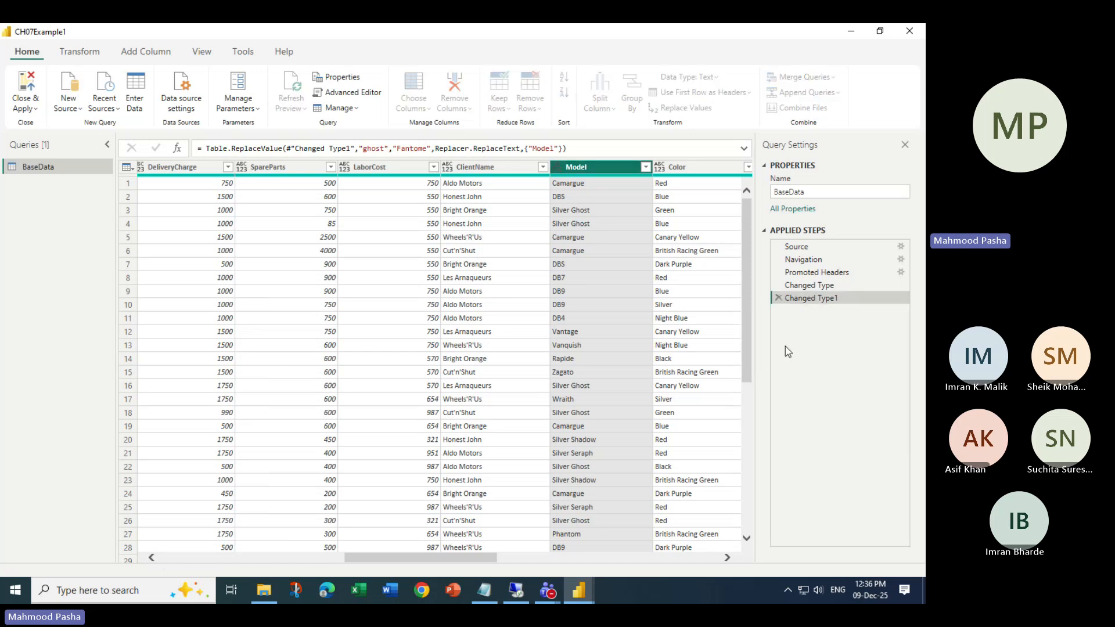
{"action": "right_click", "coordinate": [591, 169]}
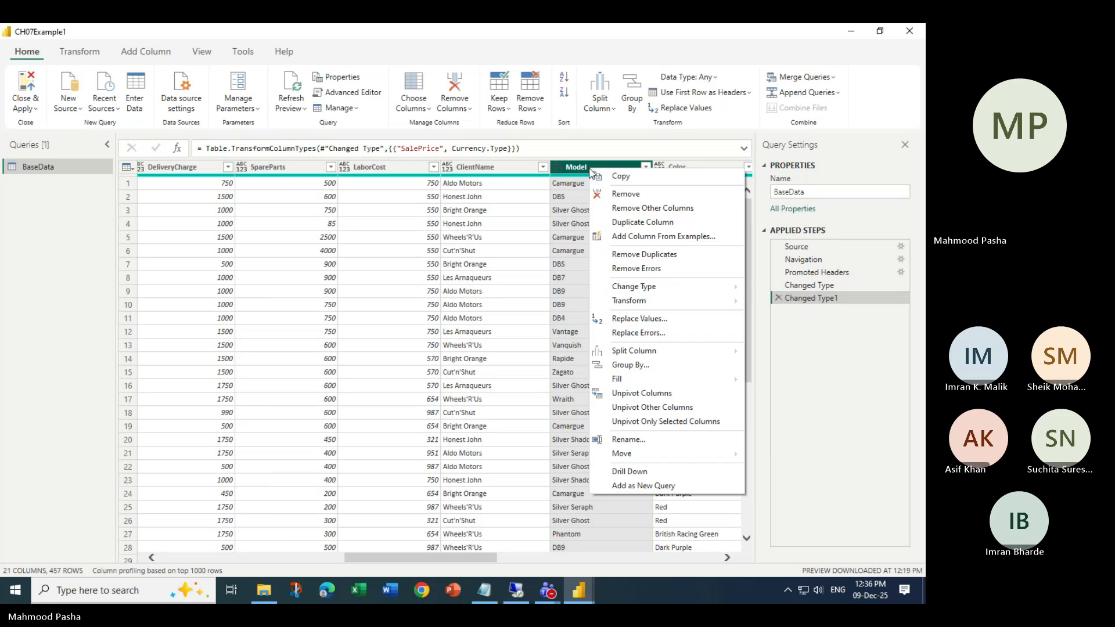
{"action": "left_click", "coordinate": [658, 319]}
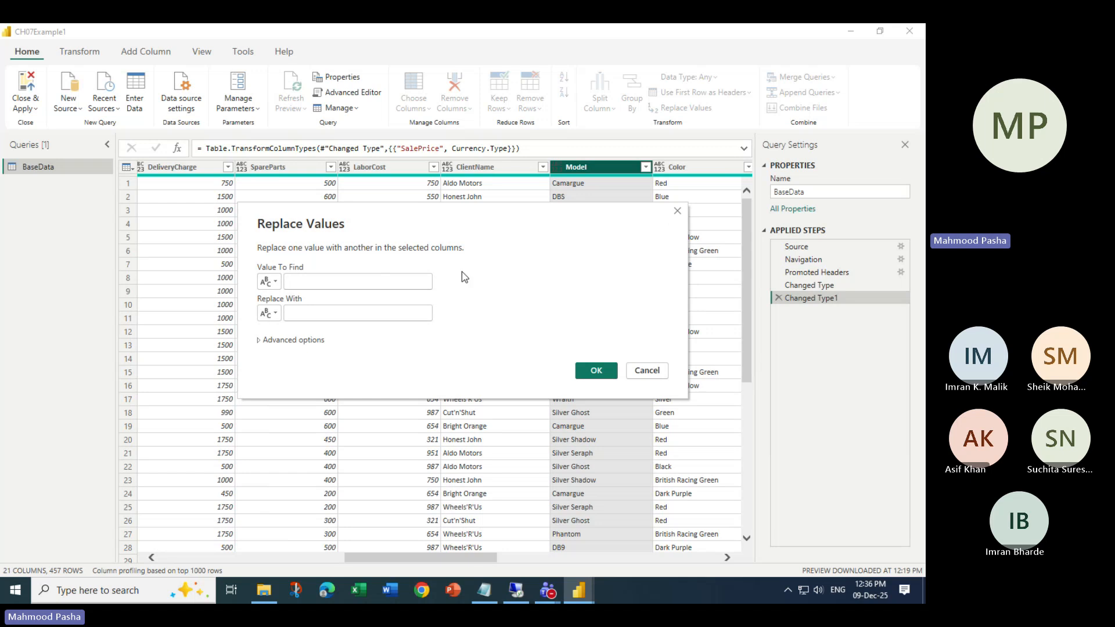
{"action": "left_click_drag", "start_coordinate": [450, 217], "coordinate": [449, 317]}
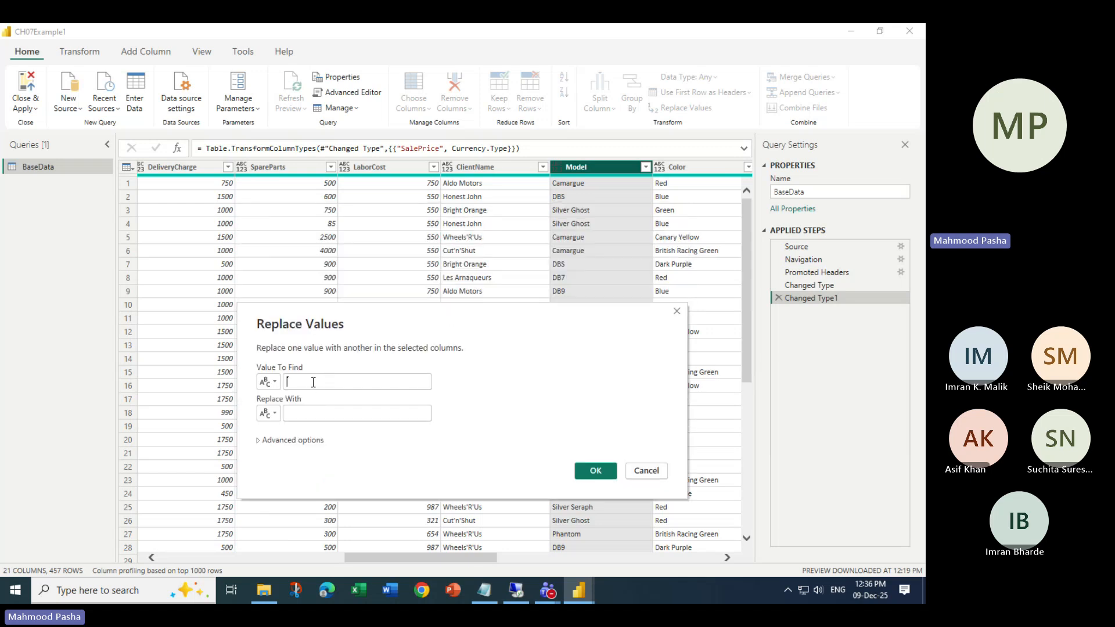
{"action": "type", "text": "Ghost"}
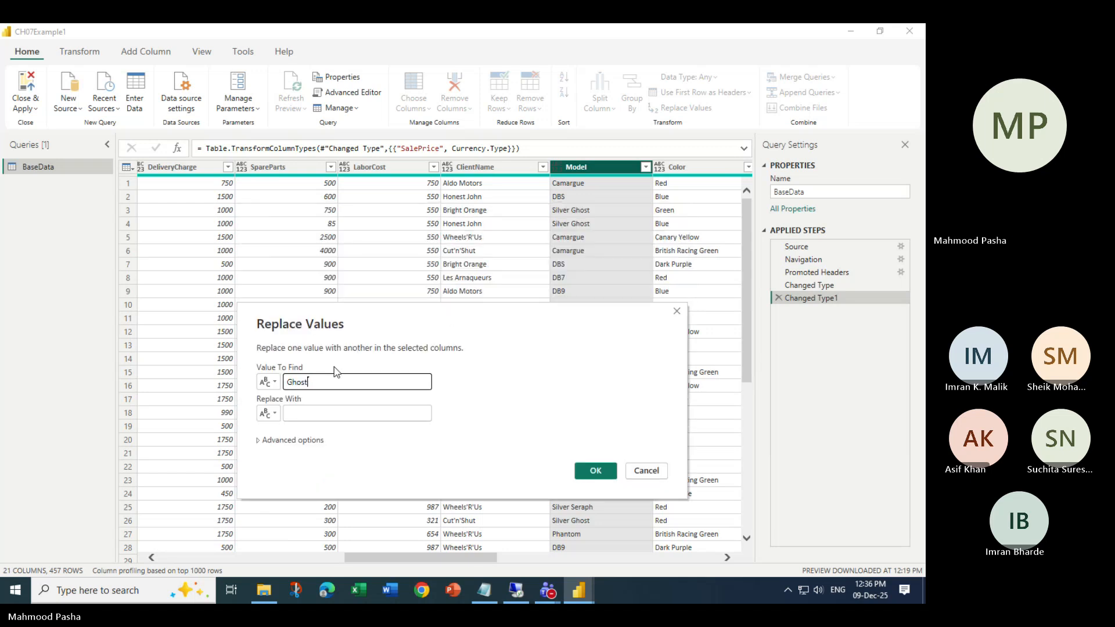
{"action": "key", "text": "Tab"}
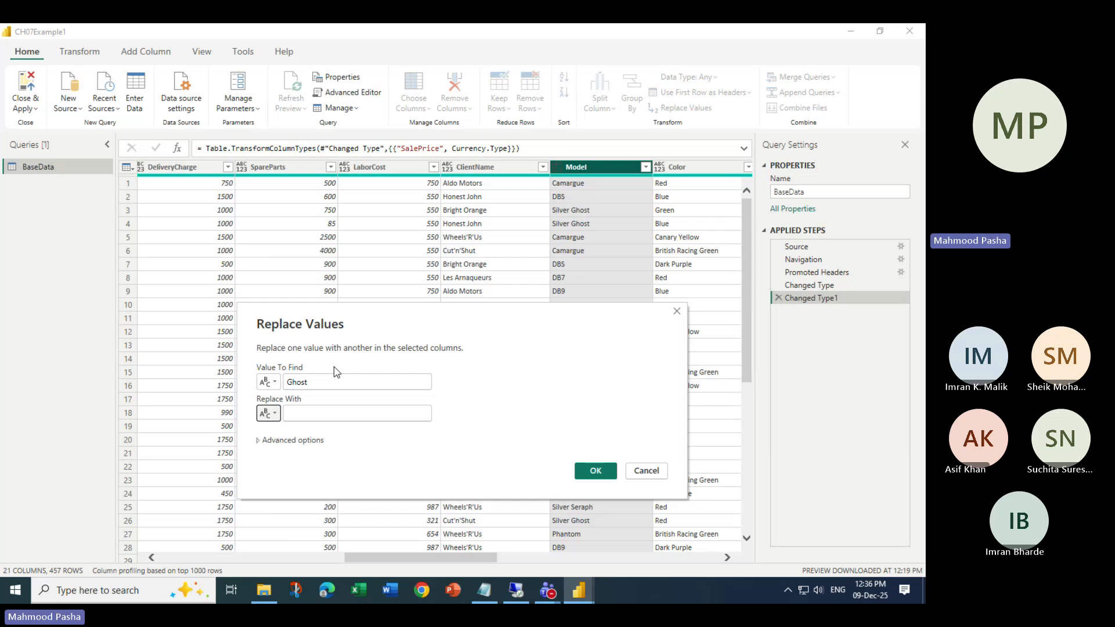
{"action": "left_click", "coordinate": [354, 415]}
{"action": "type", "text": "Fantome"}
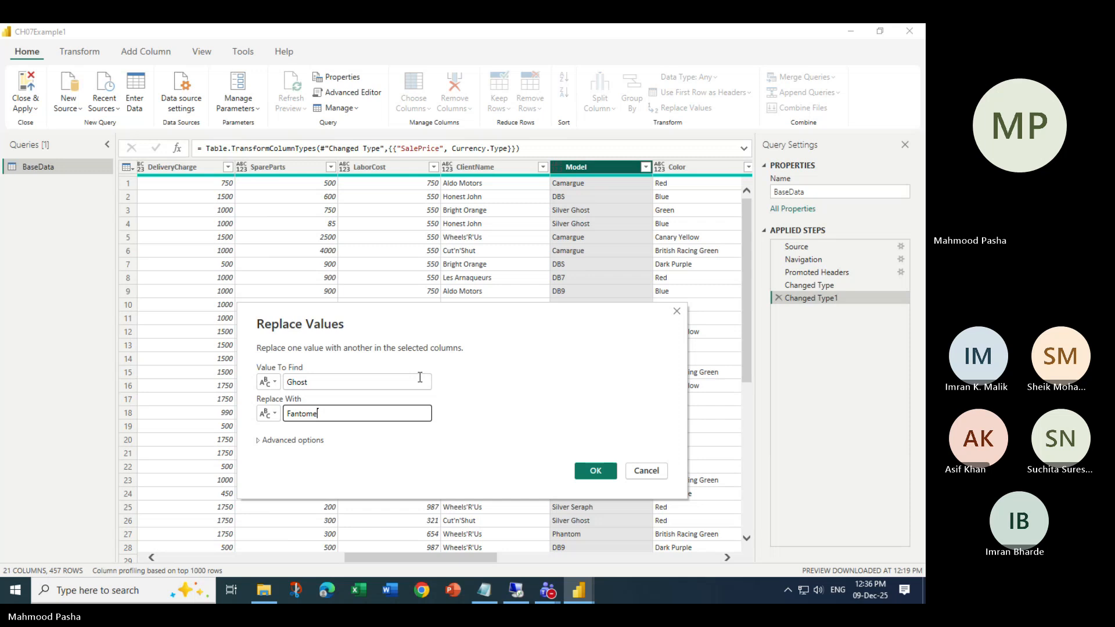
{"action": "left_click_drag", "start_coordinate": [404, 325], "coordinate": [458, 305]}
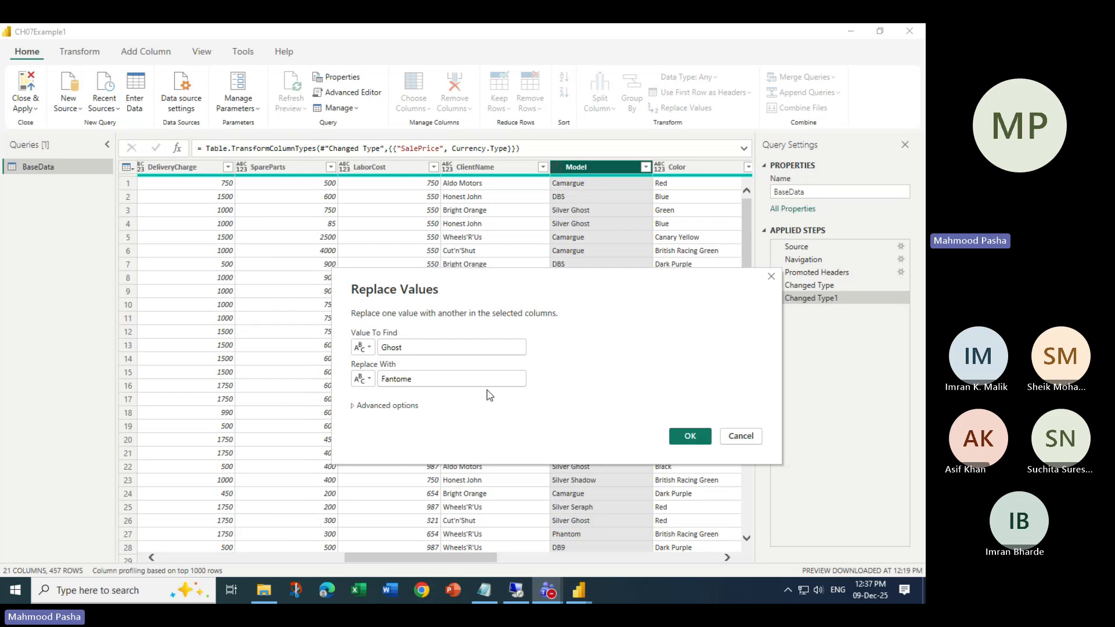
{"action": "left_click_drag", "start_coordinate": [381, 347], "coordinate": [404, 347]}
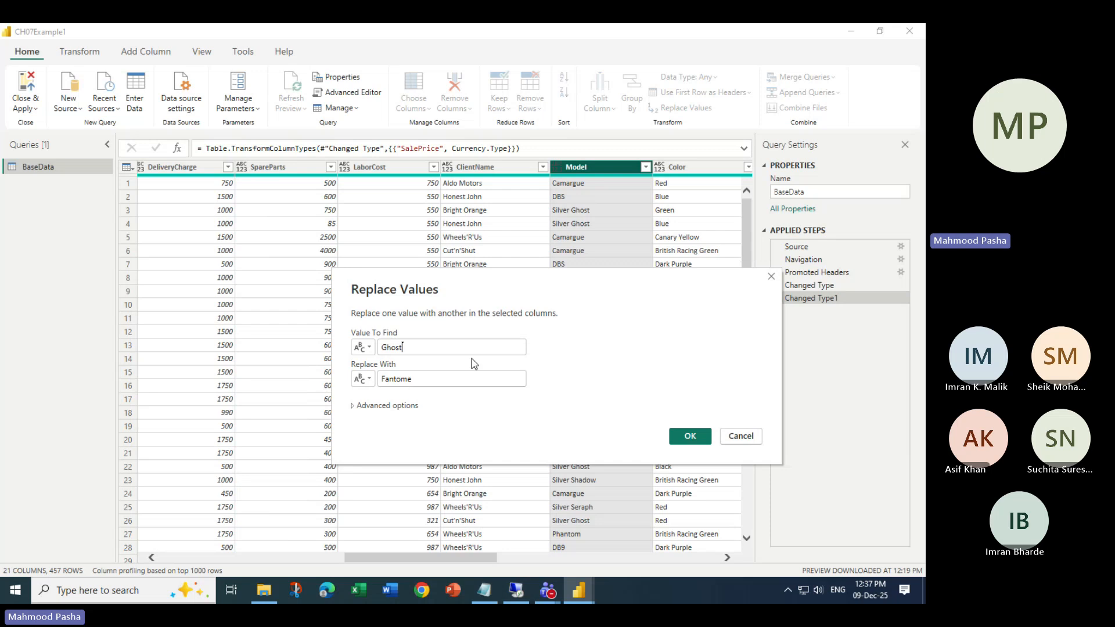
{"action": "left_click", "coordinate": [689, 438]}
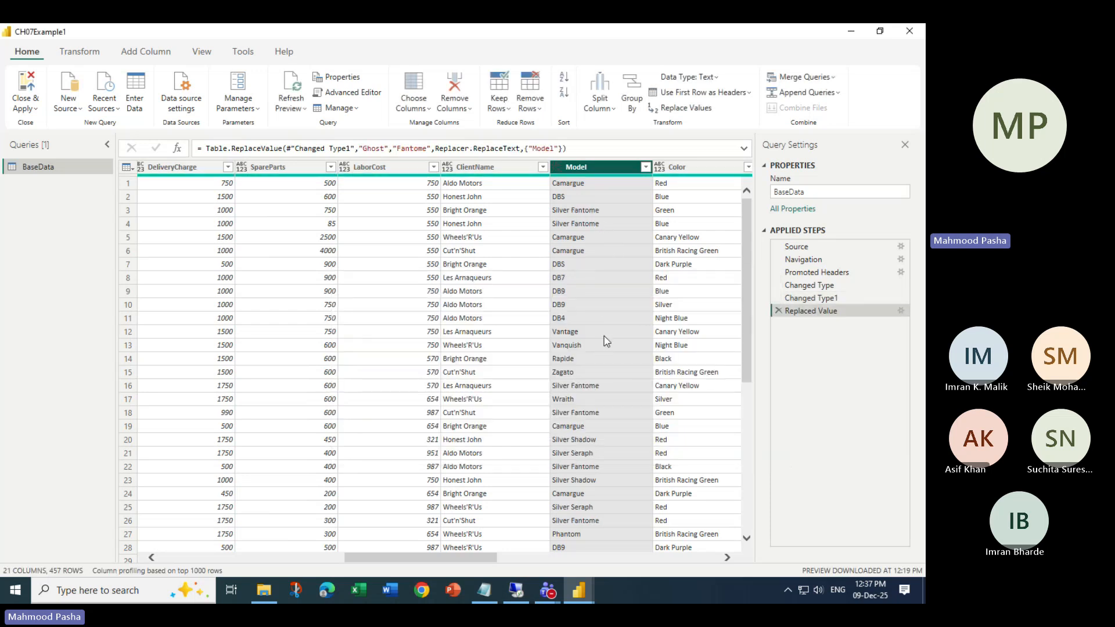
{"action": "scroll", "coordinate": [636, 339], "scroll_direction": "down", "scroll_amount": 10}
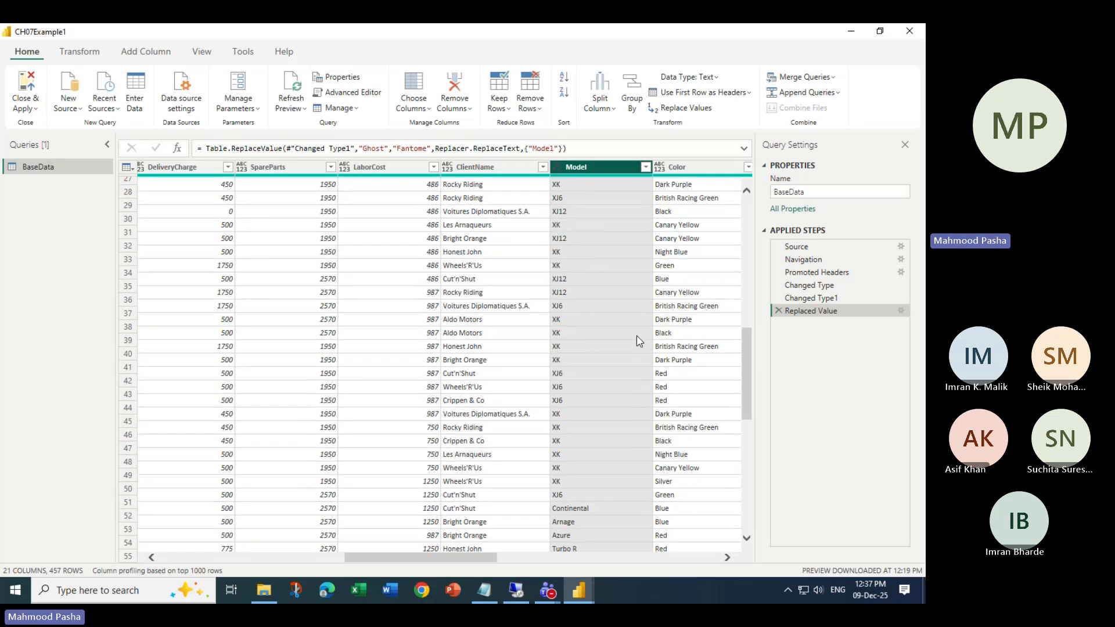
{"action": "scroll", "coordinate": [636, 338], "scroll_direction": "up", "scroll_amount": 10}
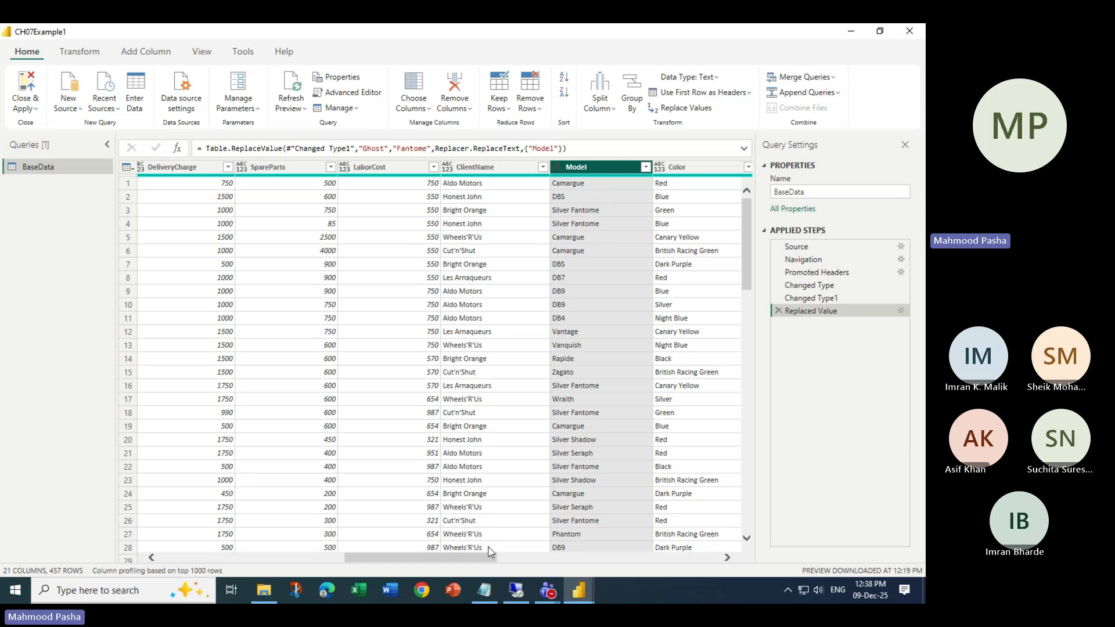
{"action": "left_click_drag", "start_coordinate": [480, 558], "coordinate": [557, 562]}
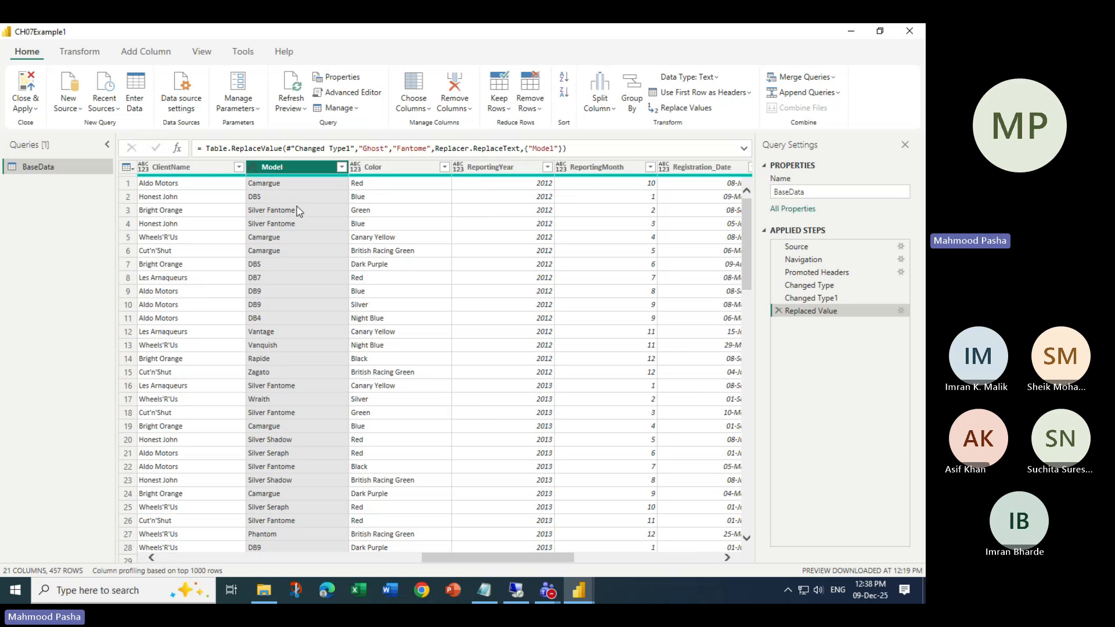
{"action": "left_click_drag", "start_coordinate": [496, 559], "coordinate": [442, 562]}
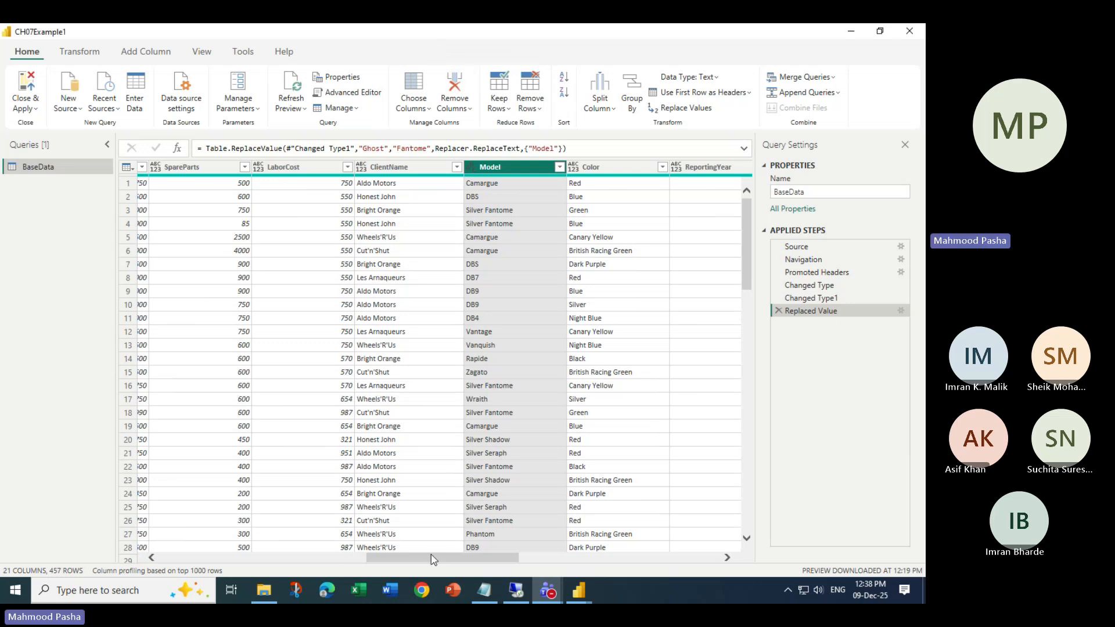
{"action": "left_click_drag", "start_coordinate": [433, 559], "coordinate": [207, 562]}
- Select the Make column, browse its Change Type and Transform submenus, then show the Transform ribbon
{"action": "left_click", "coordinate": [267, 167]}
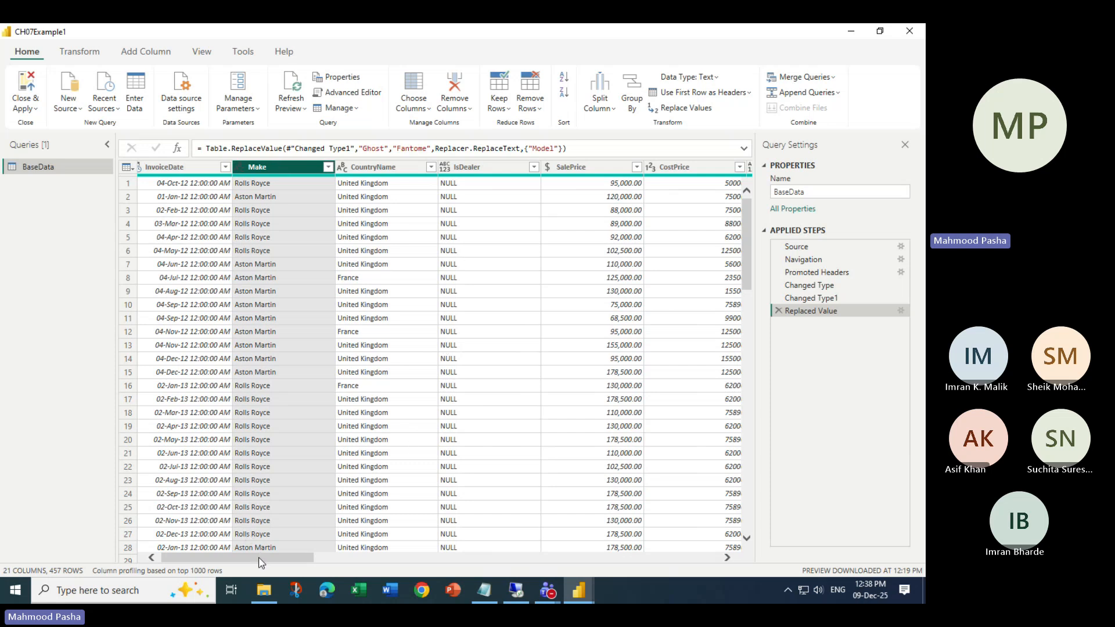
{"action": "left_click", "coordinate": [386, 175]}
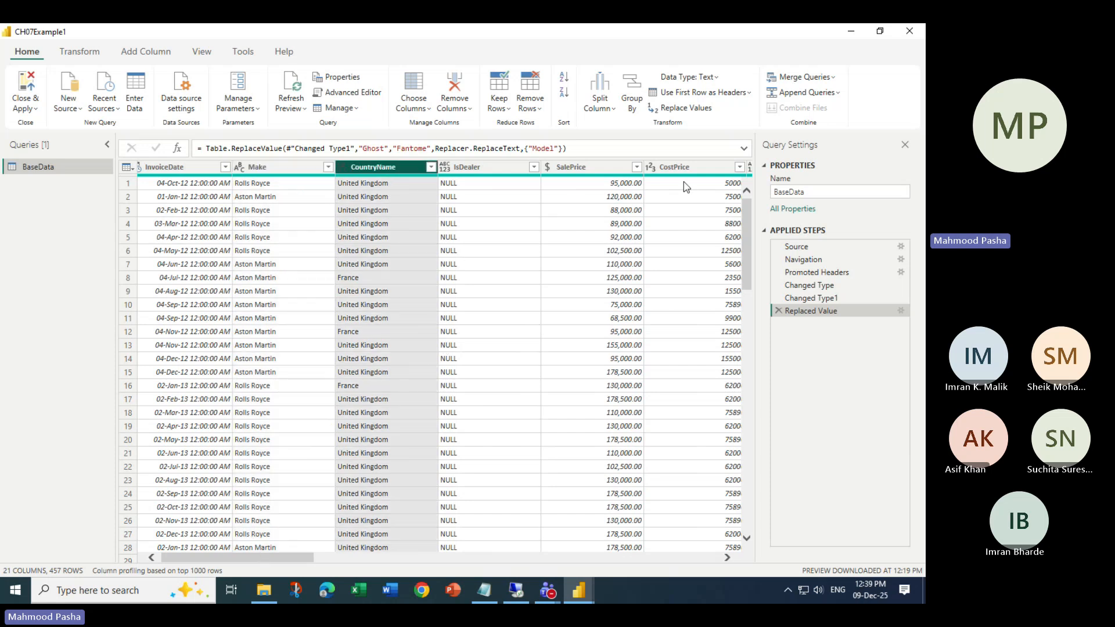
{"action": "left_click", "coordinate": [294, 168]}
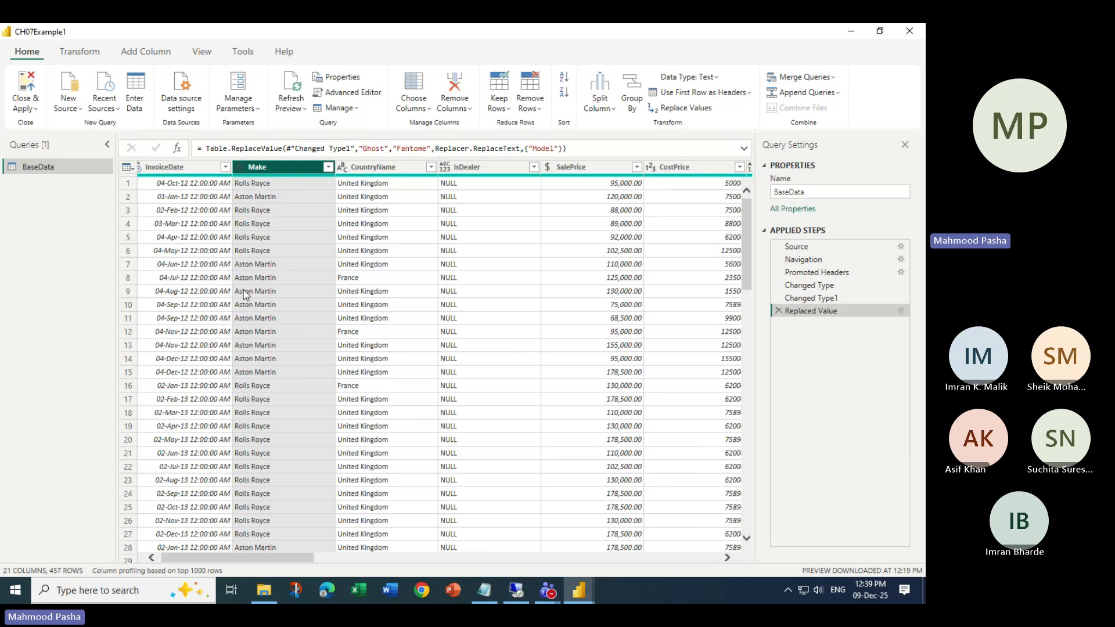
{"action": "right_click", "coordinate": [256, 168]}
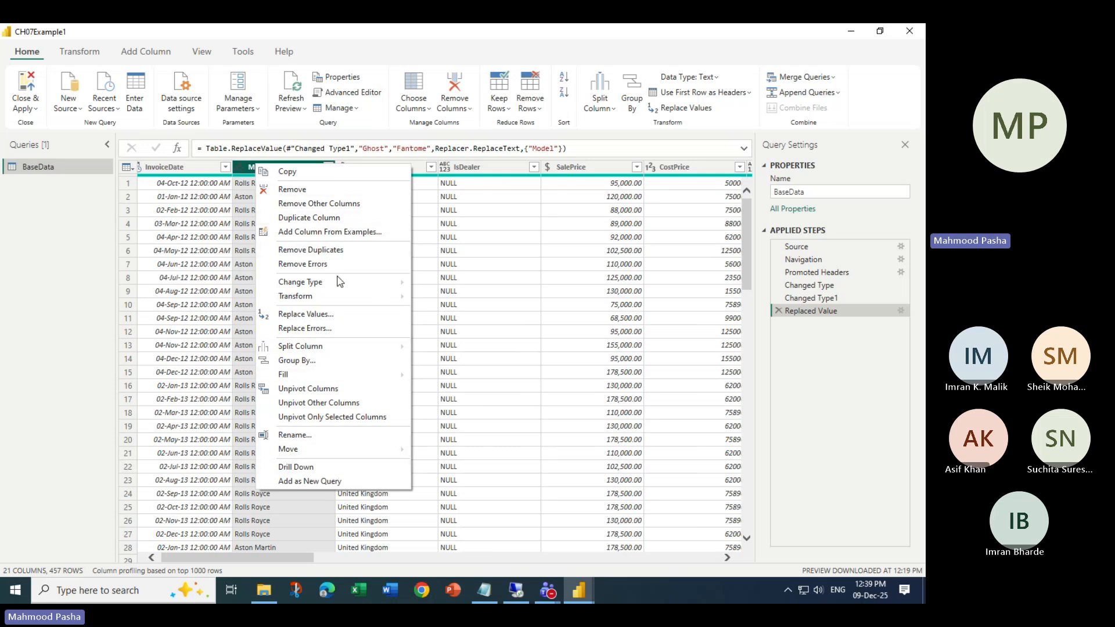
{"action": "mouse_move", "coordinate": [341, 283]}
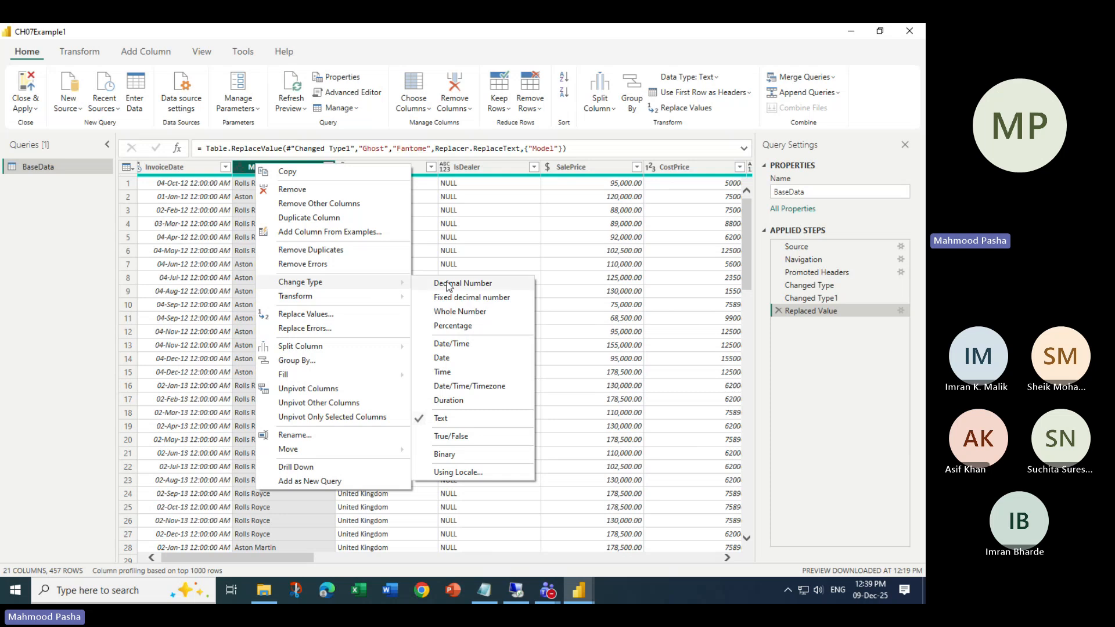
{"action": "mouse_move", "coordinate": [361, 302]}
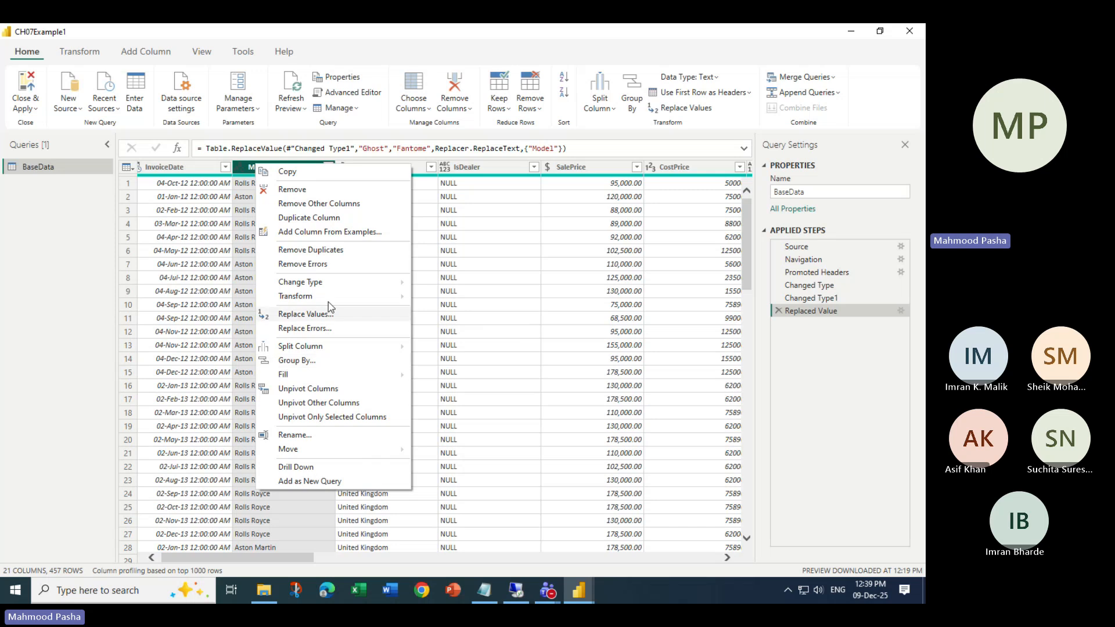
{"action": "left_click", "coordinate": [80, 52]}
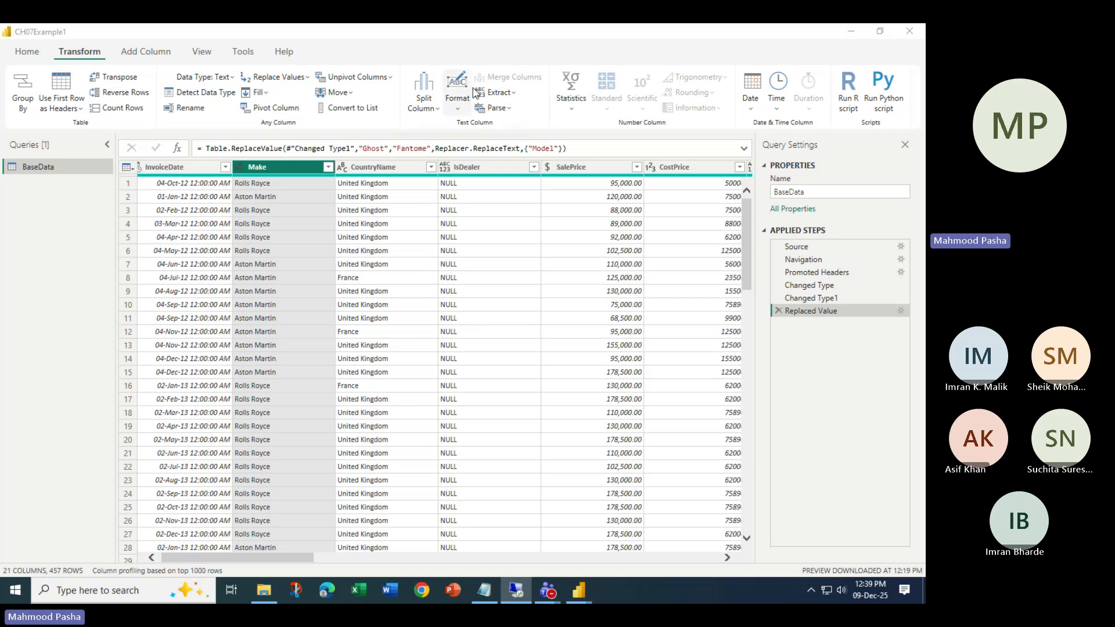
- Convert the Make values to UPPERCASE, then to lowercase
{"action": "left_click", "coordinate": [456, 108]}
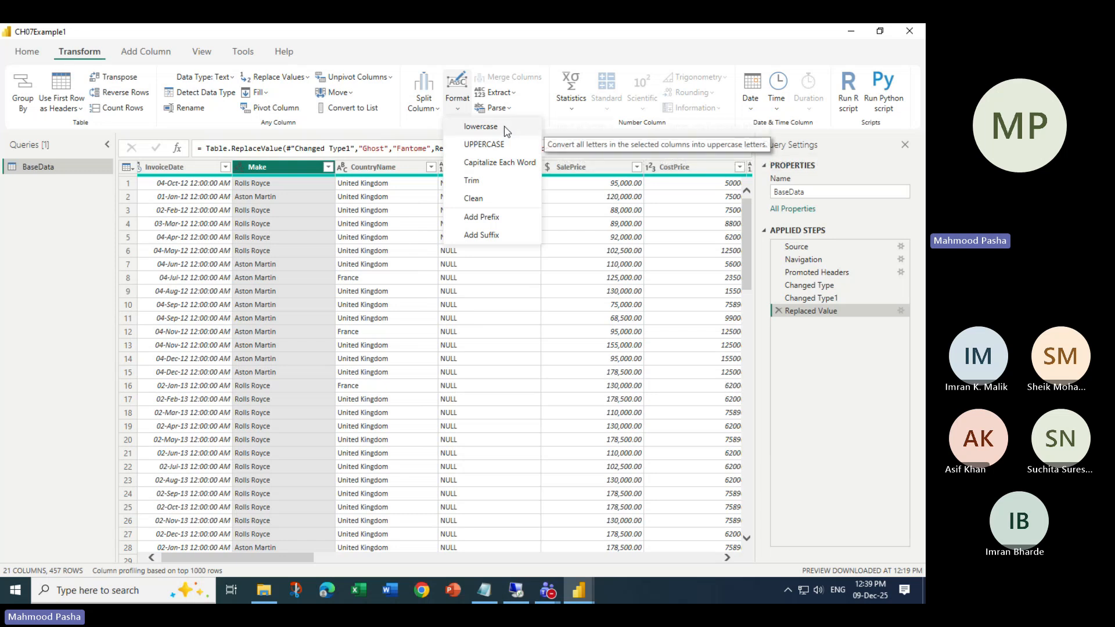
{"action": "left_click", "coordinate": [508, 149]}
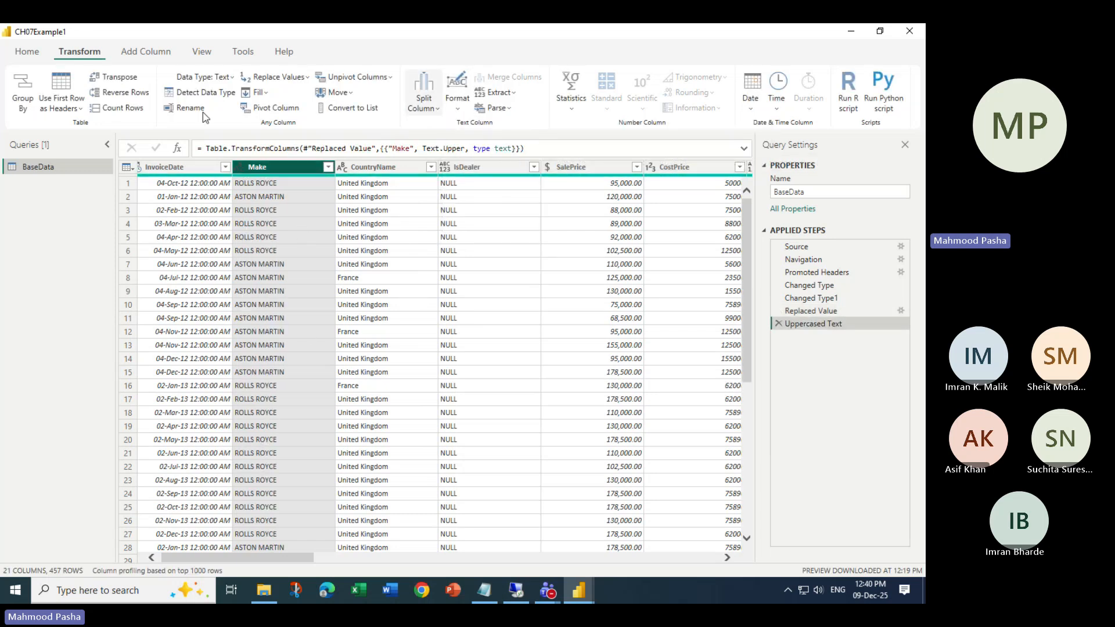
{"action": "left_click", "coordinate": [464, 110]}
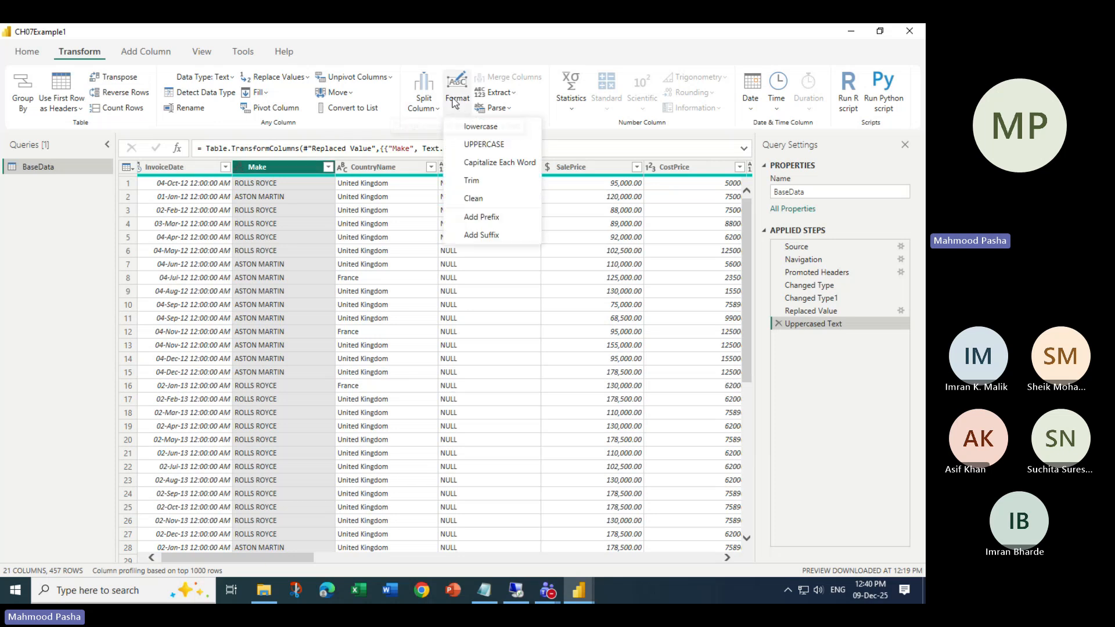
{"action": "left_click", "coordinate": [263, 169]}
{"action": "right_click", "coordinate": [261, 168]}
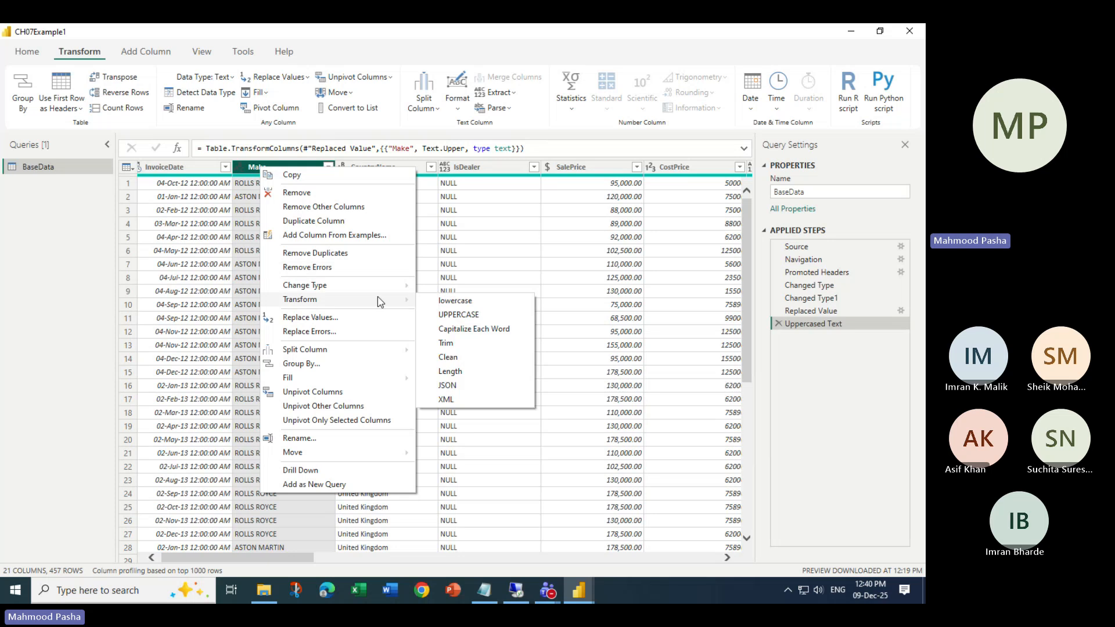
{"action": "left_click", "coordinate": [456, 301]}
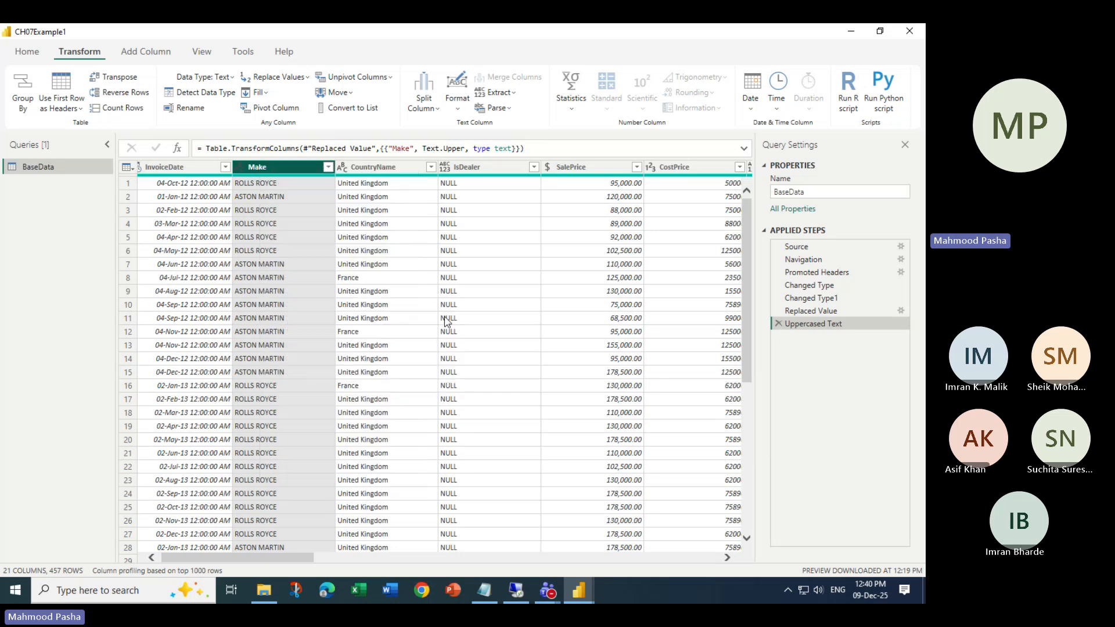
- Apply Capitalize Each Word to Make, giving 'Rolls Royce' and 'Aston Martin'
{"action": "right_click", "coordinate": [293, 169]}
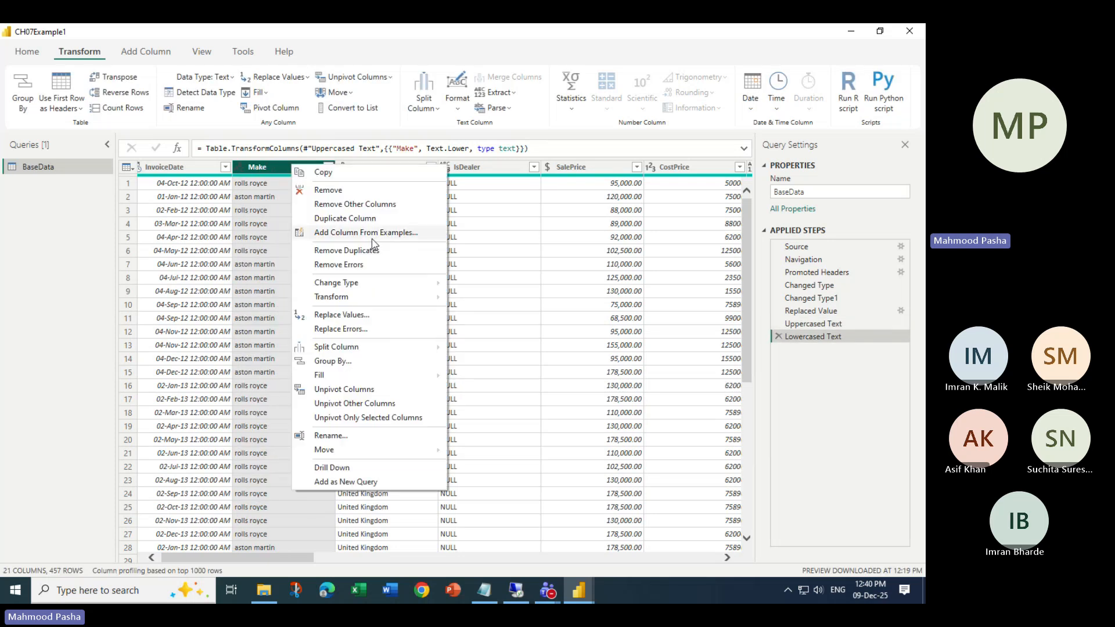
{"action": "mouse_move", "coordinate": [371, 297]}
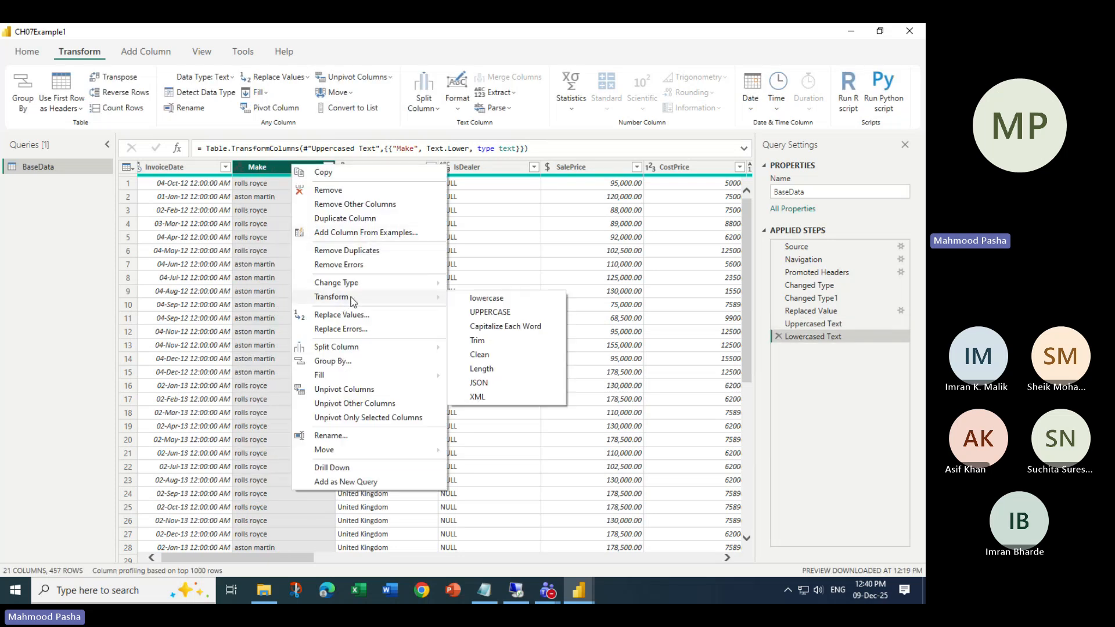
{"action": "left_click", "coordinate": [492, 330]}
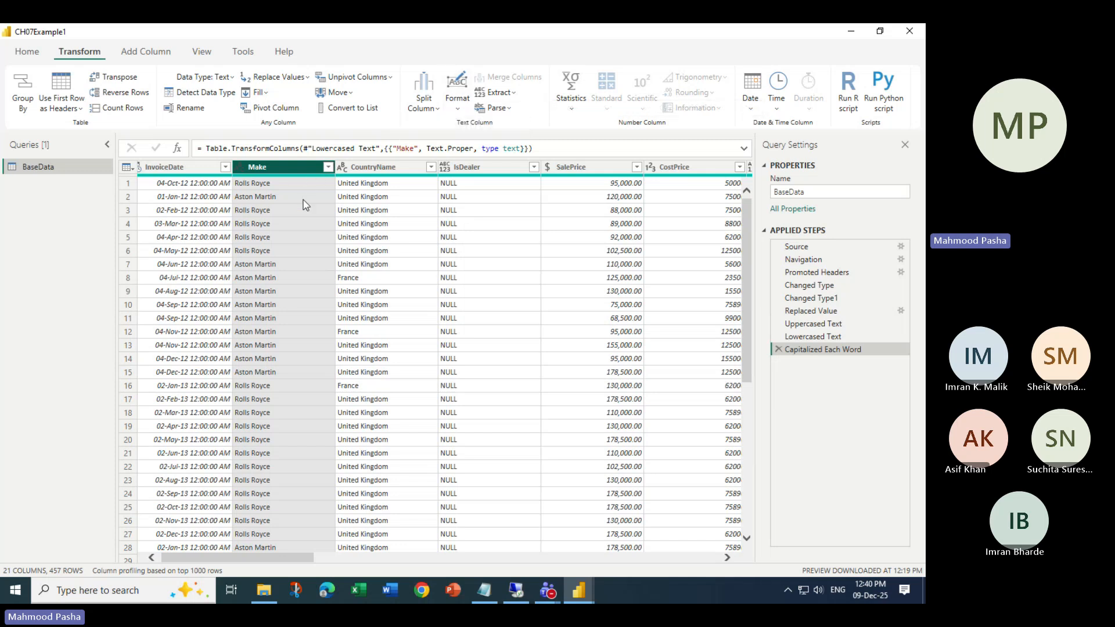
{"action": "right_click", "coordinate": [278, 168]}
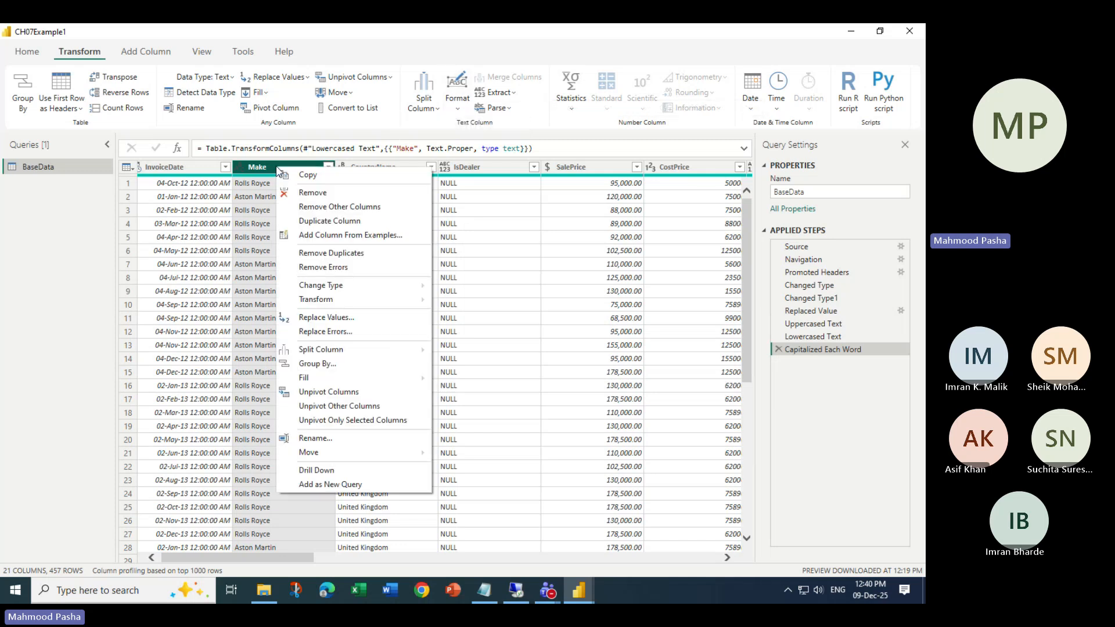
{"action": "mouse_move", "coordinate": [424, 307]}
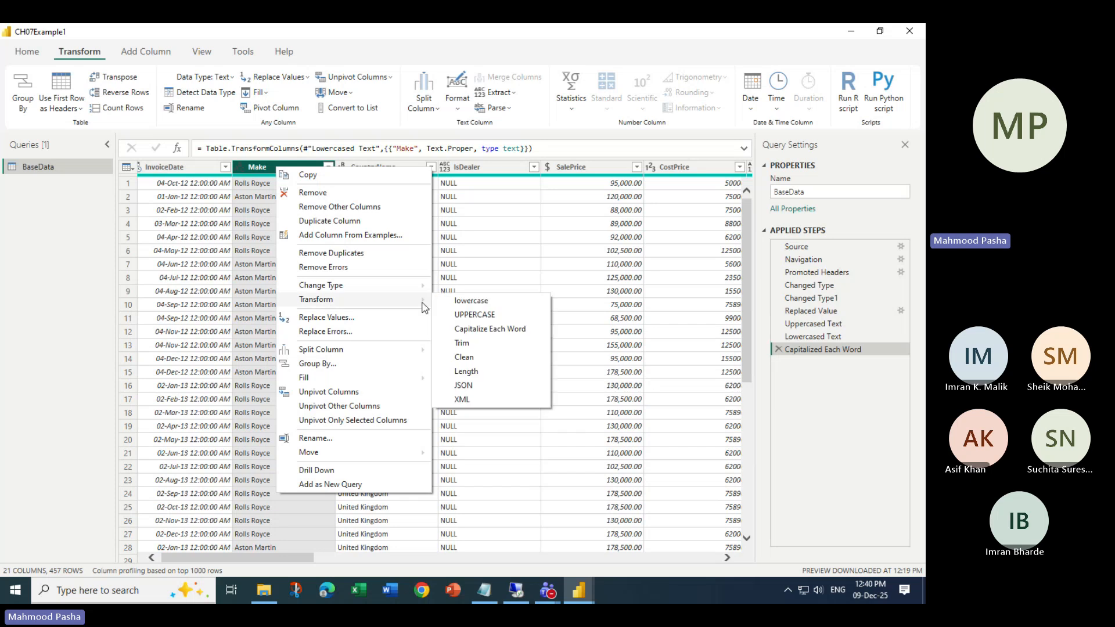
{"action": "left_click", "coordinate": [458, 111]}
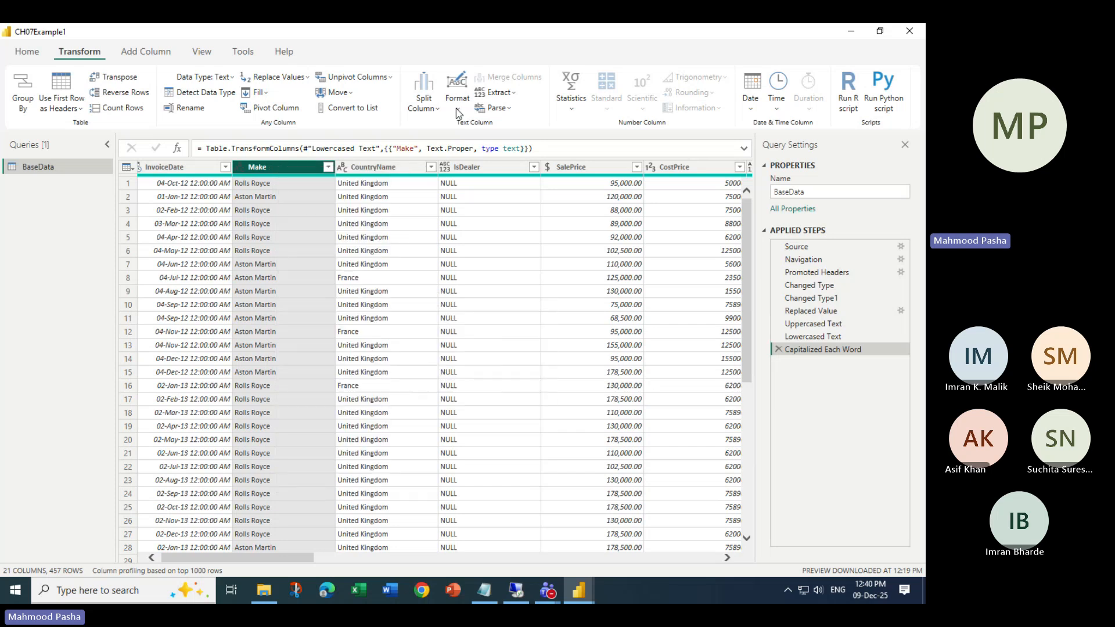
{"action": "left_click", "coordinate": [2, 388]}
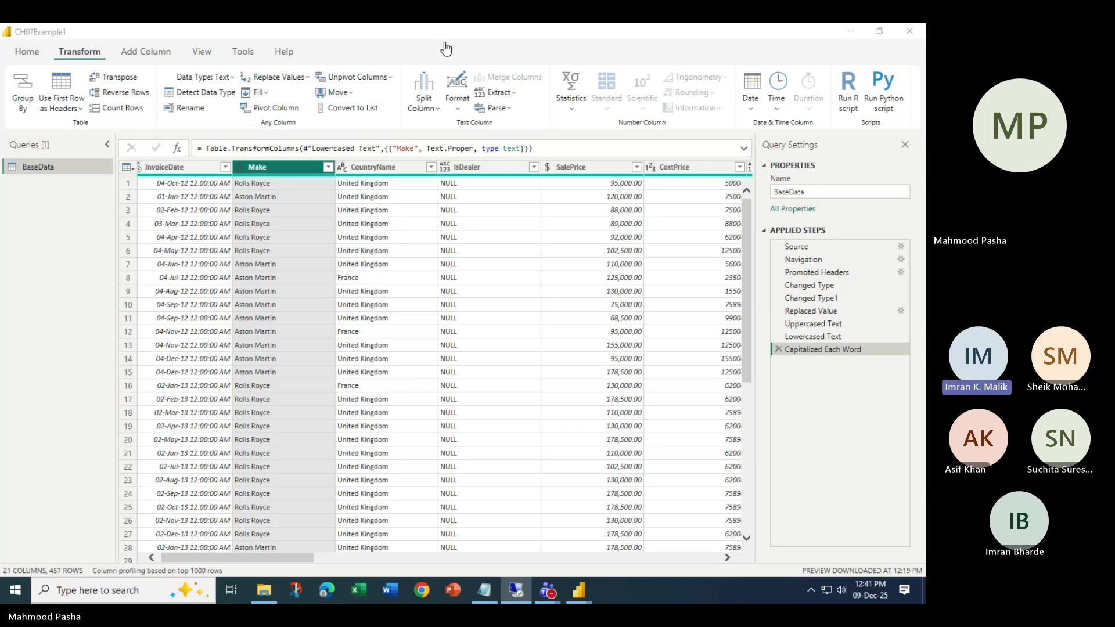
{"action": "mouse_move", "coordinate": [547, 590]}
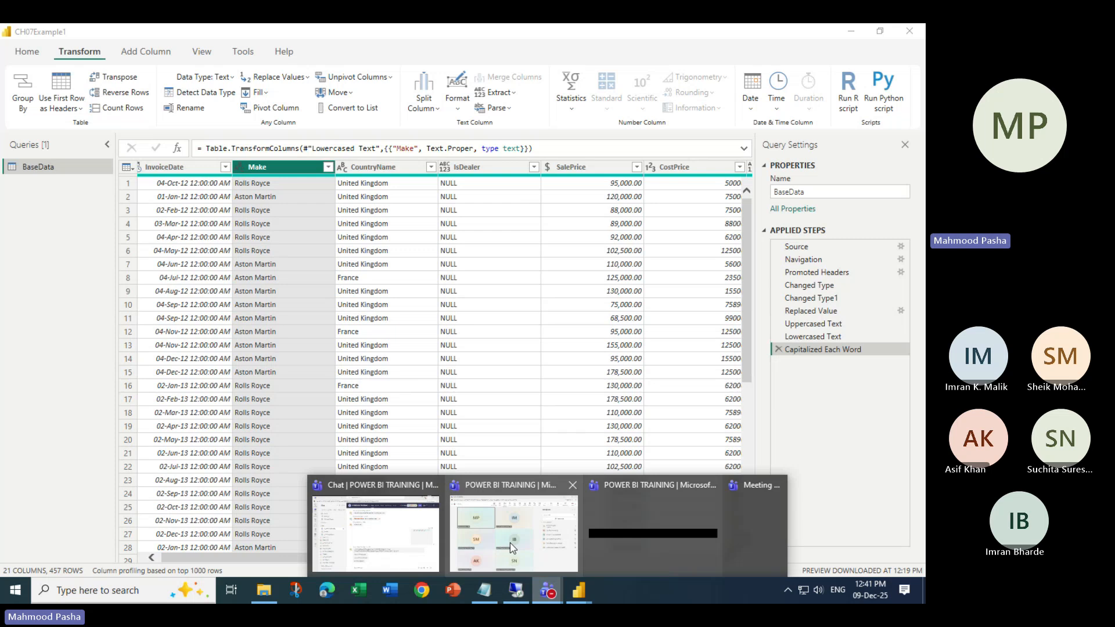
{"action": "left_click", "coordinate": [419, 535]}
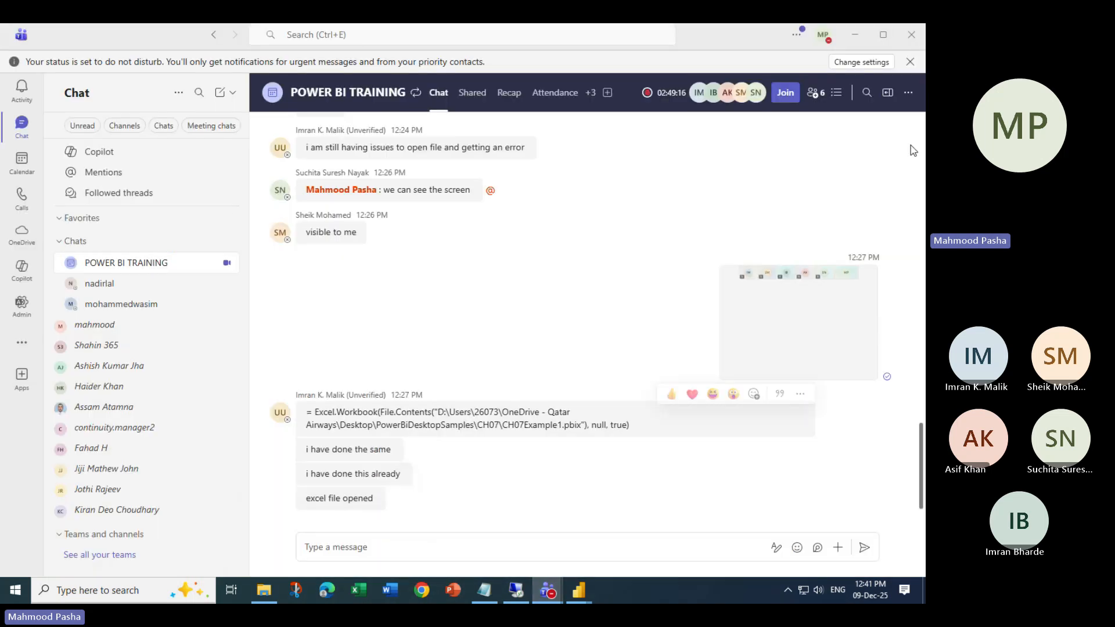
{"action": "left_click", "coordinate": [855, 34]}
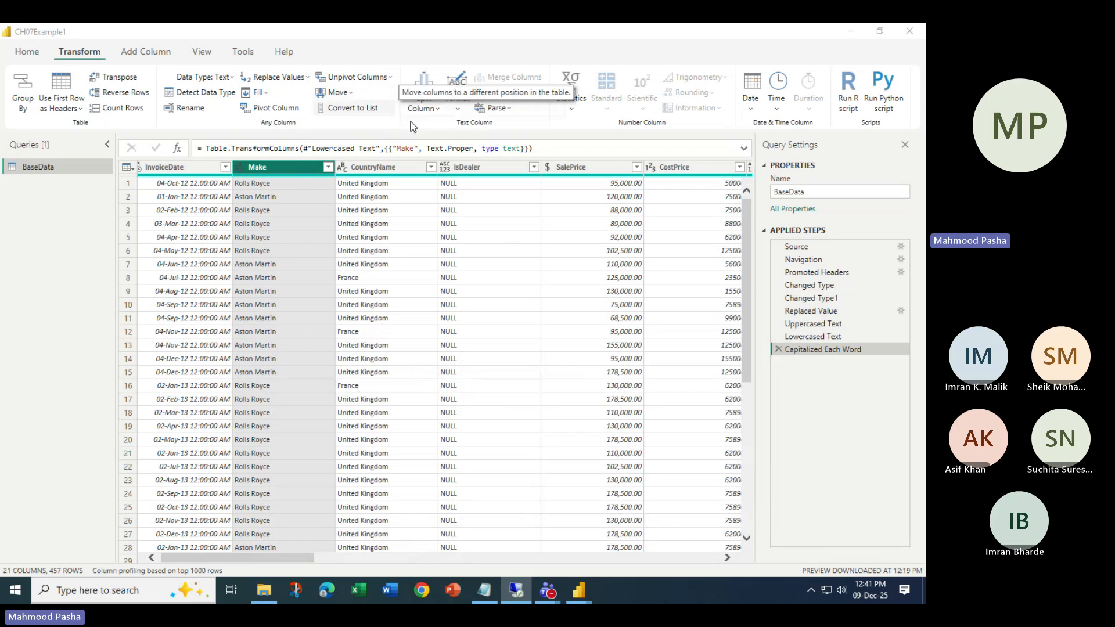
{"action": "left_click", "coordinate": [459, 104]}
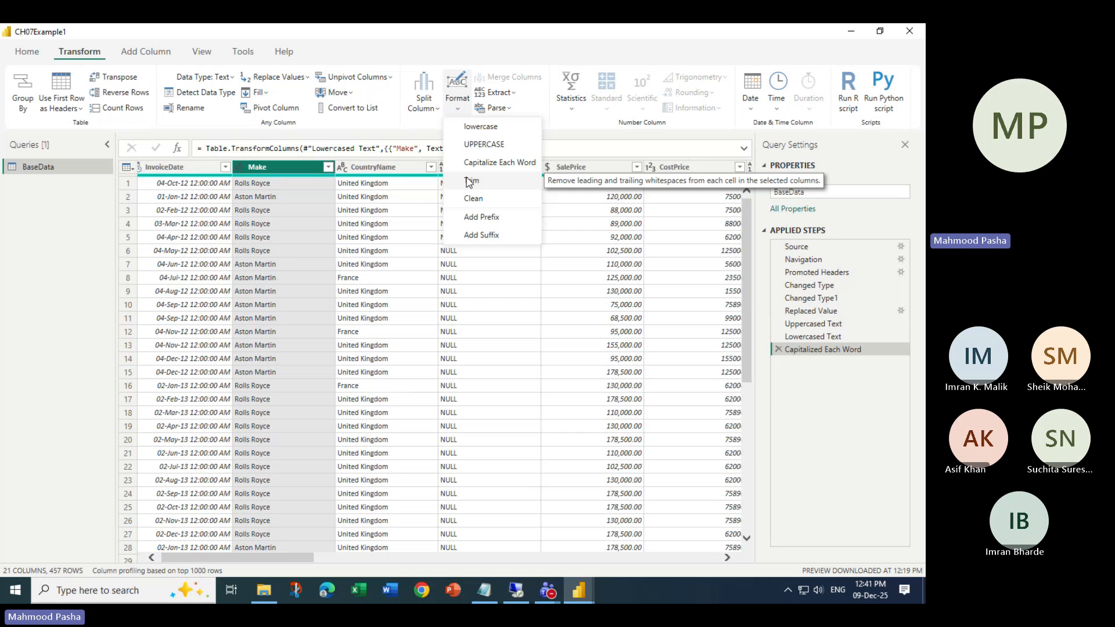
{"action": "left_click", "coordinate": [250, 183]}
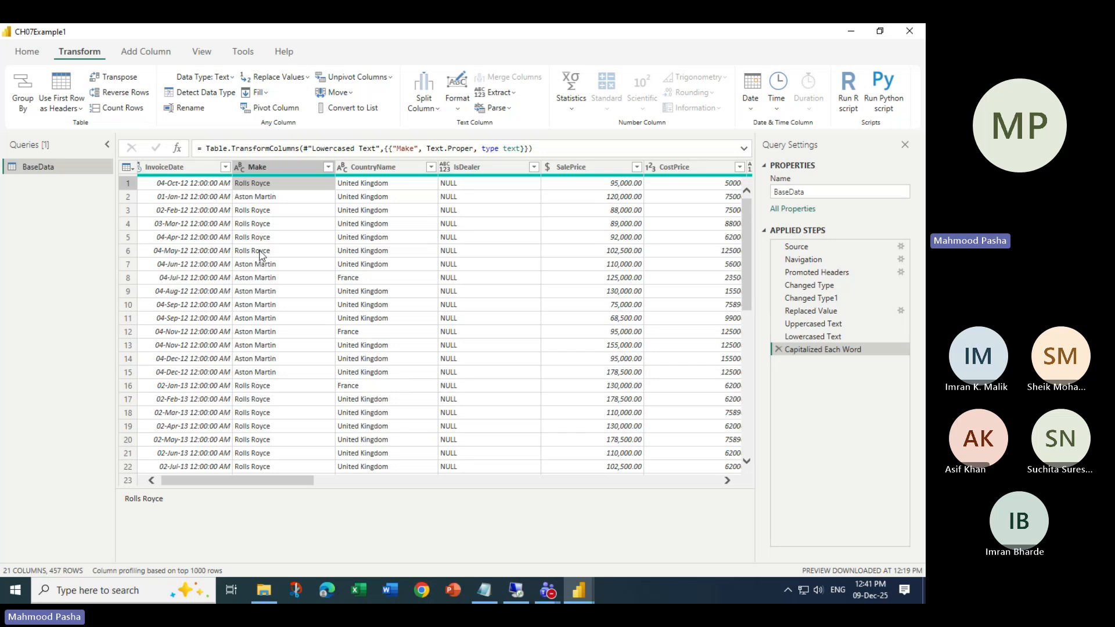
{"action": "left_click", "coordinate": [456, 111]}
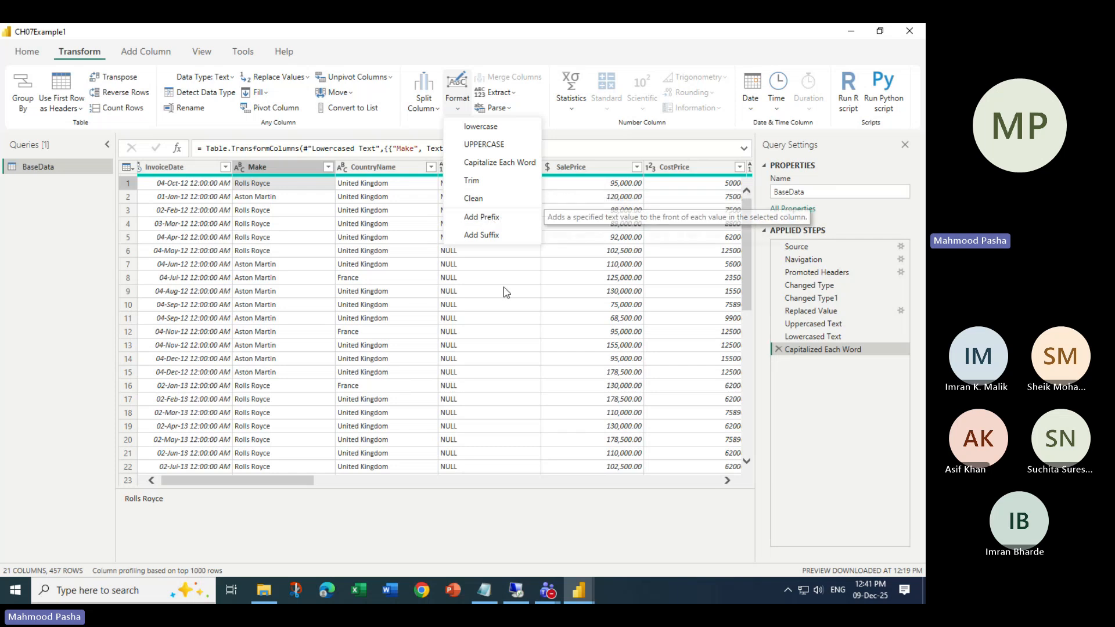
{"action": "left_click", "coordinate": [520, 305]}
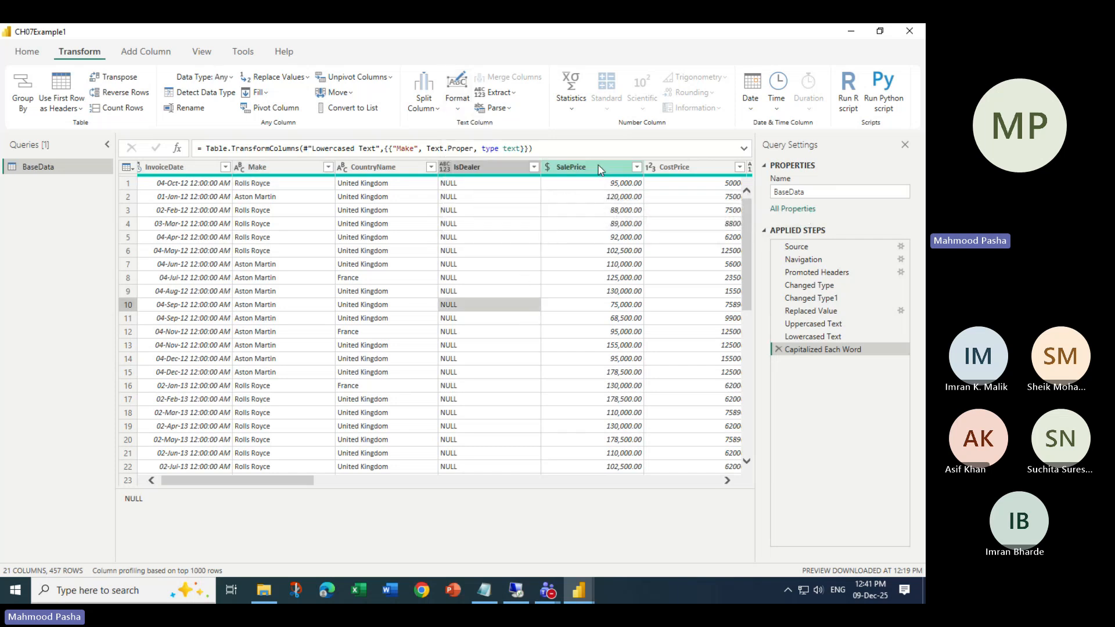
{"action": "left_click_drag", "start_coordinate": [298, 478], "coordinate": [387, 468]}
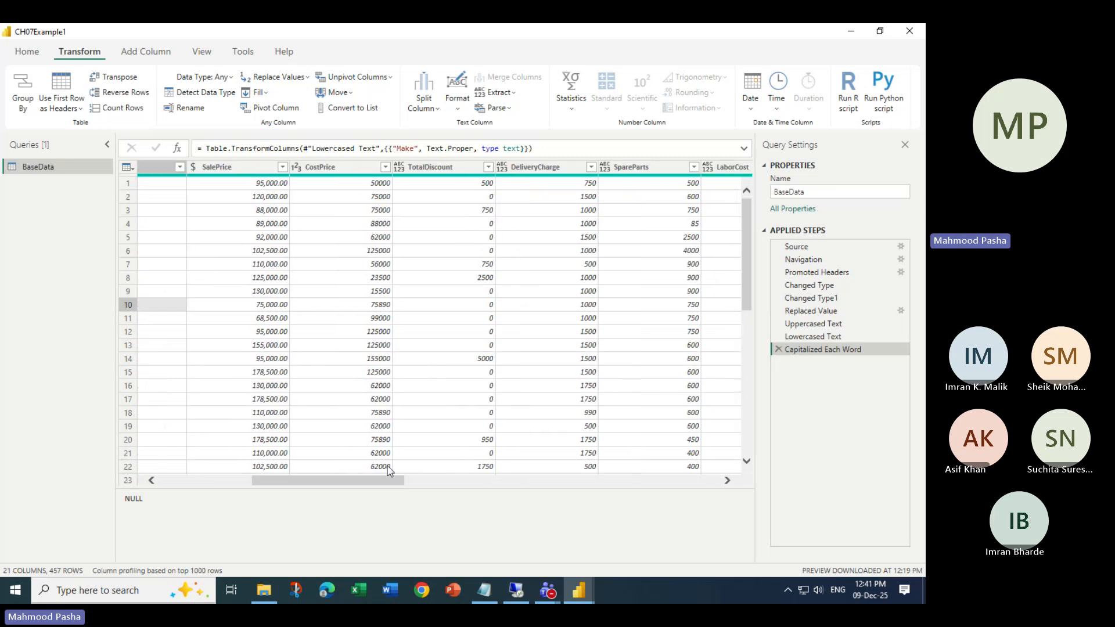
{"action": "left_click", "coordinate": [366, 165]}
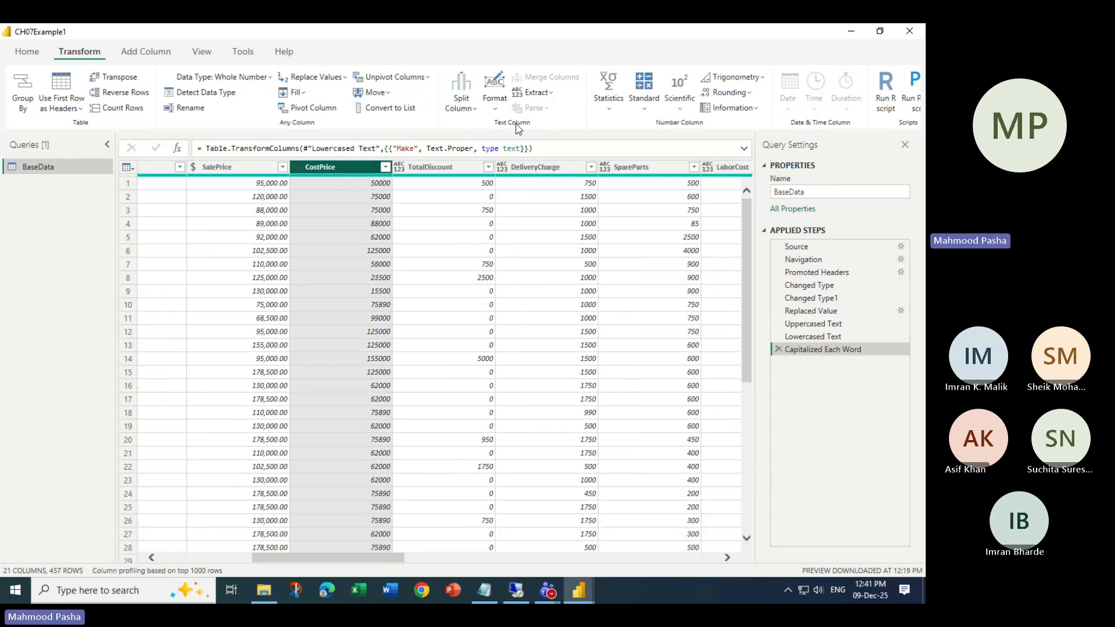
{"action": "left_click", "coordinate": [497, 112]}
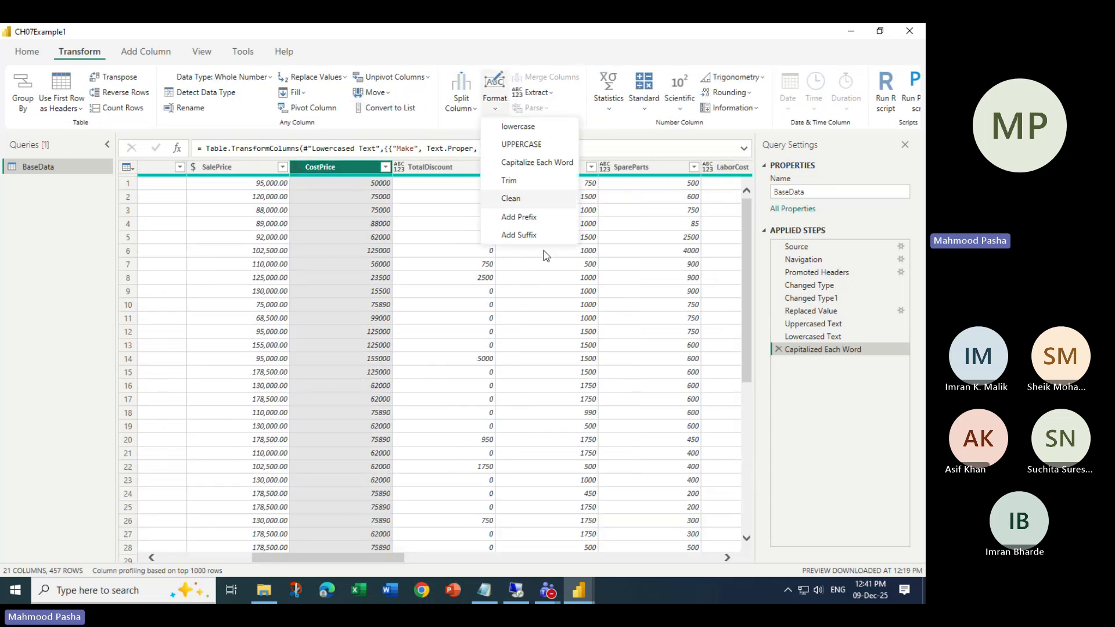
{"action": "left_click", "coordinate": [519, 219]}
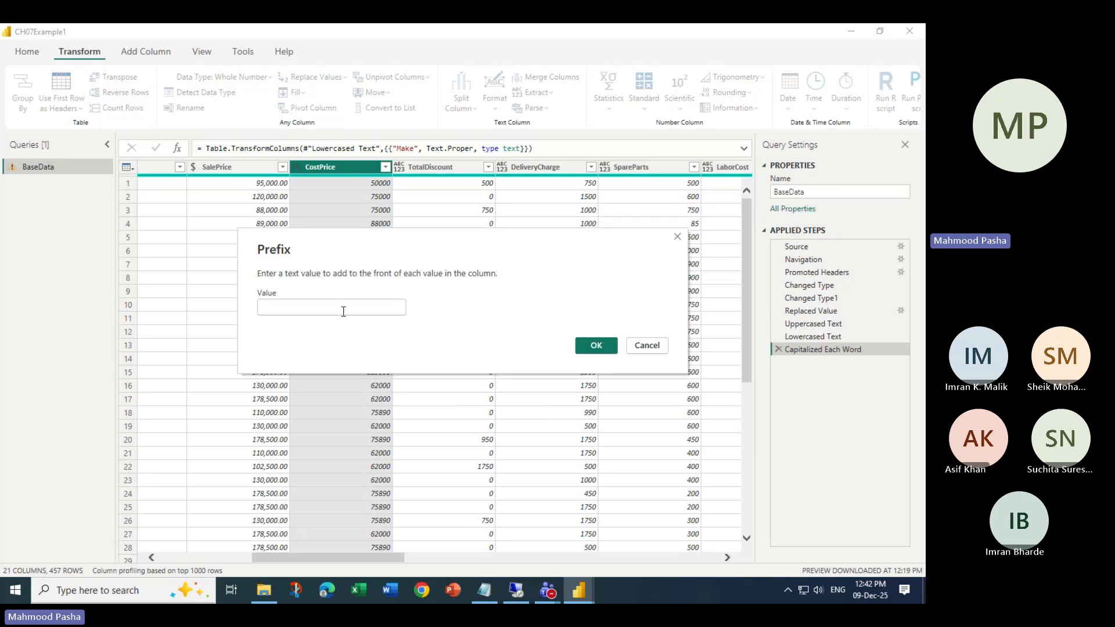
{"action": "type", "text": "USD"}
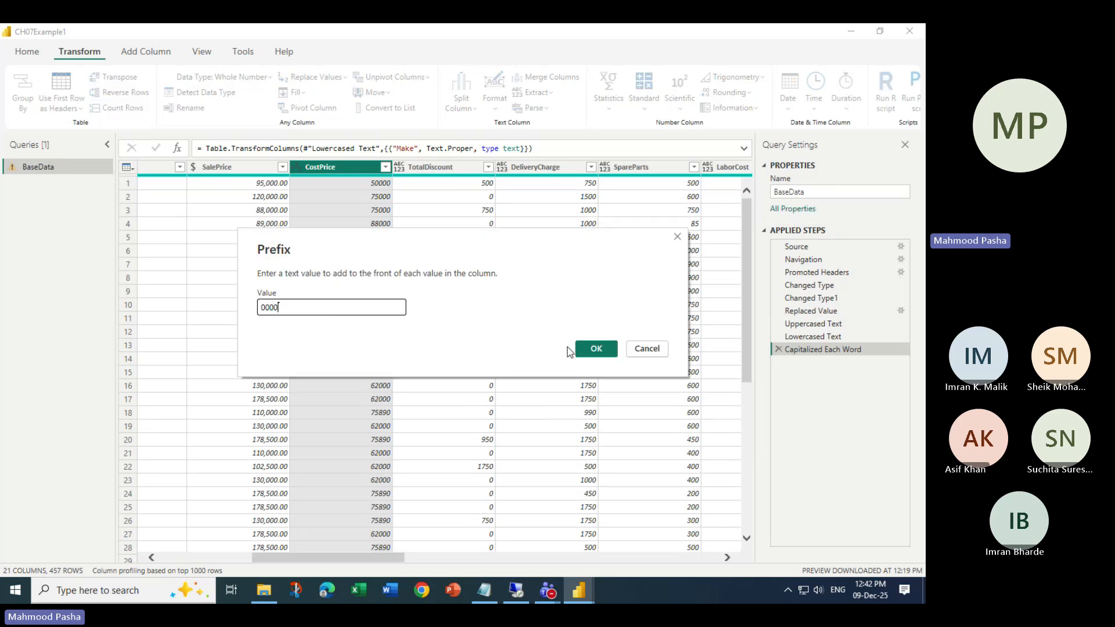
{"action": "left_click", "coordinate": [602, 351]}
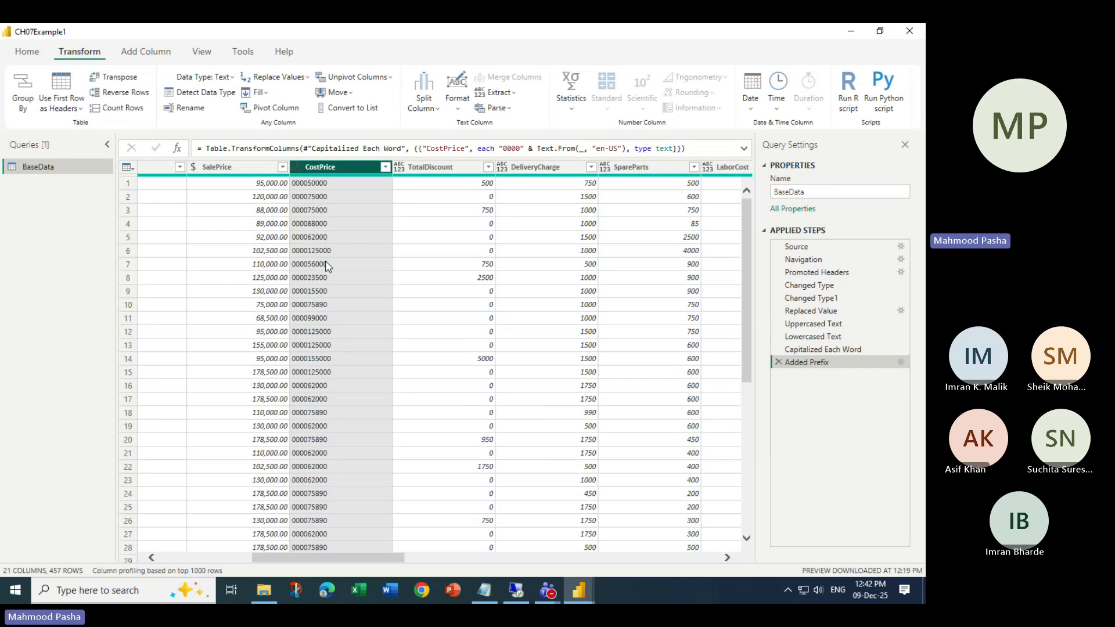
{"action": "left_click", "coordinate": [456, 106]}
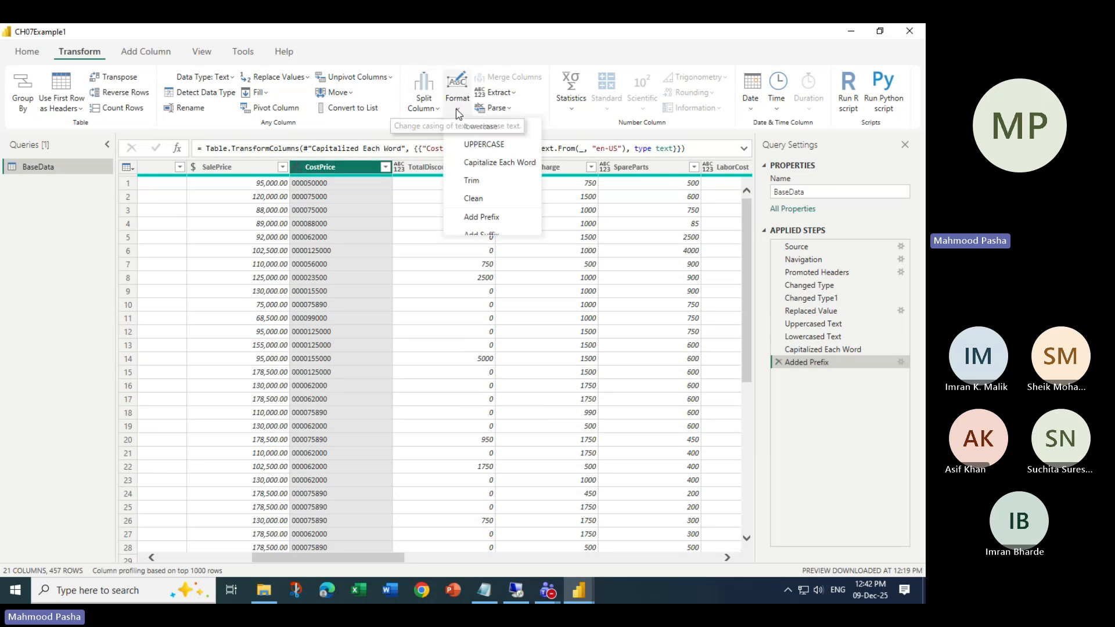
{"action": "left_click", "coordinate": [489, 217]}
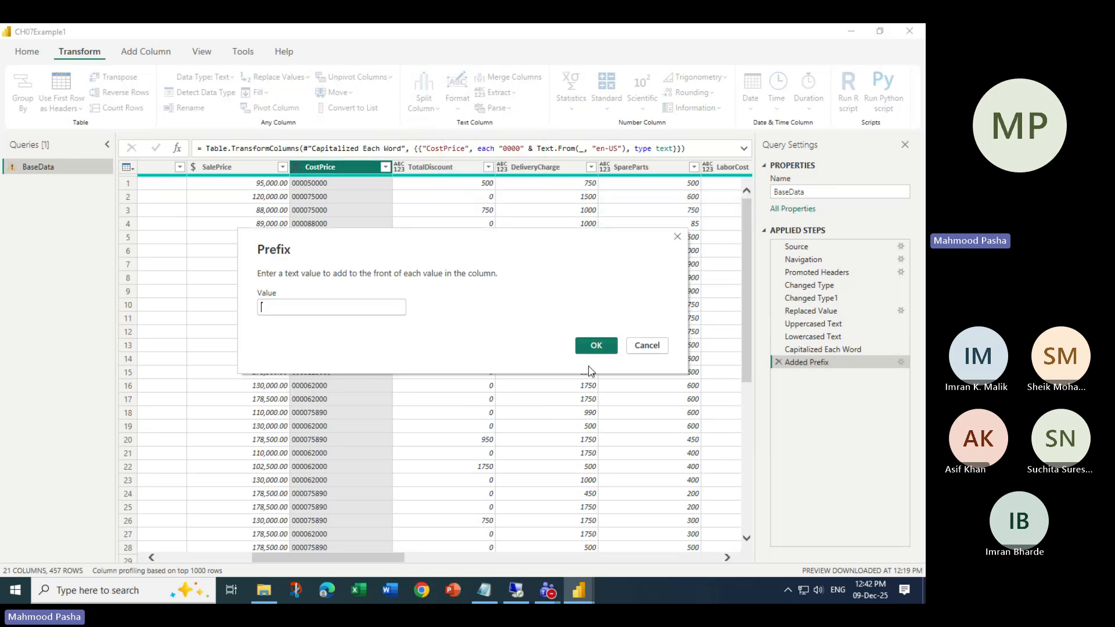
{"action": "left_click", "coordinate": [646, 346]}
{"action": "left_click", "coordinate": [777, 362]}
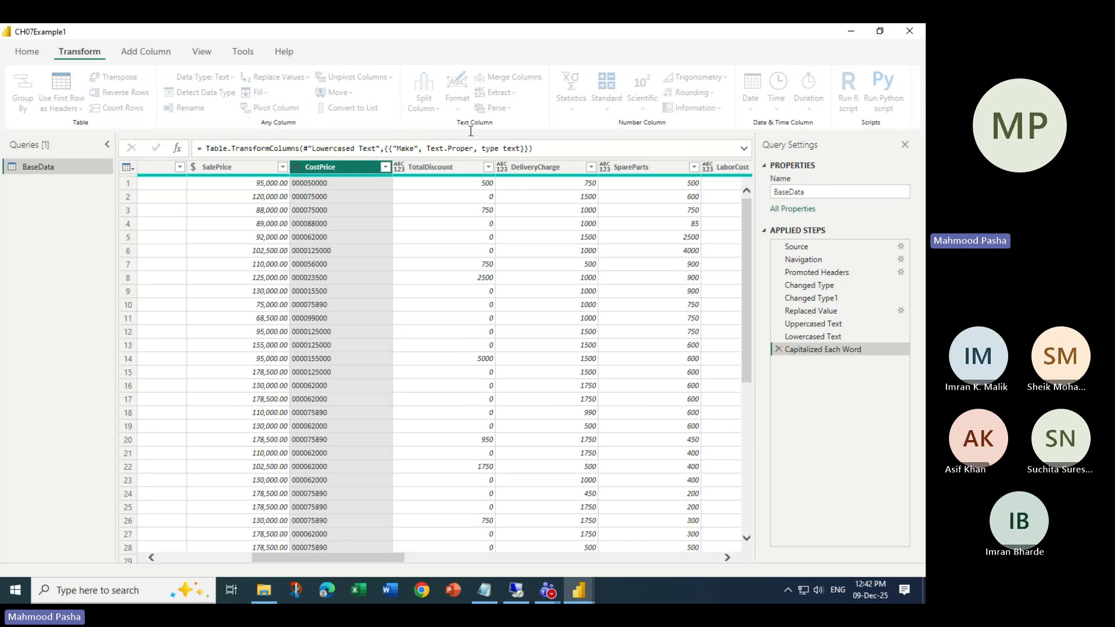
{"action": "left_click", "coordinate": [498, 113]}
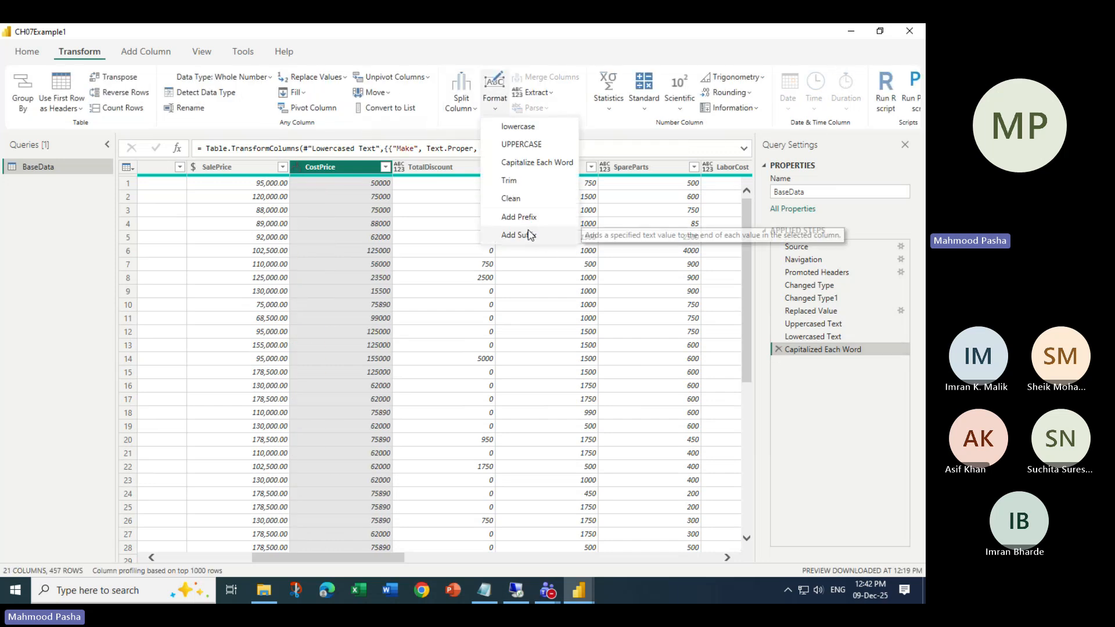
{"action": "left_click", "coordinate": [526, 230]}
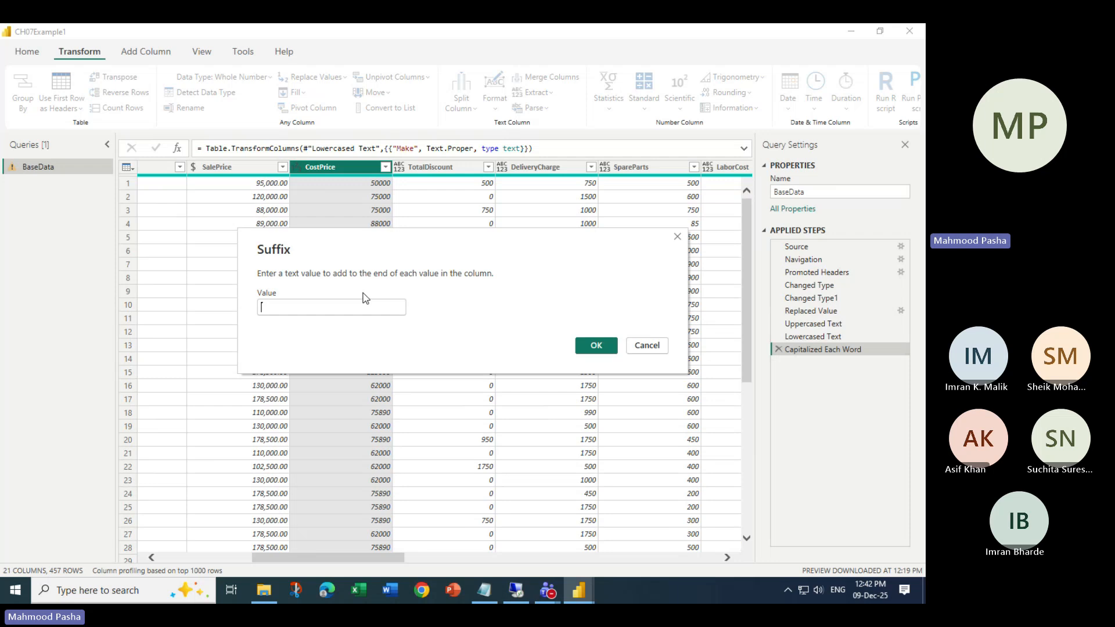
{"action": "type", "text": "Tes"}
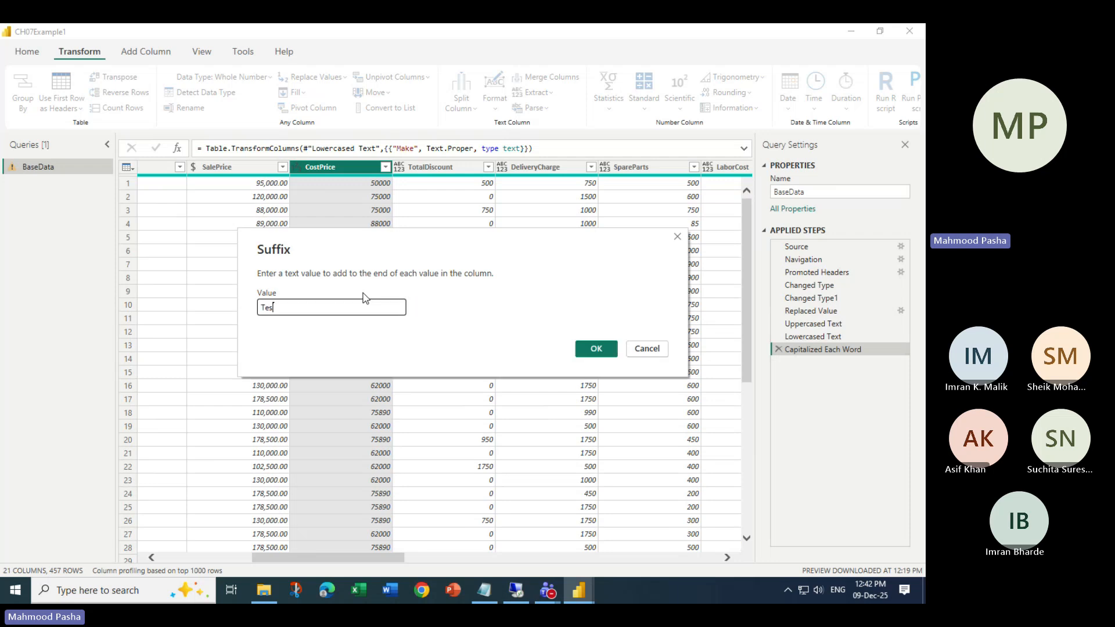
{"action": "type", "text": "t"}
{"action": "left_click", "coordinate": [596, 349]}
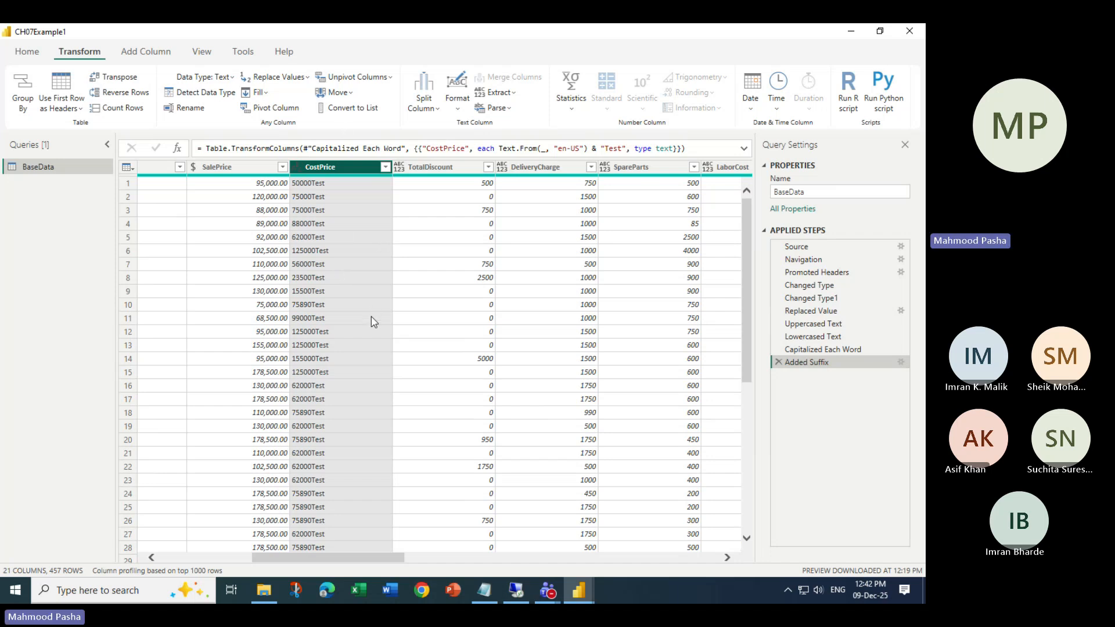
{"action": "left_click", "coordinate": [778, 362]}
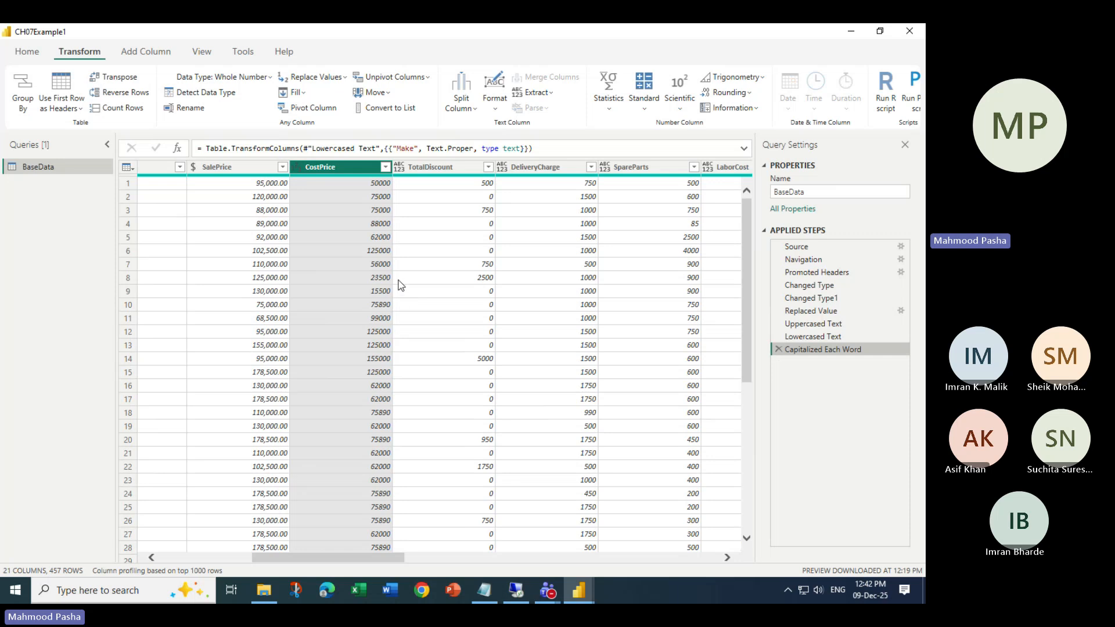
- Dismiss the text Format options and select the SalePrice column
{"action": "left_click", "coordinate": [495, 102]}
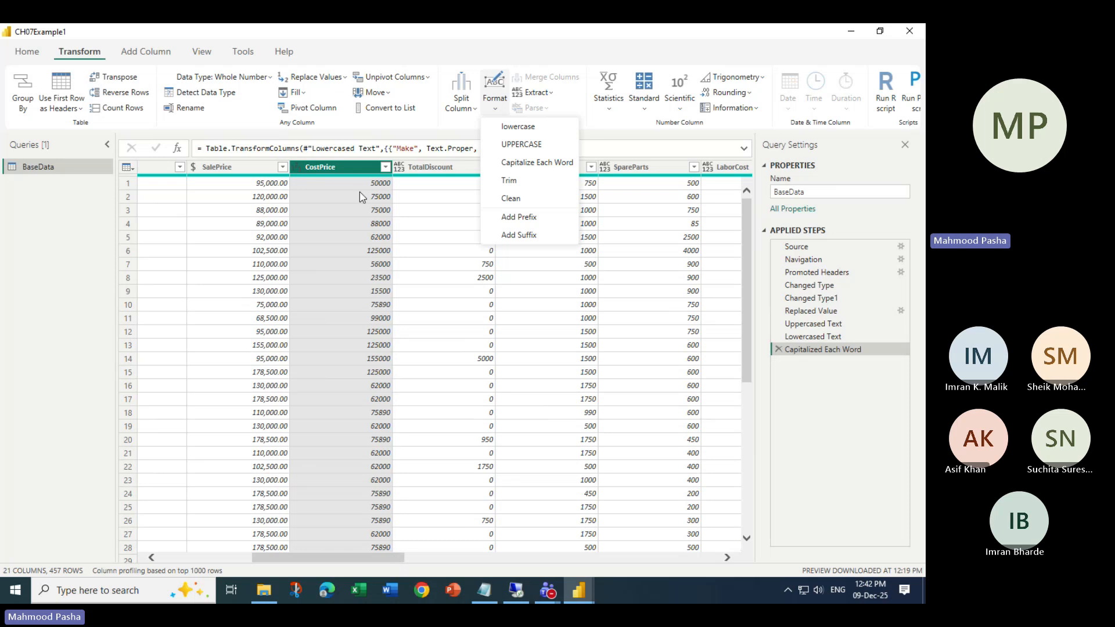
{"action": "left_click", "coordinate": [357, 173]}
{"action": "left_click", "coordinate": [250, 169]}
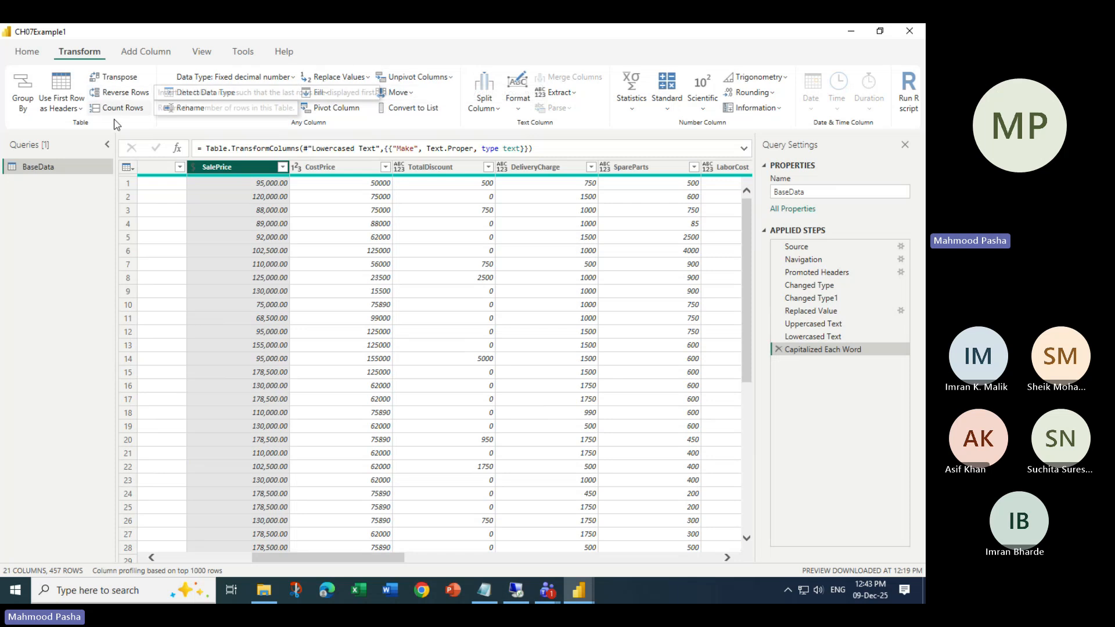
- Browse the Format, Extract and Add Column options available for SalePrice
{"action": "left_click", "coordinate": [520, 106]}
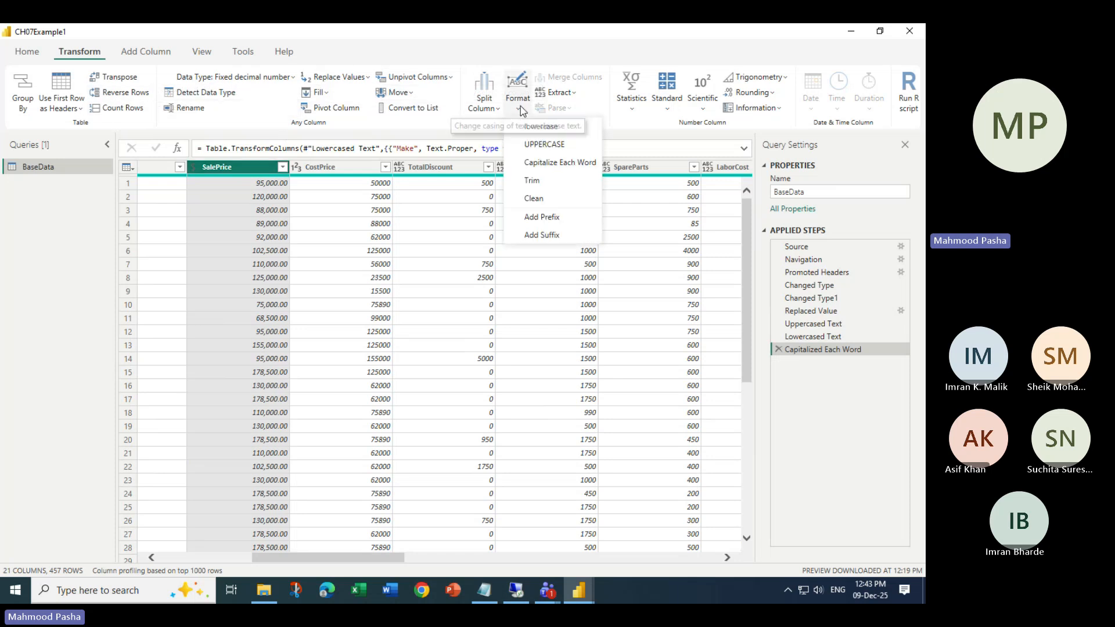
{"action": "left_click", "coordinate": [576, 95]}
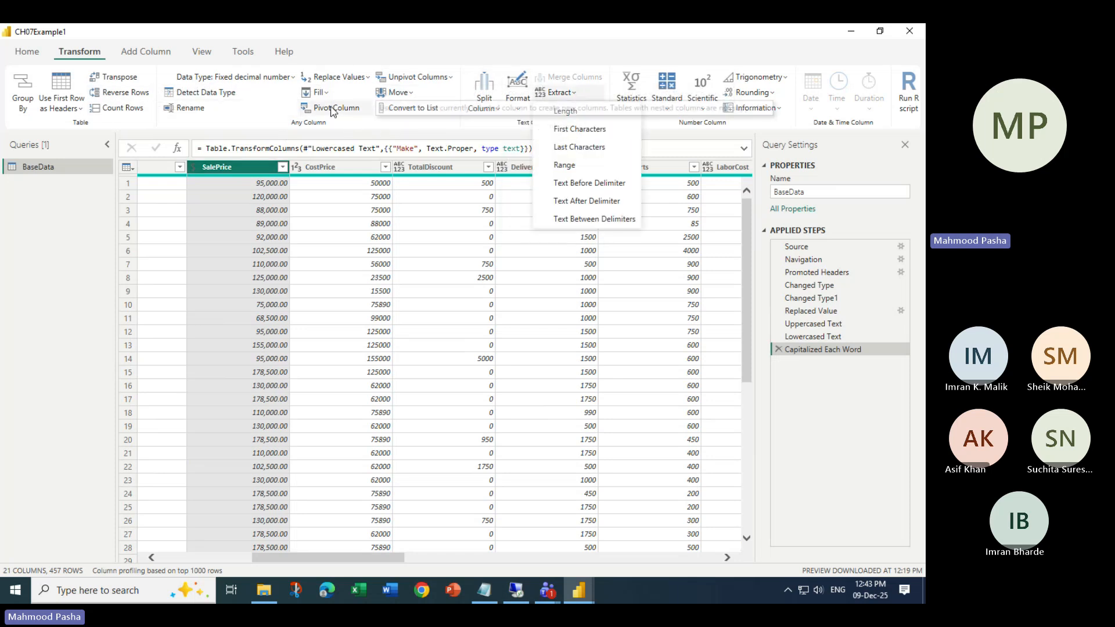
{"action": "left_click", "coordinate": [367, 83]}
{"action": "left_click", "coordinate": [367, 84]}
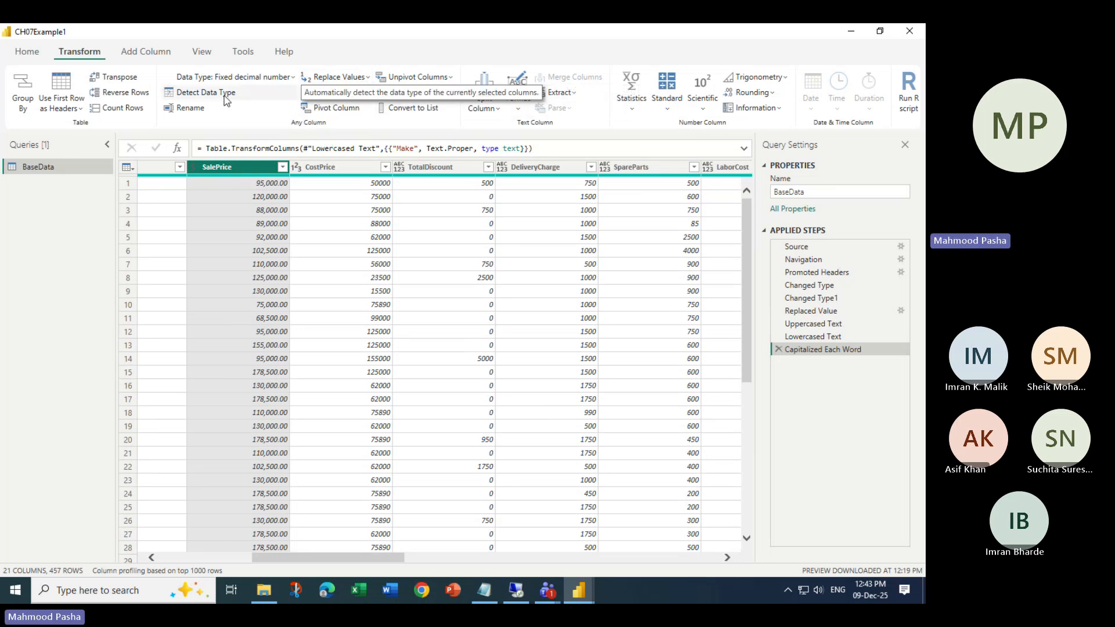
{"action": "left_click", "coordinate": [133, 54]}
{"action": "left_click", "coordinate": [84, 52]}
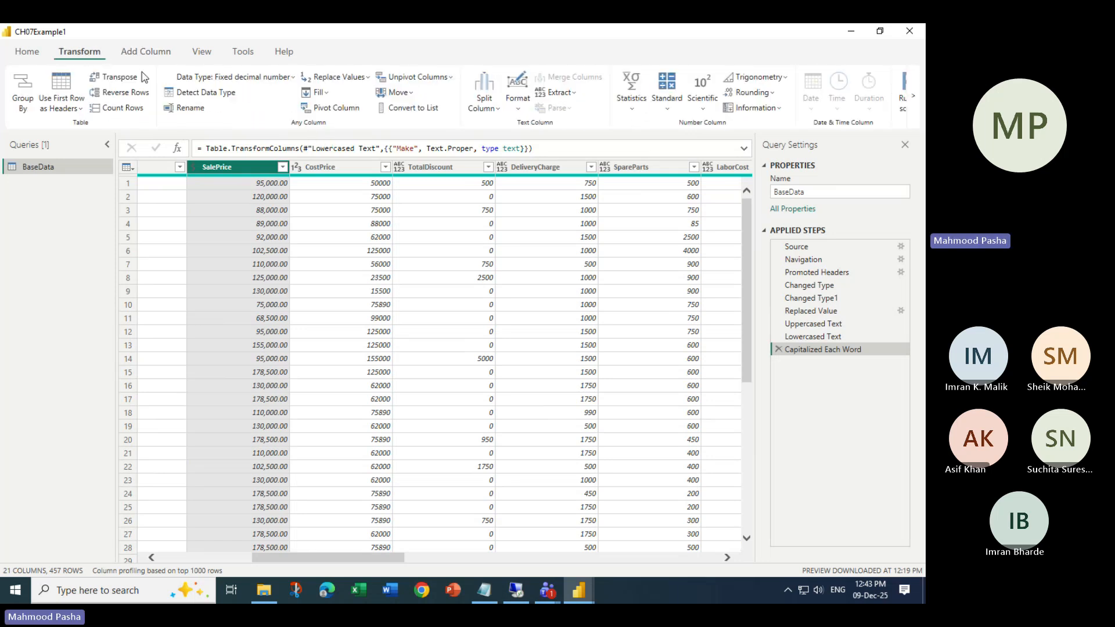
{"action": "left_click", "coordinate": [666, 109]}
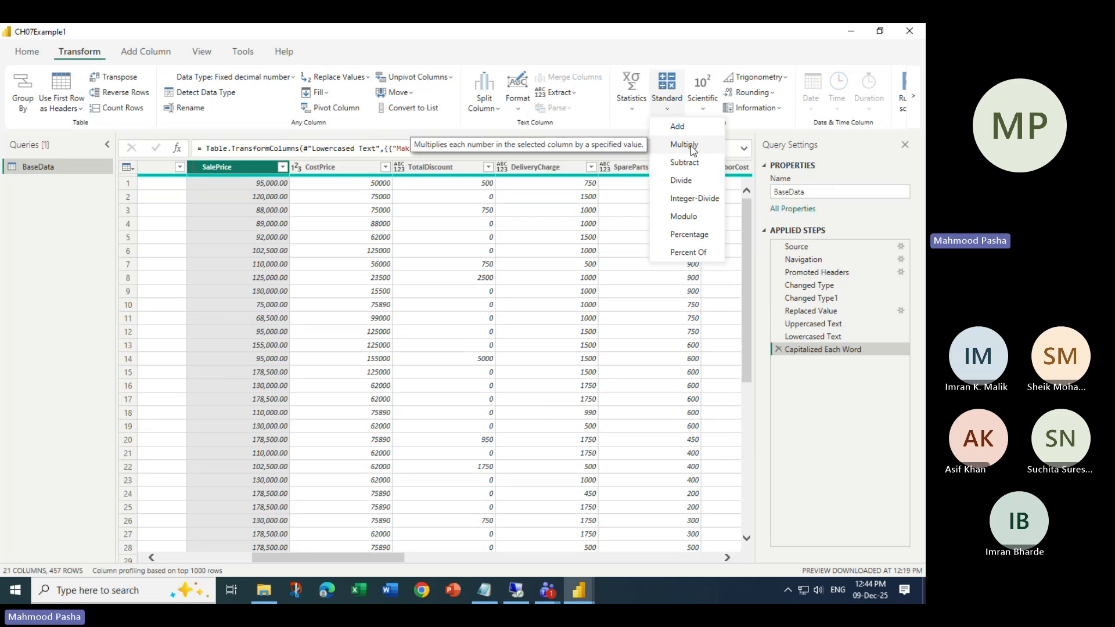
{"action": "left_click", "coordinate": [666, 106]}
{"action": "left_click", "coordinate": [666, 106]}
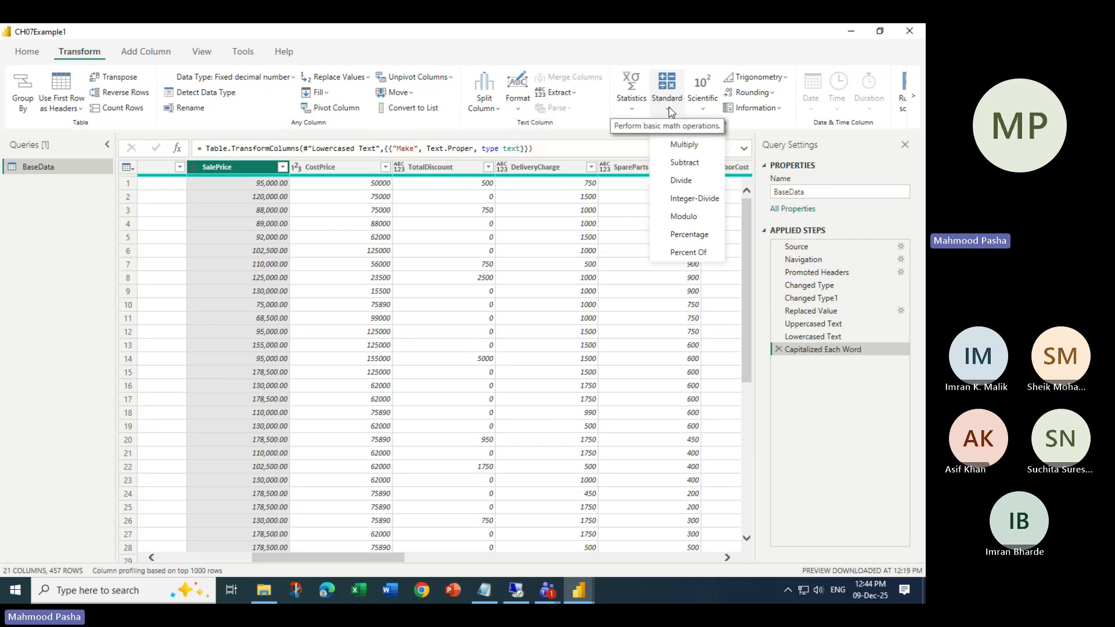
{"action": "left_click", "coordinate": [699, 150]}
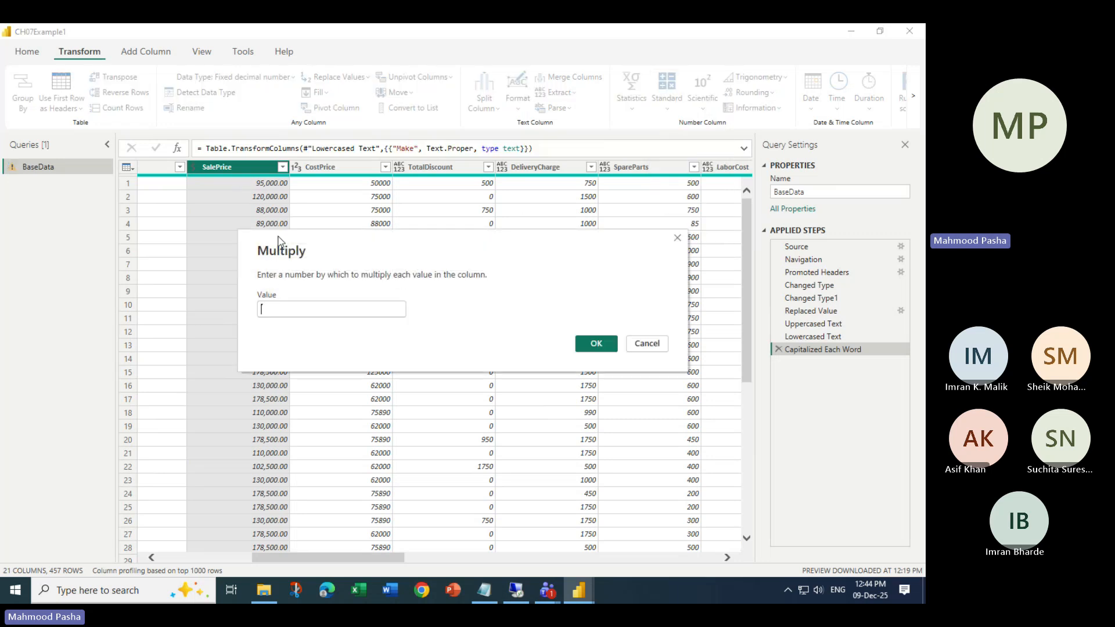
{"action": "left_click", "coordinate": [295, 305]}
{"action": "type", "text": "2"}
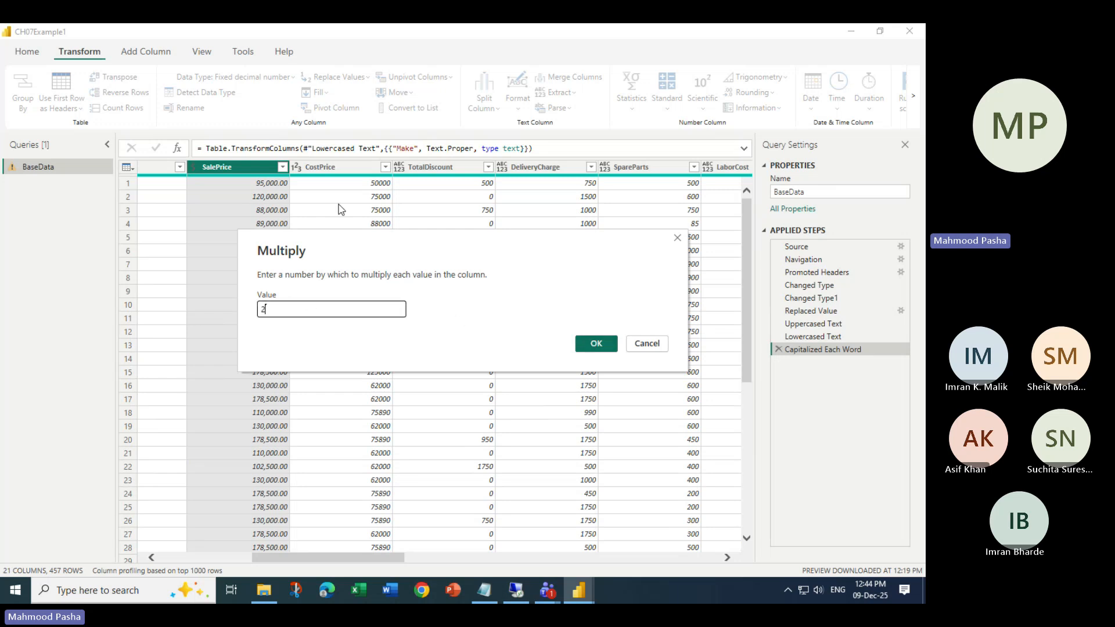
{"action": "left_click", "coordinate": [599, 340]}
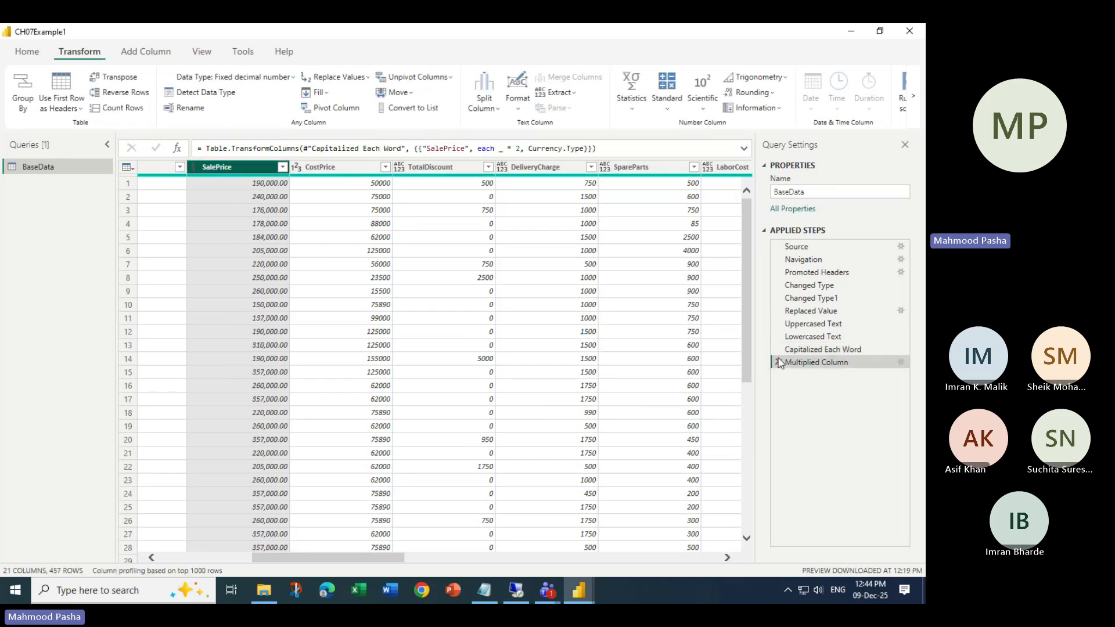
{"action": "scroll", "coordinate": [254, 405], "scroll_direction": "down", "scroll_amount": 20}
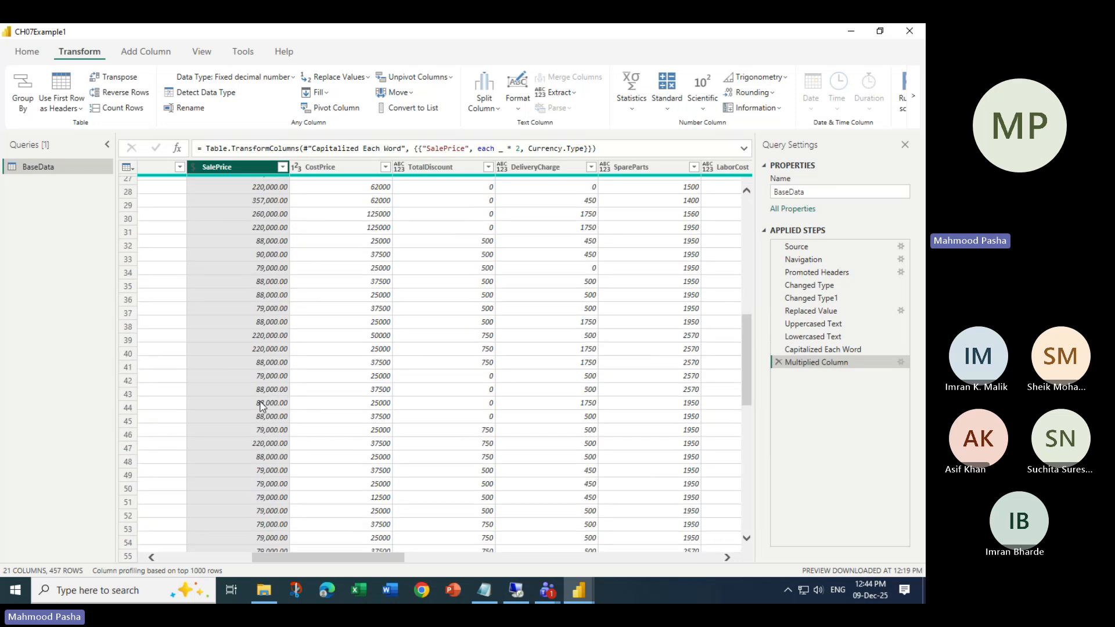
{"action": "scroll", "coordinate": [253, 405], "scroll_direction": "up", "scroll_amount": 20}
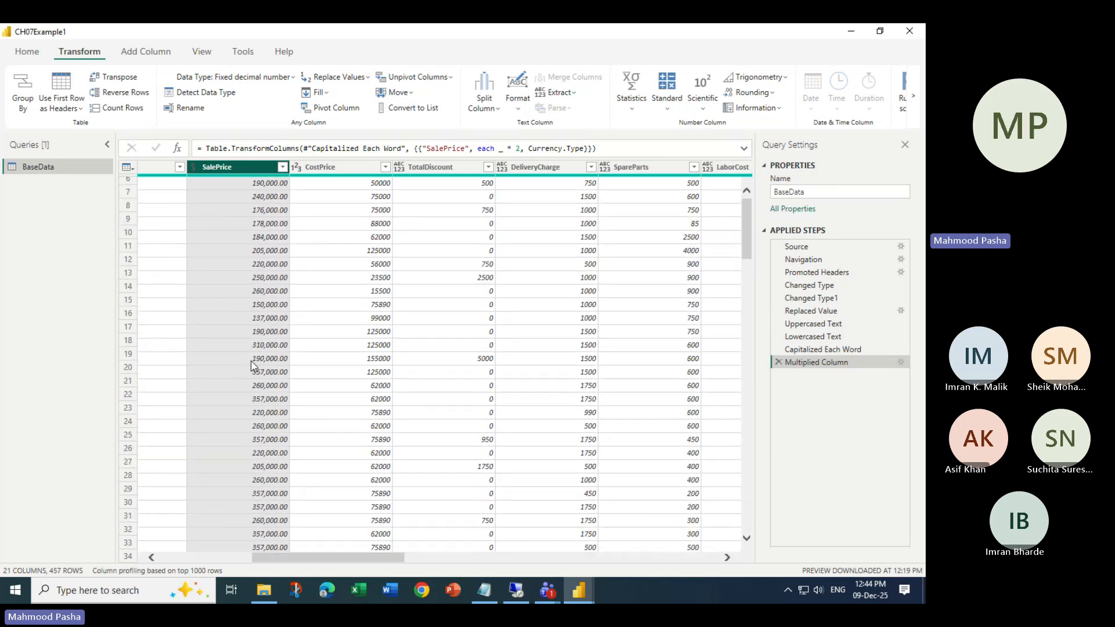
{"action": "left_click", "coordinate": [779, 361]}
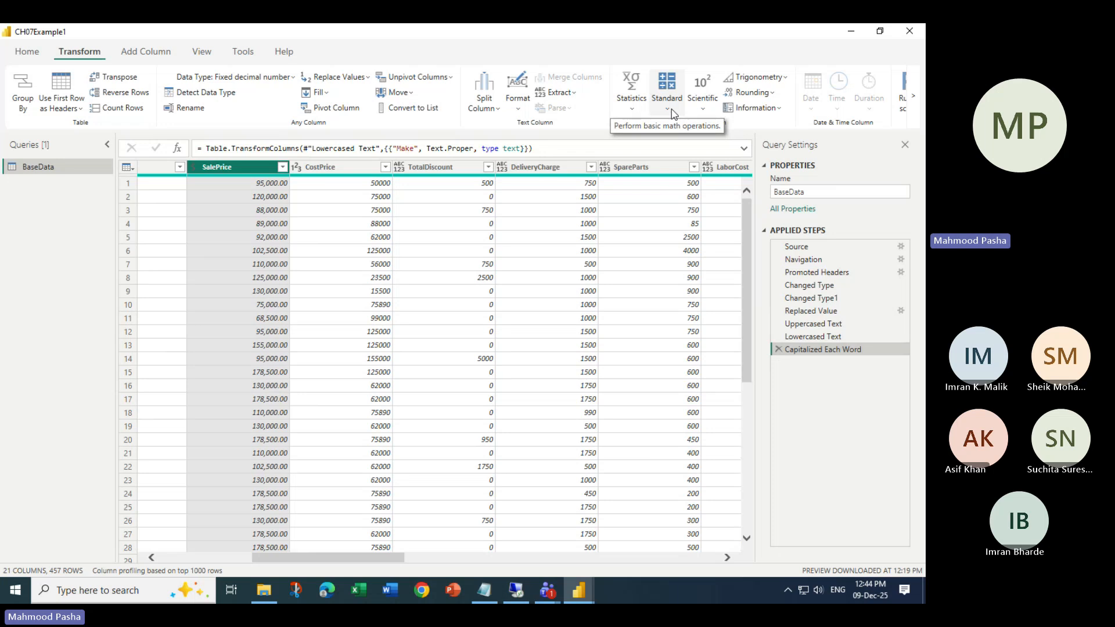
- Add 100 to every SalePrice value, then delete that Added to Column step
{"action": "left_click", "coordinate": [672, 110]}
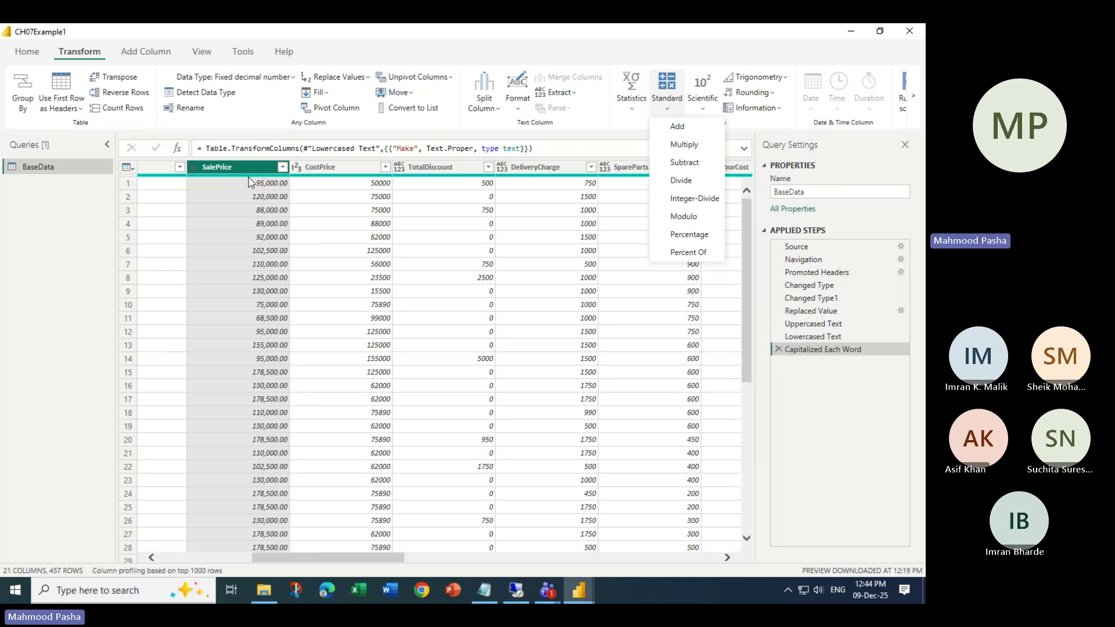
{"action": "left_click", "coordinate": [709, 132]}
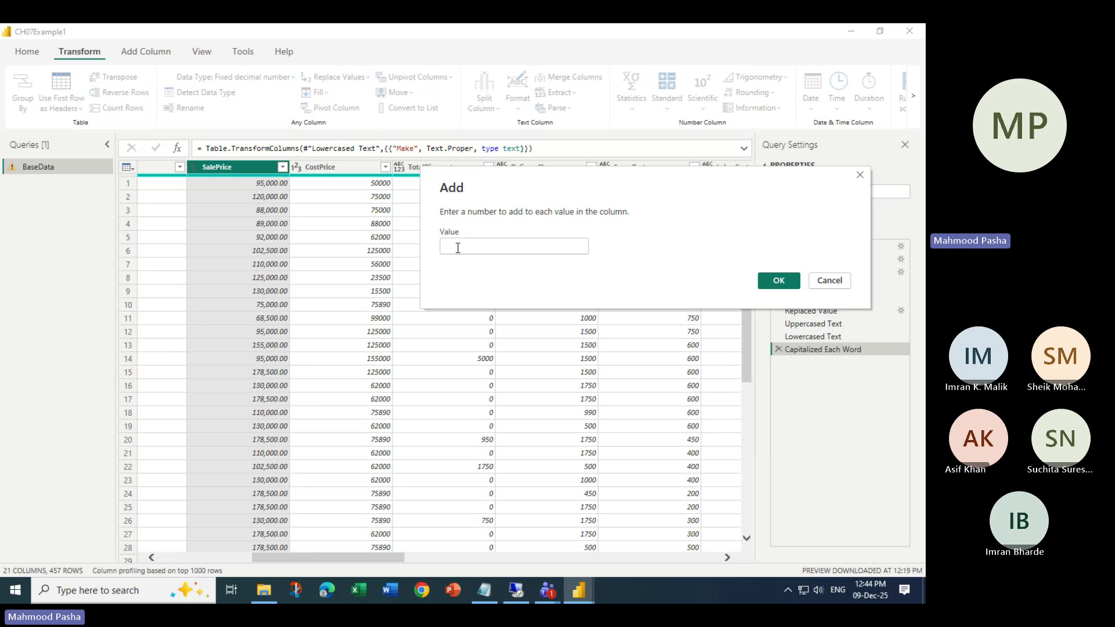
{"action": "type", "text": "100"}
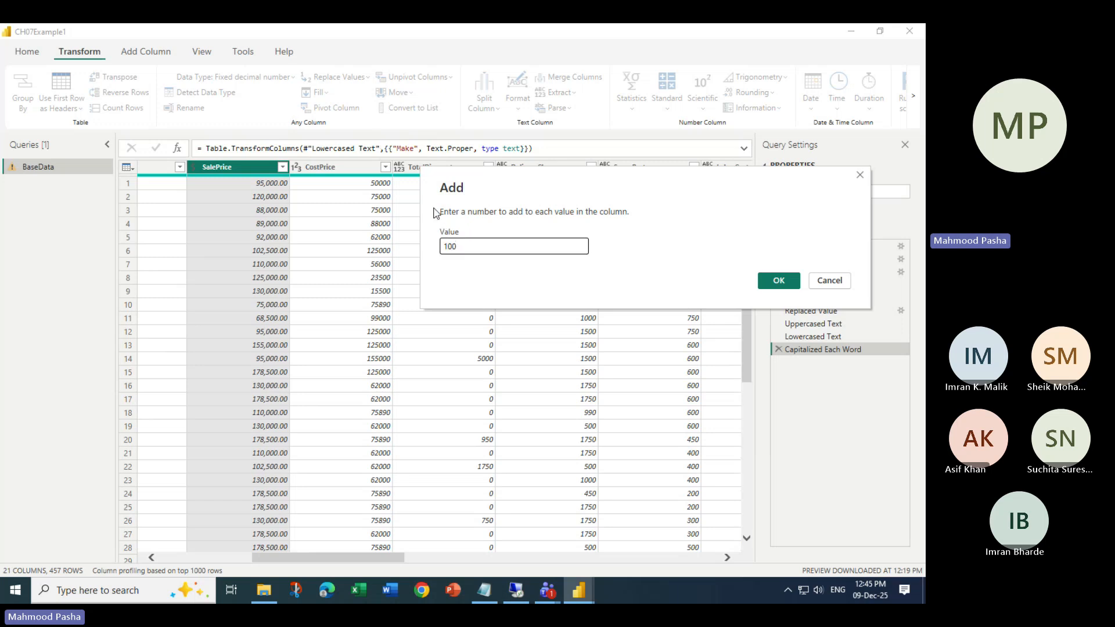
{"action": "left_click", "coordinate": [776, 282]}
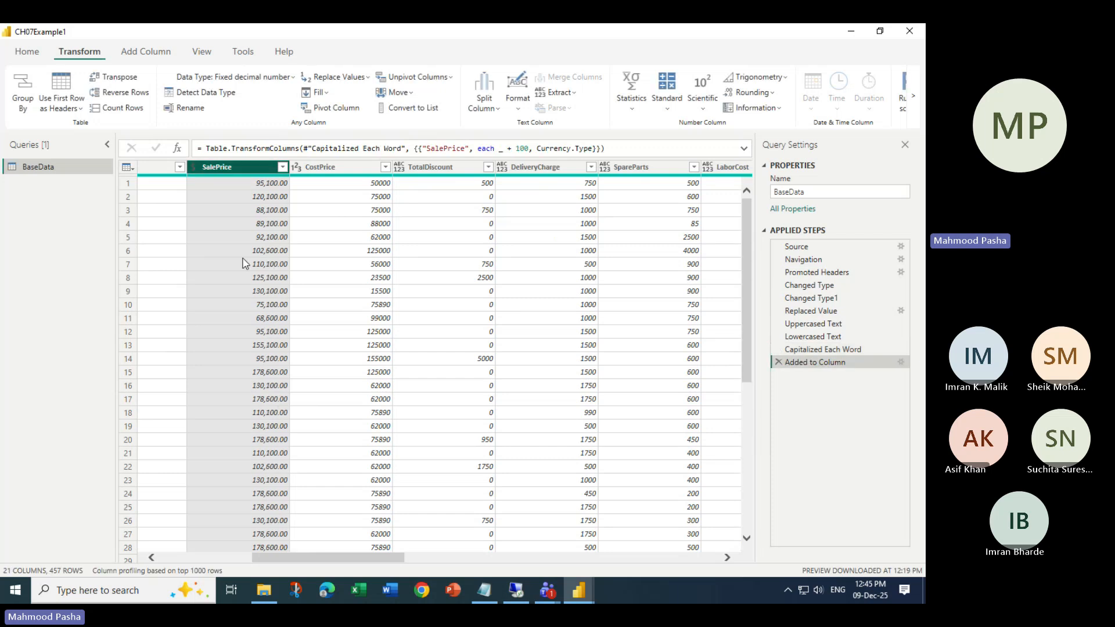
{"action": "left_click", "coordinate": [778, 363]}
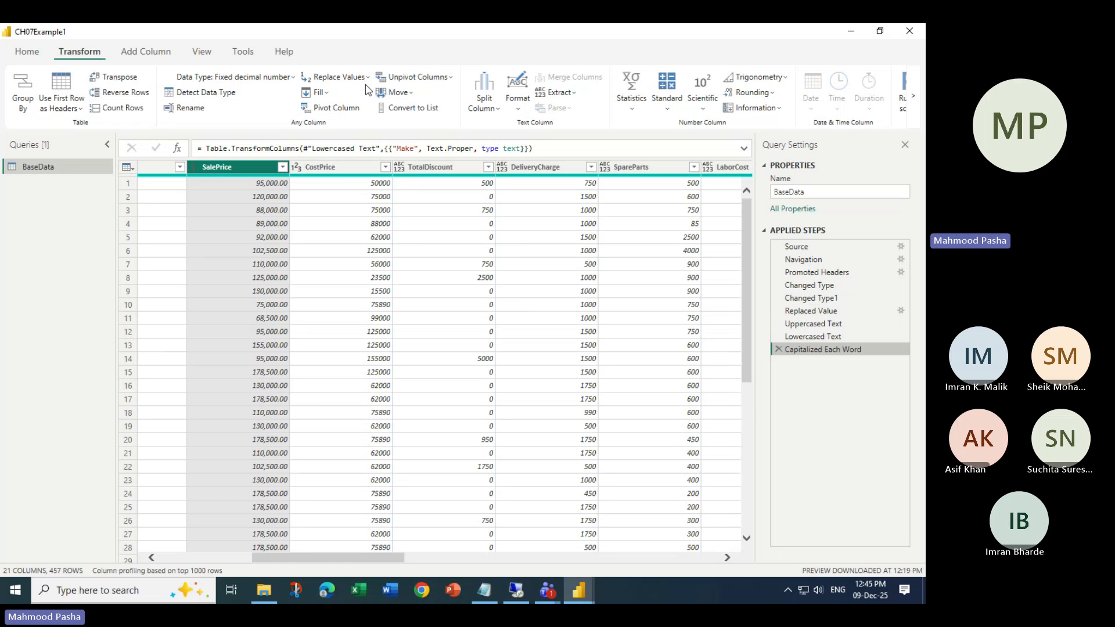
- Close Power Query Editor so the apply-pending-changes prompt appears
{"action": "left_click", "coordinate": [444, 43]}
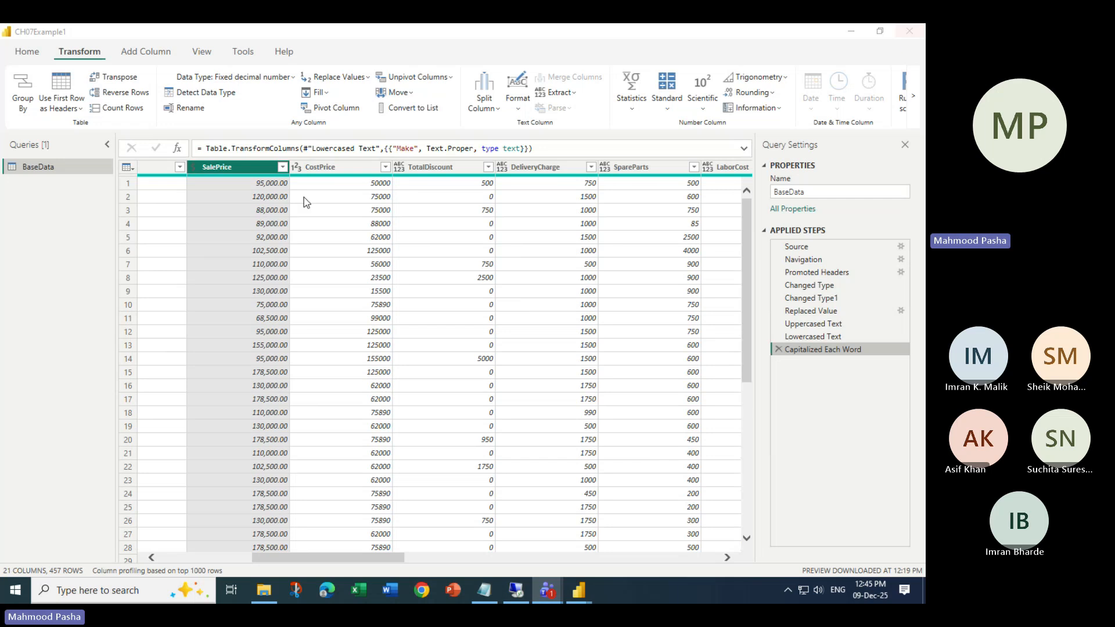
{"action": "left_click", "coordinate": [910, 33]}
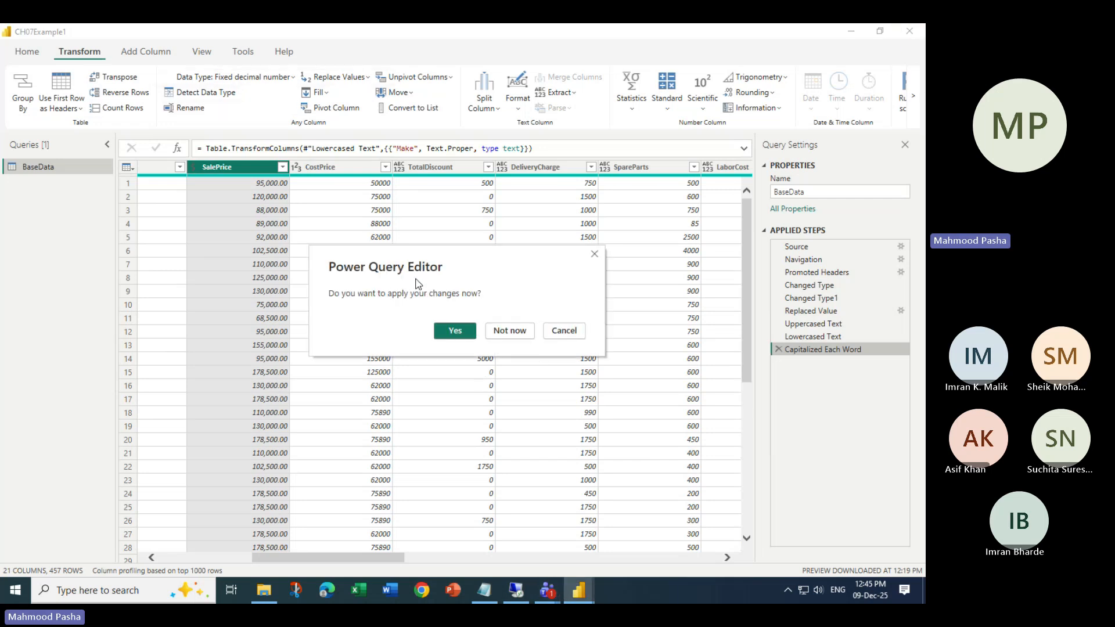
- Skip applying query changes, quit the report without saving, and open the LABS folder
{"action": "left_click", "coordinate": [520, 336]}
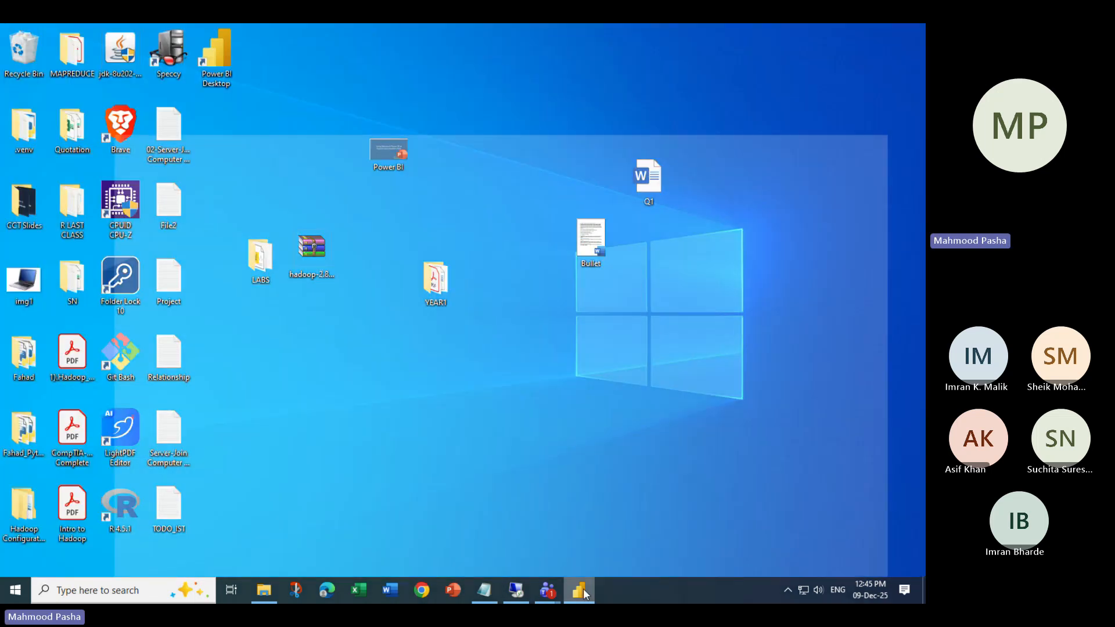
{"action": "left_click", "coordinate": [583, 588]}
{"action": "left_click", "coordinate": [910, 36]}
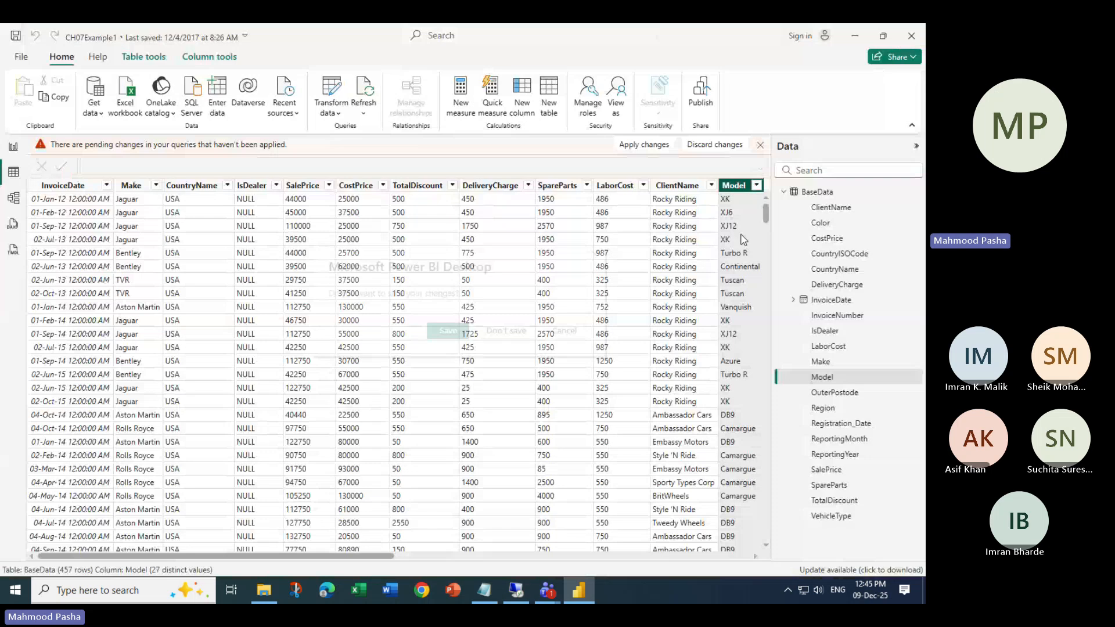
{"action": "left_click", "coordinate": [507, 329]}
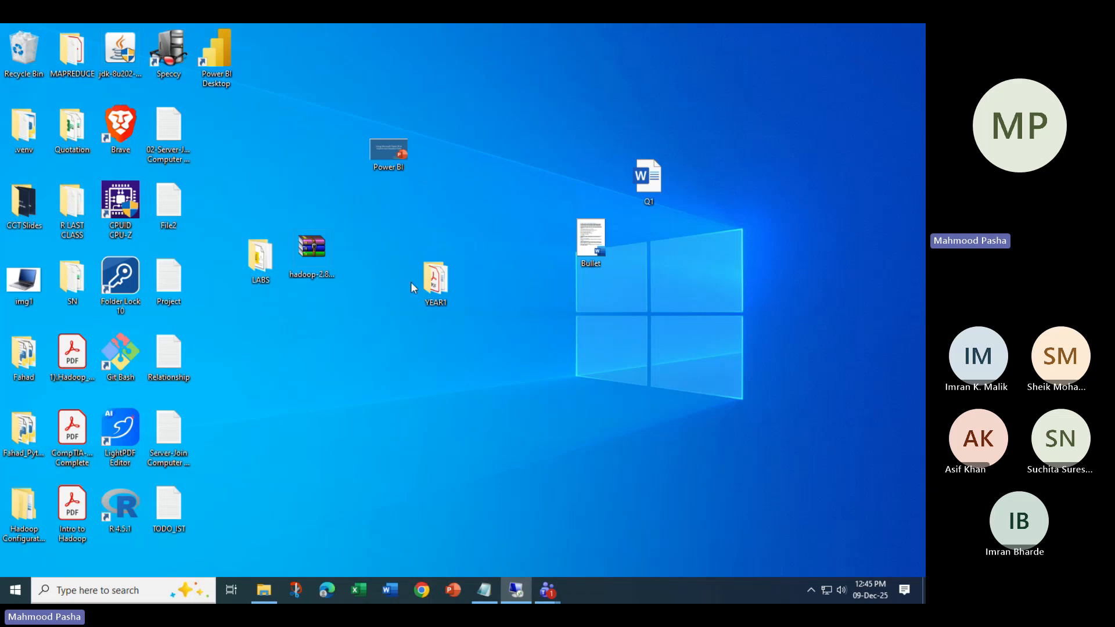
{"action": "double_click", "coordinate": [259, 259]}
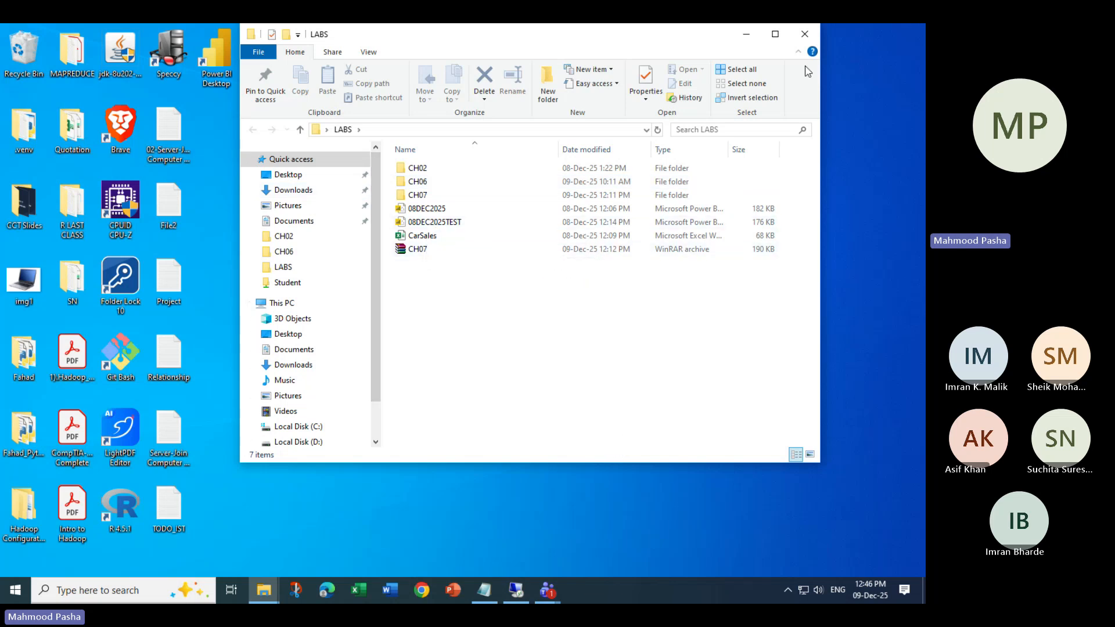
- Close the LABS folder window and launch Power BI Desktop and Excel
{"action": "left_click", "coordinate": [802, 41]}
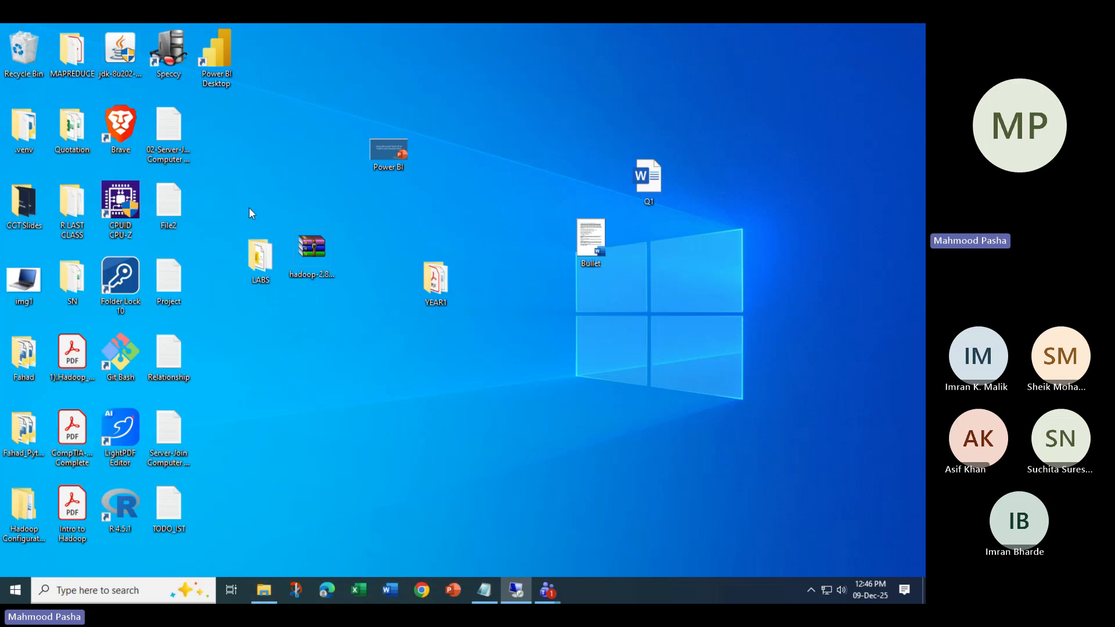
{"action": "double_click", "coordinate": [227, 58]}
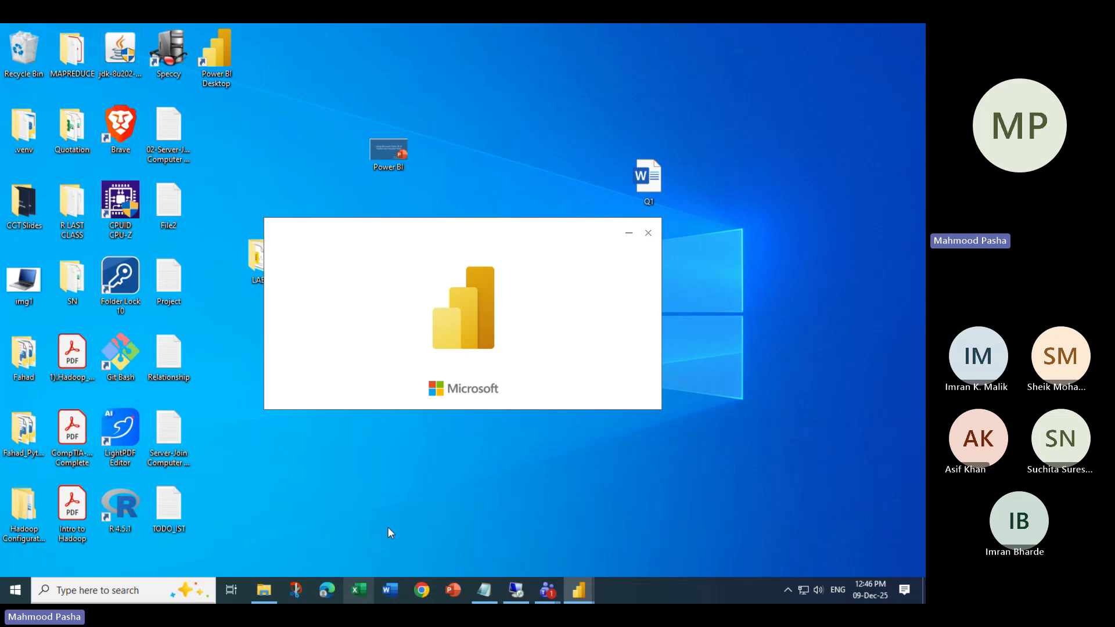
{"action": "left_click", "coordinate": [360, 589]}
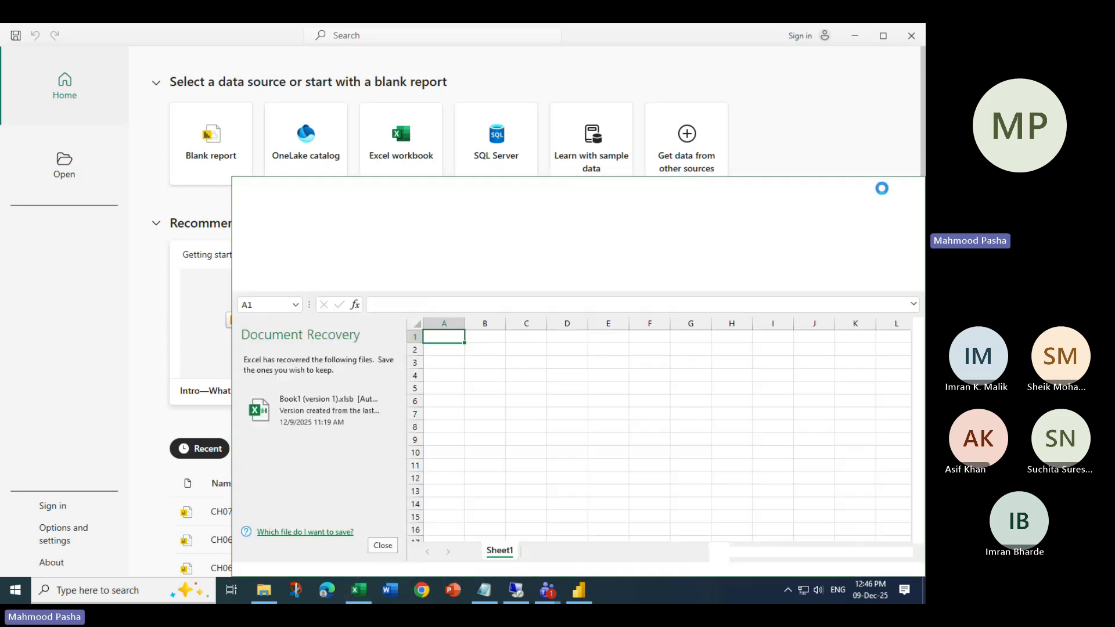
- Dismiss the sign-in prompt and discard the recovered files, leaving blank Book1 ready
{"action": "left_click", "coordinate": [793, 193]}
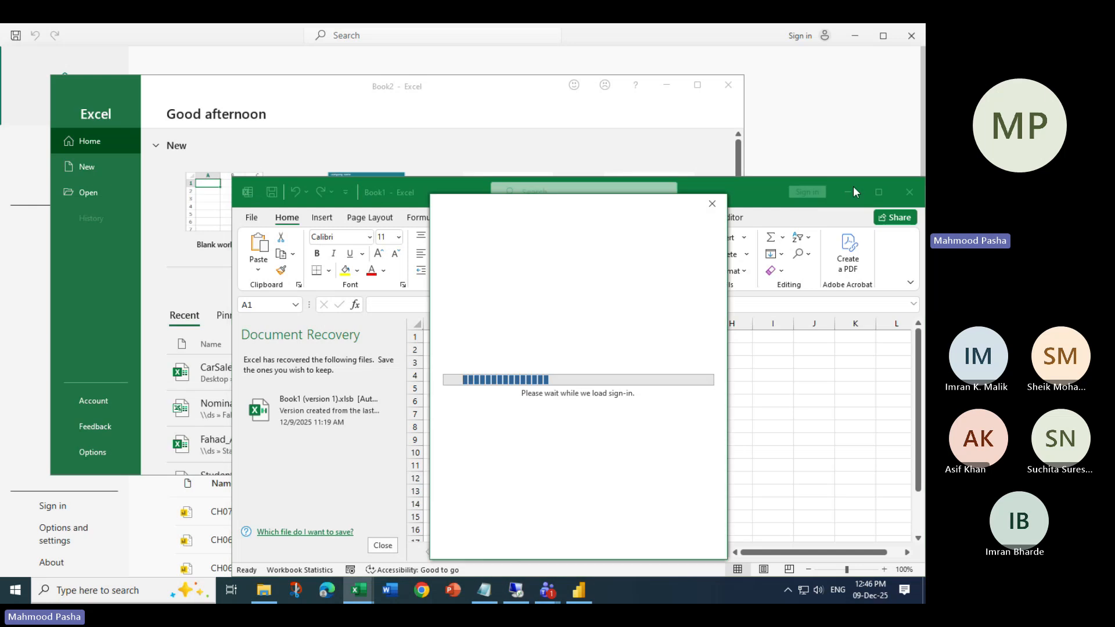
{"action": "left_click", "coordinate": [708, 203]}
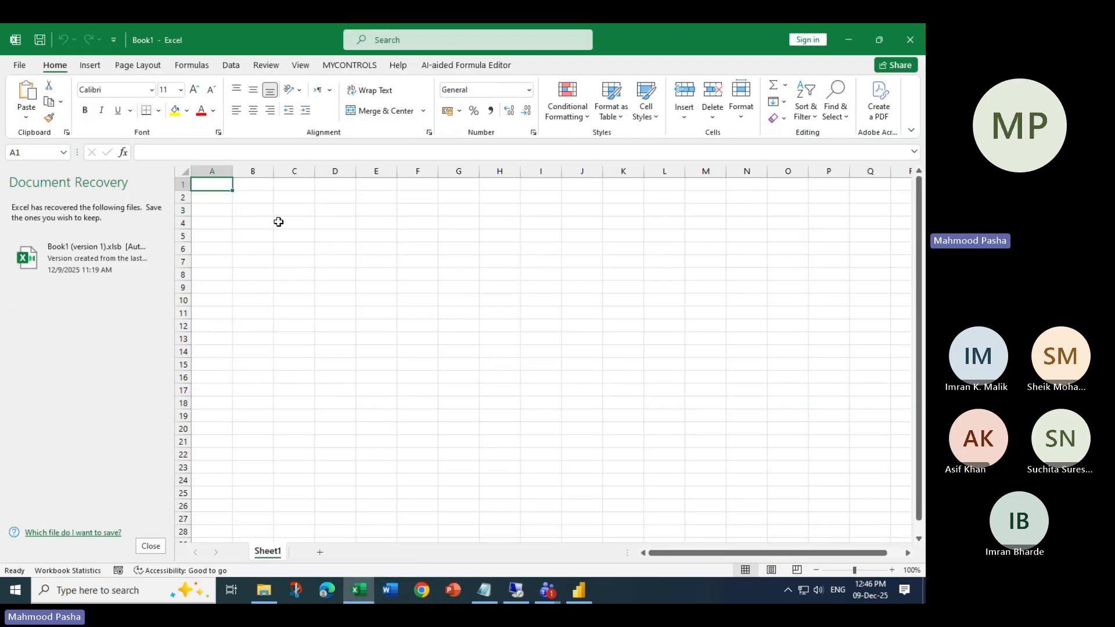
{"action": "left_click", "coordinate": [151, 546]}
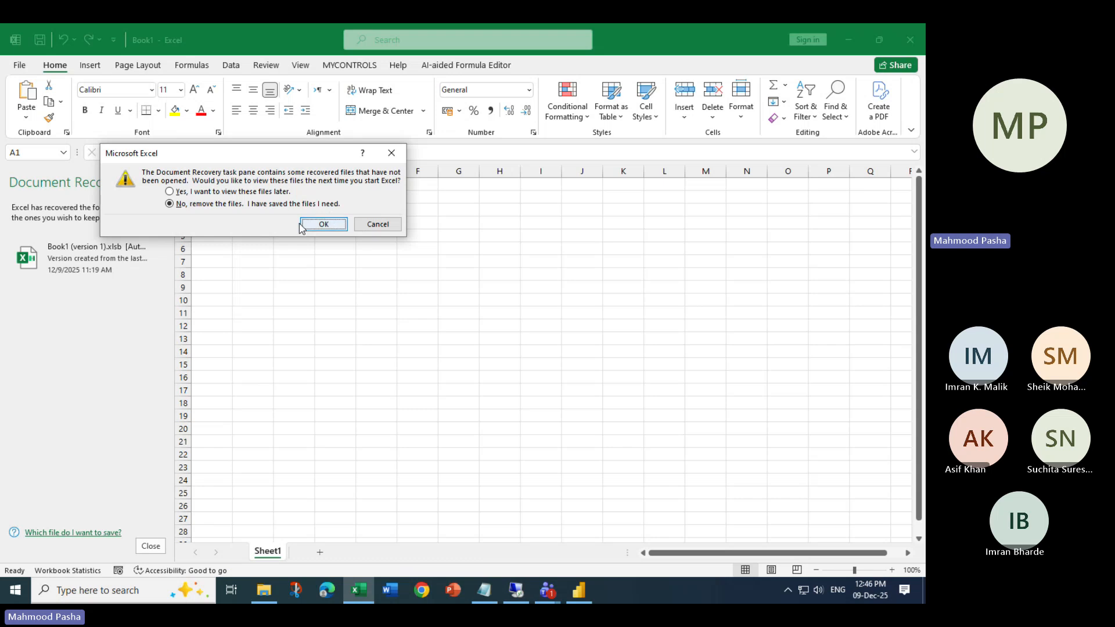
{"action": "left_click", "coordinate": [323, 224]}
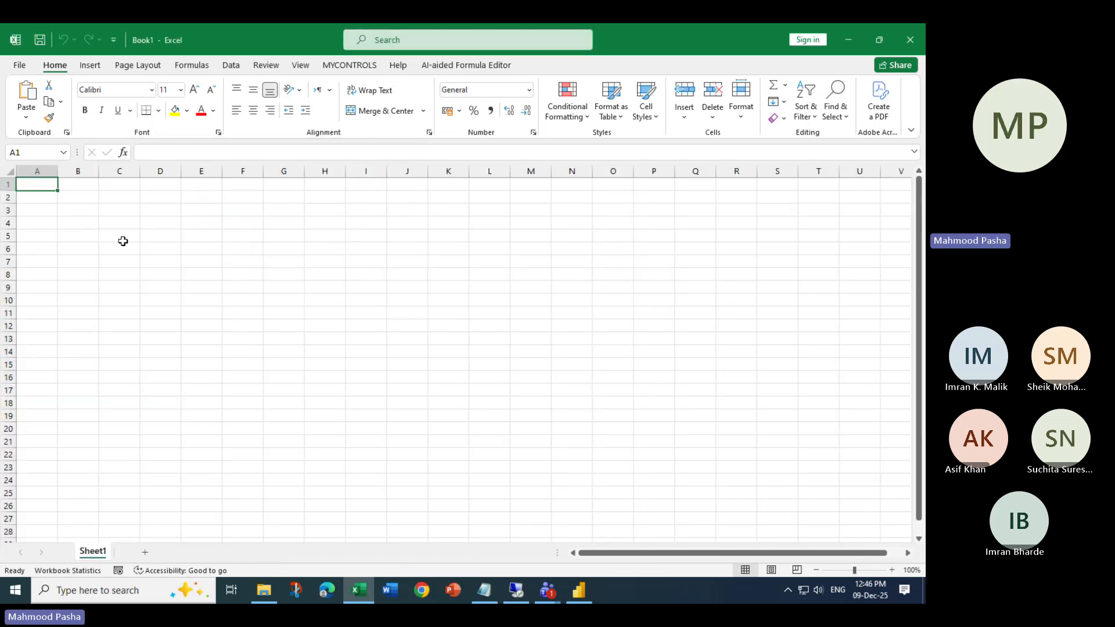
{"action": "scroll", "coordinate": [142, 314], "scroll_direction": "up", "scroll_amount": 9, "text": "ctrl"}
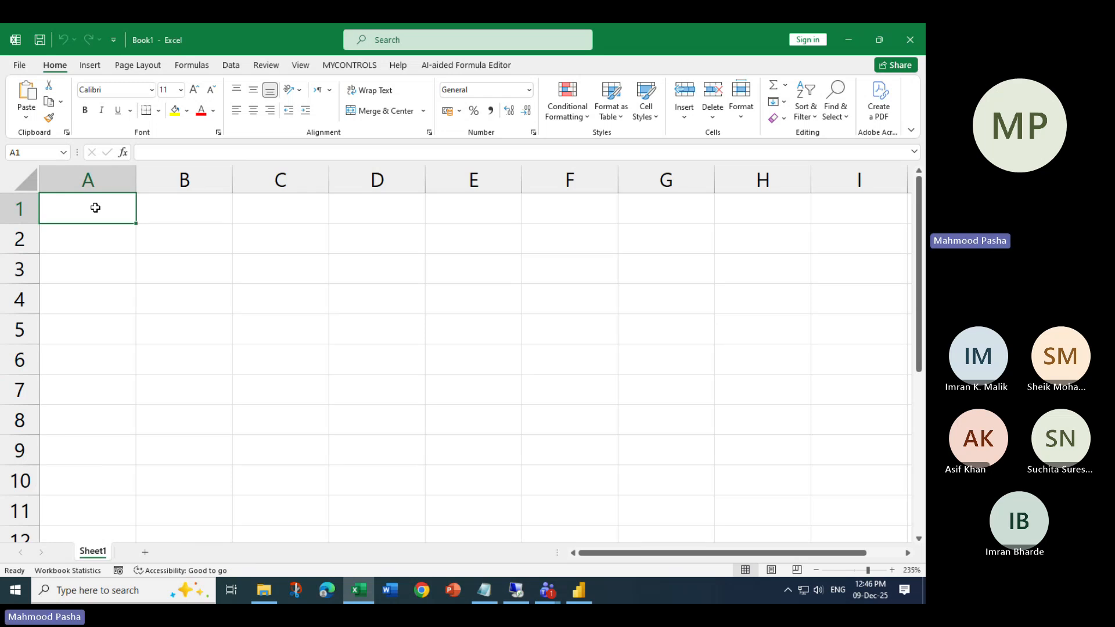
- Enter the headers FNAME, LNAME, MNAME and EMAIL in cells A1 to D1
{"action": "type", "text": "S"}
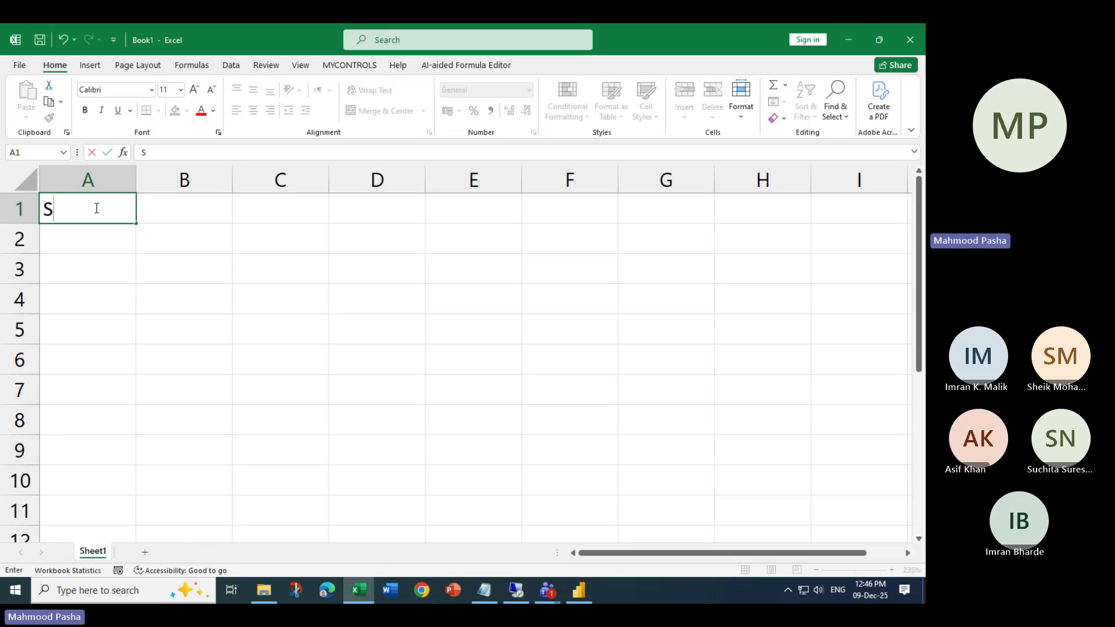
{"action": "key", "text": "BackSpace"}
{"action": "type", "text": "EMA"}
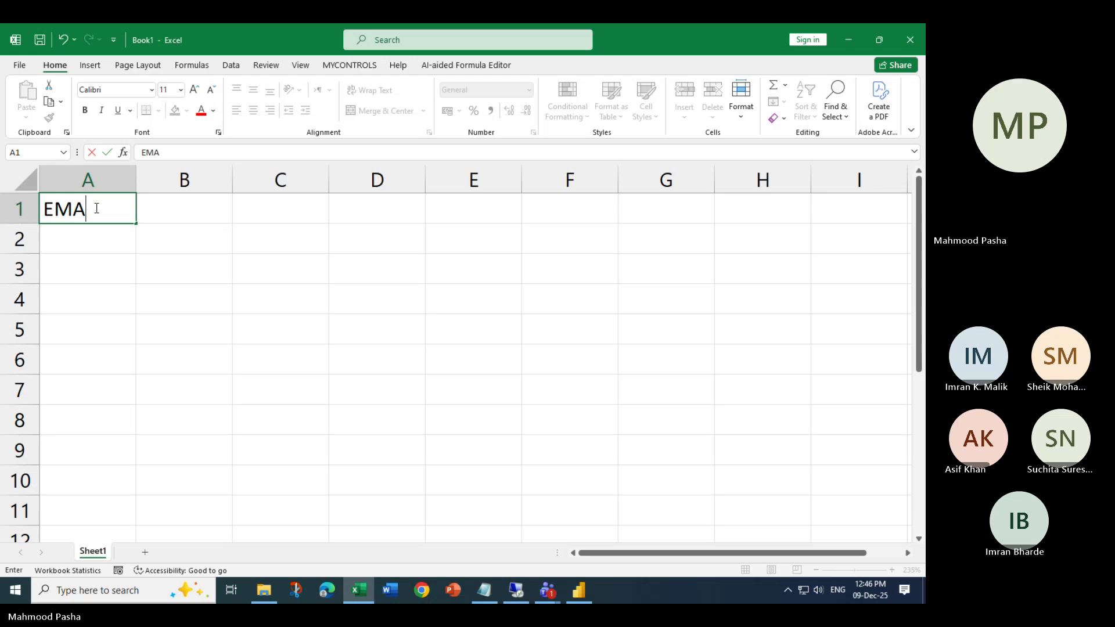
{"action": "key", "text": "BackSpace"}
{"action": "key", "text": "BackSpace"}
{"action": "key", "text": "BackSpace"}
{"action": "type", "text": "FNAME"}
{"action": "key", "text": "Tab"}
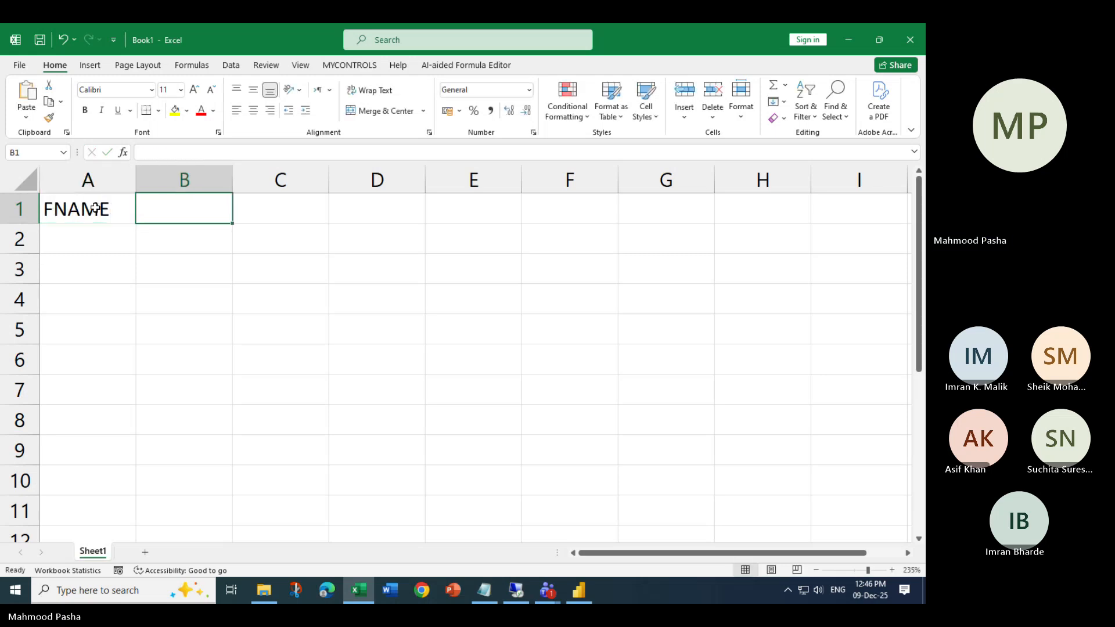
{"action": "type", "text": "LNAME"}
{"action": "key", "text": "Tab"}
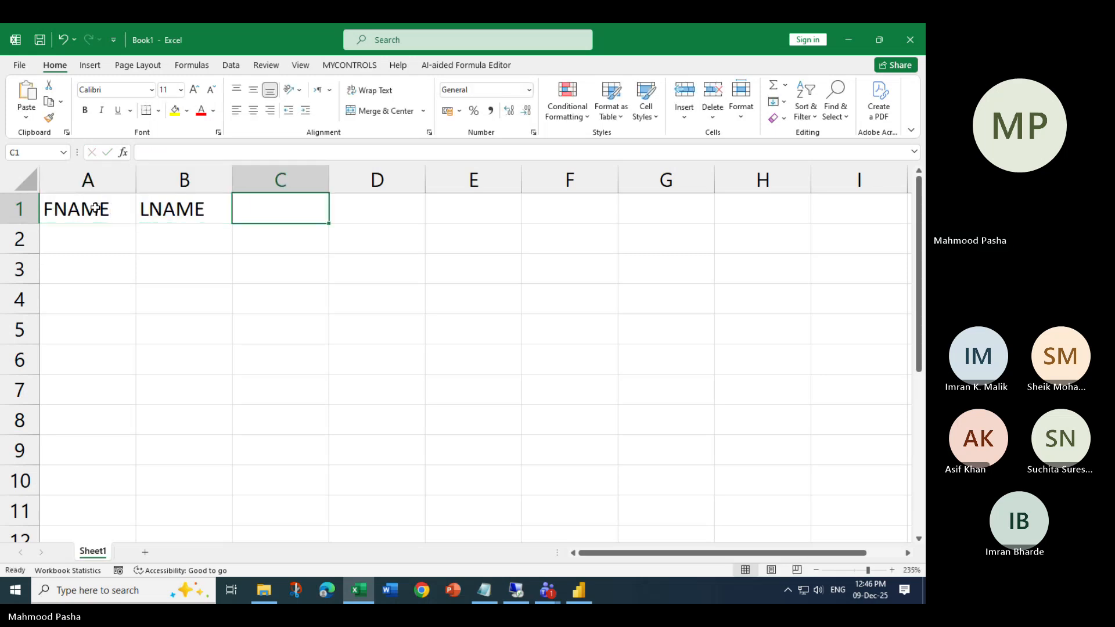
{"action": "type", "text": "MNA"}
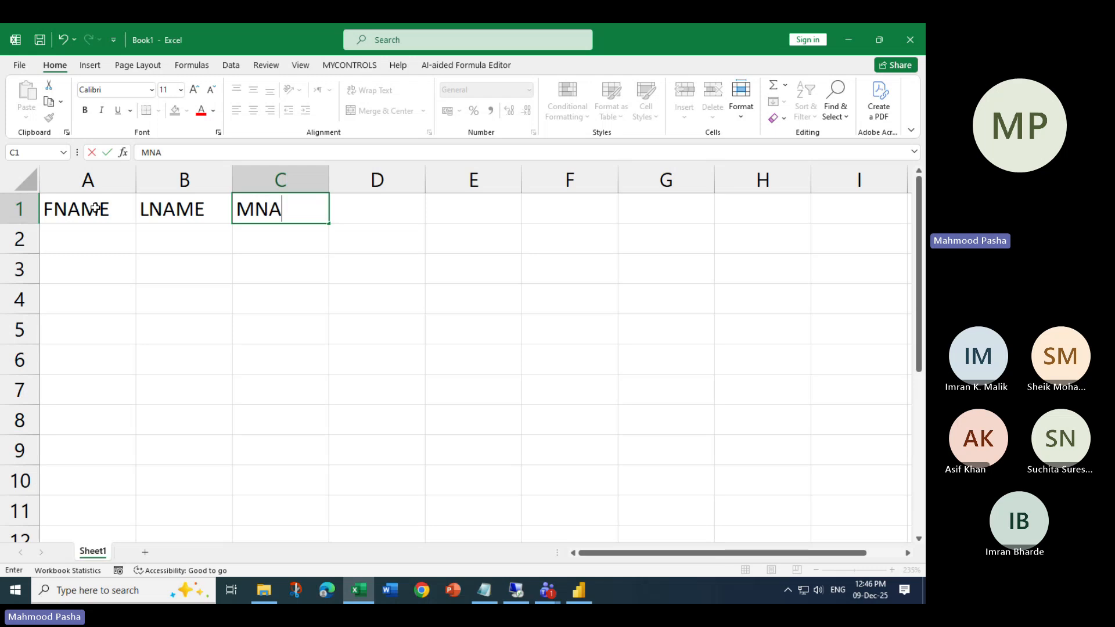
{"action": "type", "text": "ME"}
{"action": "key", "text": "Tab"}
{"action": "type", "text": "E"}
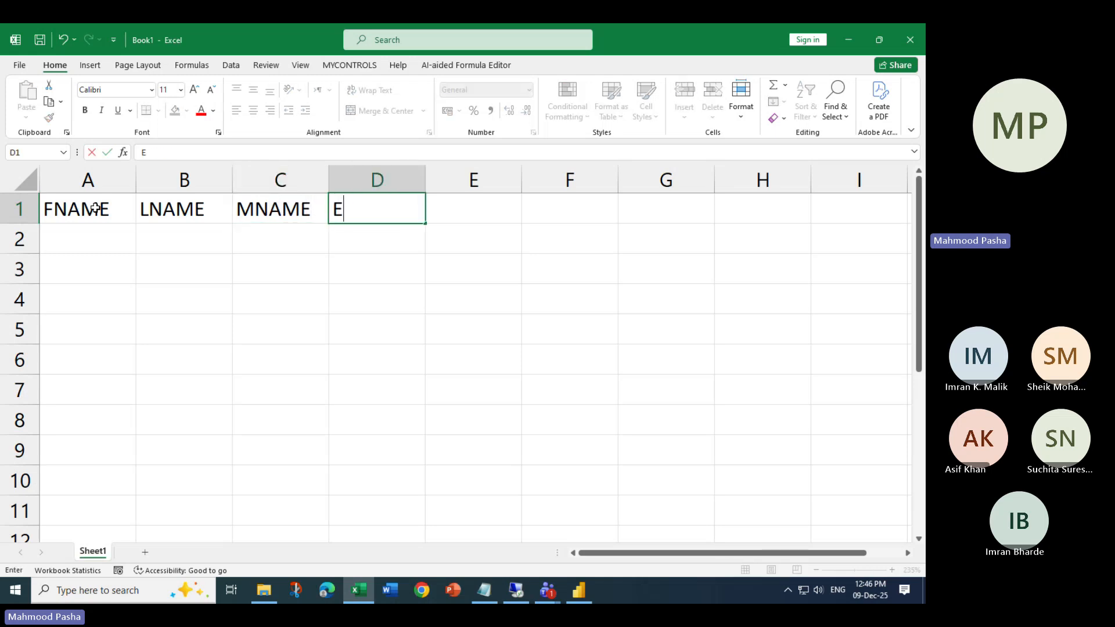
{"action": "type", "text": "MAIL"}
{"action": "key", "text": "Return"}
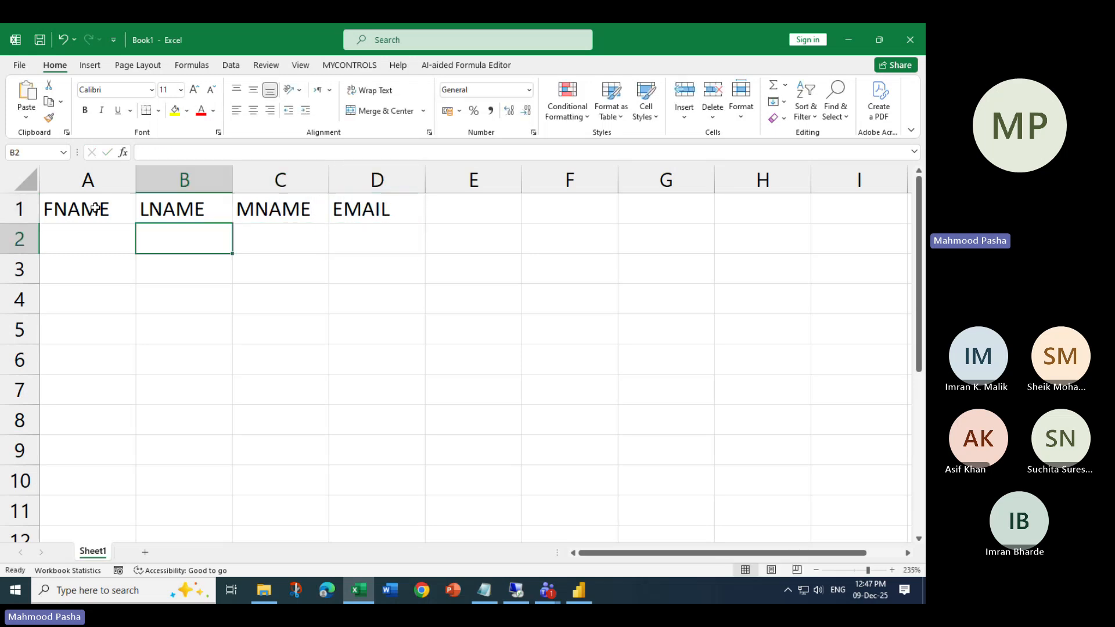
- Enter test1, orang1 and apple1 in row 2 and fill them down to row 5
{"action": "type", "text": "test1"}
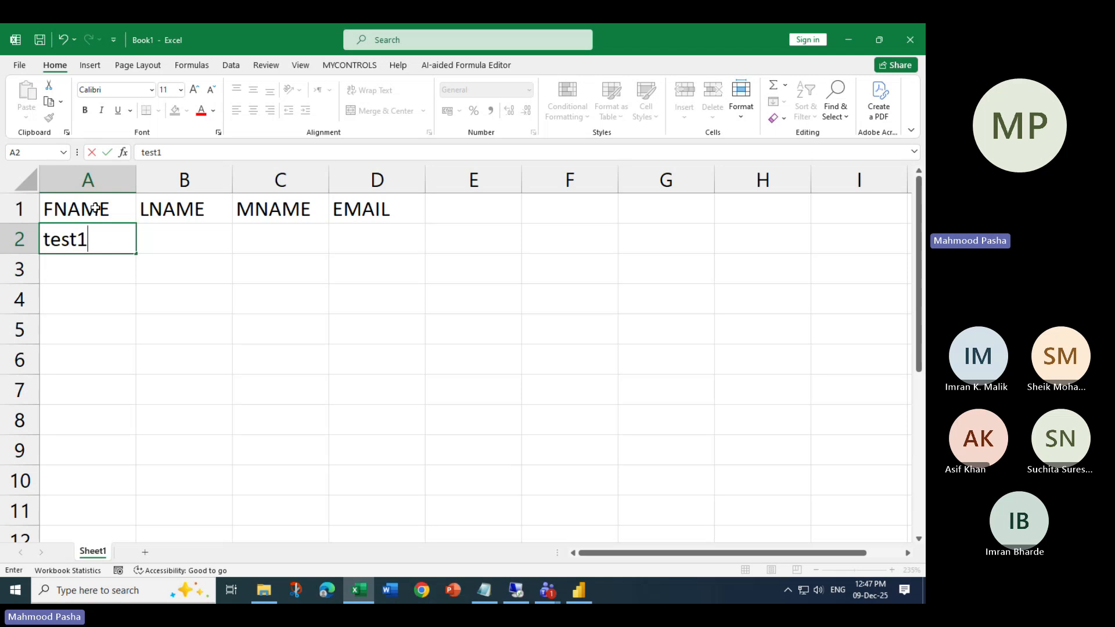
{"action": "key", "text": "Tab"}
{"action": "type", "text": "oran"}
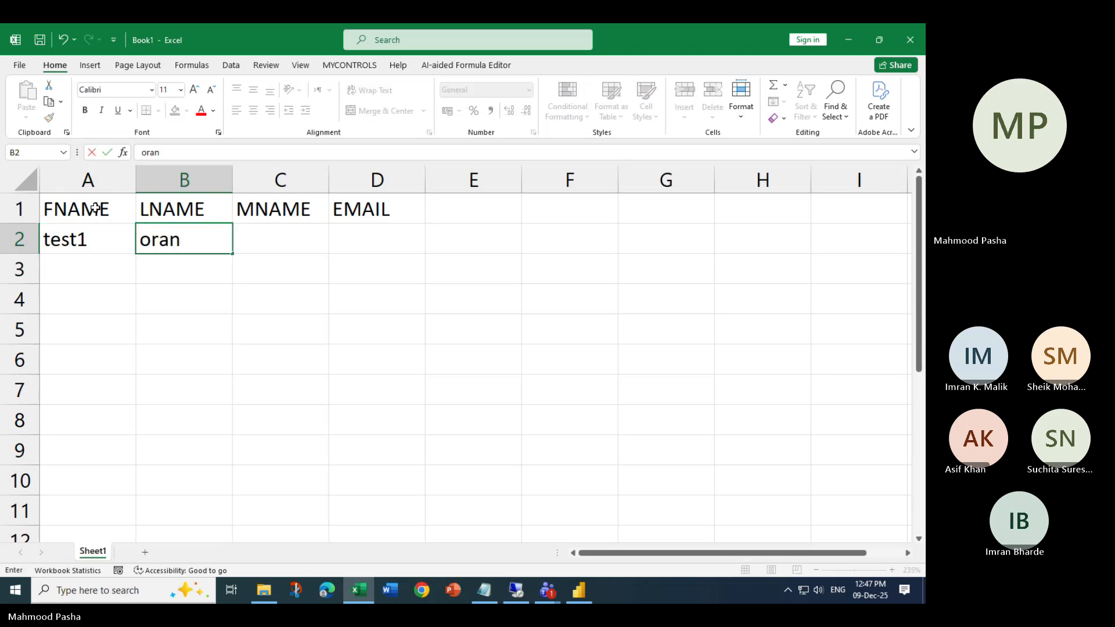
{"action": "type", "text": "g1"}
{"action": "key", "text": "Tab"}
{"action": "type", "text": "apple1"}
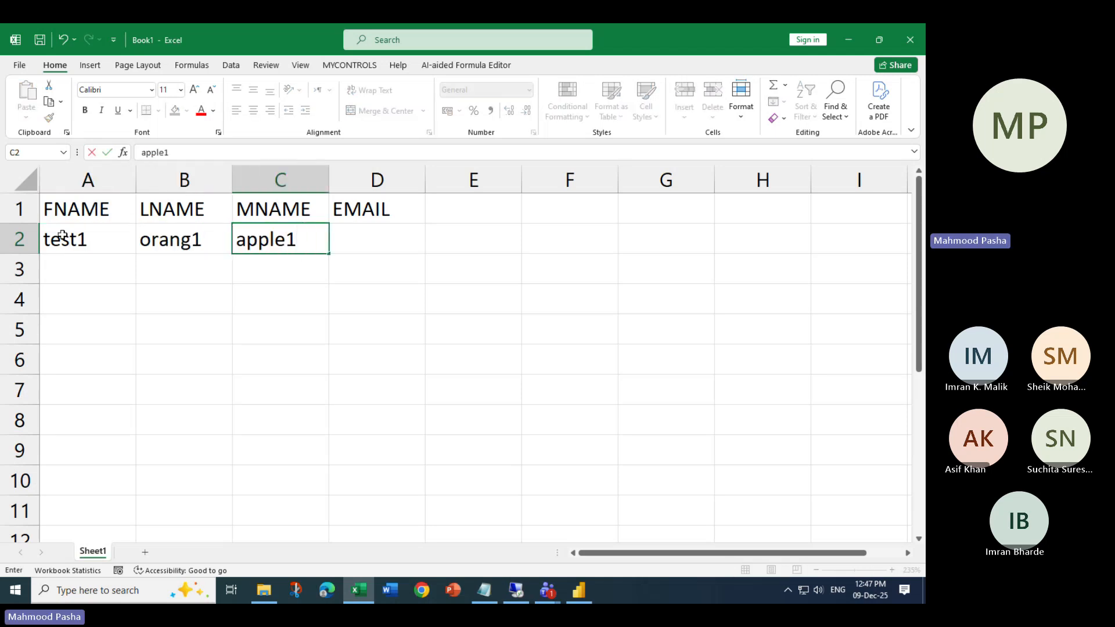
{"action": "left_click_drag", "start_coordinate": [62, 236], "coordinate": [336, 344]}
- Select D2 and widen column D to fit email addresses
{"action": "left_click", "coordinate": [497, 309]}
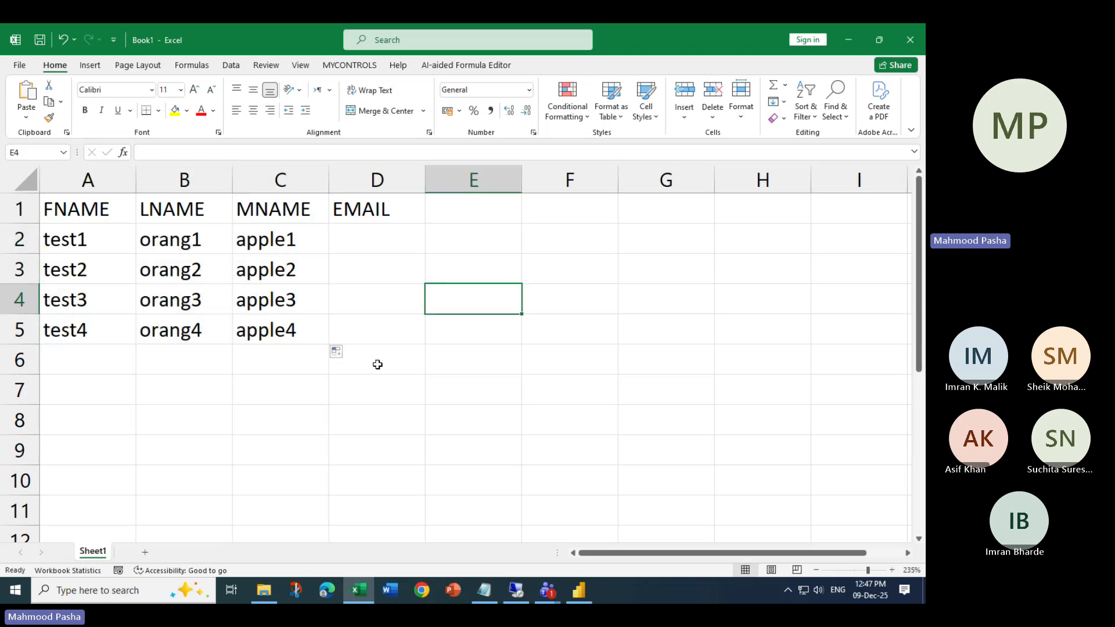
{"action": "left_click", "coordinate": [360, 244]}
{"action": "left_click_drag", "start_coordinate": [424, 177], "coordinate": [567, 179]}
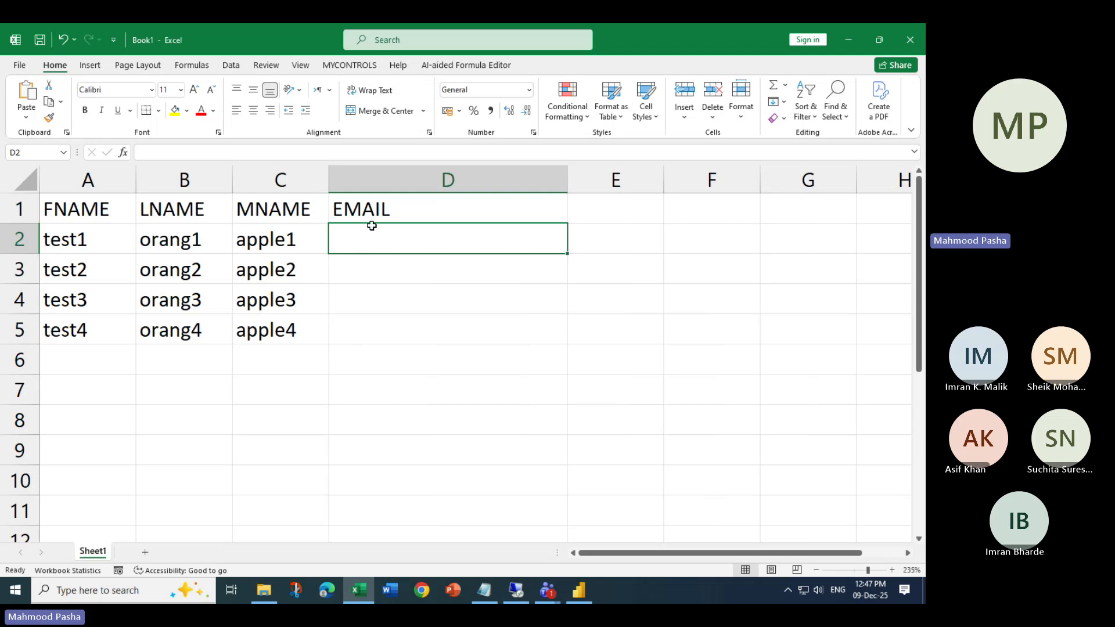
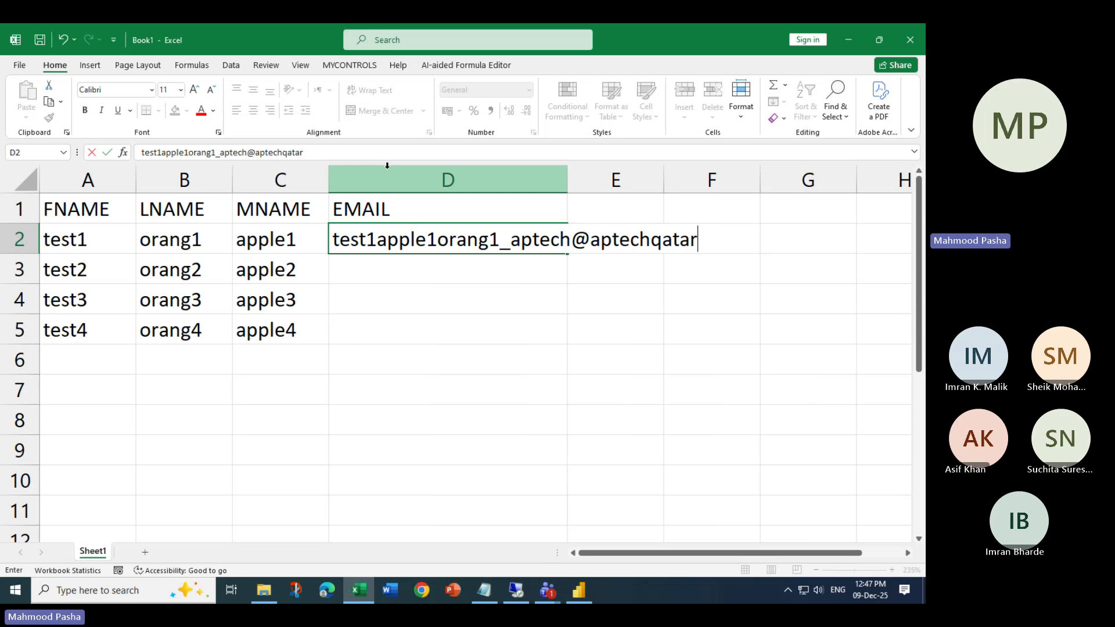
- Enter the first sample email address in D2 and autofit column D to it
{"action": "key", "text": "Return"}
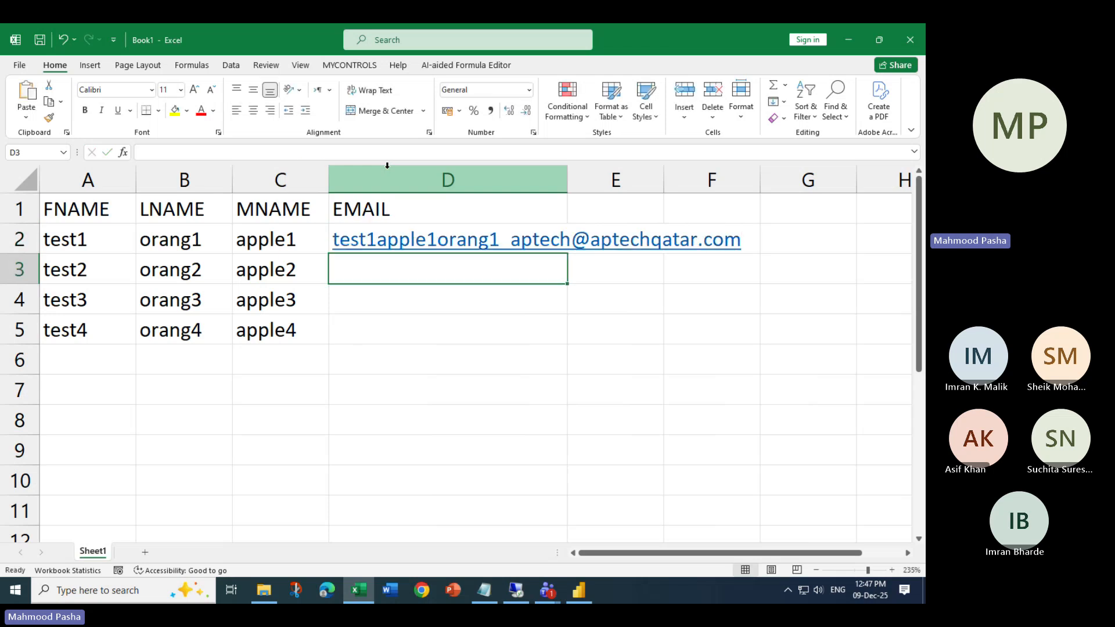
{"action": "double_click", "coordinate": [567, 179]}
{"action": "left_click", "coordinate": [772, 234]}
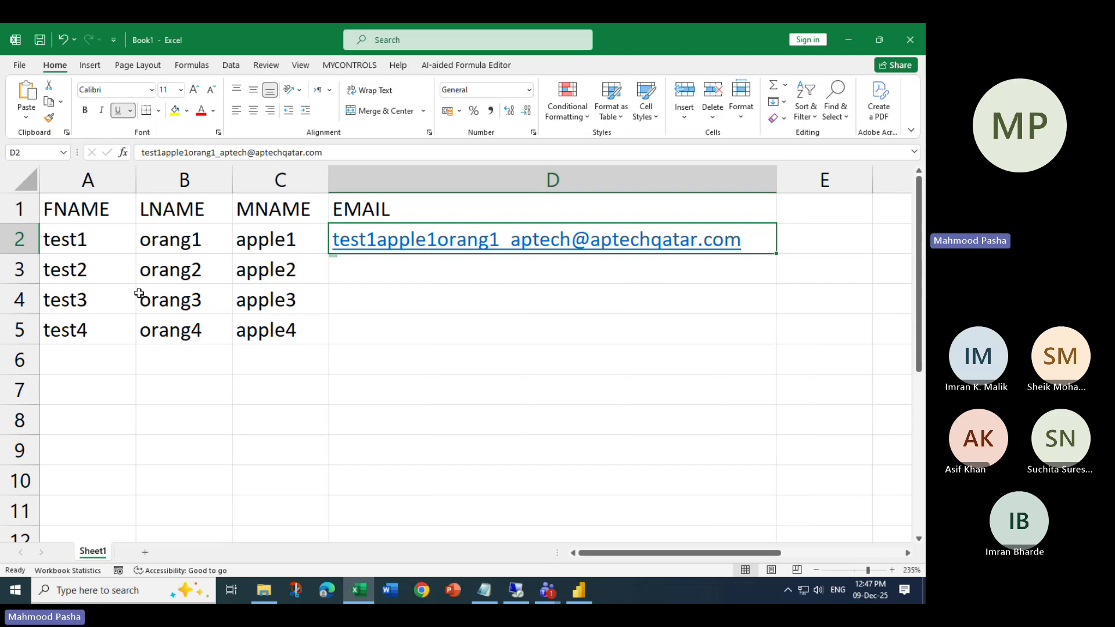
- Flash Fill email addresses into D3:D5 following the pattern in D2
{"action": "left_click", "coordinate": [785, 105]}
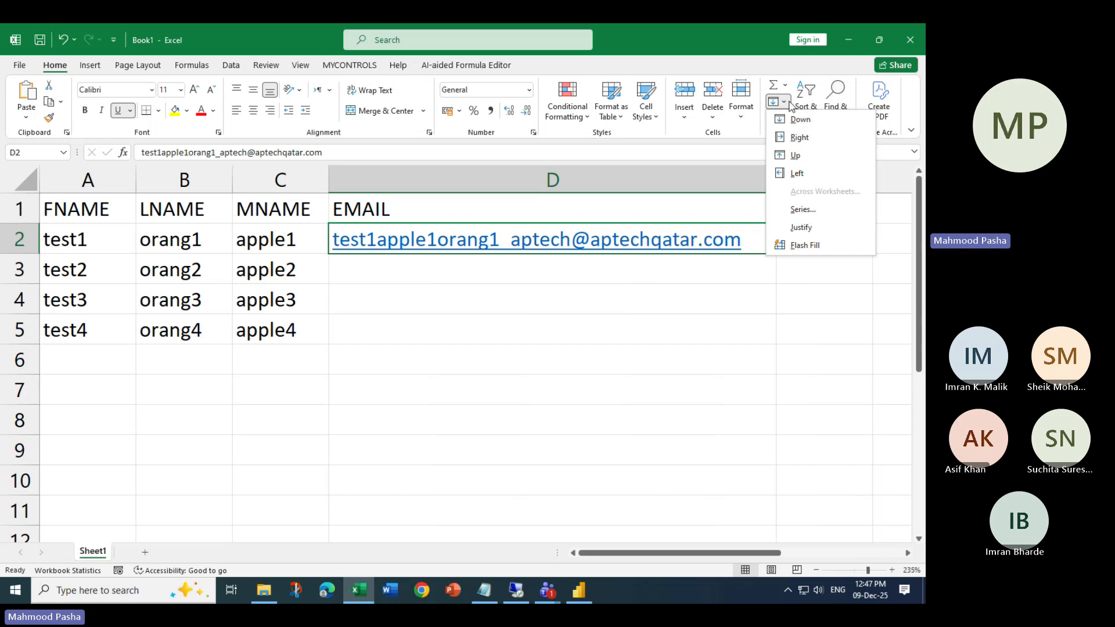
{"action": "left_click", "coordinate": [821, 249]}
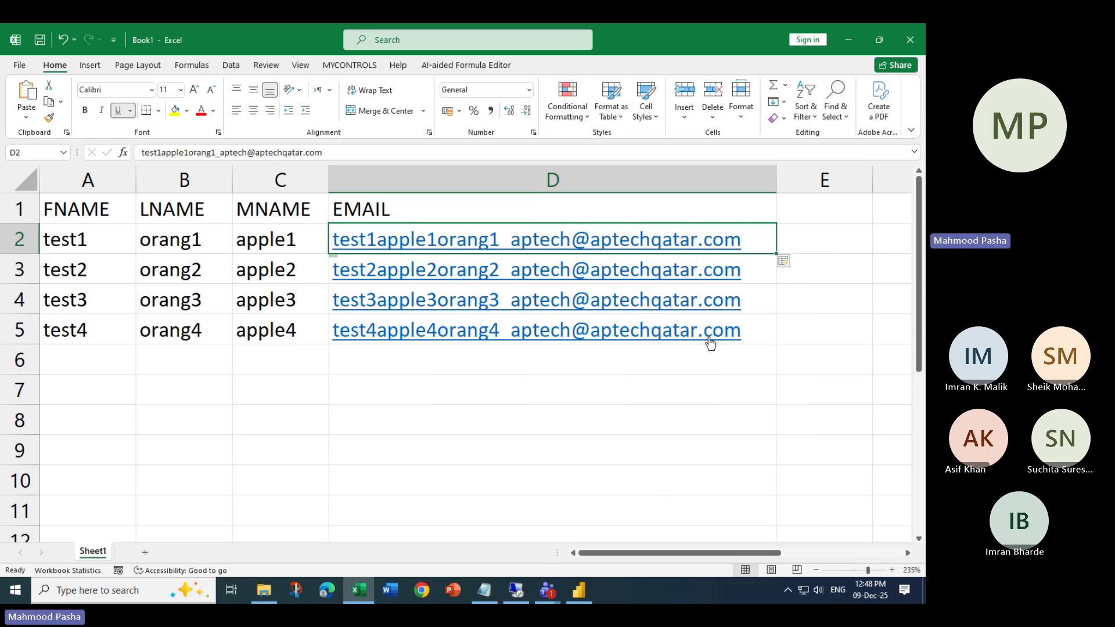
{"action": "left_click_drag", "start_coordinate": [82, 214], "coordinate": [371, 209]}
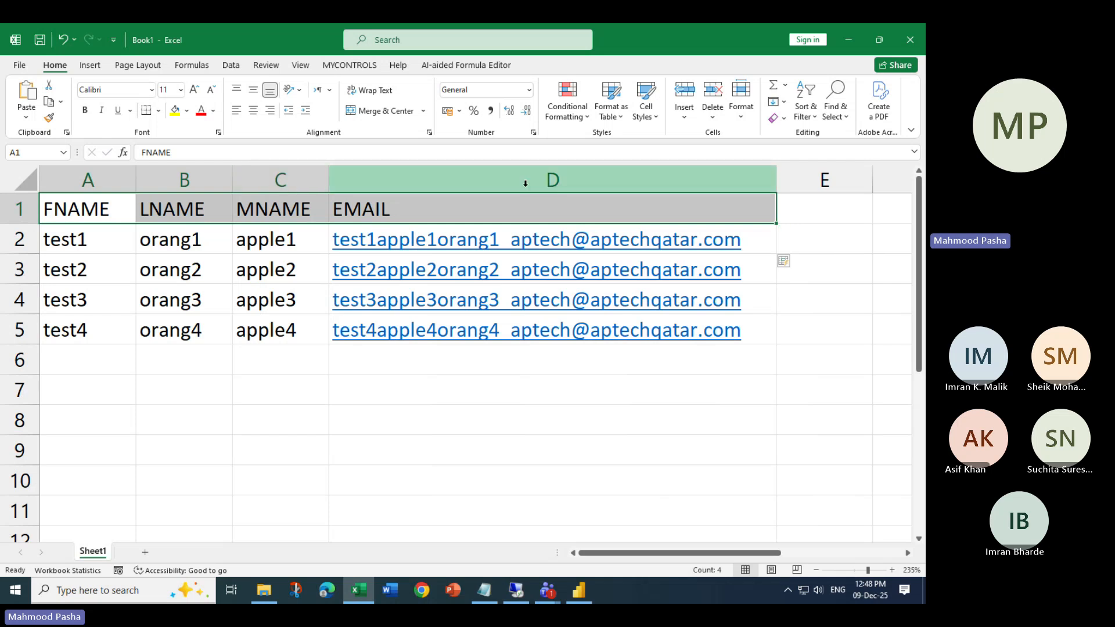
{"action": "left_click", "coordinate": [530, 385]}
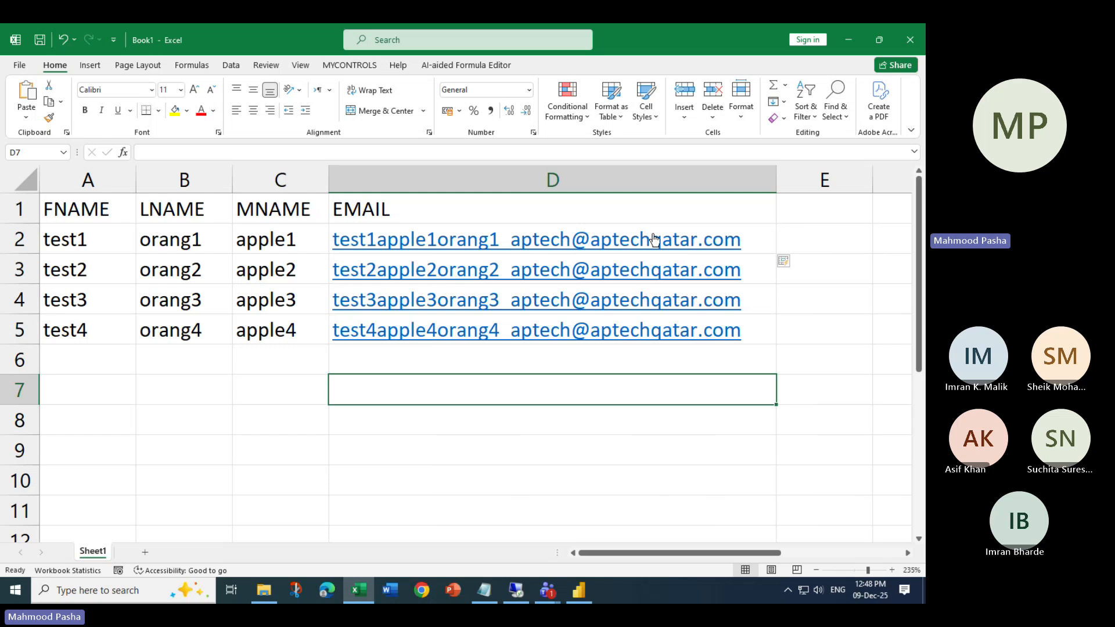
{"action": "left_click", "coordinate": [783, 103]}
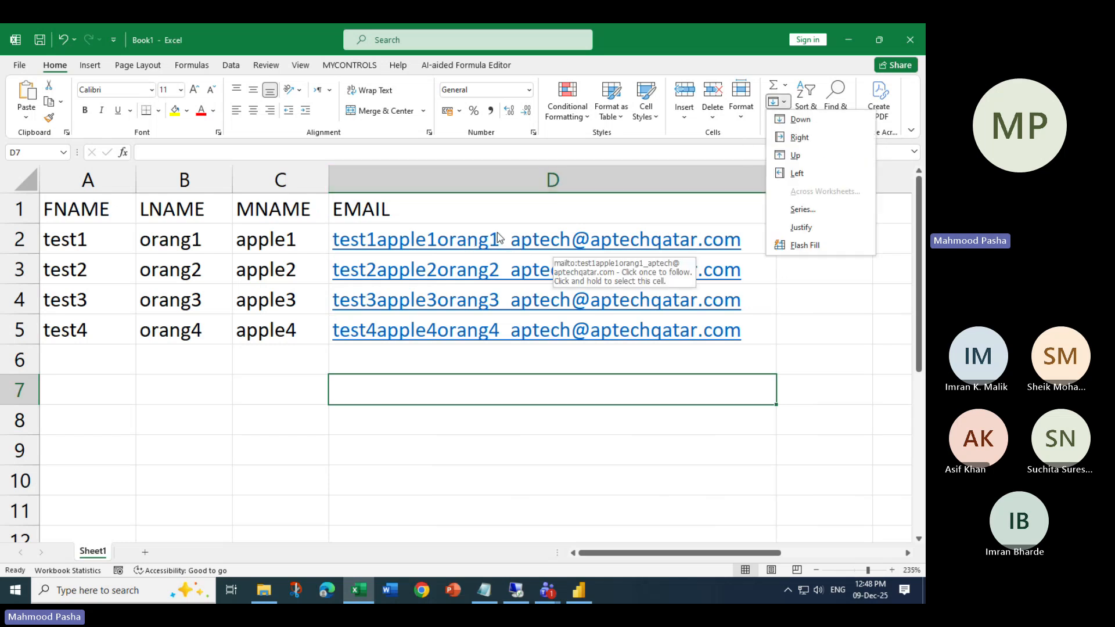
- Close the Excel workbook without saving and start a blank Power BI report
{"action": "left_click", "coordinate": [910, 42]}
{"action": "left_click", "coordinate": [910, 47]}
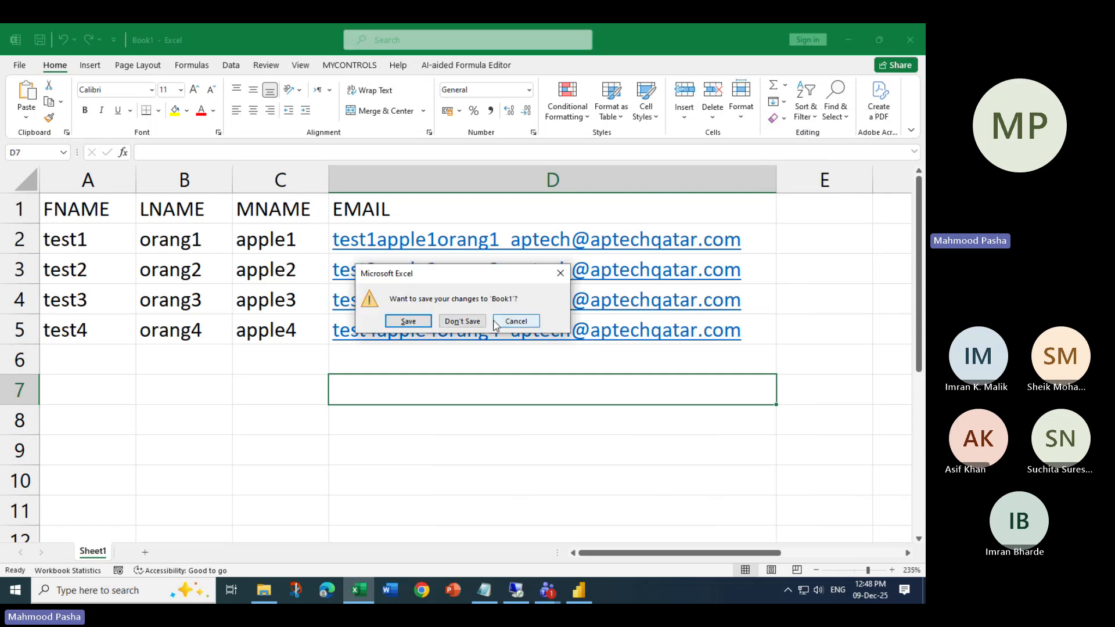
{"action": "left_click", "coordinate": [463, 323]}
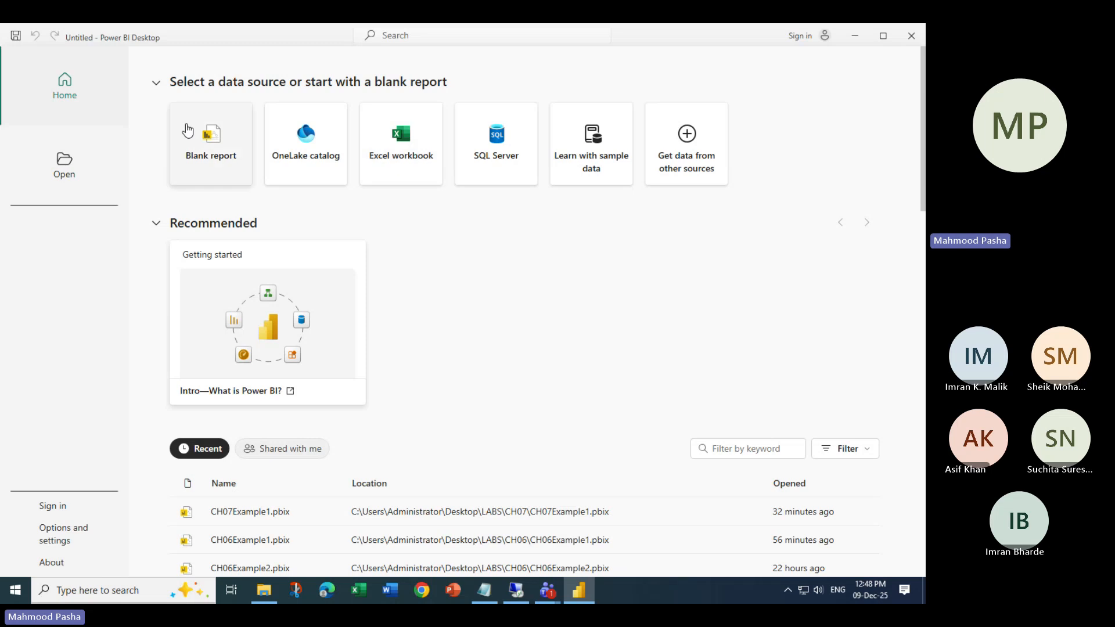
{"action": "left_click", "coordinate": [218, 152]}
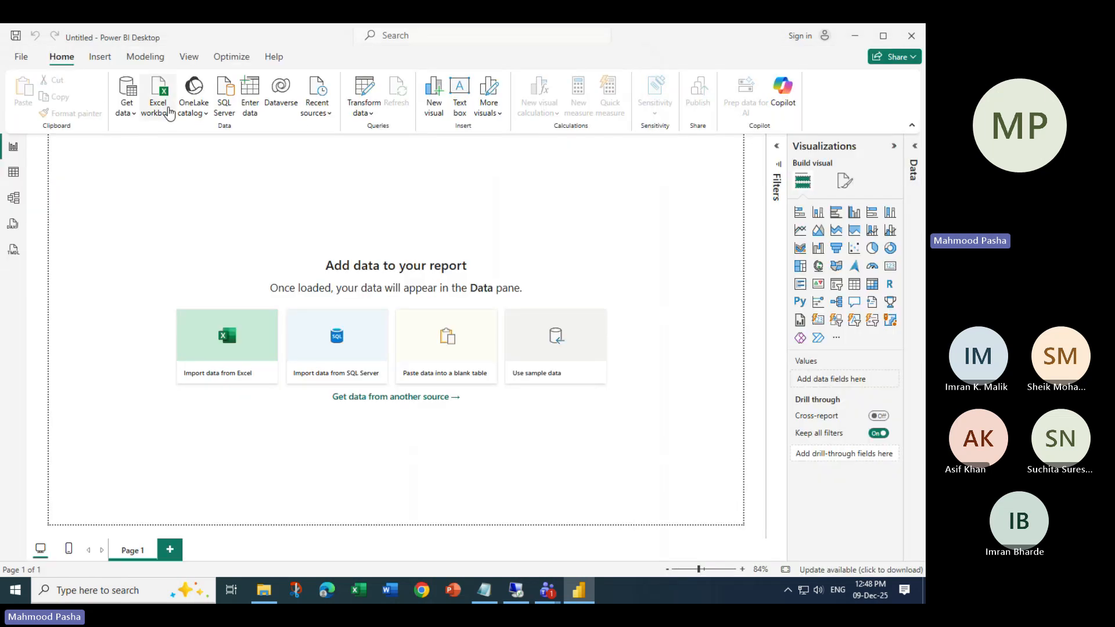
- Choose the CarMakeAndModelMatrix workbook in CH07 as Excel data, then bring up the Teams meeting
{"action": "left_click", "coordinate": [163, 102]}
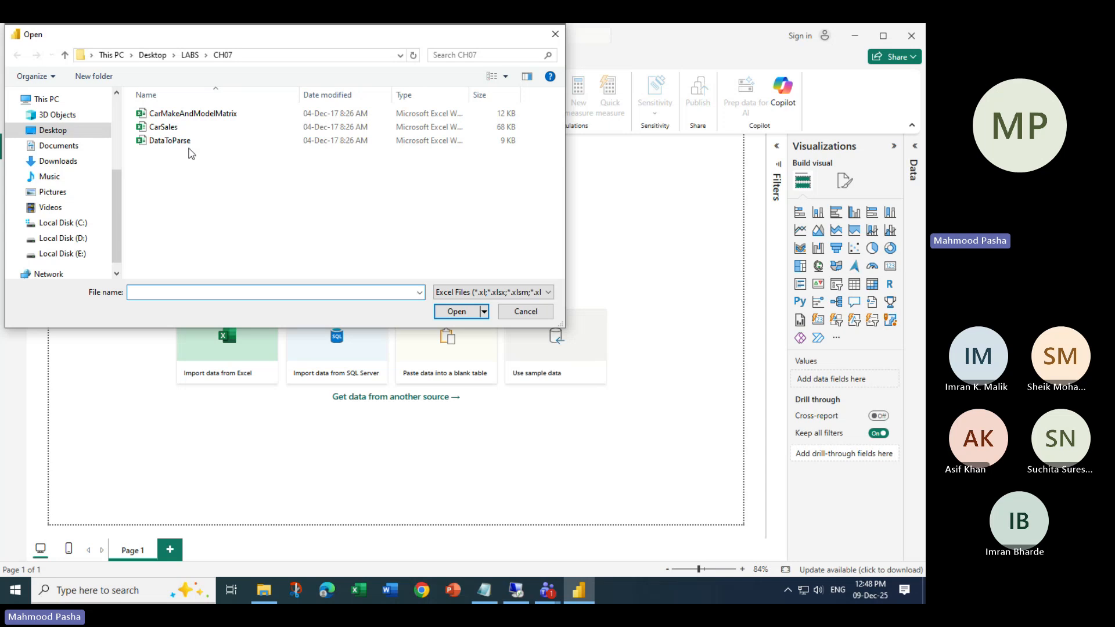
{"action": "left_click", "coordinate": [191, 114]}
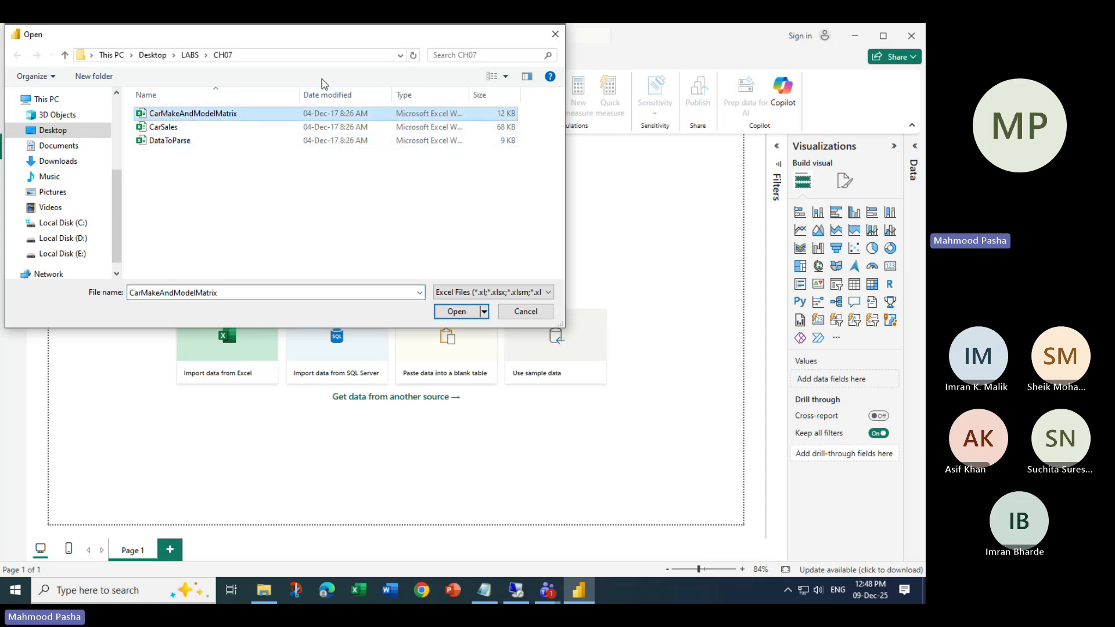
{"action": "left_click_drag", "start_coordinate": [305, 38], "coordinate": [387, 193]}
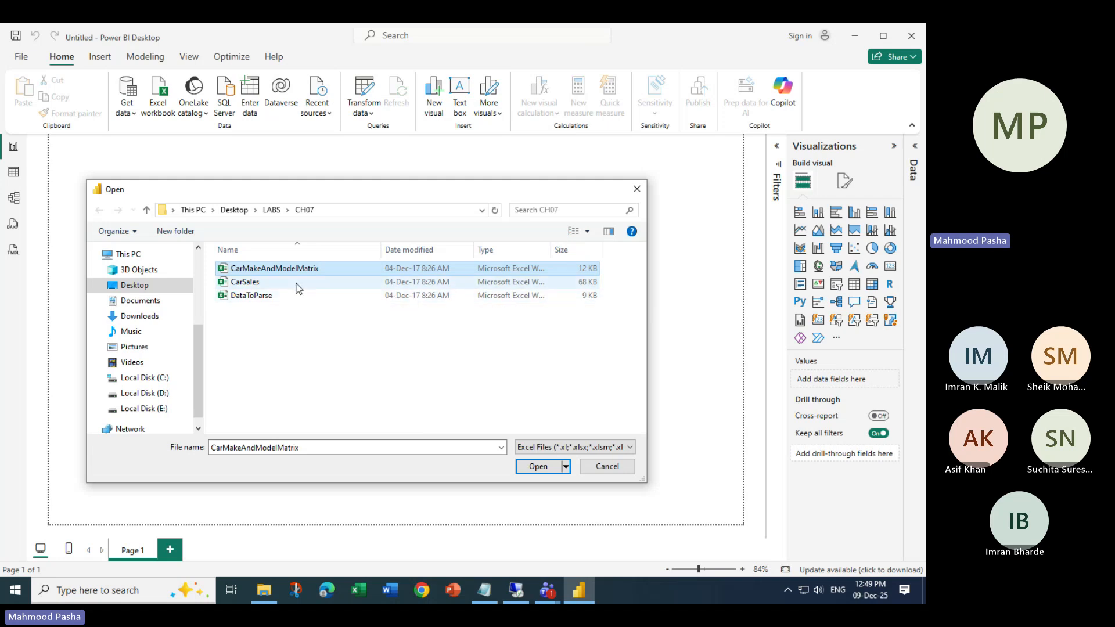
{"action": "left_click", "coordinate": [547, 590]}
- Check the Teams meeting chat, then minimize Teams to return to Power BI's file picker
{"action": "left_click", "coordinate": [496, 545]}
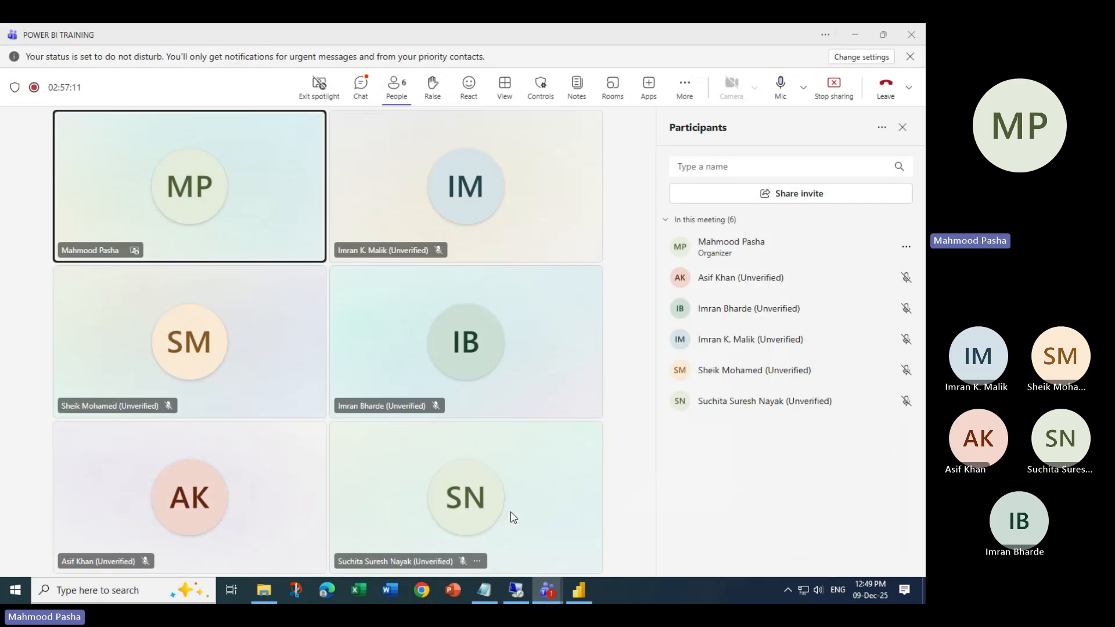
{"action": "left_click", "coordinate": [361, 86]}
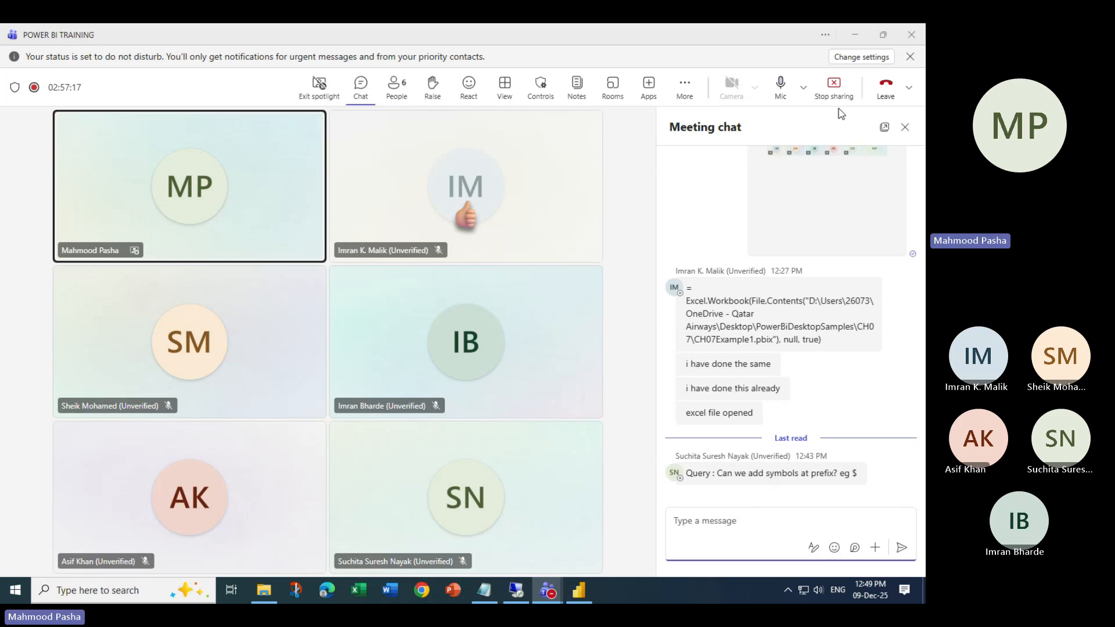
{"action": "left_click", "coordinate": [854, 35]}
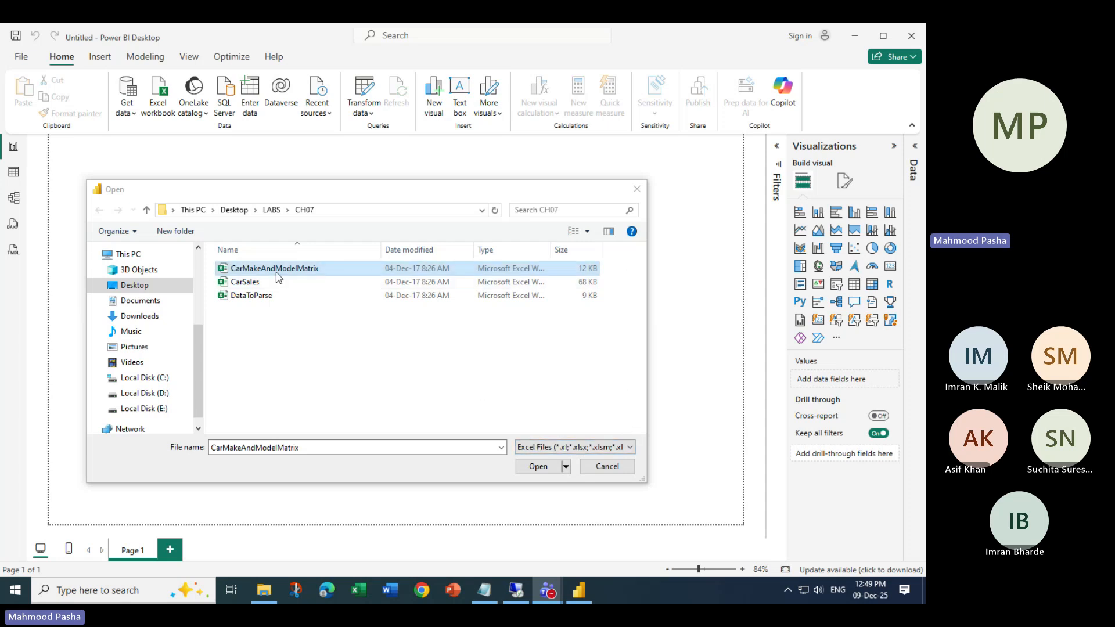
- Open CarMakeAndModelMatrix.xlsx and send its Sheet1 into the Power Query Editor
{"action": "left_click", "coordinate": [538, 468]}
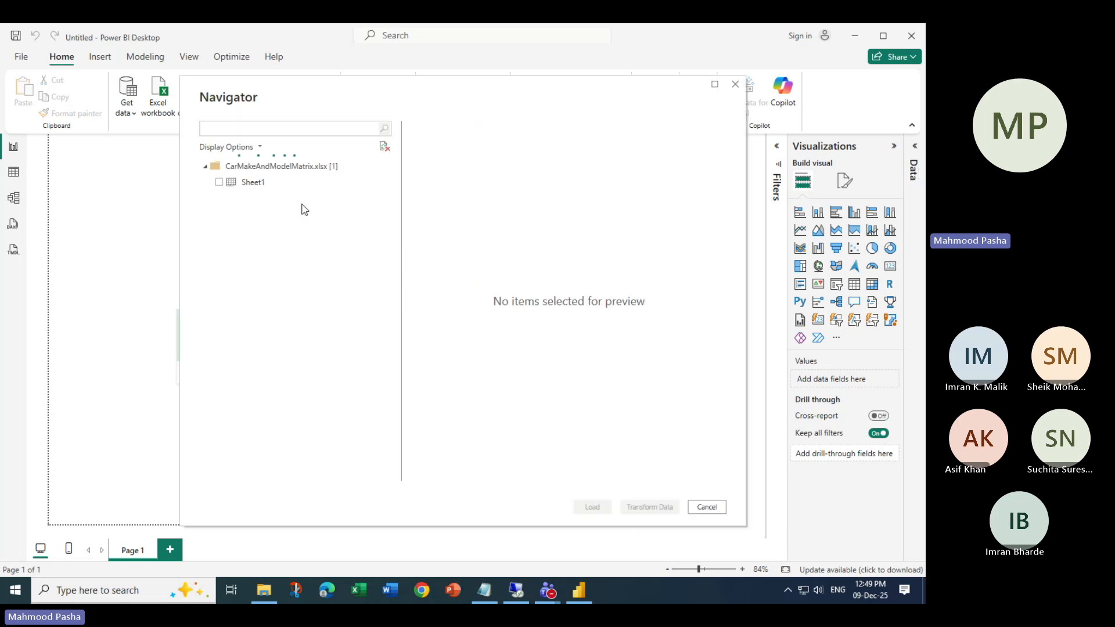
{"action": "left_click", "coordinate": [222, 183]}
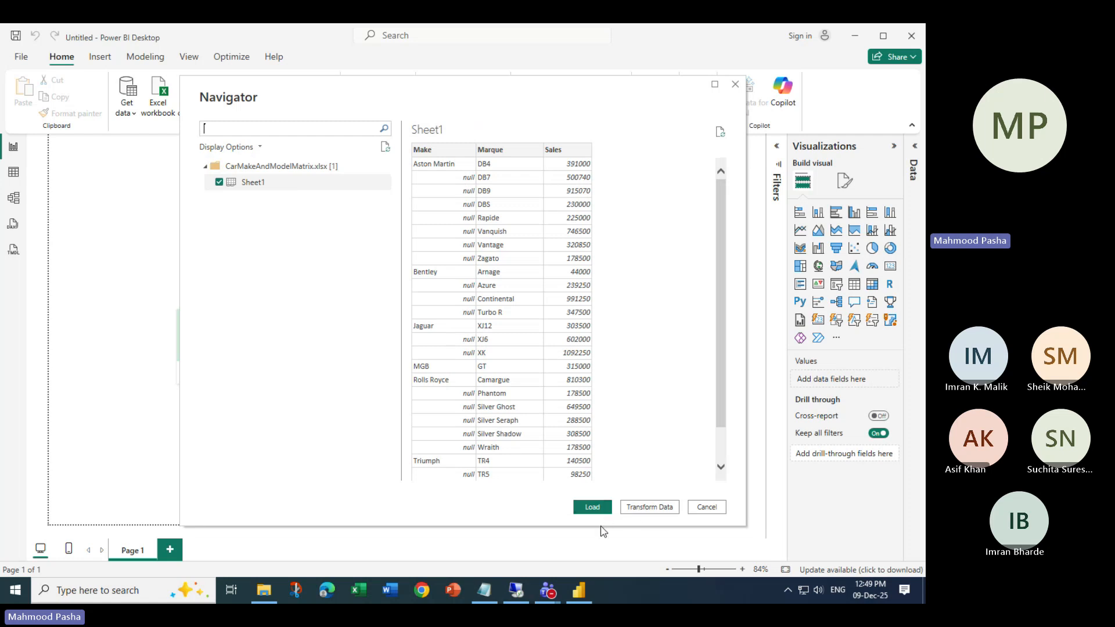
{"action": "left_click", "coordinate": [650, 507]}
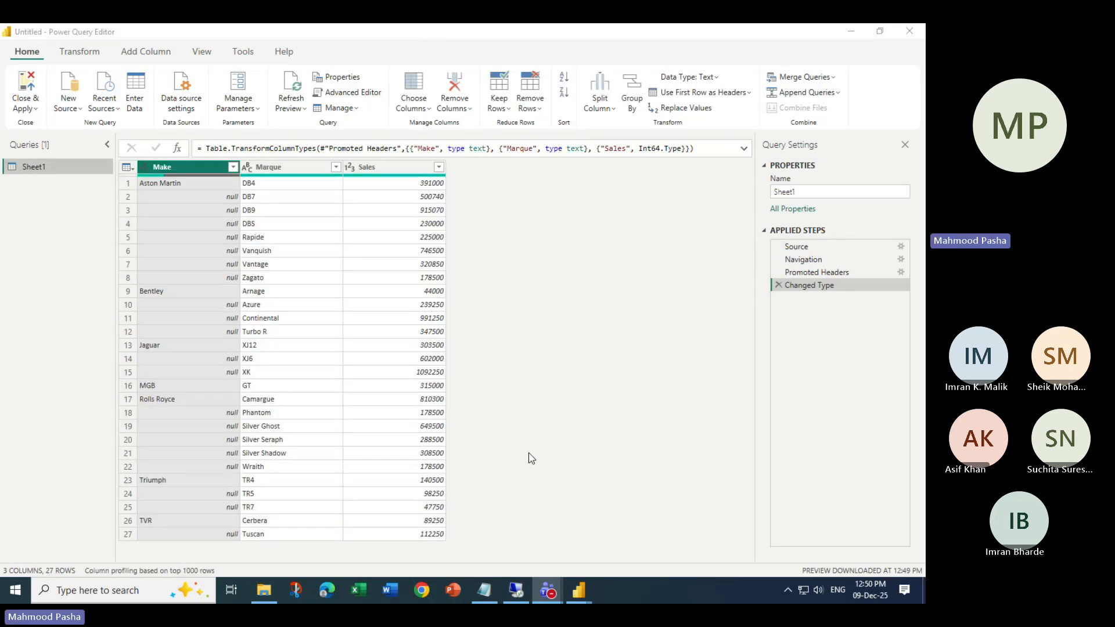
{"action": "left_click", "coordinate": [287, 168]}
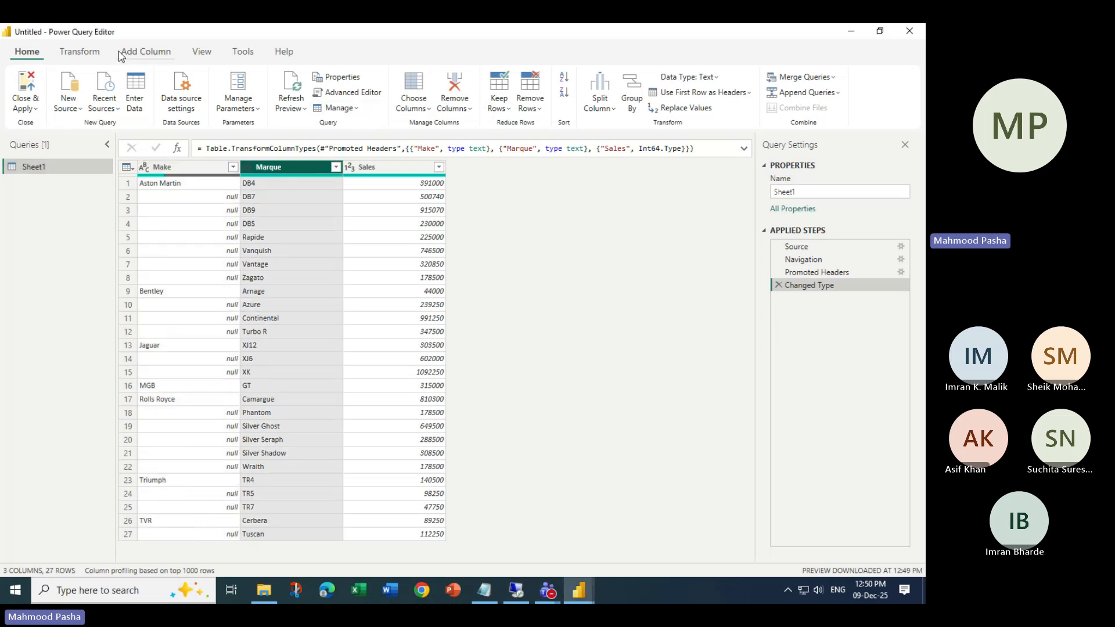
{"action": "left_click", "coordinate": [81, 52]}
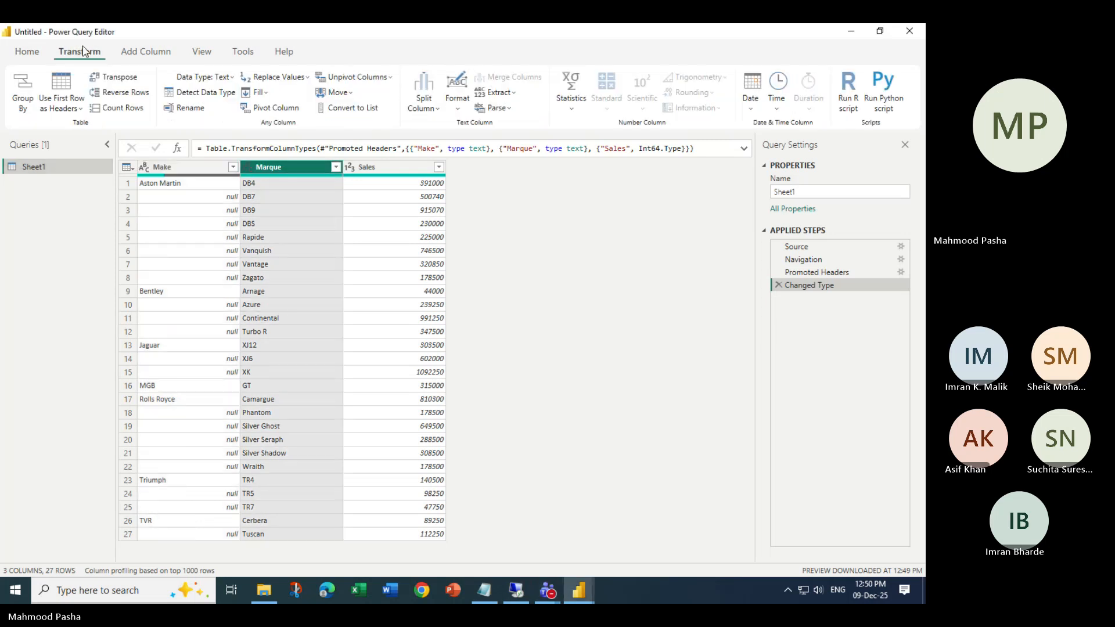
{"action": "left_click", "coordinate": [457, 96]}
{"action": "left_click", "coordinate": [489, 214]}
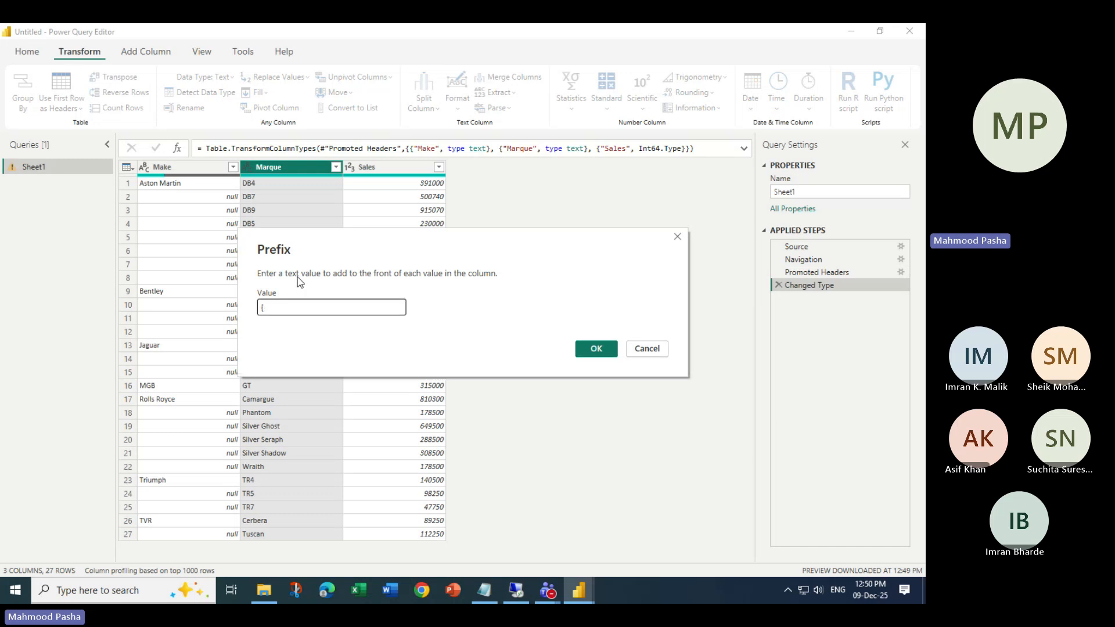
{"action": "left_click", "coordinate": [594, 349]}
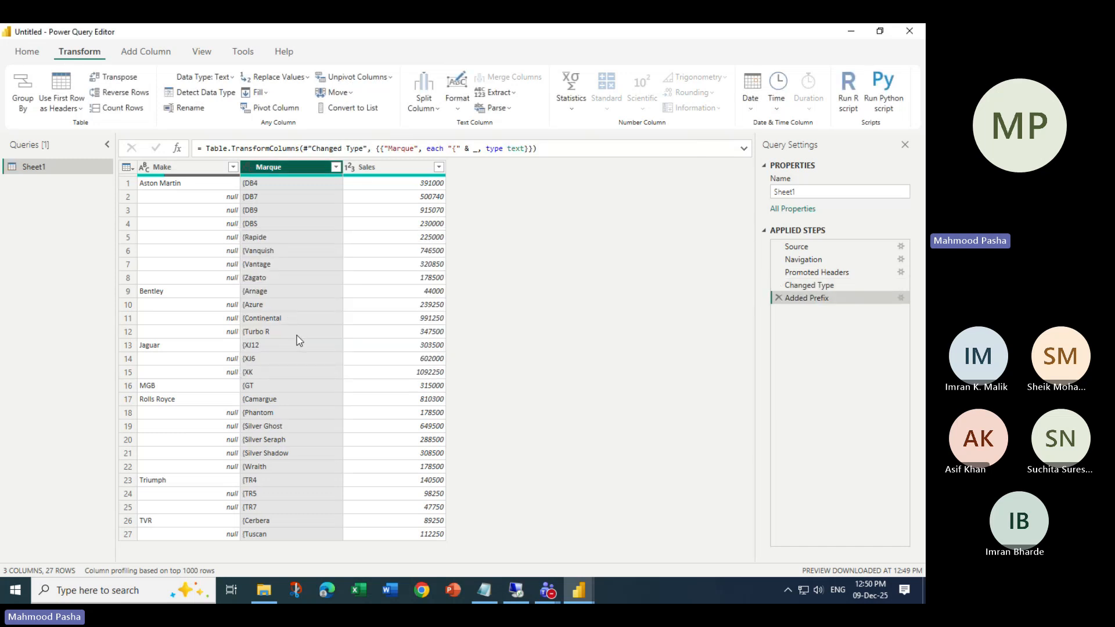
{"action": "left_click", "coordinate": [779, 298]}
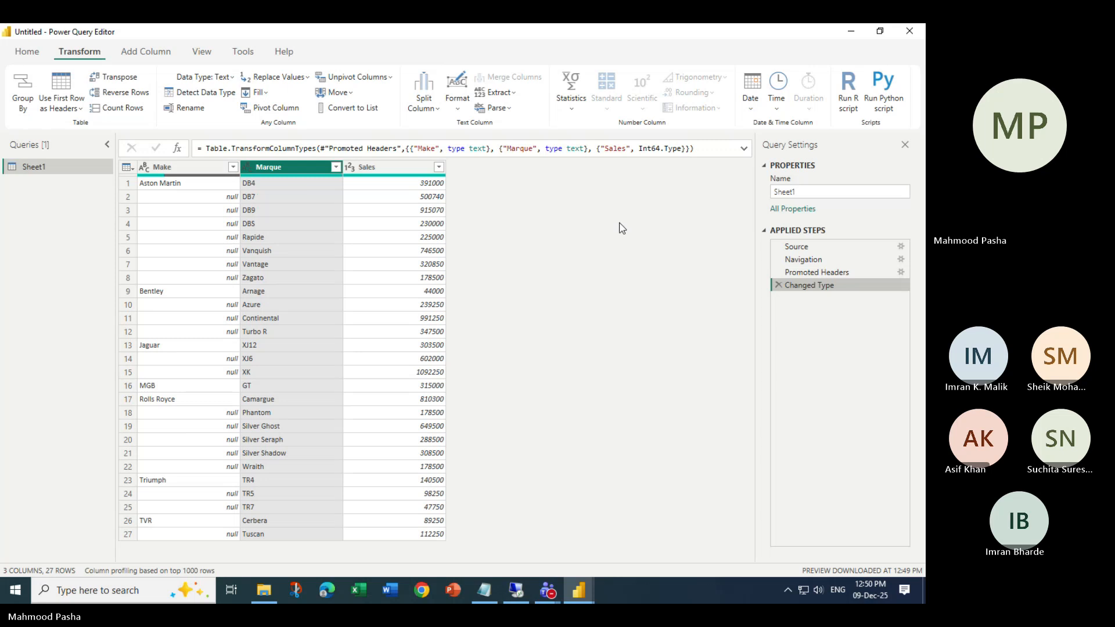
- Select the whole Make column in Sheet1, after inspecting the null in row 2
{"action": "key", "text": "Left"}
{"action": "key", "text": "Right"}
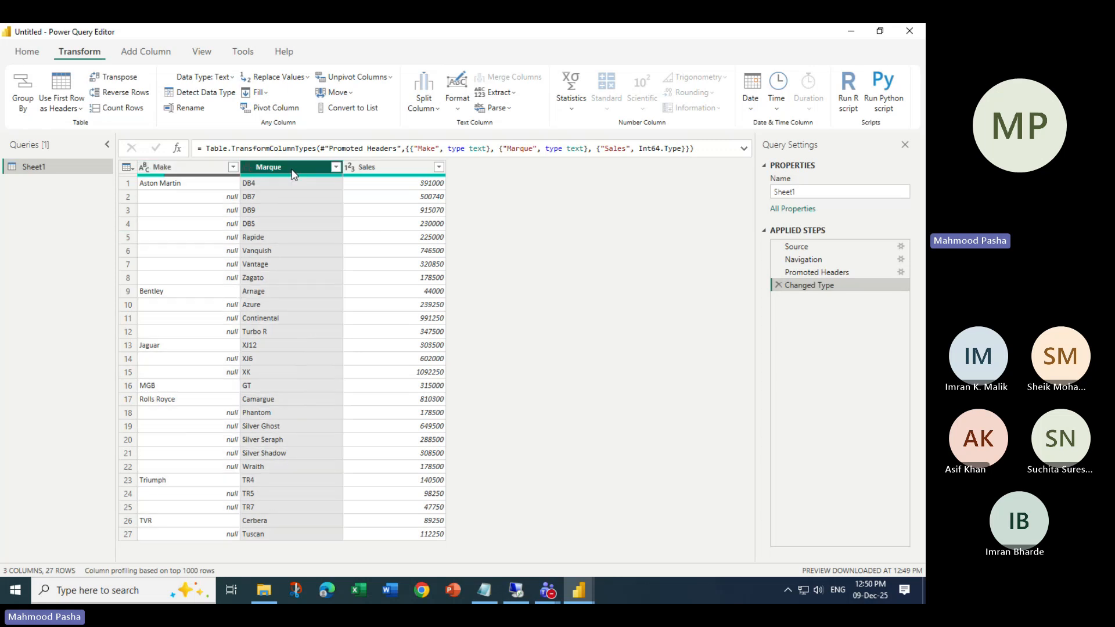
{"action": "key", "text": "Right"}
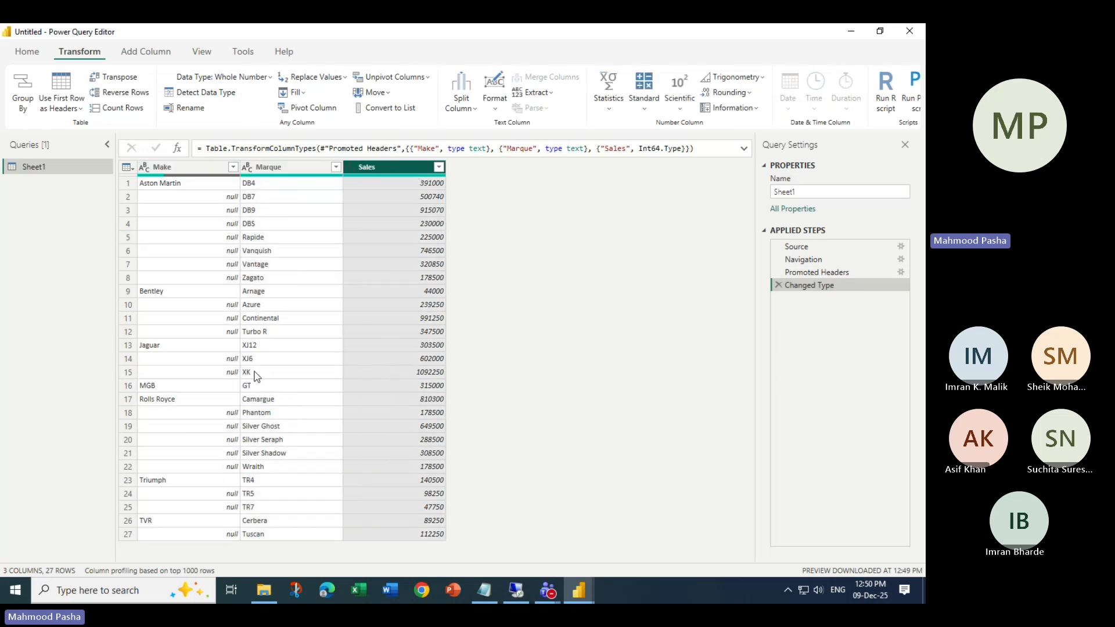
{"action": "left_click", "coordinate": [198, 167]}
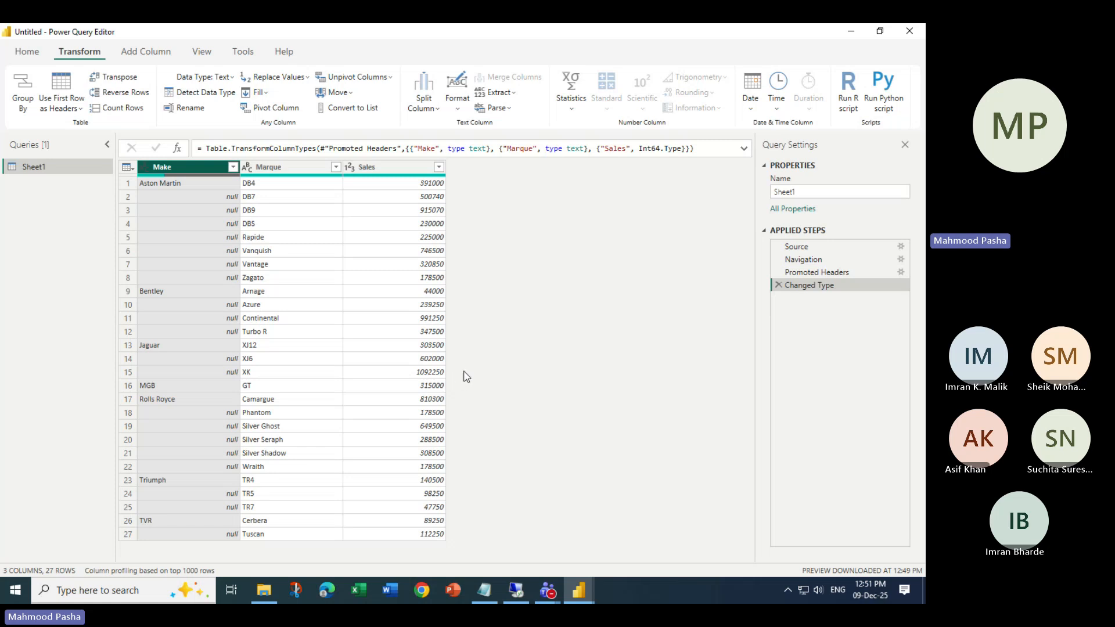
{"action": "left_click", "coordinate": [210, 196]}
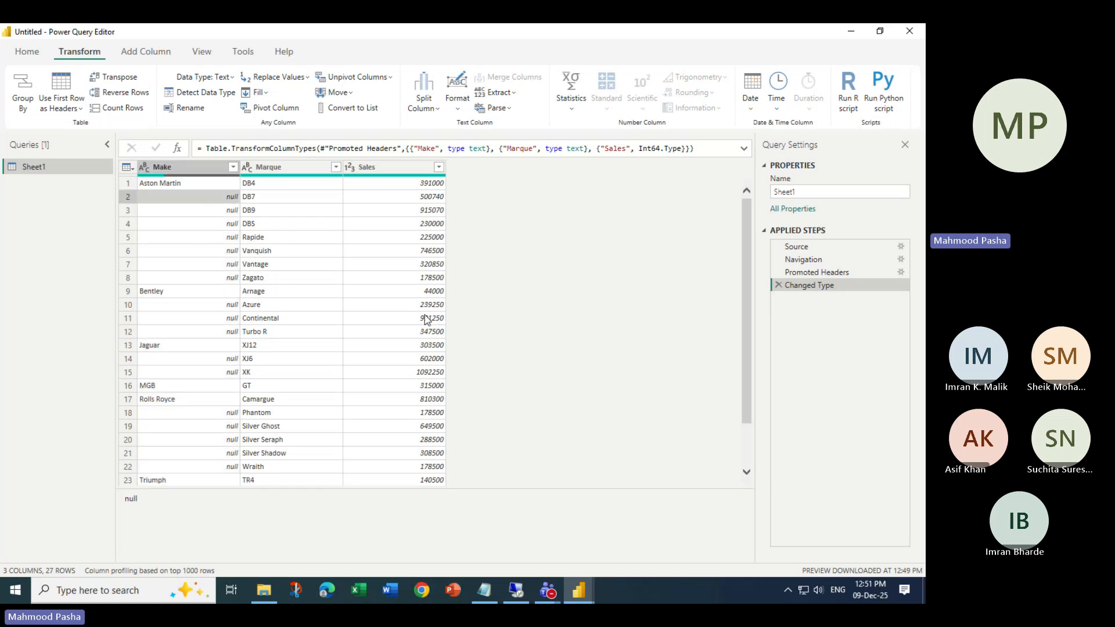
{"action": "left_click", "coordinate": [198, 168]}
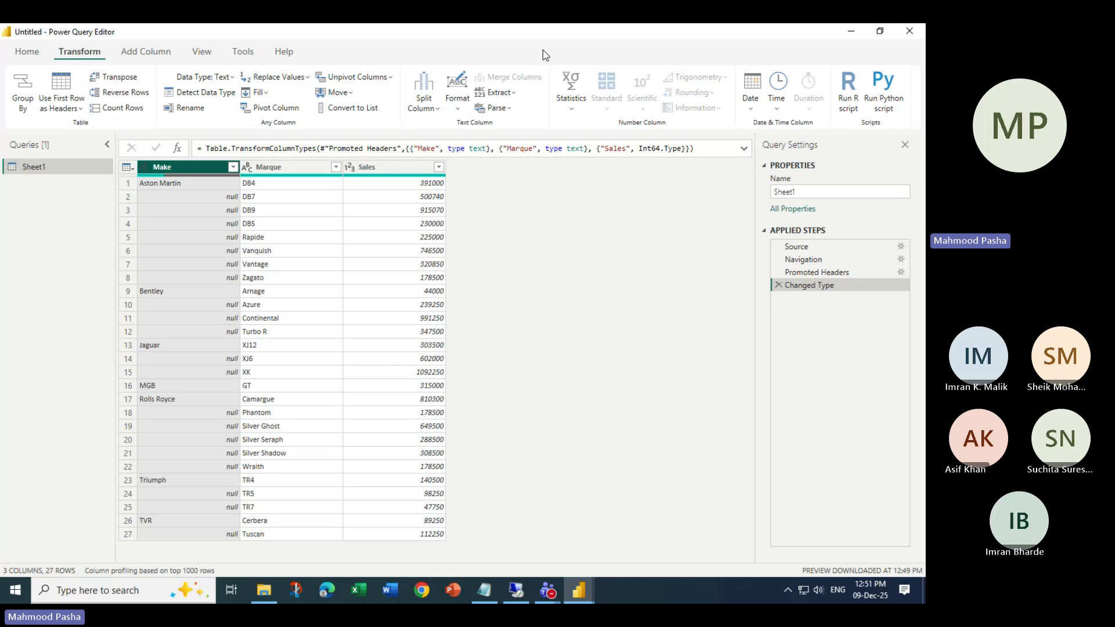
- Fill the Make column down so each null cell takes the manufacturer above it
{"action": "left_click", "coordinate": [450, 44]}
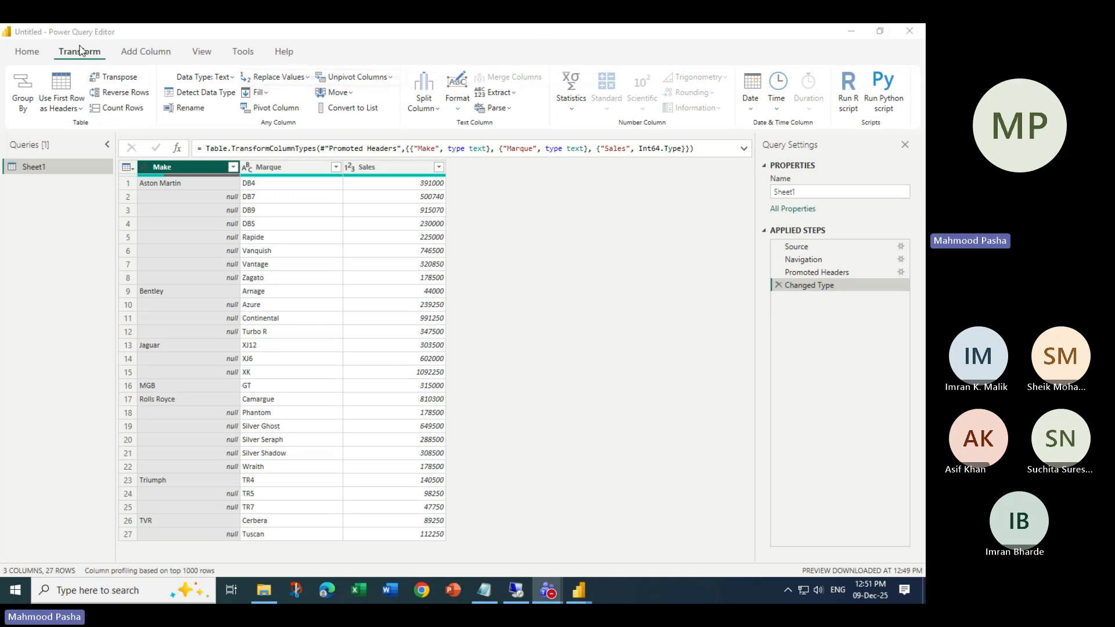
{"action": "left_click", "coordinate": [266, 93]}
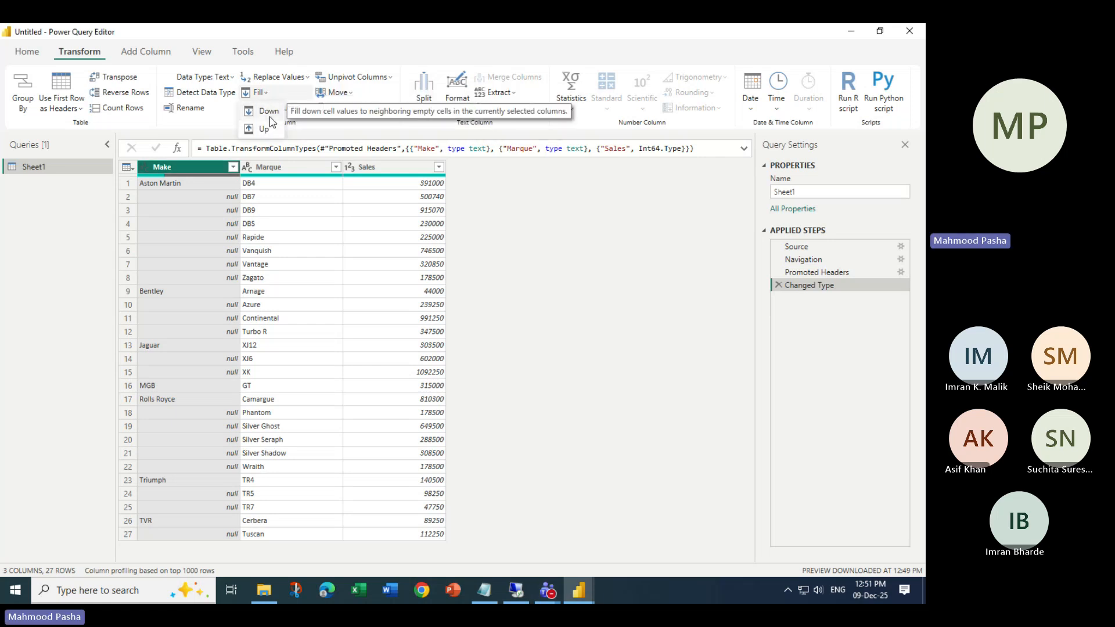
{"action": "key", "text": "alt+Tab"}
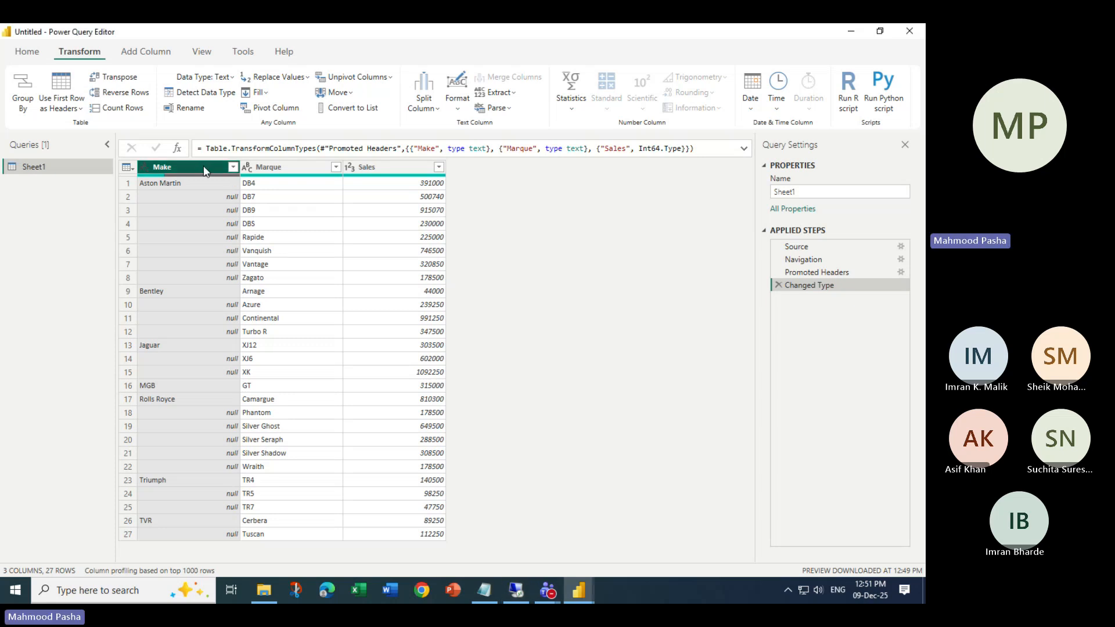
{"action": "left_click", "coordinate": [265, 94]}
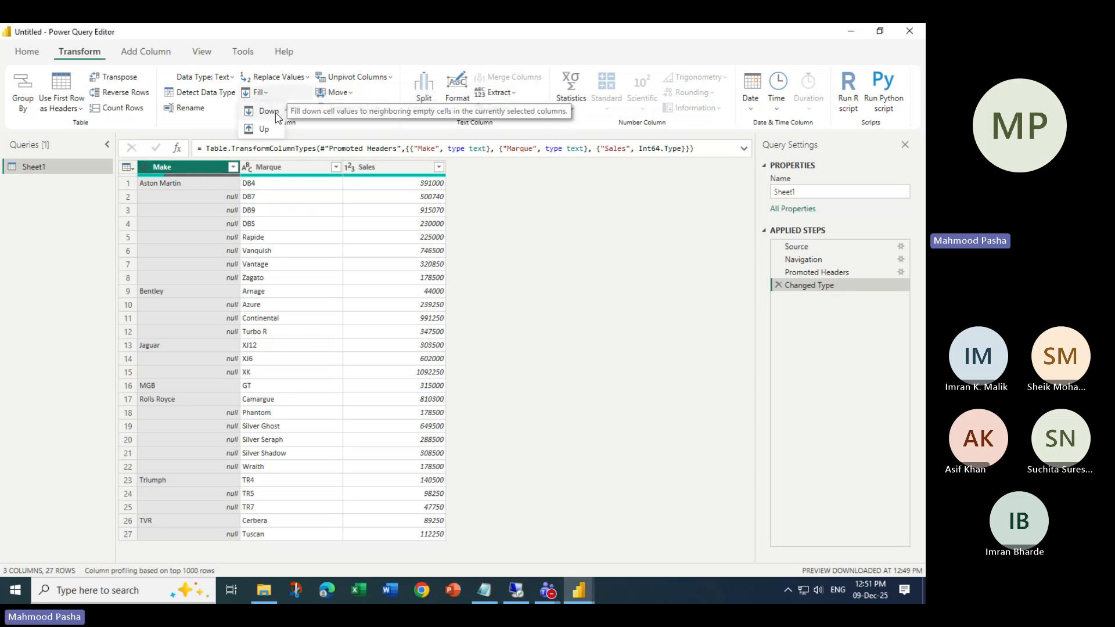
{"action": "left_click", "coordinate": [269, 111]}
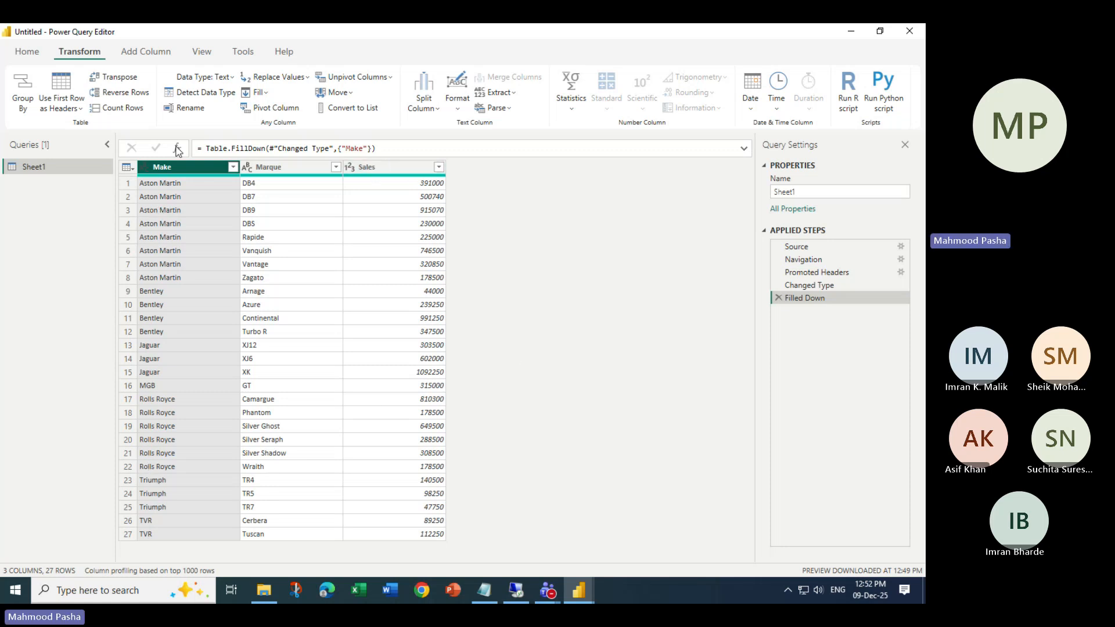
{"action": "left_click", "coordinate": [269, 95]}
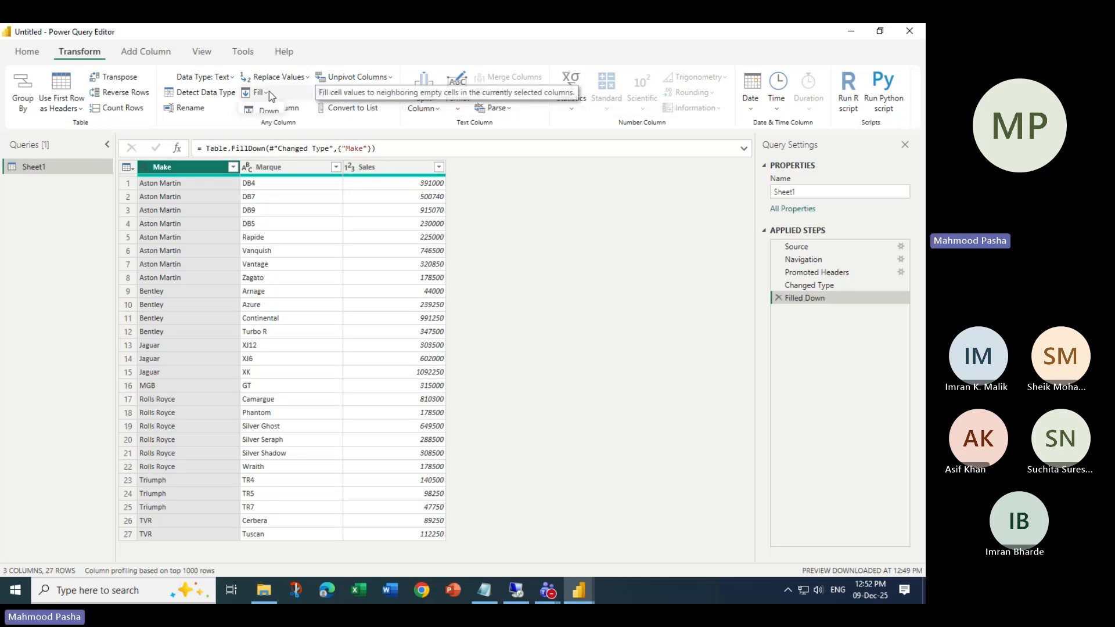
{"action": "left_click", "coordinate": [732, 313]}
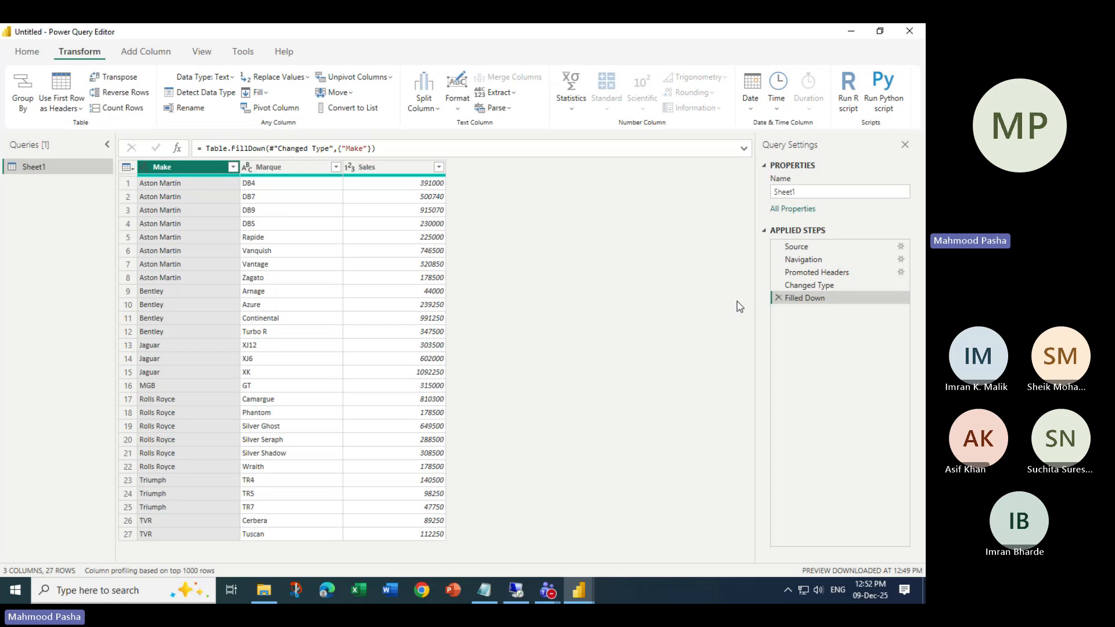
- Close the query editor without applying, discard the pending changes, and close the report unsaved
{"action": "left_click", "coordinate": [910, 34]}
{"action": "left_click", "coordinate": [510, 328]}
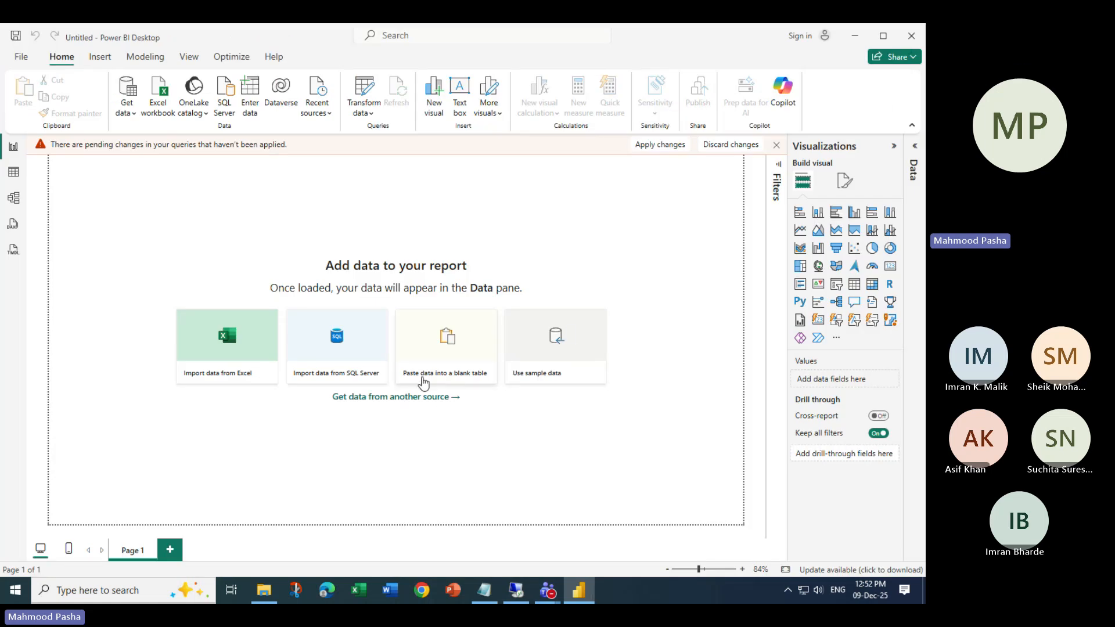
{"action": "left_click", "coordinate": [729, 144]}
{"action": "left_click", "coordinate": [511, 329]}
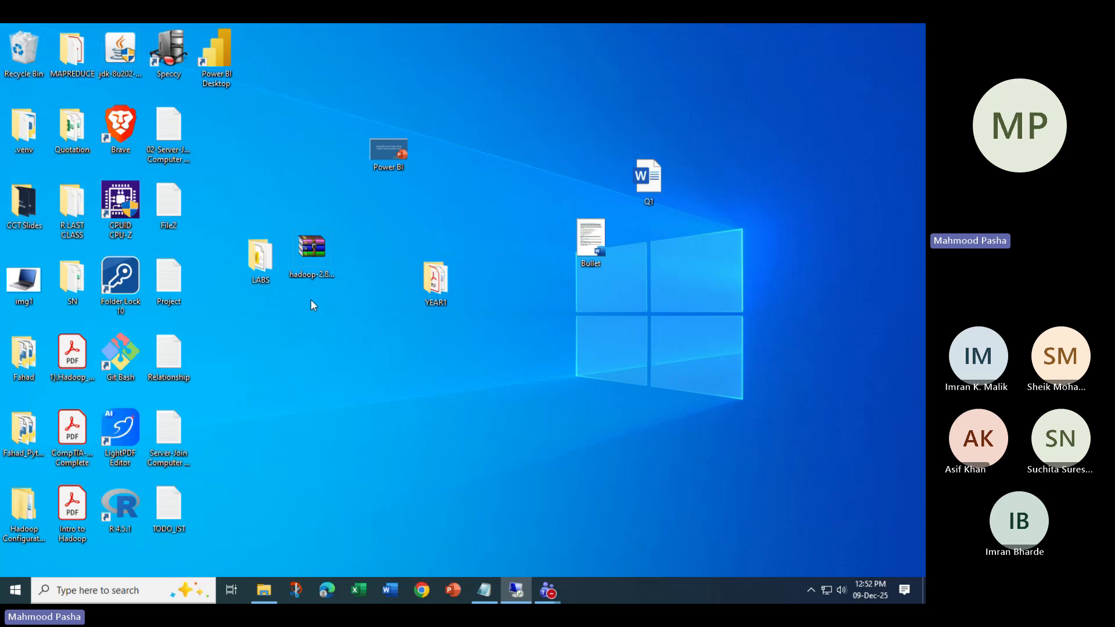
- Relaunch Power BI Desktop from the desktop icon and bring the meeting chat forward
{"action": "double_click", "coordinate": [228, 61]}
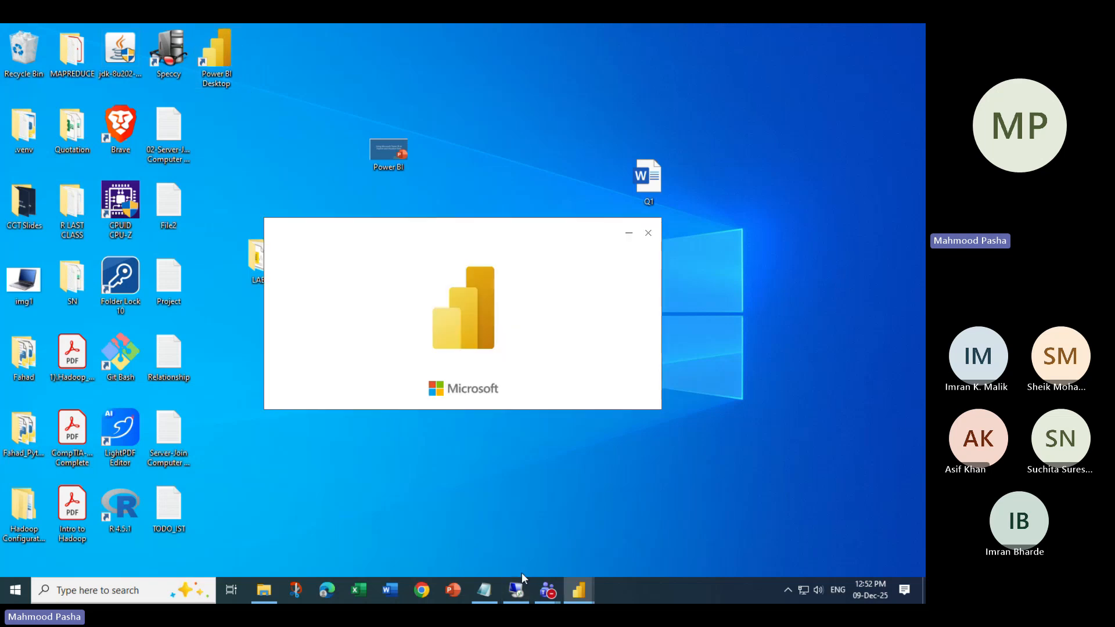
{"action": "mouse_move", "coordinate": [548, 592]}
{"action": "left_click", "coordinate": [402, 532]}
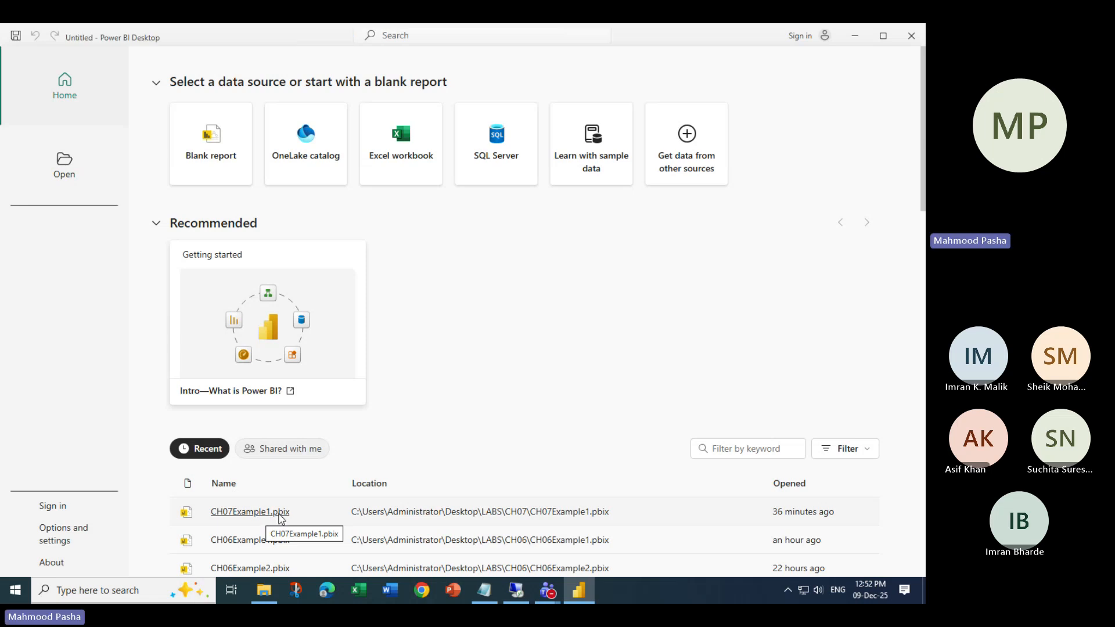
- Open CarSales.xlsx as Excel data and send its BaseData table to the query editor
{"action": "left_click", "coordinate": [405, 145]}
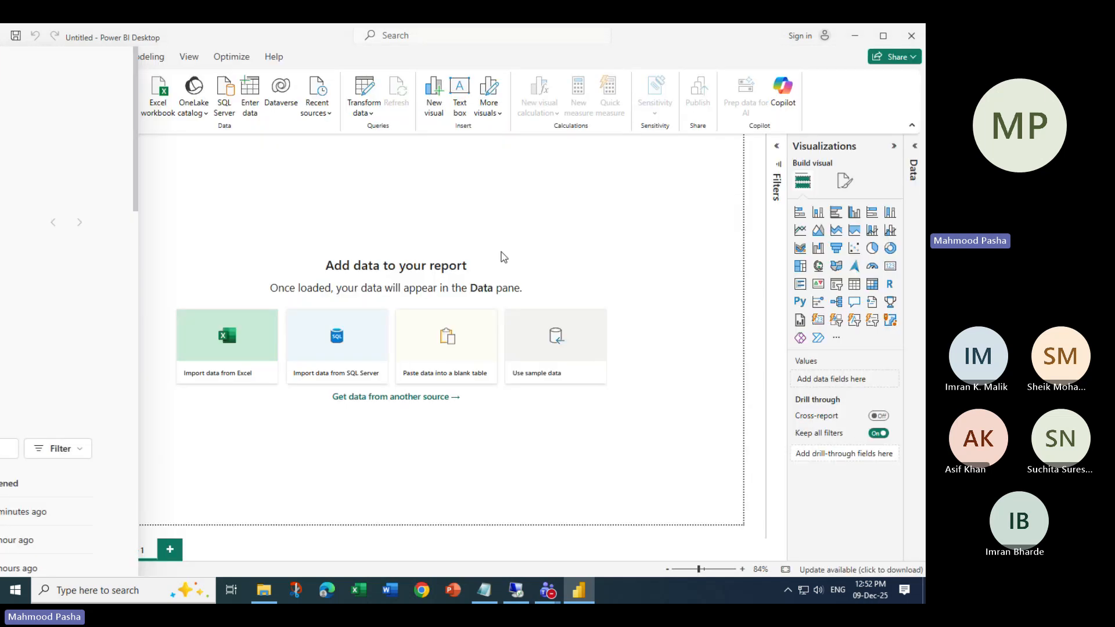
{"action": "left_click", "coordinate": [265, 284]}
{"action": "double_click", "coordinate": [265, 285]}
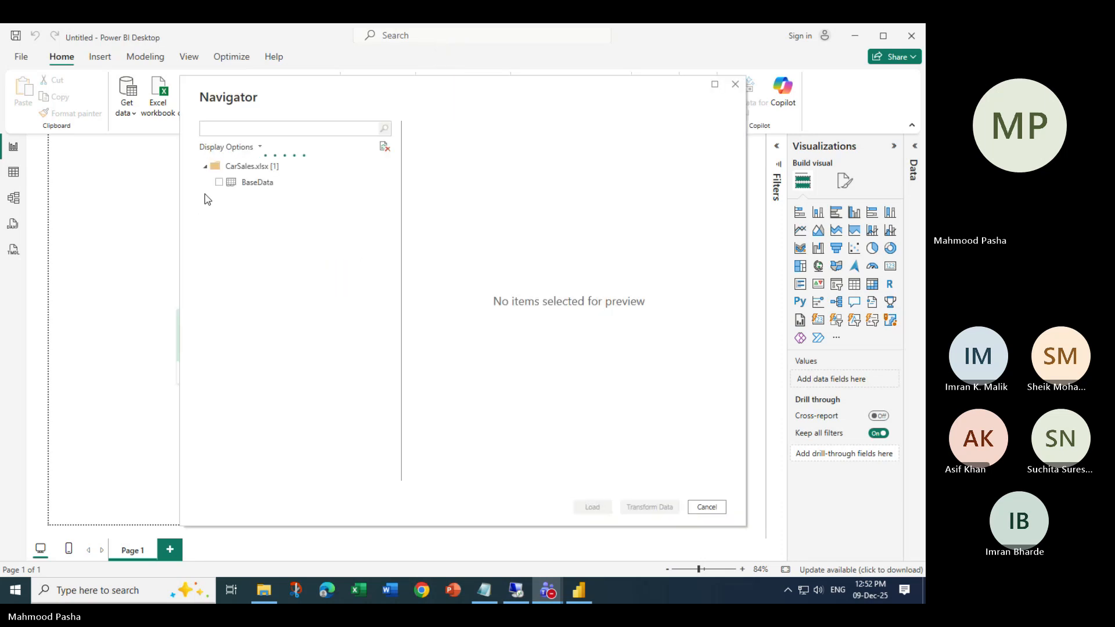
{"action": "left_click", "coordinate": [220, 183]}
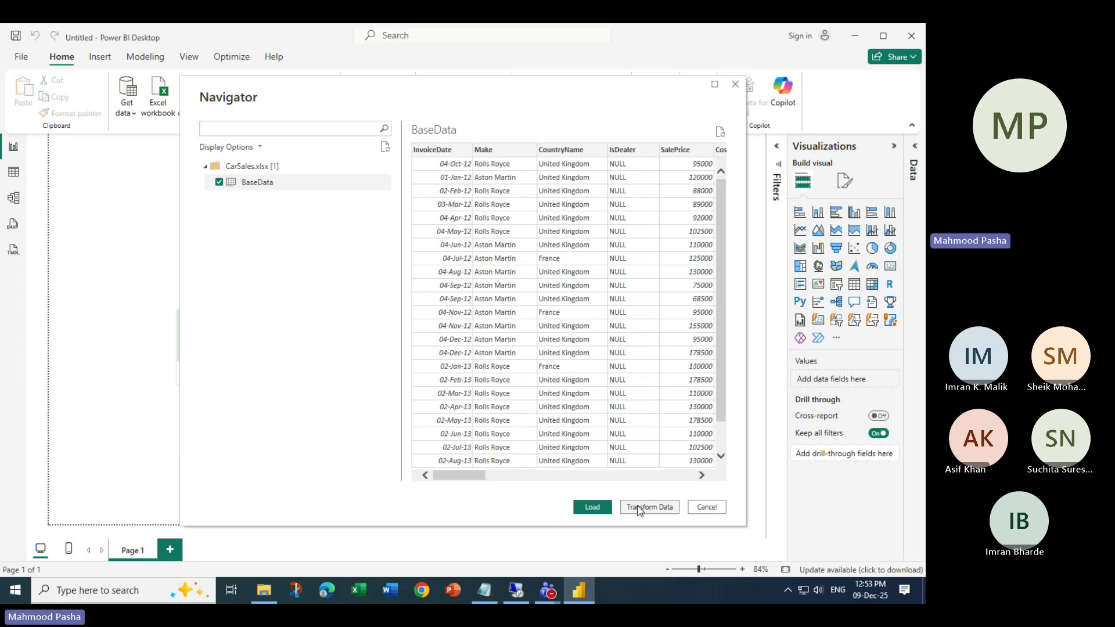
{"action": "left_click", "coordinate": [666, 508]}
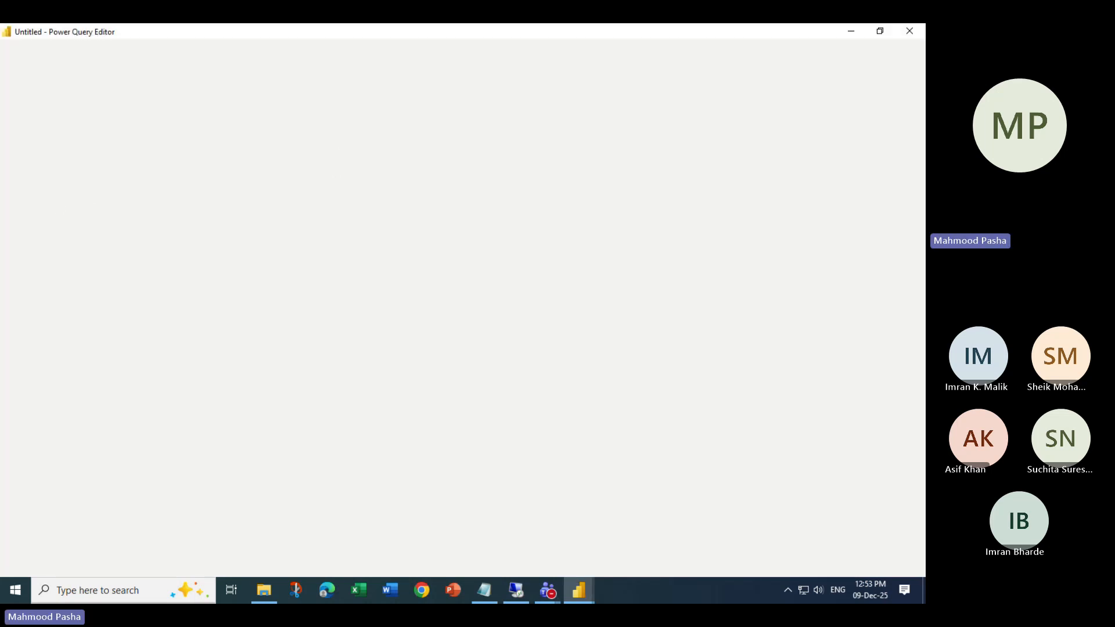
- Once BaseData loads, browse the Transform tab's Extract options and select the InvoiceNumber column
{"action": "key", "text": "alt+Tab"}
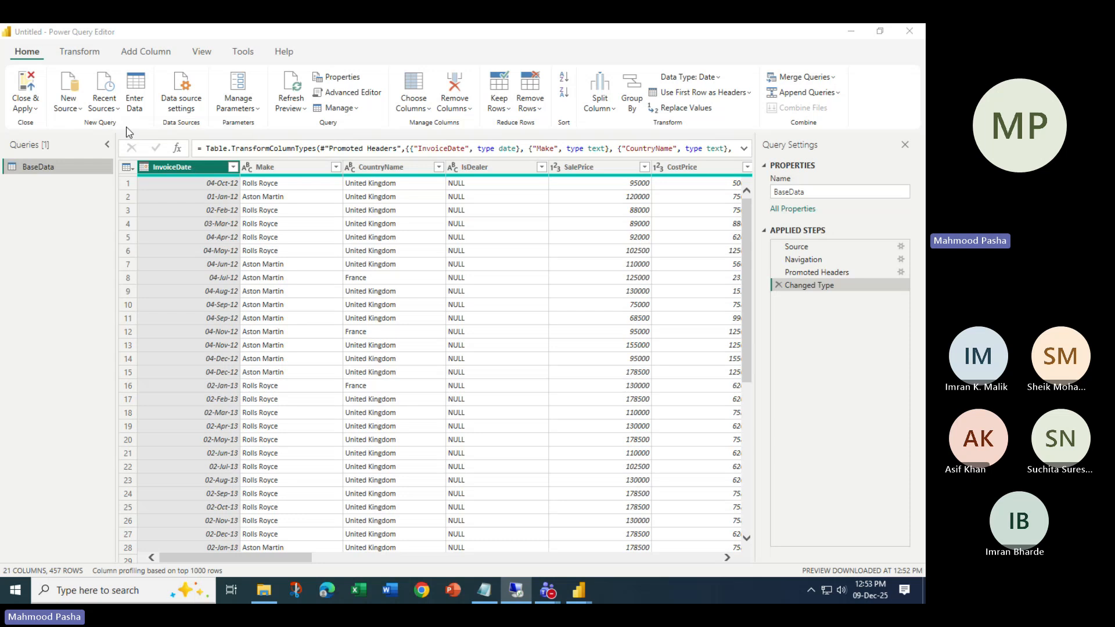
{"action": "left_click", "coordinate": [81, 51]}
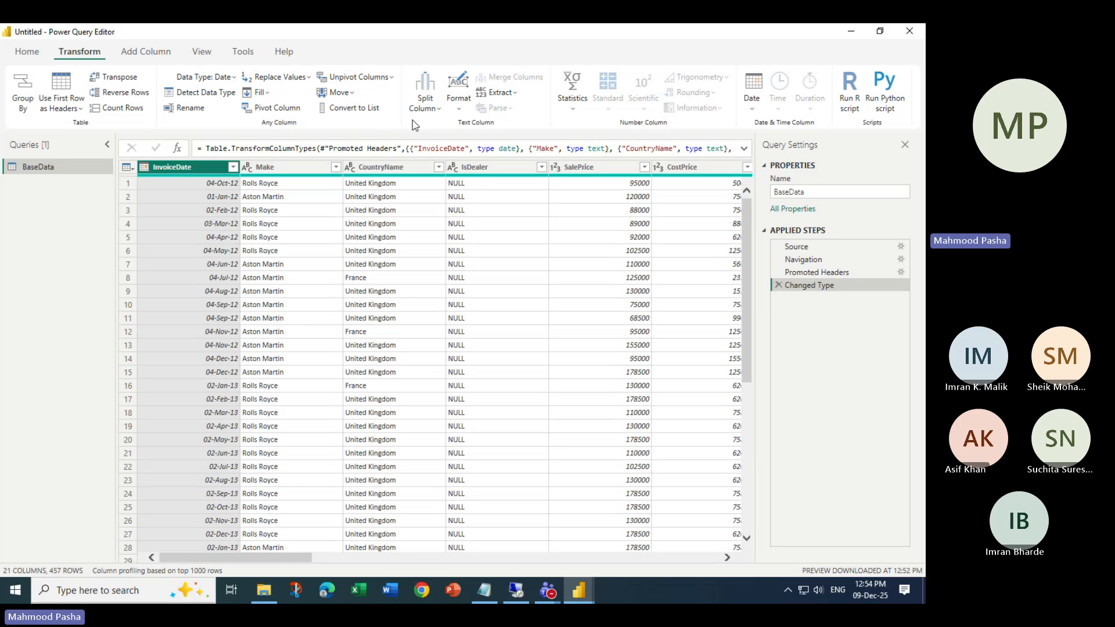
{"action": "left_click", "coordinate": [500, 92]}
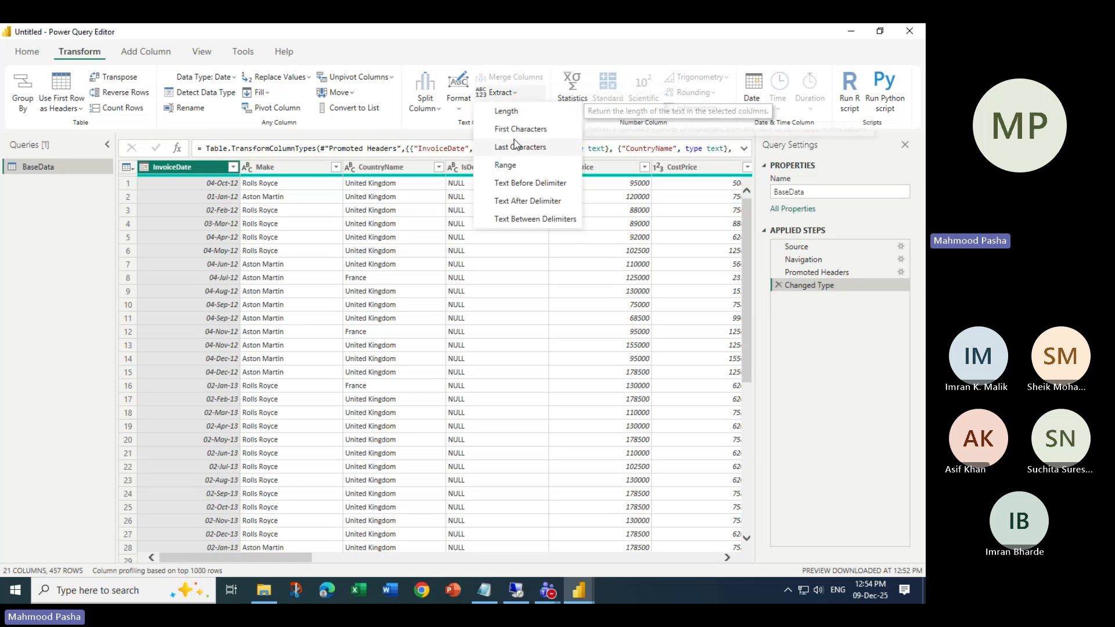
{"action": "left_click", "coordinate": [501, 129]}
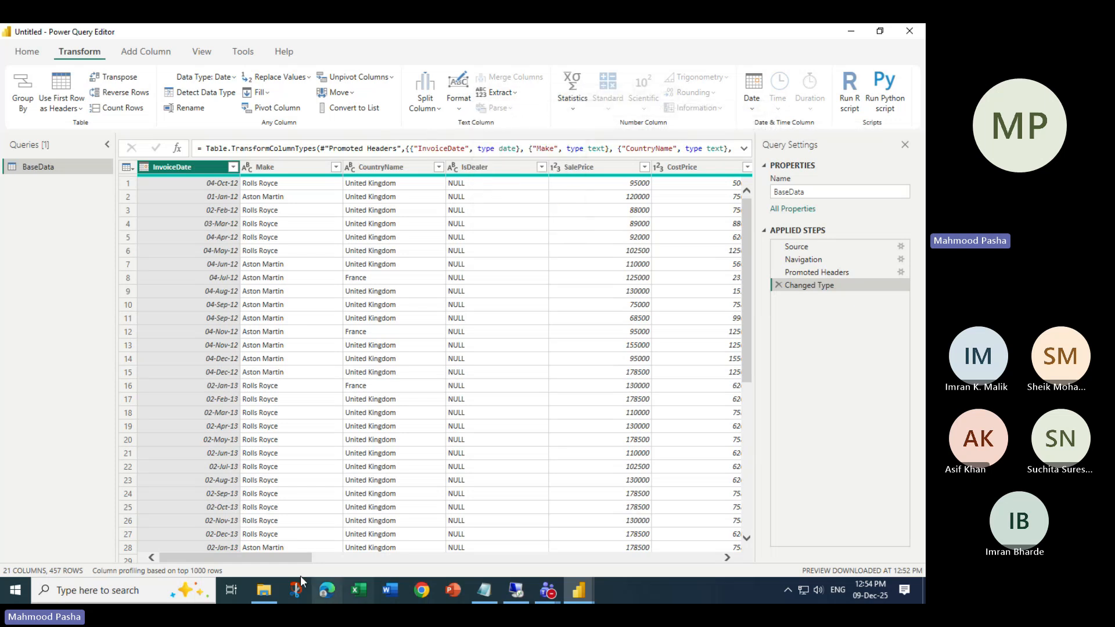
{"action": "left_click_drag", "start_coordinate": [293, 558], "coordinate": [679, 557]}
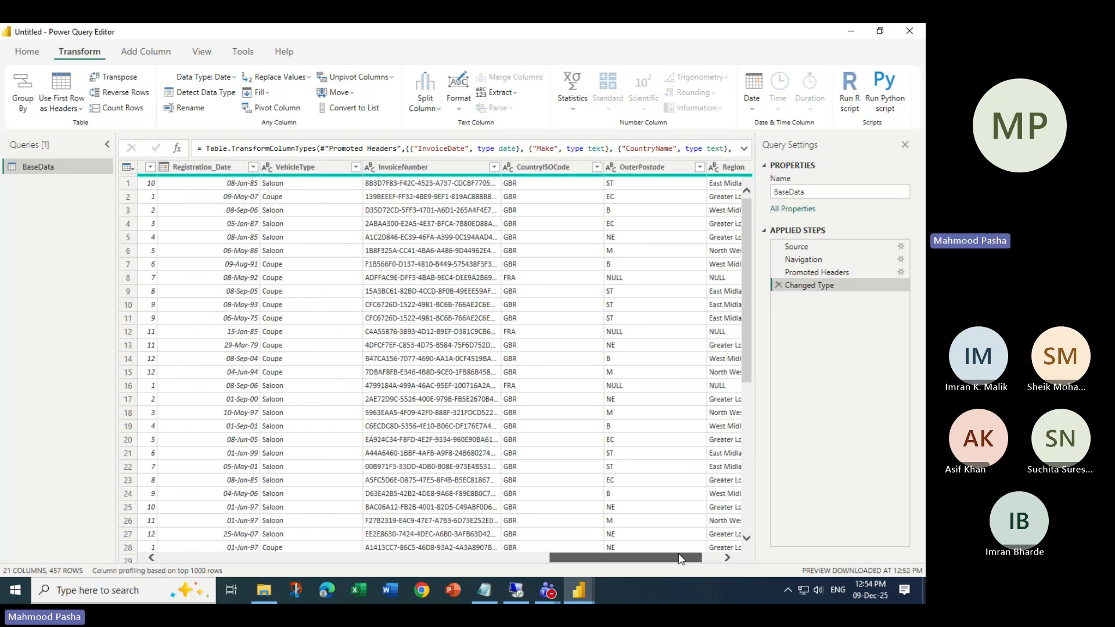
{"action": "left_click", "coordinate": [431, 167]}
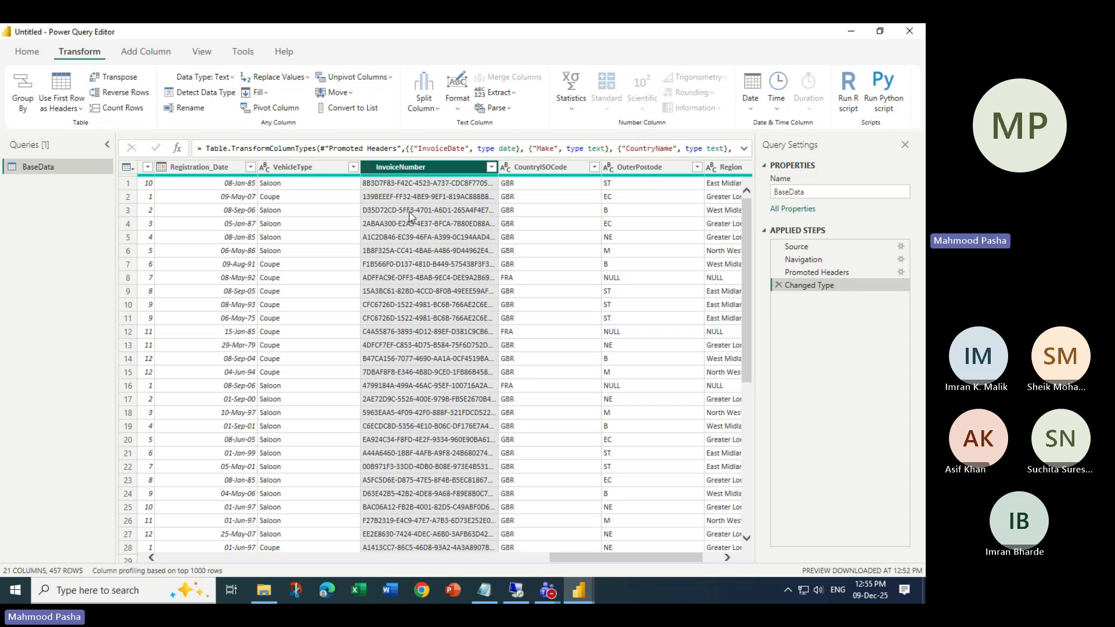
- Preview the first full InvoiceNumber value and select the InvoiceNumber column
{"action": "left_click", "coordinate": [383, 185]}
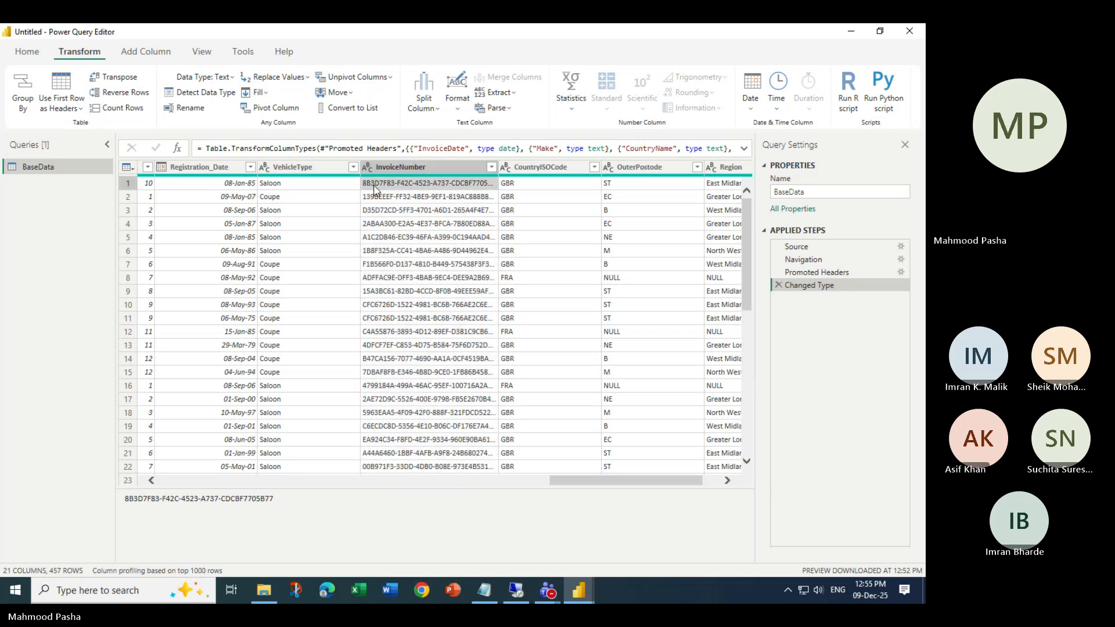
{"action": "left_click", "coordinate": [409, 168]}
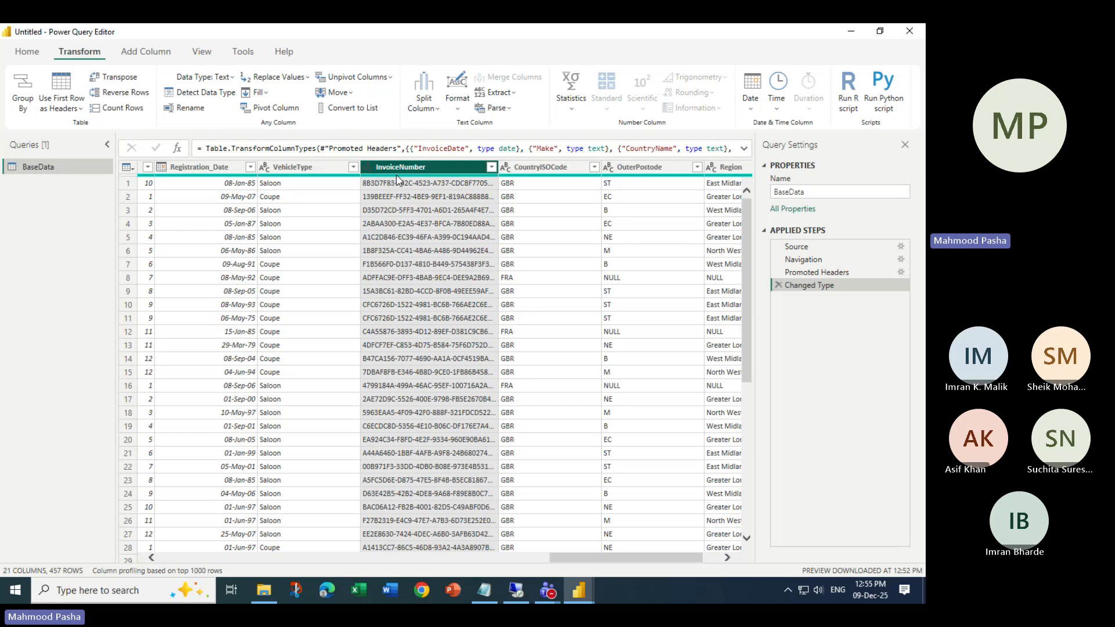
{"action": "mouse_move", "coordinate": [395, 180]}
- Open Transform > Extract > Text Before Delimiter for InvoiceNumber
{"action": "left_click", "coordinate": [458, 110]}
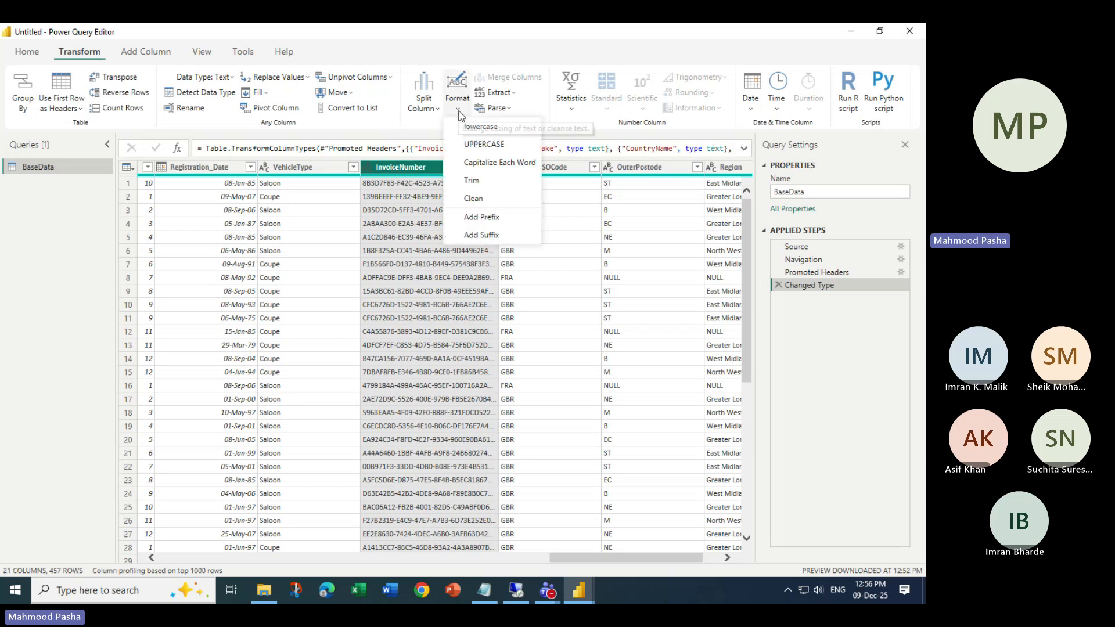
{"action": "left_click", "coordinate": [513, 95]}
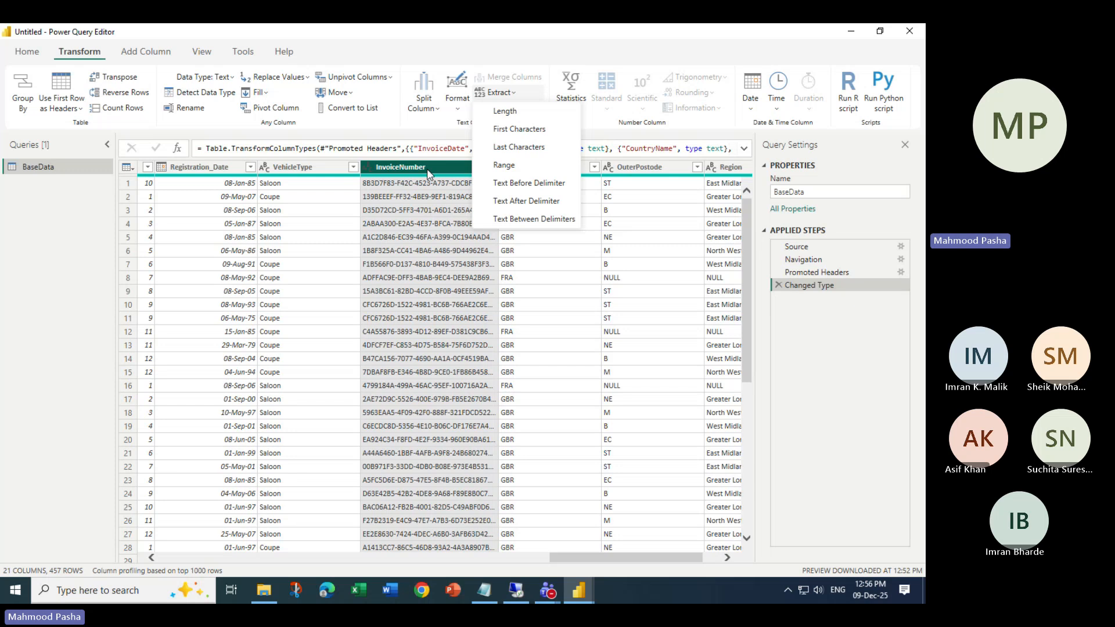
{"action": "left_click", "coordinate": [428, 173]}
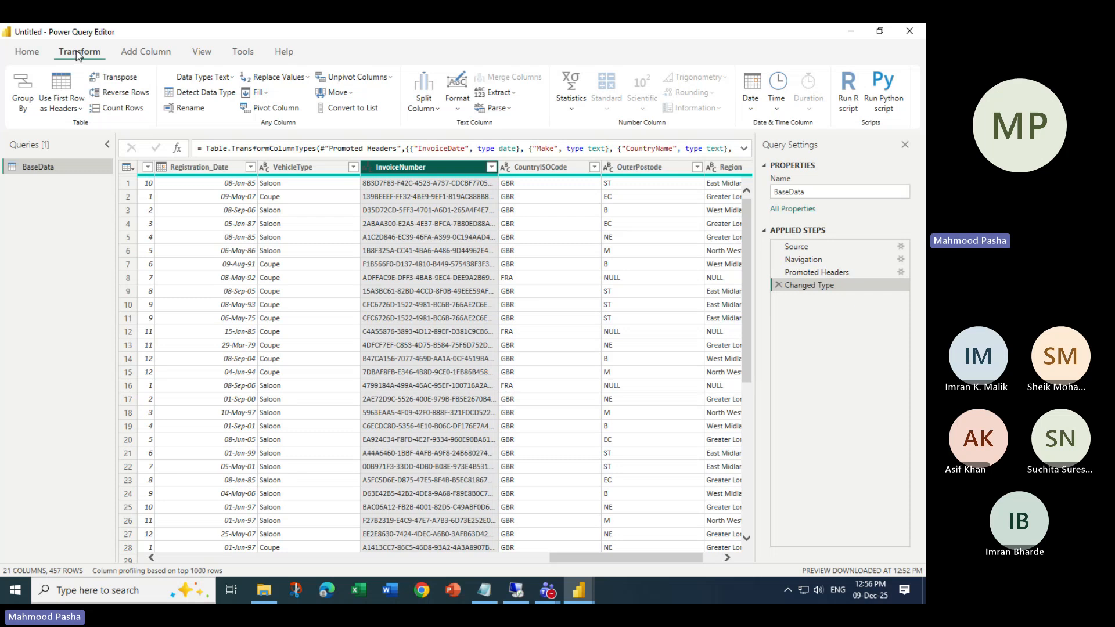
{"action": "left_click", "coordinate": [517, 96]}
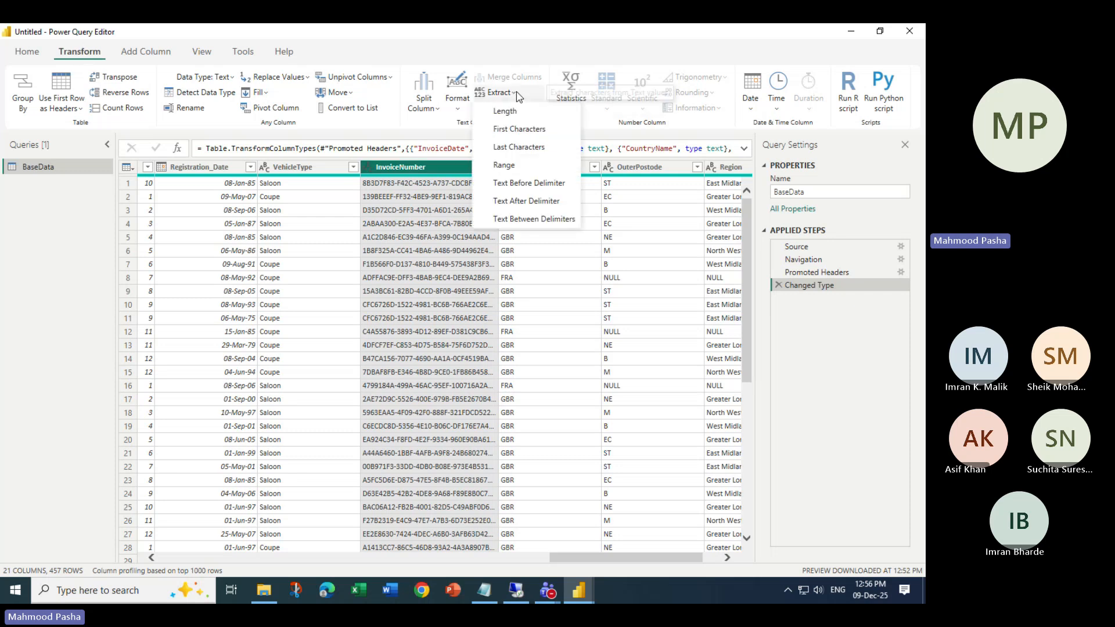
{"action": "left_click", "coordinate": [533, 184]}
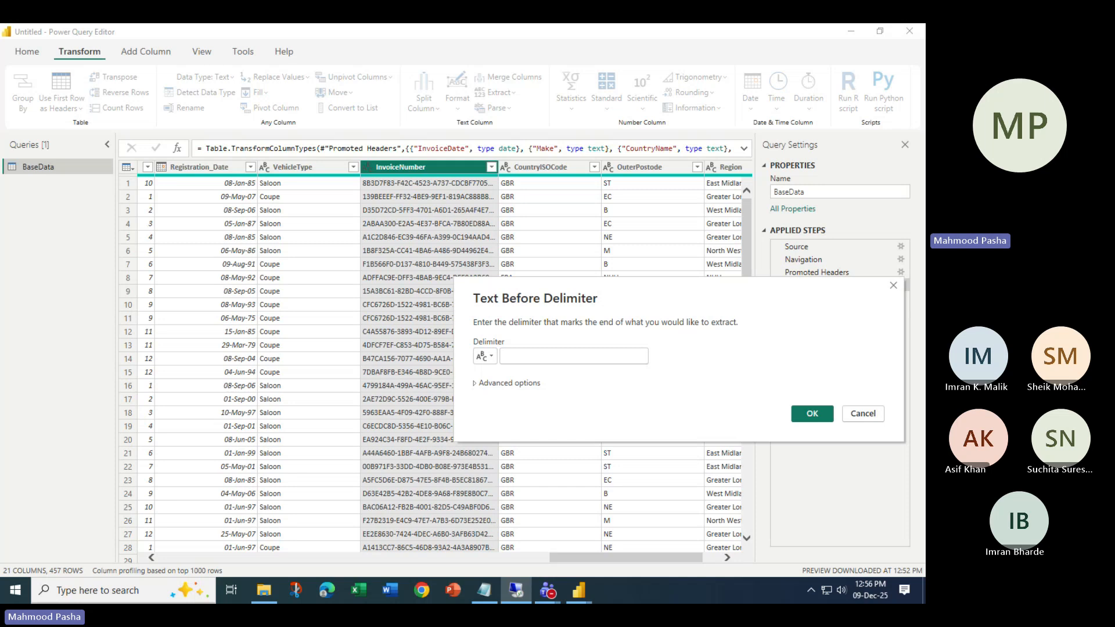
- Extract the InvoiceNumber text before the first '-', then delete that applied step
{"action": "left_click", "coordinate": [515, 352]}
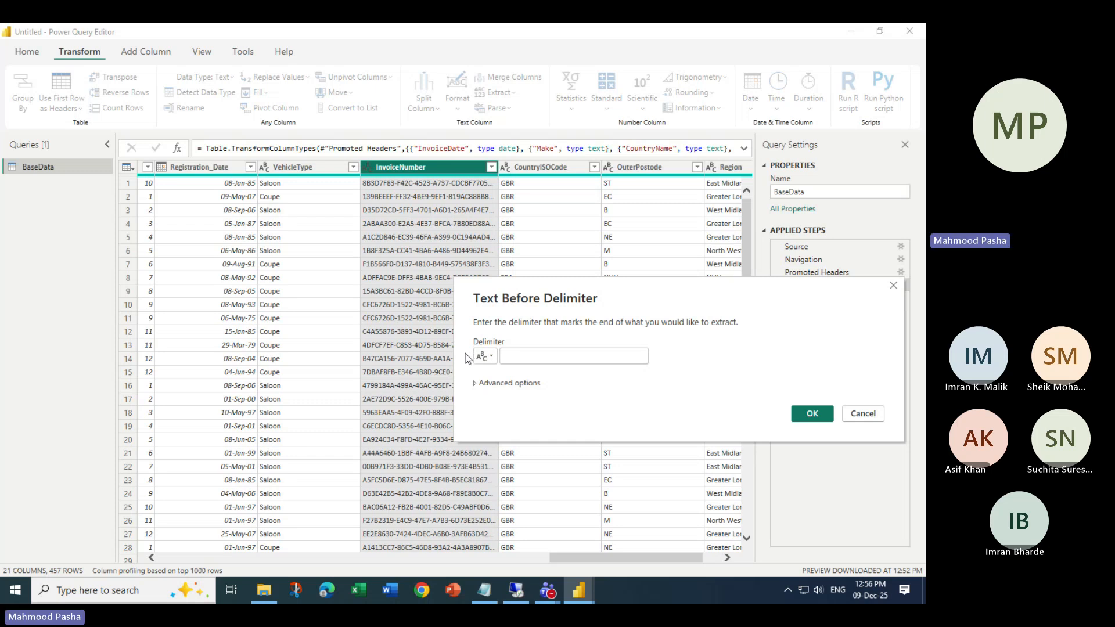
{"action": "type", "text": "-"}
{"action": "left_click_drag", "start_coordinate": [513, 357], "coordinate": [493, 360]}
{"action": "left_click", "coordinate": [518, 356]}
{"action": "left_click", "coordinate": [812, 414]}
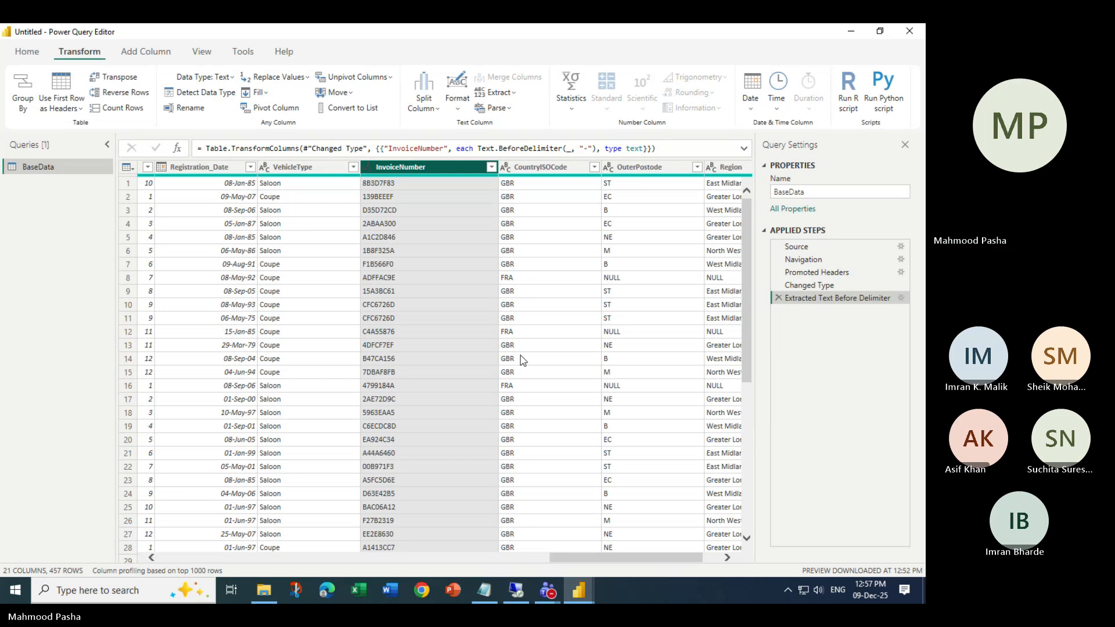
{"action": "left_click", "coordinate": [778, 298]}
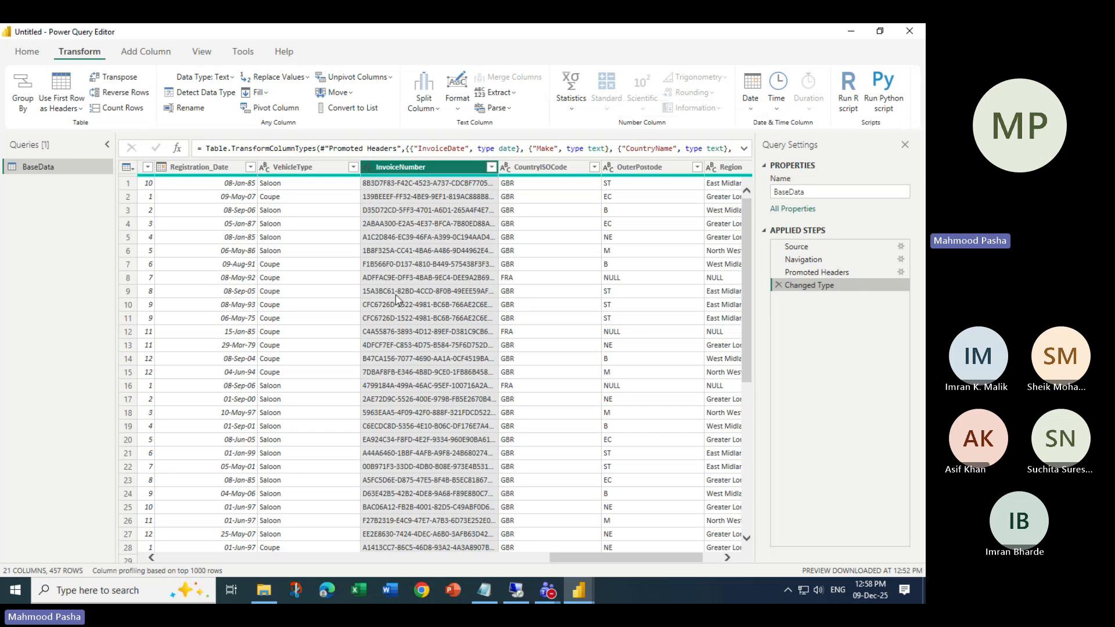
- Reopen Text Before Delimiter for InvoiceNumber and enter '-' as the delimiter
{"action": "left_click", "coordinate": [513, 94]}
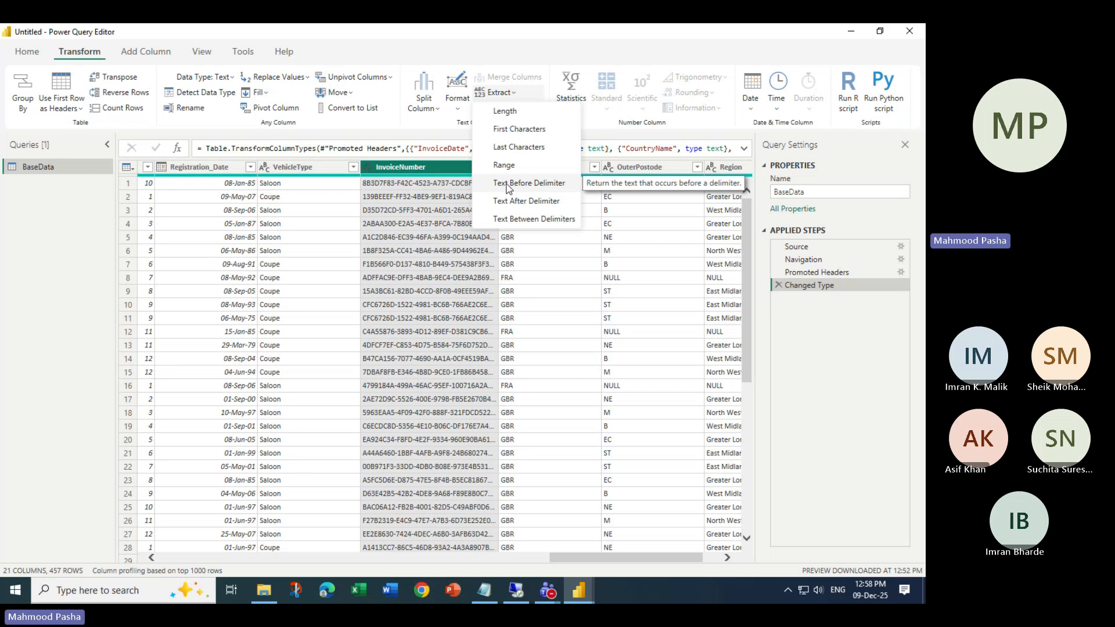
{"action": "left_click", "coordinate": [529, 183]}
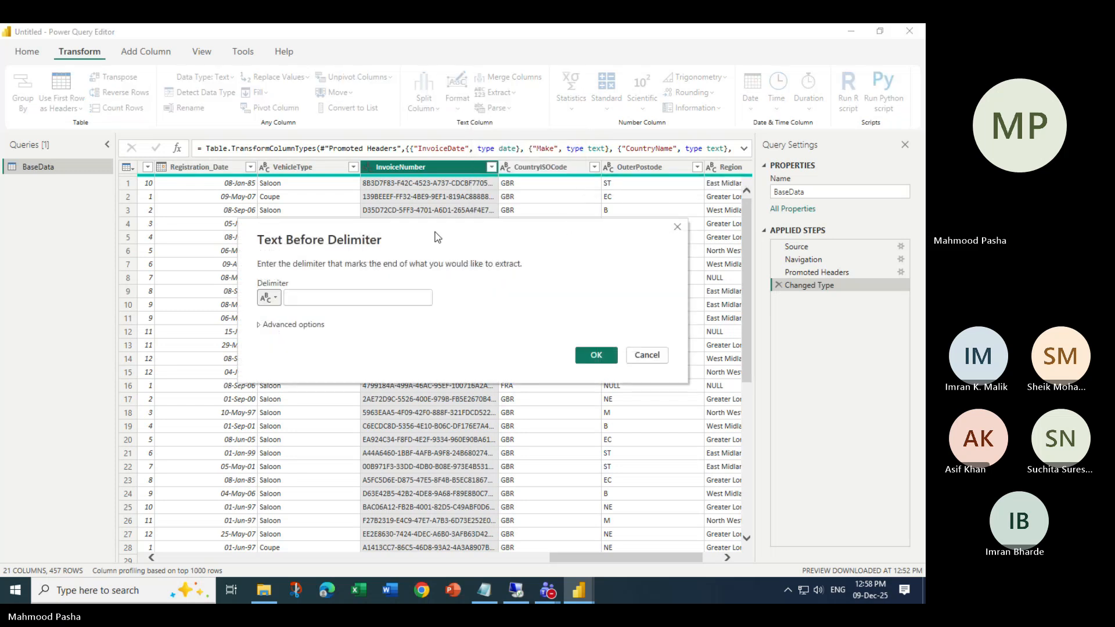
{"action": "left_click_drag", "start_coordinate": [437, 235], "coordinate": [485, 354]}
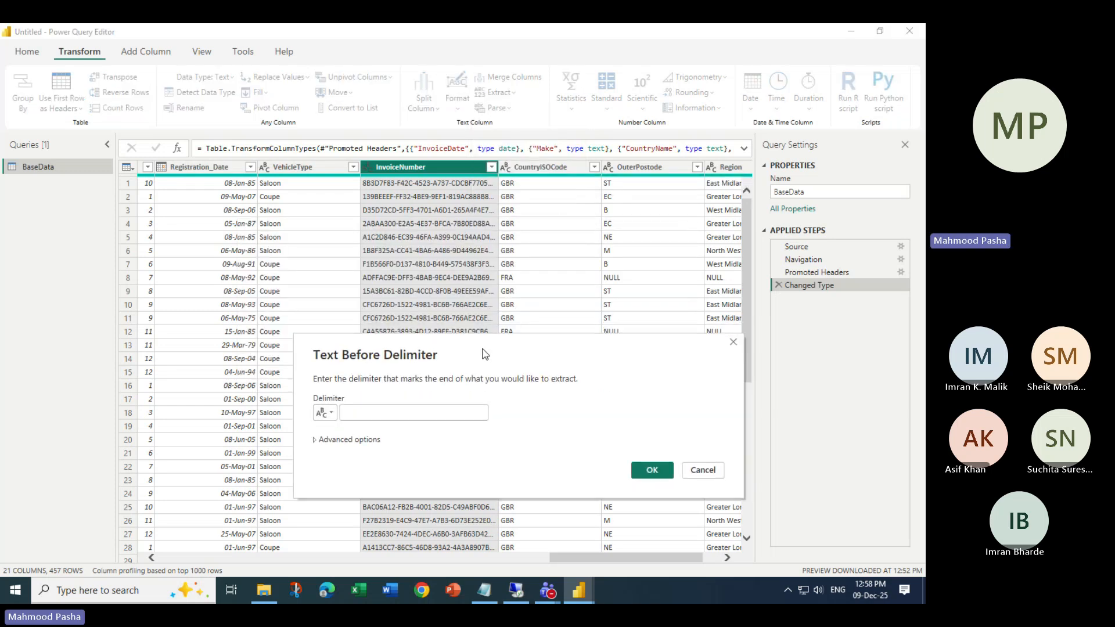
{"action": "left_click", "coordinate": [364, 411]}
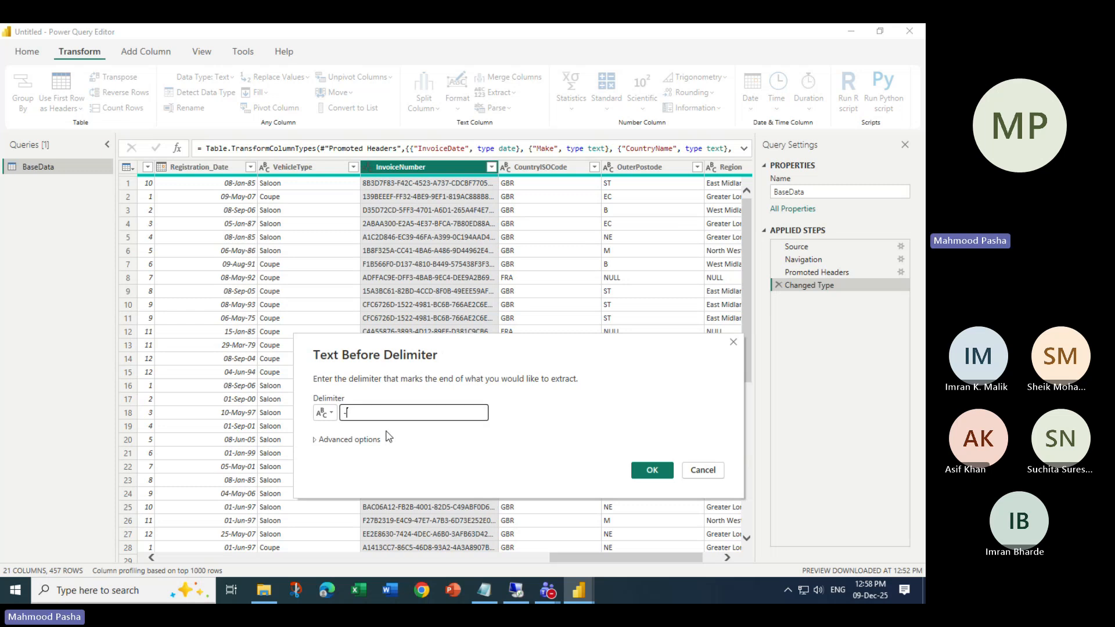
{"action": "type", "text": "-"}
{"action": "left_click", "coordinate": [311, 443]}
- In Advanced options, set the number of delimiters to skip to 1
{"action": "left_click", "coordinate": [325, 440]}
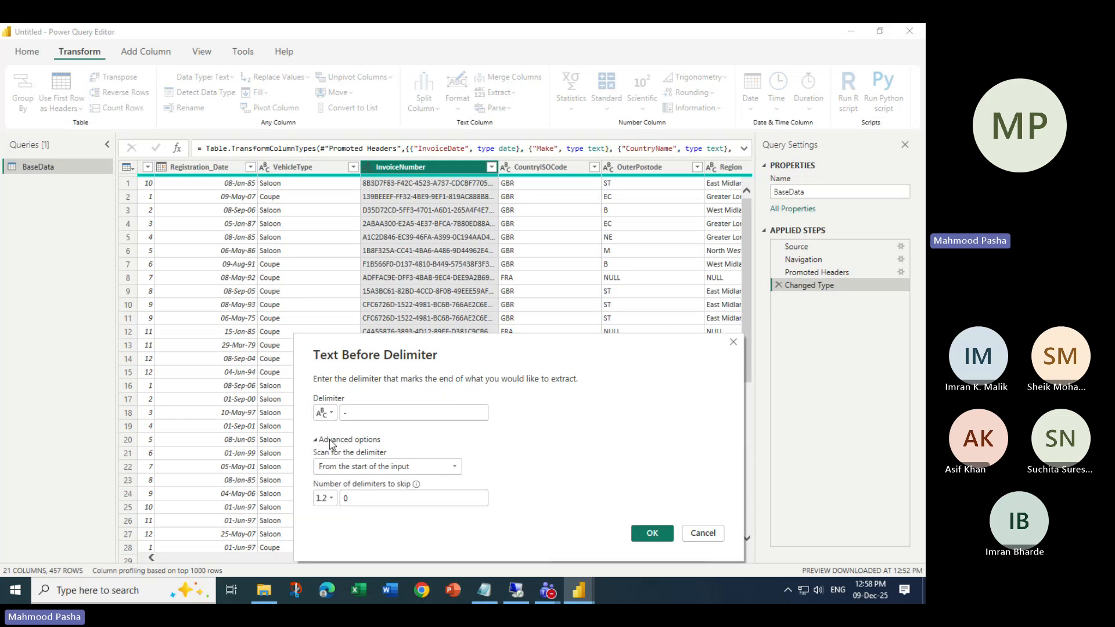
{"action": "left_click_drag", "start_coordinate": [471, 349], "coordinate": [376, 239]}
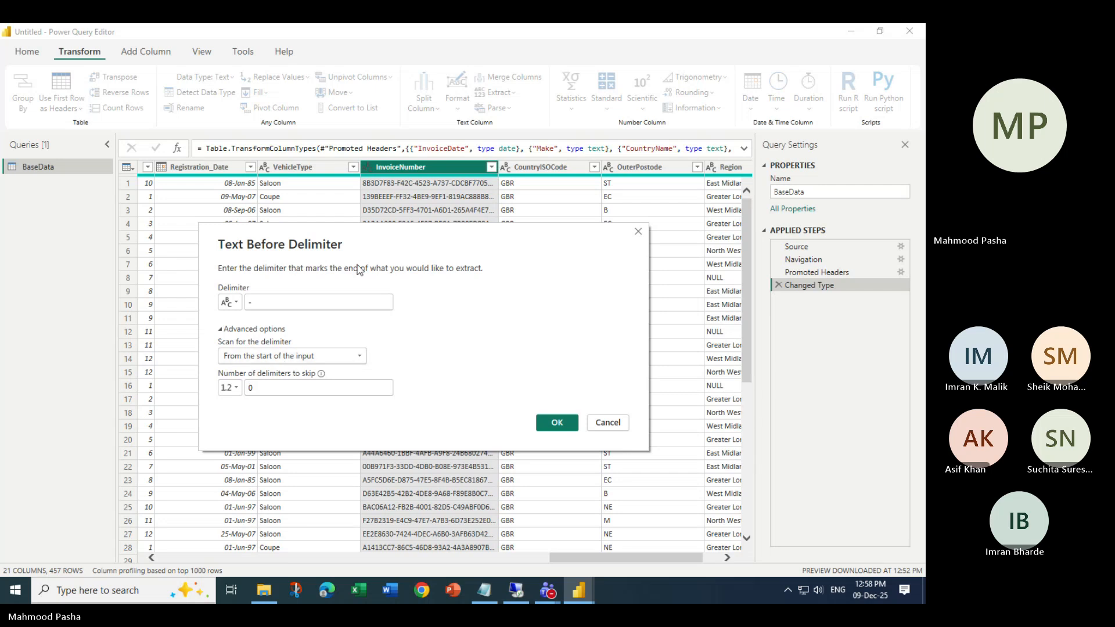
{"action": "double_click", "coordinate": [252, 388]}
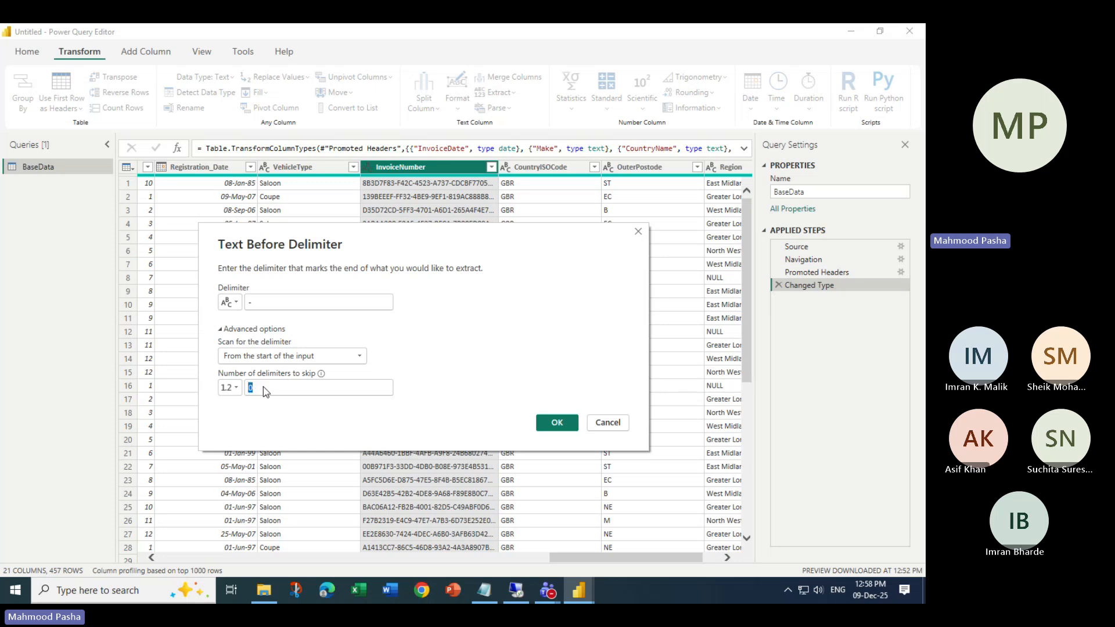
{"action": "type", "text": "1"}
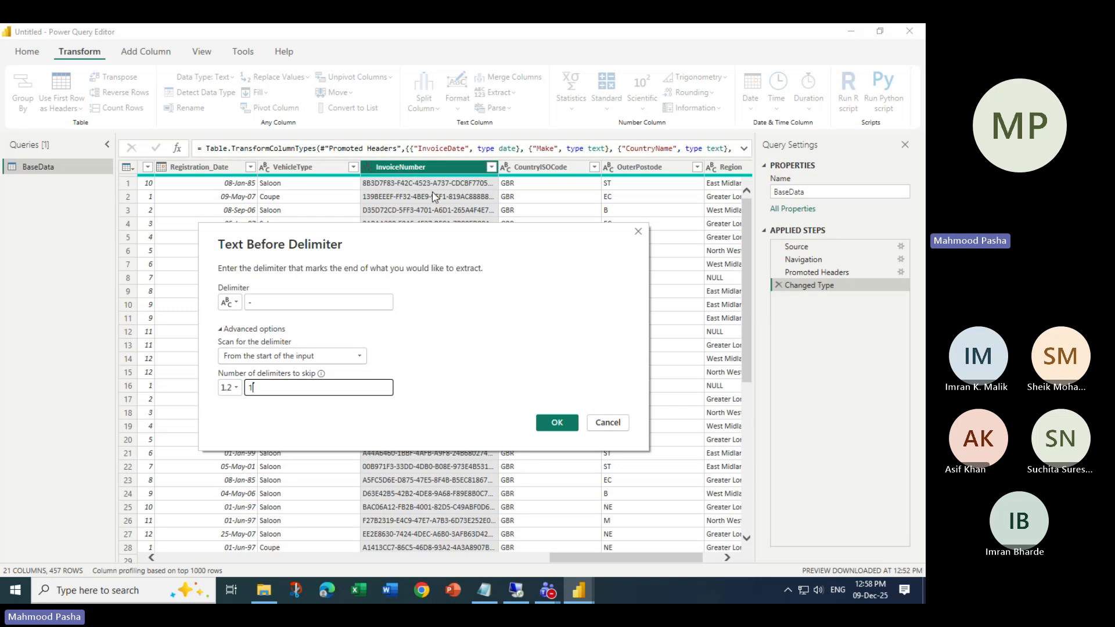
{"action": "left_click_drag", "start_coordinate": [364, 240], "coordinate": [448, 283]}
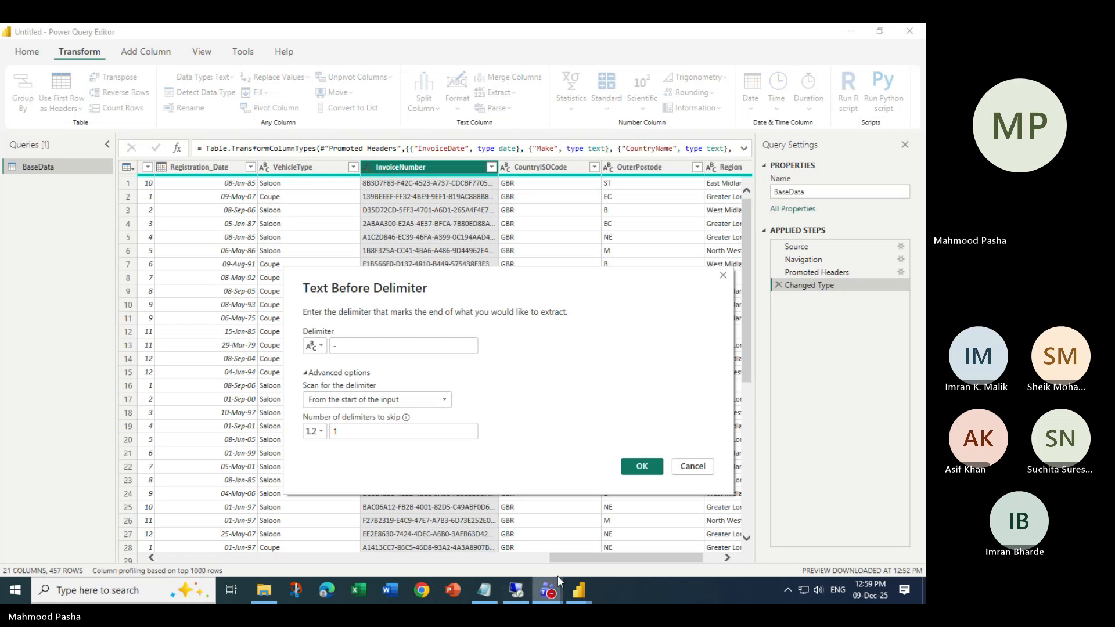
{"action": "mouse_move", "coordinate": [559, 592]}
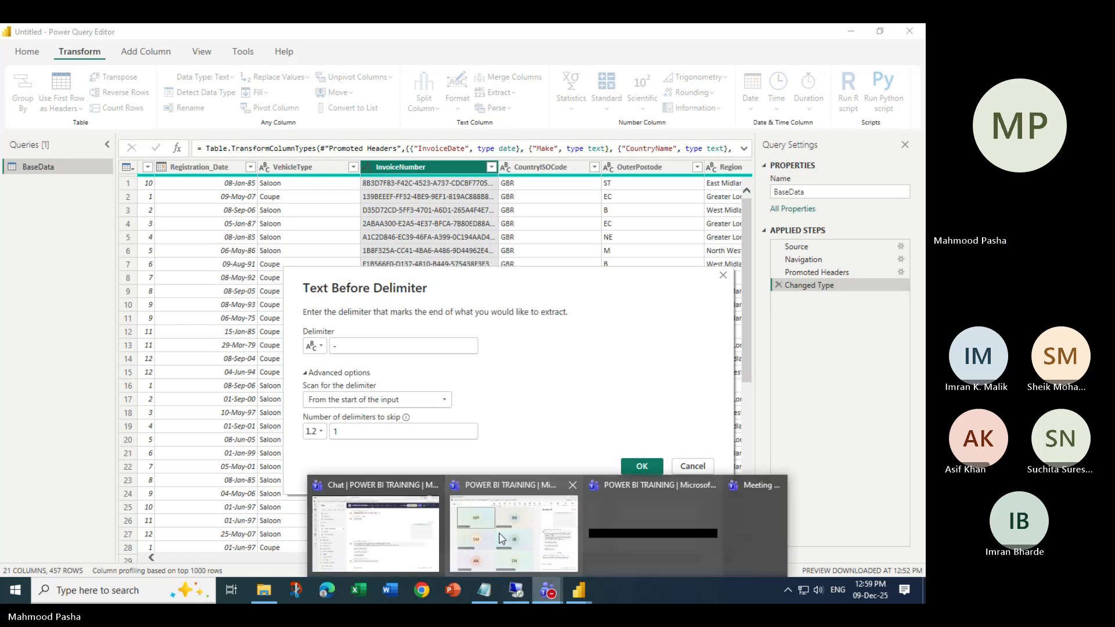
{"action": "left_click", "coordinate": [412, 531]}
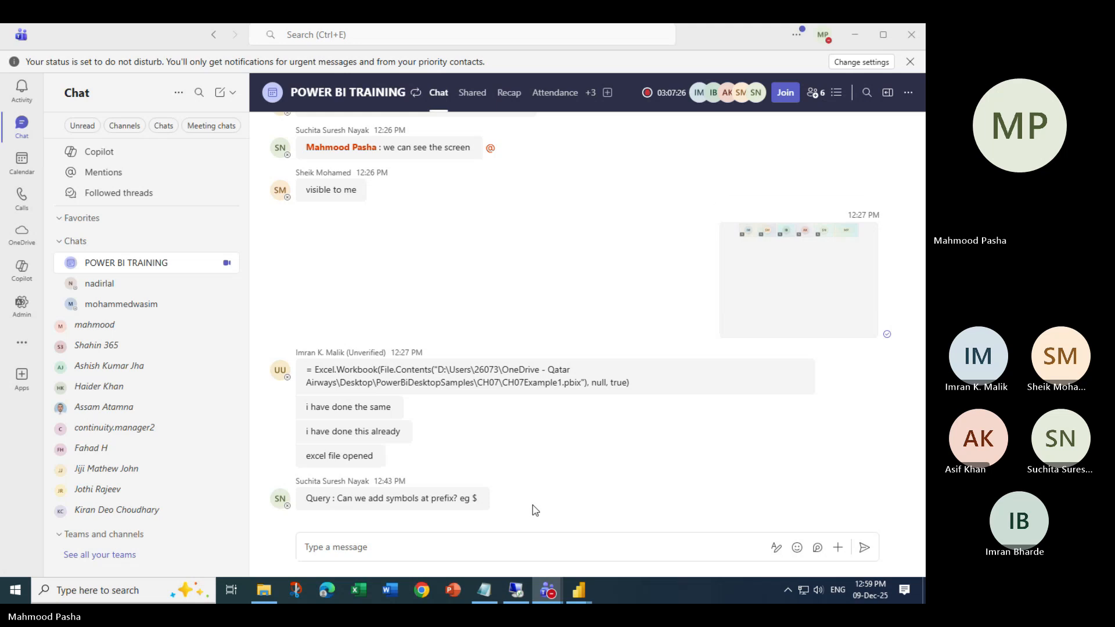
{"action": "left_click", "coordinate": [856, 34]}
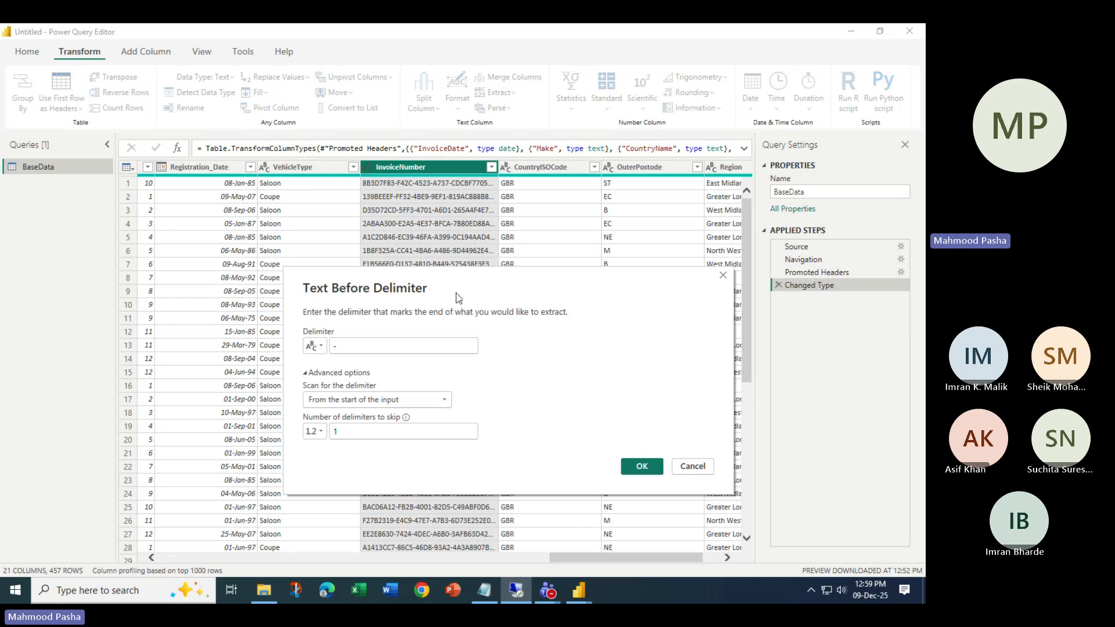
- Apply the text-before-hyphen extraction skipping 1 delimiter, then delete the resulting step
{"action": "left_click_drag", "start_coordinate": [350, 347], "coordinate": [317, 343]}
{"action": "left_click", "coordinate": [507, 396]}
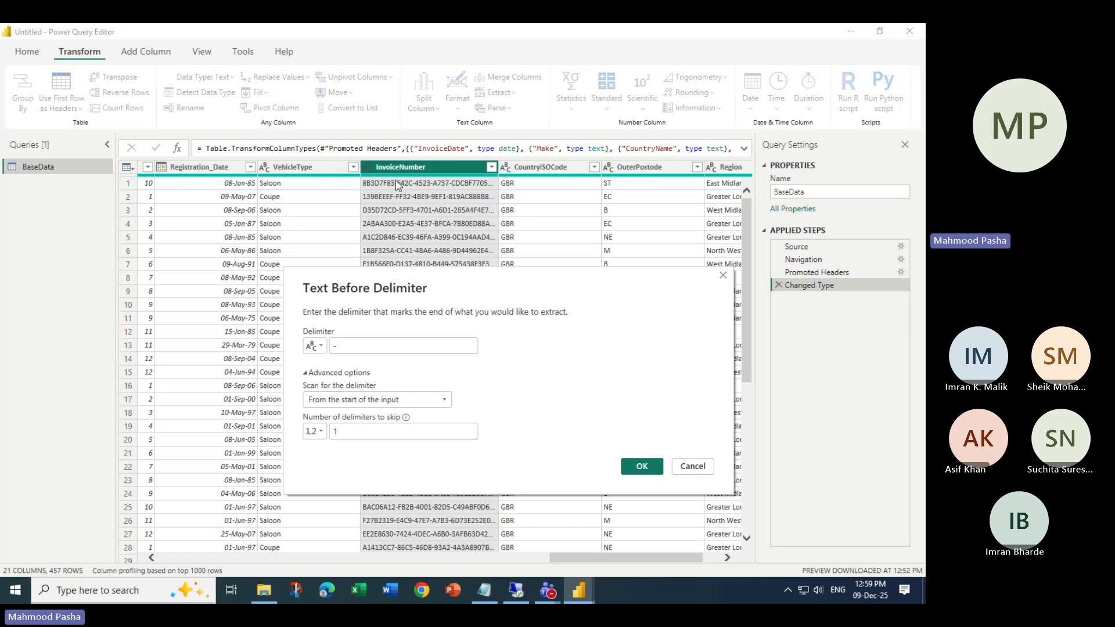
{"action": "left_click", "coordinate": [642, 466]}
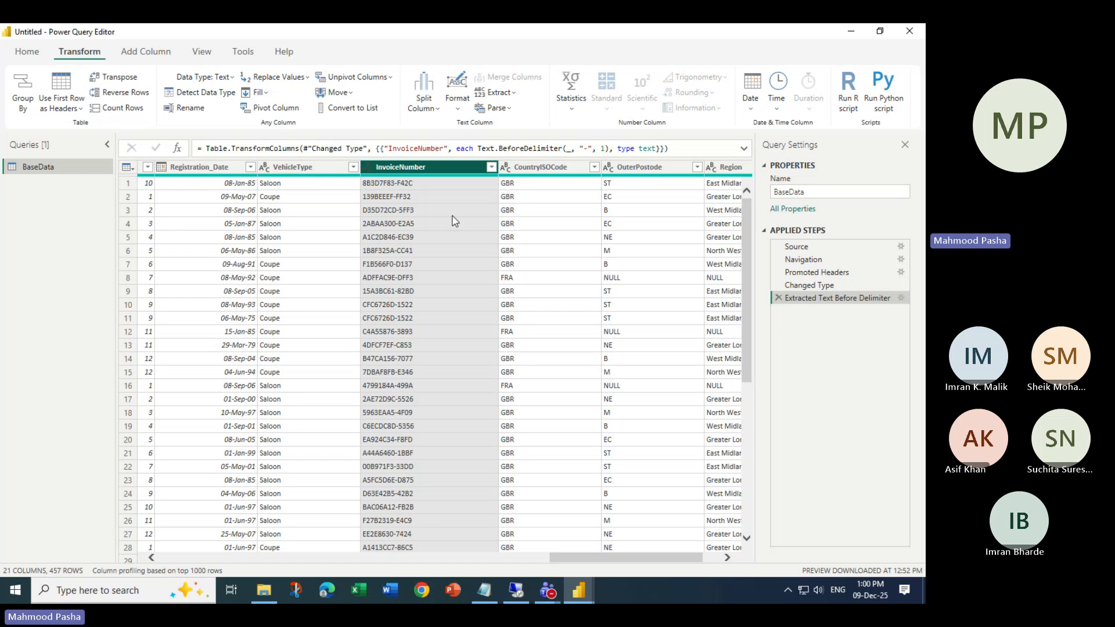
{"action": "left_click", "coordinate": [779, 297]}
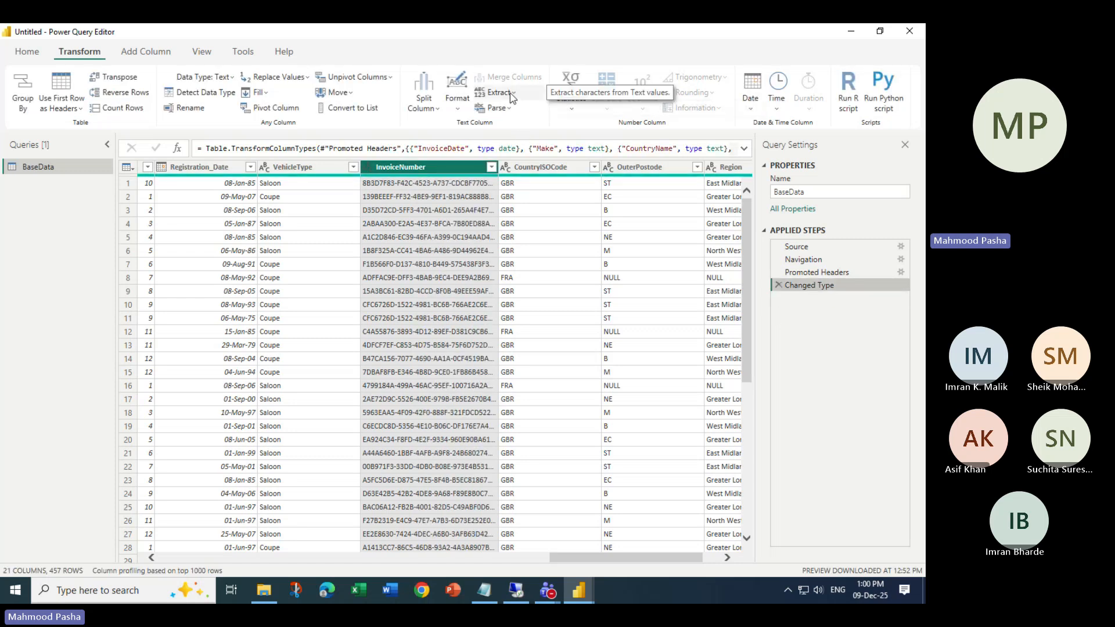
- Extract the InvoiceNumber text after the first '-' using Text After Delimiter
{"action": "left_click", "coordinate": [500, 92]}
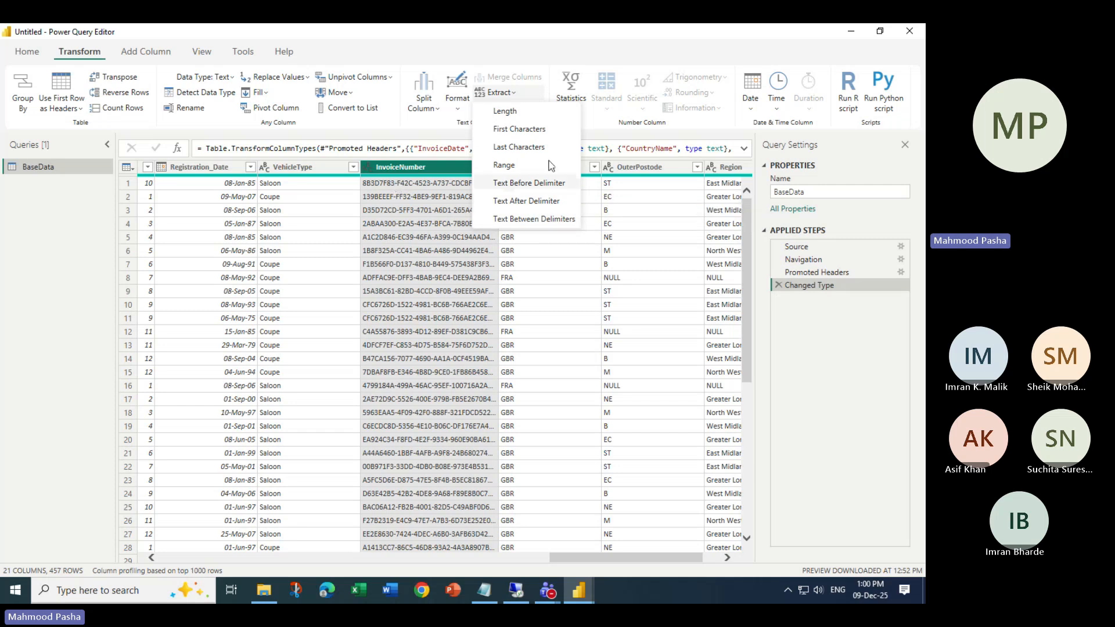
{"action": "left_click", "coordinate": [520, 203]}
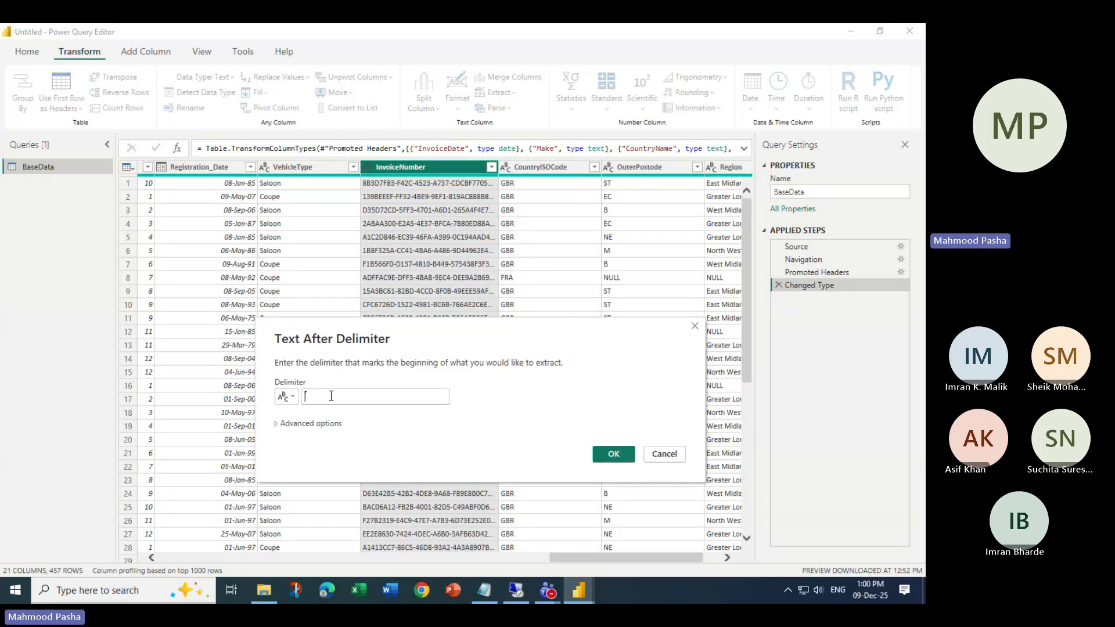
{"action": "type", "text": "-"}
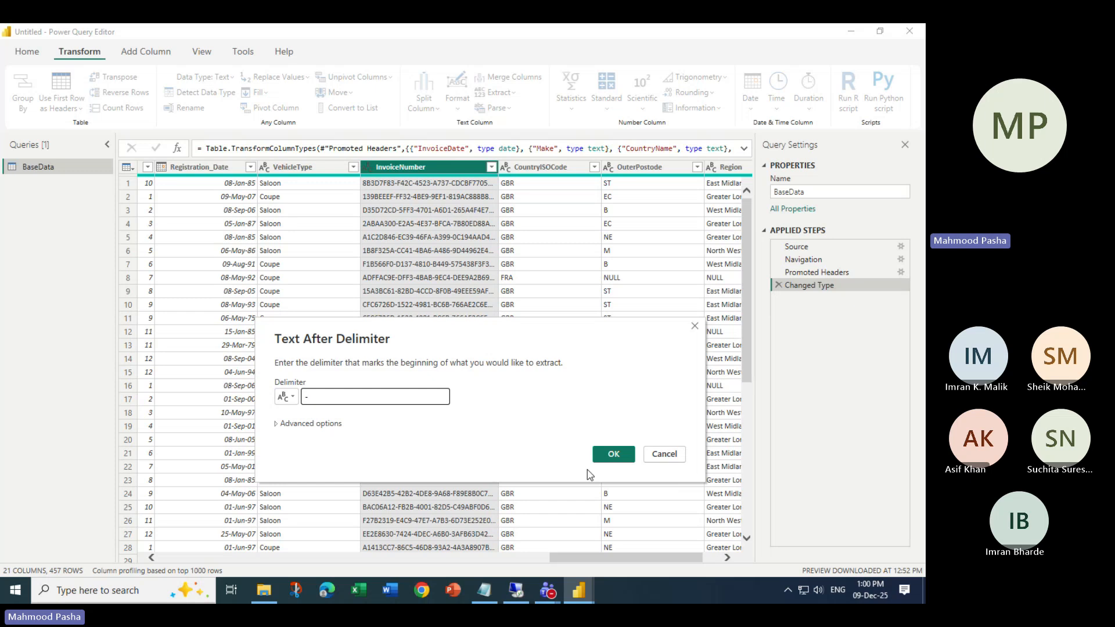
{"action": "left_click", "coordinate": [614, 454]}
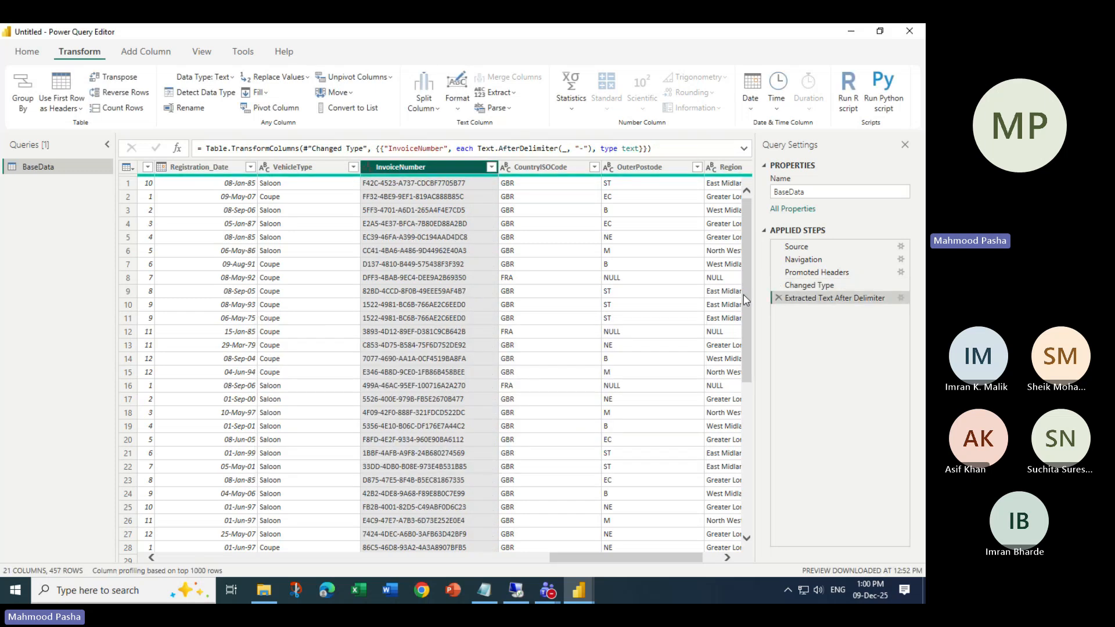
{"action": "left_click", "coordinate": [779, 298]}
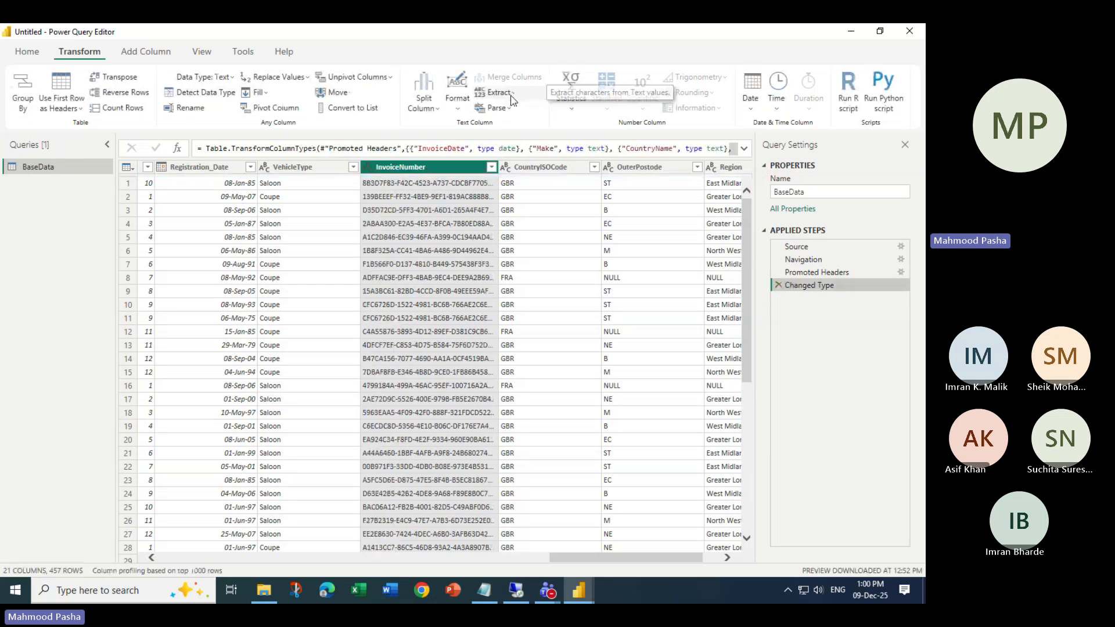
{"action": "left_click", "coordinate": [495, 92]}
{"action": "left_click", "coordinate": [526, 201]}
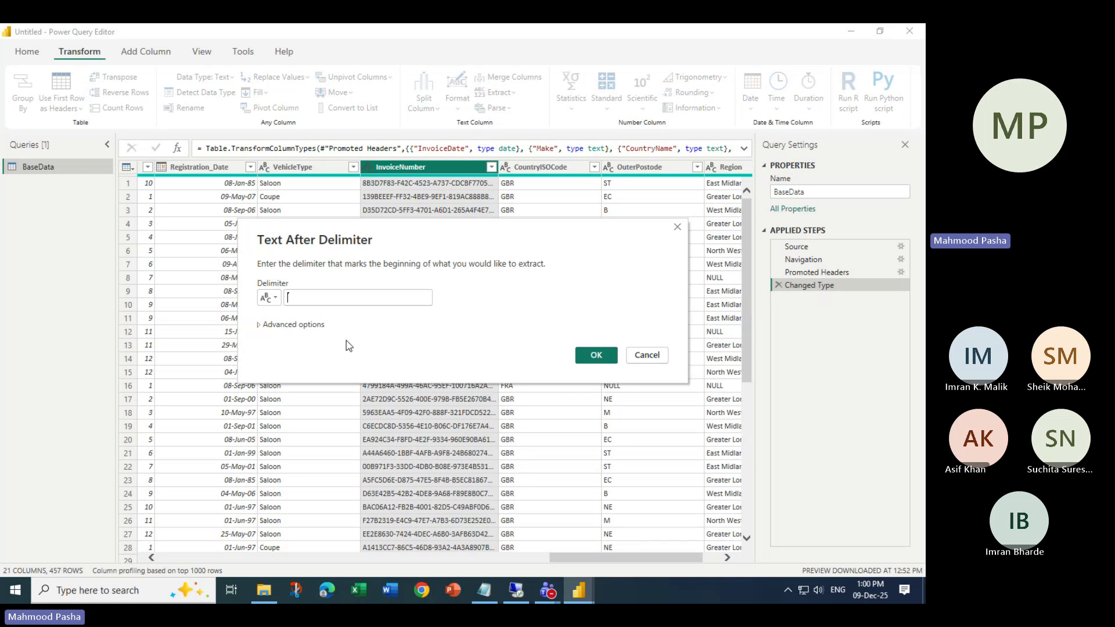
{"action": "type", "text": "-"}
{"action": "left_click", "coordinate": [259, 325]}
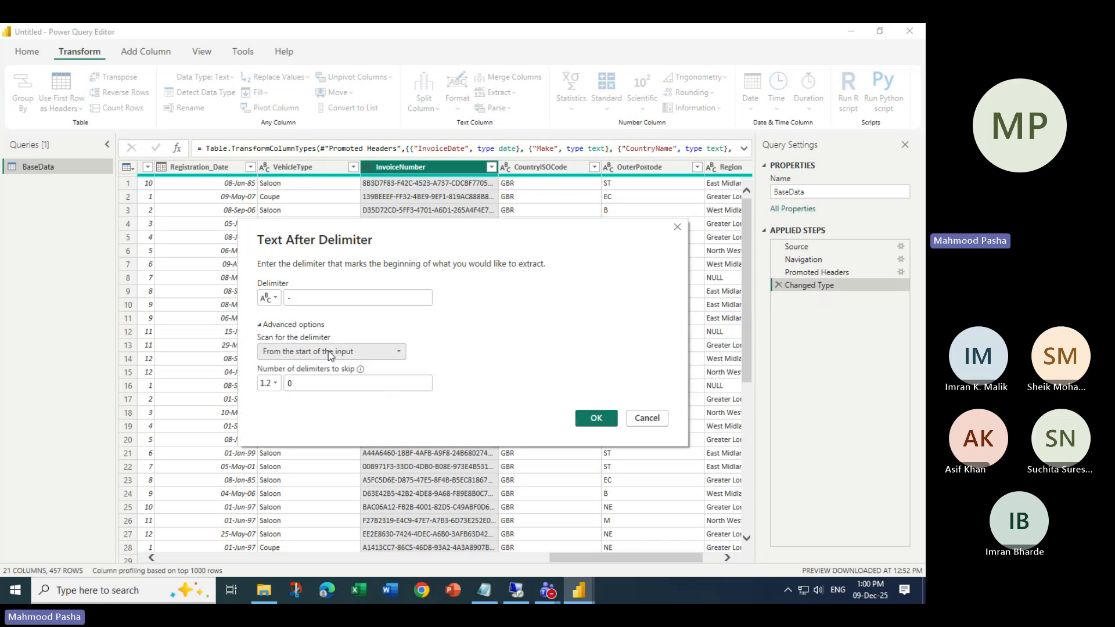
{"action": "left_click_drag", "start_coordinate": [302, 384], "coordinate": [279, 386]}
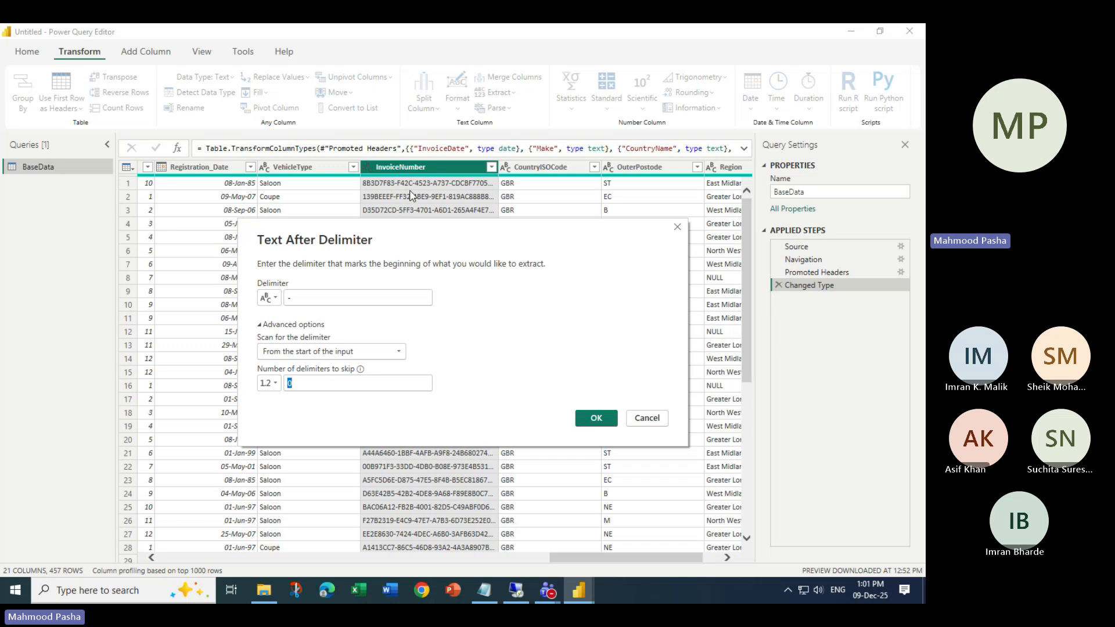
{"action": "left_click", "coordinate": [648, 418]}
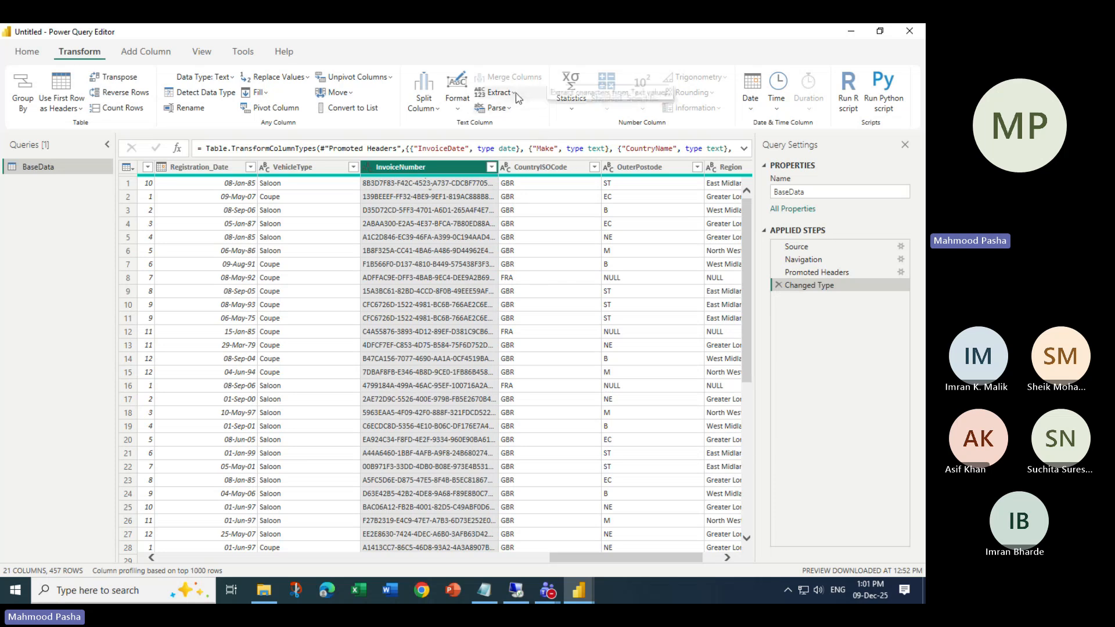
- Extract InvoiceNumber text between '-' start and '-' end delimiters, then delete that step
{"action": "left_click", "coordinate": [499, 93]}
{"action": "left_click", "coordinate": [534, 220]}
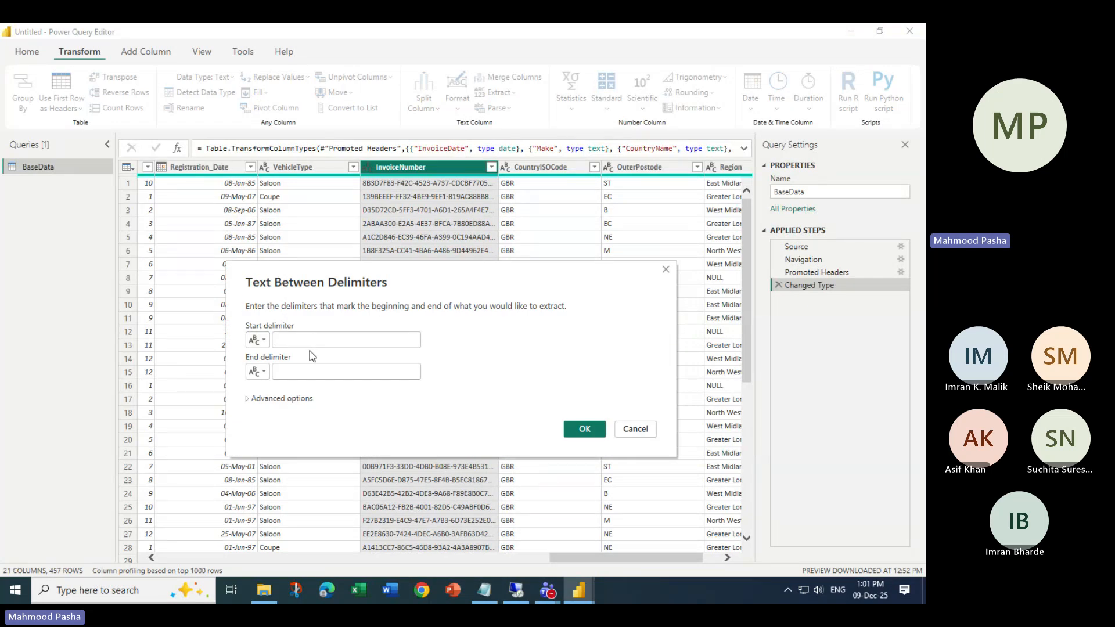
{"action": "left_click", "coordinate": [301, 340]}
{"action": "type", "text": "-"}
{"action": "left_click", "coordinate": [306, 377]}
{"action": "type", "text": "-"}
{"action": "left_click", "coordinate": [585, 429]}
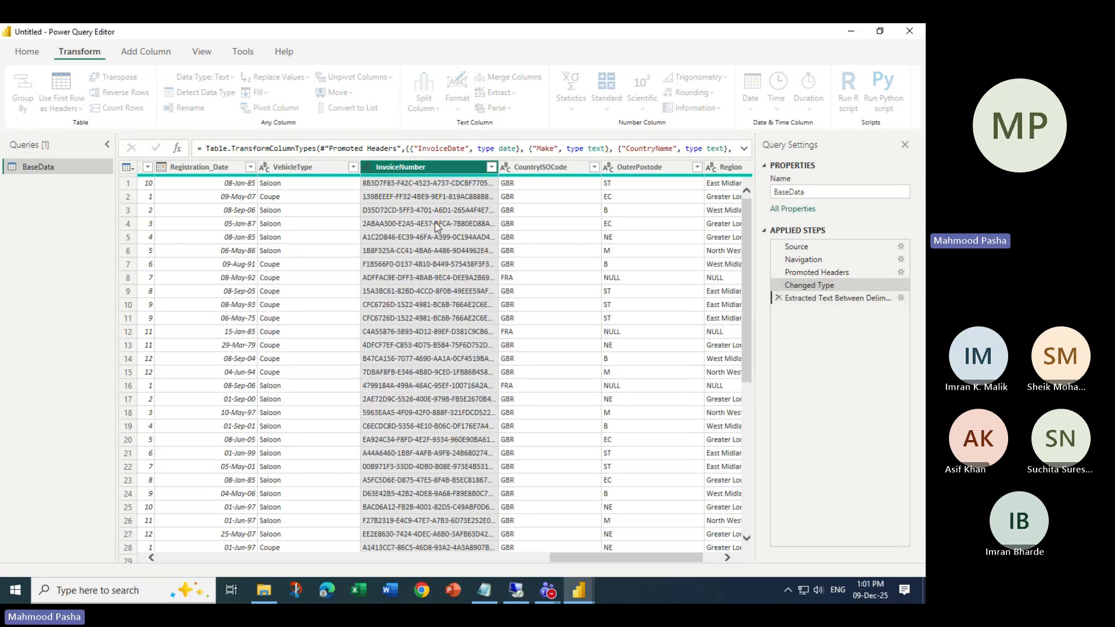
{"action": "left_click", "coordinate": [778, 298]}
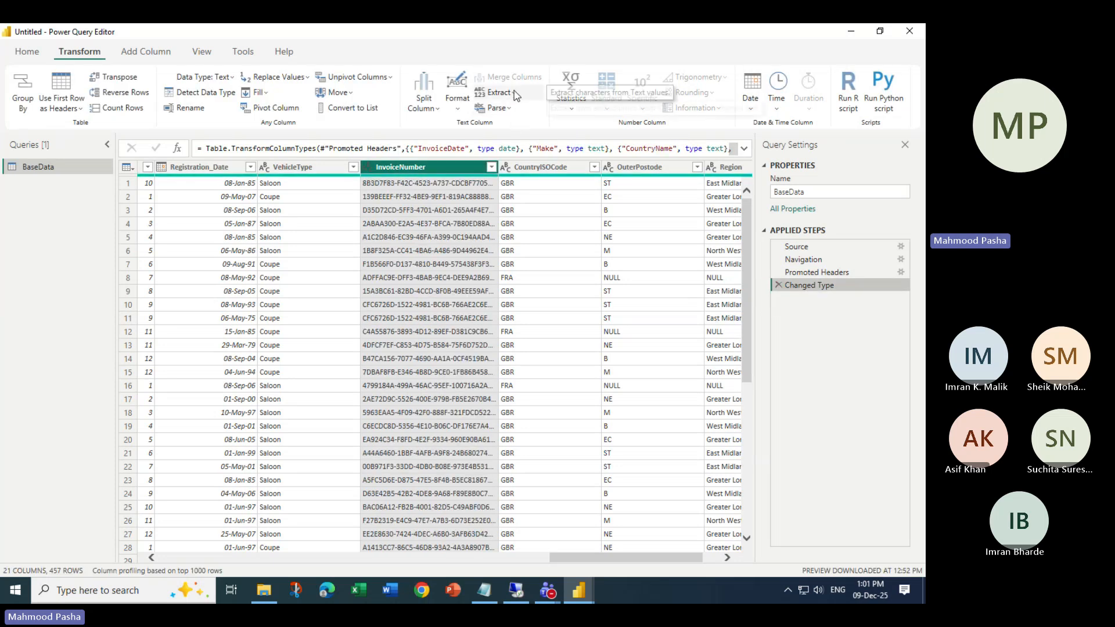
- Open Text Between Delimiters with '-' as start and end delimiter, moving the dialog aside
{"action": "left_click", "coordinate": [497, 92]}
{"action": "left_click", "coordinate": [534, 218]}
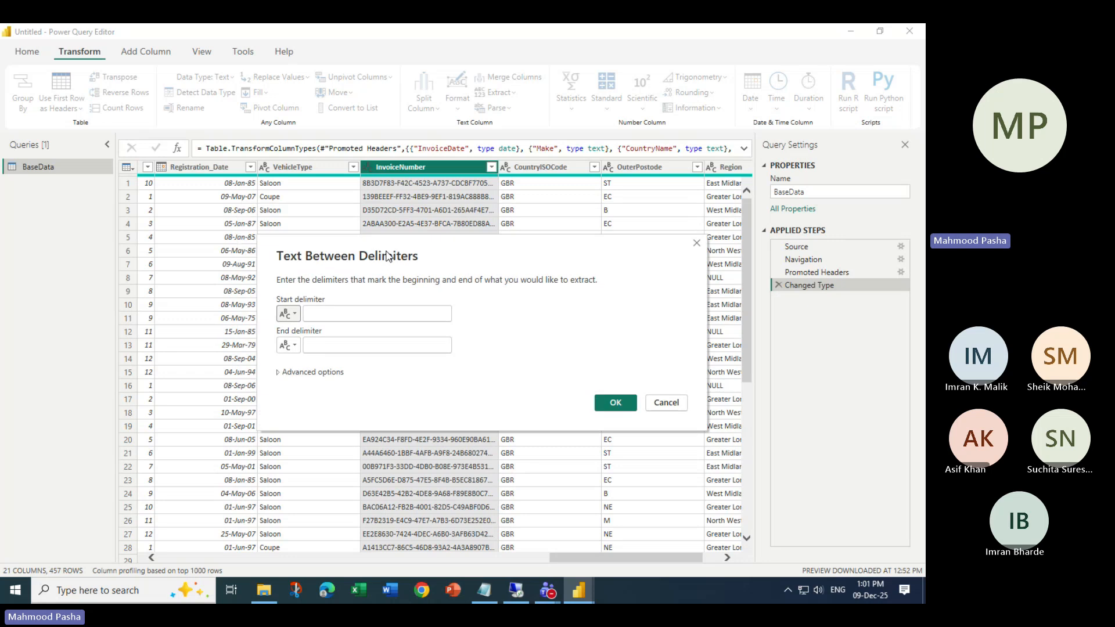
{"action": "left_click", "coordinate": [336, 346]}
{"action": "type", "text": "-"}
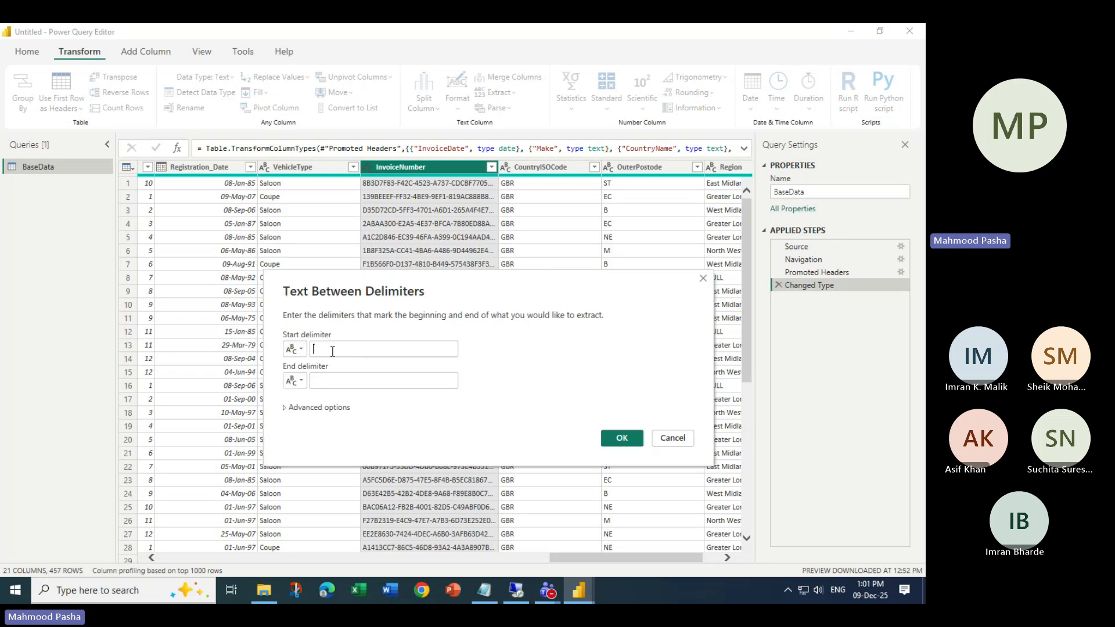
{"action": "left_click", "coordinate": [366, 381]}
{"action": "type", "text": "-"}
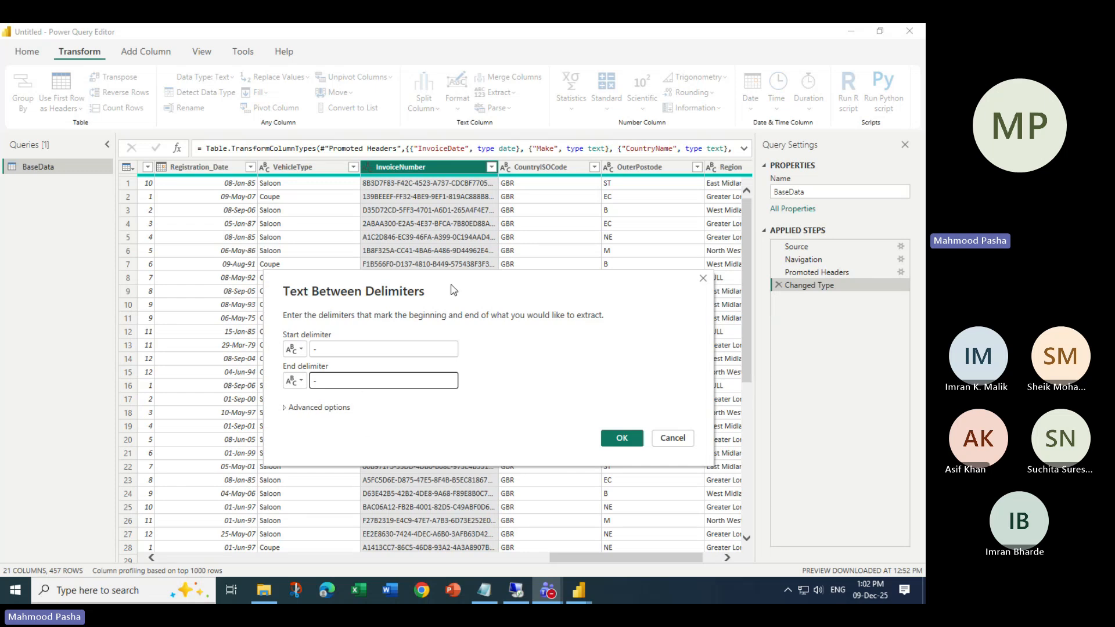
{"action": "left_click_drag", "start_coordinate": [454, 290], "coordinate": [684, 128]}
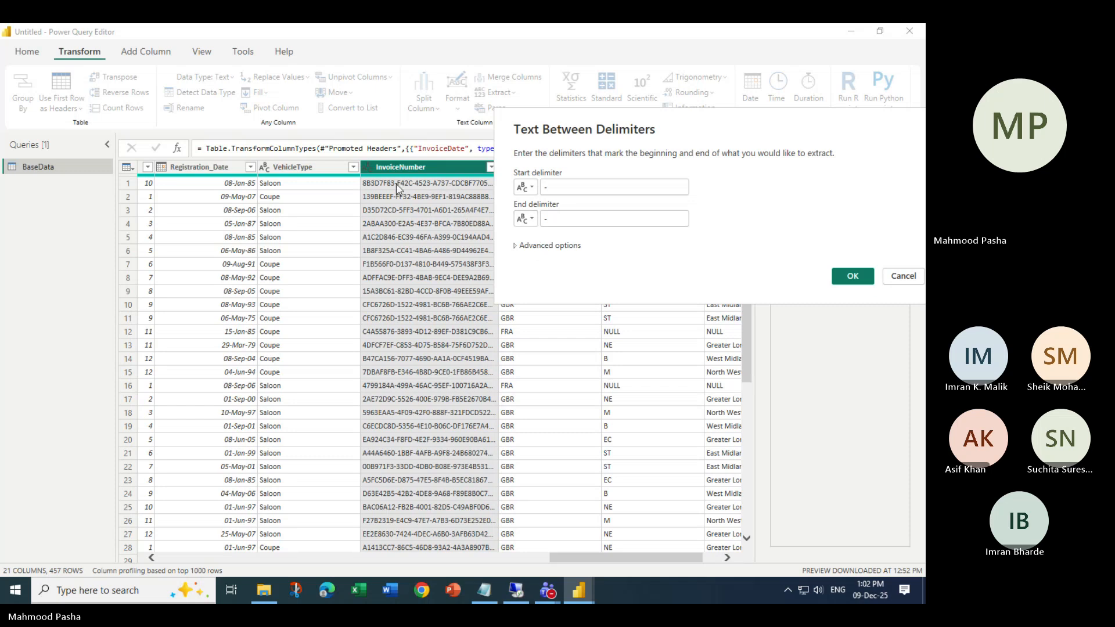
- Show the advanced options: scan from input start, skip 0 delimiters, after briefly checking Teams
{"action": "left_click", "coordinate": [532, 247]}
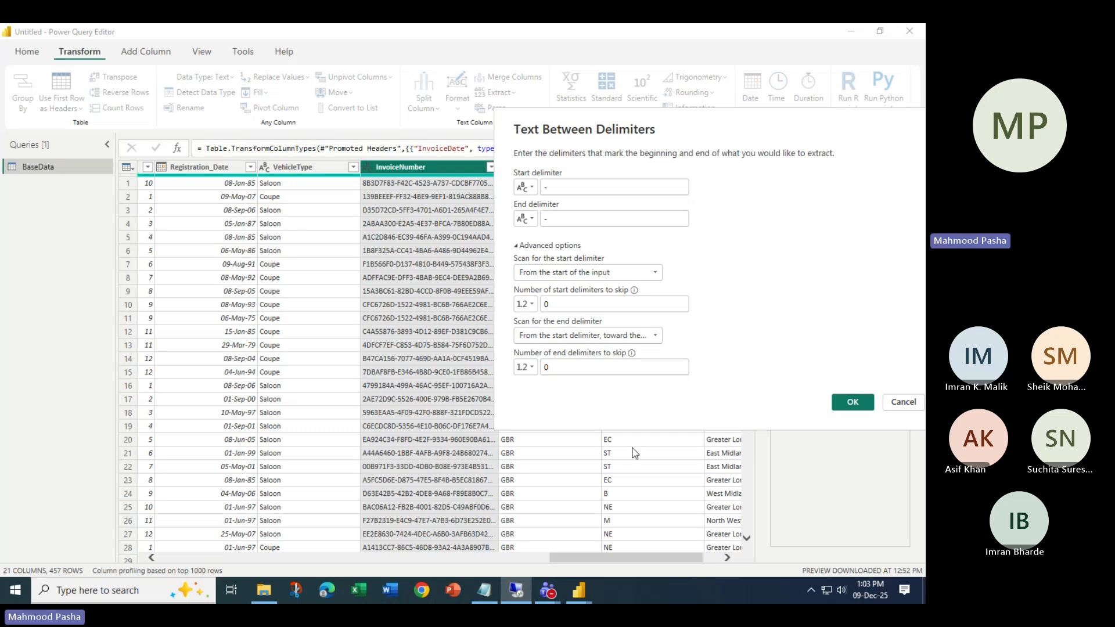
{"action": "mouse_move", "coordinate": [550, 598]}
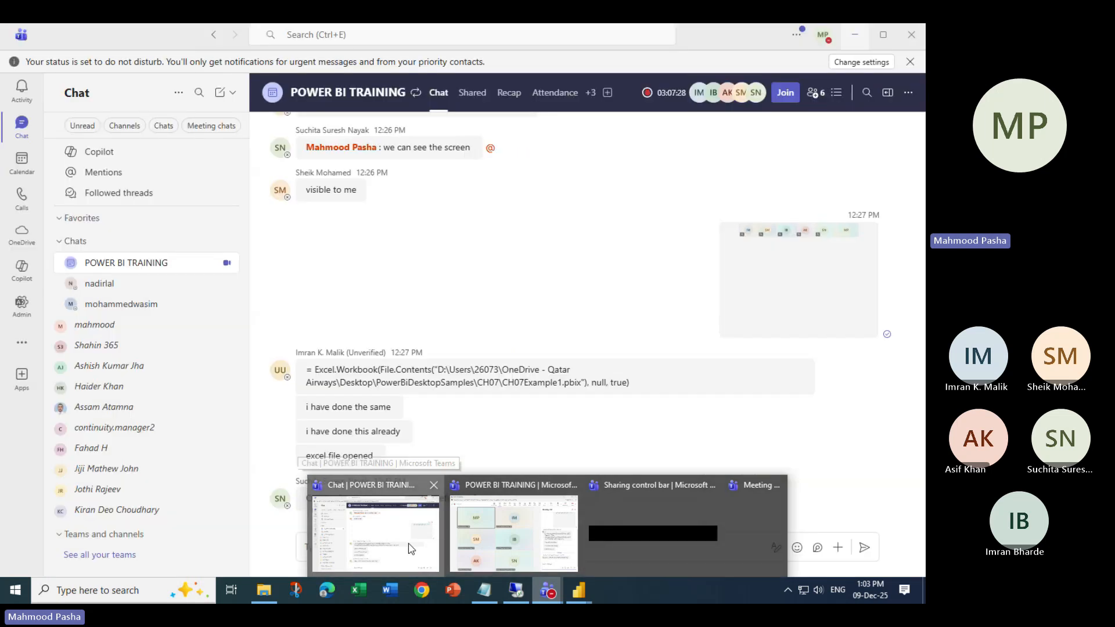
{"action": "left_click", "coordinate": [411, 548]}
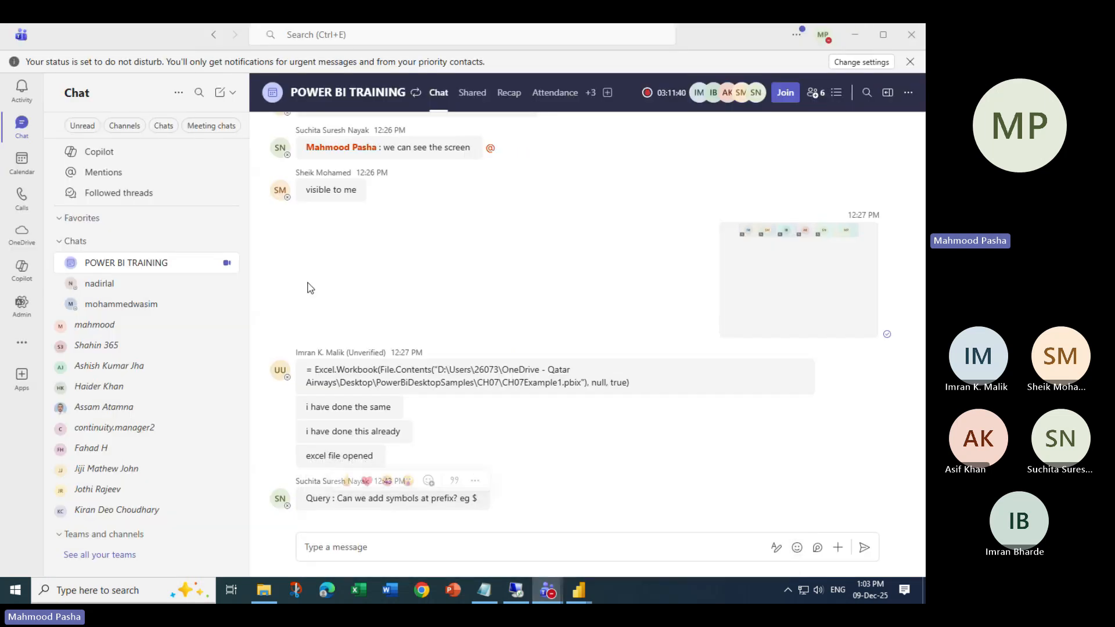
{"action": "left_click", "coordinate": [857, 35]}
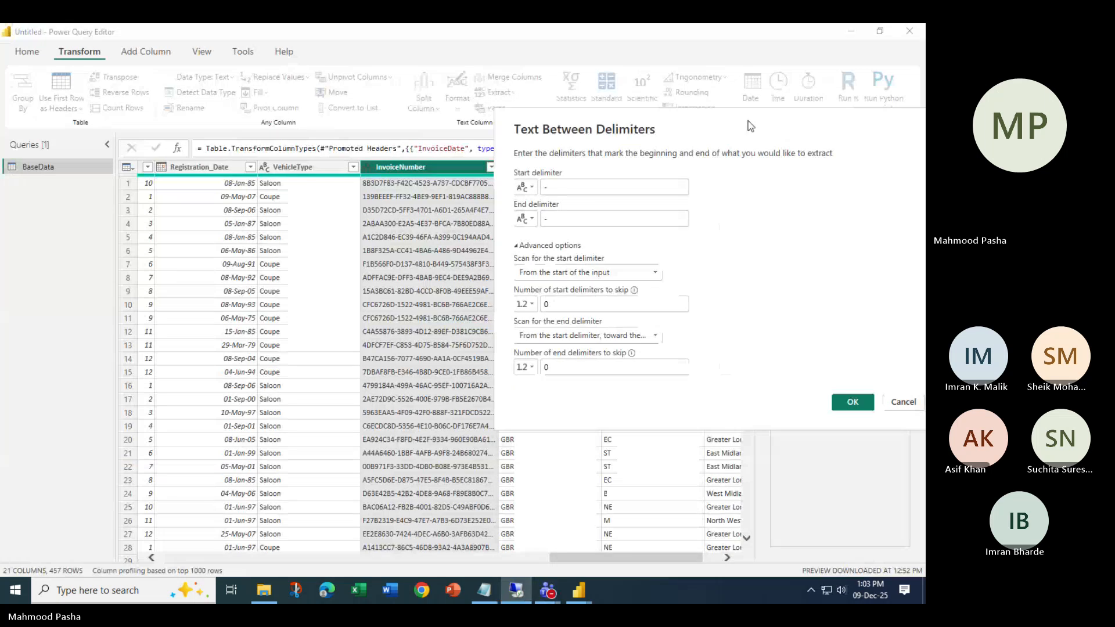
{"action": "left_click_drag", "start_coordinate": [748, 119], "coordinate": [504, 202]}
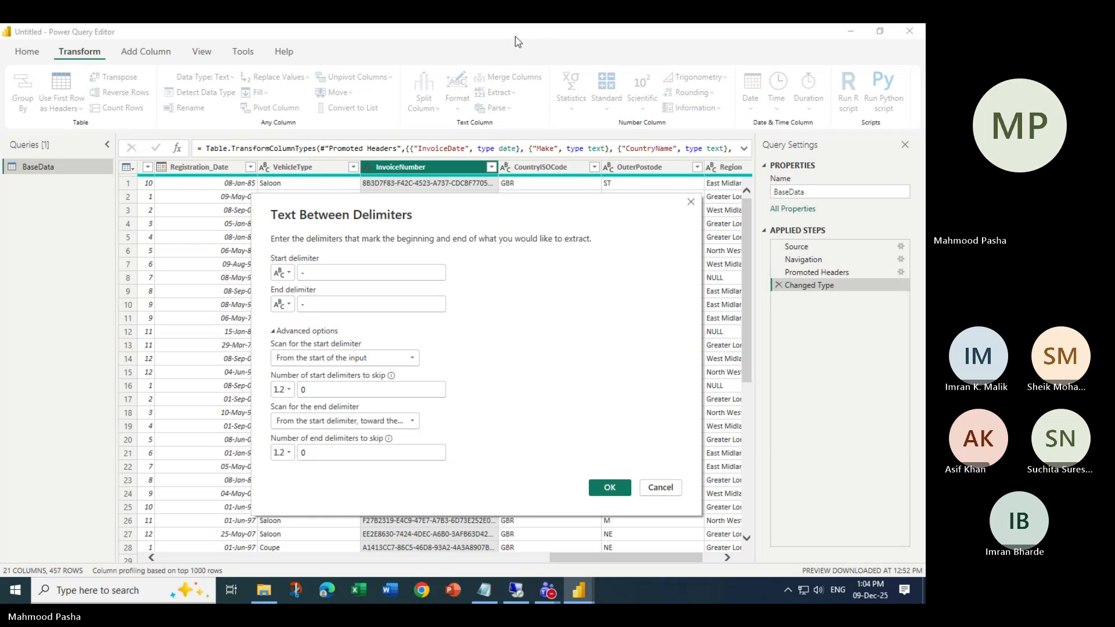
{"action": "left_click", "coordinate": [443, 38]}
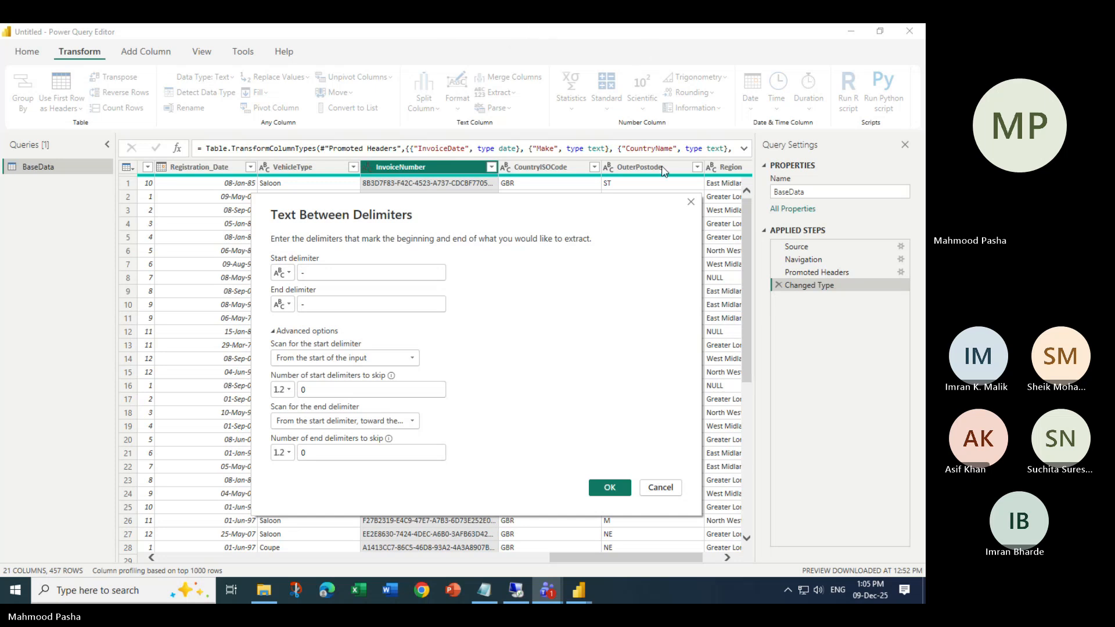
{"action": "mouse_move", "coordinate": [543, 591]}
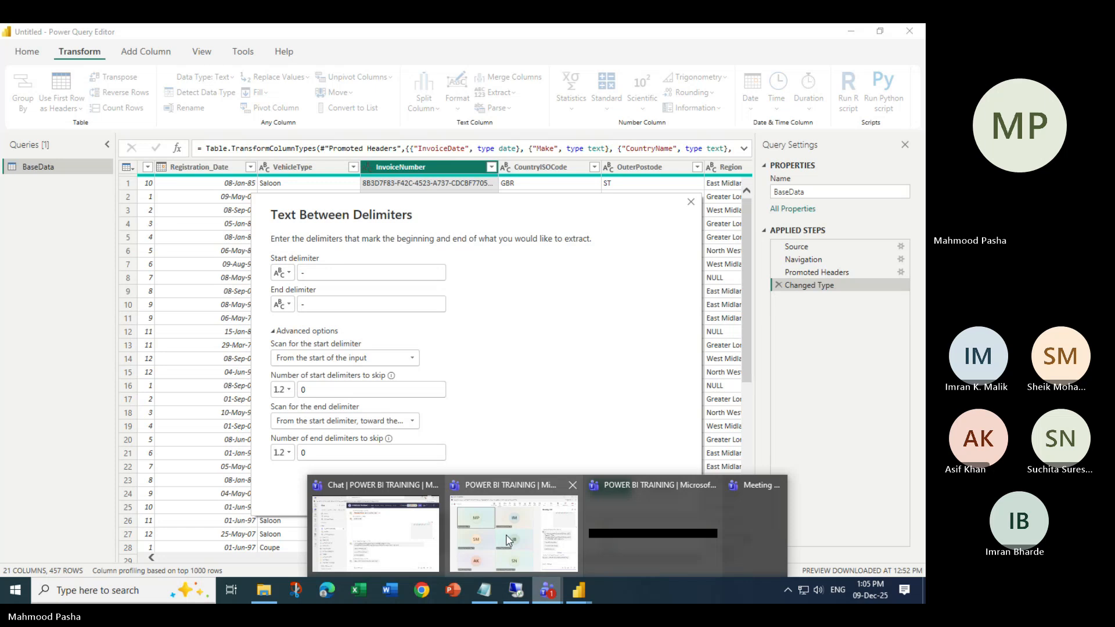
- Bring up the Teams meeting, read the chat, unmute with Ctrl+Shift+M, and minimize it
{"action": "left_click", "coordinate": [510, 574]}
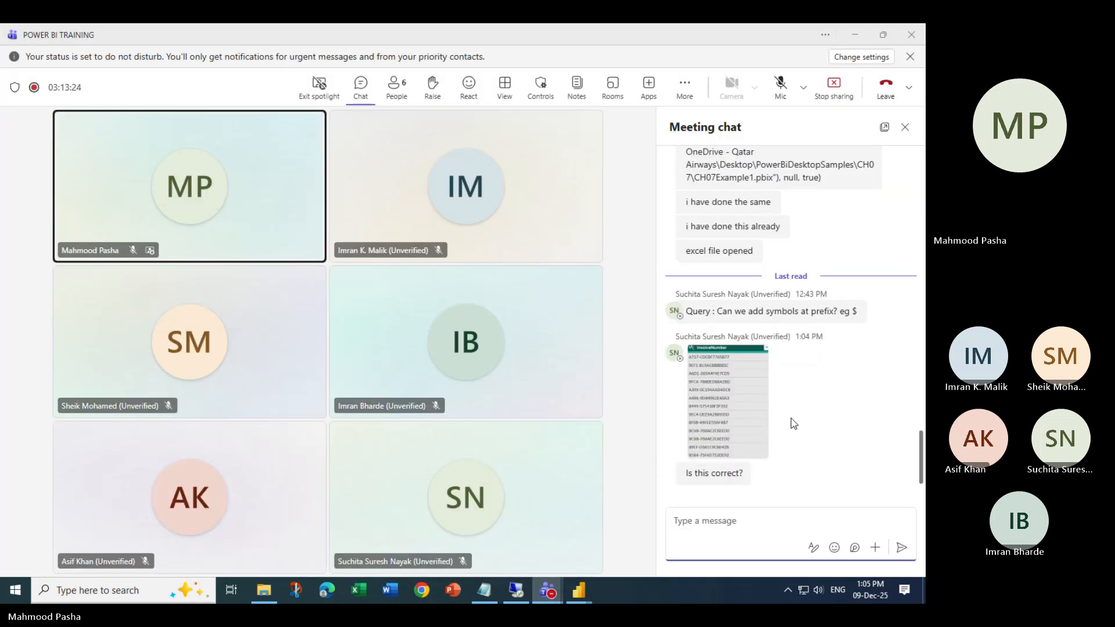
{"action": "left_click", "coordinate": [774, 420]}
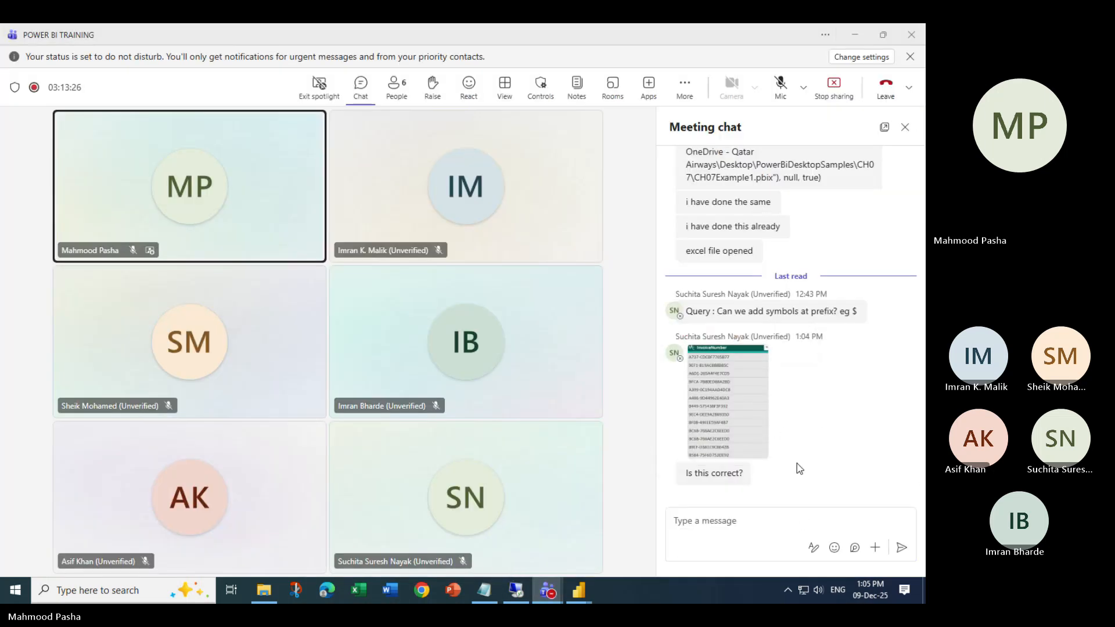
{"action": "key", "text": "ctrl+shift+m"}
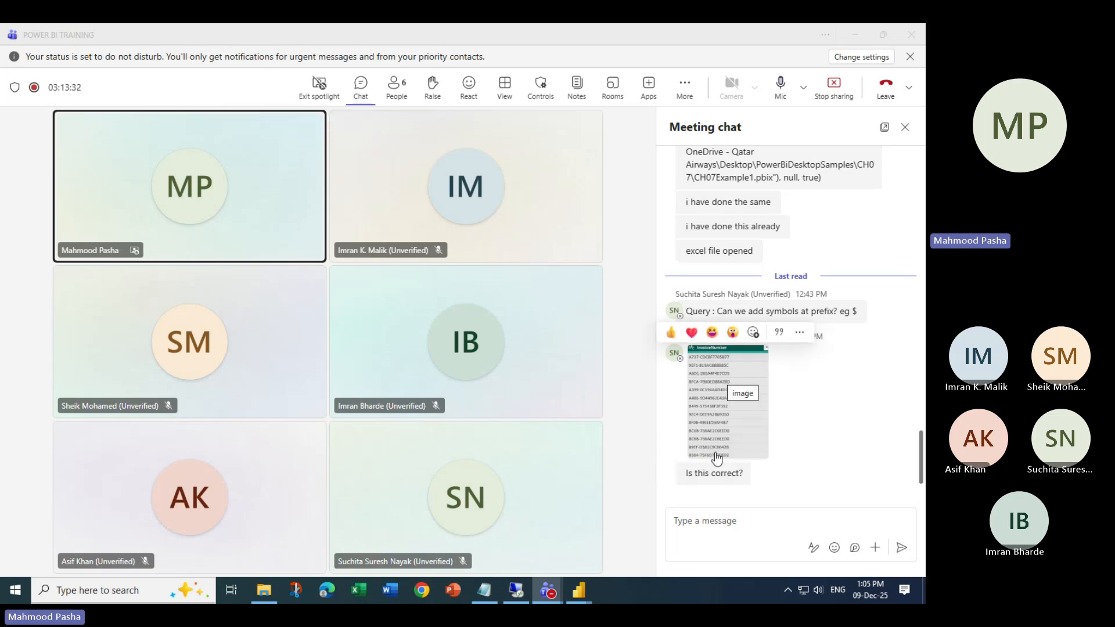
{"action": "left_click", "coordinate": [856, 39]}
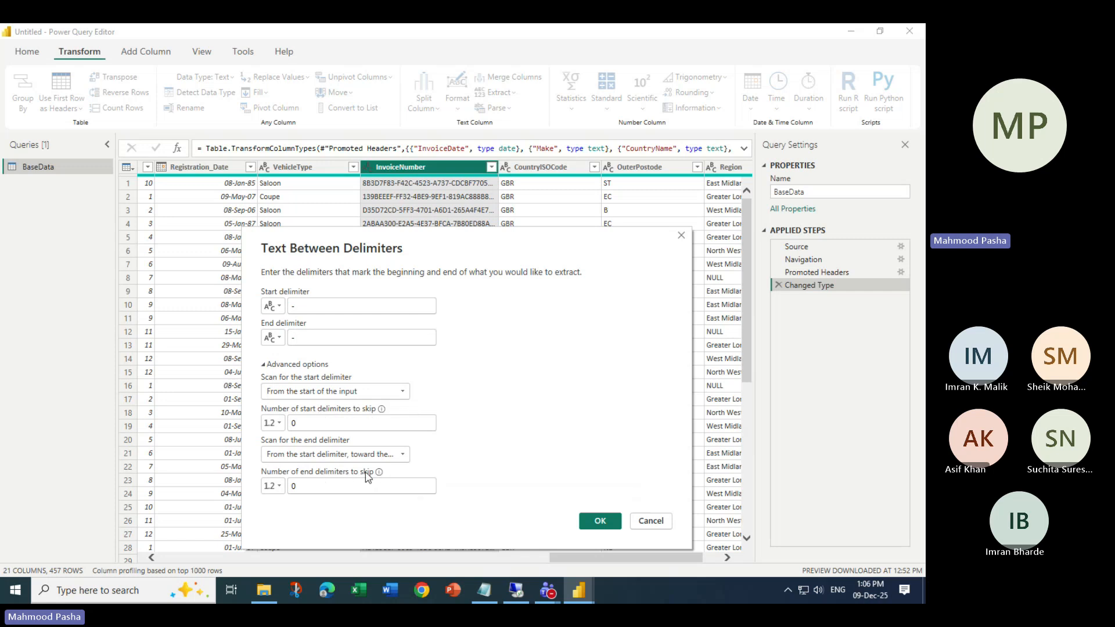
- Widen InvoiceNumber, then reopen Text Between Delimiters with Advanced options and '-' as both delimiters
{"action": "left_click", "coordinate": [681, 235]}
{"action": "left_click_drag", "start_coordinate": [495, 168], "coordinate": [570, 168]}
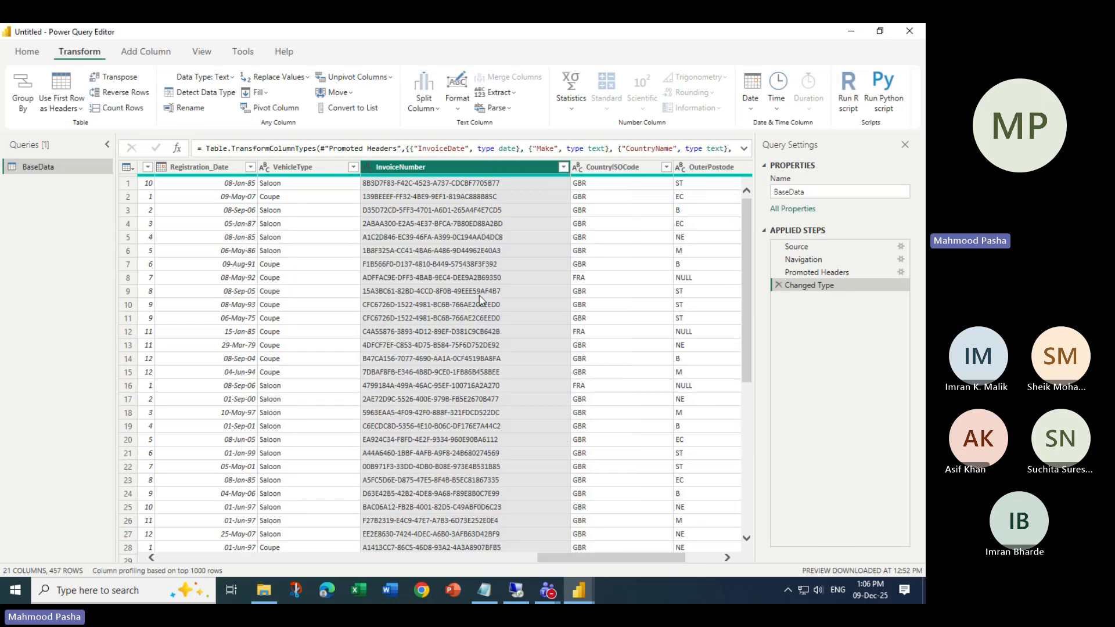
{"action": "left_click", "coordinate": [500, 93]}
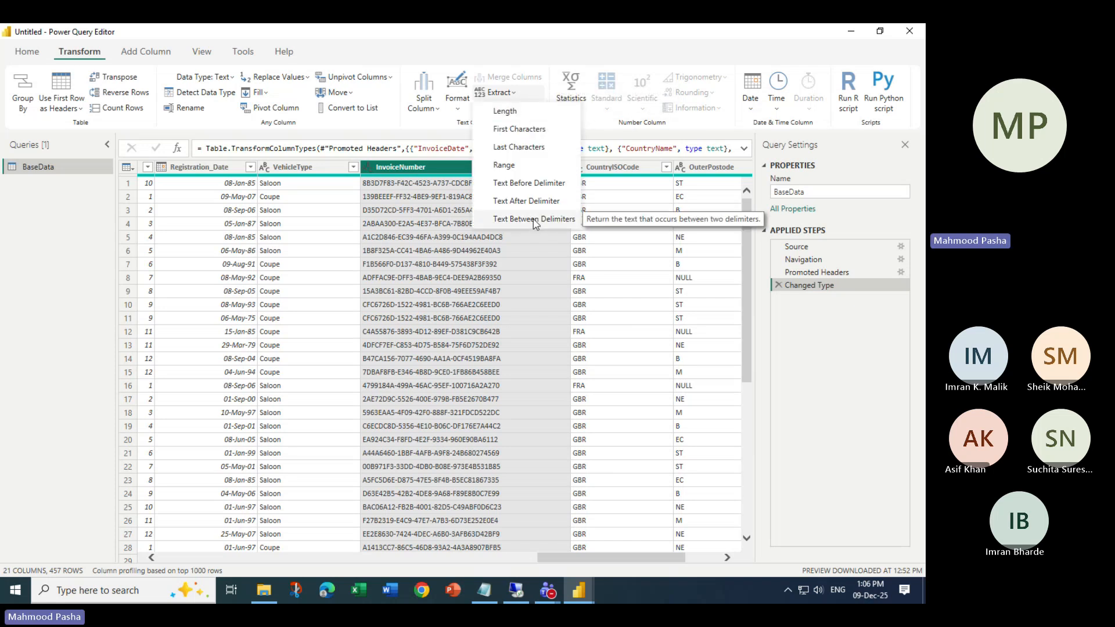
{"action": "left_click", "coordinate": [535, 224]}
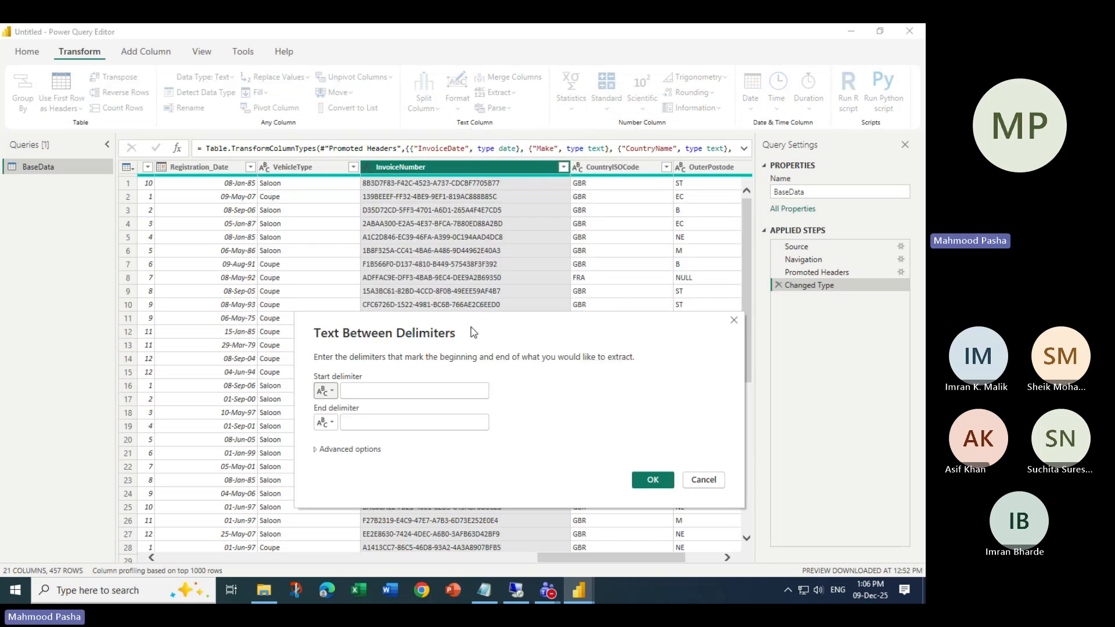
{"action": "left_click", "coordinate": [340, 453]}
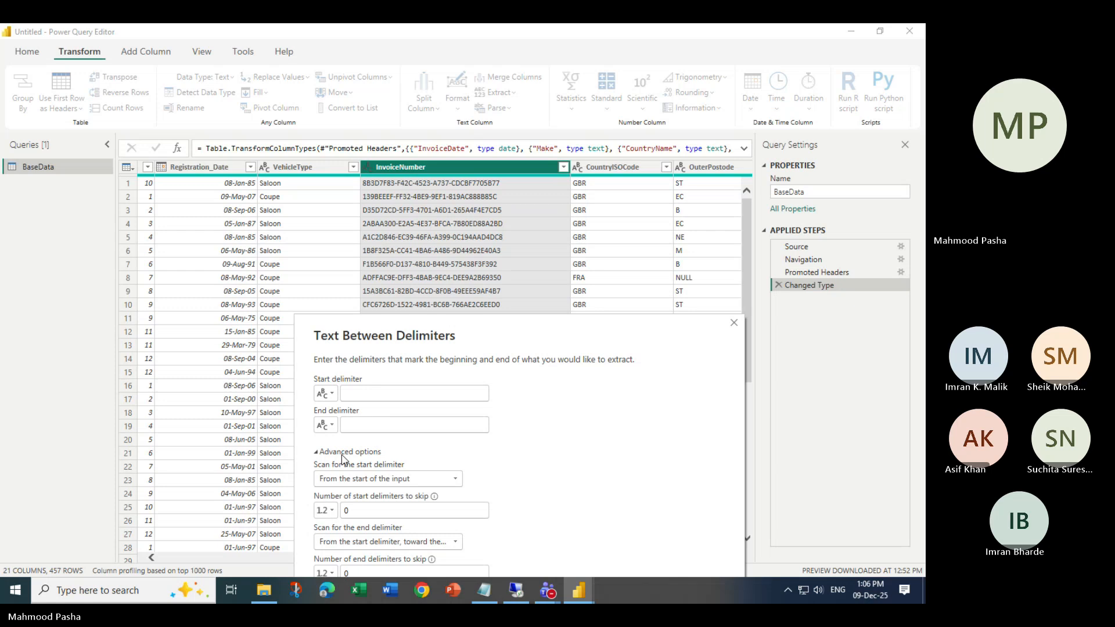
{"action": "left_click", "coordinate": [382, 398]}
{"action": "type", "text": "-"}
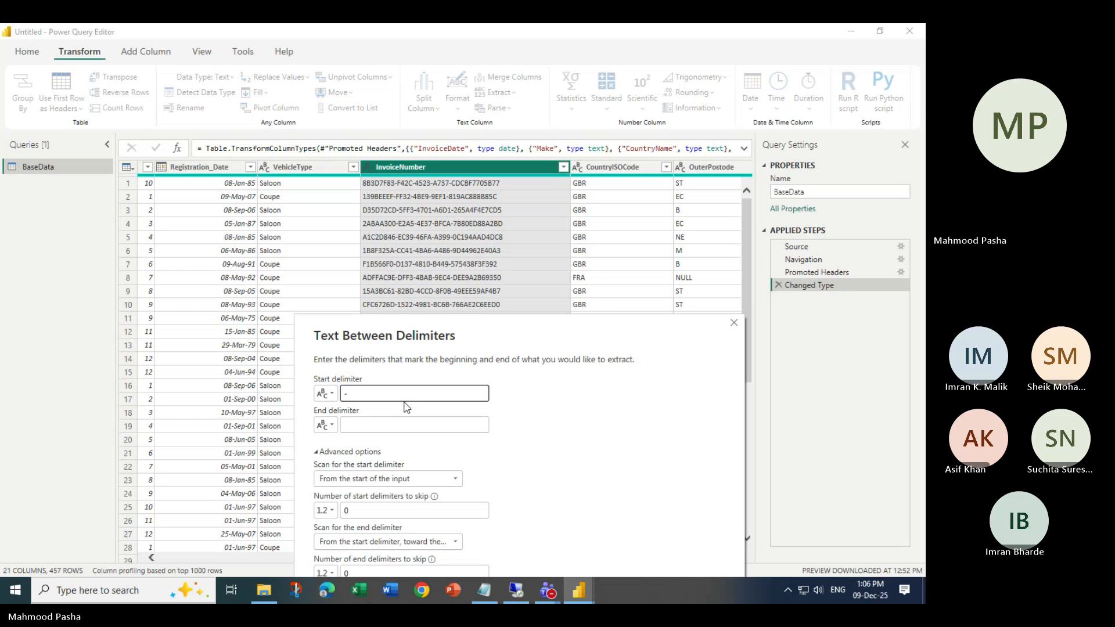
{"action": "key", "text": "Tab"}
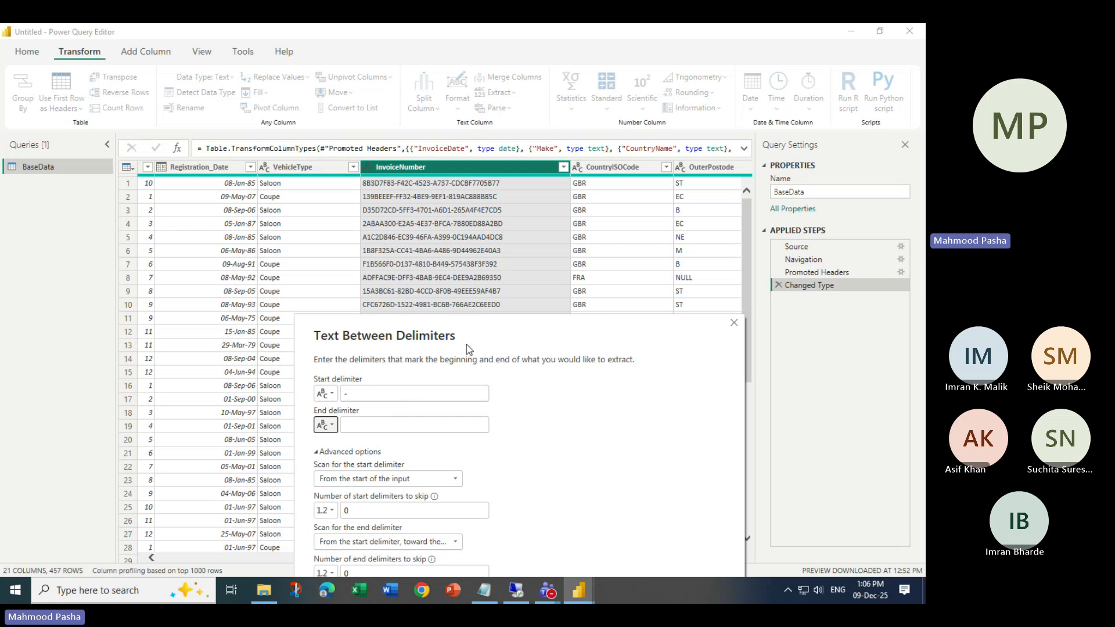
{"action": "left_click", "coordinate": [379, 423]}
{"action": "type", "text": "-"}
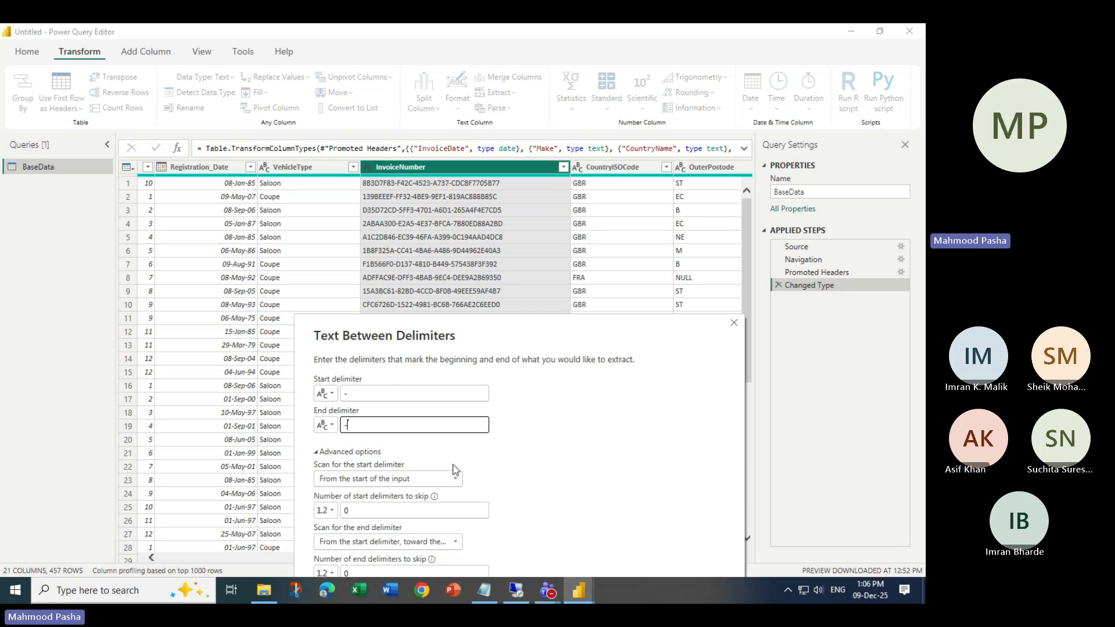
{"action": "left_click_drag", "start_coordinate": [527, 341], "coordinate": [497, 224]}
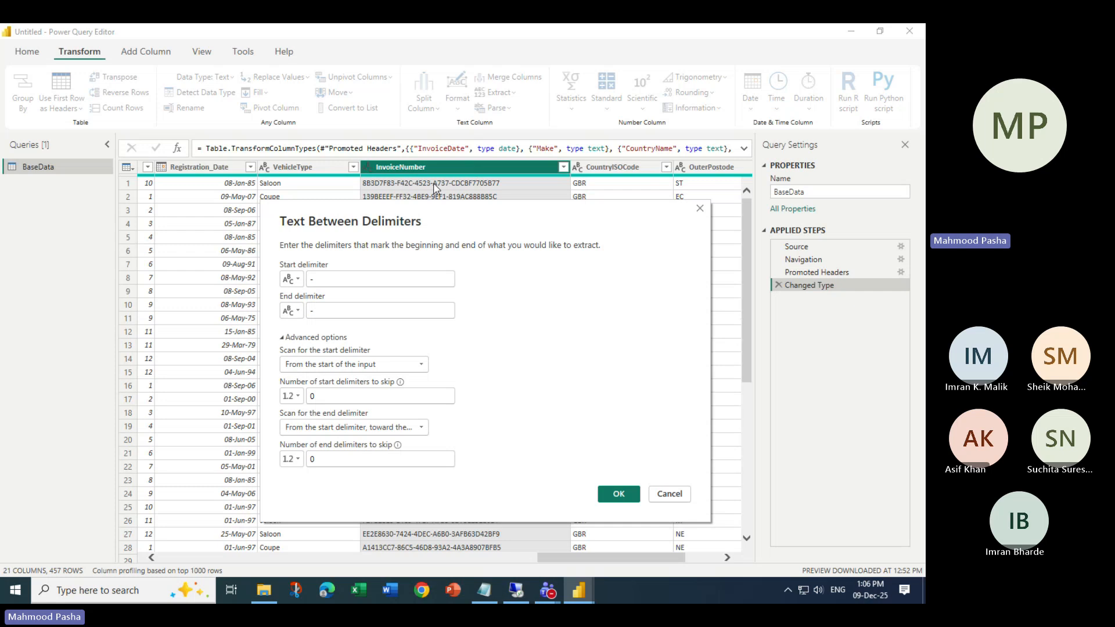
{"action": "left_click", "coordinate": [394, 431]}
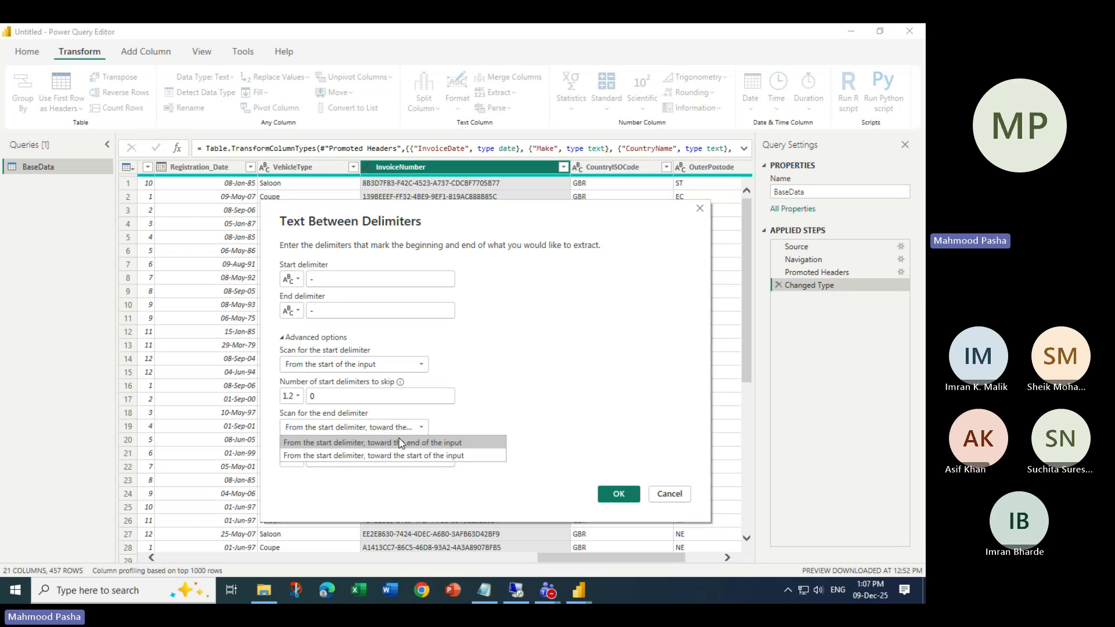
{"action": "left_click", "coordinate": [518, 370]}
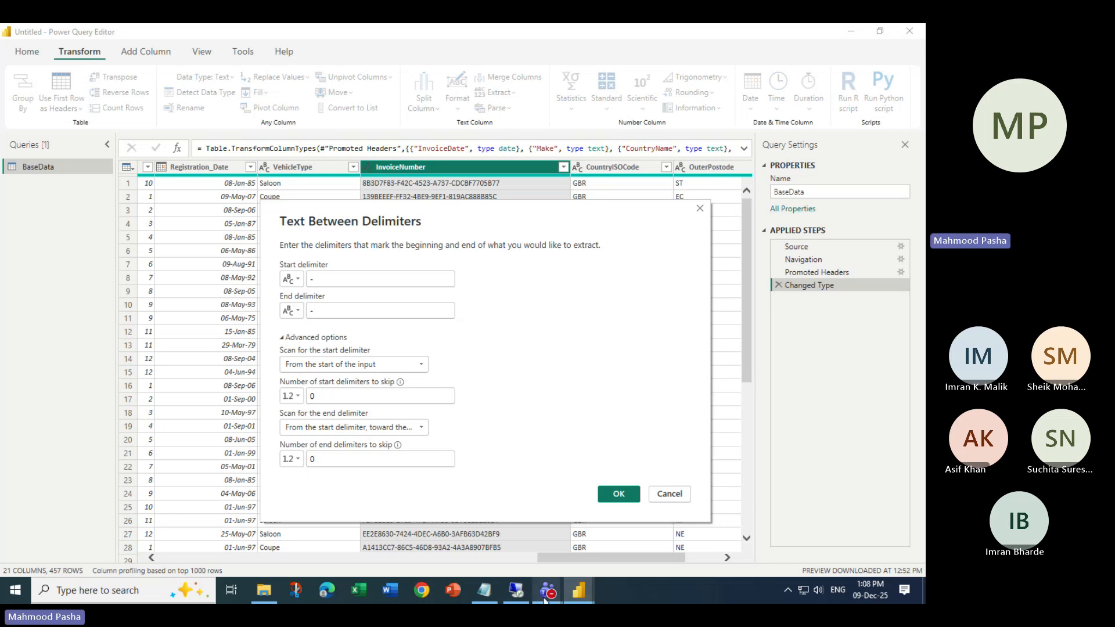
{"action": "mouse_move", "coordinate": [545, 590]}
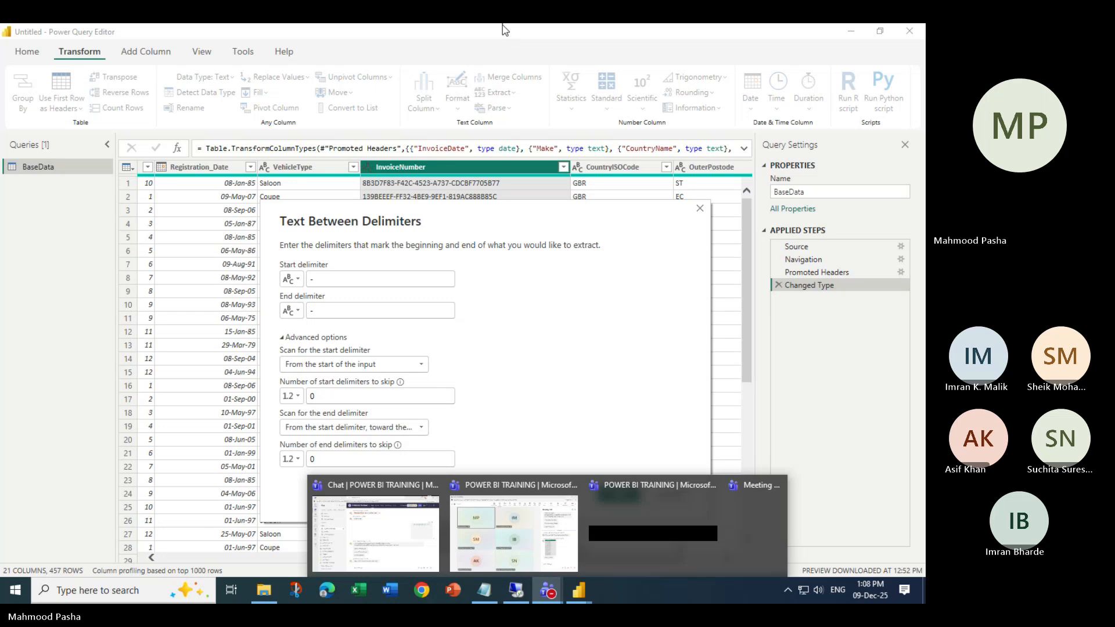
{"action": "left_click", "coordinate": [425, 539]}
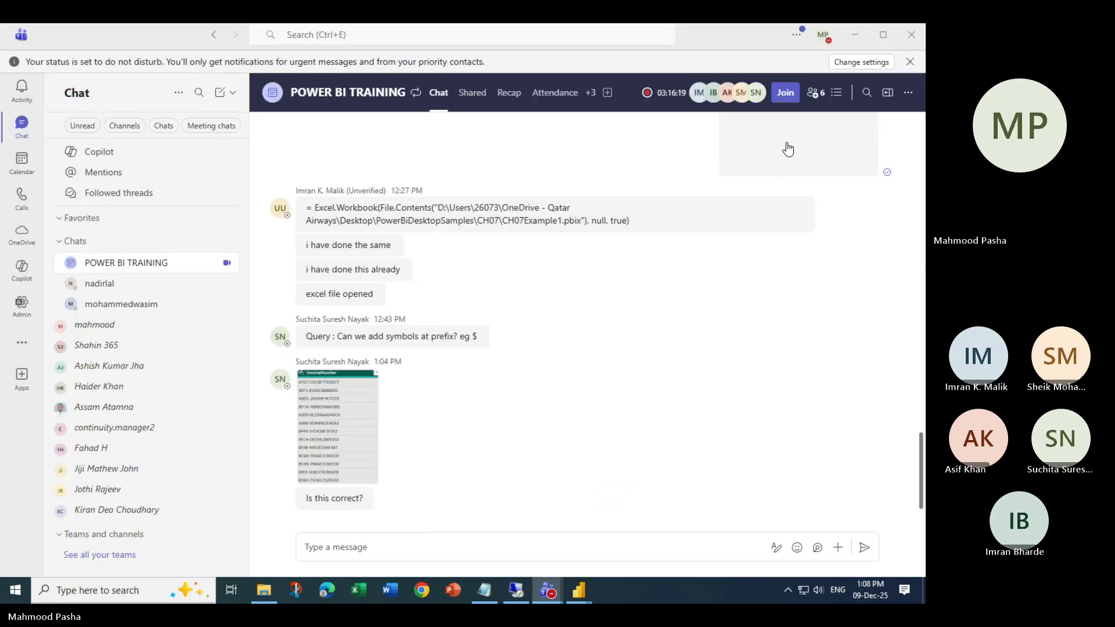
{"action": "key", "text": "alt+Tab"}
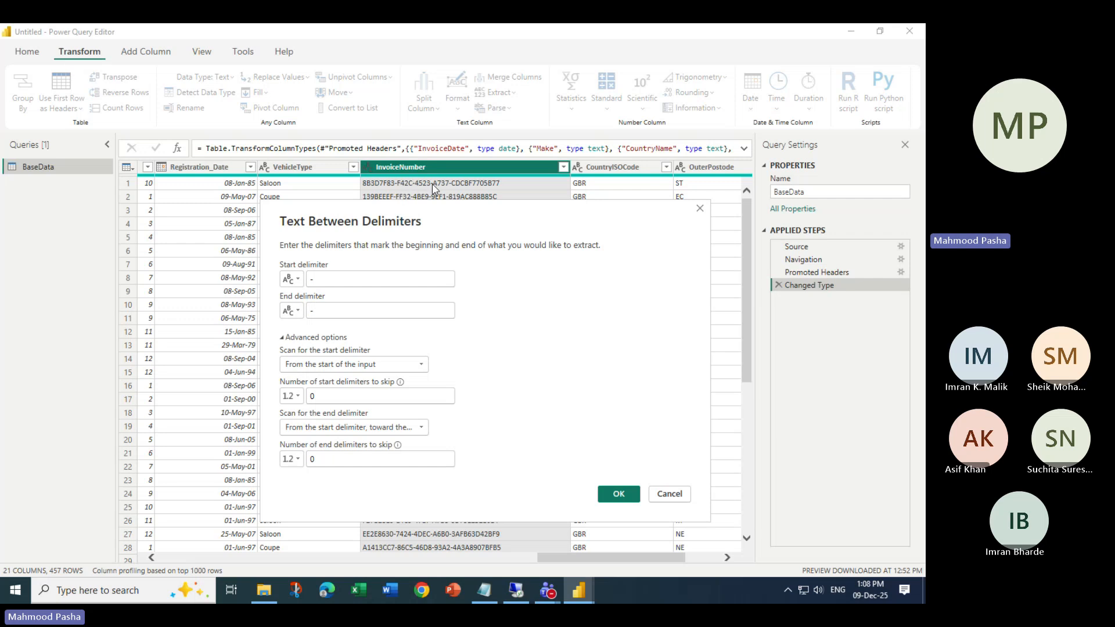
- Skip 2 start delimiters so InvoiceNumber becomes short codes like A737
{"action": "double_click", "coordinate": [312, 396]}
{"action": "type", "text": "2"}
{"action": "left_click", "coordinate": [615, 493]}
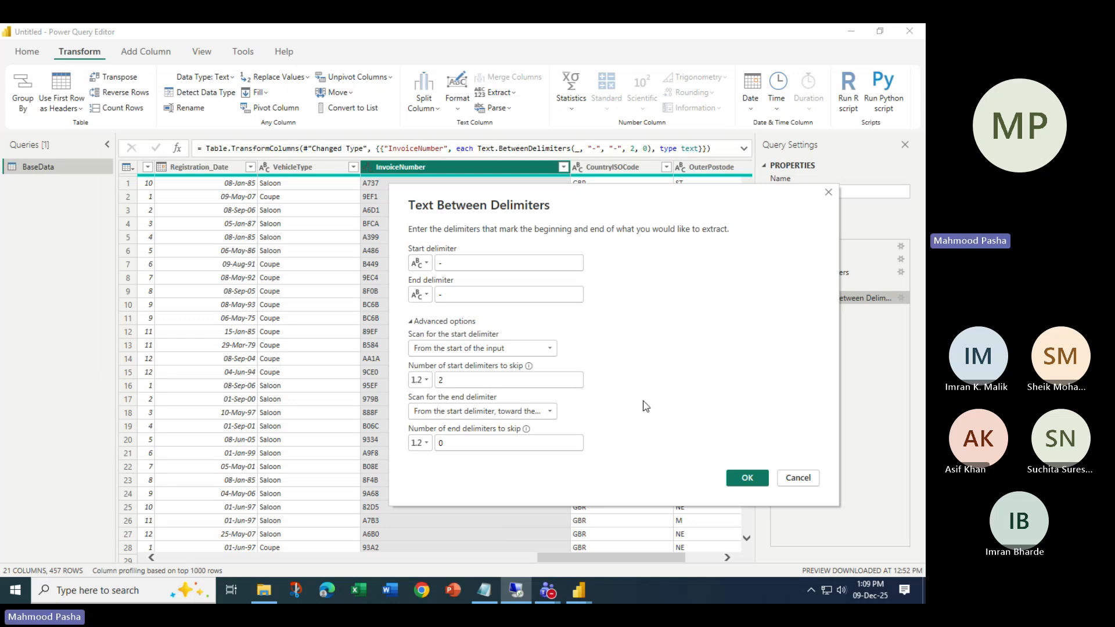
{"action": "mouse_move", "coordinate": [549, 595]}
{"action": "left_click", "coordinate": [391, 528]}
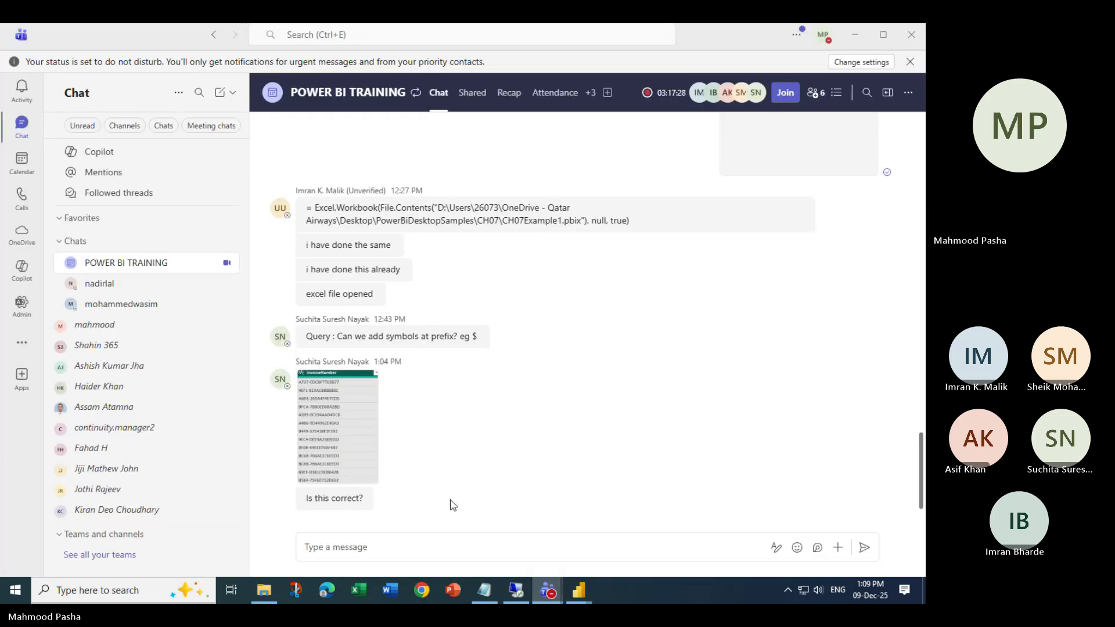
{"action": "left_click", "coordinate": [855, 35]}
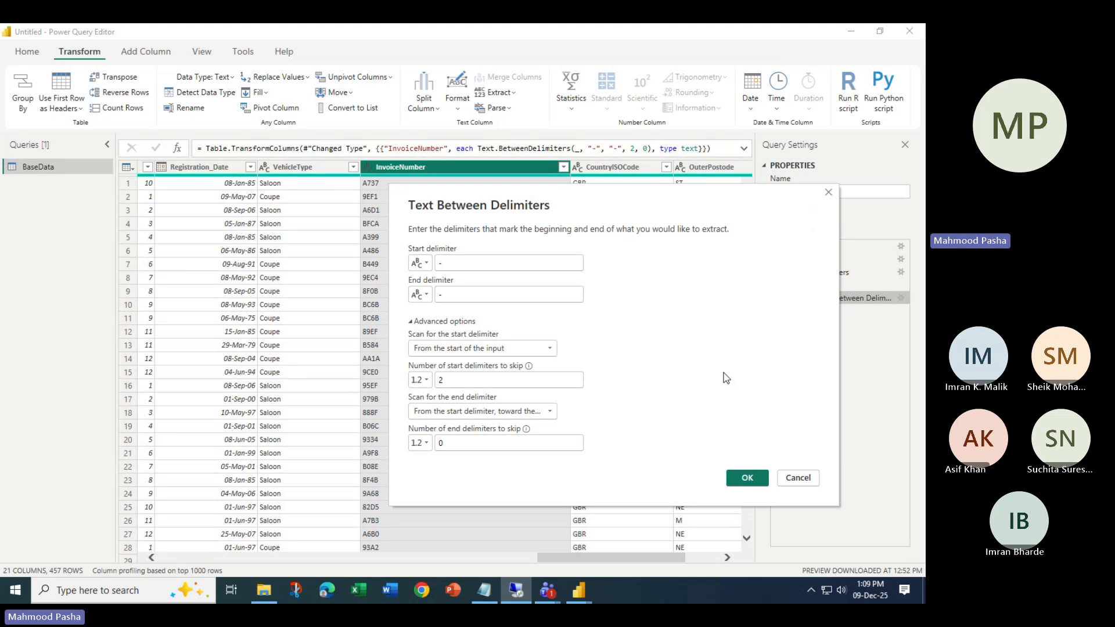
- Confirm the extraction that skips 2 start delimiters, then review its settings and close them unchanged
{"action": "left_click", "coordinate": [742, 480]}
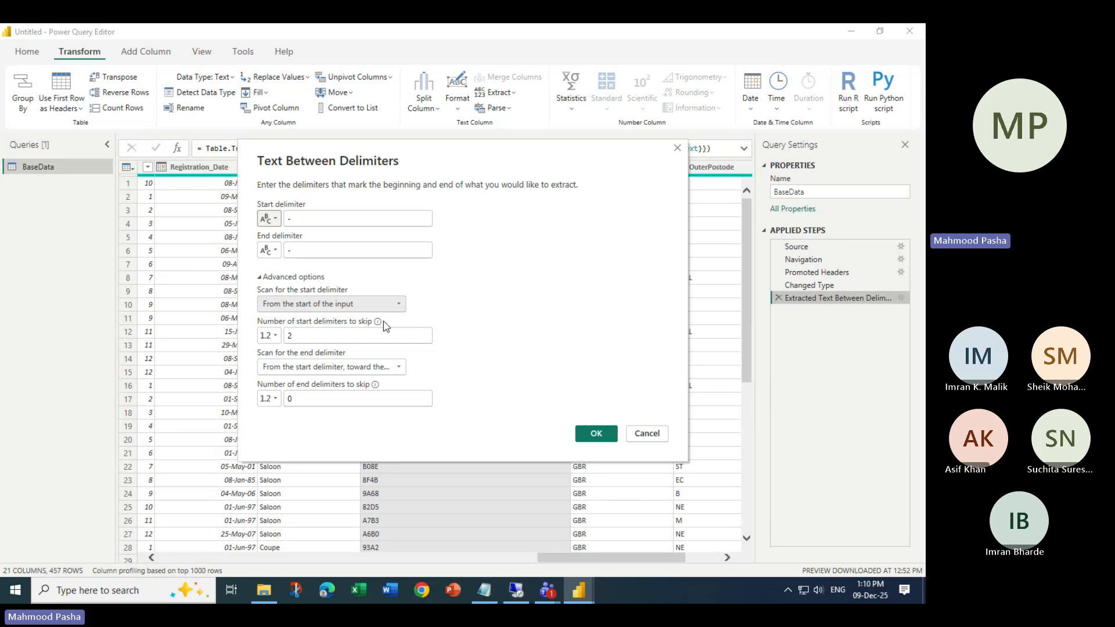
{"action": "double_click", "coordinate": [292, 335]}
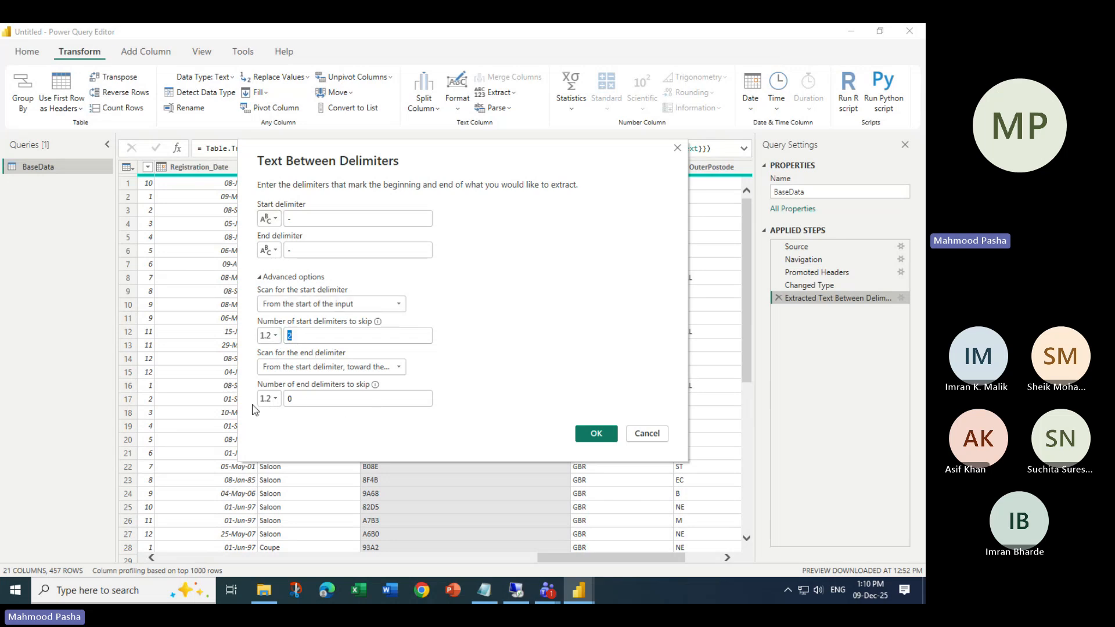
{"action": "left_click", "coordinate": [644, 440]}
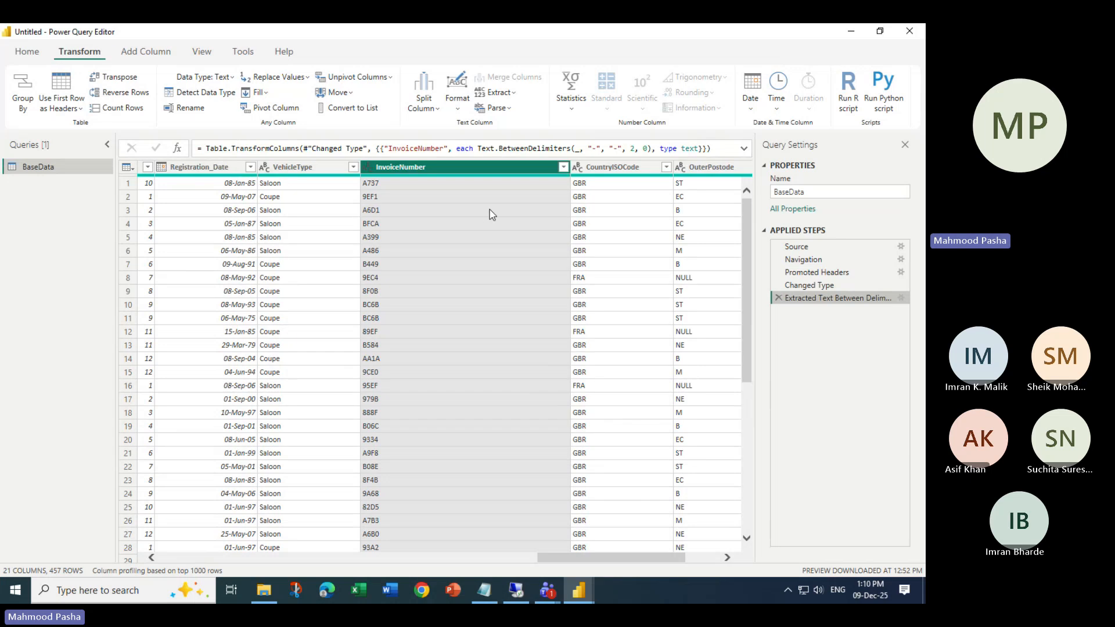
- Step back through Changed Type to the Promoted Headers step and look at the Extract menu
{"action": "left_click", "coordinate": [801, 285]}
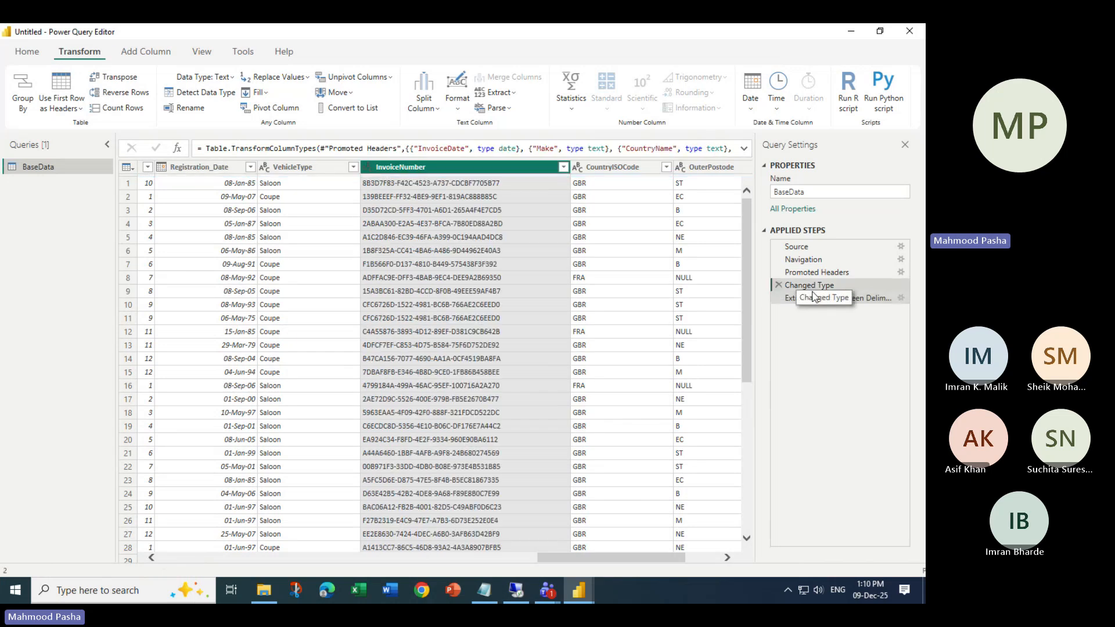
{"action": "key", "text": "Up"}
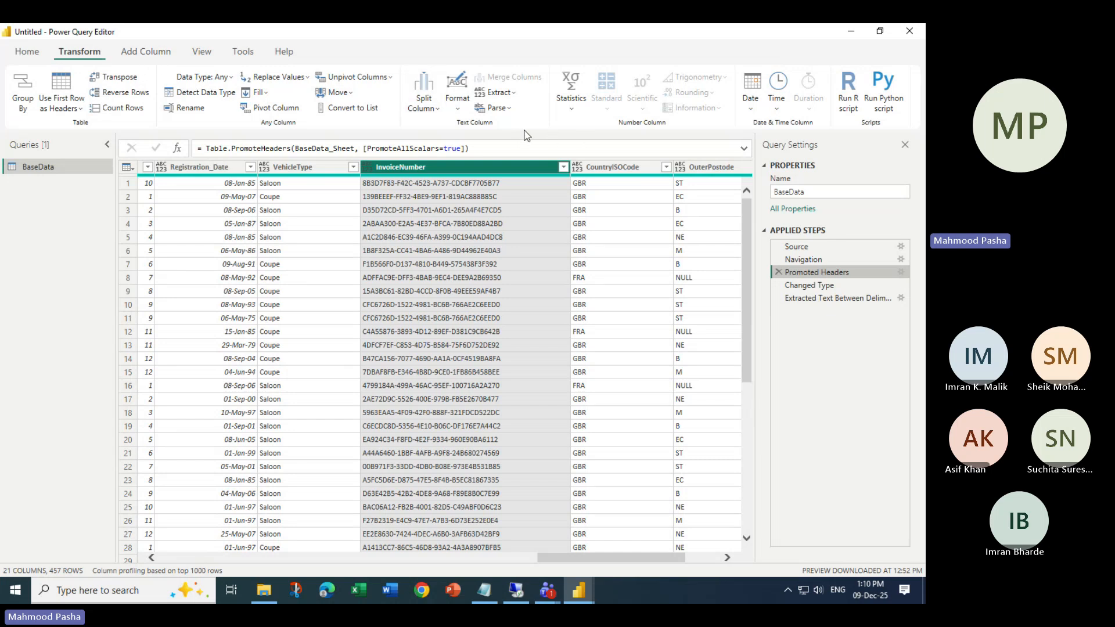
{"action": "left_click", "coordinate": [513, 94]}
{"action": "left_click", "coordinate": [513, 94]}
{"action": "left_click", "coordinate": [513, 94]}
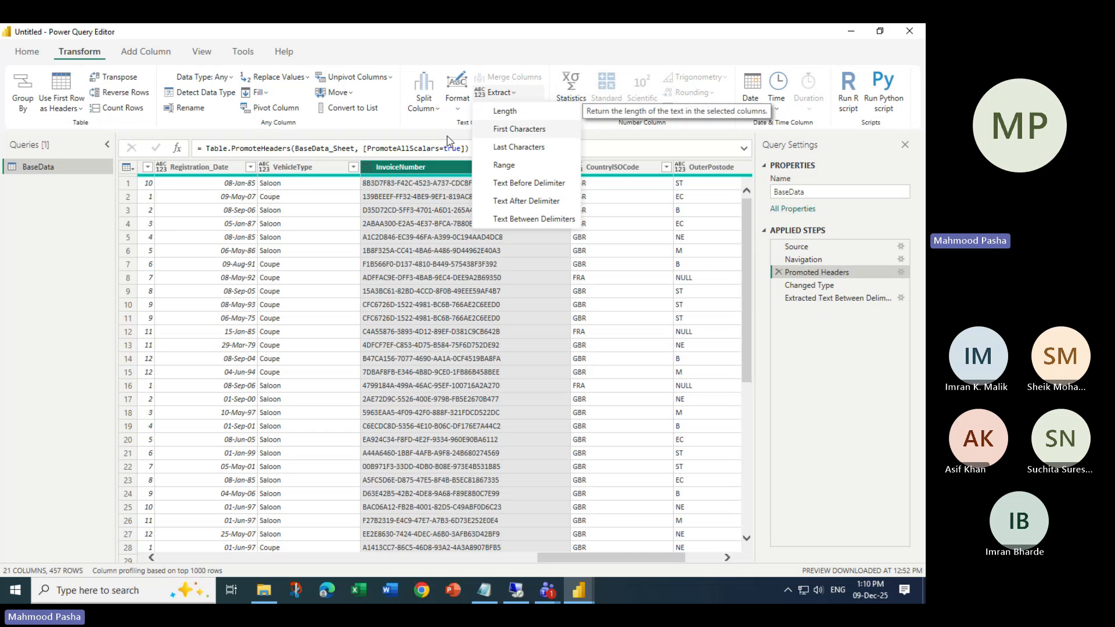
- Browse the Parse and Split Column options, ending on the Home tab
{"action": "left_click", "coordinate": [448, 141]}
{"action": "left_click", "coordinate": [511, 109]}
{"action": "left_click", "coordinate": [467, 120]}
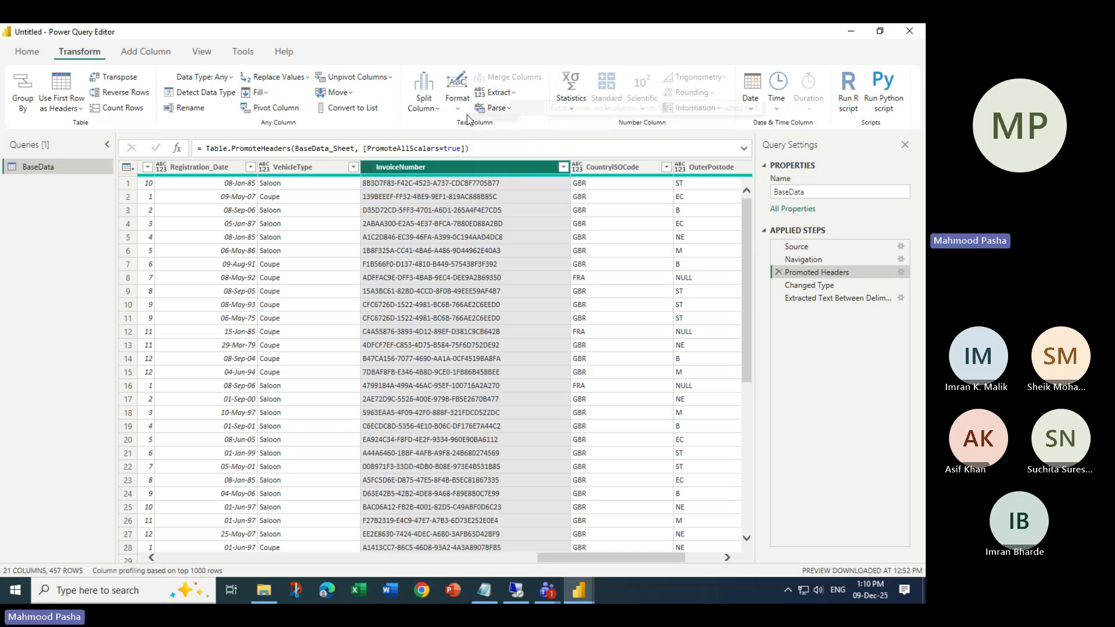
{"action": "left_click", "coordinate": [486, 108]}
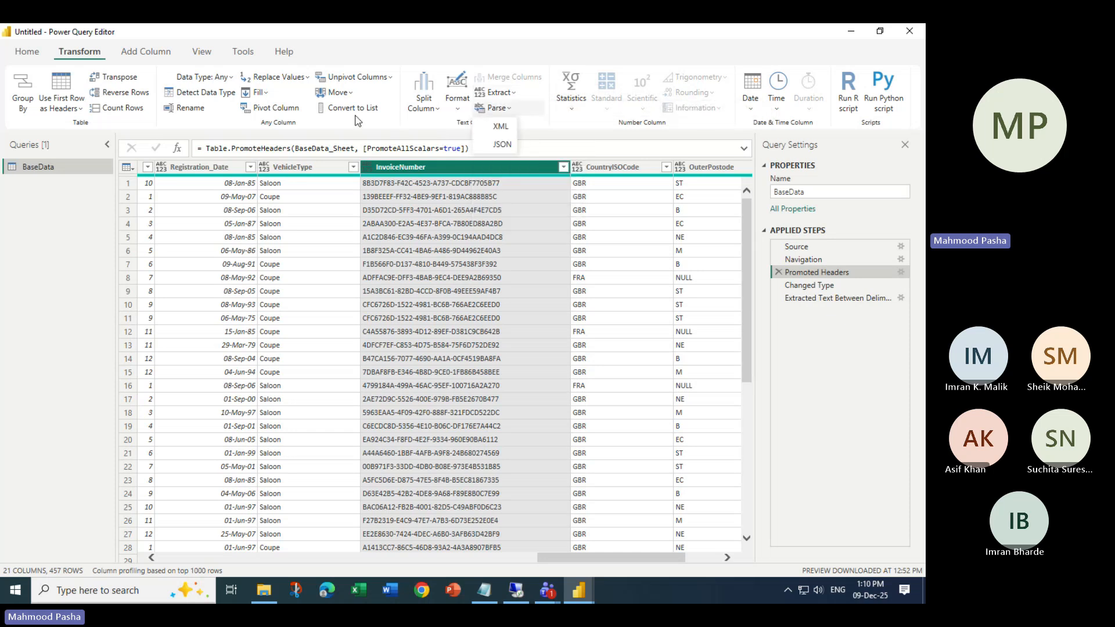
{"action": "left_click", "coordinate": [19, 54]}
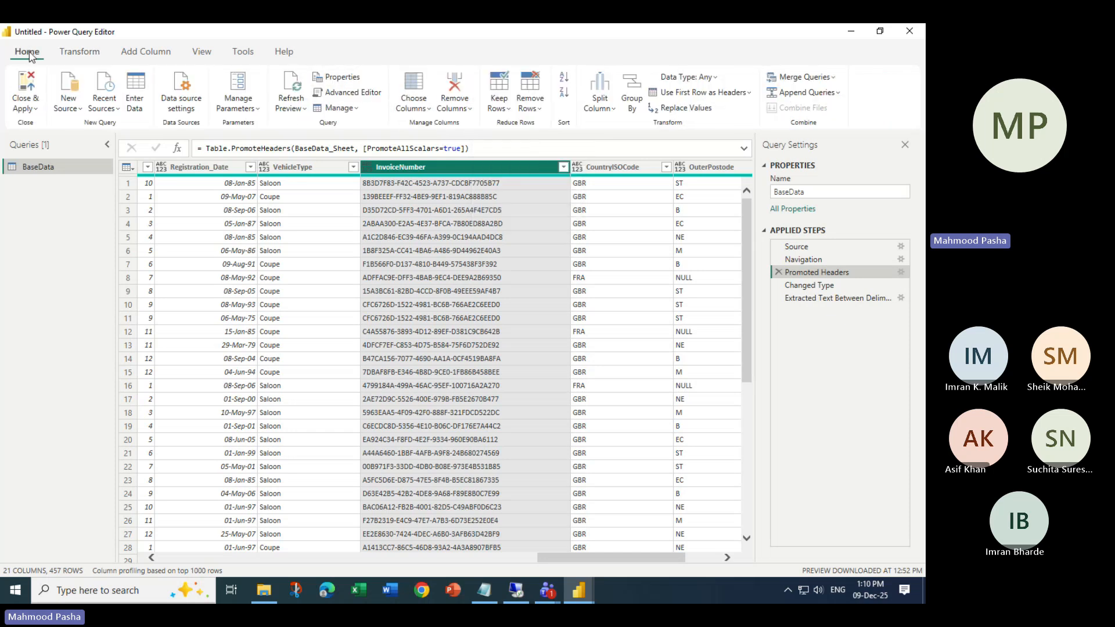
{"action": "left_click", "coordinate": [605, 110]}
{"action": "left_click", "coordinate": [93, 58]}
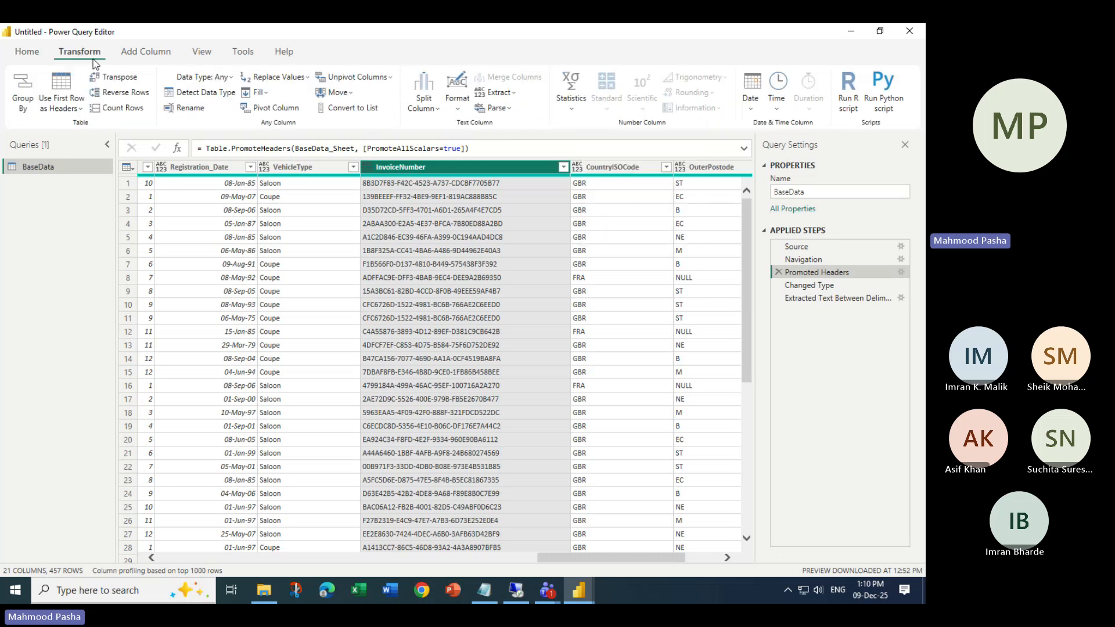
{"action": "left_click", "coordinate": [38, 55]}
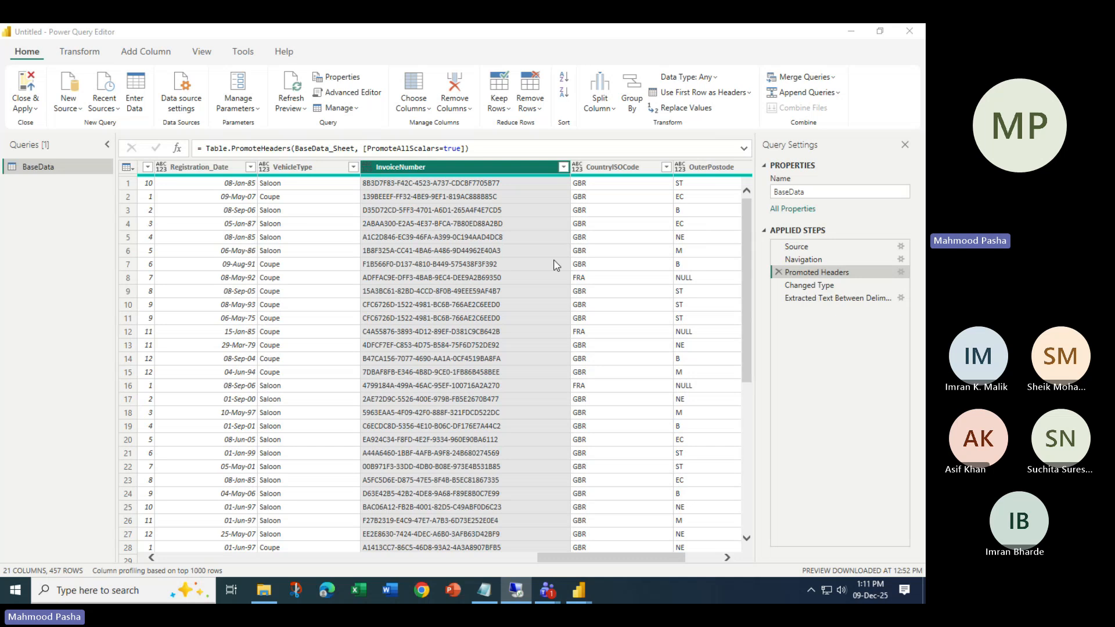
- Duplicate the InvoiceNumber column, inserting the new step mid-query
{"action": "right_click", "coordinate": [461, 169]}
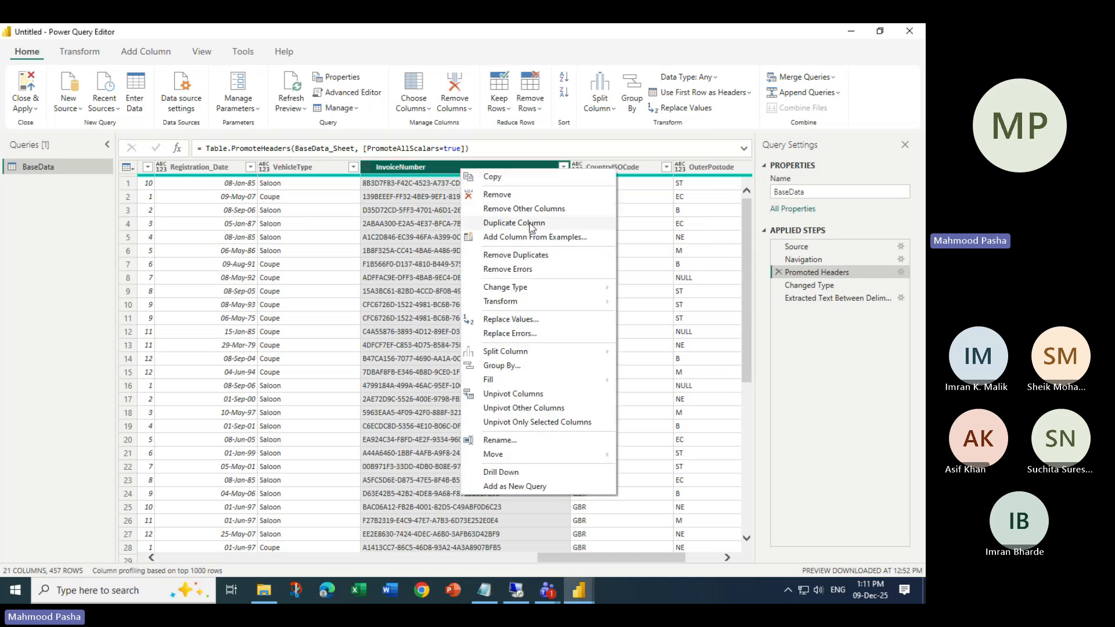
{"action": "right_click", "coordinate": [425, 167]}
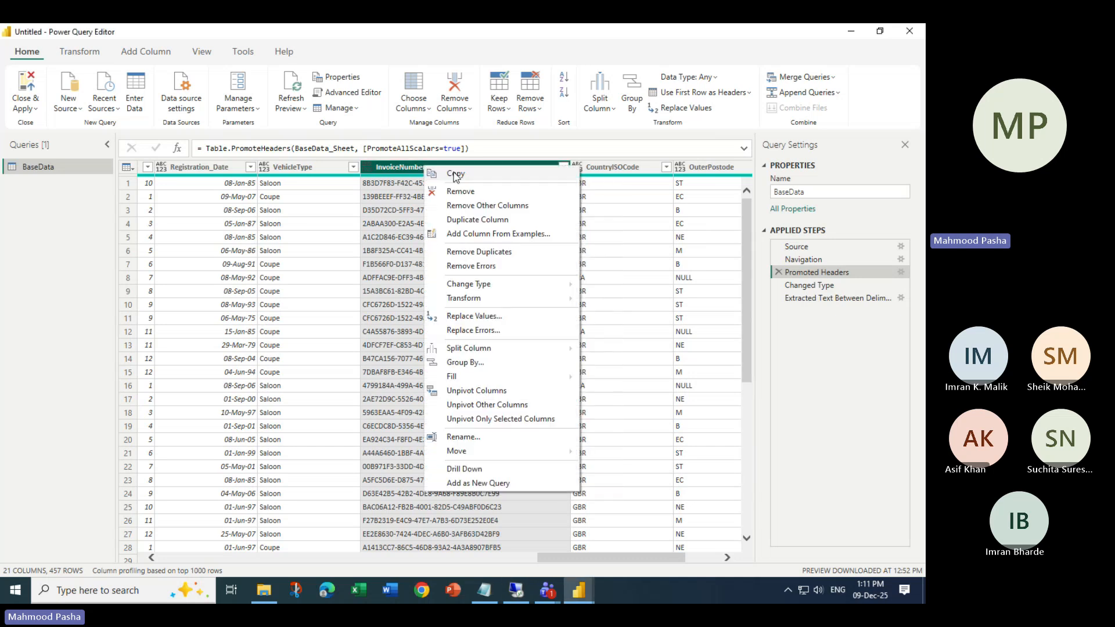
{"action": "left_click", "coordinate": [491, 223]}
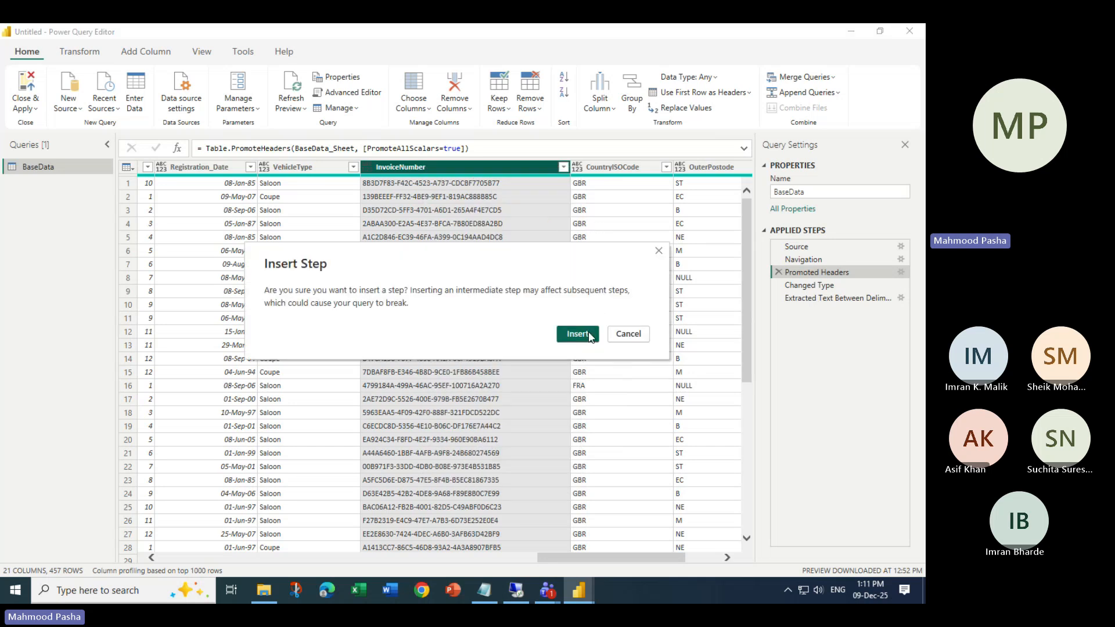
{"action": "left_click", "coordinate": [577, 335]}
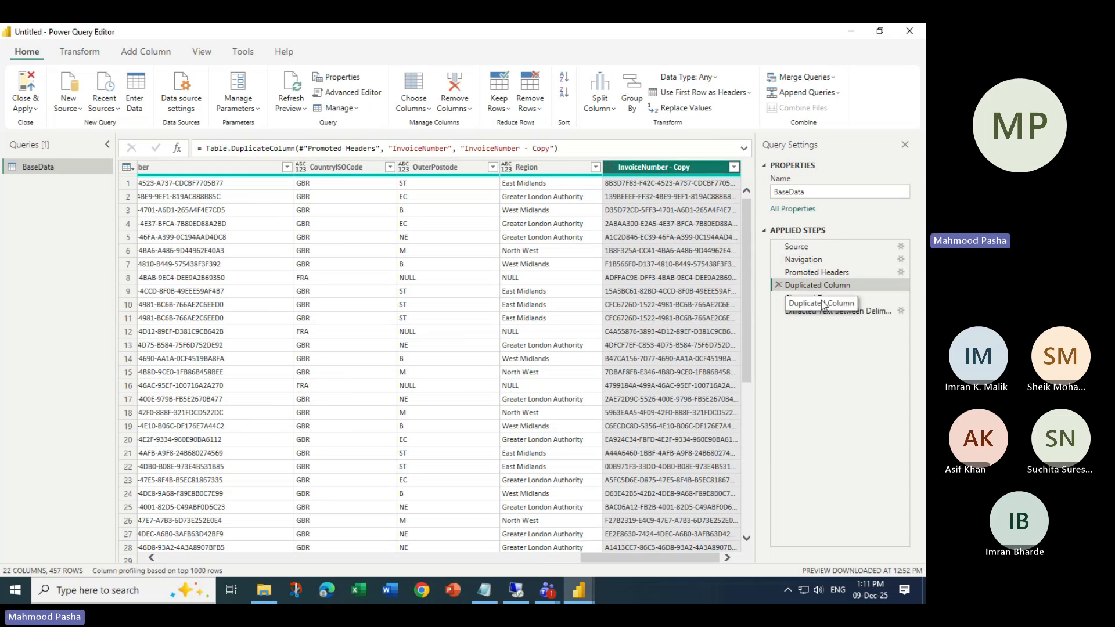
- Reposition the Duplicated Column step in Applied Steps and preview the table at each step
{"action": "left_click_drag", "start_coordinate": [816, 286], "coordinate": [821, 336]}
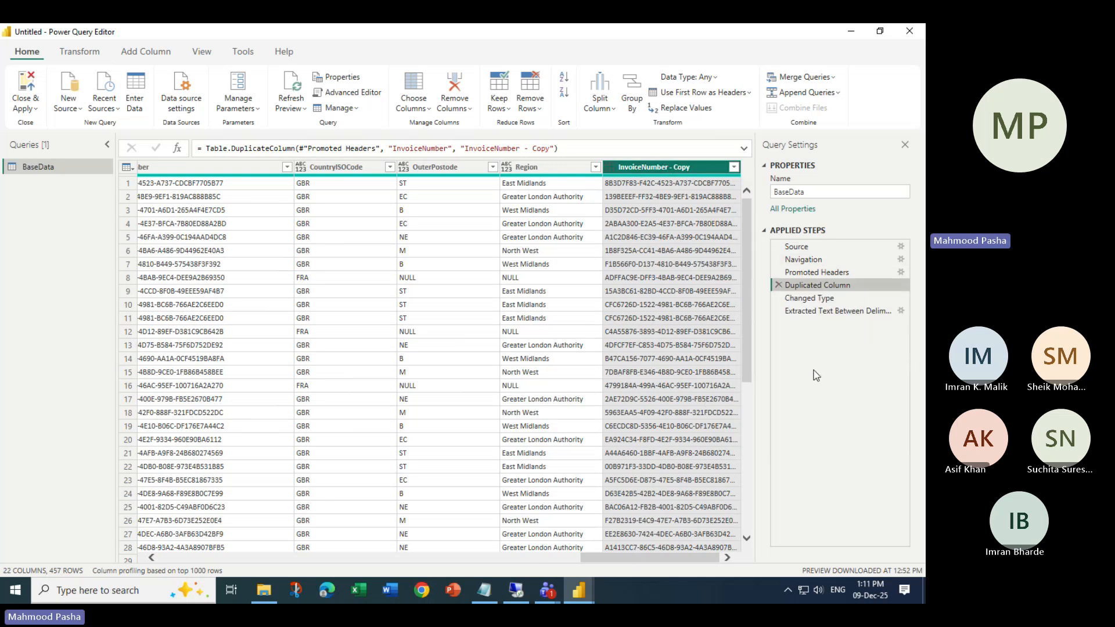
{"action": "right_click", "coordinate": [819, 285]}
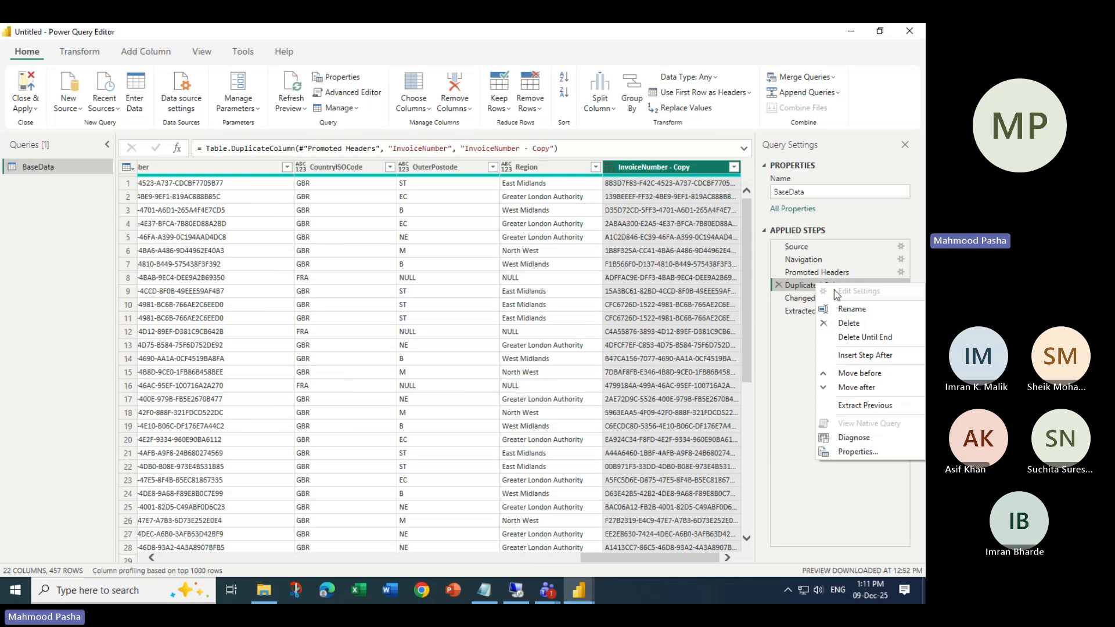
{"action": "left_click", "coordinate": [867, 388]}
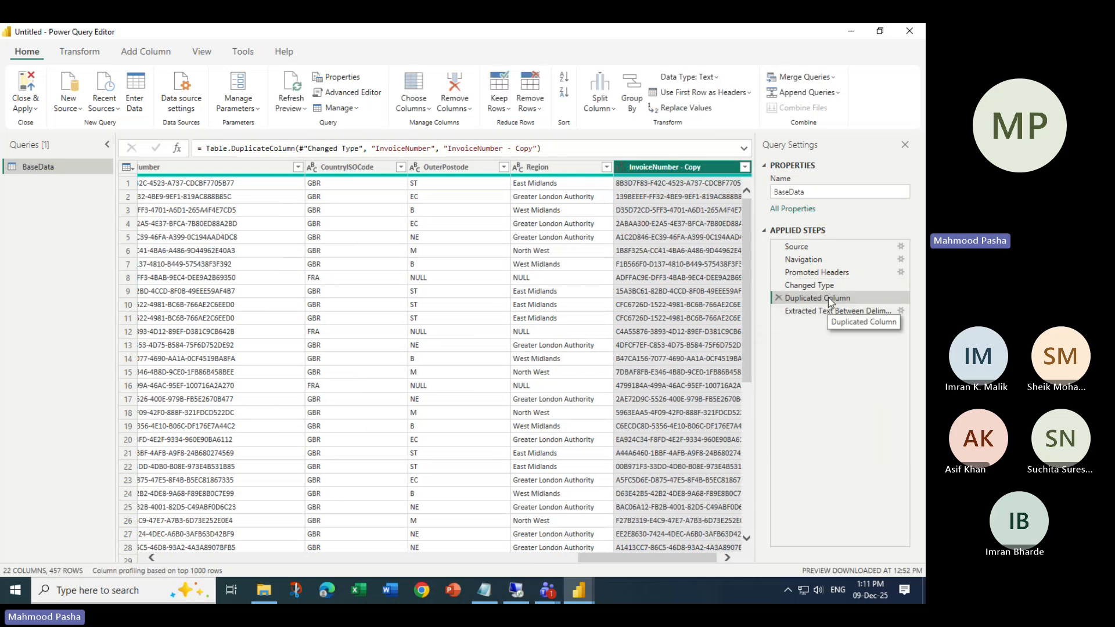
{"action": "right_click", "coordinate": [818, 298]}
{"action": "left_click", "coordinate": [857, 401]}
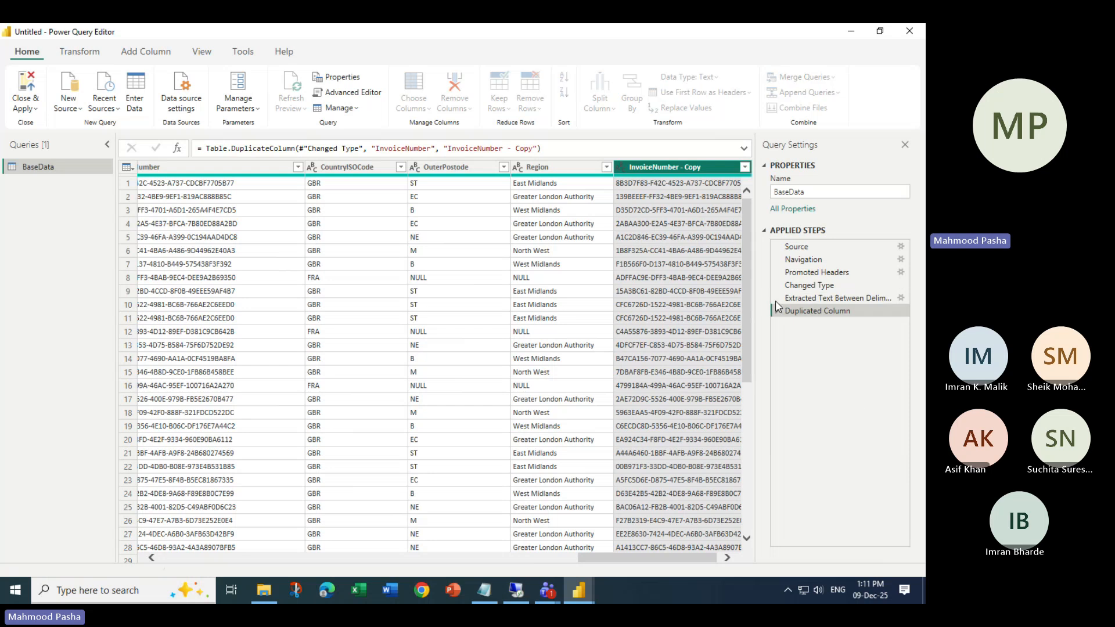
{"action": "right_click", "coordinate": [821, 314]}
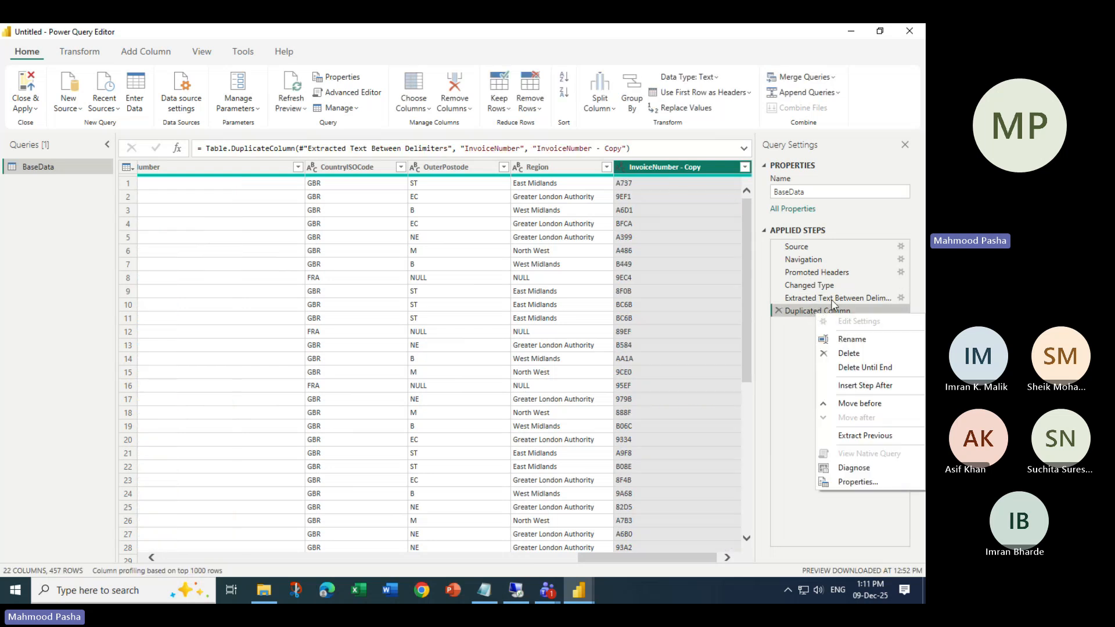
{"action": "left_click", "coordinate": [827, 299]}
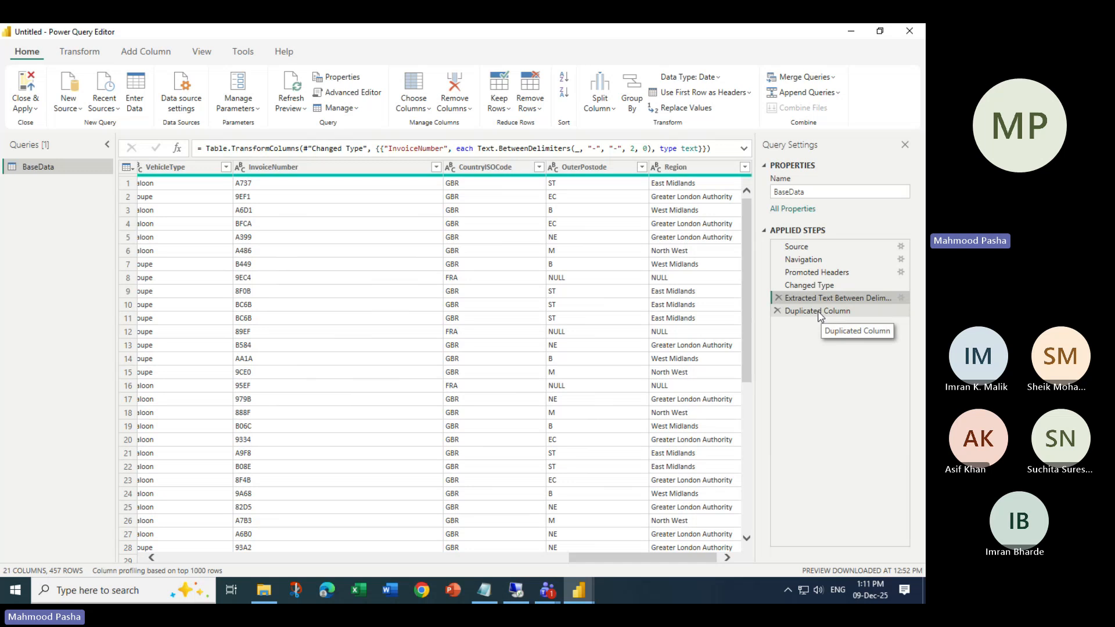
{"action": "left_click", "coordinate": [818, 314]}
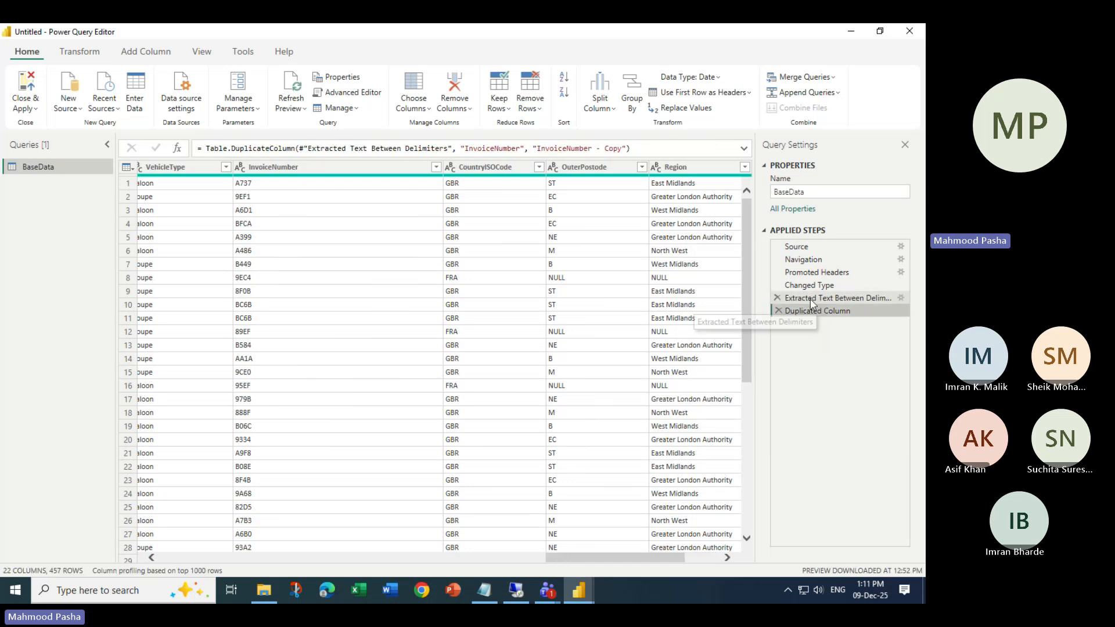
{"action": "left_click", "coordinate": [803, 301]}
- Delete the Extracted Text Between Delimiters step and recheck the Changed Type and Duplicated Column steps
{"action": "left_click", "coordinate": [778, 300]}
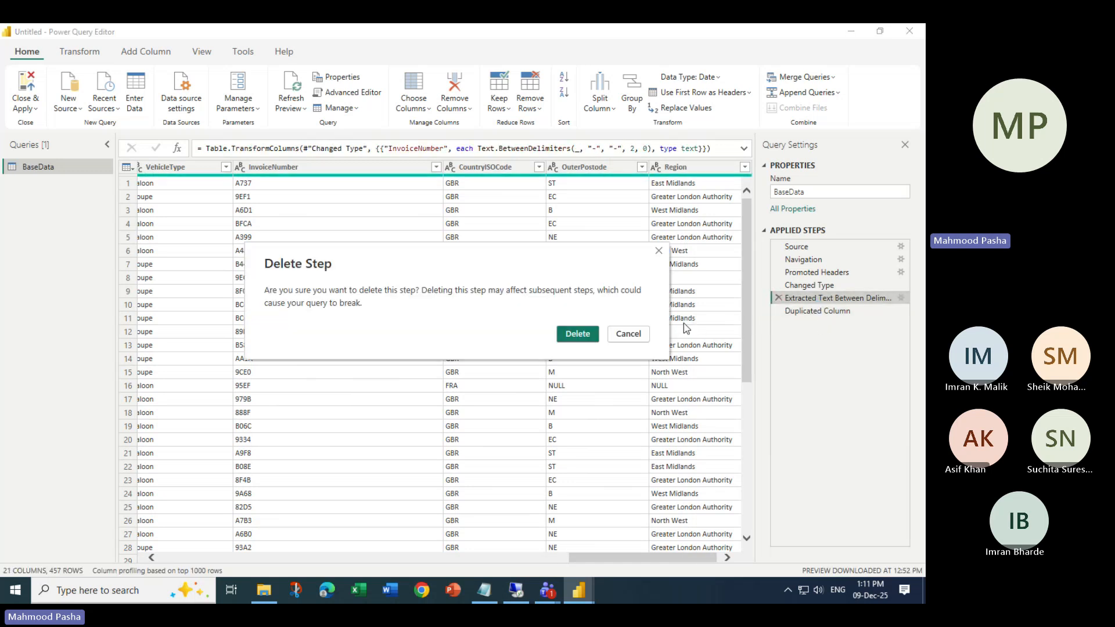
{"action": "left_click", "coordinate": [576, 334]}
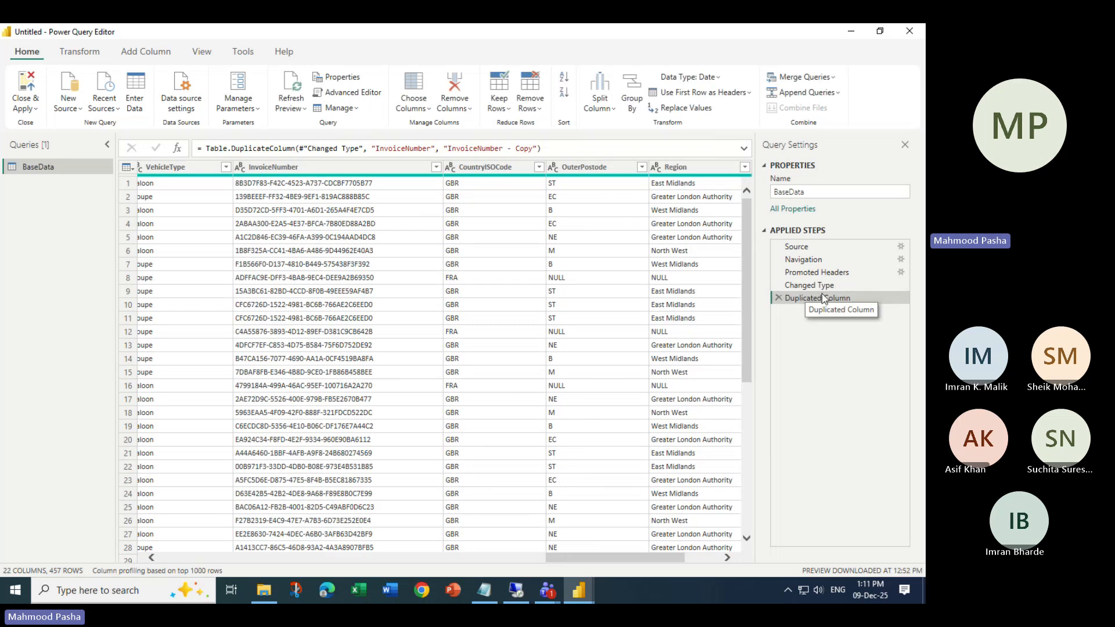
{"action": "left_click", "coordinate": [819, 288]}
{"action": "left_click", "coordinate": [821, 299]}
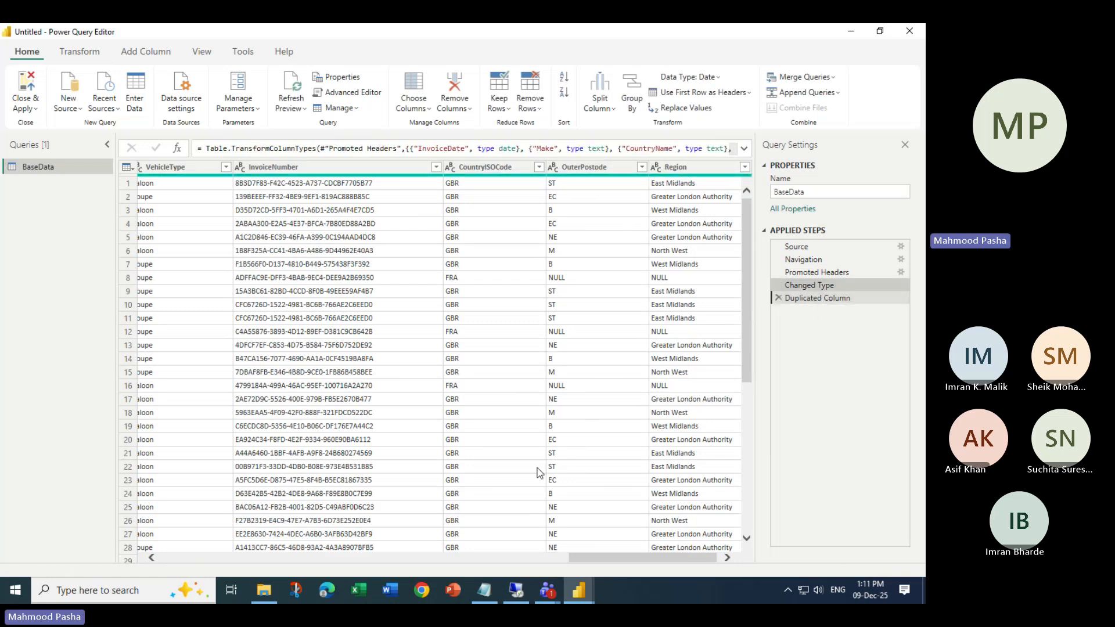
{"action": "left_click_drag", "start_coordinate": [592, 562], "coordinate": [627, 559]}
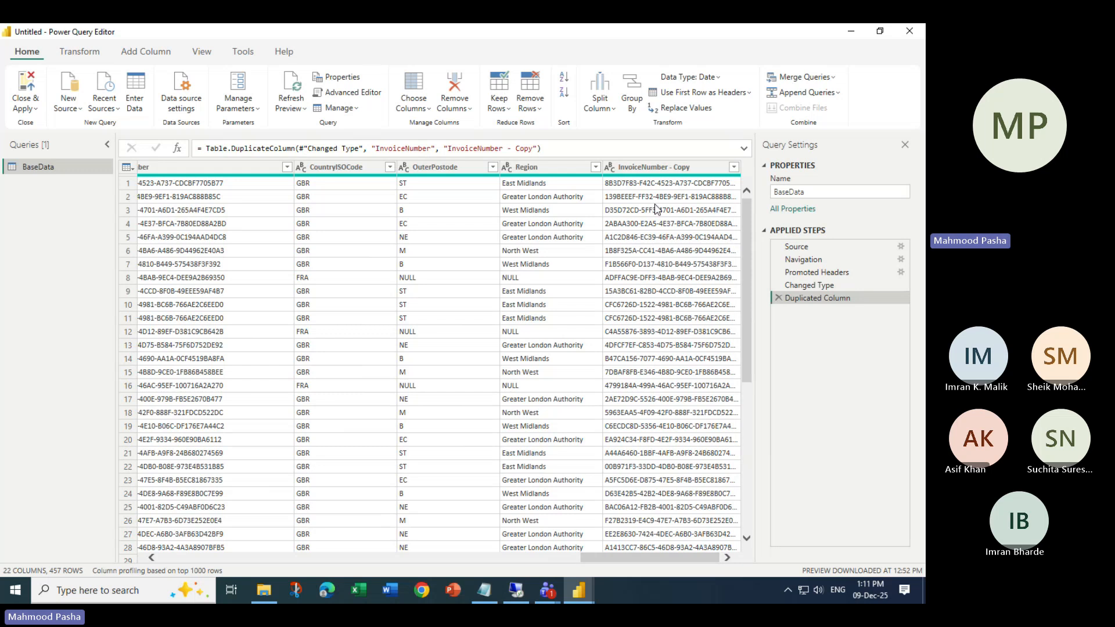
- Select InvoiceNumber - Copy and choose Split Column by Delimiter with a '-' delimiter at each occurrence
{"action": "left_click", "coordinate": [663, 169]}
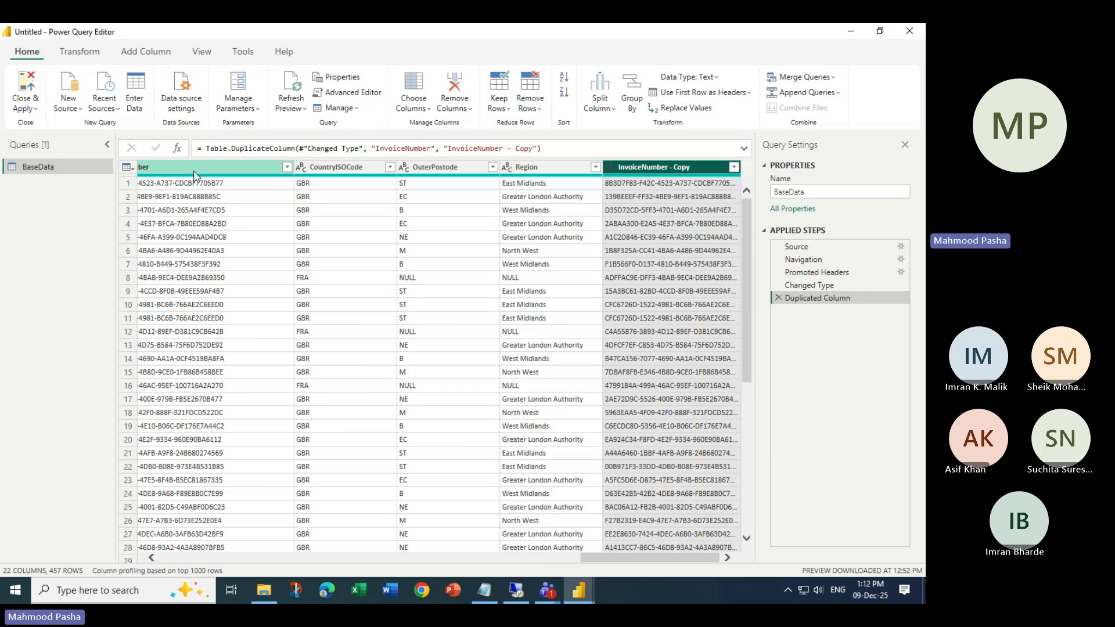
{"action": "right_click", "coordinate": [680, 168]}
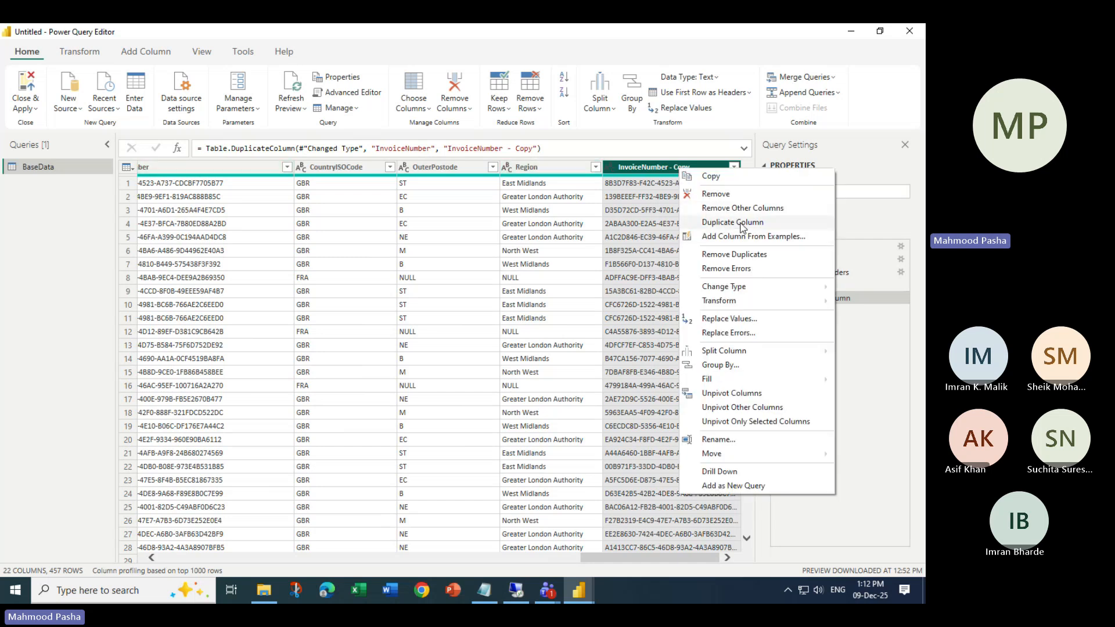
{"action": "left_click", "coordinate": [639, 167]}
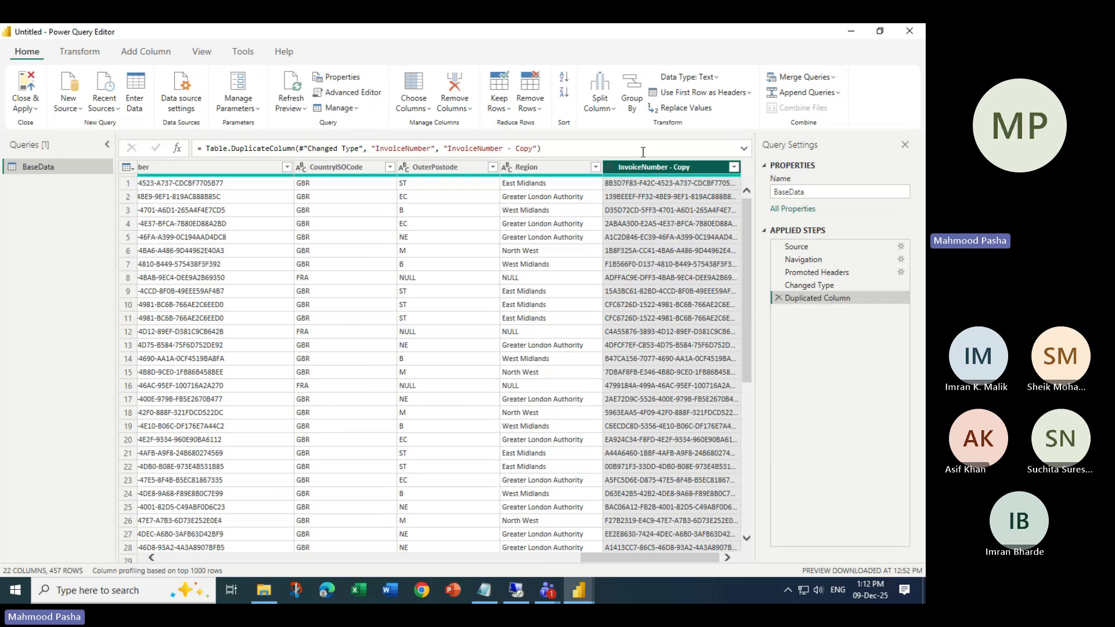
{"action": "left_click", "coordinate": [609, 110]}
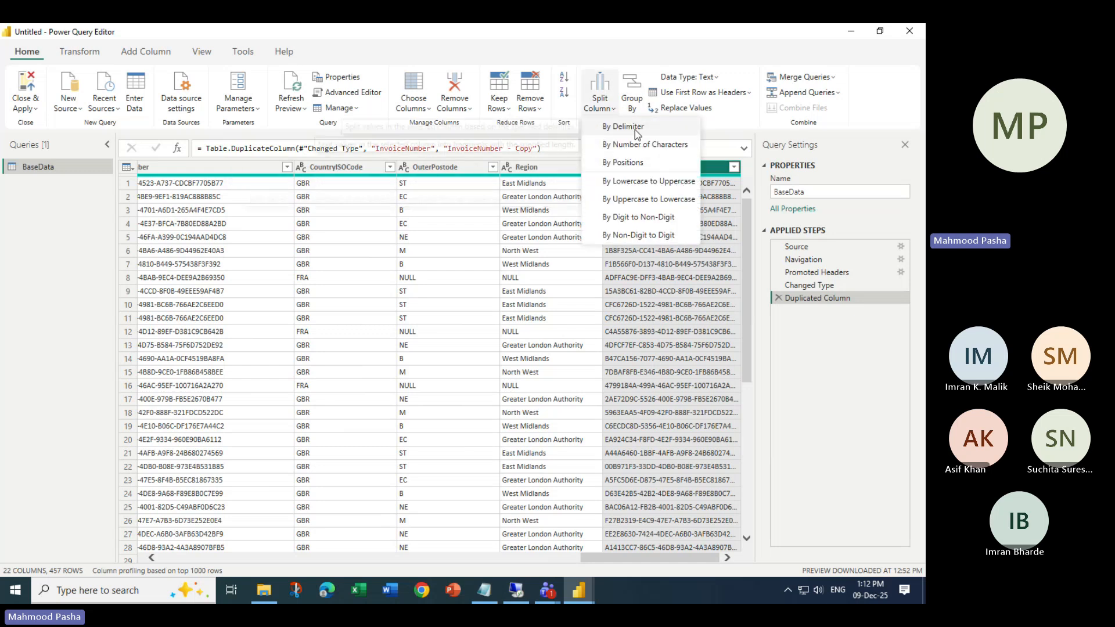
{"action": "left_click", "coordinate": [653, 129]}
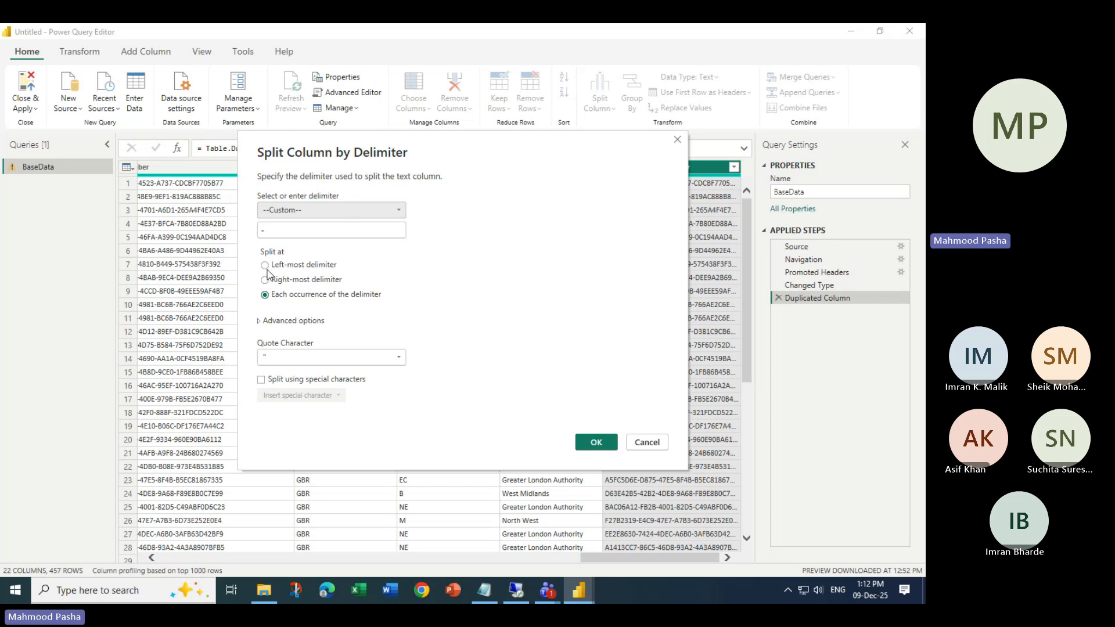
- Apply the hyphen split, creating InvoiceNumber - Copy.1 through Copy.5
{"action": "left_click", "coordinate": [595, 443]}
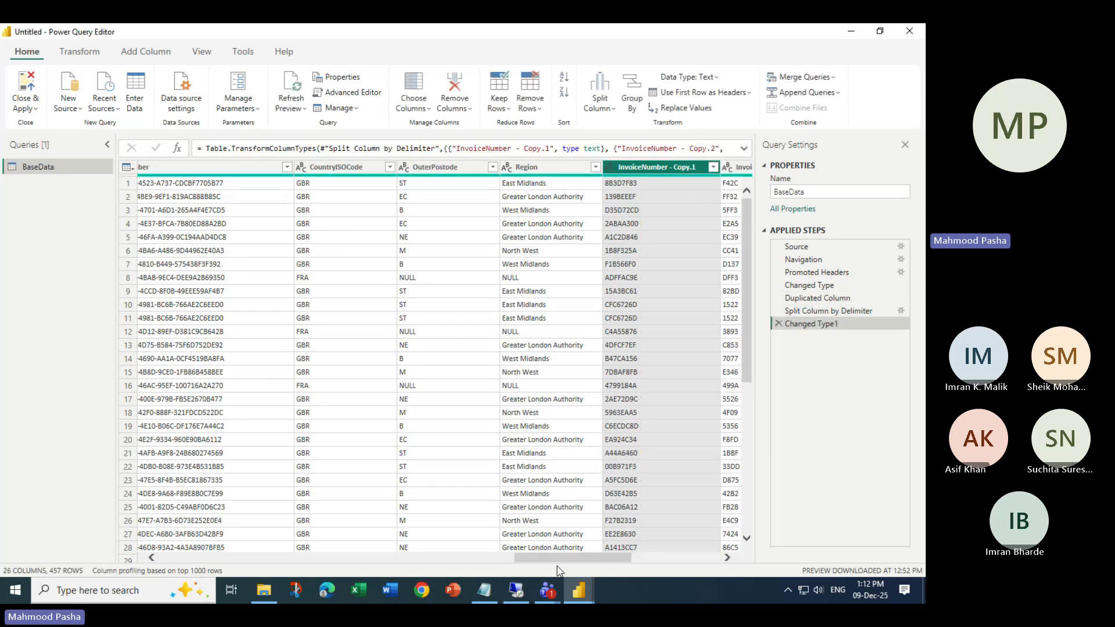
{"action": "left_click_drag", "start_coordinate": [599, 559], "coordinate": [687, 559]}
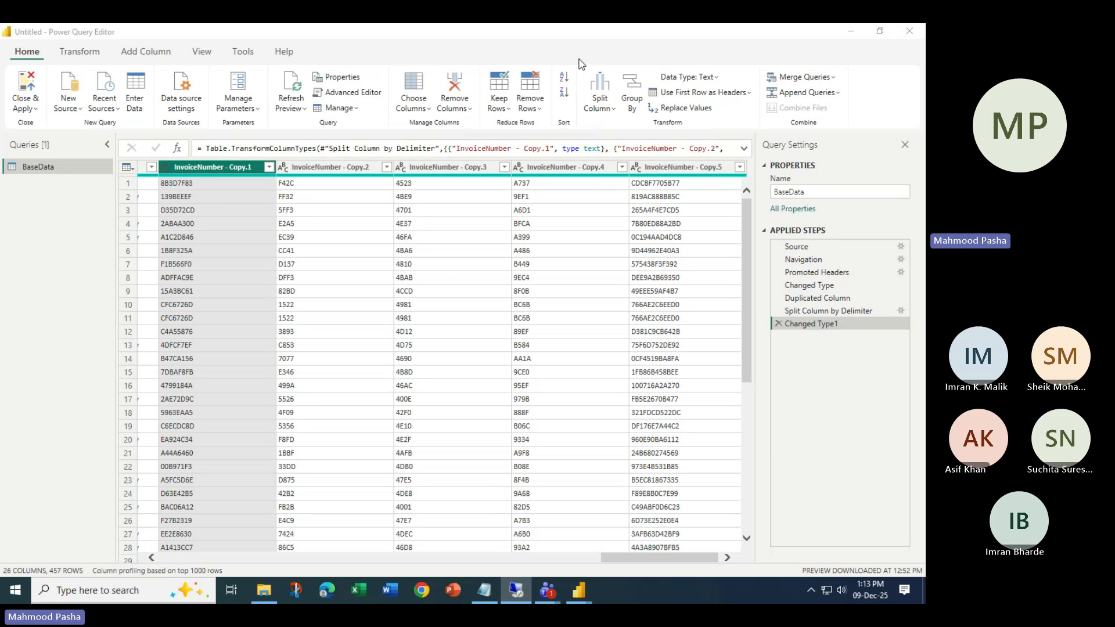
{"action": "left_click", "coordinate": [134, 55]}
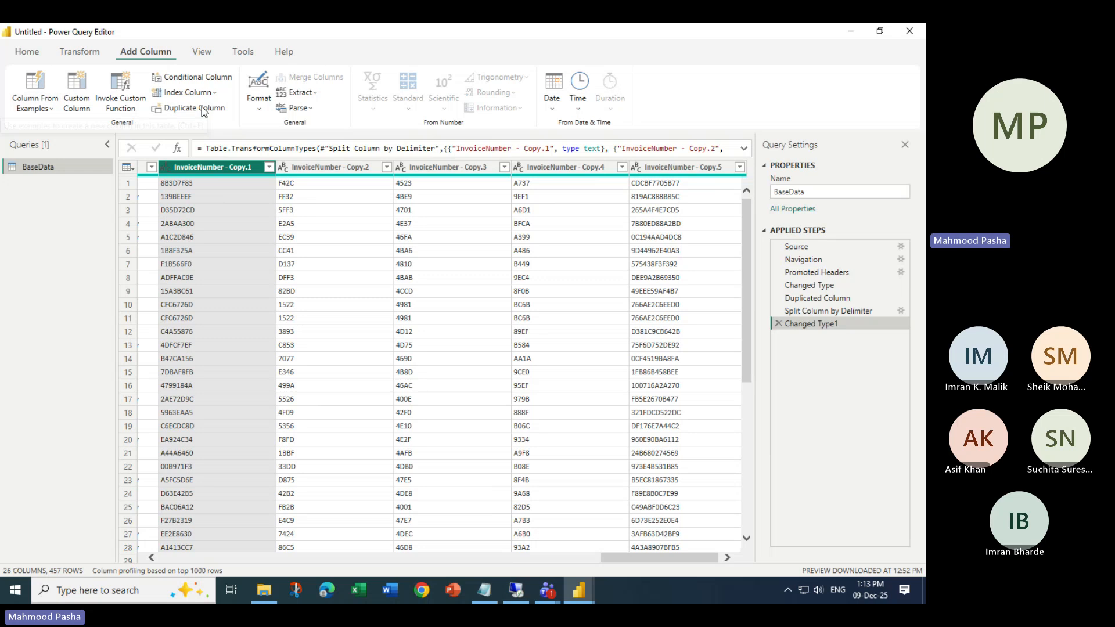
{"action": "left_click", "coordinate": [87, 53]}
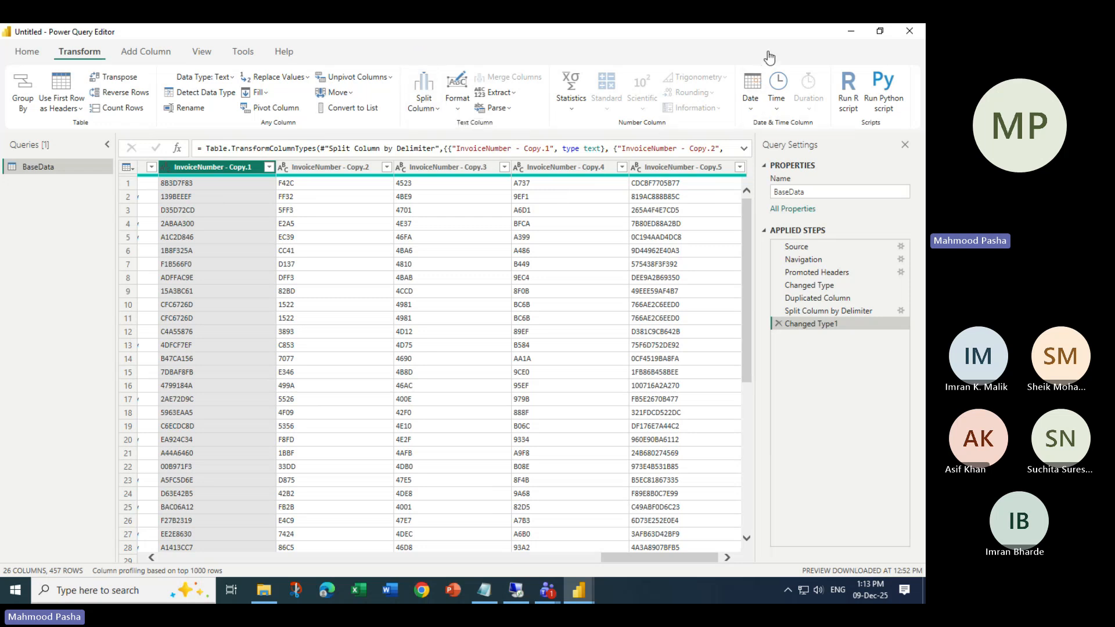
{"action": "mouse_move", "coordinate": [547, 590]}
{"action": "left_click", "coordinate": [490, 525]}
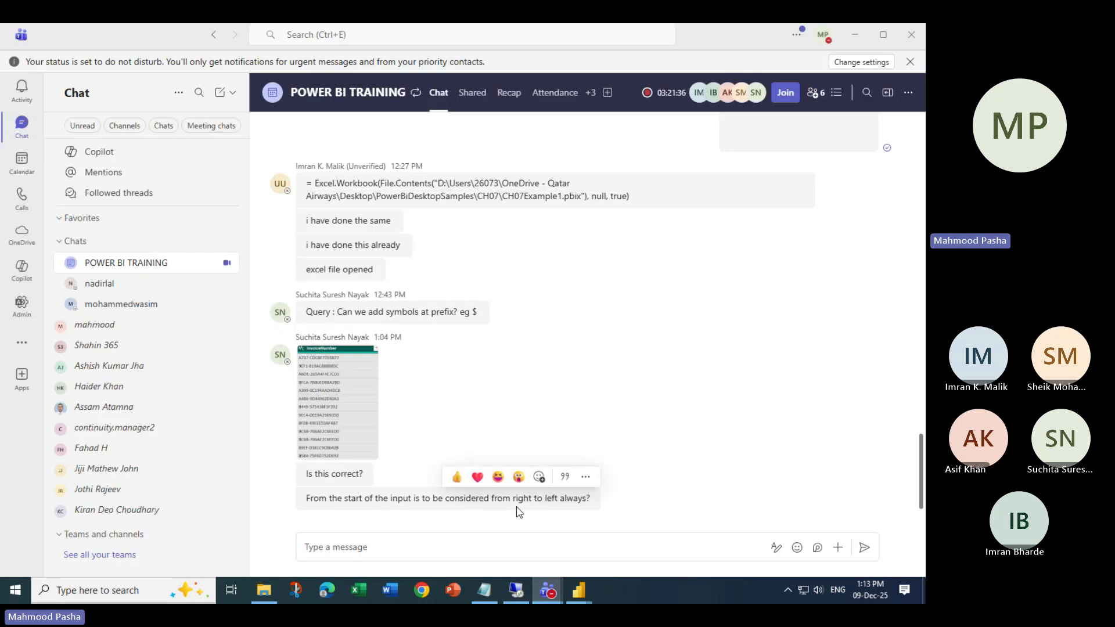
{"action": "left_click", "coordinate": [855, 48]}
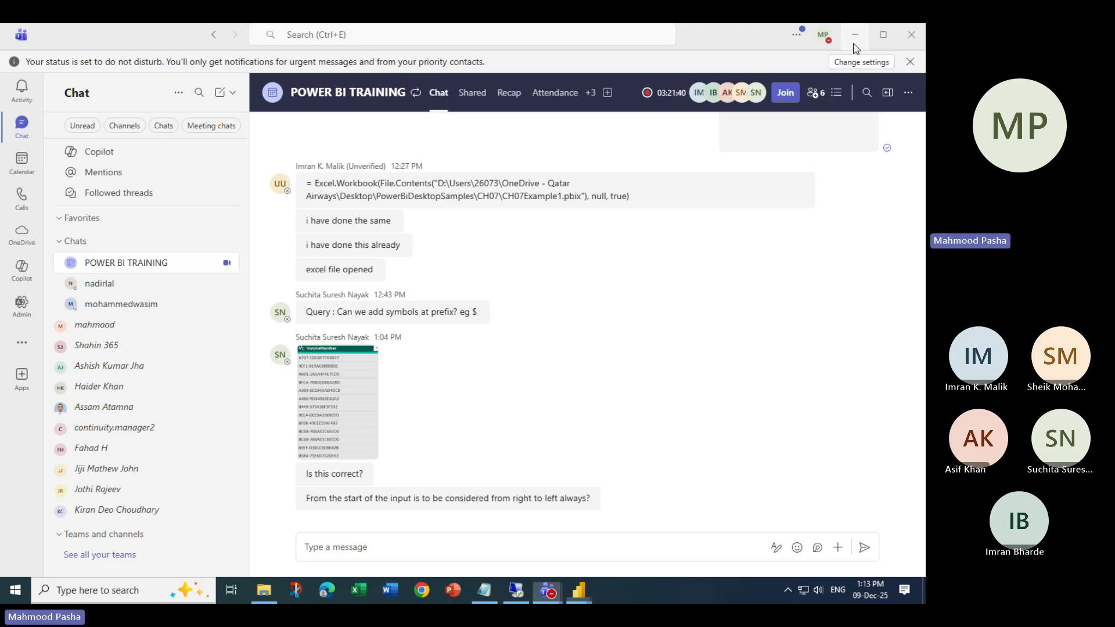
{"action": "left_click_drag", "start_coordinate": [619, 559], "coordinate": [469, 556]}
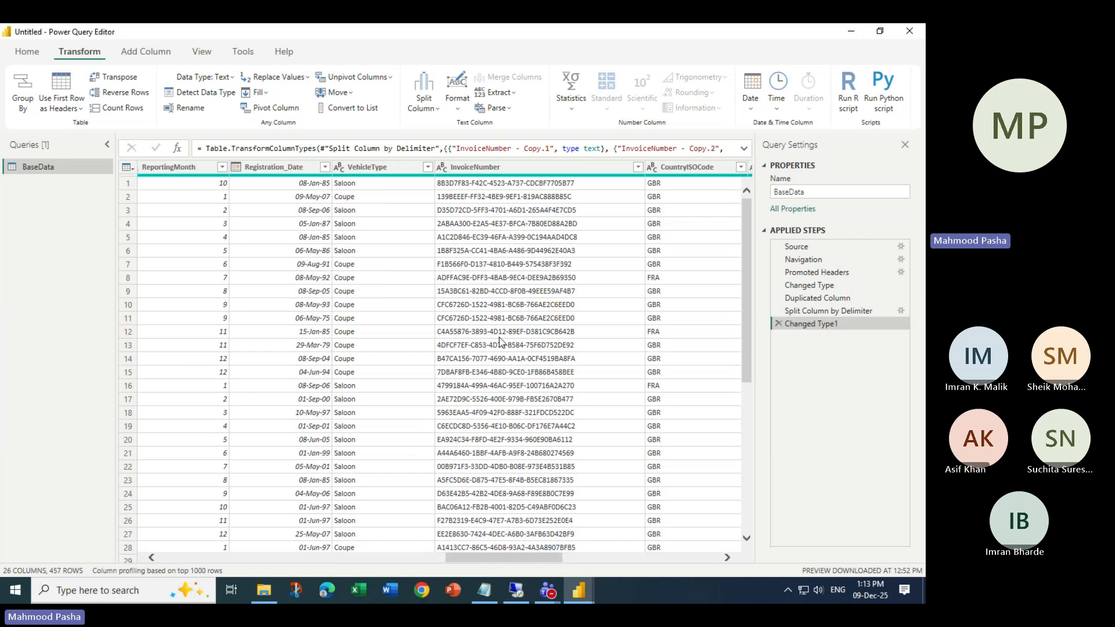
- Extract InvoiceNumber text between '-' and '-', scanning for the start delimiter from the end
{"action": "left_click", "coordinate": [491, 168]}
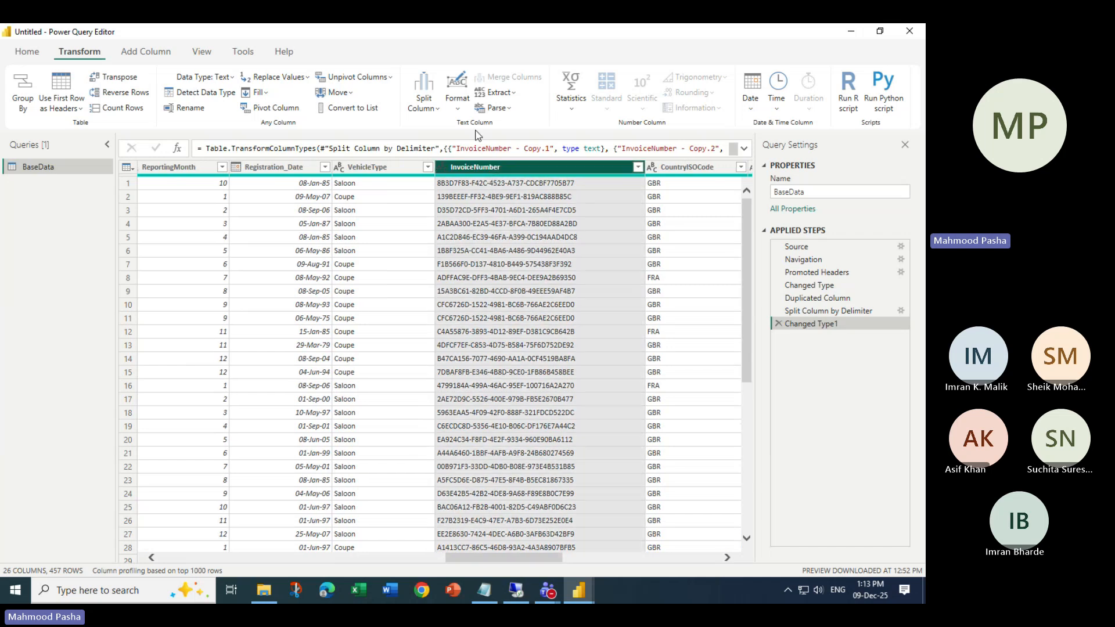
{"action": "left_click", "coordinate": [499, 93]}
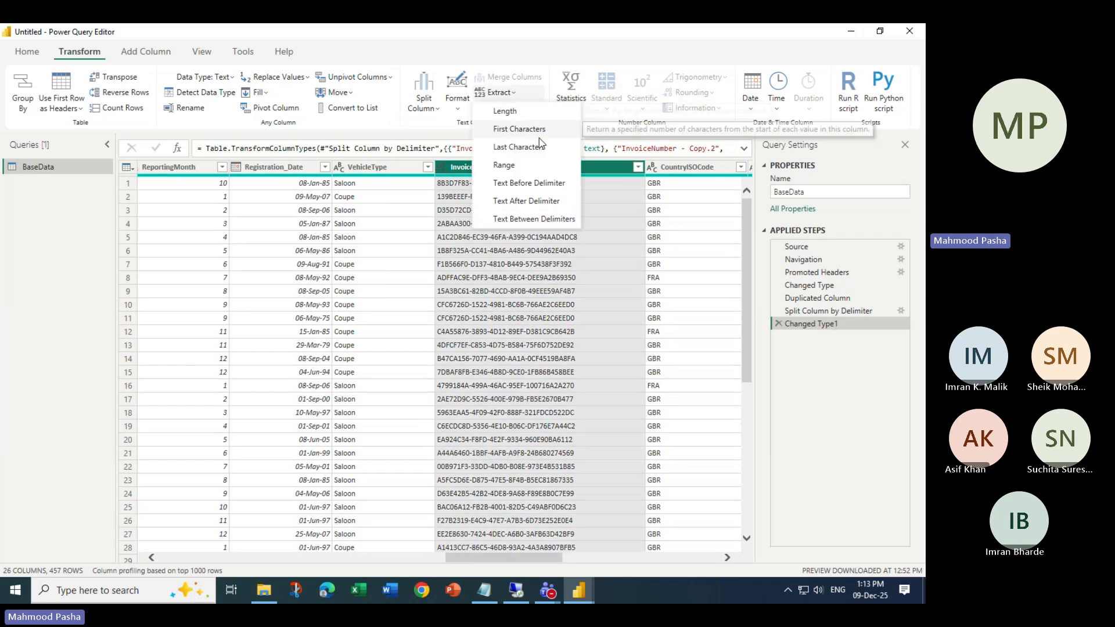
{"action": "left_click", "coordinate": [526, 221]}
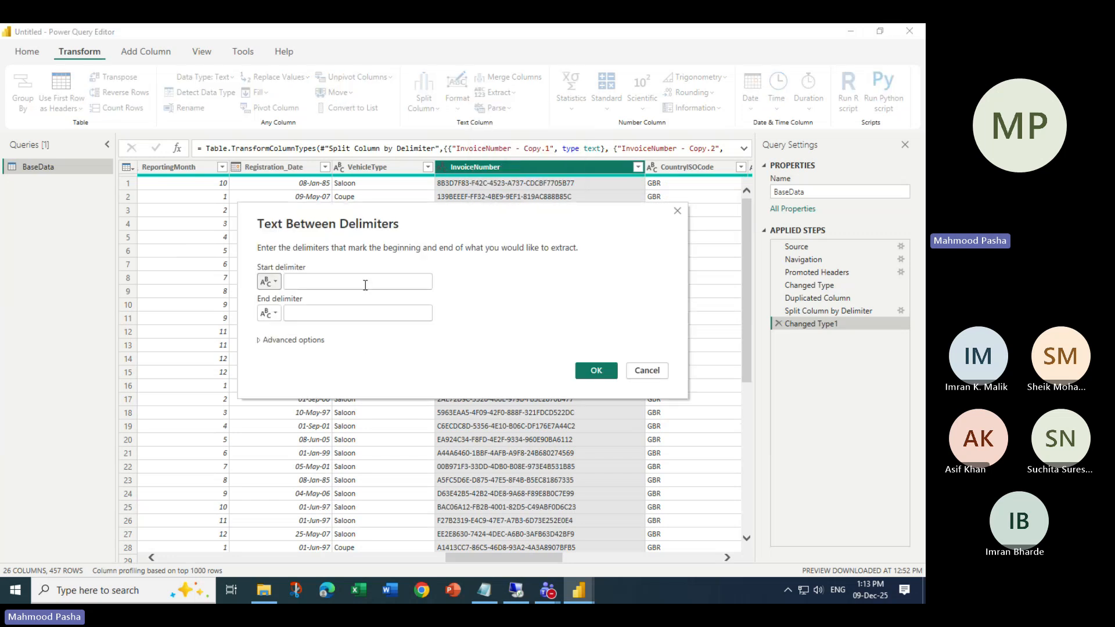
{"action": "left_click", "coordinate": [260, 340]}
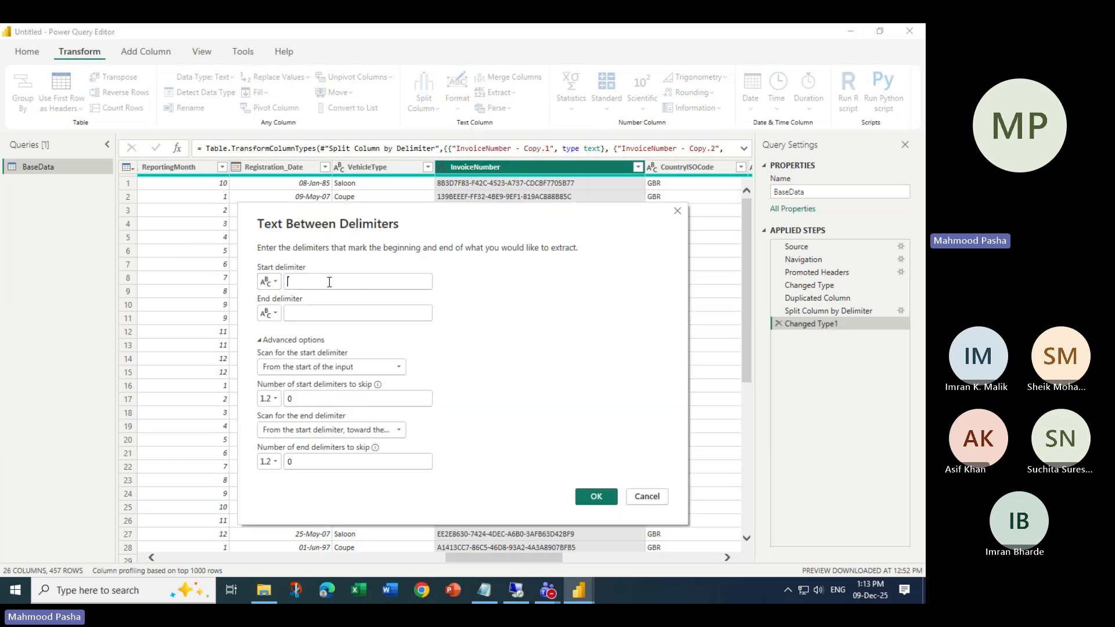
{"action": "type", "text": "-"}
{"action": "left_click", "coordinate": [307, 314]}
{"action": "type", "text": "-"}
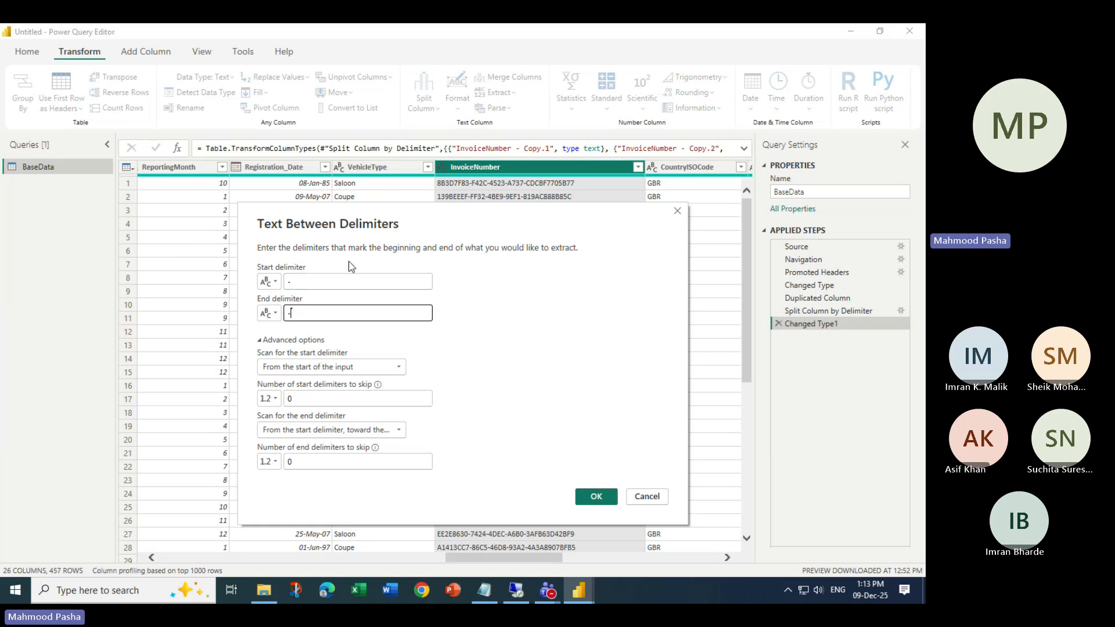
{"action": "left_click_drag", "start_coordinate": [361, 229], "coordinate": [294, 264]}
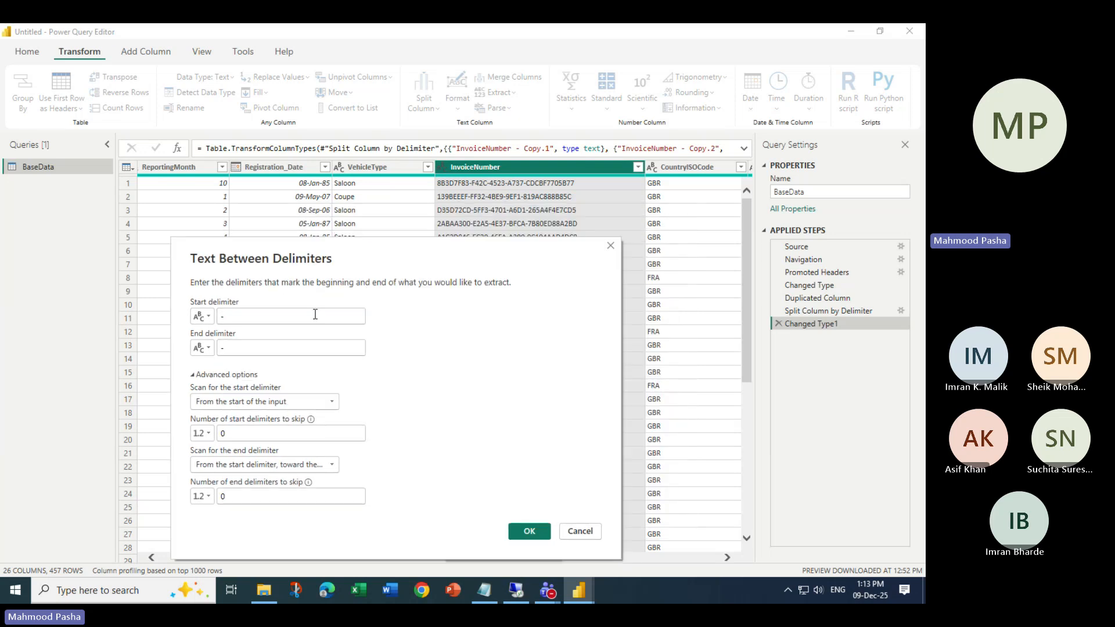
{"action": "left_click", "coordinate": [259, 406]}
{"action": "left_click", "coordinate": [292, 444]}
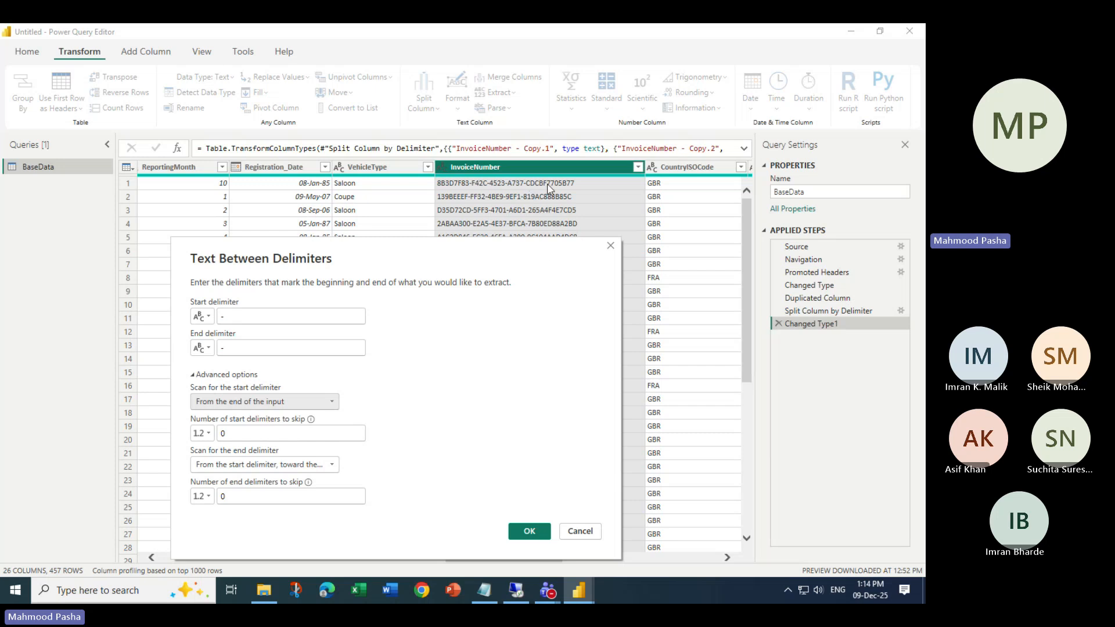
{"action": "left_click", "coordinate": [529, 530]}
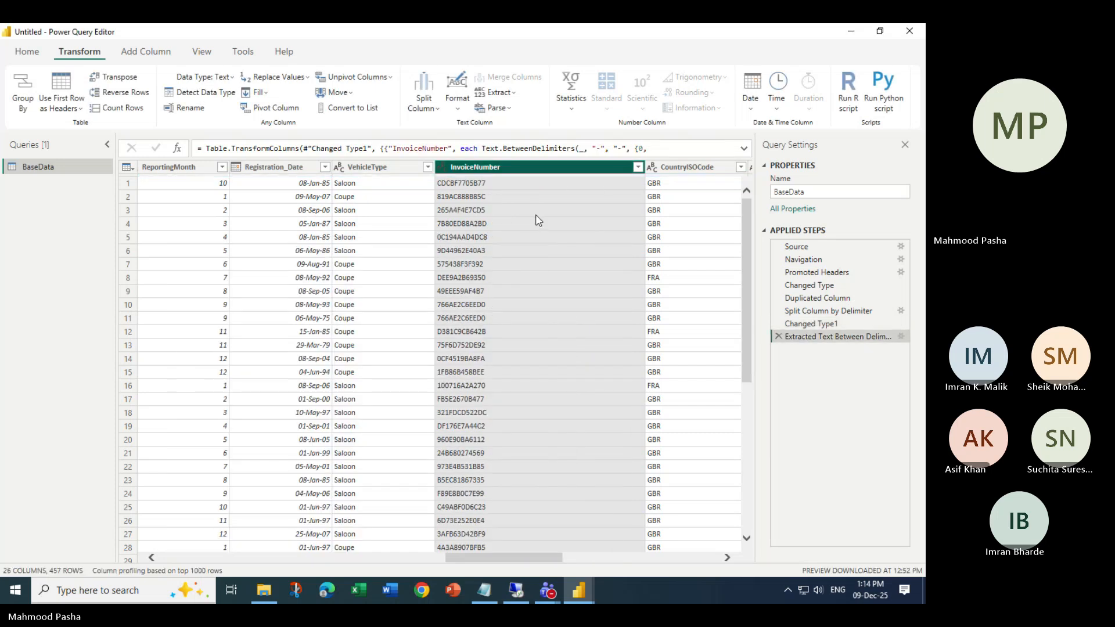
- Delete the extraction step and restart Text Between Delimiters with '-' delimiters, start scanned from the end
{"action": "left_click", "coordinate": [778, 337]}
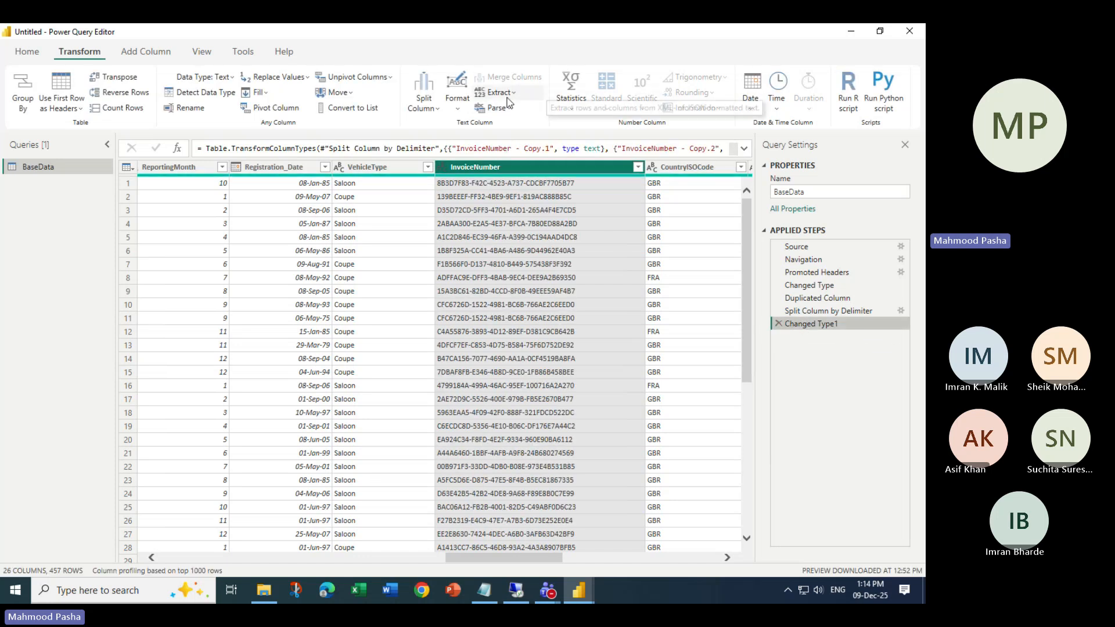
{"action": "left_click", "coordinate": [513, 93]}
{"action": "left_click", "coordinate": [528, 219]}
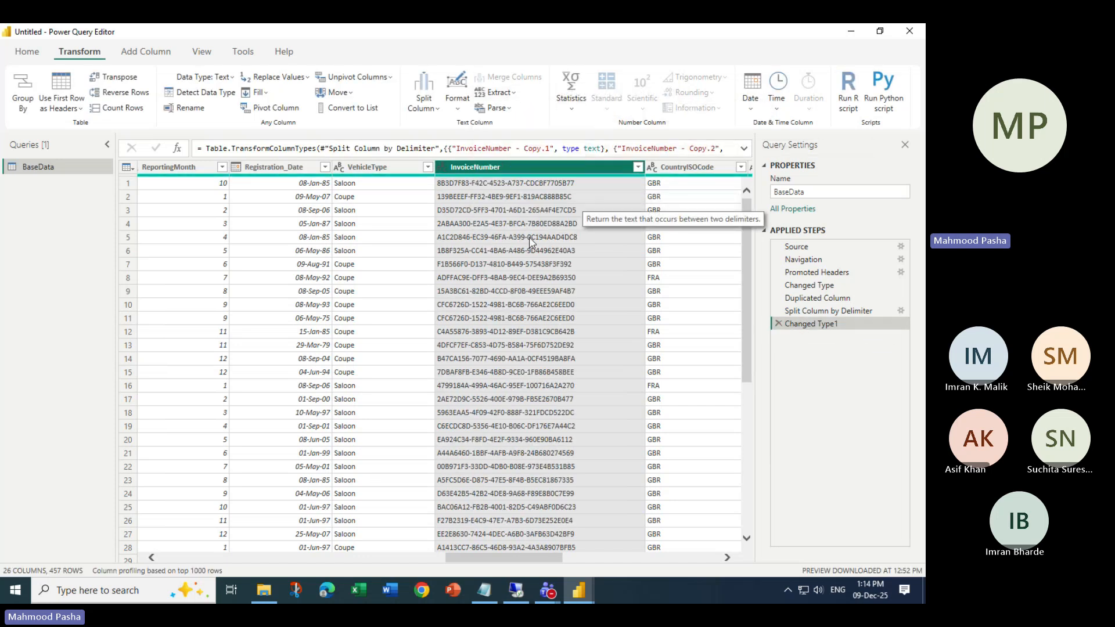
{"action": "left_click", "coordinate": [308, 283]}
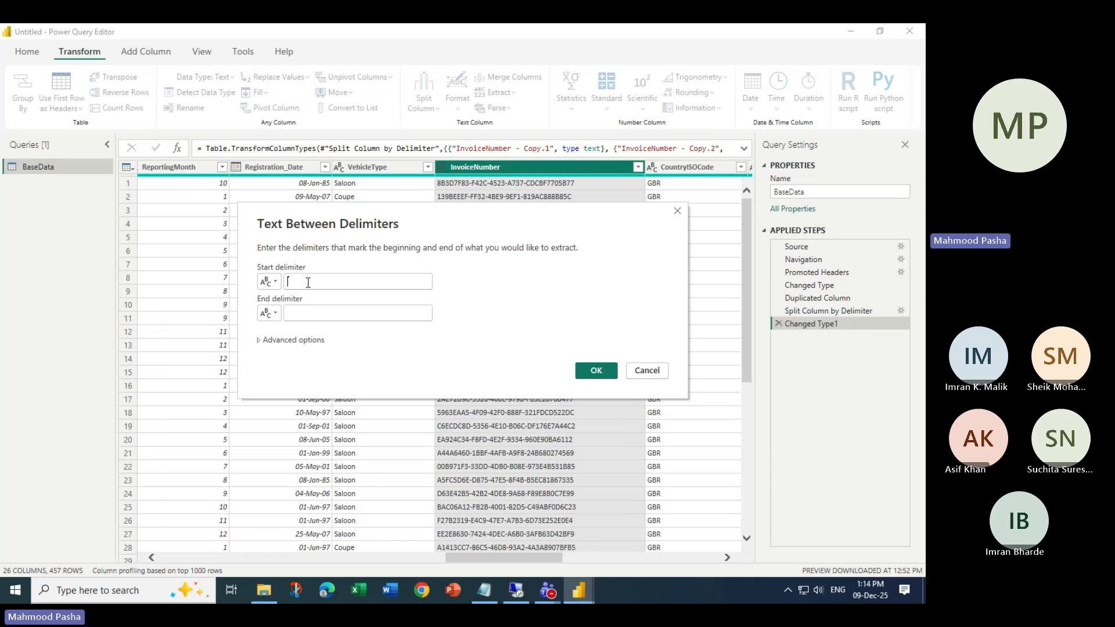
{"action": "type", "text": "-"}
{"action": "left_click", "coordinate": [296, 313]}
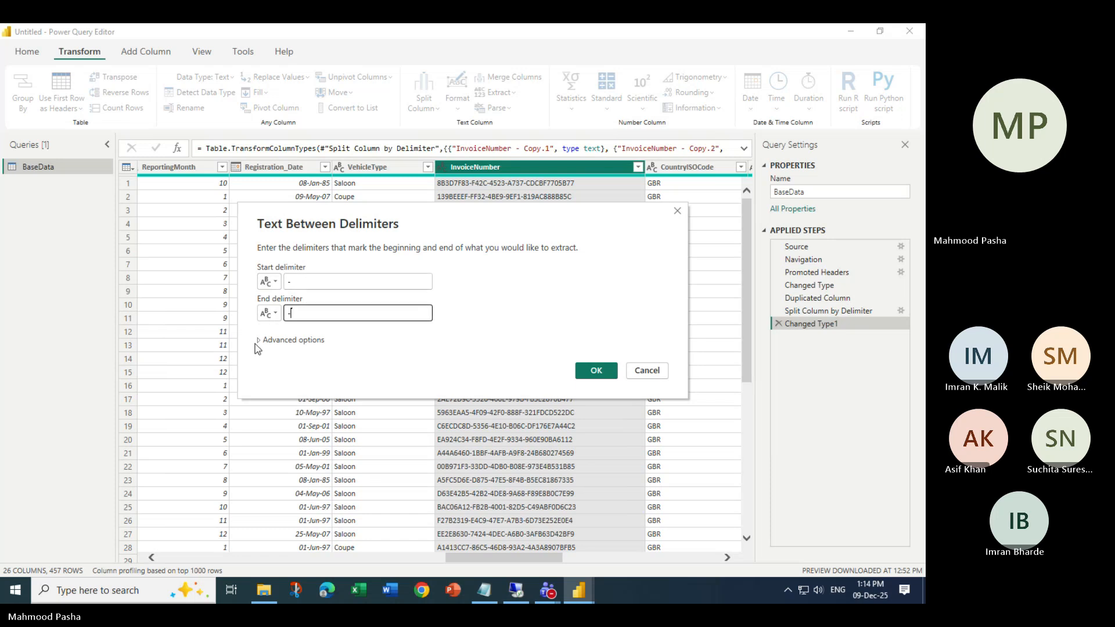
{"action": "type", "text": "-"}
{"action": "left_click", "coordinate": [256, 341]}
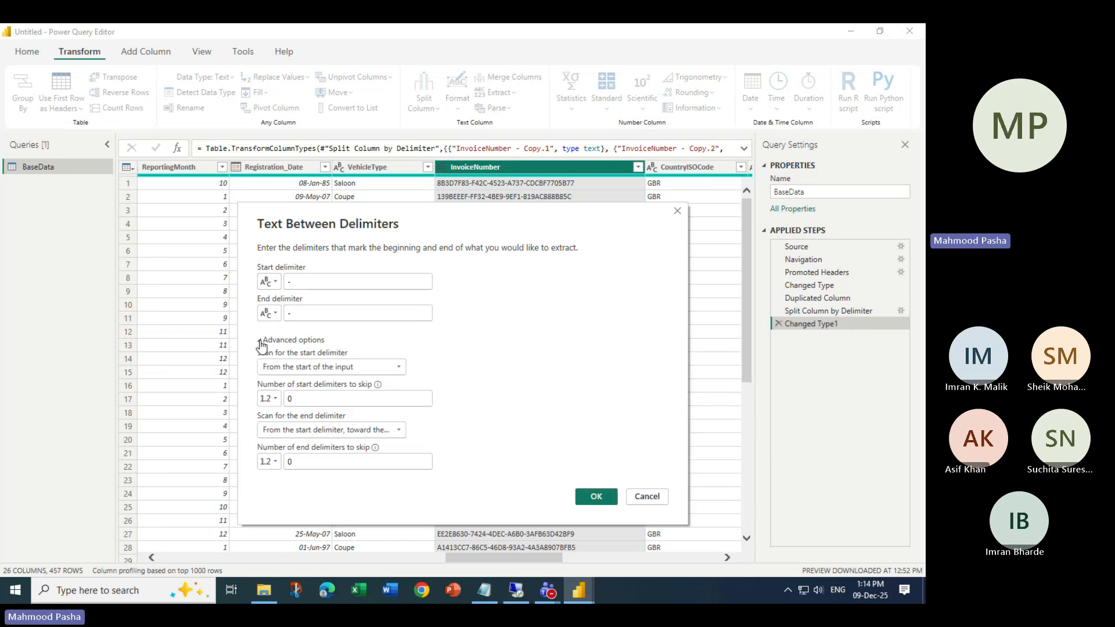
{"action": "left_click", "coordinate": [325, 367]}
{"action": "left_click", "coordinate": [328, 393]}
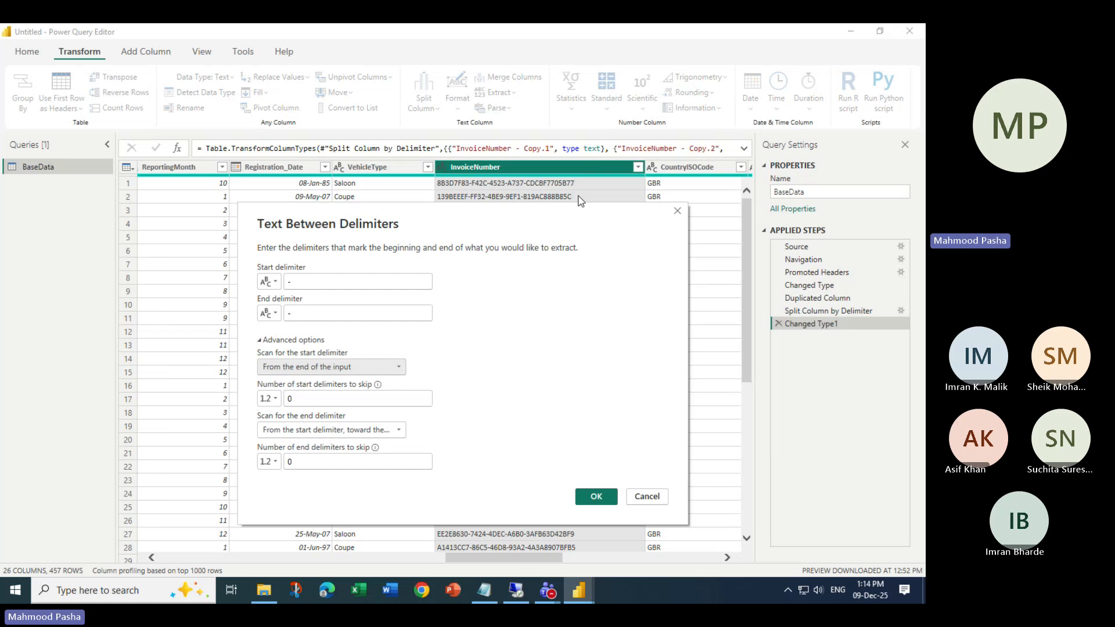
- Scan the end delimiter toward the start and skip 2 end delimiters, giving values like F42C-4523-A737
{"action": "left_click_drag", "start_coordinate": [493, 232], "coordinate": [433, 239]}
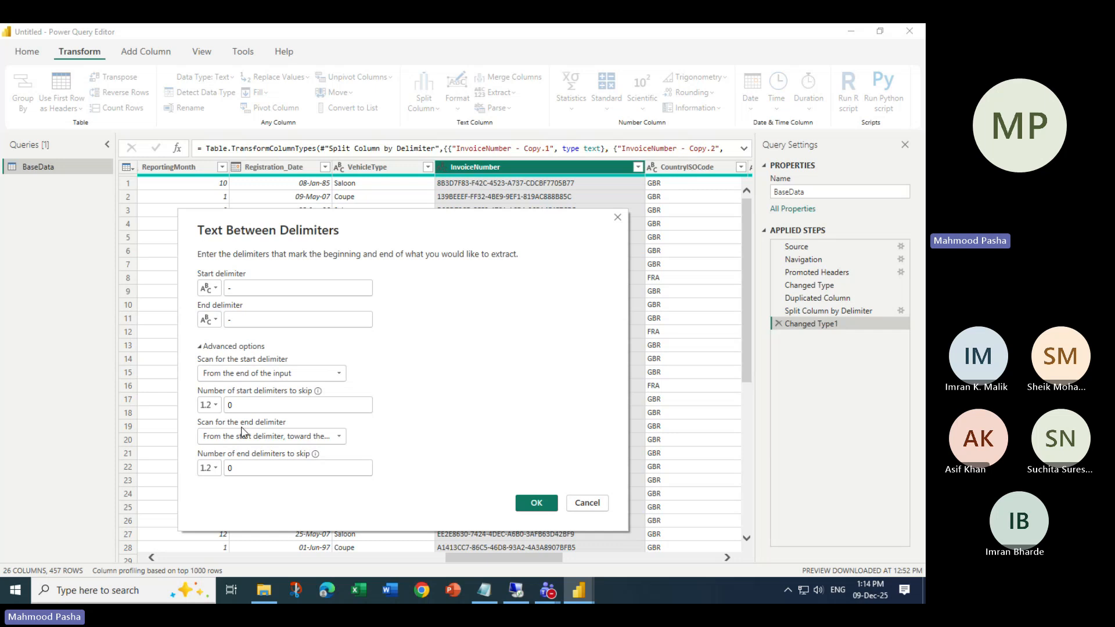
{"action": "left_click", "coordinate": [331, 442]}
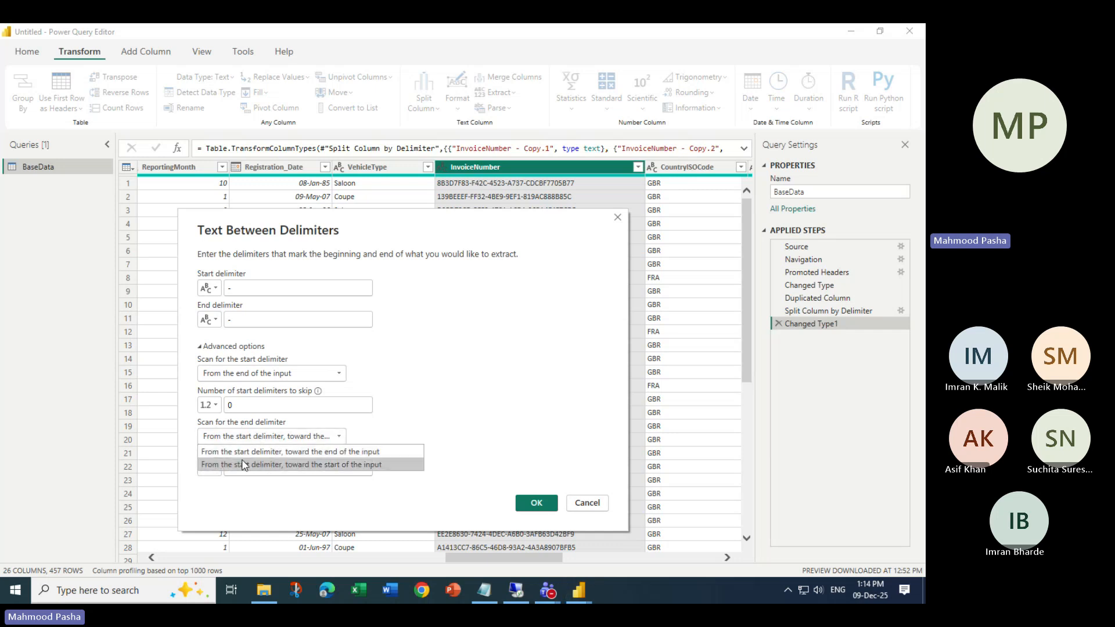
{"action": "left_click", "coordinate": [291, 468]}
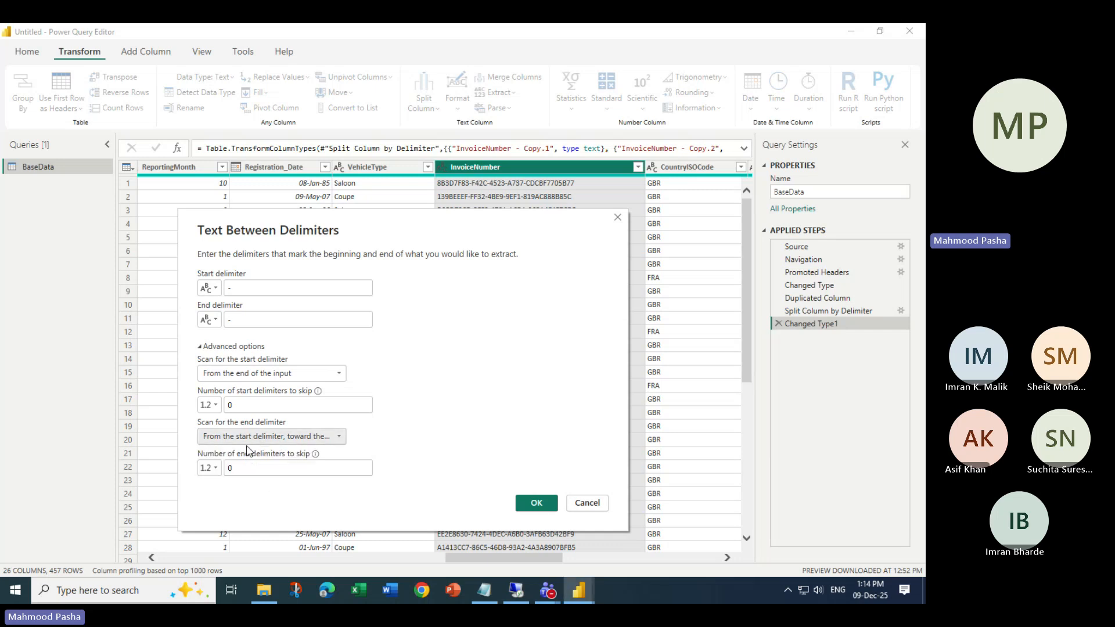
{"action": "left_click", "coordinate": [284, 436]}
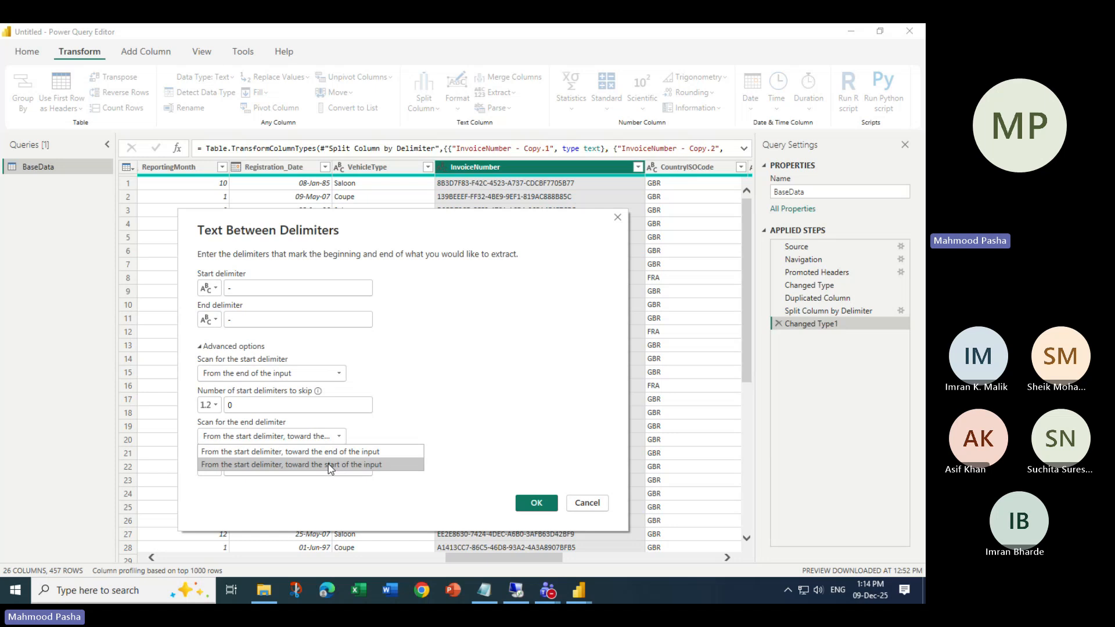
{"action": "left_click", "coordinate": [331, 467]}
{"action": "left_click", "coordinate": [293, 438]}
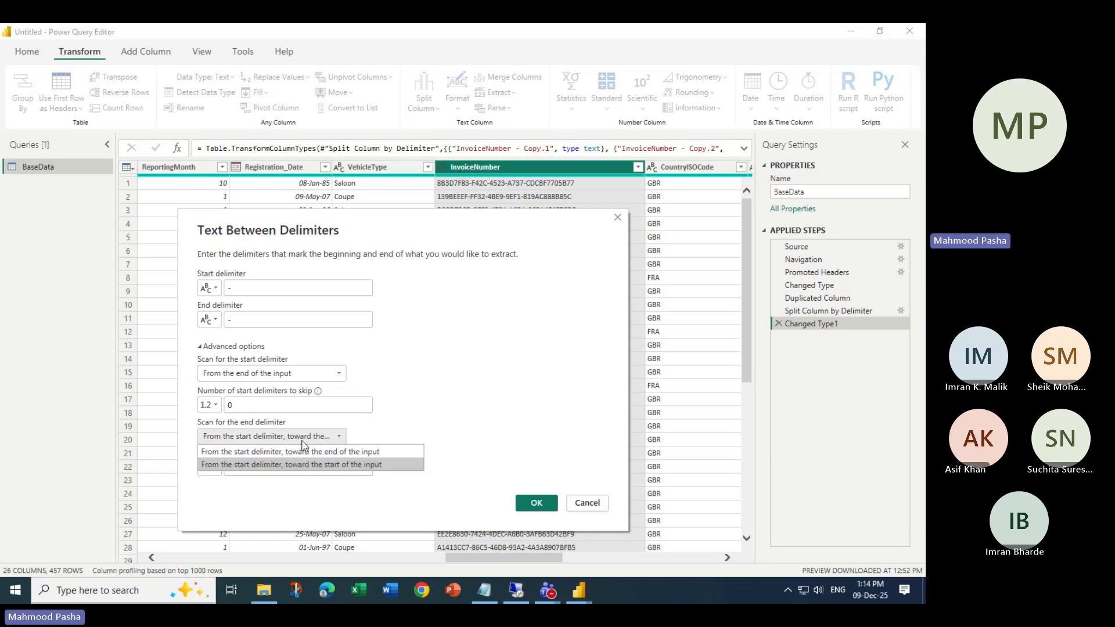
{"action": "left_click", "coordinate": [291, 465]}
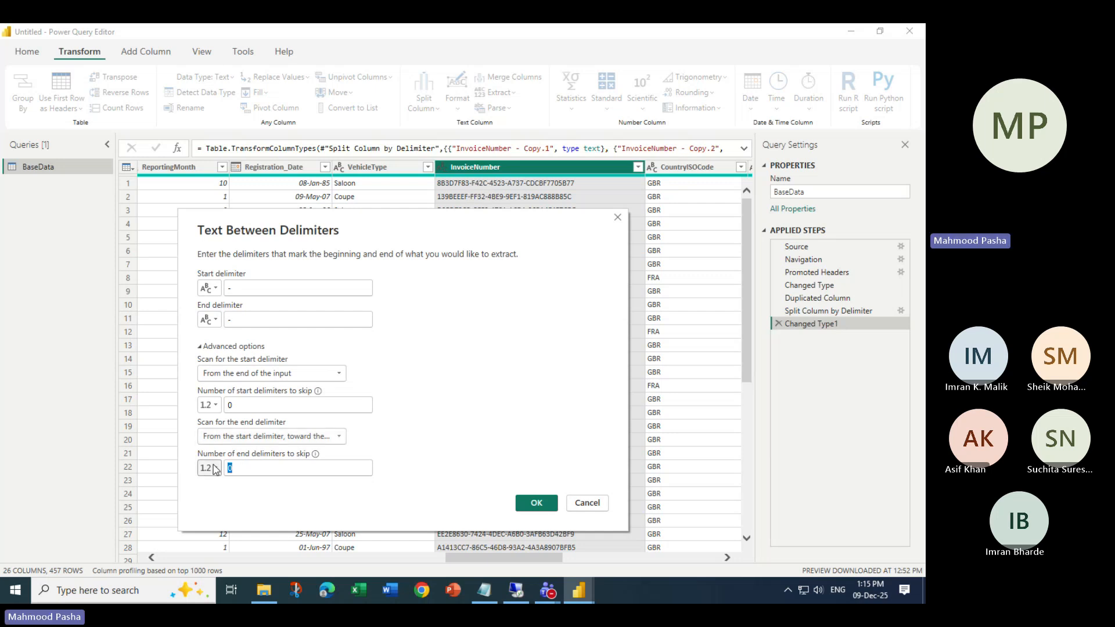
{"action": "double_click", "coordinate": [294, 468]}
{"action": "type", "text": "2"}
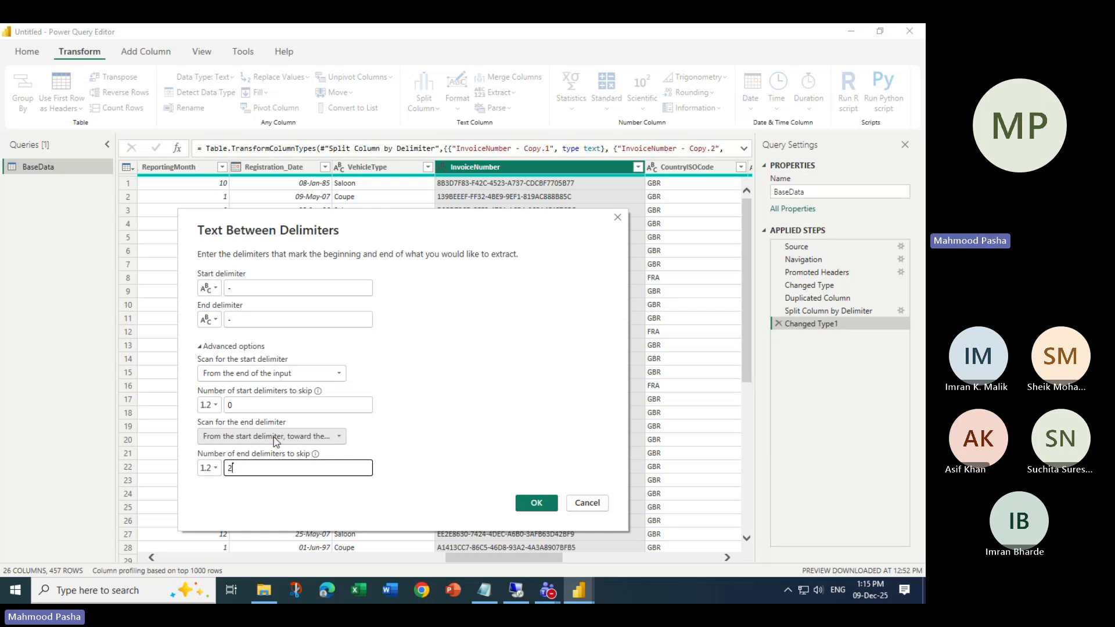
{"action": "left_click", "coordinate": [530, 503]}
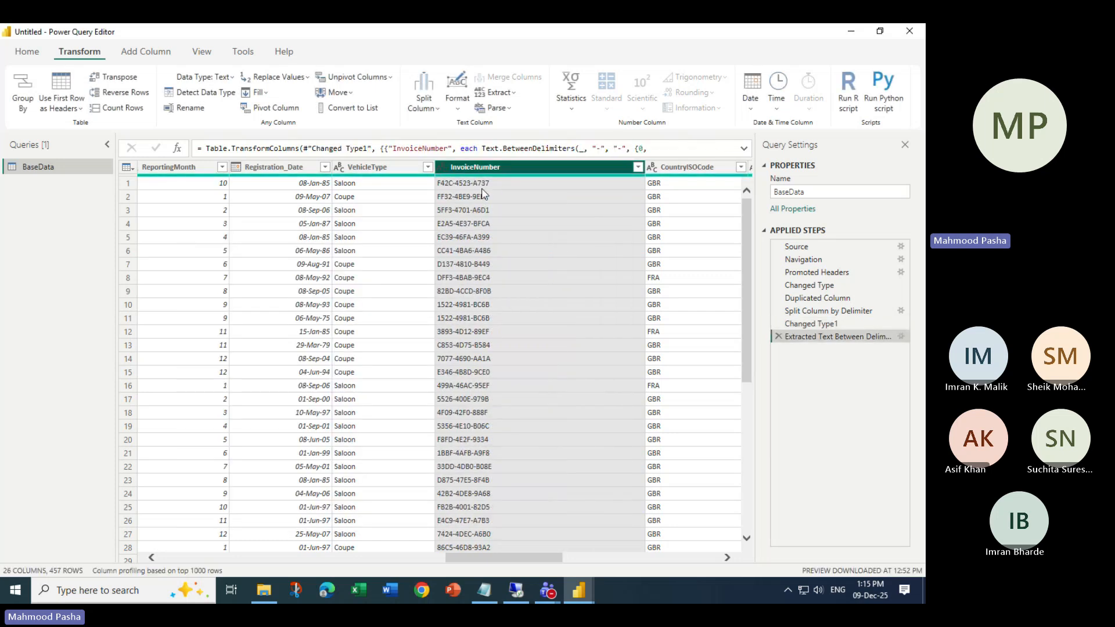
- Review the extraction settings without changes, then delete the extraction step
{"action": "double_click", "coordinate": [833, 339]}
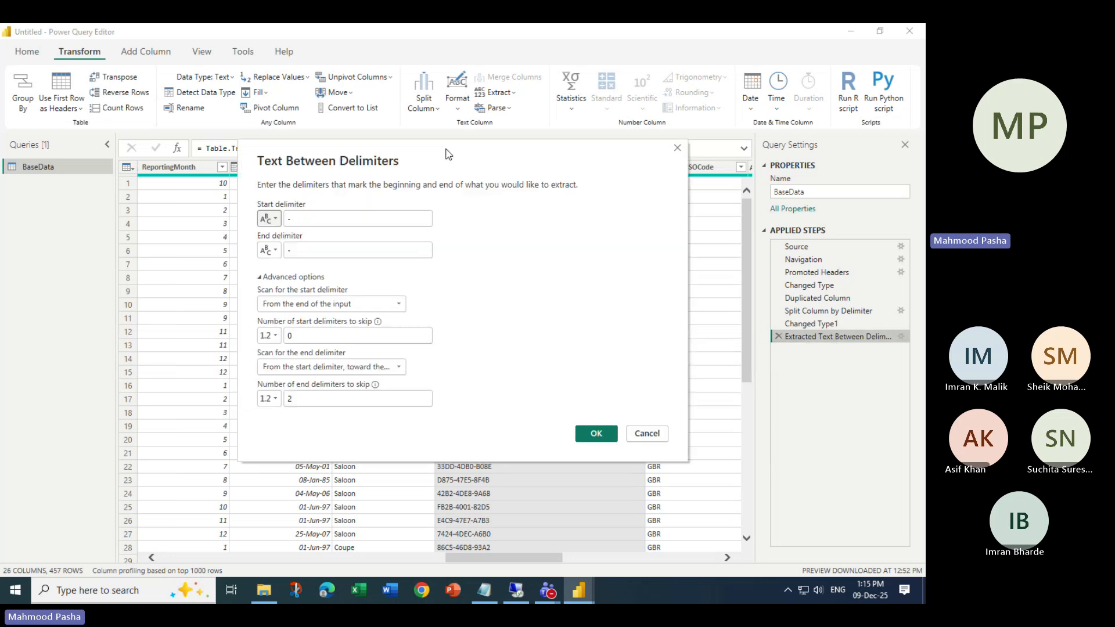
{"action": "left_click_drag", "start_coordinate": [448, 154], "coordinate": [400, 256]}
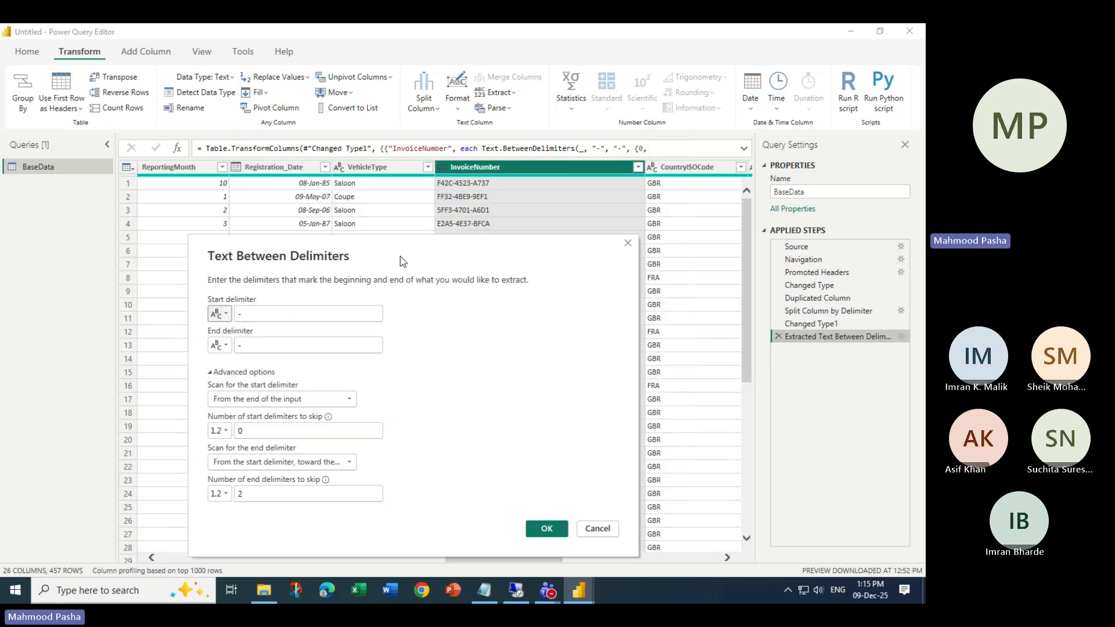
{"action": "left_click", "coordinate": [597, 528]}
{"action": "left_click", "coordinate": [778, 336]}
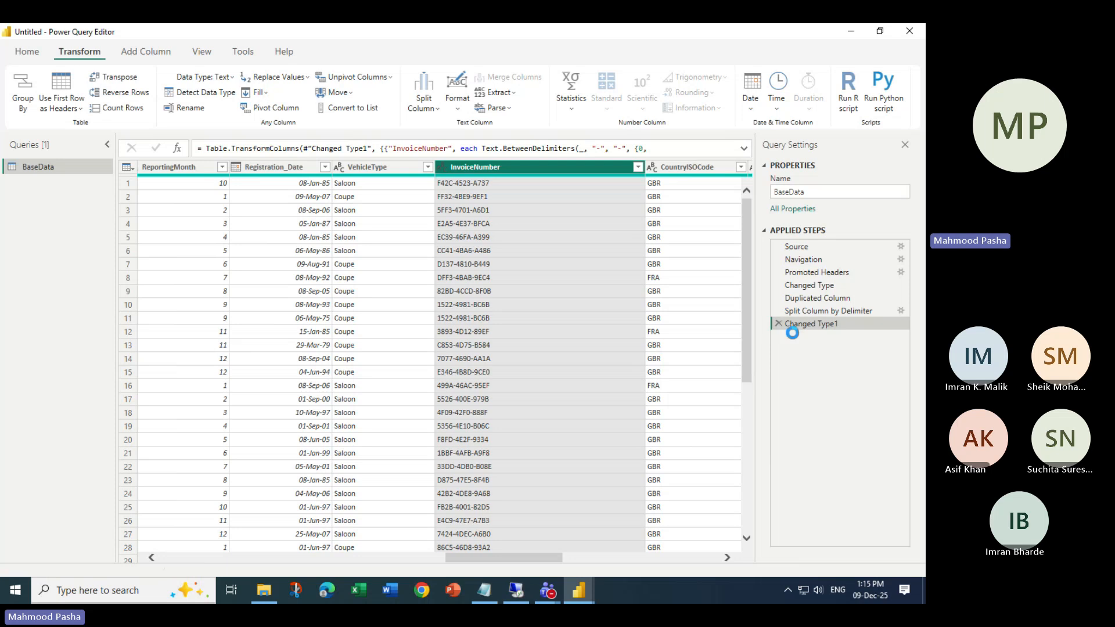
- Recreate Text Between Delimiters with '-' start and end delimiters, start scanned from the end
{"action": "left_click", "coordinate": [506, 93]}
{"action": "left_click", "coordinate": [521, 219]}
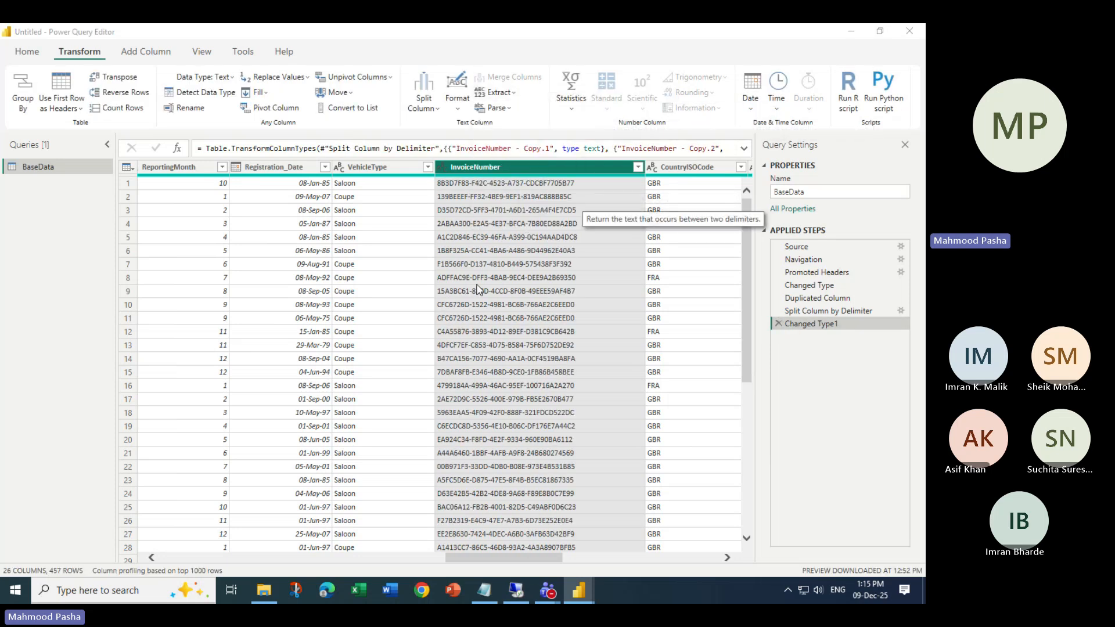
{"action": "left_click_drag", "start_coordinate": [370, 223], "coordinate": [326, 294]}
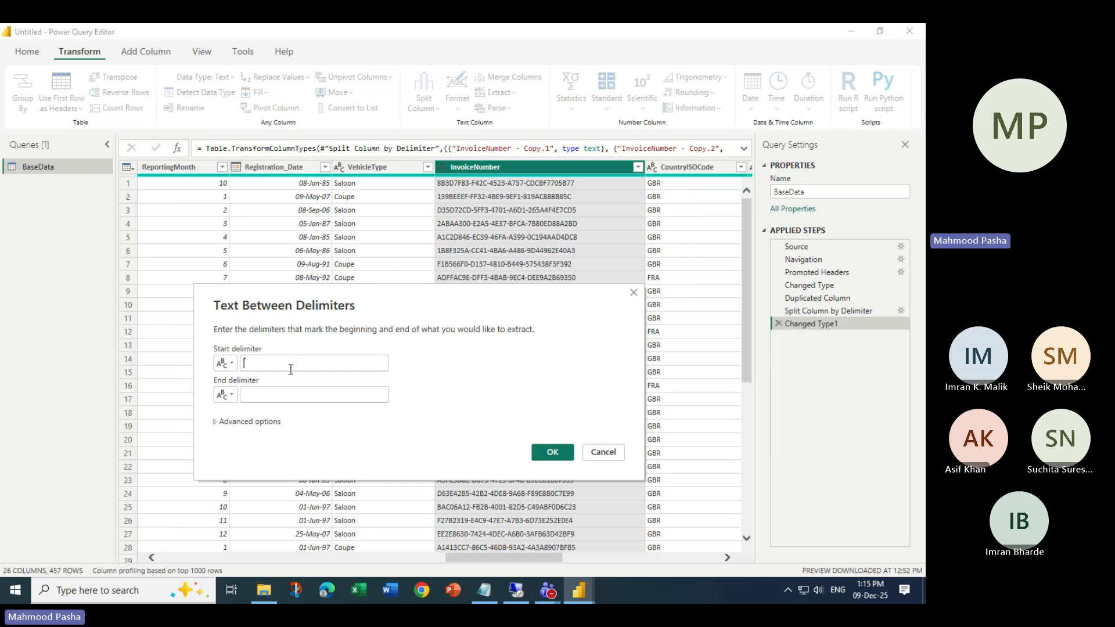
{"action": "type", "text": "-"}
{"action": "left_click", "coordinate": [285, 394]}
{"action": "type", "text": "-"}
{"action": "left_click", "coordinate": [216, 424]}
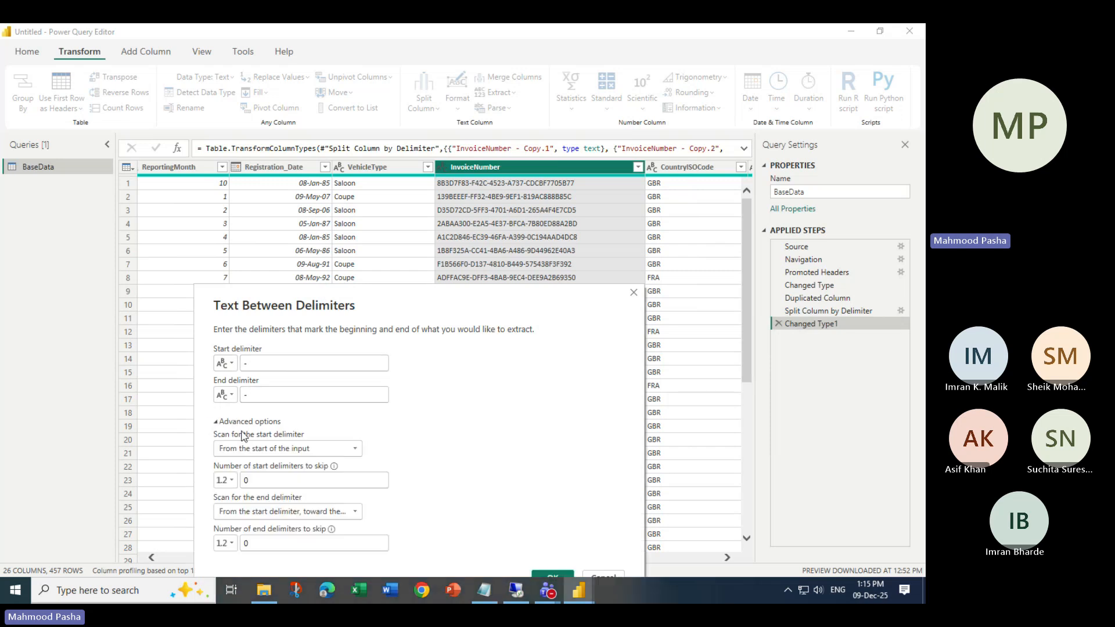
{"action": "left_click", "coordinate": [307, 449]}
{"action": "left_click", "coordinate": [270, 475]}
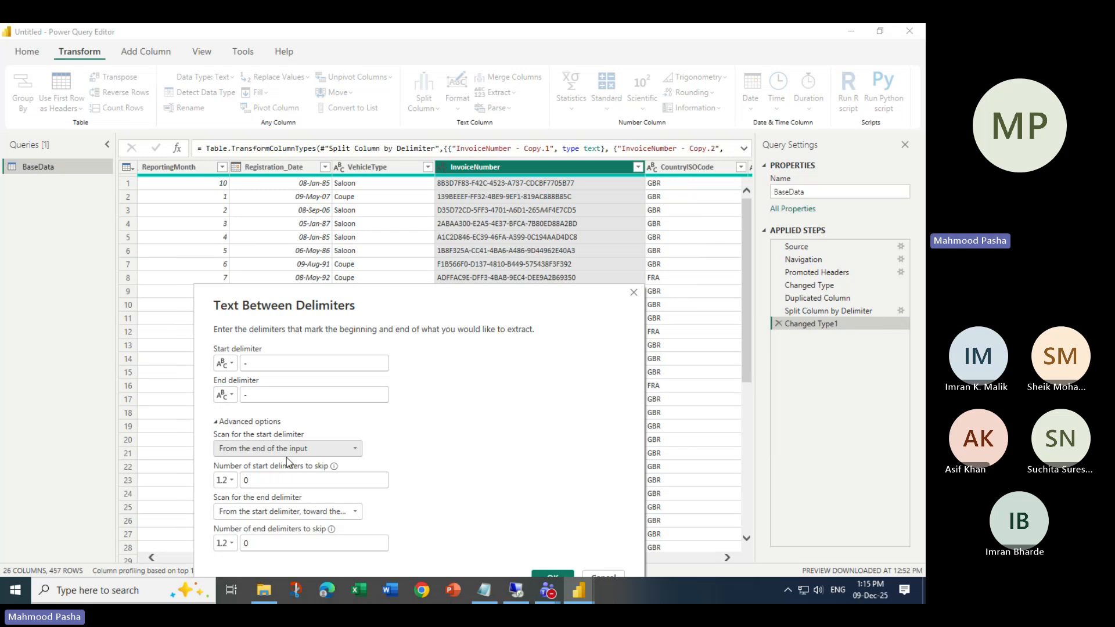
{"action": "key", "text": "Tab"}
{"action": "key", "text": "Tab"}
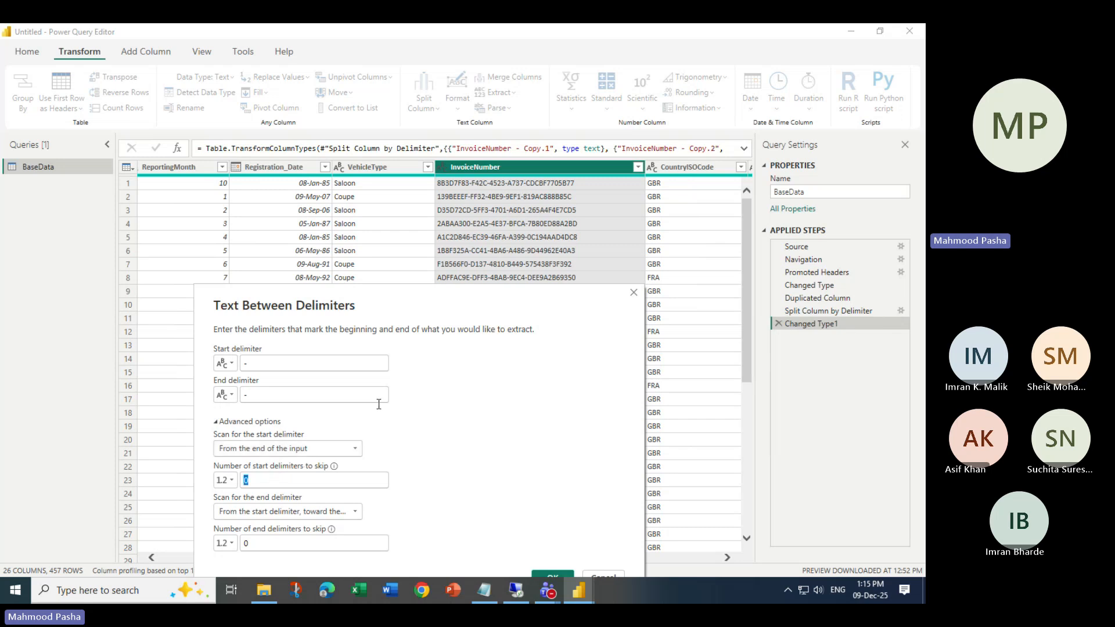
- Set the end delimiter scan toward the end of the input, skipping 2 end delimiters
{"action": "left_click", "coordinate": [257, 543]}
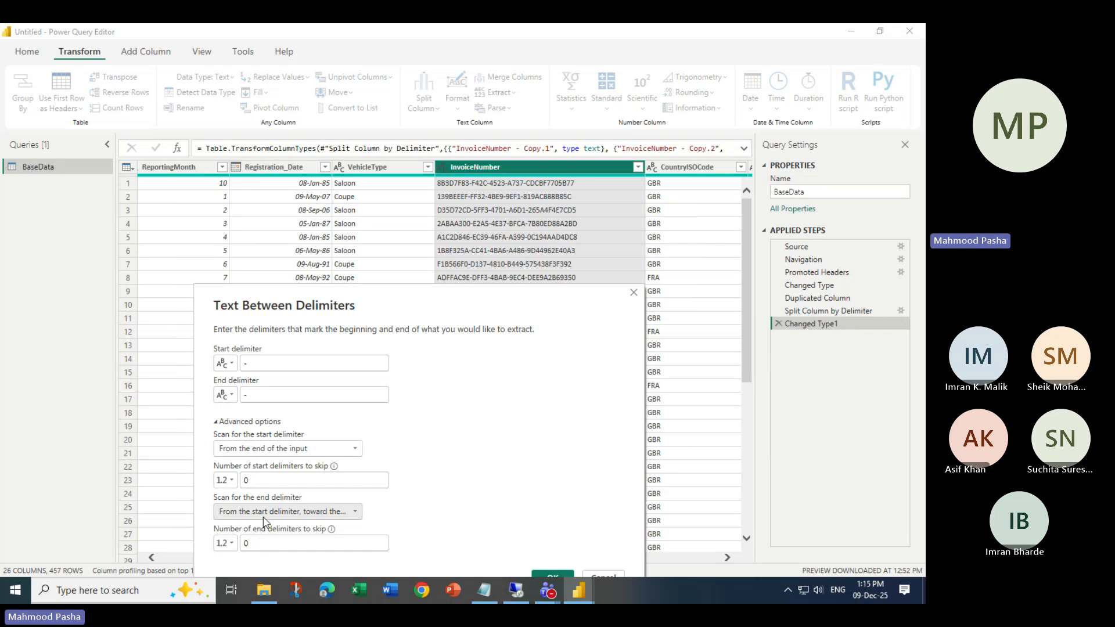
{"action": "left_click", "coordinate": [298, 512]}
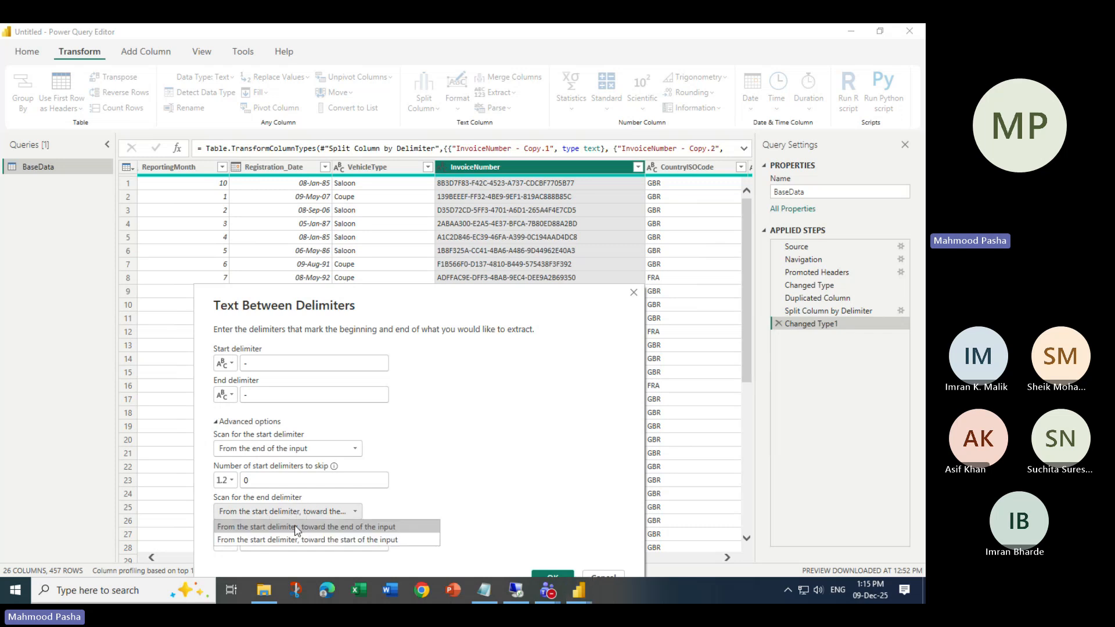
{"action": "left_click", "coordinate": [495, 448]}
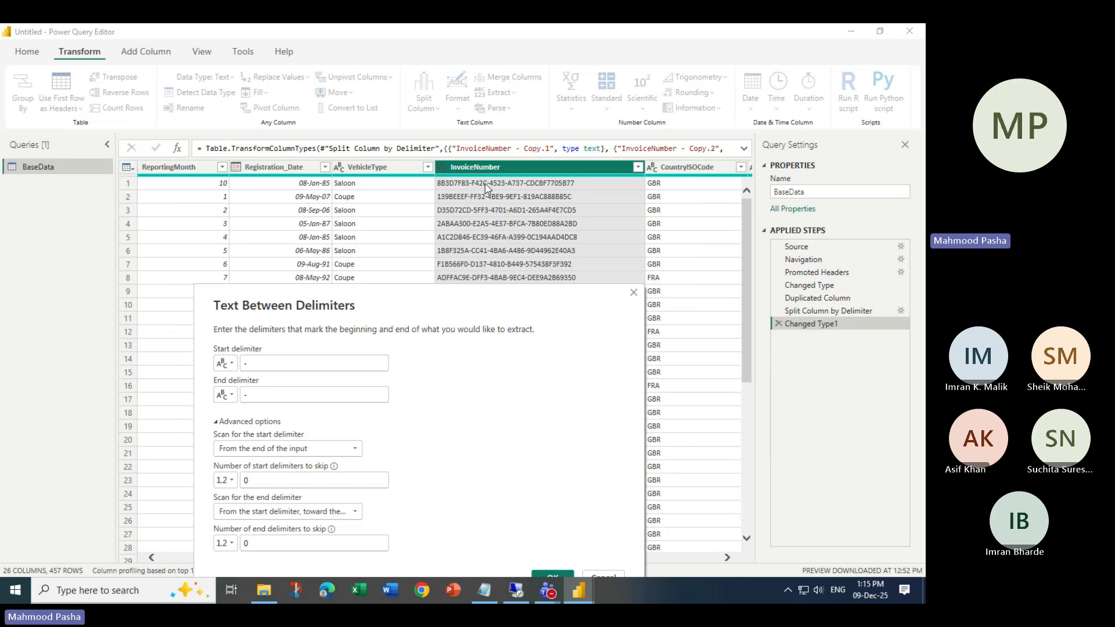
{"action": "left_click", "coordinate": [282, 512]}
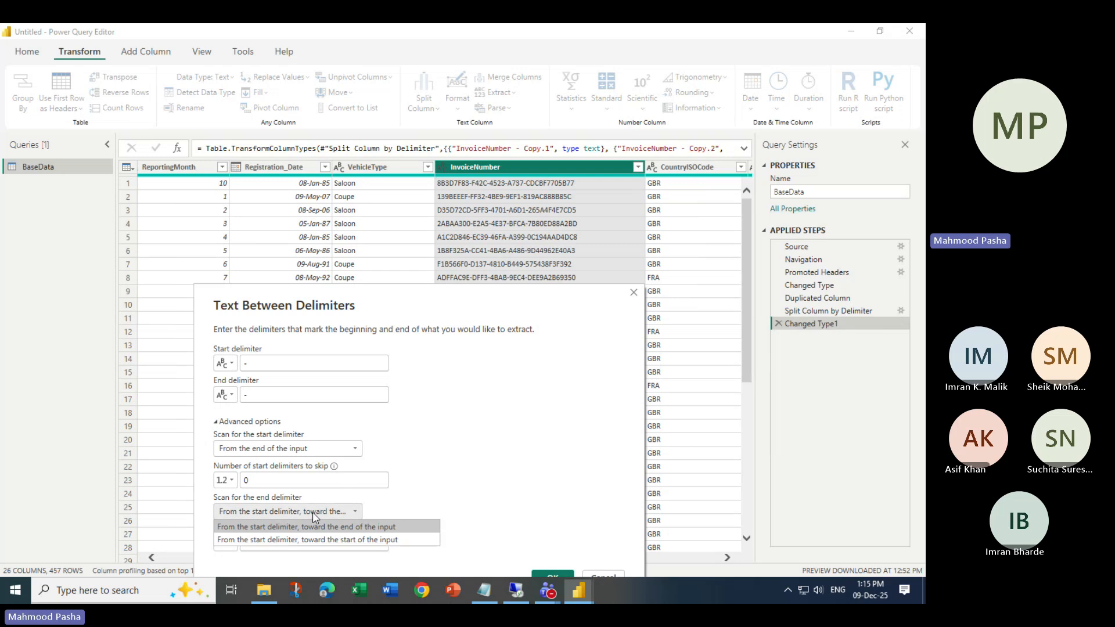
{"action": "left_click", "coordinate": [265, 541]}
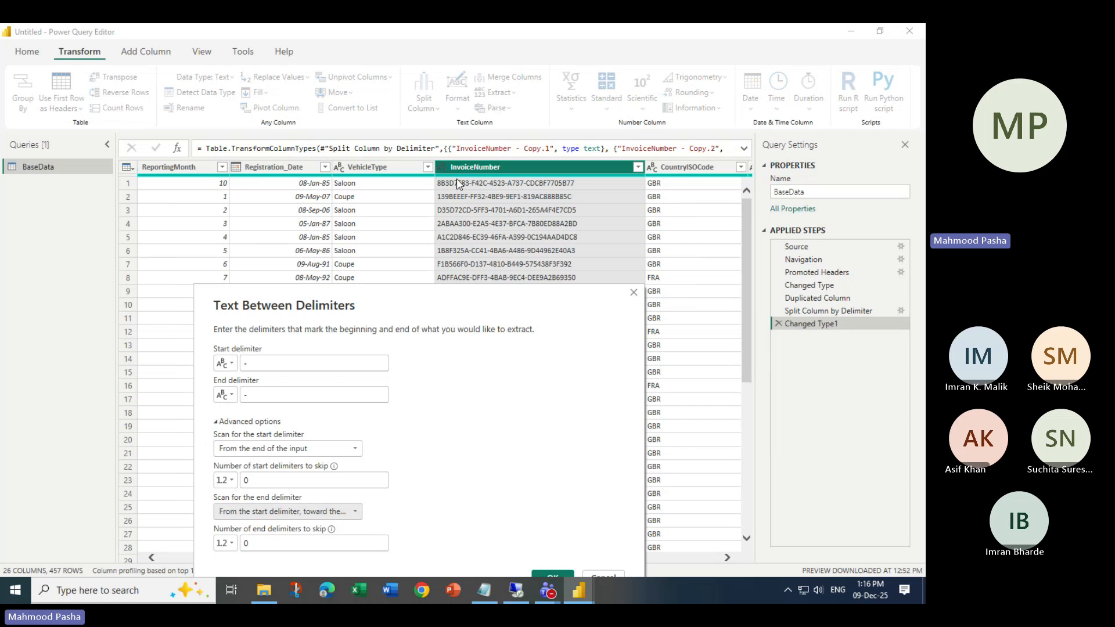
{"action": "left_click", "coordinate": [341, 512]}
{"action": "left_click", "coordinate": [287, 526]}
{"action": "key", "text": "Tab"}
{"action": "type", "text": "2"}
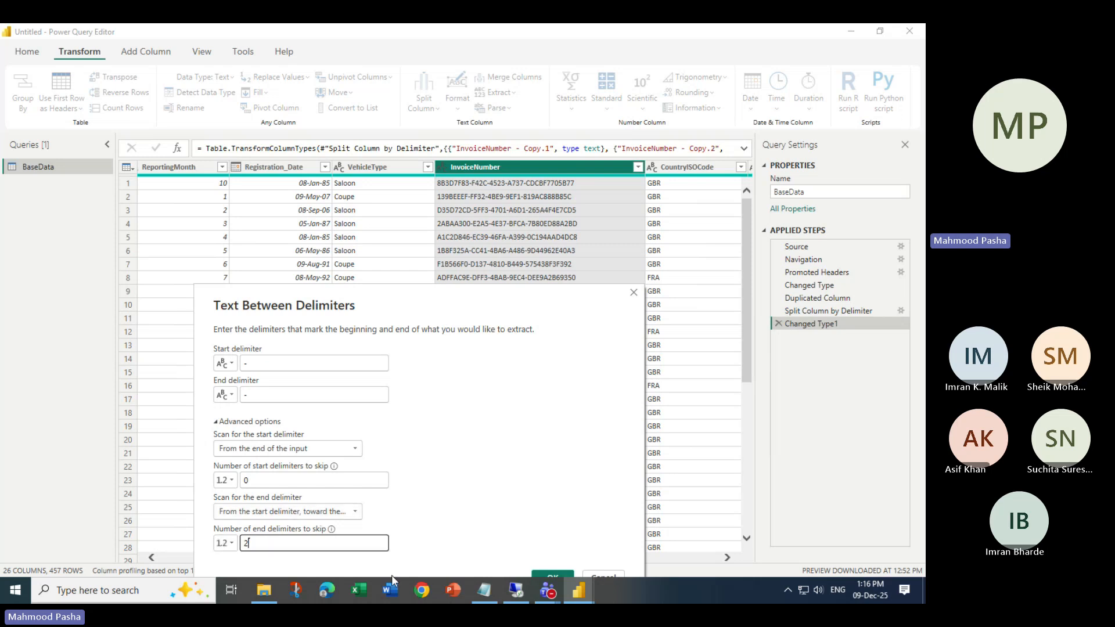
{"action": "left_click_drag", "start_coordinate": [460, 308], "coordinate": [360, 217]}
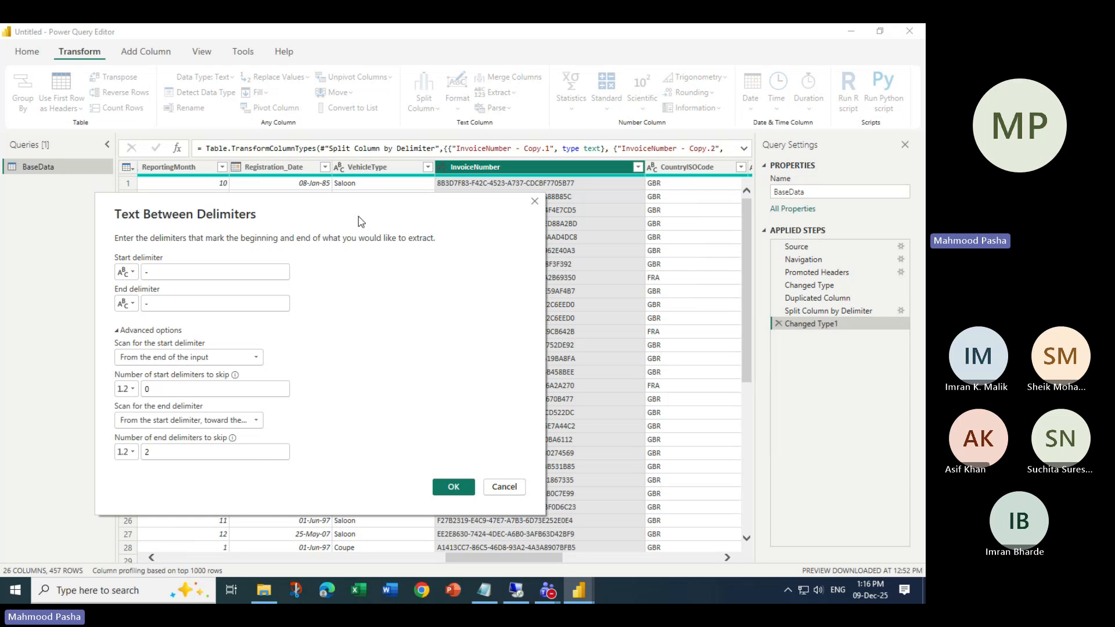
- Apply the extraction, then adjust the skip counts and apply it again
{"action": "left_click", "coordinate": [452, 488]}
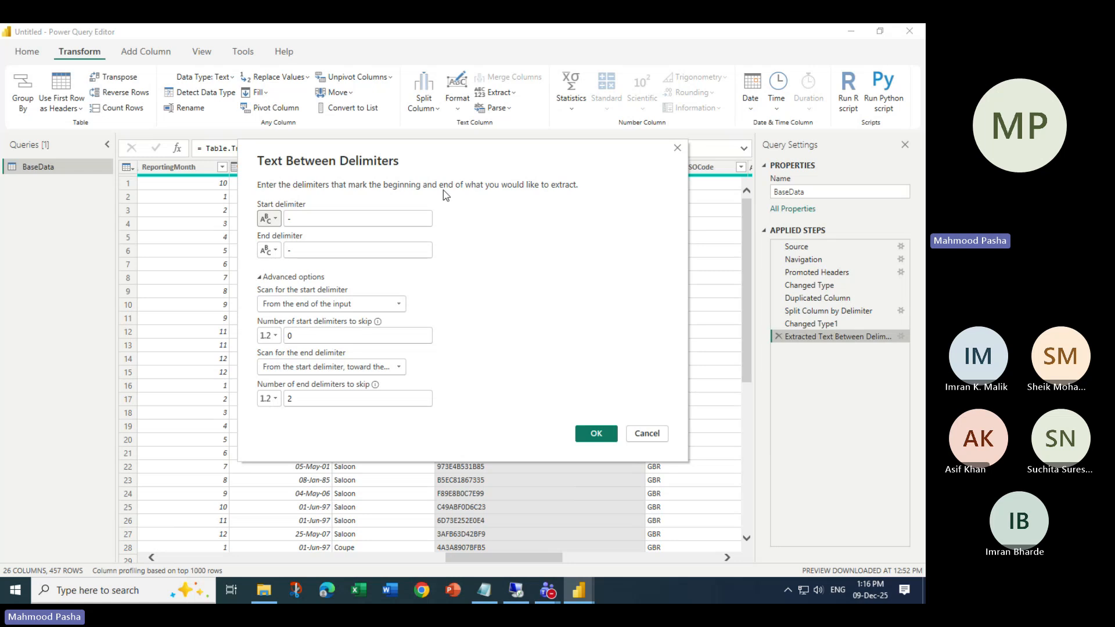
{"action": "left_click_drag", "start_coordinate": [460, 157], "coordinate": [438, 275]}
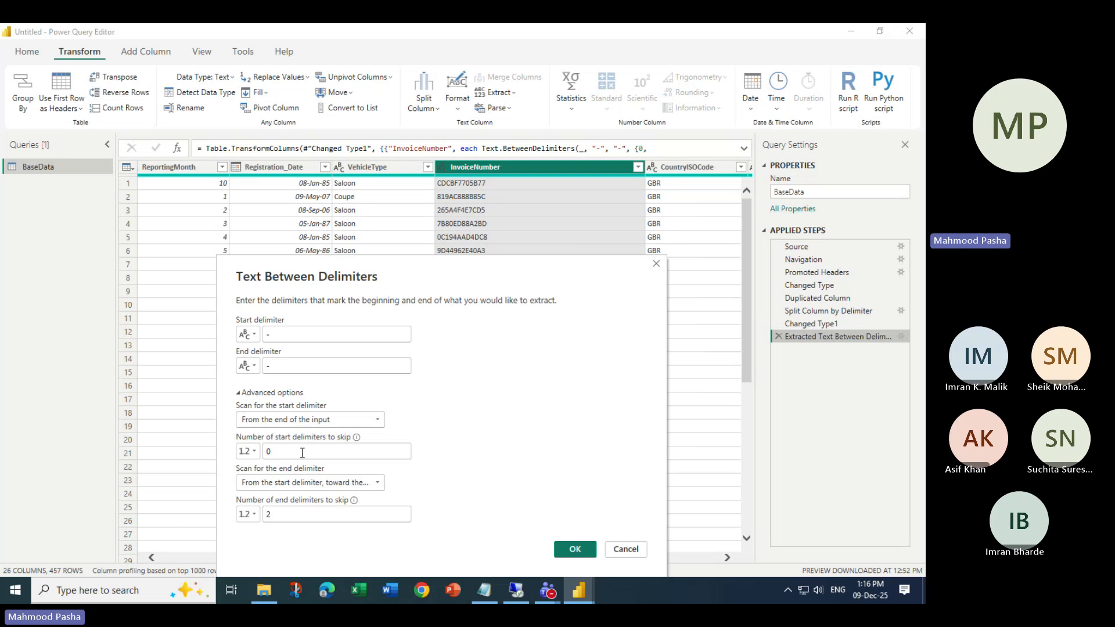
{"action": "left_click_drag", "start_coordinate": [299, 455], "coordinate": [257, 453]}
{"action": "left_click", "coordinate": [575, 549]}
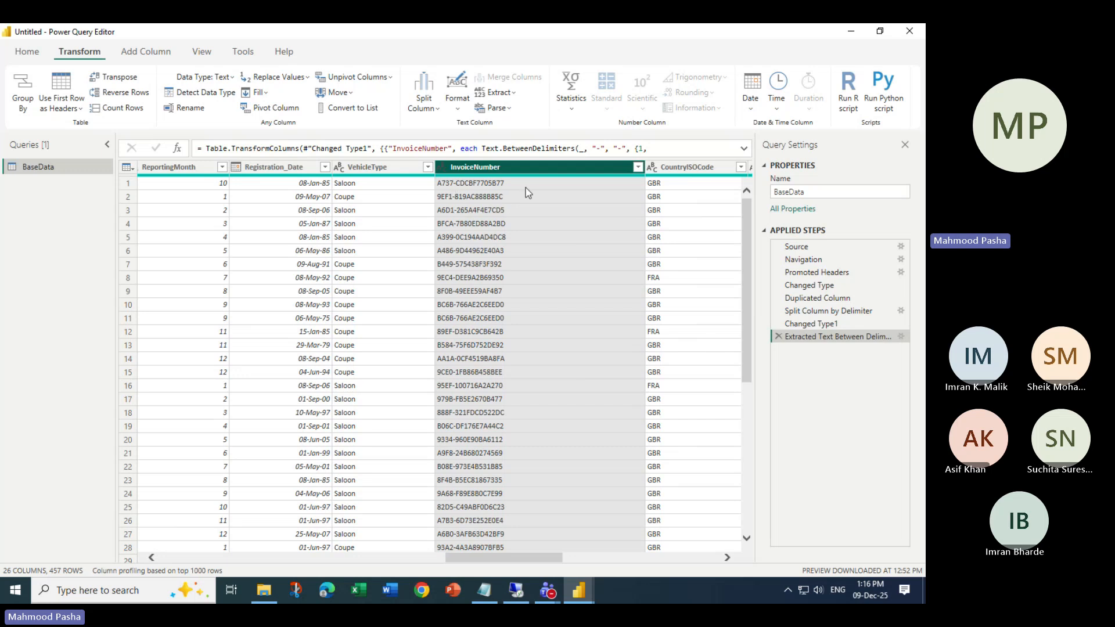
- Review the extraction settings unchanged, then delete the Extracted Text Between Delimiters step
{"action": "double_click", "coordinate": [833, 338]}
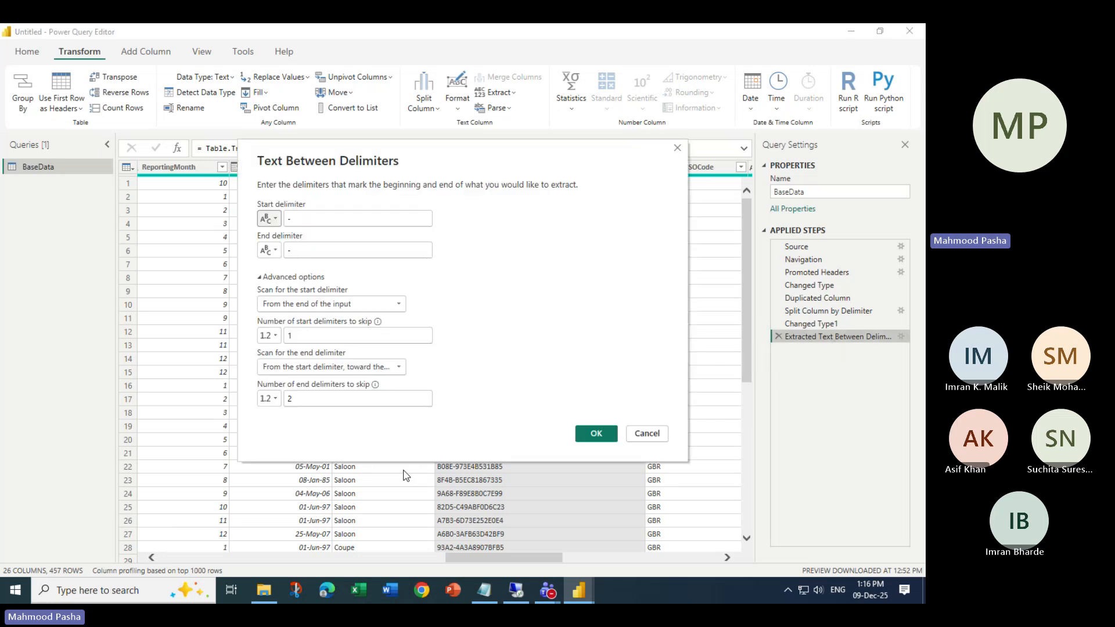
{"action": "left_click_drag", "start_coordinate": [413, 161], "coordinate": [361, 273]}
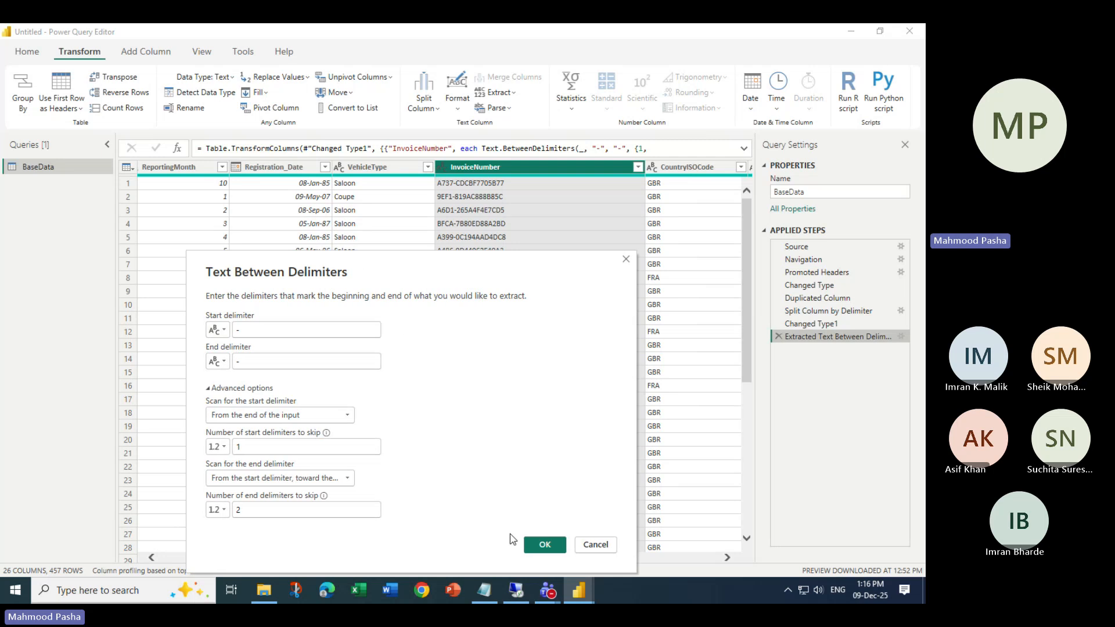
{"action": "left_click", "coordinate": [596, 545]}
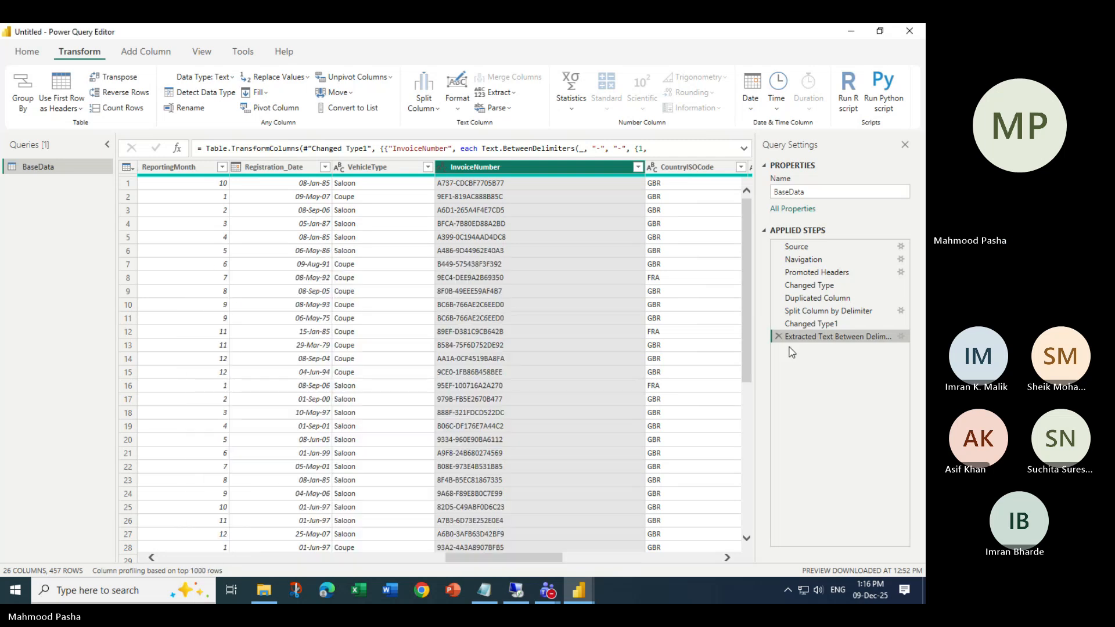
{"action": "left_click", "coordinate": [779, 337]}
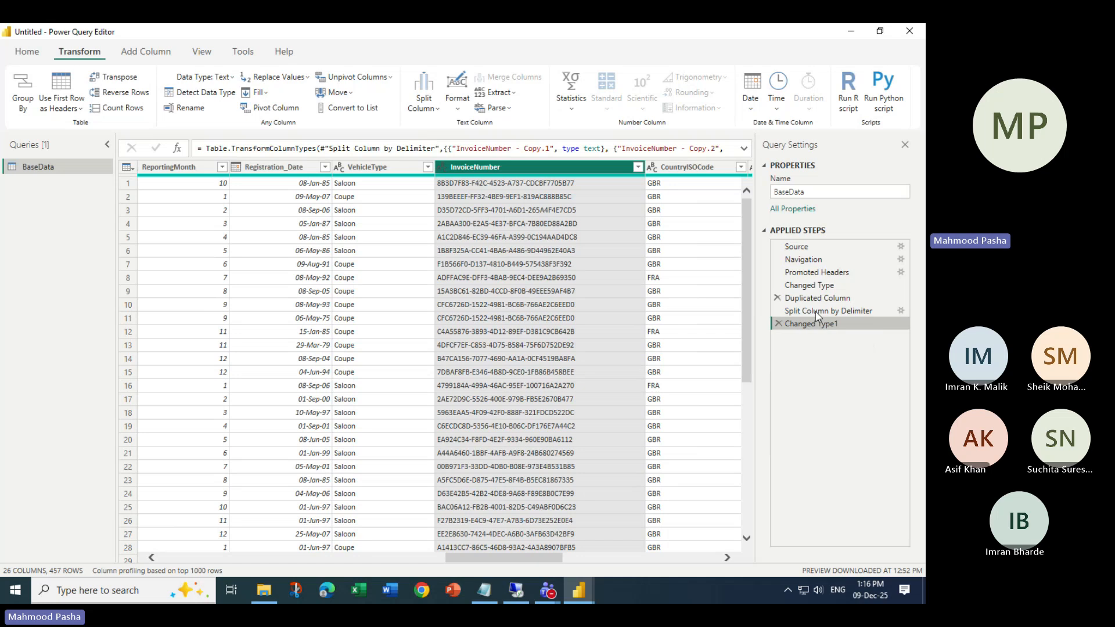
- Extract InvoiceNumber text between '-' start and end delimiters, scanning for the start delimiter from the end
{"action": "left_click", "coordinate": [499, 92]}
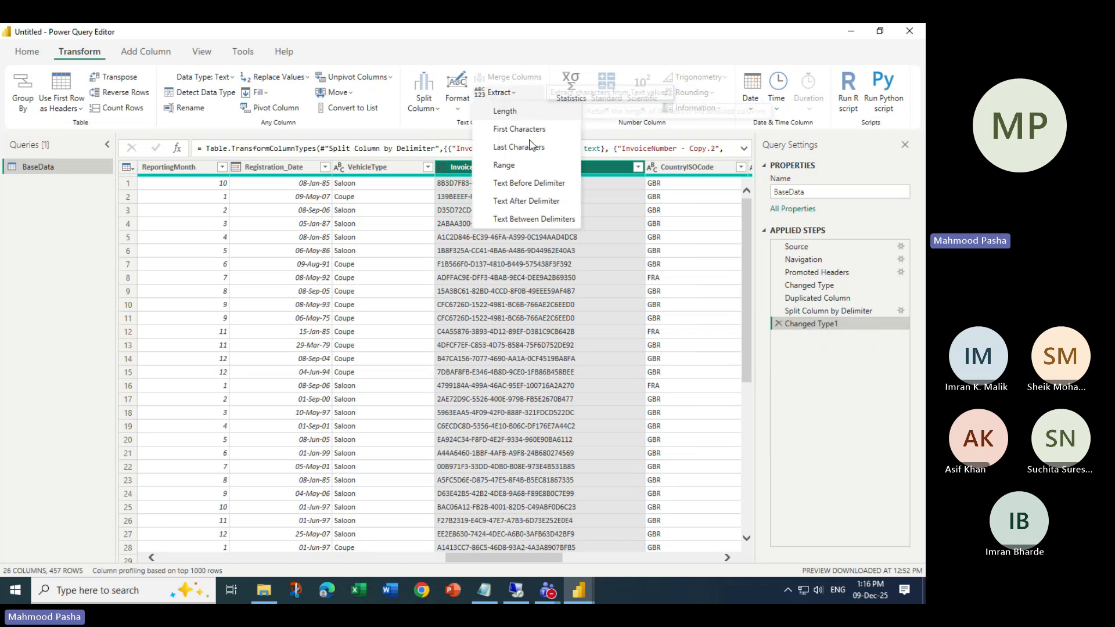
{"action": "left_click", "coordinate": [526, 220]}
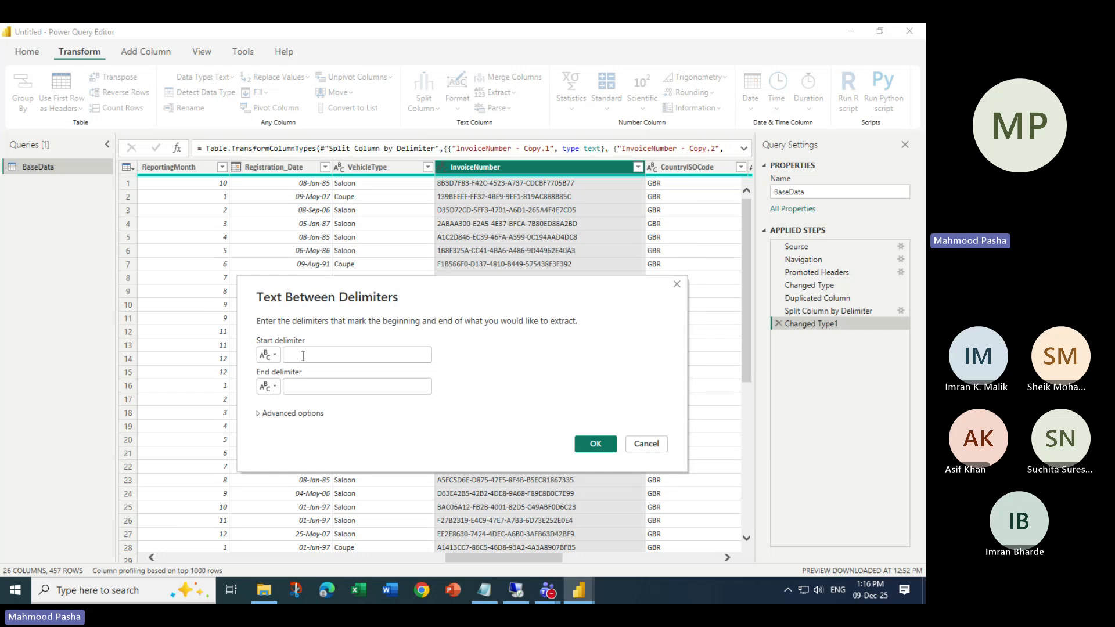
{"action": "left_click", "coordinate": [319, 358]}
{"action": "type", "text": "-"}
{"action": "left_click", "coordinate": [307, 383]}
{"action": "type", "text": "-"}
{"action": "left_click", "coordinate": [286, 414]}
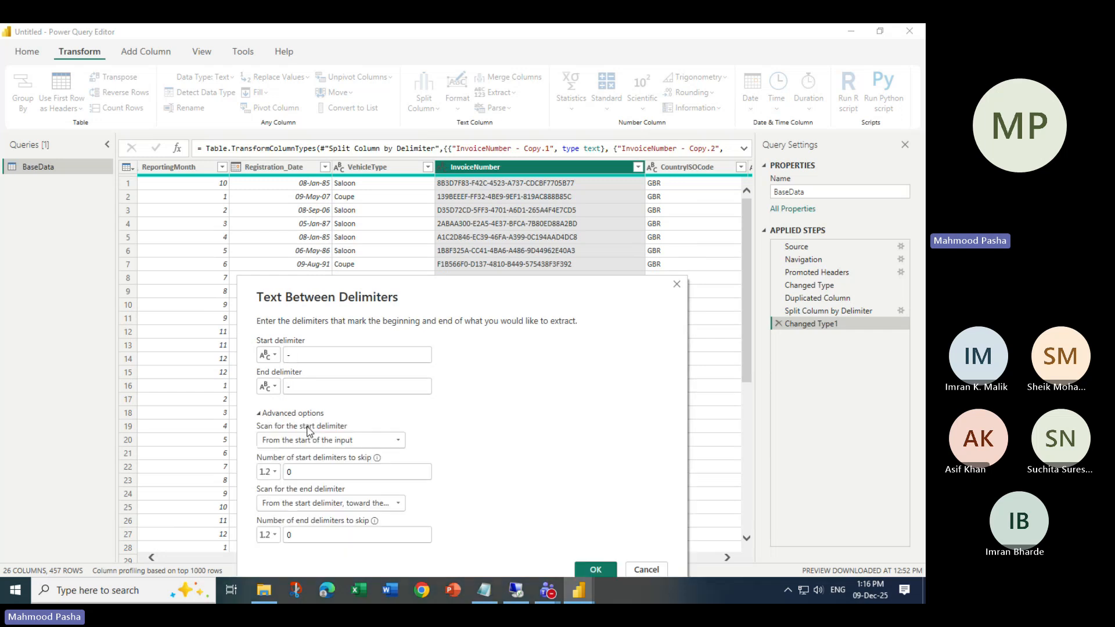
{"action": "left_click", "coordinate": [331, 440]}
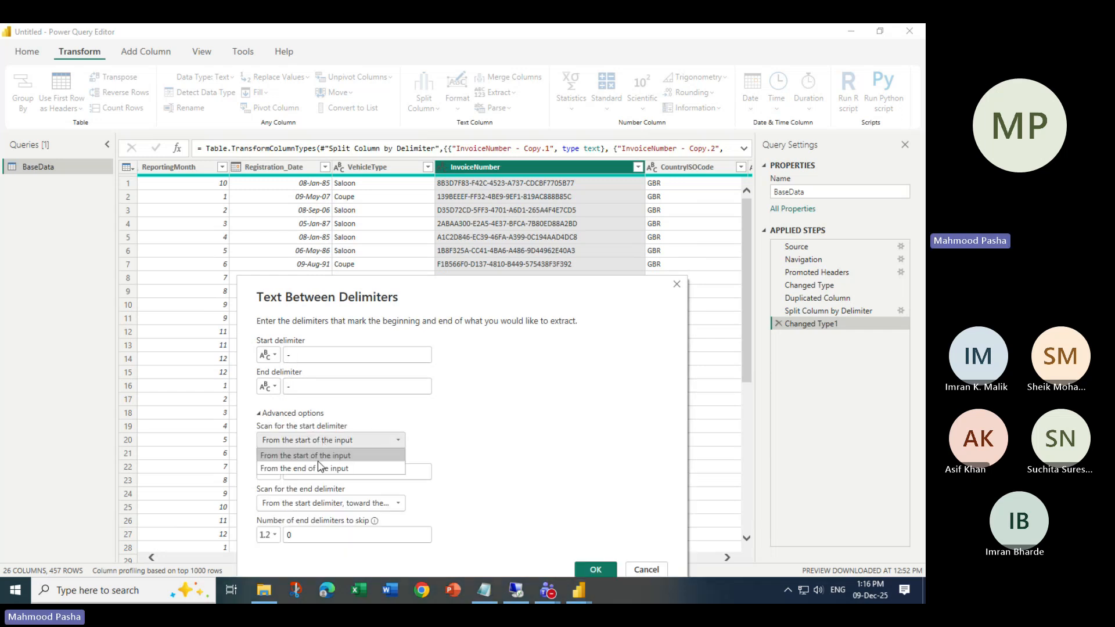
{"action": "left_click", "coordinate": [305, 466]}
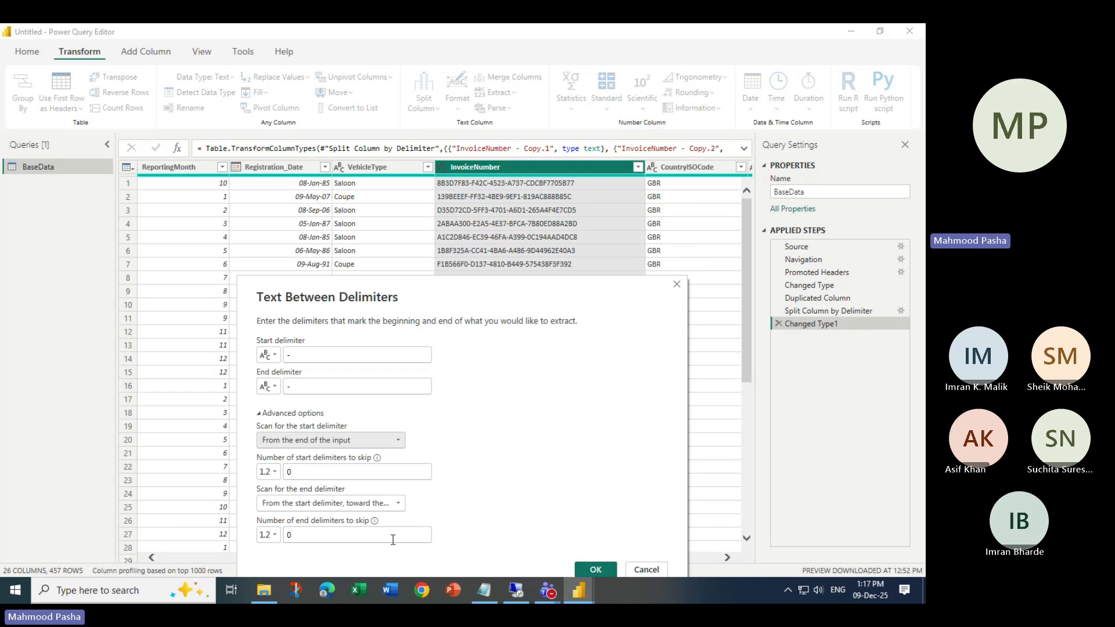
{"action": "left_click", "coordinate": [596, 570]}
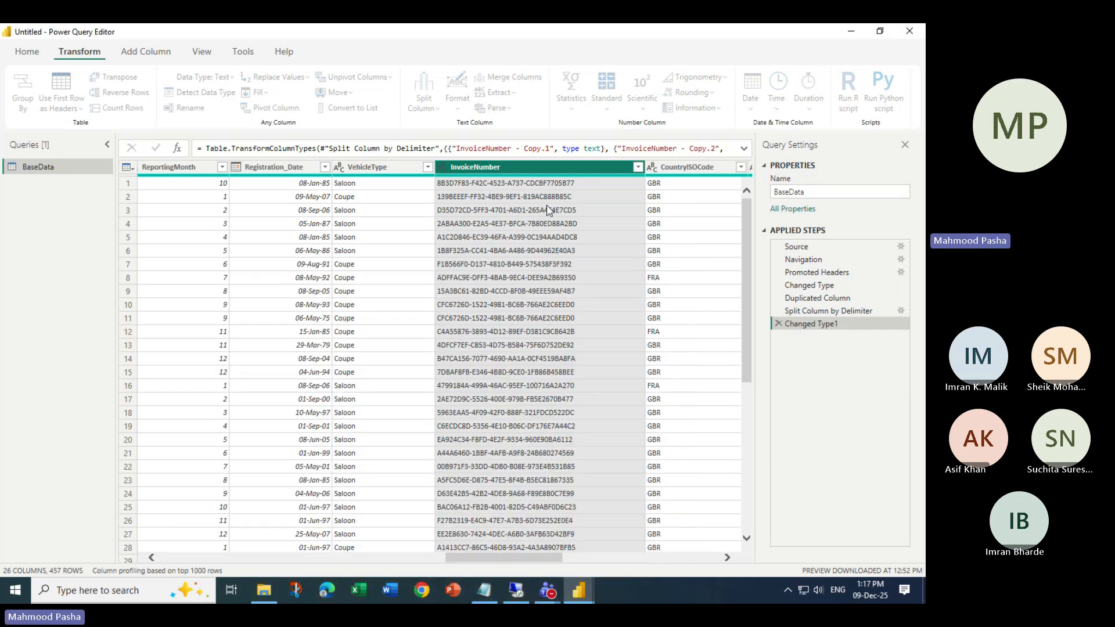
- Change the Text Between Delimiters step to skip 1 start delimiter, leaving codes like A737
{"action": "double_click", "coordinate": [855, 339]}
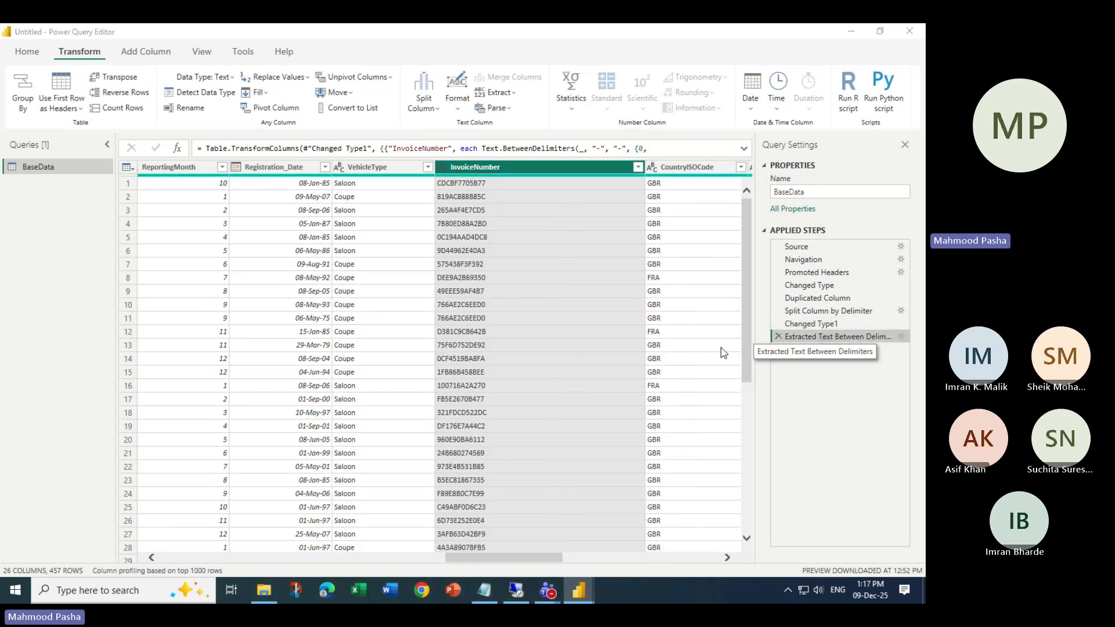
{"action": "left_click_drag", "start_coordinate": [424, 162], "coordinate": [411, 297]}
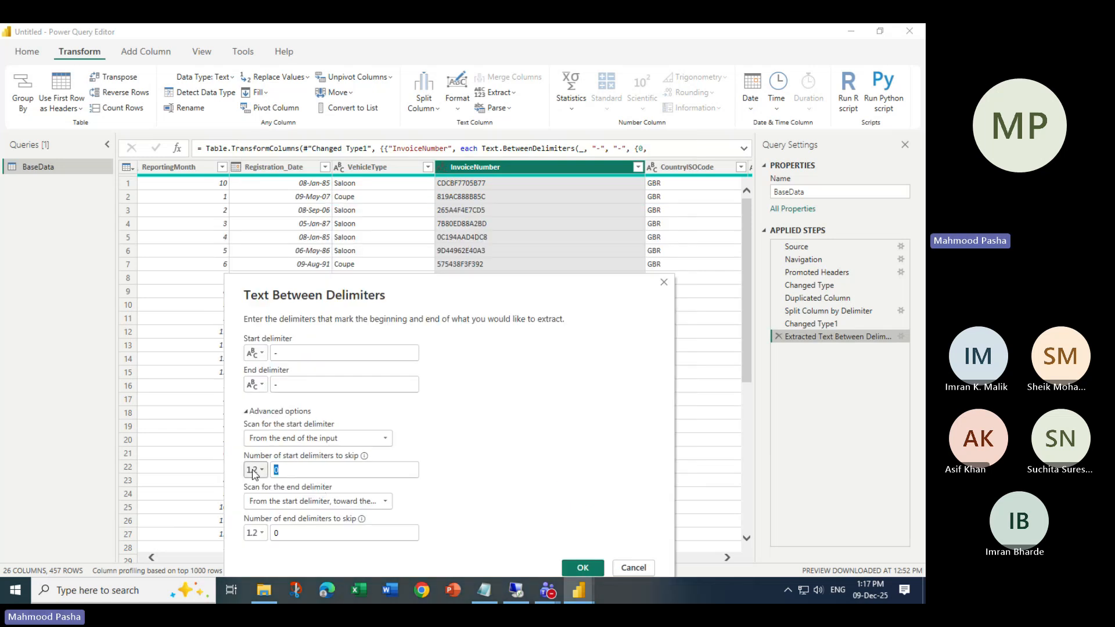
{"action": "double_click", "coordinate": [278, 471]}
{"action": "type", "text": "1"}
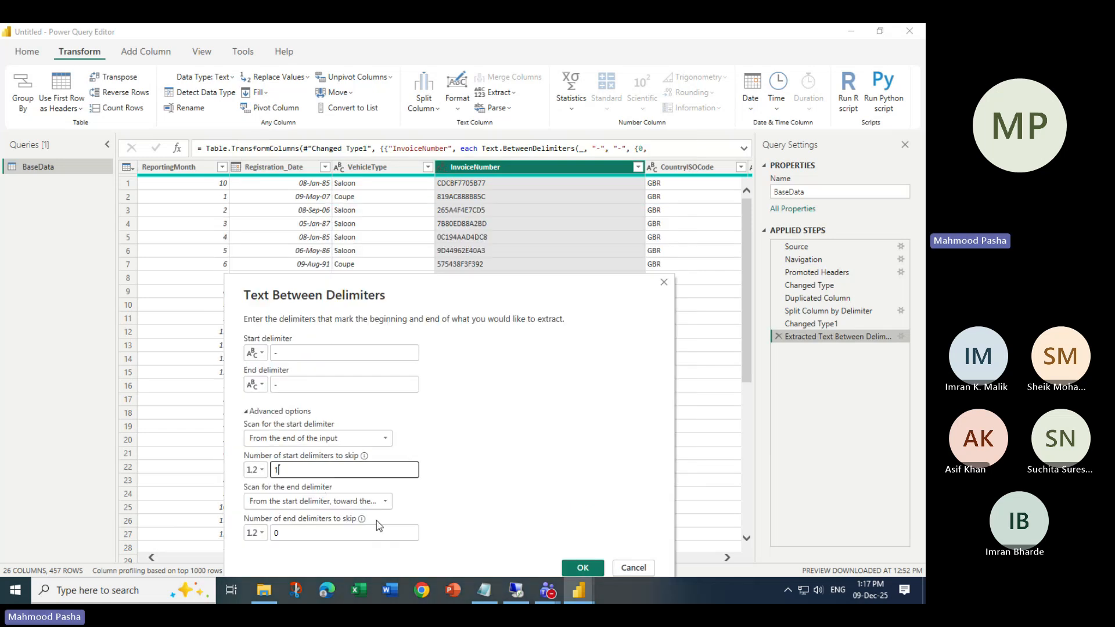
{"action": "left_click", "coordinate": [582, 568]}
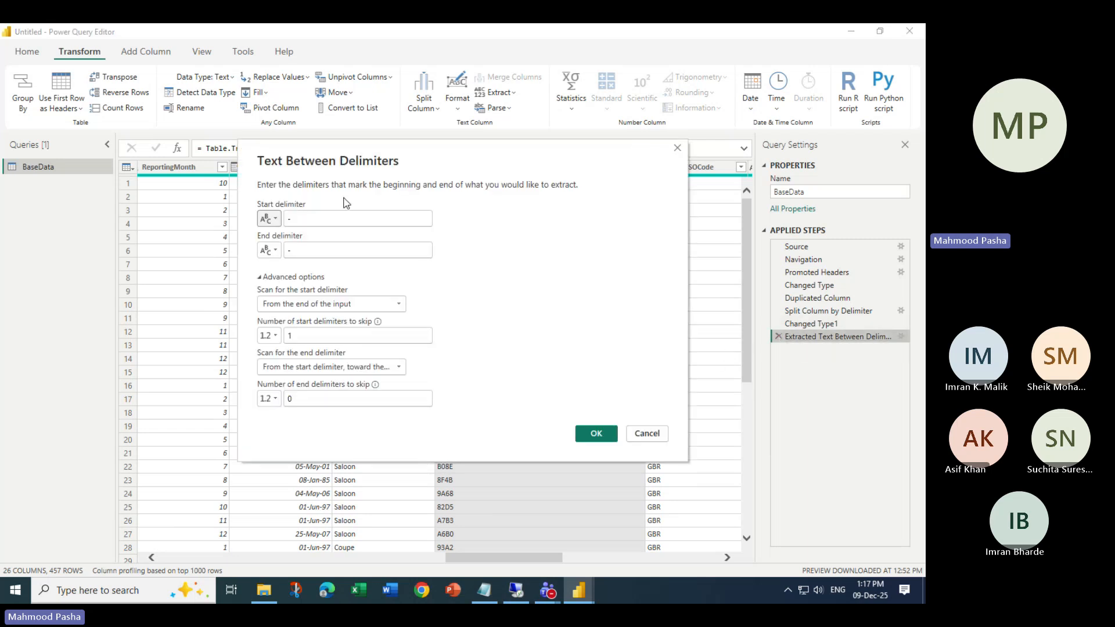
{"action": "left_click_drag", "start_coordinate": [360, 152], "coordinate": [332, 244]}
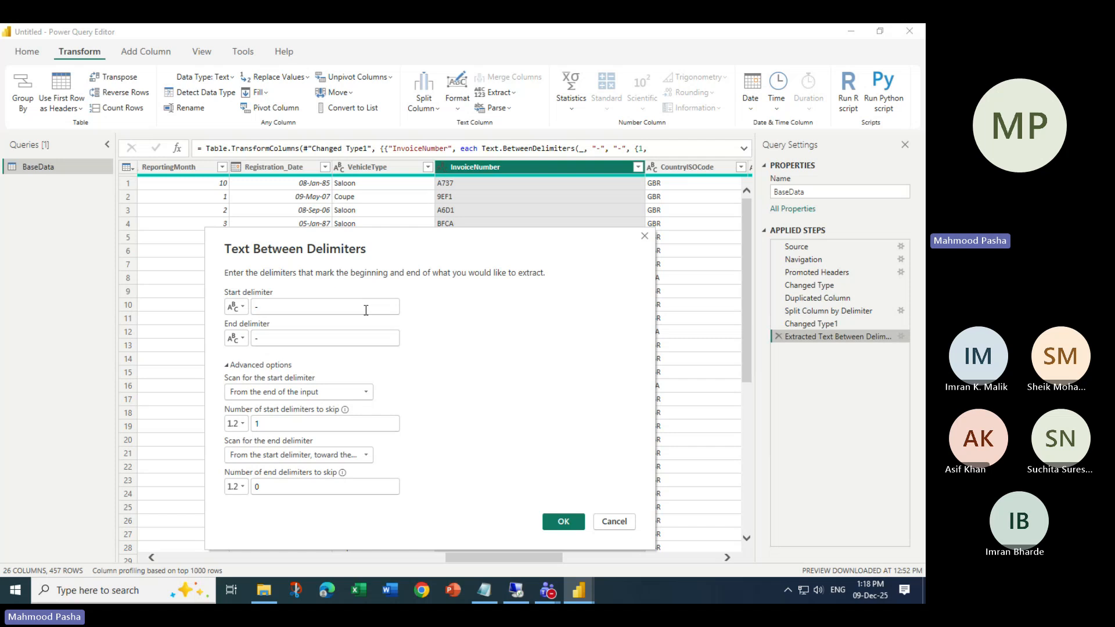
- Cancel the reopened extraction settings without changes, then stop the Teams screen share
{"action": "left_click", "coordinate": [622, 524]}
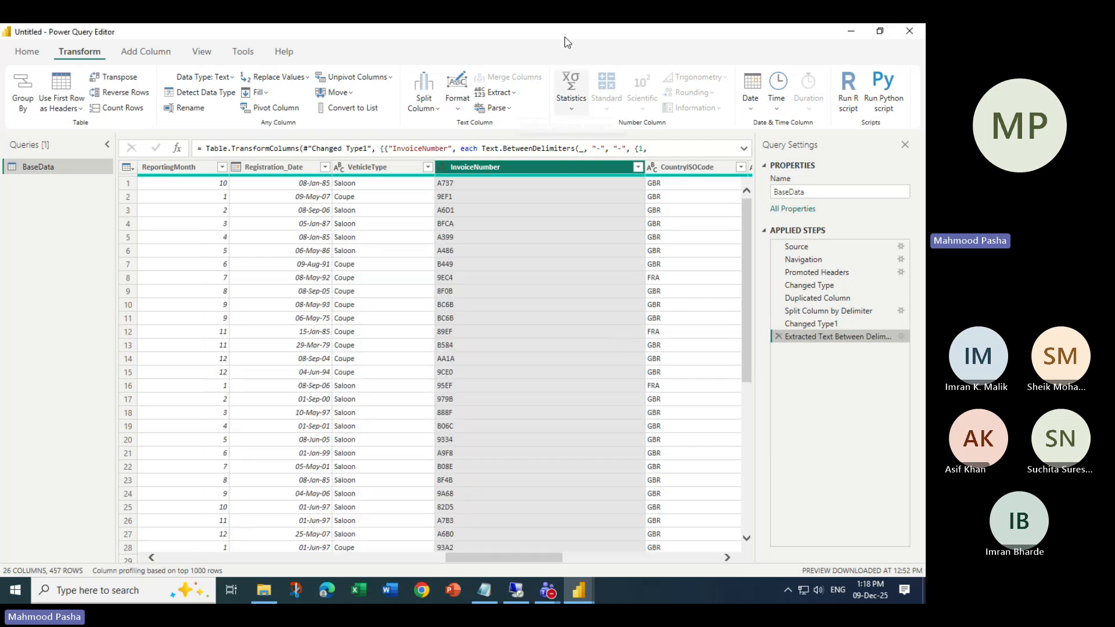
{"action": "left_click", "coordinate": [768, 54]}
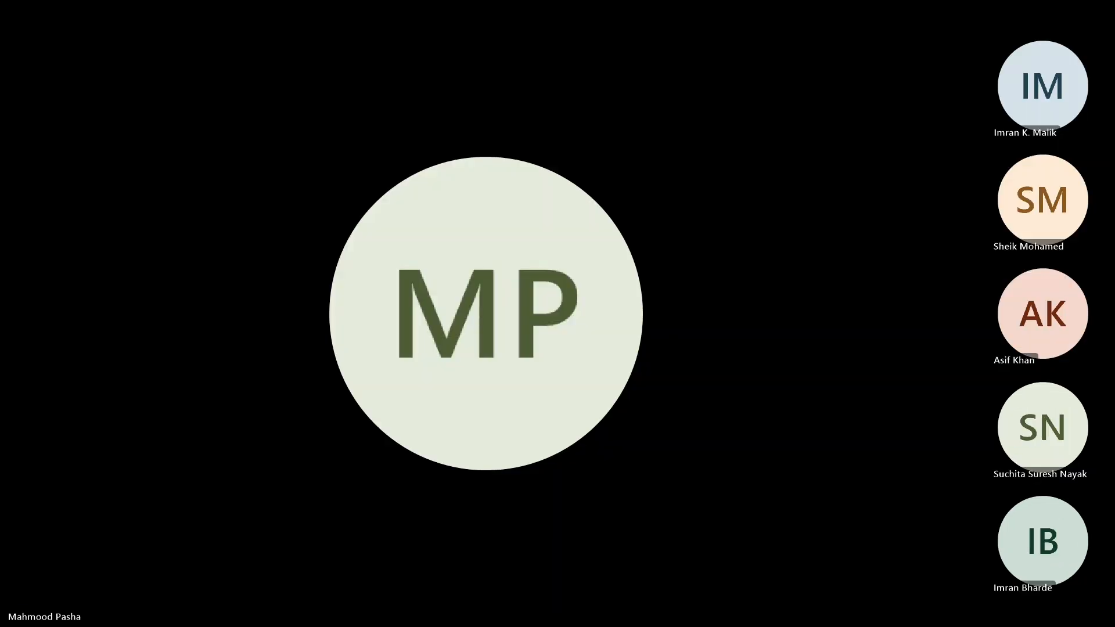